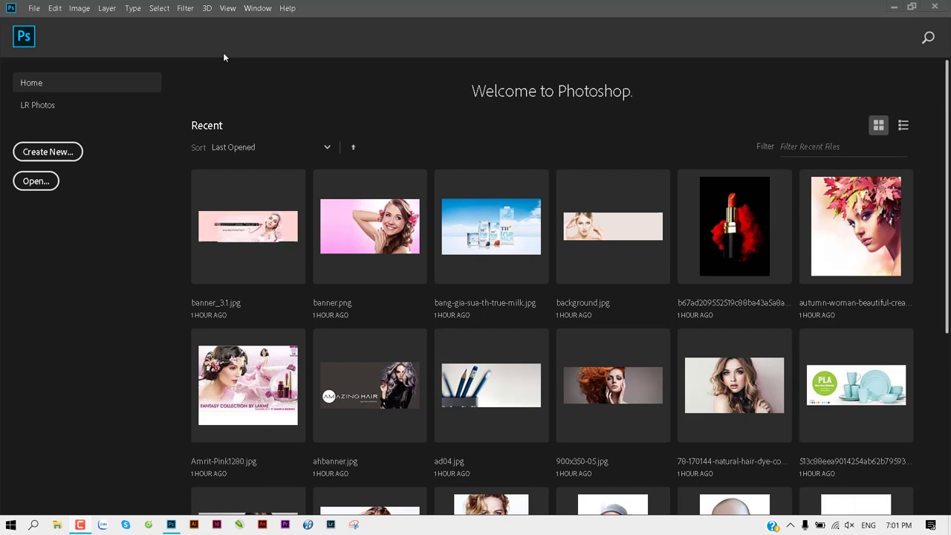
# Step: Start a new document via File > New to show the New Document dialog
pyautogui.click(33, 12)
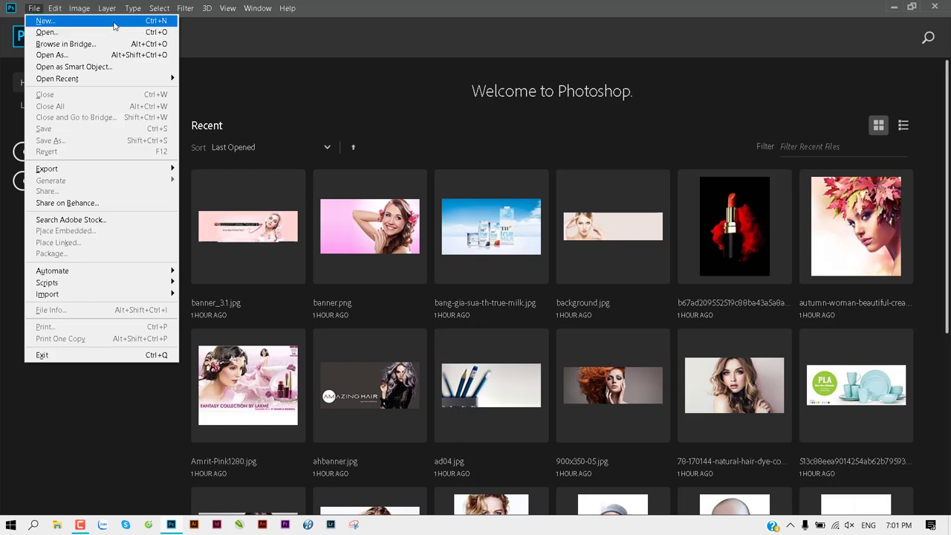
pyautogui.click(114, 26)
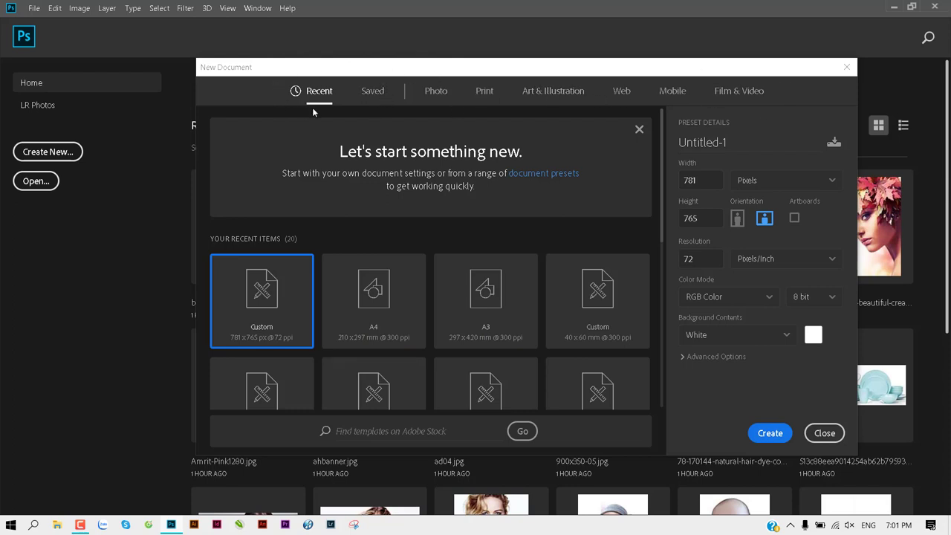
# Step: Browse the Photo and Print presets, trying the A4 and A5 paper sizes
pyautogui.click(436, 91)
pyautogui.click(483, 90)
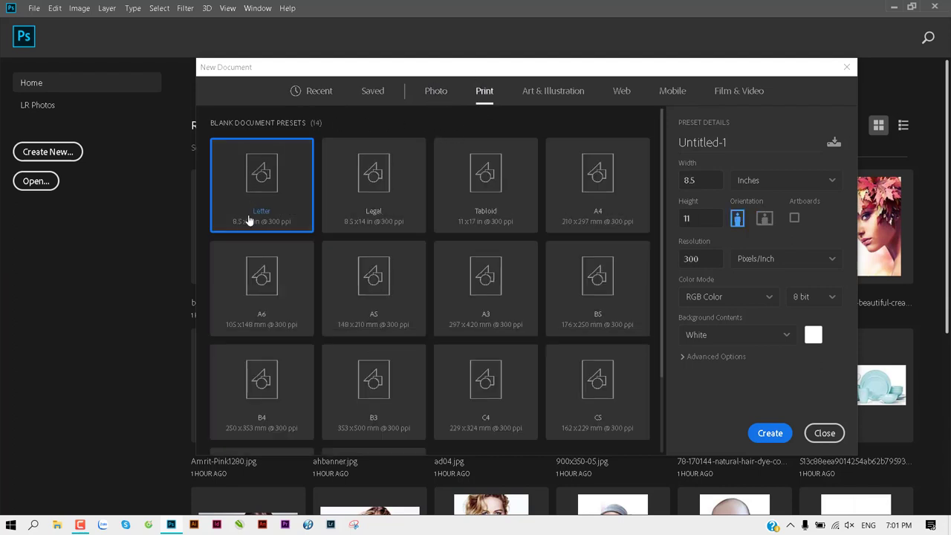
pyautogui.click(584, 199)
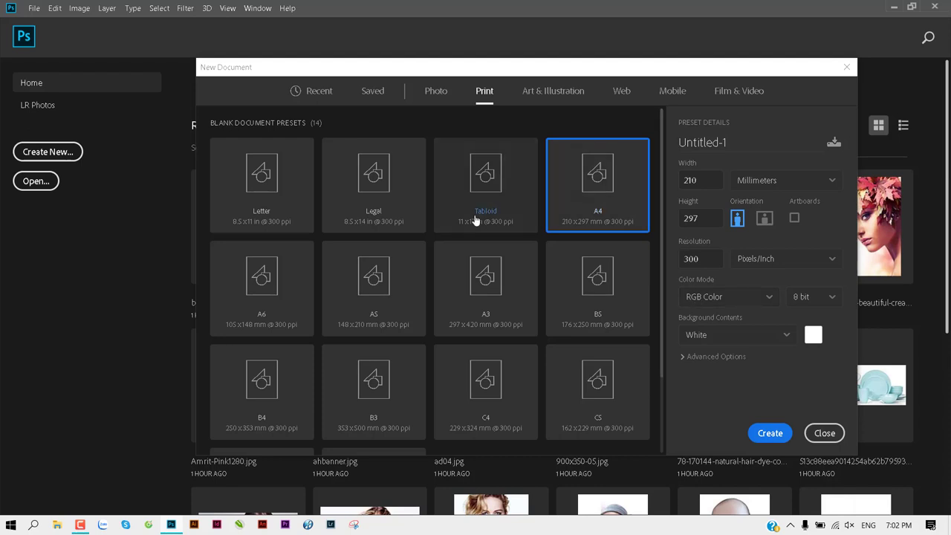
pyautogui.click(375, 277)
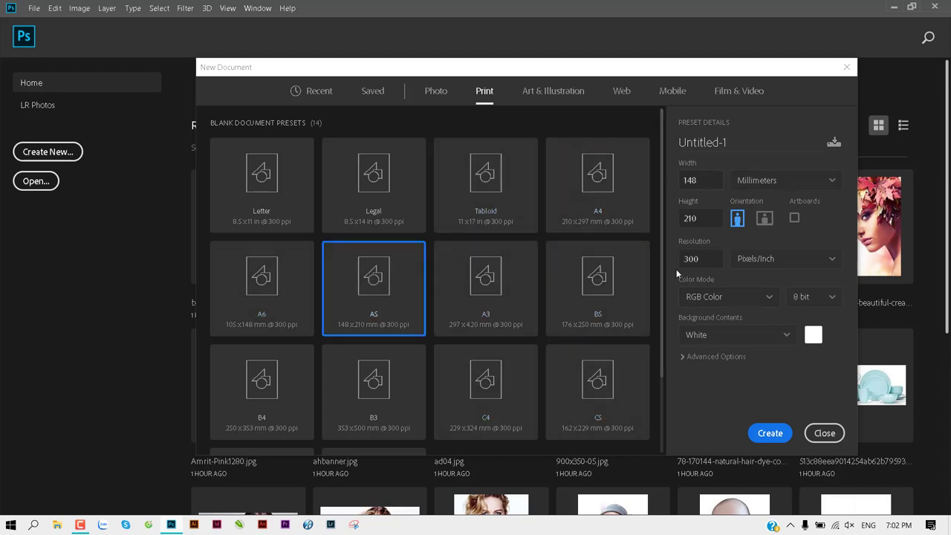
# Step: Try Art & Illustration presets (grids, posters, postcard, 720p, 1080p), then show the Web presets
pyautogui.click(543, 98)
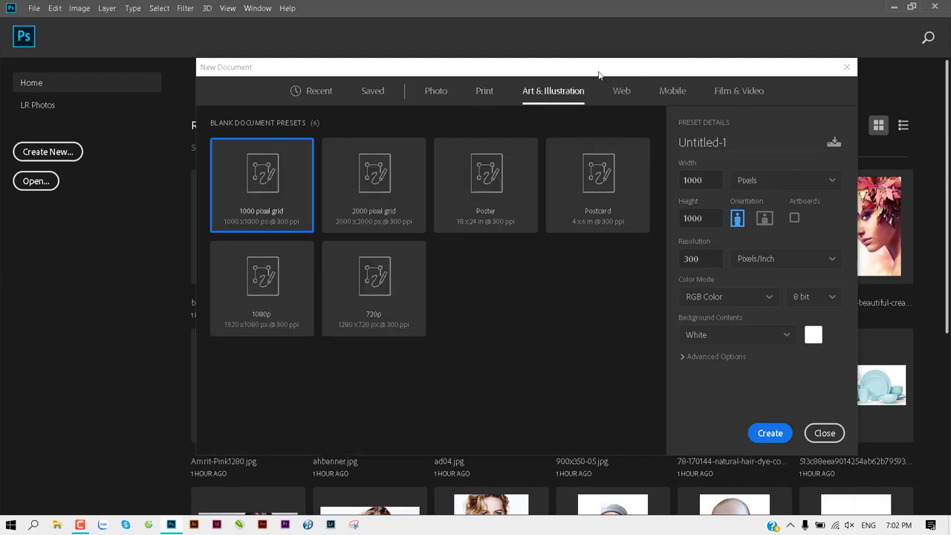
pyautogui.click(392, 191)
pyautogui.click(518, 221)
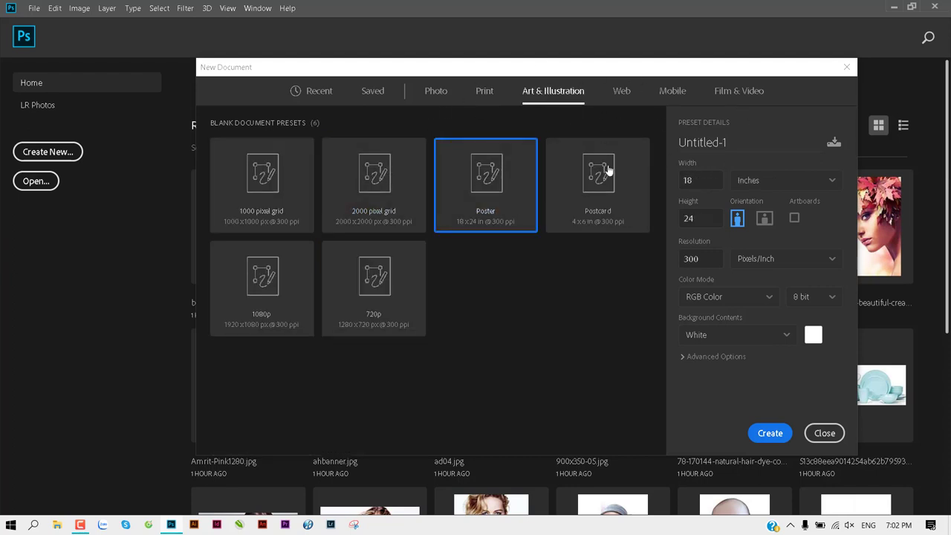
pyautogui.click(606, 170)
pyautogui.click(372, 270)
pyautogui.click(284, 285)
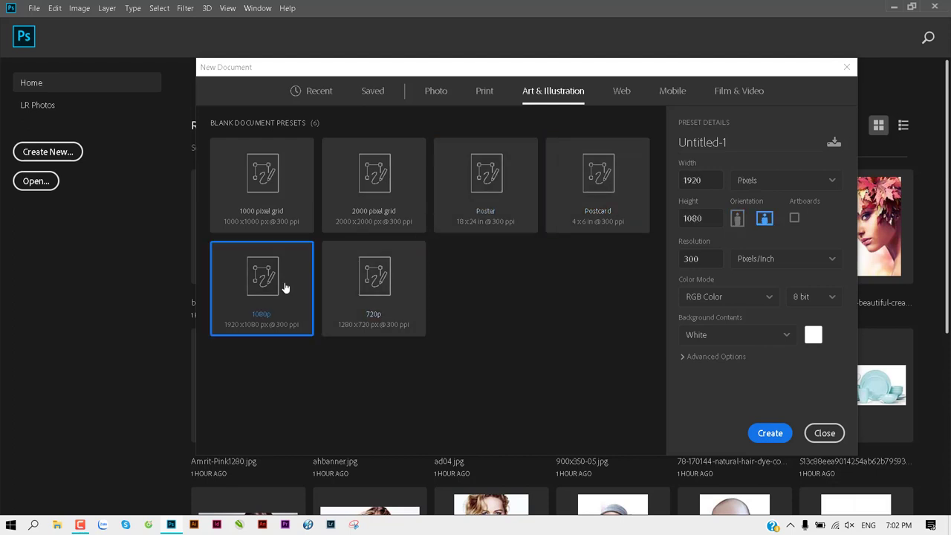
pyautogui.click(282, 178)
pyautogui.click(523, 185)
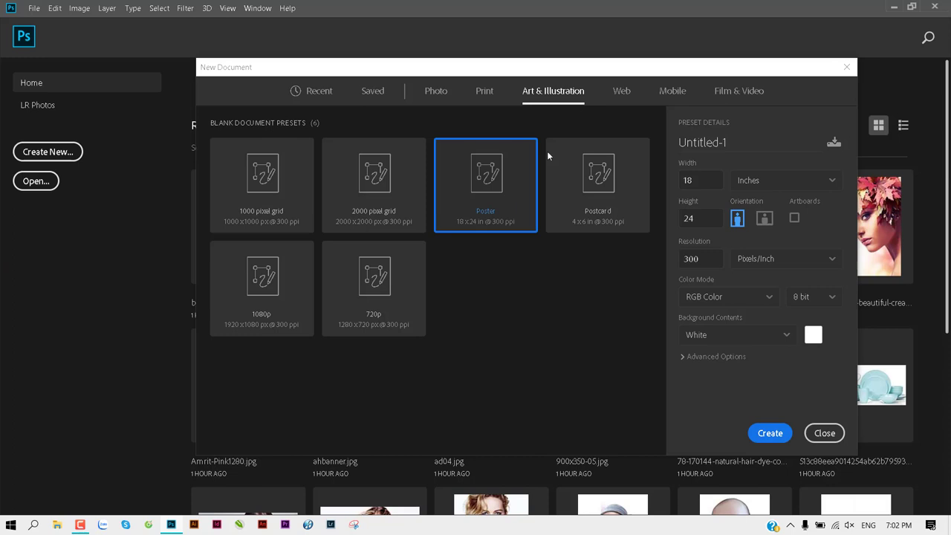
pyautogui.click(622, 91)
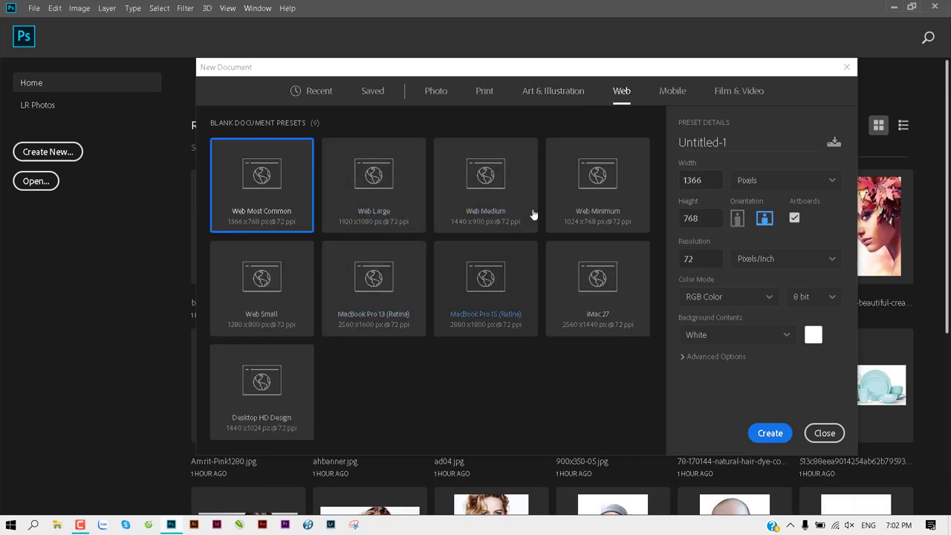
# Step: Browse the Mobile presets, trying the iPhone 8/7/6 Plus and iPhone 8/7/6 sizes
pyautogui.click(671, 91)
pyautogui.click(372, 175)
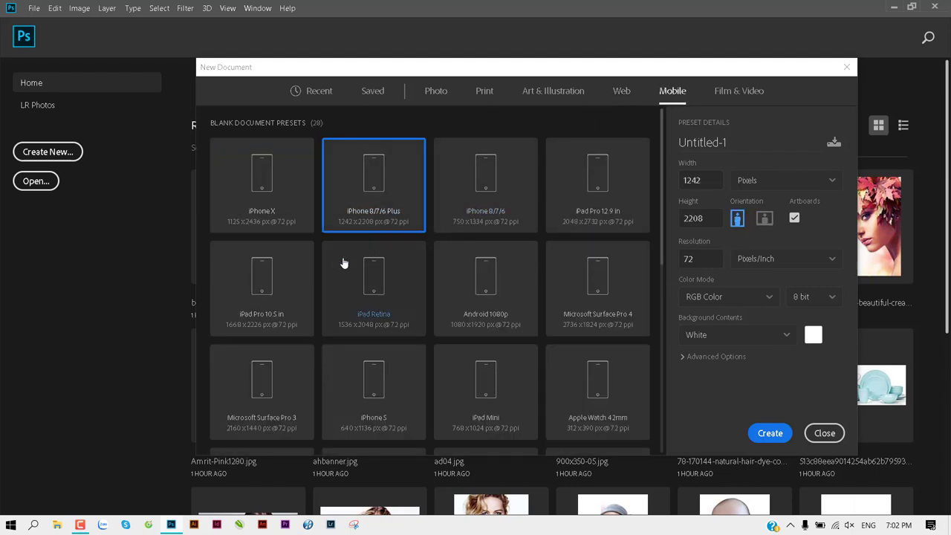
pyautogui.click(500, 201)
pyautogui.scroll(-1, 500, 369)
pyautogui.scroll(-2, 500, 370)
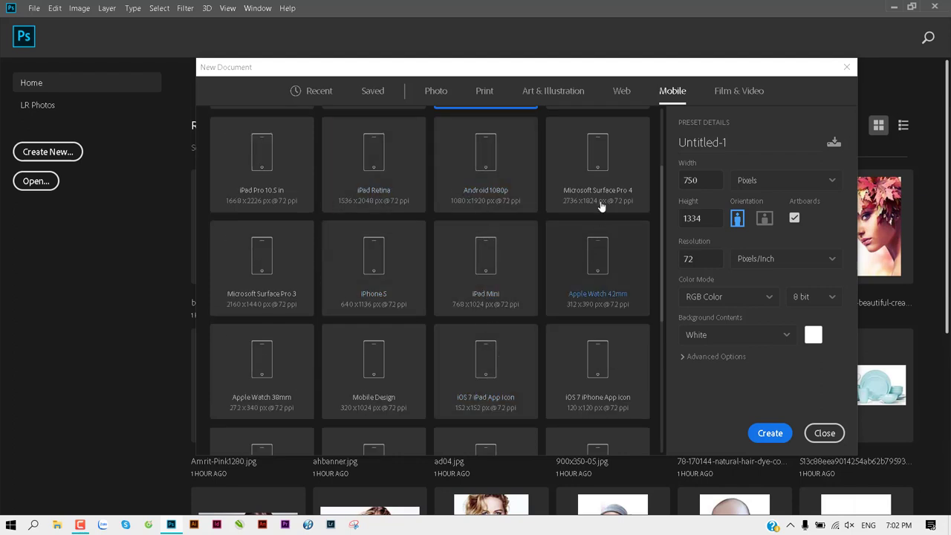
pyautogui.scroll(3, 319, 386)
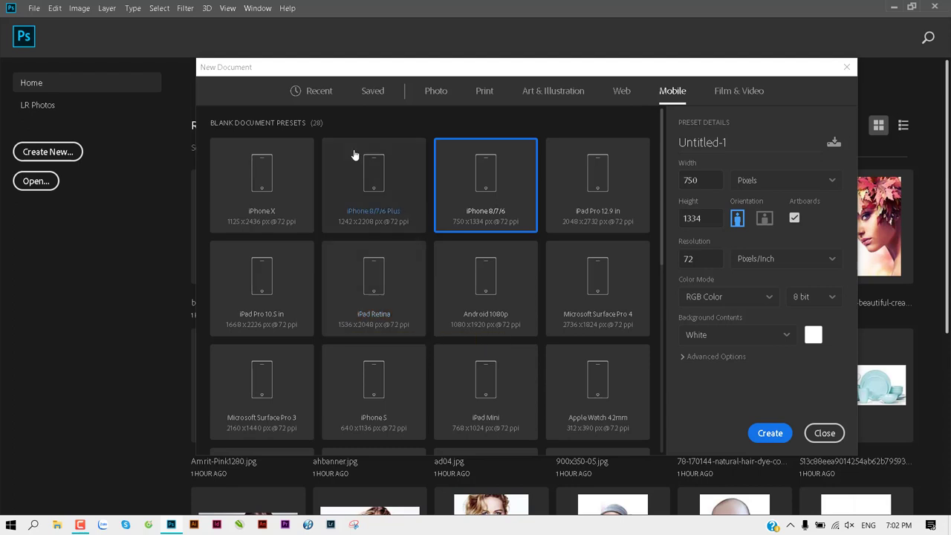
# Step: Compare Print and Web presets, try Web Large 1920 × 1080, then return to the recent 781 × 765 size
pyautogui.click(481, 92)
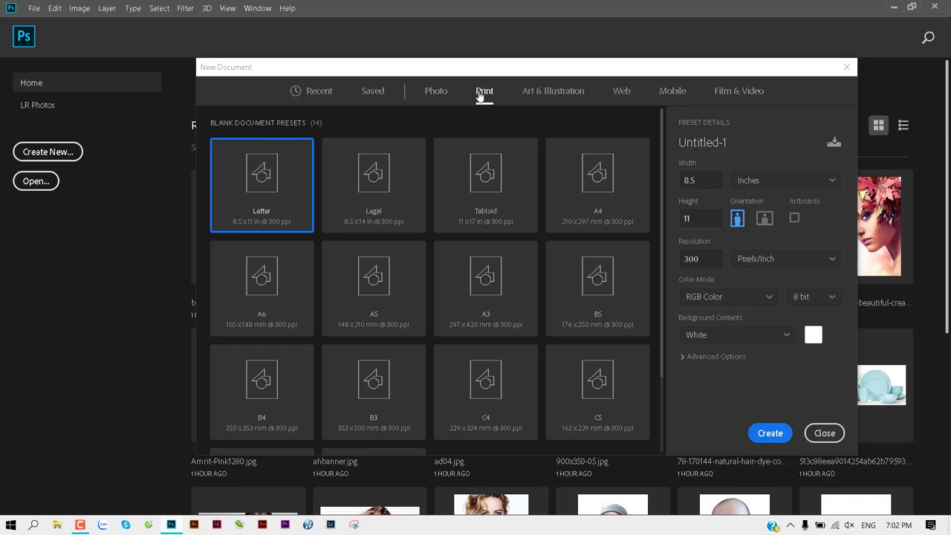
pyautogui.click(623, 92)
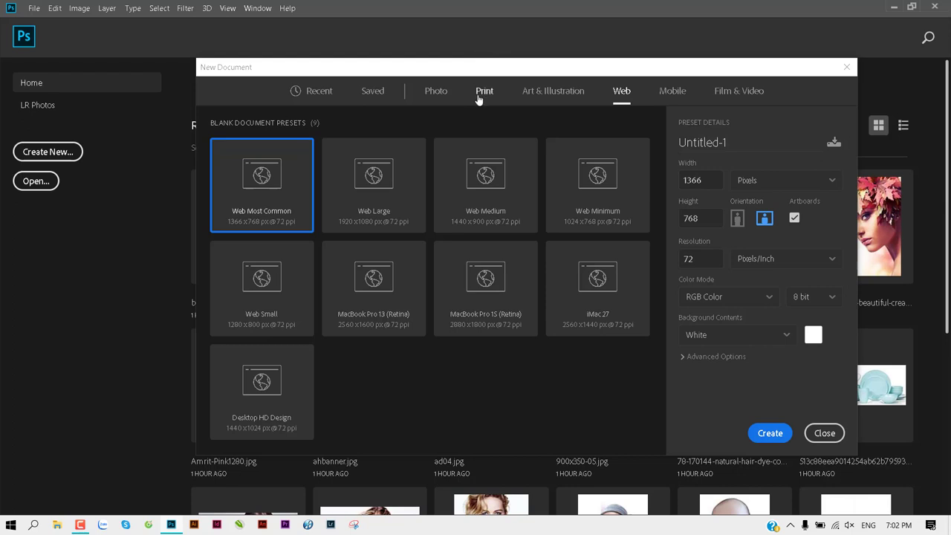
pyautogui.click(481, 95)
pyautogui.click(621, 91)
pyautogui.click(484, 92)
pyautogui.click(621, 91)
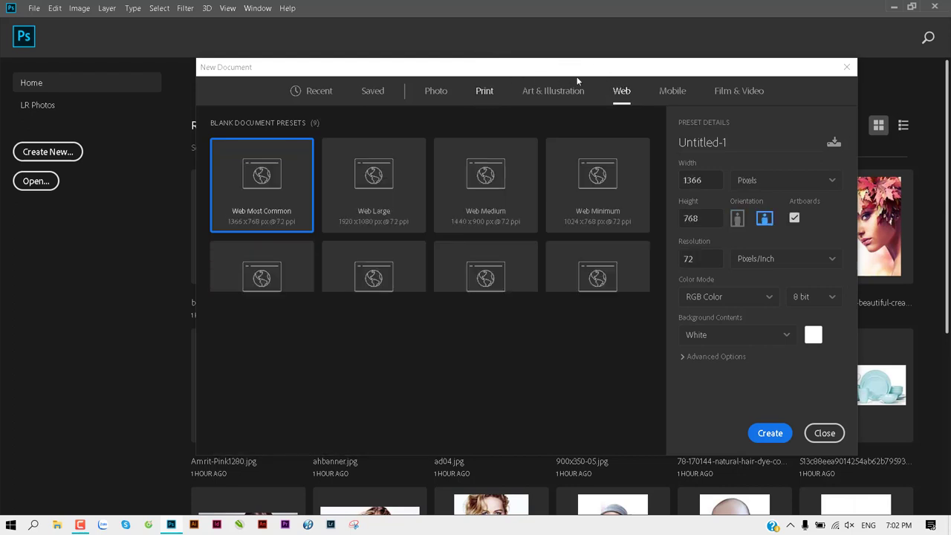
pyautogui.click(484, 92)
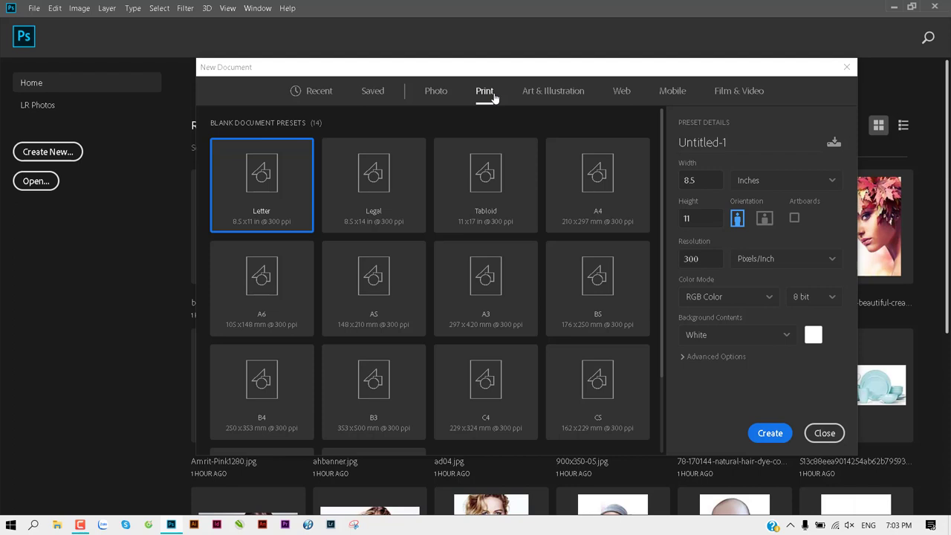
pyautogui.click(625, 91)
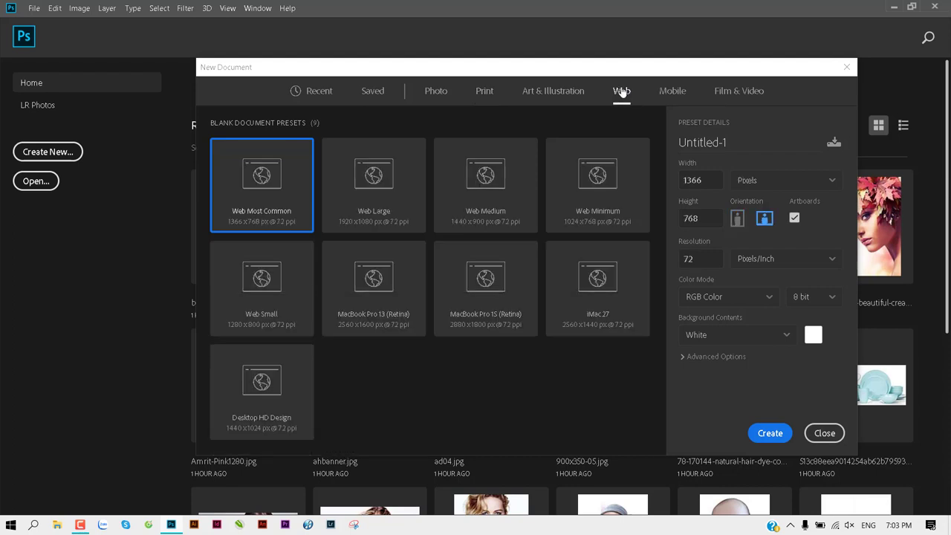
pyautogui.click(373, 213)
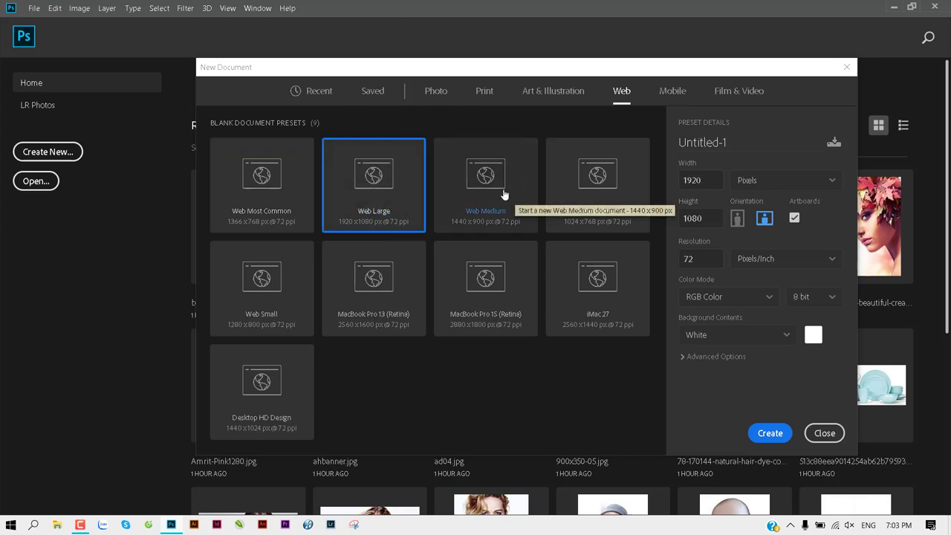
pyautogui.click(305, 92)
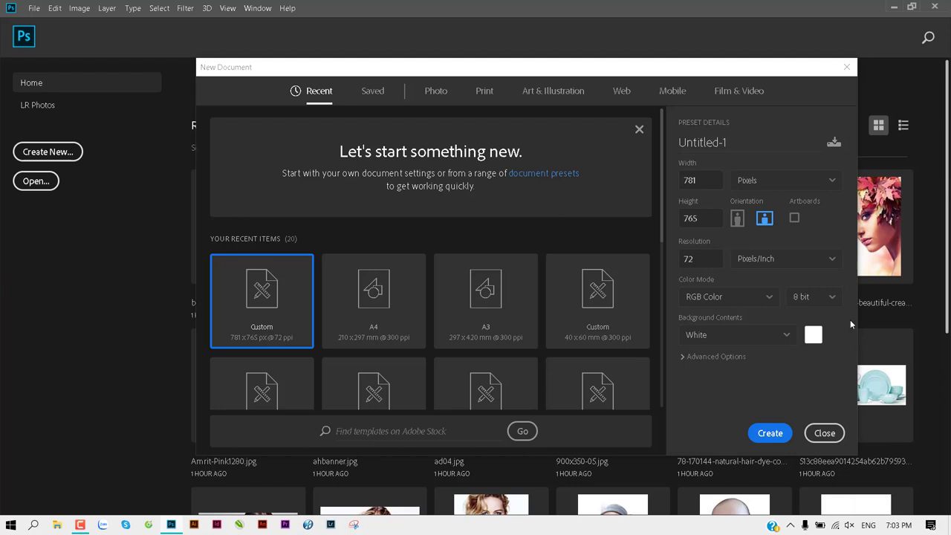
# Step: Rename the document to 'bài tập', keeping its 781 × 765 pixel size
pyautogui.click(748, 138)
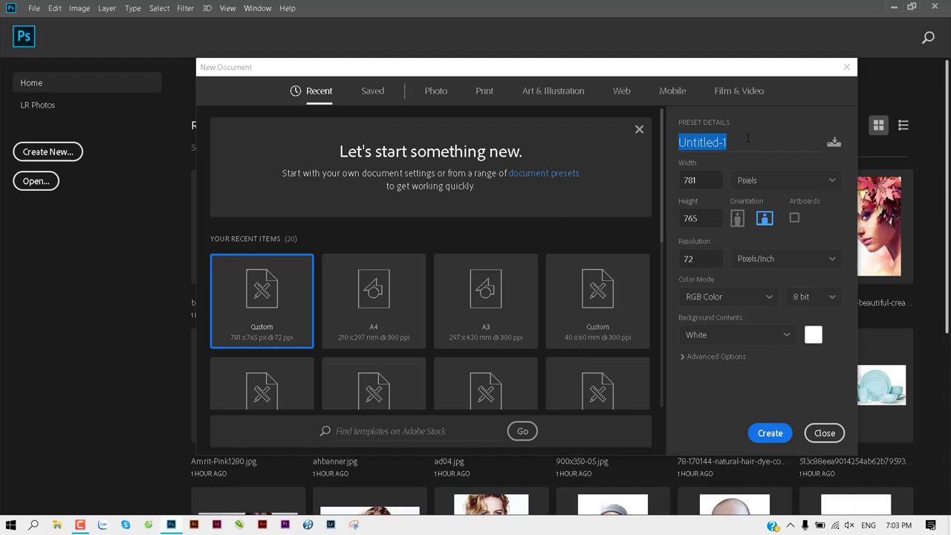
pyautogui.write('ba')
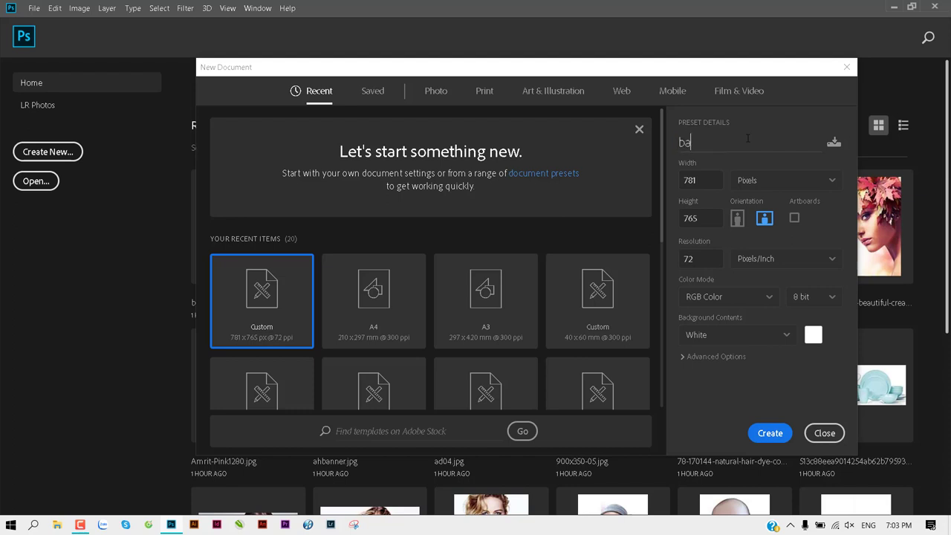
pyautogui.write('i tập')
pyautogui.press('Tab')
pyautogui.doubleClick(706, 180)
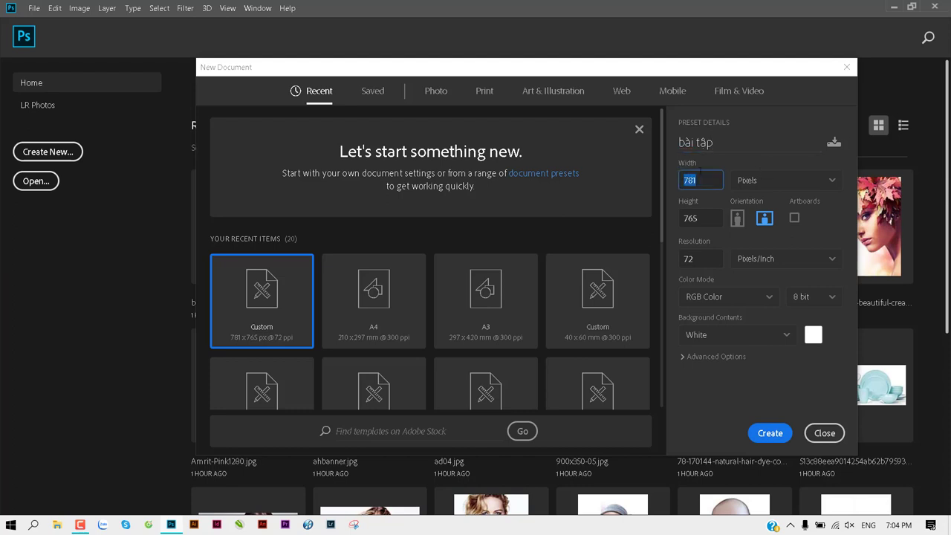
pyautogui.doubleClick(707, 217)
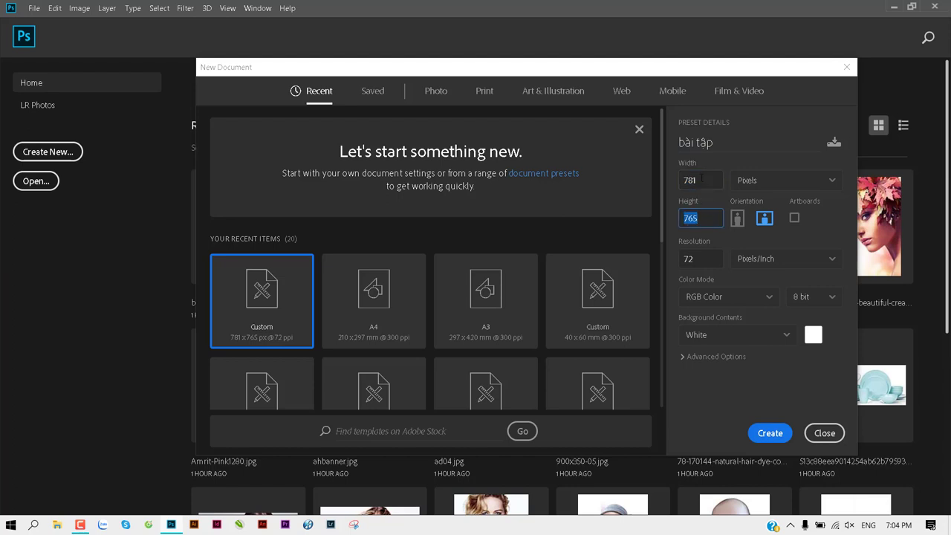
pyautogui.doubleClick(701, 179)
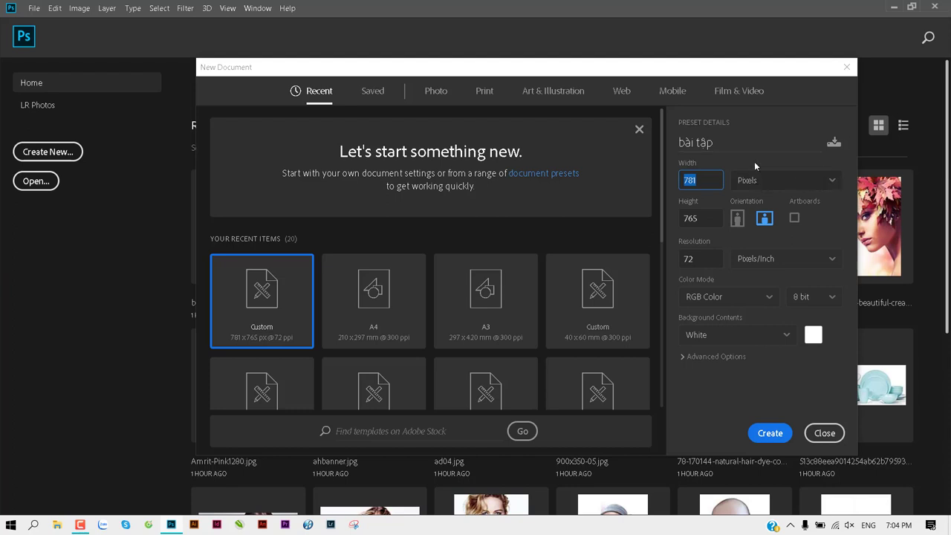
pyautogui.click(820, 187)
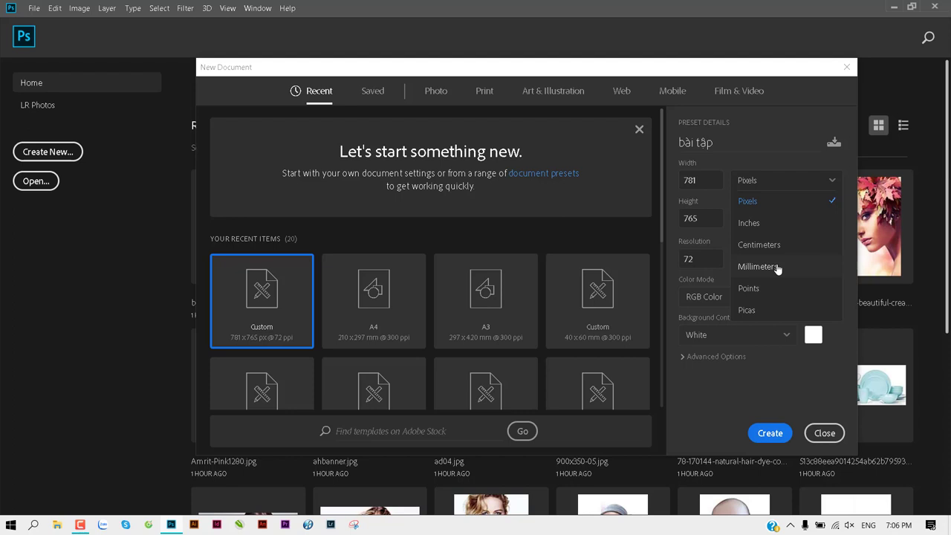
# Step: Try the Legal, Tabloid and A4 print sizes, settling on A3 (297 × 420 mm, 300 ppi)
pyautogui.click(485, 92)
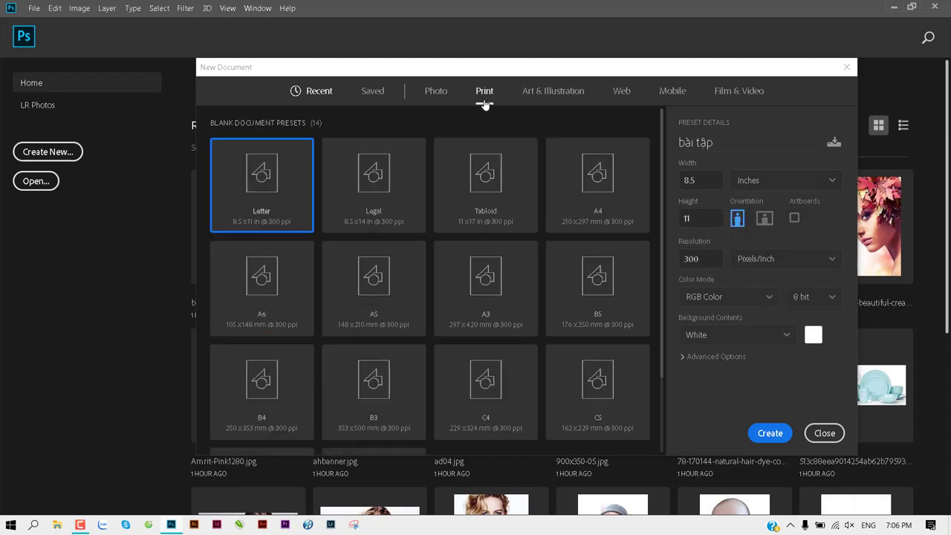
pyautogui.click(394, 202)
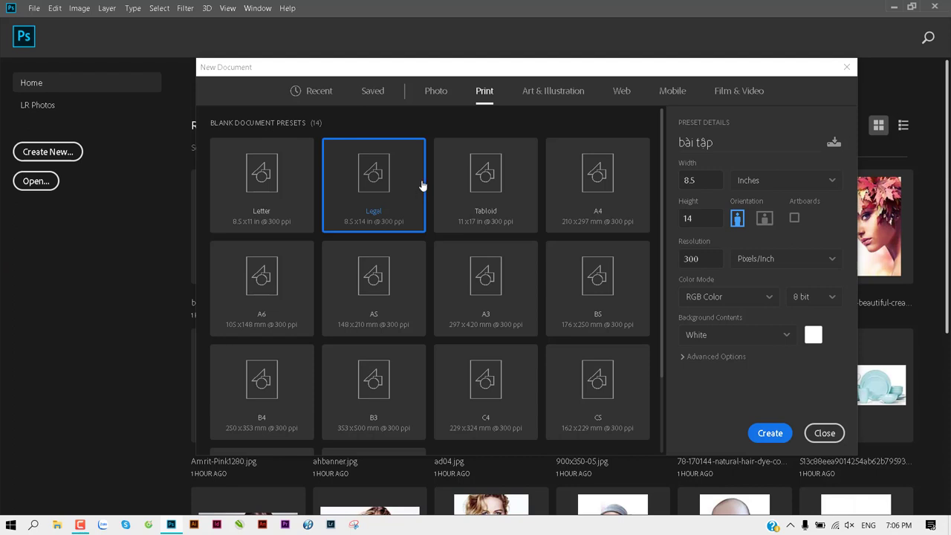
pyautogui.click(487, 206)
pyautogui.click(598, 204)
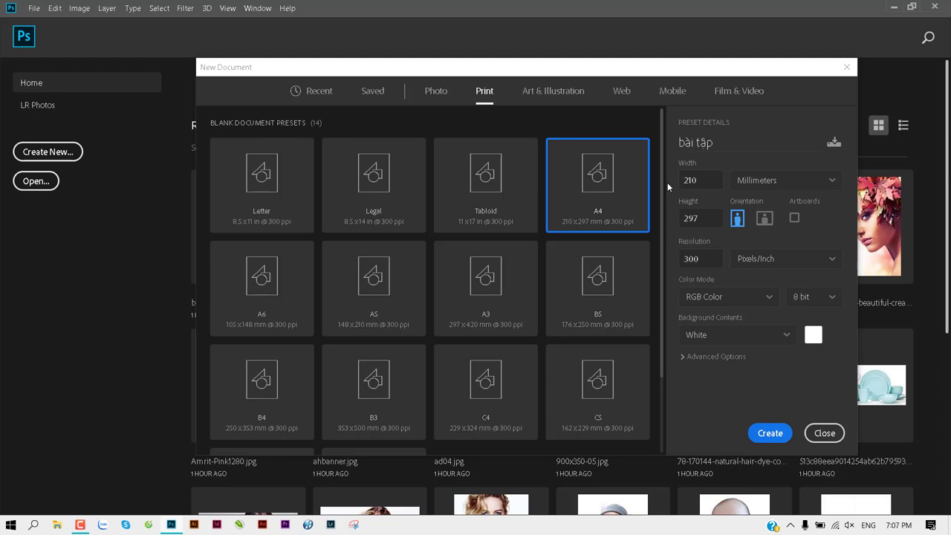
pyautogui.click(622, 282)
pyautogui.click(517, 307)
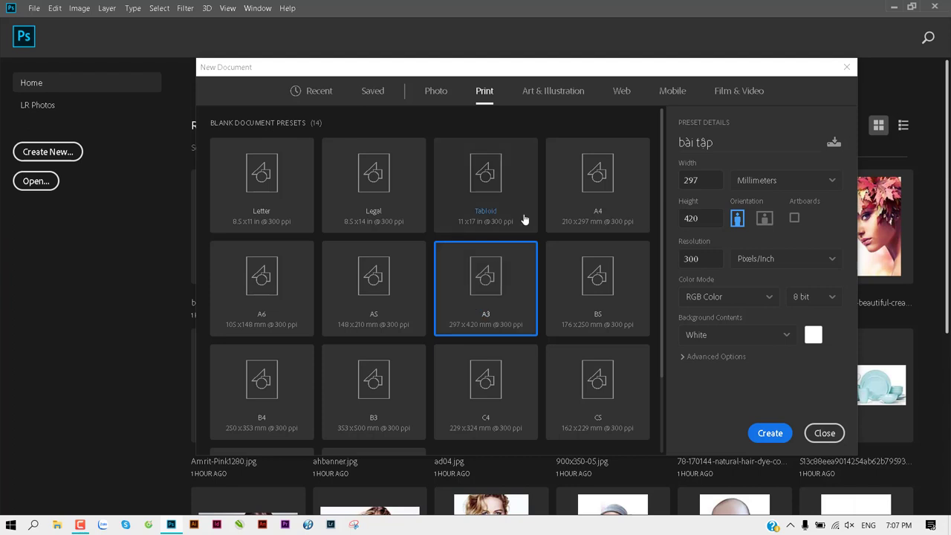
# Step: Try the Web Large 1920 × 1080 and Web Medium 1440 × 900 presets
pyautogui.click(617, 95)
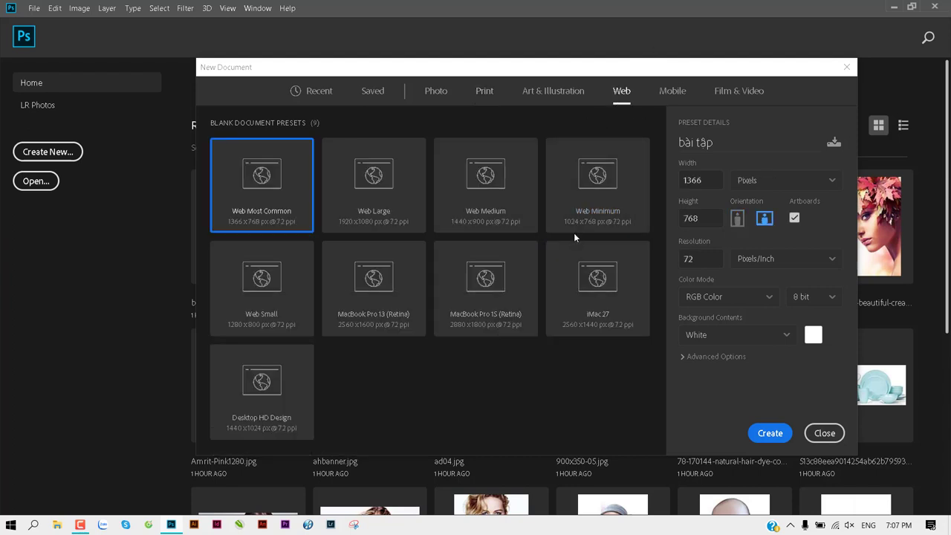
pyautogui.click(363, 192)
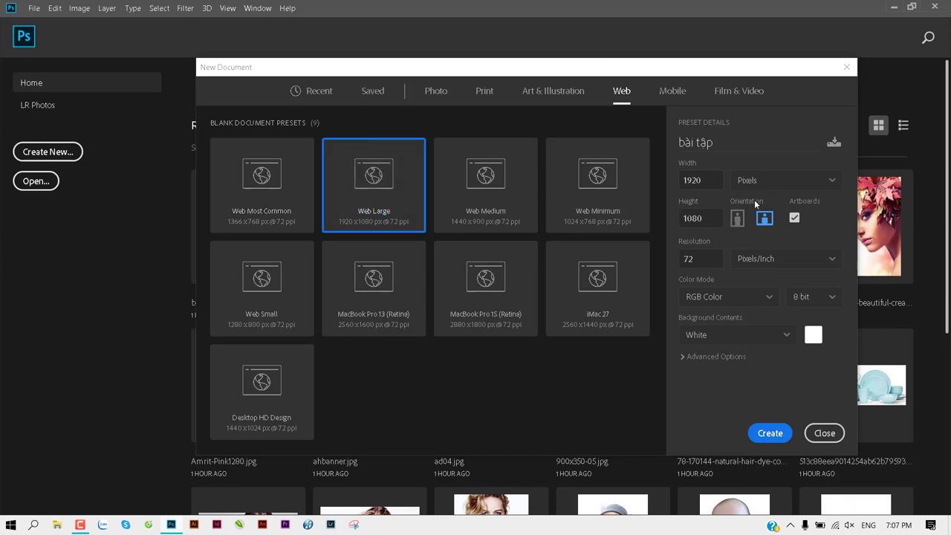
pyautogui.click(482, 215)
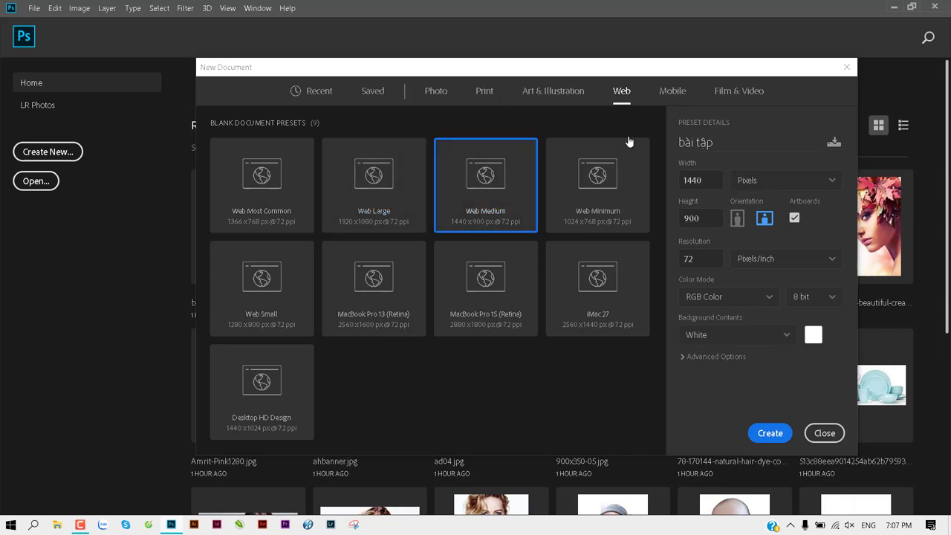
# Step: Try the A4, B5, C5, C4 and A3 print sizes, settling on A5 (148 × 210 mm)
pyautogui.click(484, 91)
pyautogui.click(583, 204)
pyautogui.click(601, 332)
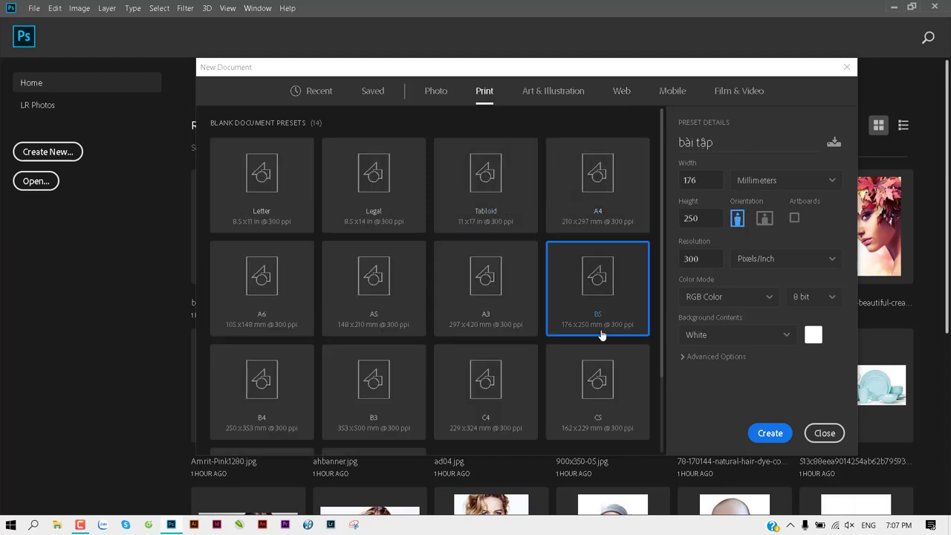
pyautogui.click(588, 385)
pyautogui.click(511, 392)
pyautogui.click(454, 297)
pyautogui.click(382, 297)
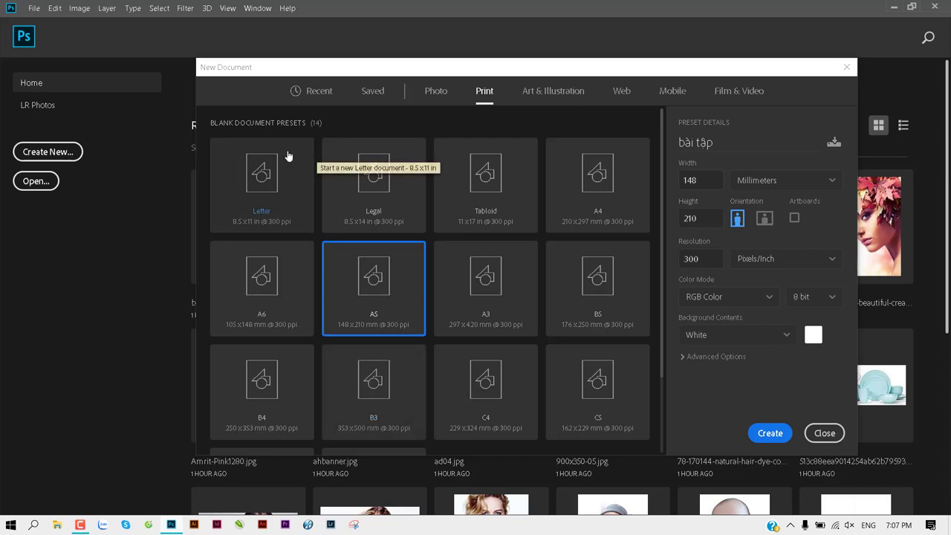
# Step: Change the recent custom size's width and height to 900 × 603 pixels at 72 ppi
pyautogui.click(314, 95)
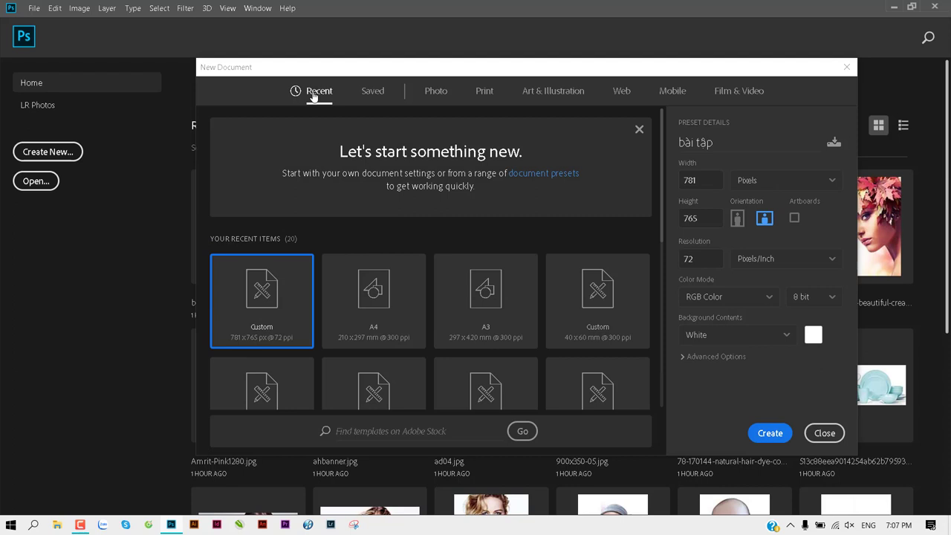
pyautogui.moveTo(705, 180); pyautogui.dragTo(673, 183)
pyautogui.write('900')
pyautogui.moveTo(713, 217); pyautogui.dragTo(671, 221)
pyautogui.click(674, 195)
pyautogui.click(707, 181)
pyautogui.moveTo(702, 181); pyautogui.dragTo(676, 184)
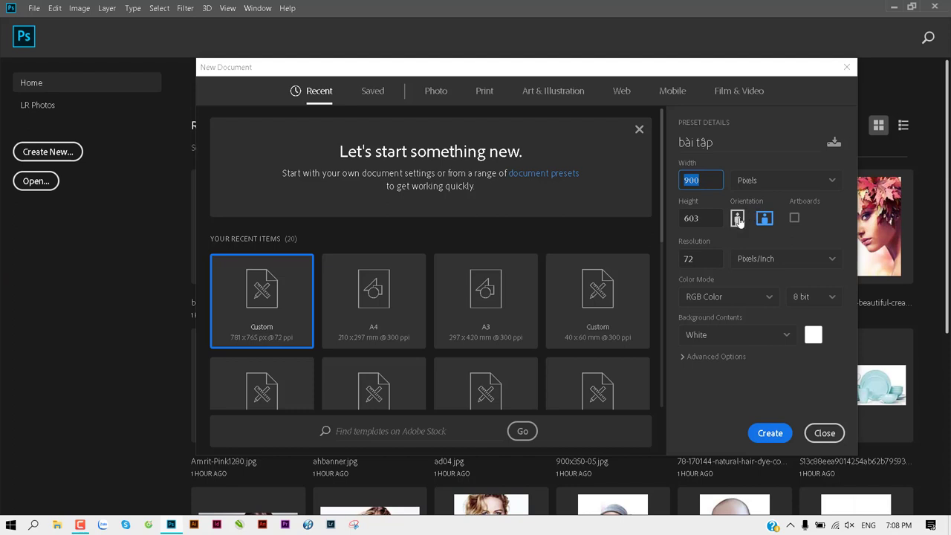
# Step: Toggle portrait and landscape orientation, then pick the A4 print preset in landscape
pyautogui.click(737, 218)
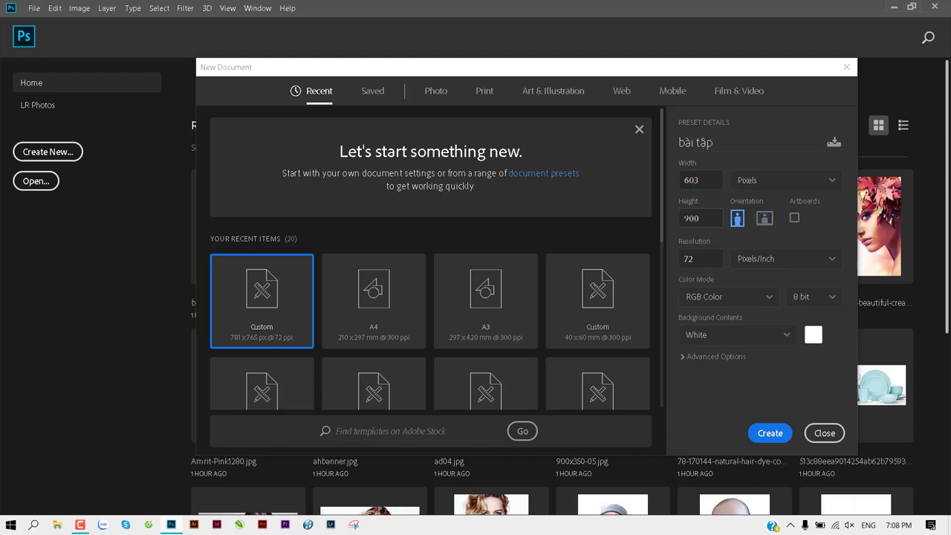
pyautogui.click(764, 218)
pyautogui.click(738, 222)
pyautogui.click(484, 95)
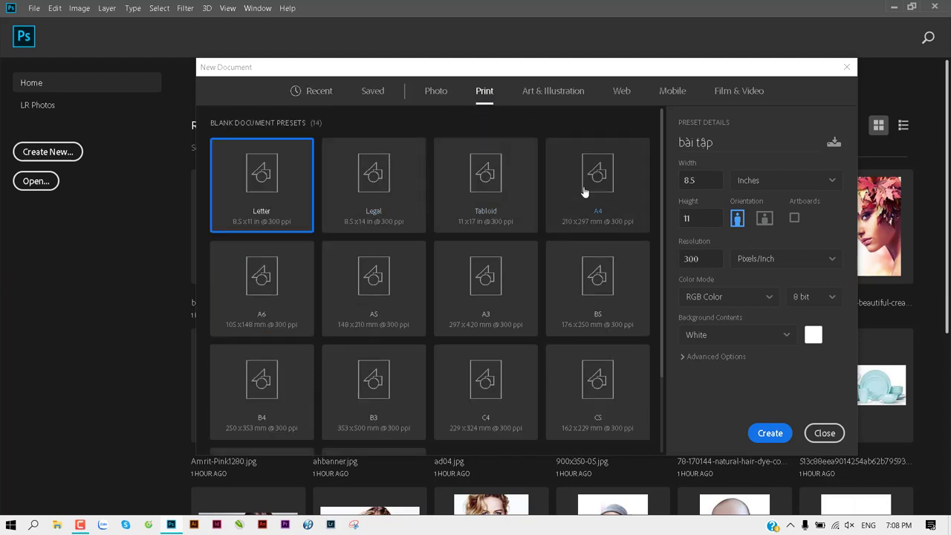
pyautogui.click(584, 191)
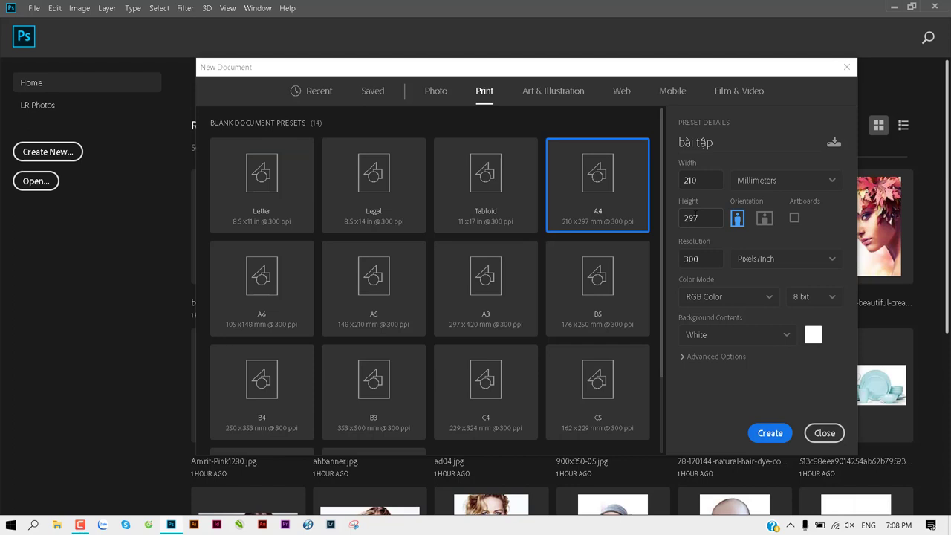
pyautogui.click(765, 218)
# Step: Return to the Recent size and enter width 900 and height 603 pixels
pyautogui.click(320, 91)
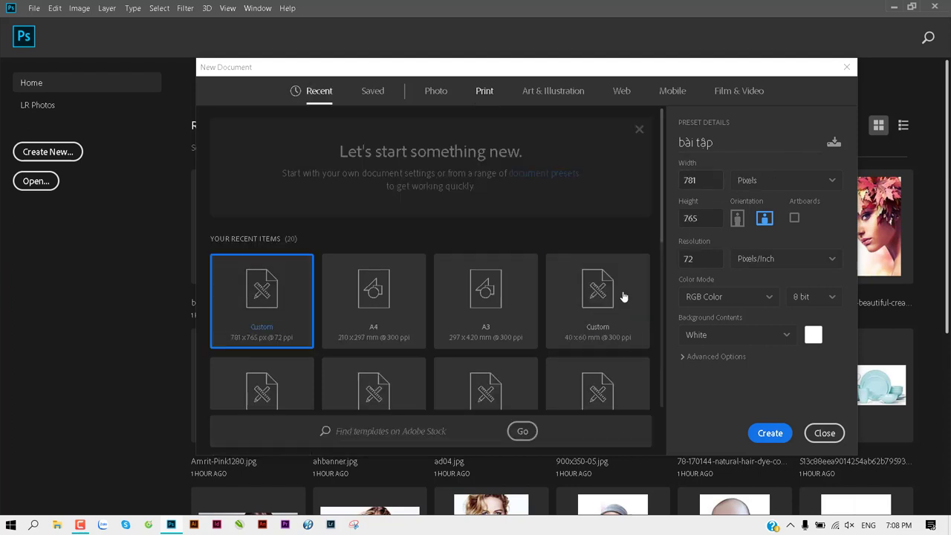
pyautogui.click(693, 180)
pyautogui.write('9')
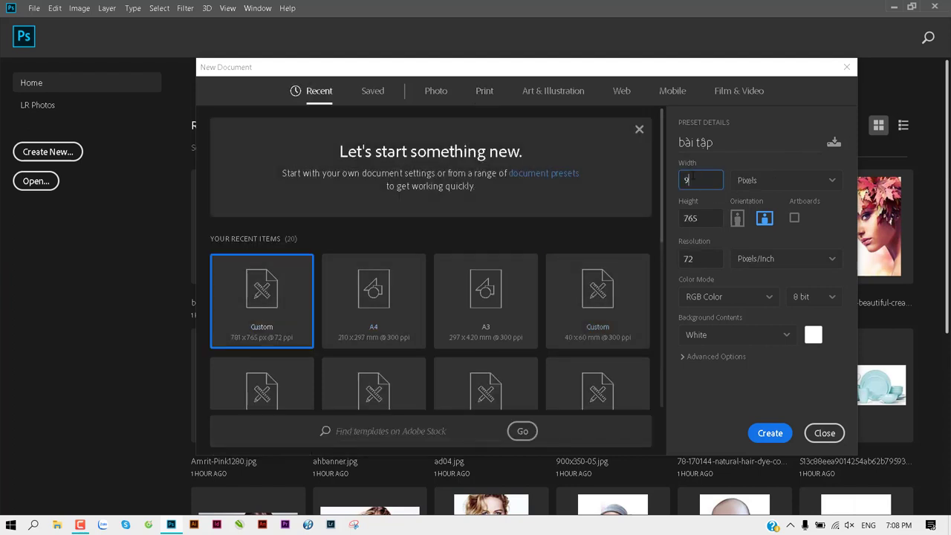
pyautogui.write('00')
pyautogui.press('Tab')
pyautogui.write('603')
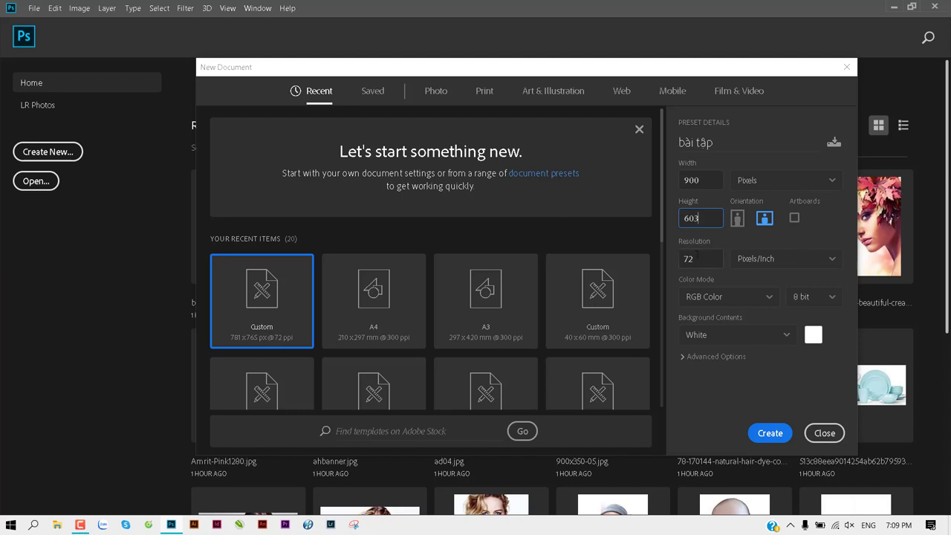
pyautogui.press('Tab')
# Step: Set the resolution to 150 Pixels/Inch and review the Color Mode options, keeping RGB Color
pyautogui.click(700, 180)
pyautogui.click(701, 180)
pyautogui.click(698, 218)
pyautogui.click(699, 259)
pyautogui.write('150')
pyautogui.click(766, 301)
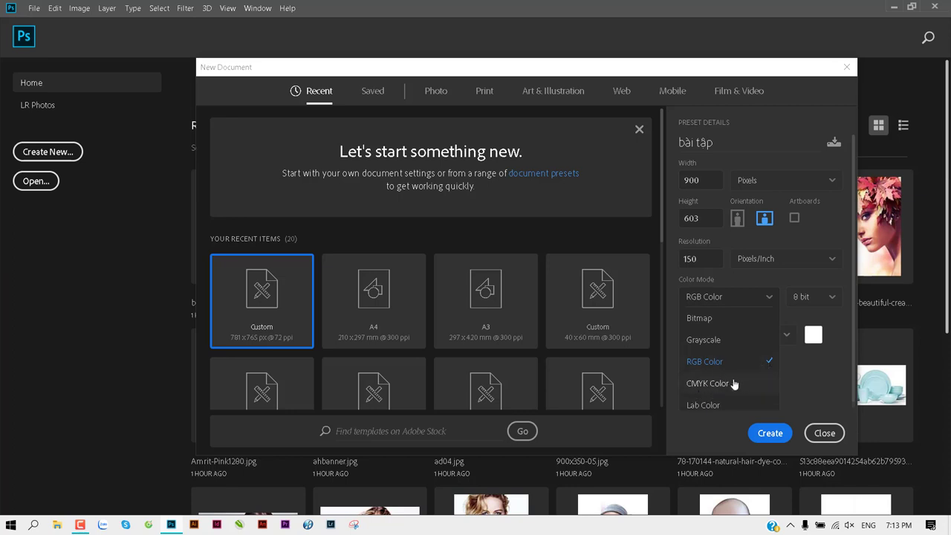
pyautogui.click(706, 180)
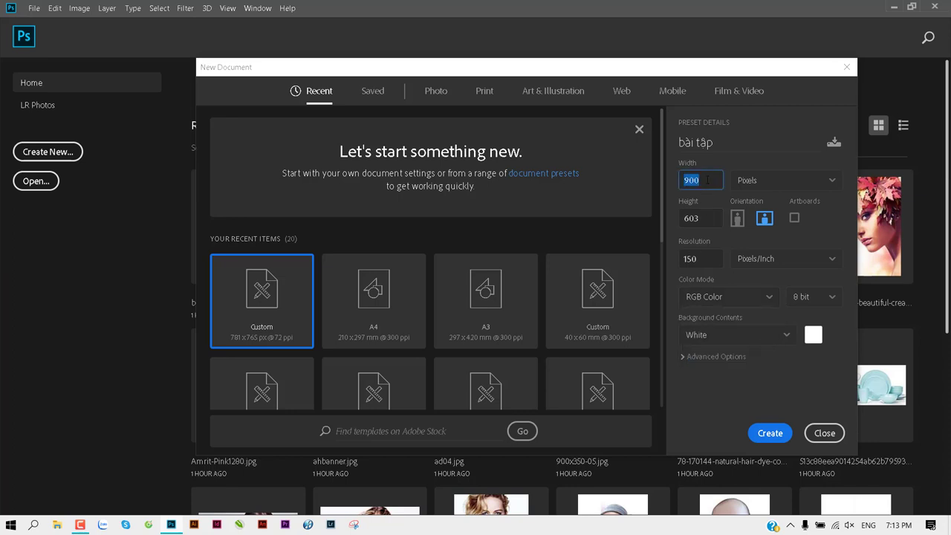
pyautogui.click(716, 216)
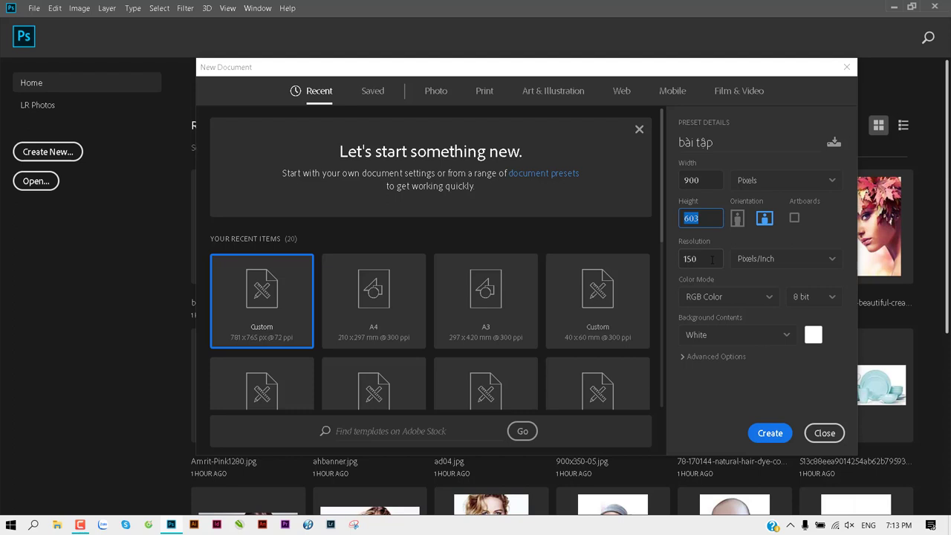
pyautogui.click(719, 298)
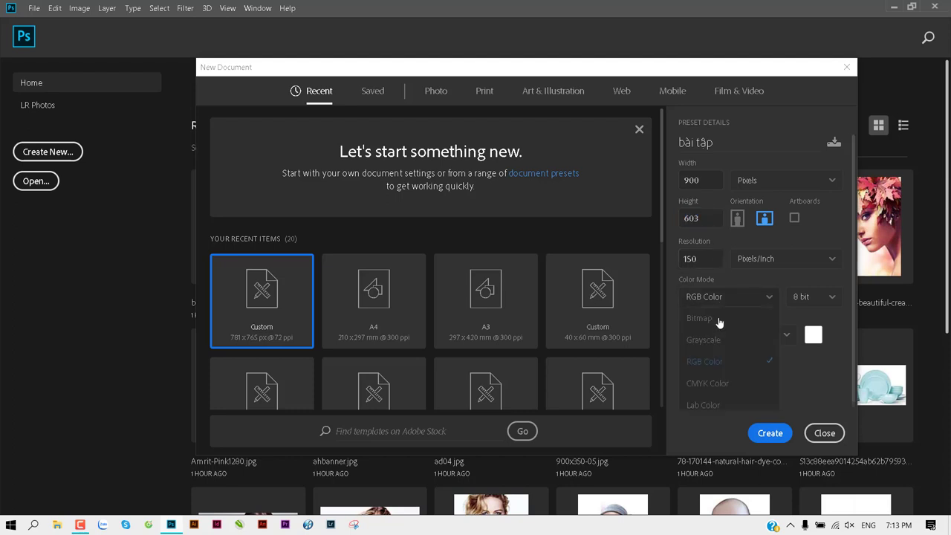
pyautogui.click(713, 362)
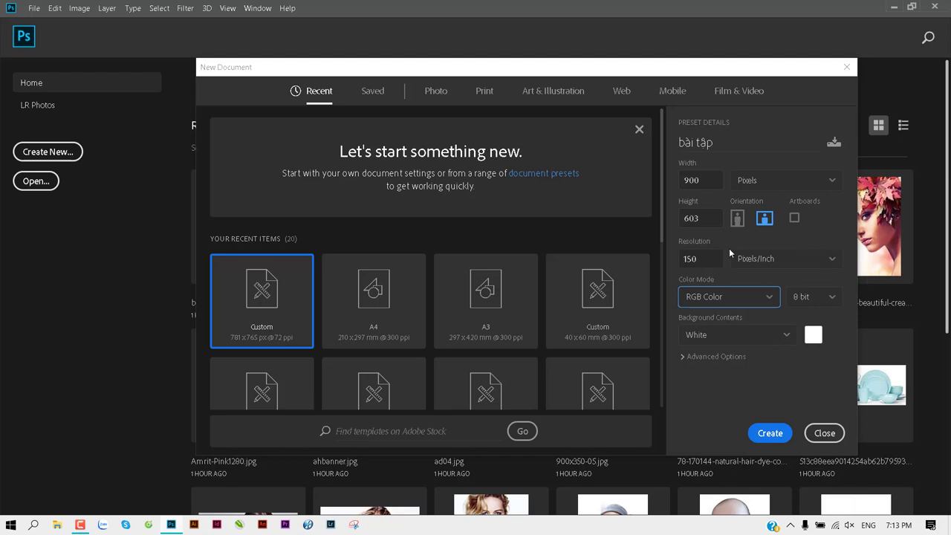
pyautogui.click(818, 298)
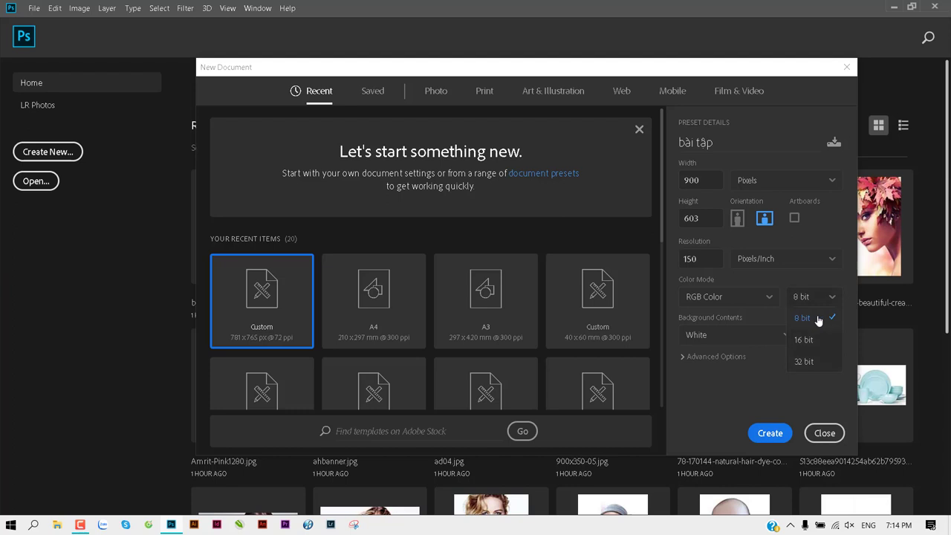
# Step: Keep 8 bit depth and create the blank white 'bài tập' document
pyautogui.click(818, 319)
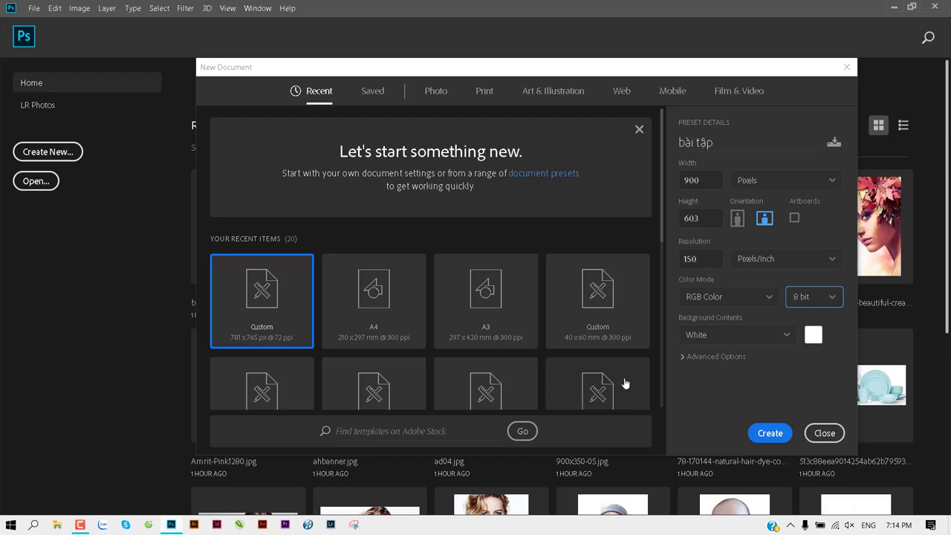
pyautogui.click(768, 433)
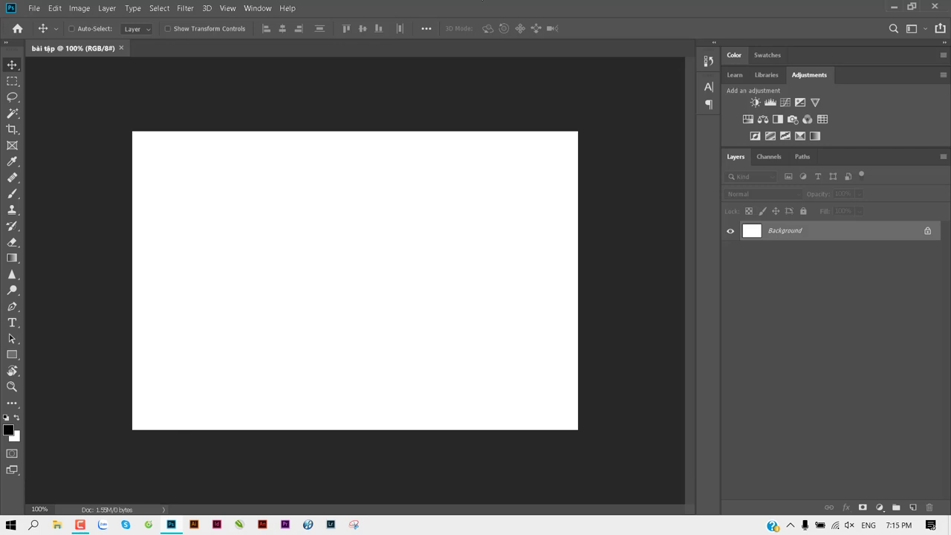
pyautogui.click(911, 7)
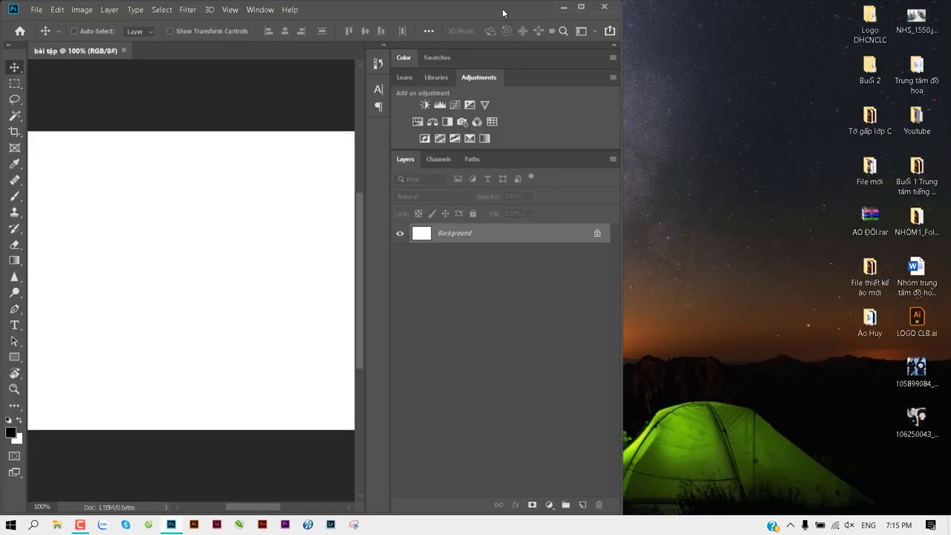
pyautogui.moveTo(502, 15); pyautogui.dragTo(592, 18)
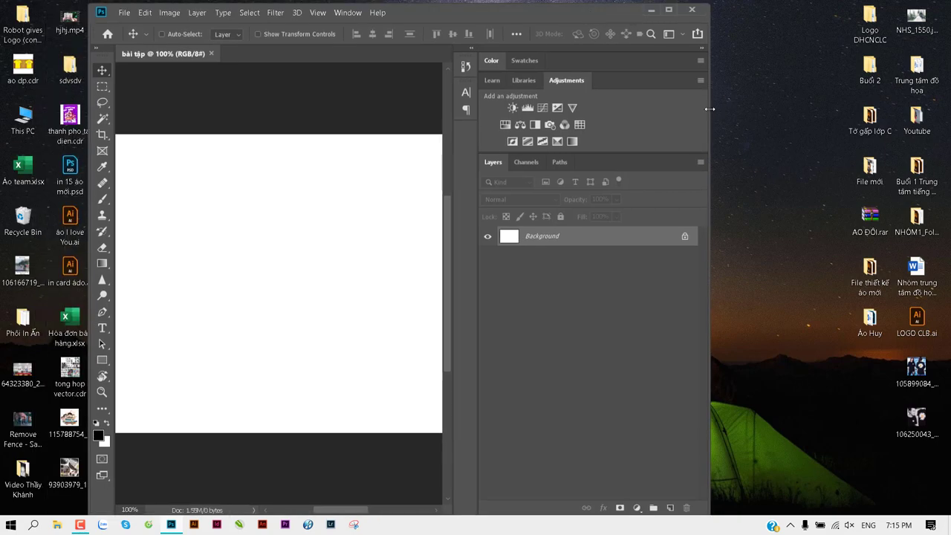
pyautogui.moveTo(707, 107); pyautogui.dragTo(895, 120)
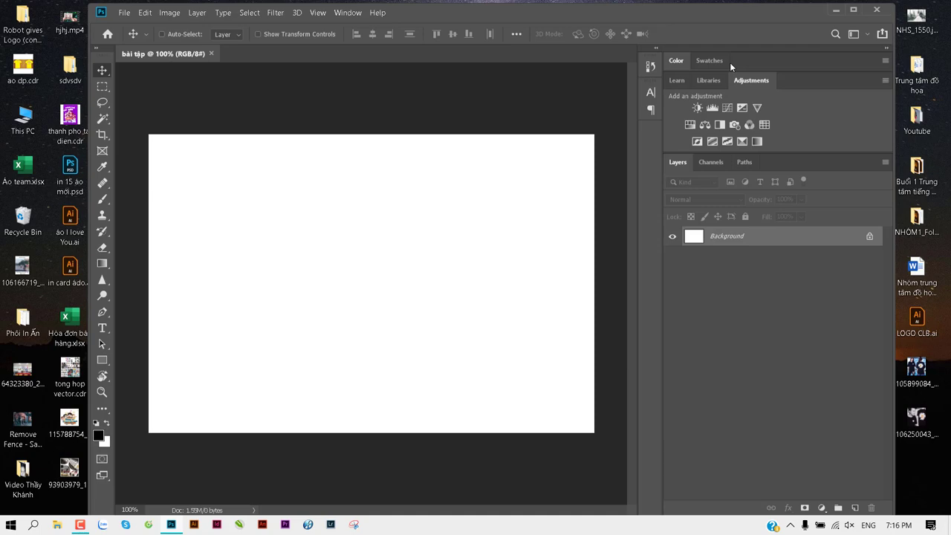
pyautogui.click(853, 10)
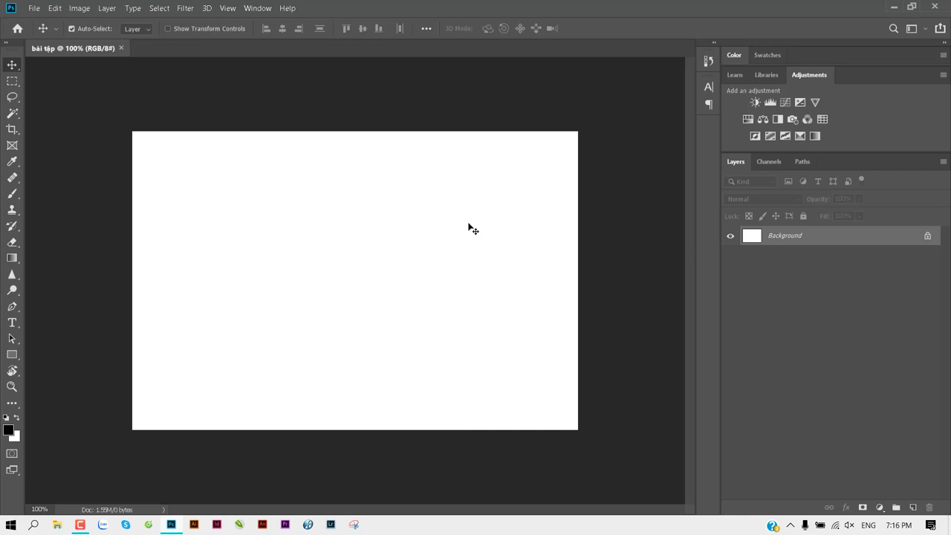
# Step: Zoom the 'bài tập' canvas in and out with Ctrl+plus/minus, ending at 300%
pyautogui.hotkey('ctrl', '=')
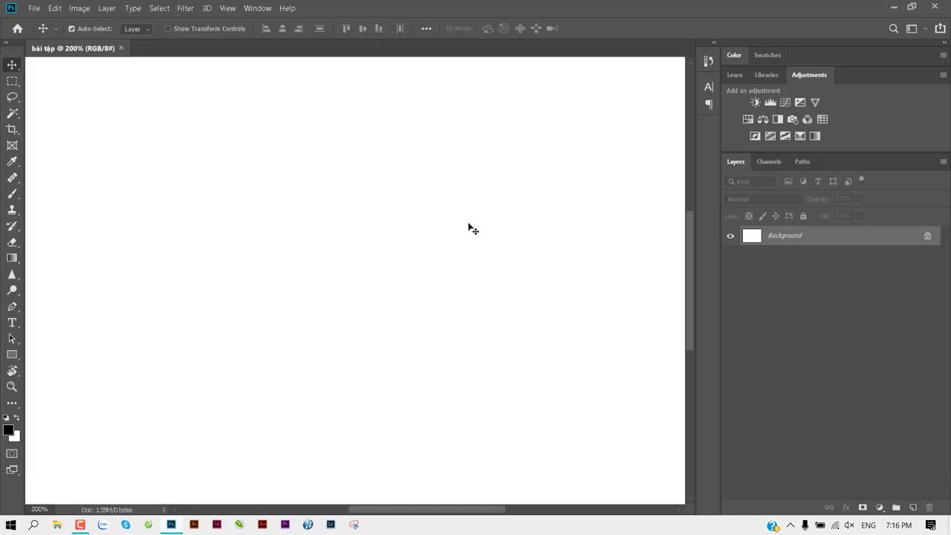
pyautogui.hotkey('ctrl', '-')
pyautogui.hotkey('ctrl', '-')
pyautogui.hotkey('ctrl', '-')
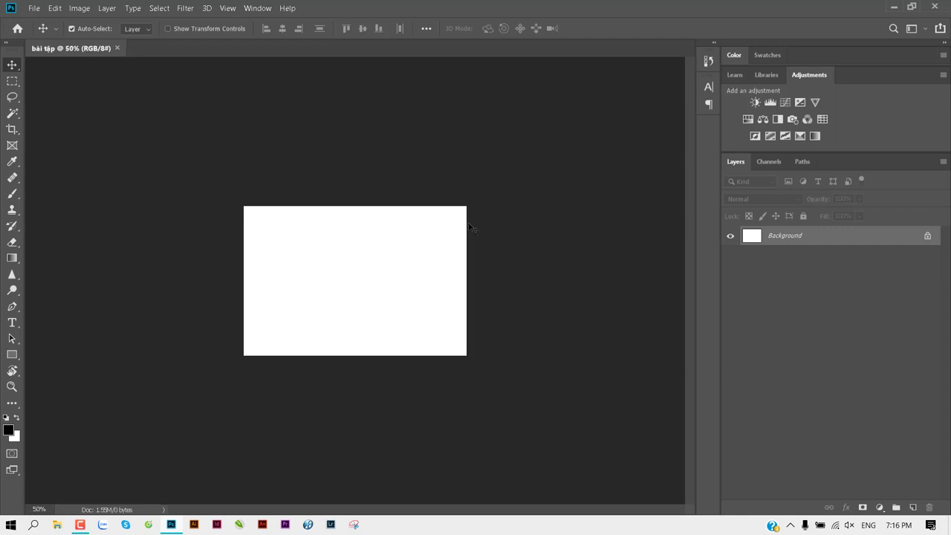
pyautogui.hotkey('ctrl', '=')
pyautogui.hotkey('ctrl', '=')
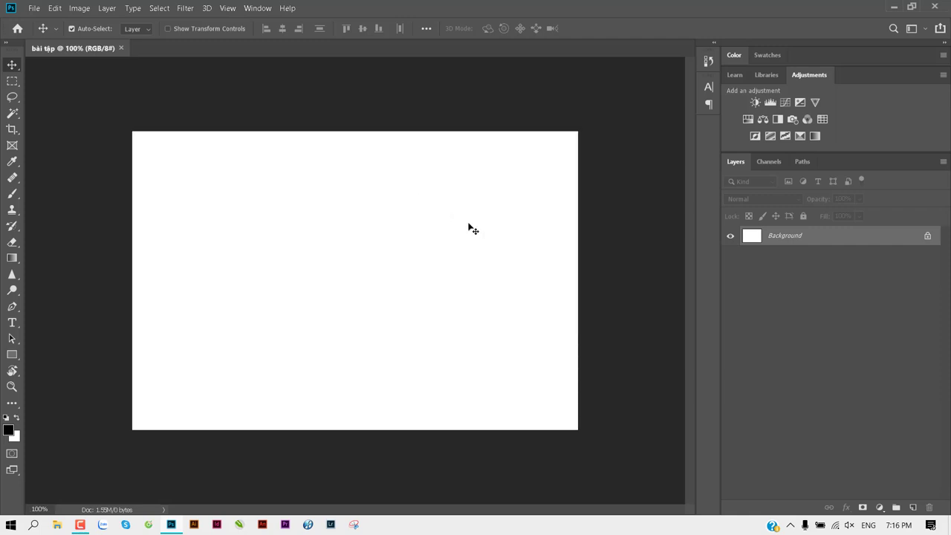
pyautogui.hotkey('ctrl', '-')
pyautogui.hotkey('ctrl', '=')
pyautogui.hotkey('ctrl', '-')
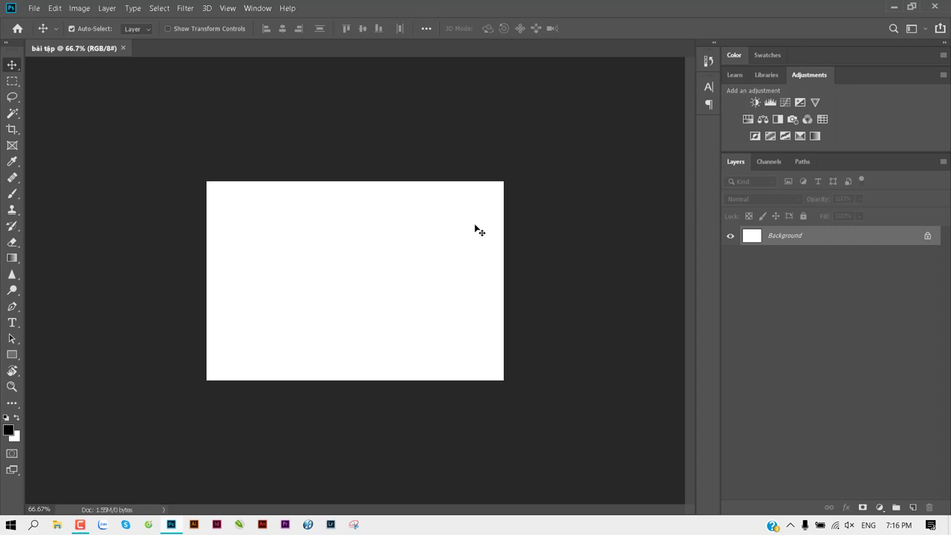
pyautogui.hotkey('ctrl', '+')
pyautogui.hotkey('ctrl', '-')
pyautogui.hotkey('ctrl', '-')
pyautogui.hotkey('ctrl', '-')
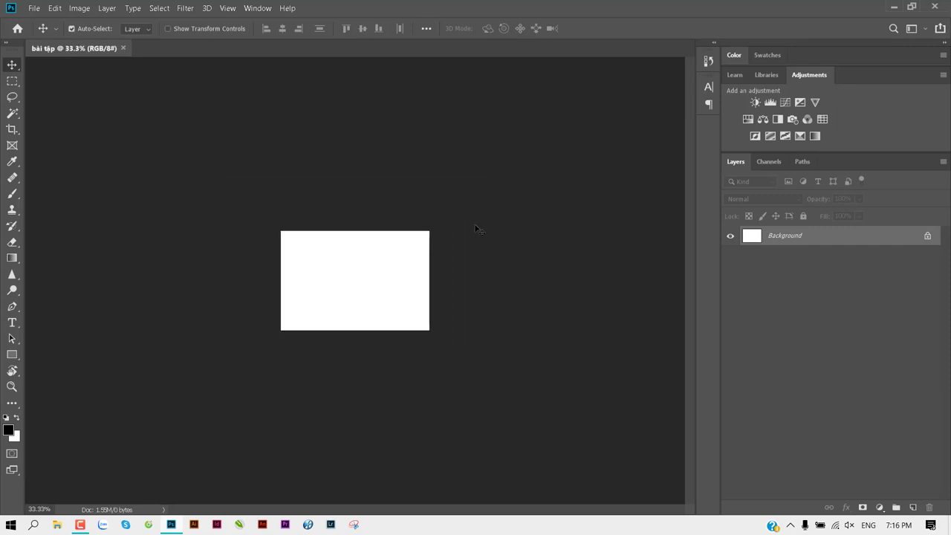
pyautogui.hotkey('ctrl', '+')
pyautogui.press('ctrl')
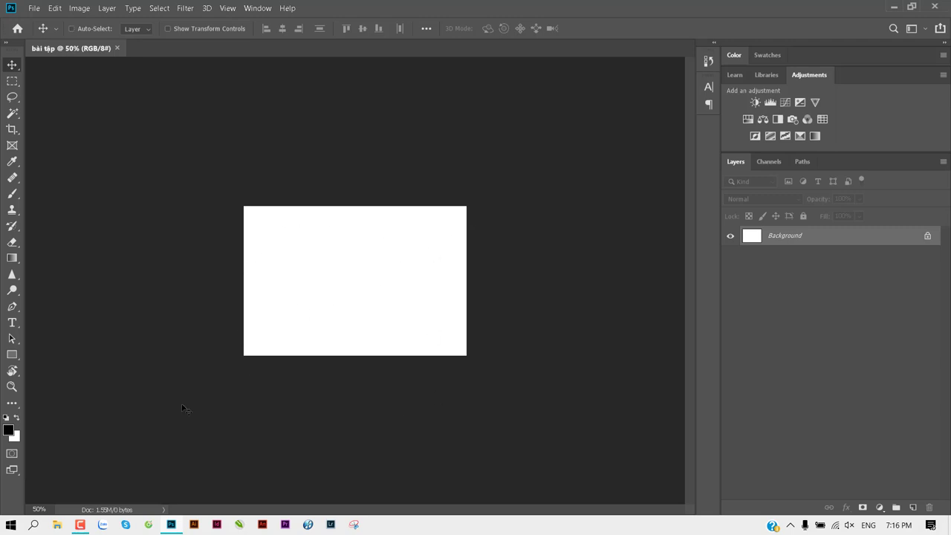
pyautogui.hotkey('ctrl', '+')
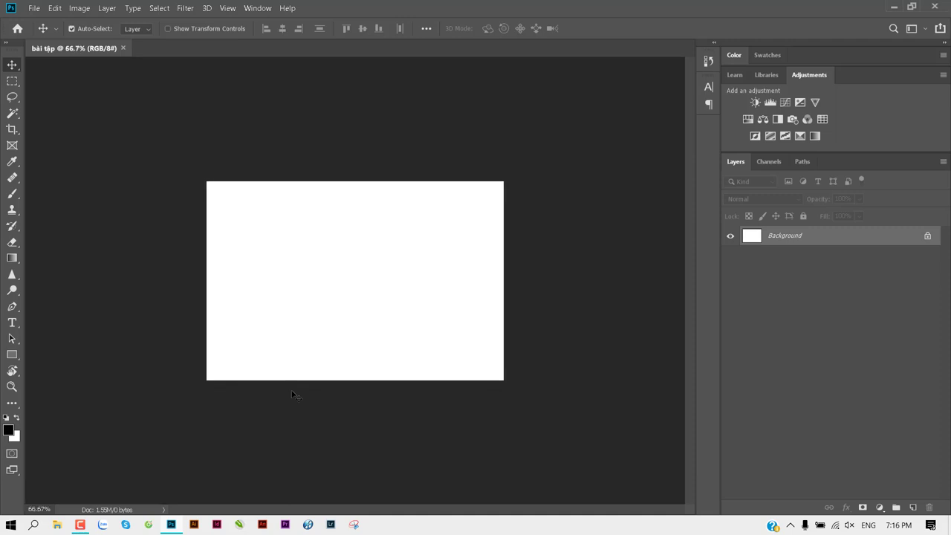
pyautogui.hotkey('ctrl', '+')
pyautogui.hotkey('ctrl', '+')
pyautogui.hotkey('ctrl', '+')
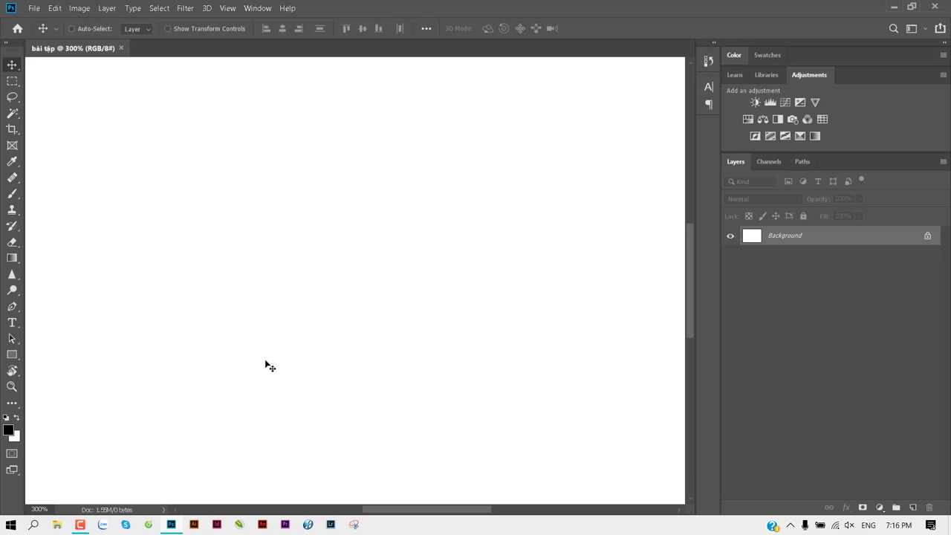
# Step: Zoom the canvas from 600% in steps down to about 2%
pyautogui.hotkey('ctrl', '+')
pyautogui.hotkey('ctrl', '+')
pyautogui.hotkey('ctrl', '+')
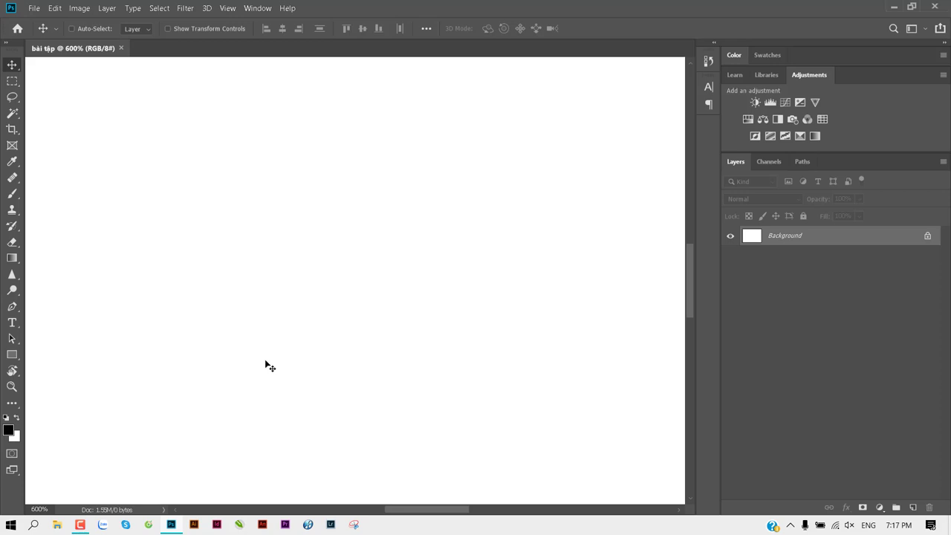
pyautogui.press('ctrl')
pyautogui.hotkey('ctrl', '-')
pyautogui.hotkey('ctrl', '-')
pyautogui.hotkey('ctrl', '-')
pyautogui.hotkey('ctrl', '-')
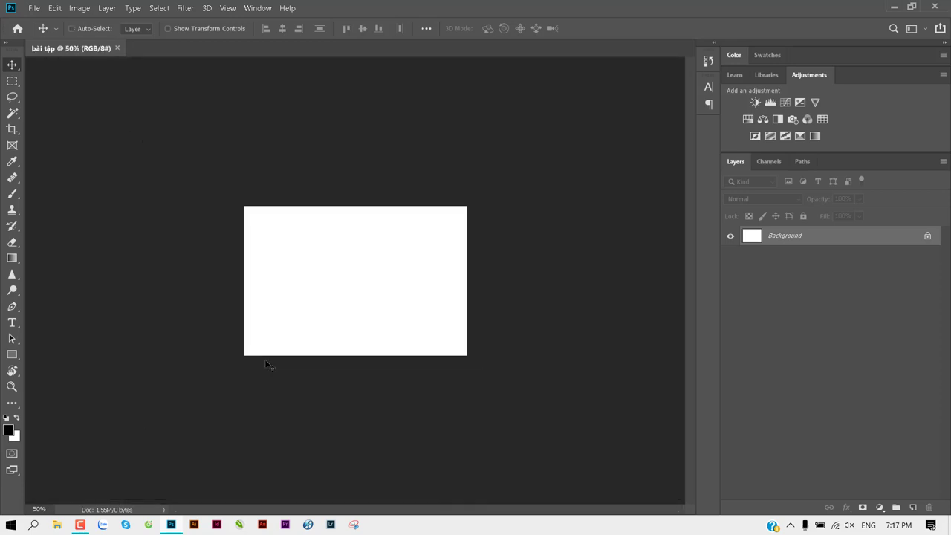
pyautogui.hotkey('ctrl', '-')
pyautogui.hotkey('ctrl', '-')
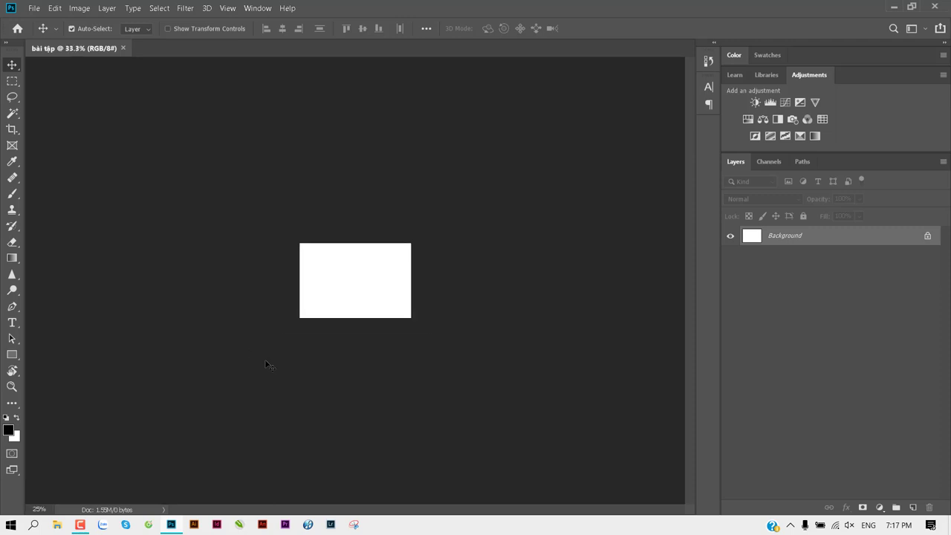
pyautogui.hotkey('ctrl', '-')
pyautogui.hotkey('ctrl', '-')
pyautogui.hotkey('ctrl', '-')
pyautogui.hotkey('ctrl', '-')
pyautogui.hotkey('ctrl', '-')
pyautogui.hotkey('ctrl', '-')
pyautogui.hotkey('ctrl', '-')
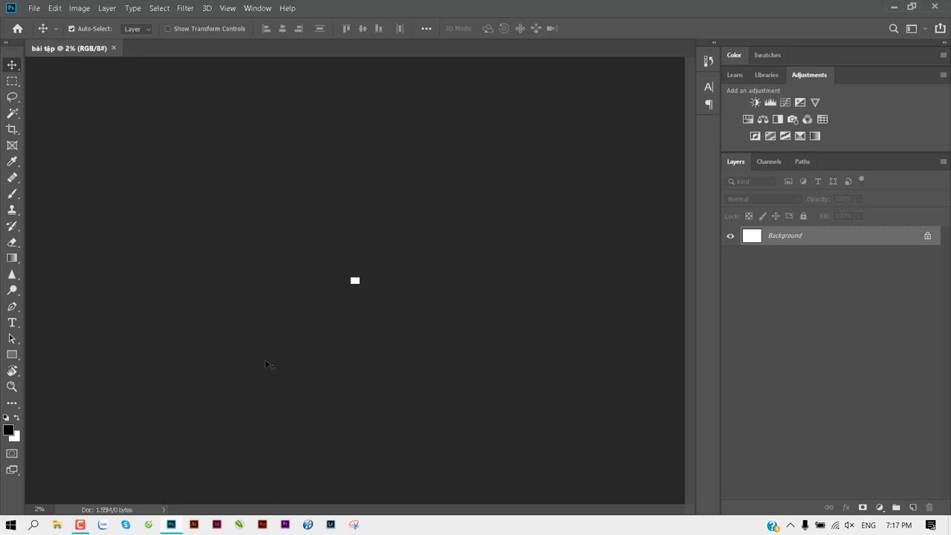
pyautogui.hotkey('ctrl', '-')
pyautogui.hotkey('ctrl', '-')
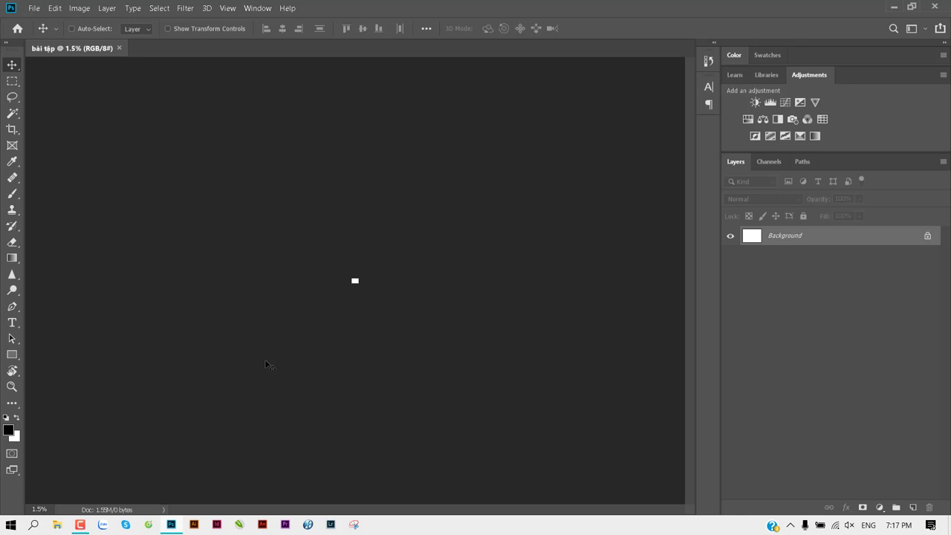
pyautogui.press('ctrl')
# Step: Fit the whole canvas in the window, then return to 100% actual size
pyautogui.hotkey('ctrl', '0')
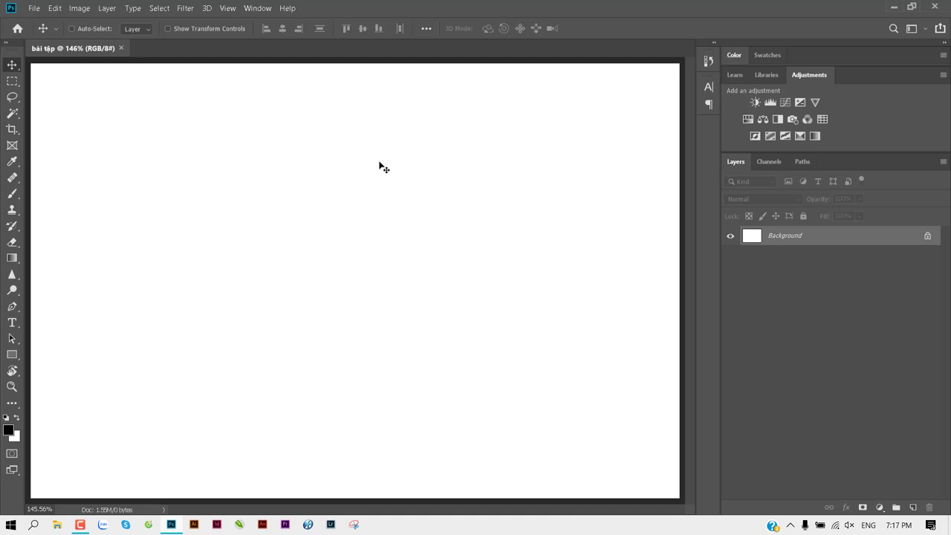
pyautogui.press('ctrl')
pyautogui.hotkey('ctrl', '1')
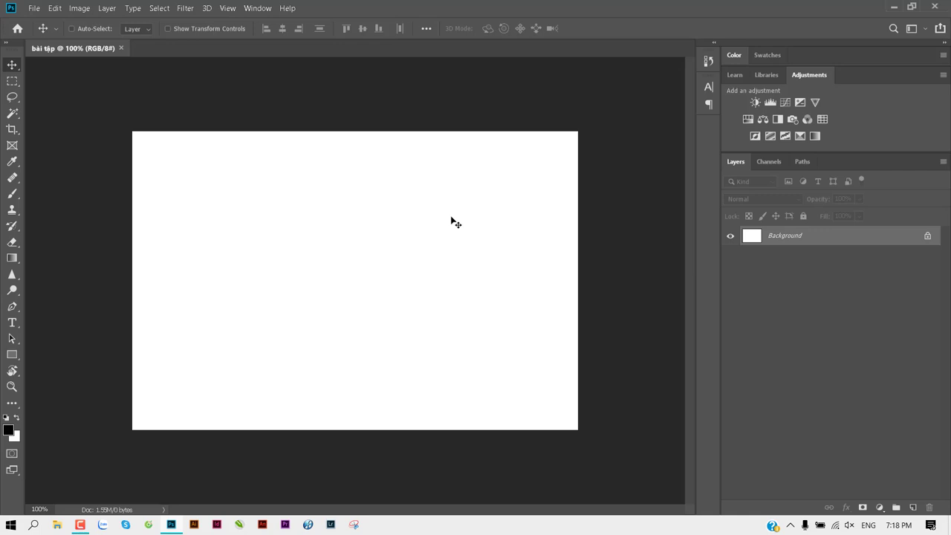
# Step: Un-maximize the Photoshop window and widen it on both the left and right
pyautogui.click(911, 6)
pyautogui.moveTo(86, 154); pyautogui.dragTo(23, 154)
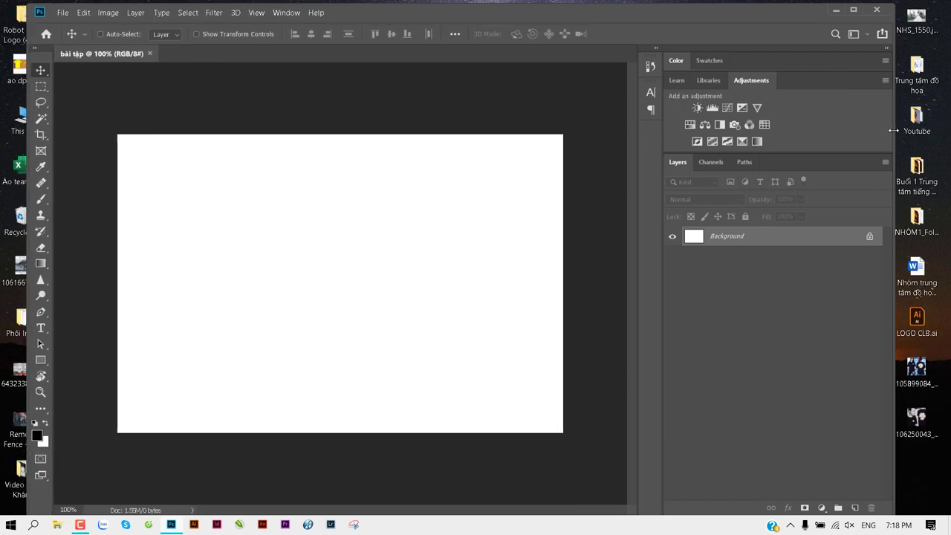
pyautogui.moveTo(894, 130); pyautogui.dragTo(930, 131)
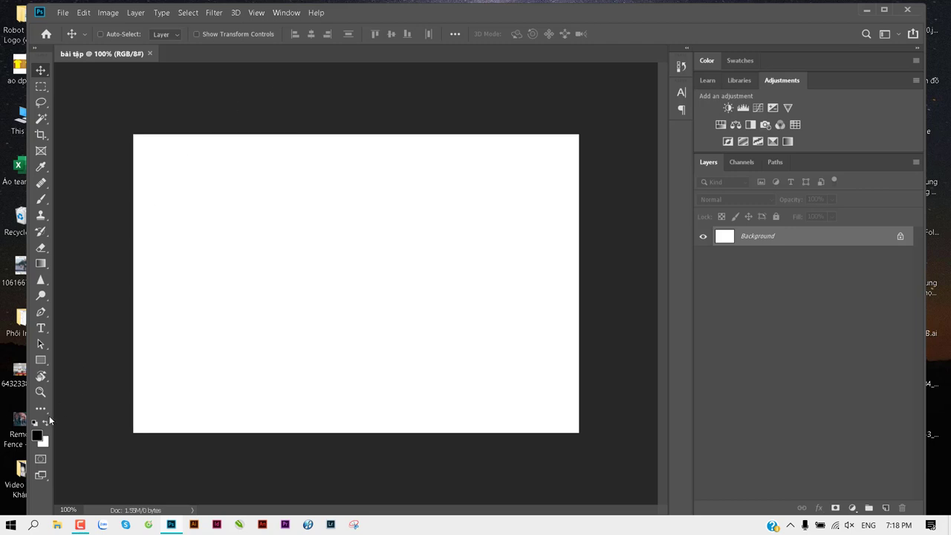
# Step: Set the foreground colour to violet-blue 3c00ff in the Color Picker
pyautogui.click(37, 436)
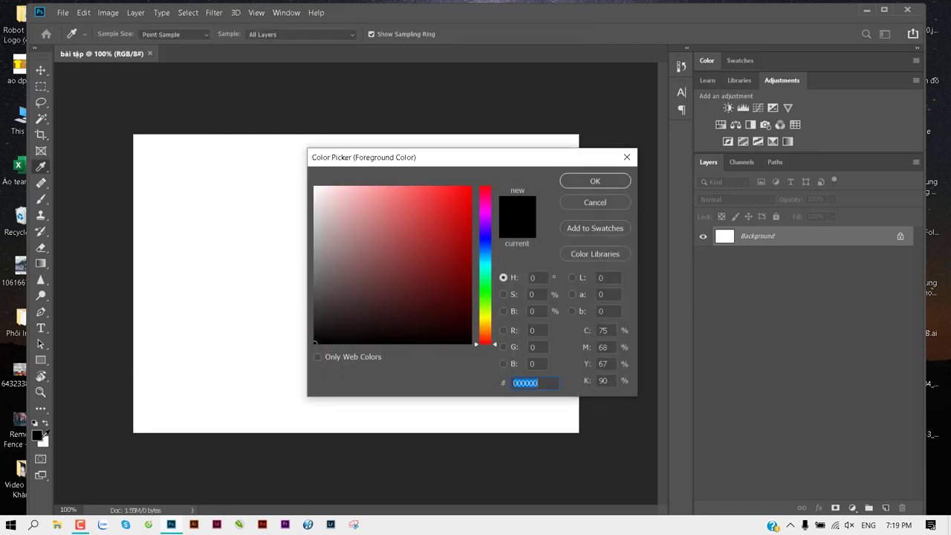
pyautogui.moveTo(416, 148); pyautogui.dragTo(366, 127)
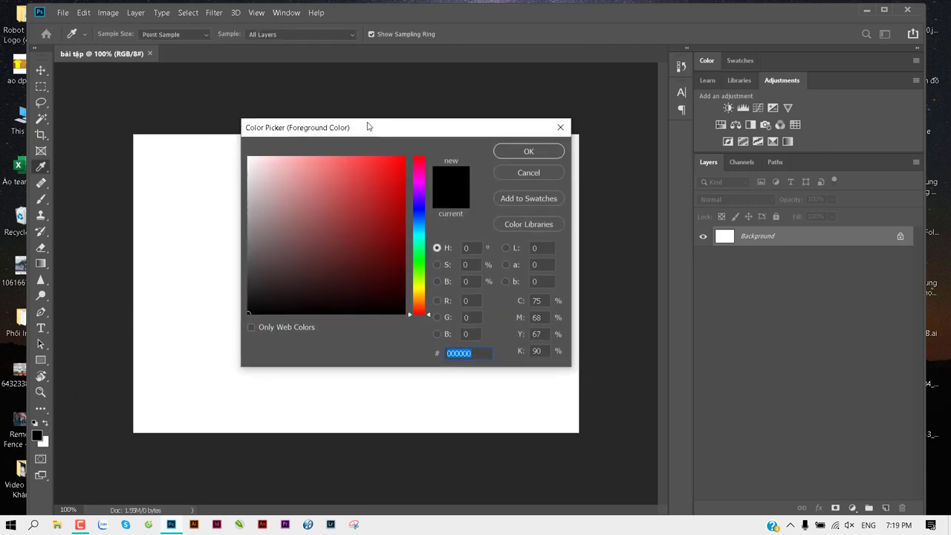
pyautogui.moveTo(349, 183); pyautogui.dragTo(411, 149)
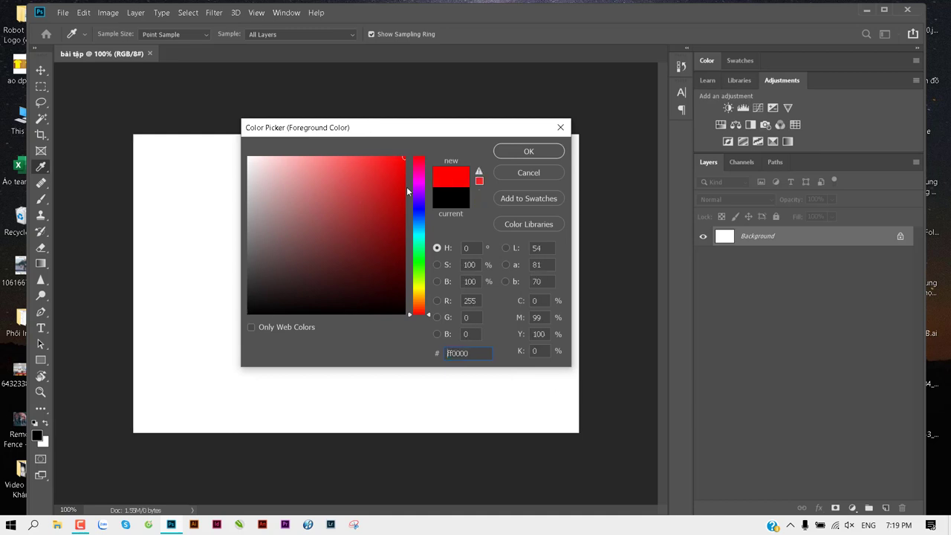
pyautogui.moveTo(420, 171); pyautogui.dragTo(415, 207)
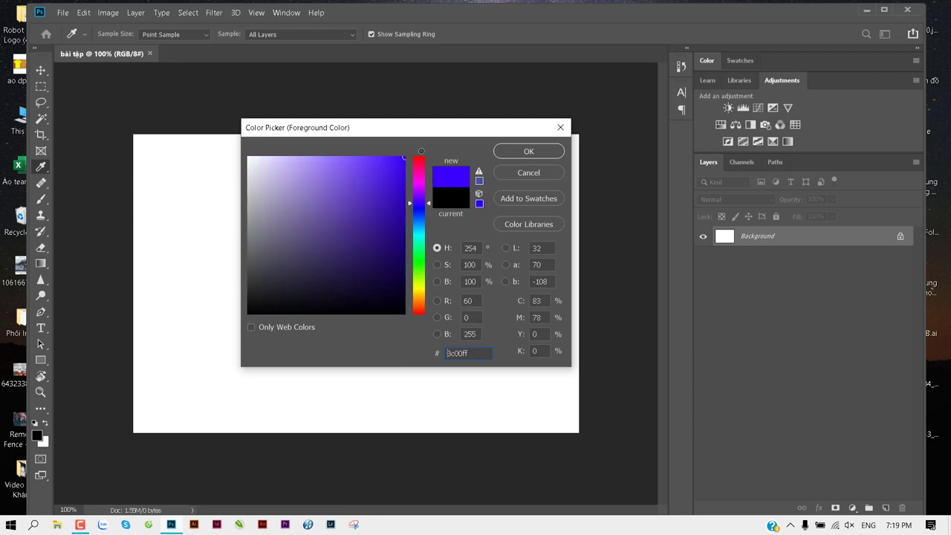
pyautogui.click(538, 155)
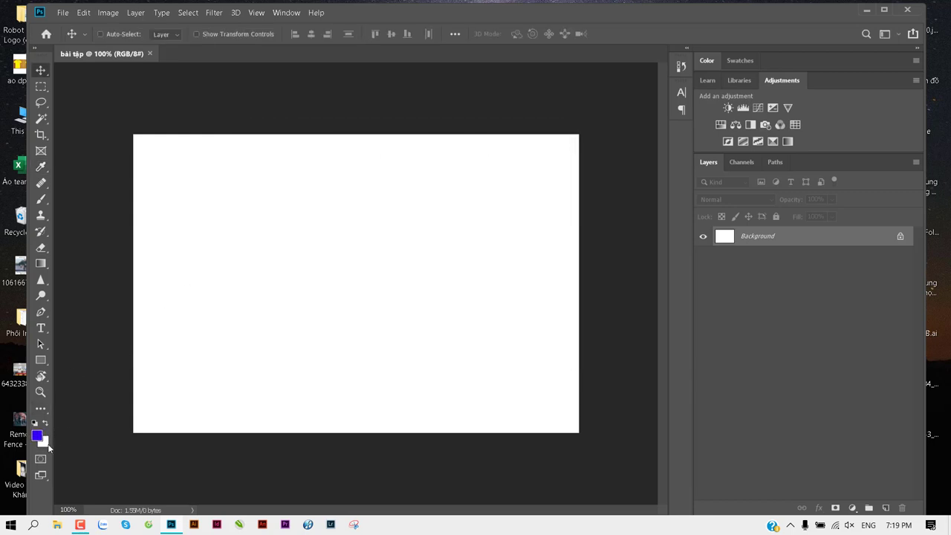
# Step: Set the background colour to ff0000 and fill the Background layer with red
pyautogui.click(46, 444)
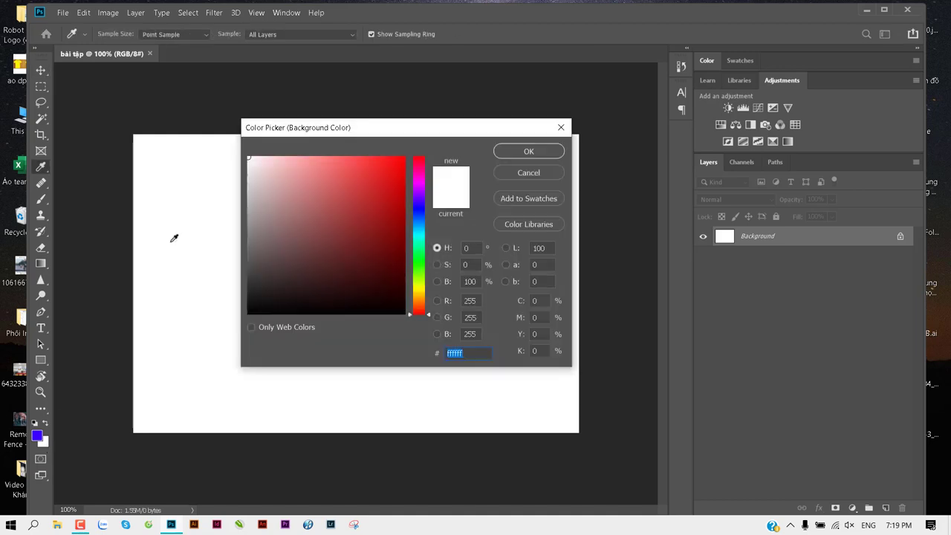
pyautogui.write('ff0000')
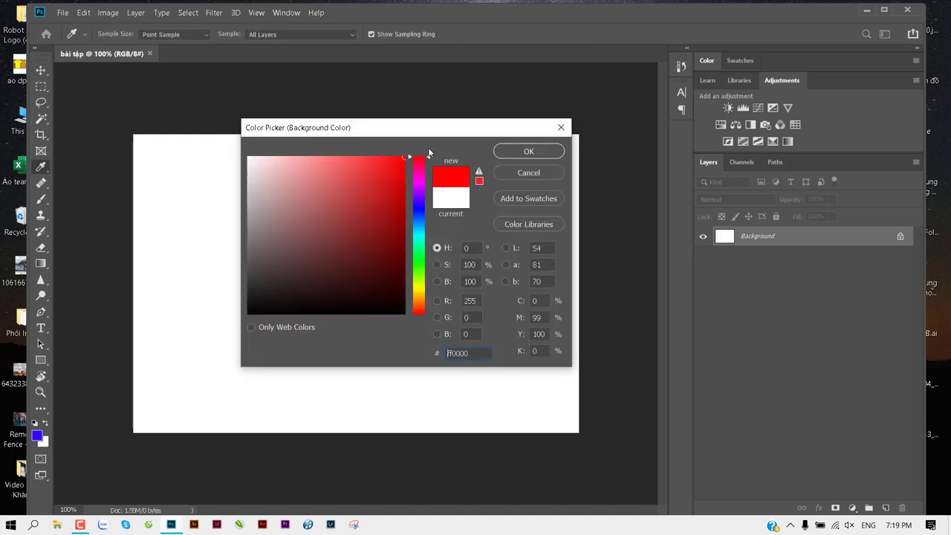
pyautogui.click(508, 151)
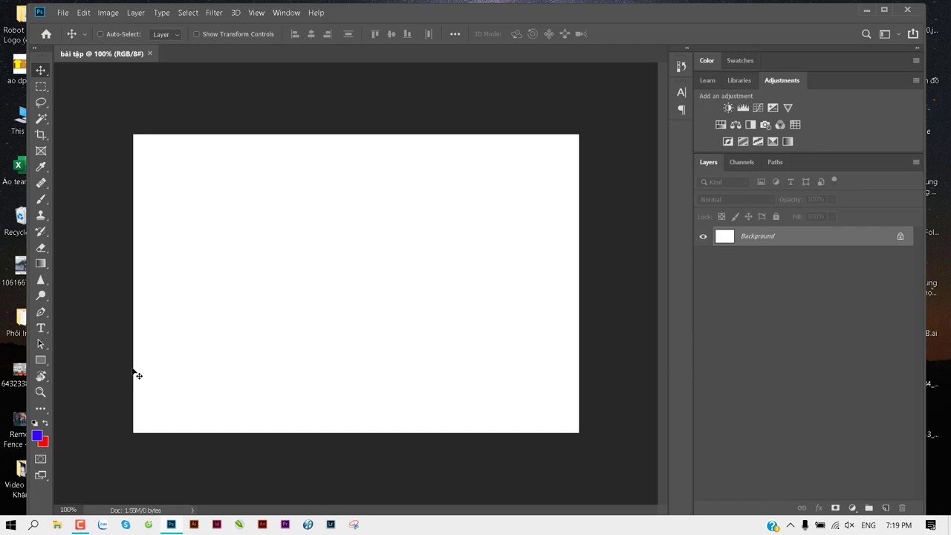
pyautogui.press('ctrl')
pyautogui.hotkey('ctrl', 'BackSpace')
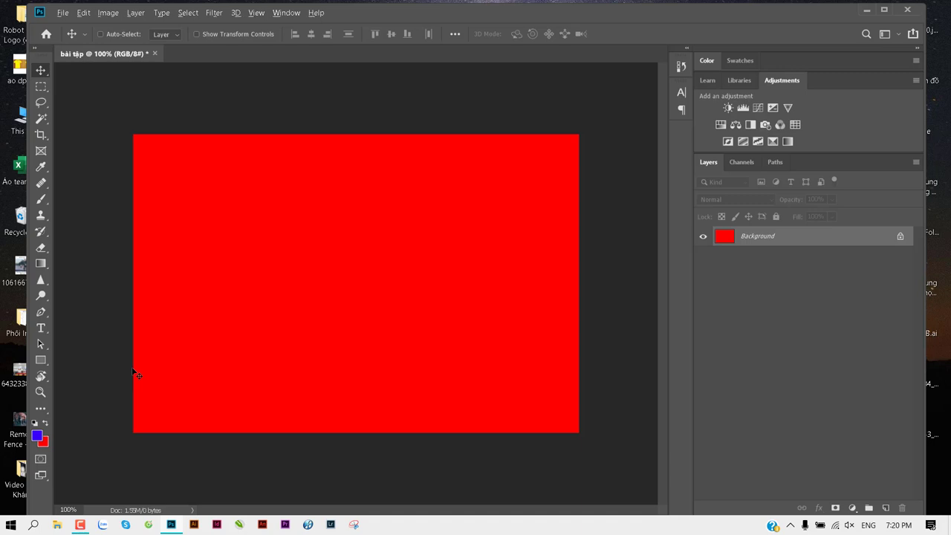
# Step: Fill the Background layer with the blue foreground colour using Alt+Backspace
pyautogui.hotkey('alt', 'BackSpace')
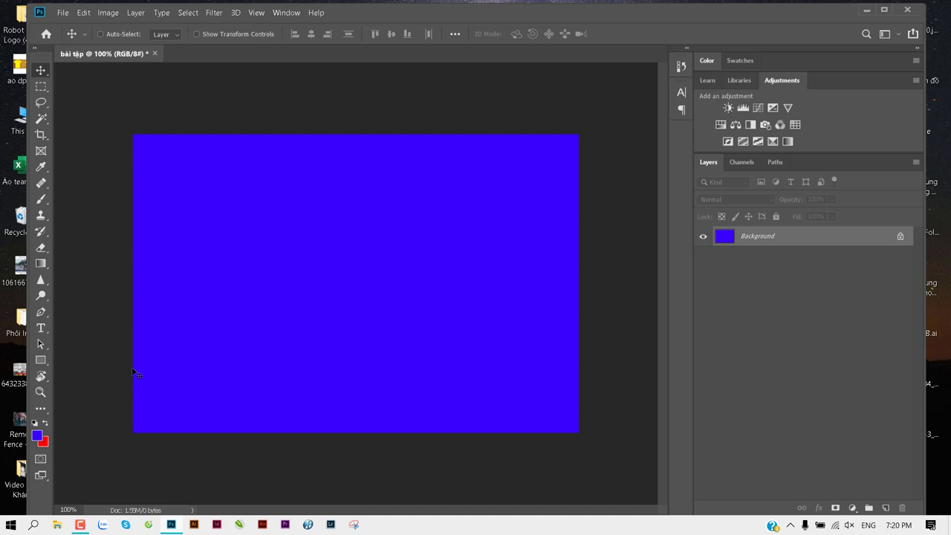
# Step: Make the foreground colour green and fill the Background layer with it
pyautogui.click(37, 437)
pyautogui.moveTo(419, 216); pyautogui.dragTo(419, 264)
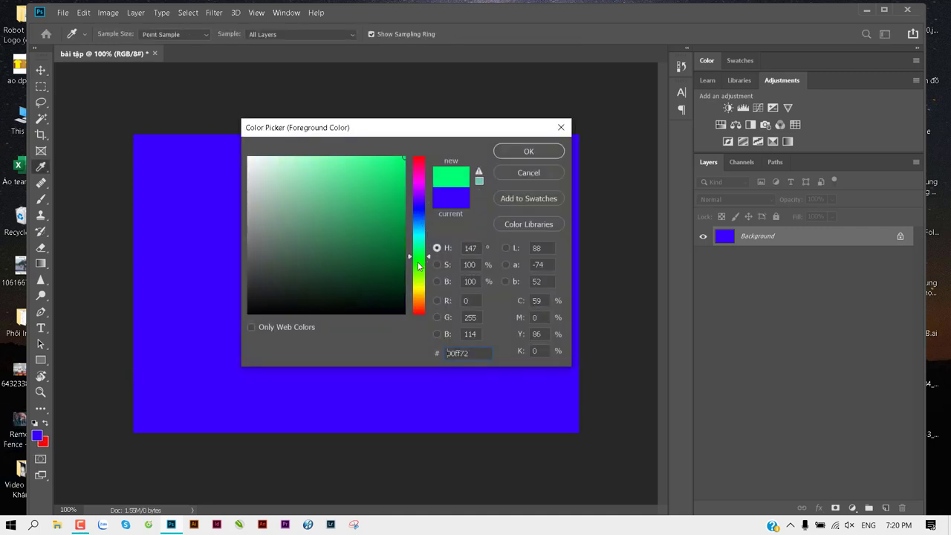
pyautogui.click(399, 212)
pyautogui.click(520, 152)
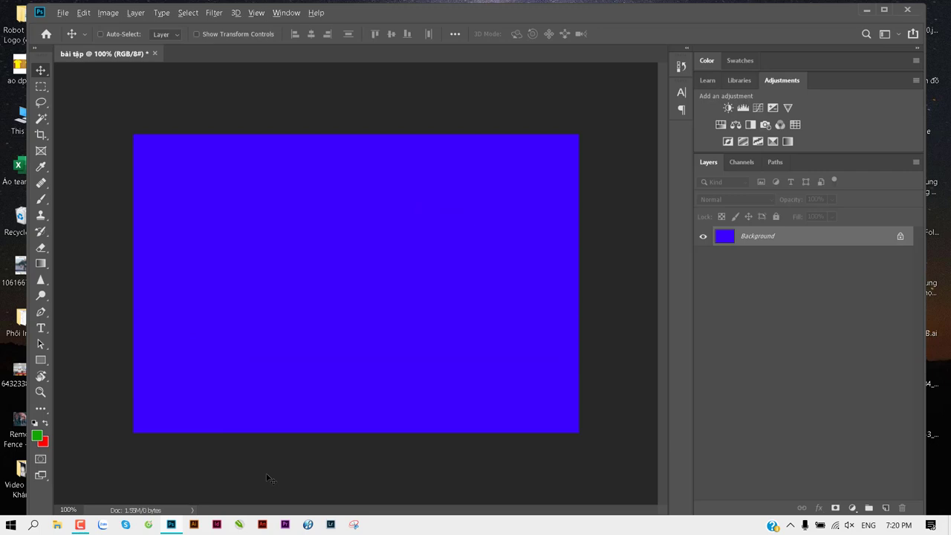
pyautogui.hotkey('alt', 'BackSpace')
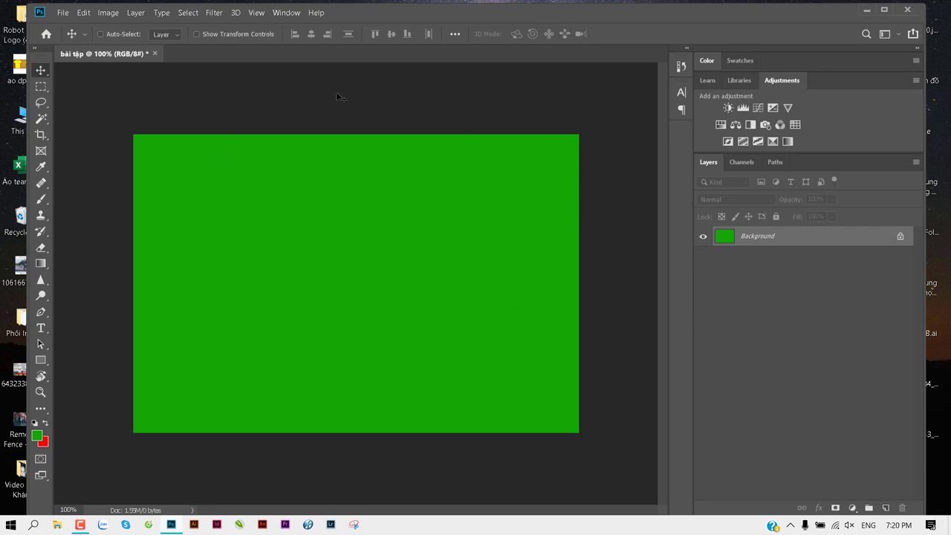
# Step: Set the background colour to dark blue 1920b0
pyautogui.click(43, 442)
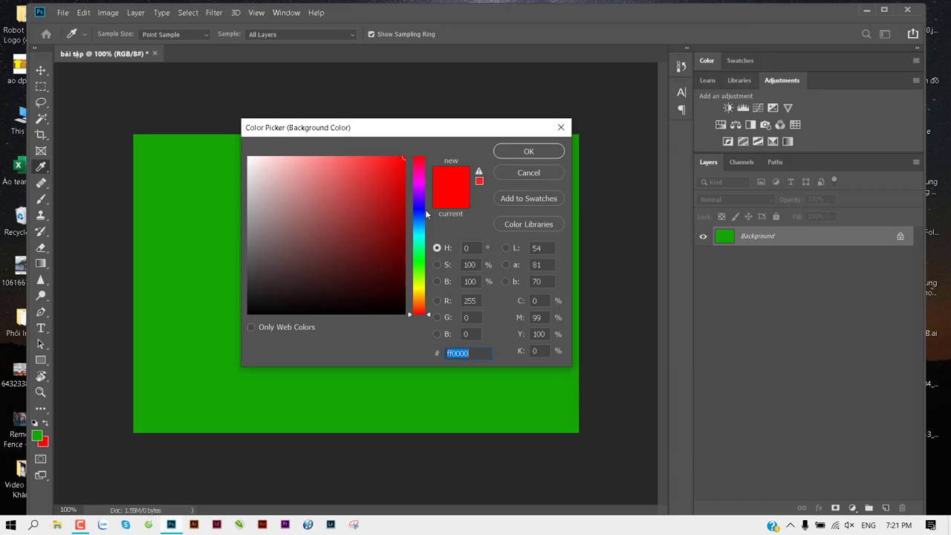
pyautogui.click(419, 211)
pyautogui.click(383, 205)
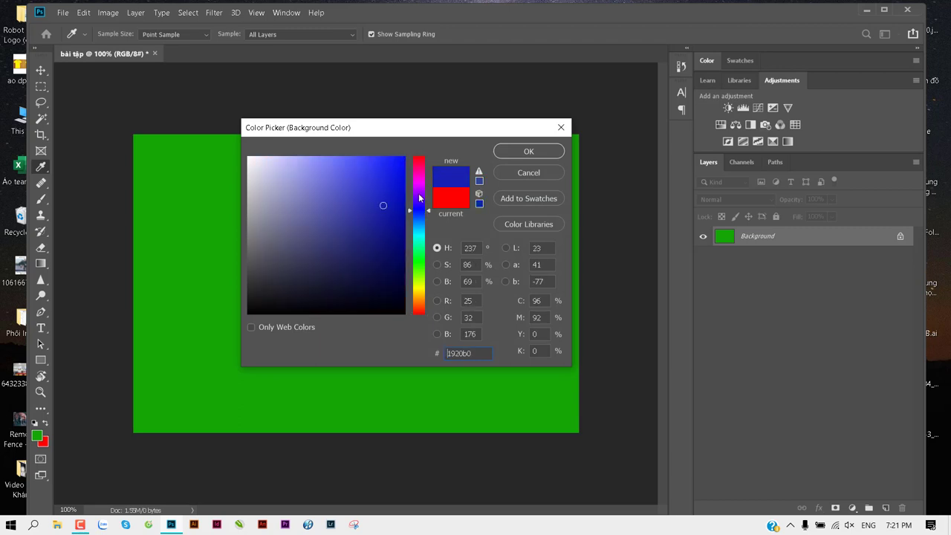
pyautogui.click(503, 153)
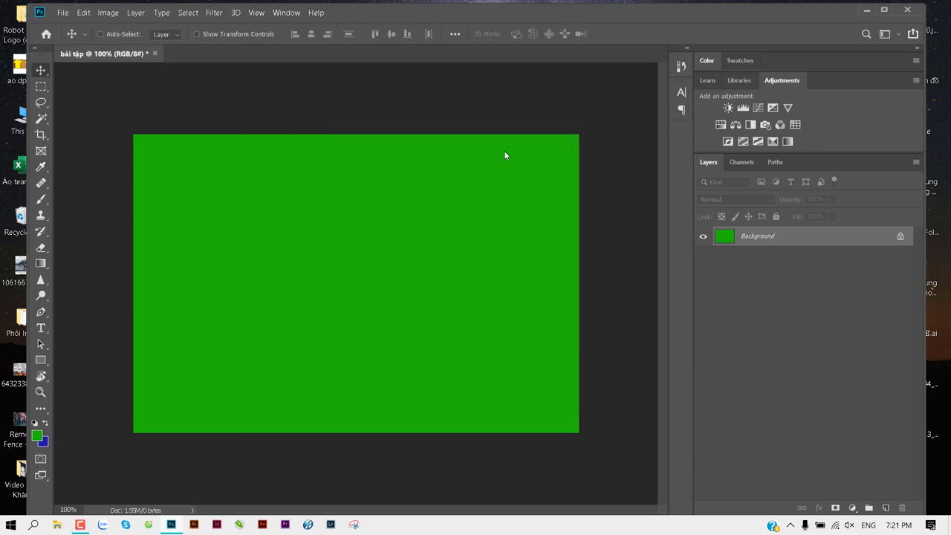
# Step: Fill the canvas with the 1920b0 dark blue background colour, then briefly scroll-zoom
pyautogui.hotkey('ctrl', 'BackSpace')
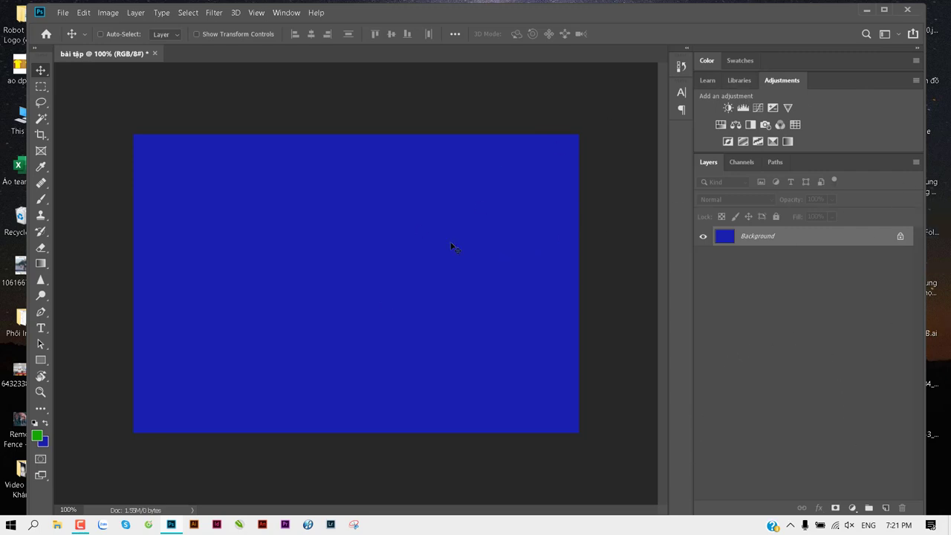
pyautogui.keyDown('alt'); pyautogui.scroll(2, 394, 250); pyautogui.keyUp('alt')
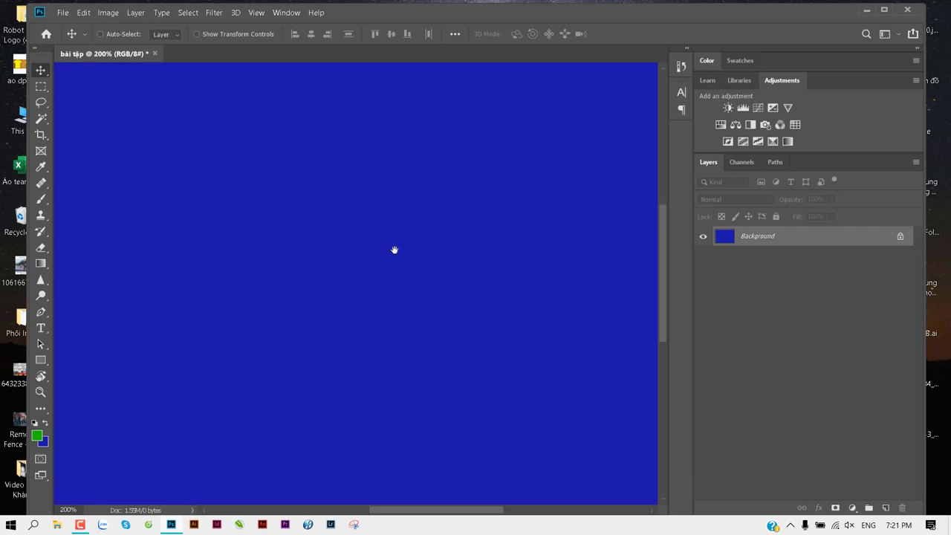
pyautogui.keyDown('alt'); pyautogui.scroll(-2, 433, 240); pyautogui.keyUp('alt')
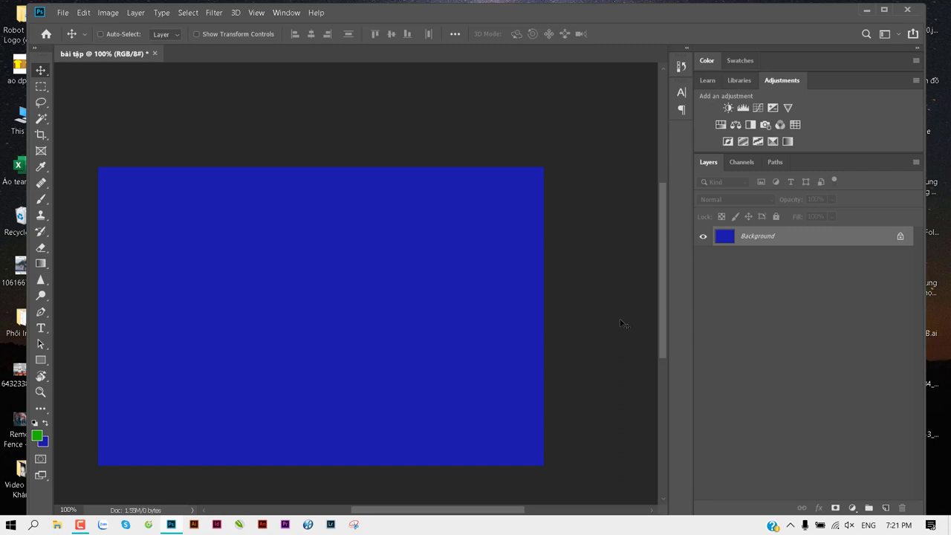
pyautogui.press('f')
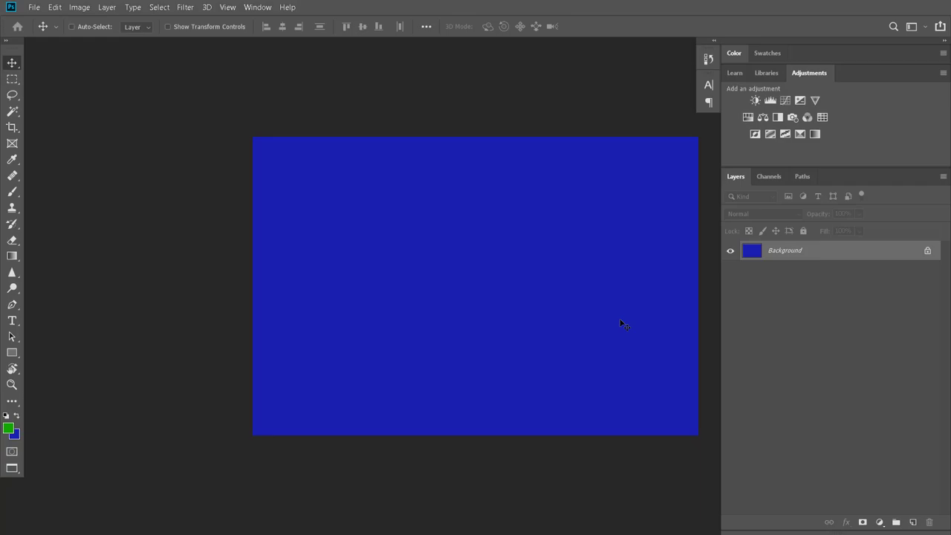
pyautogui.press('f')
pyautogui.press('f')
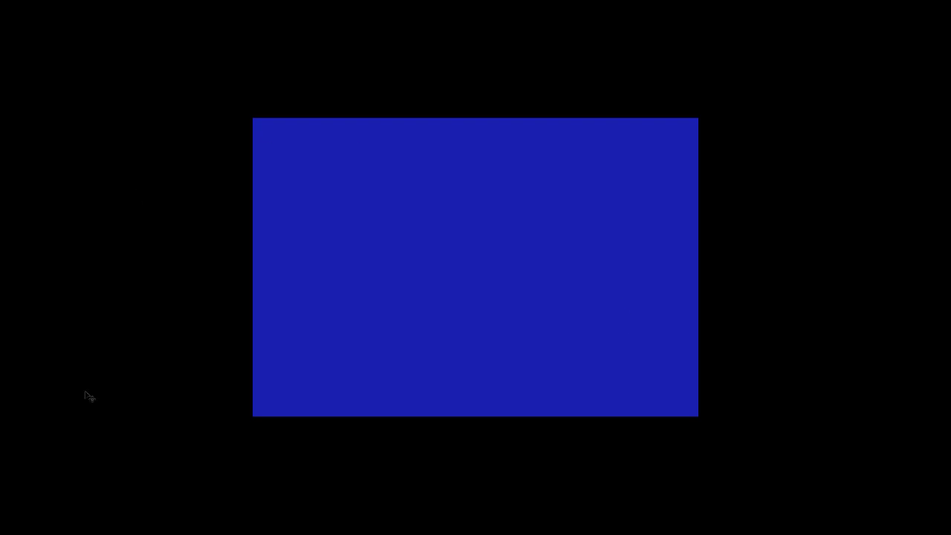
pyautogui.press('f')
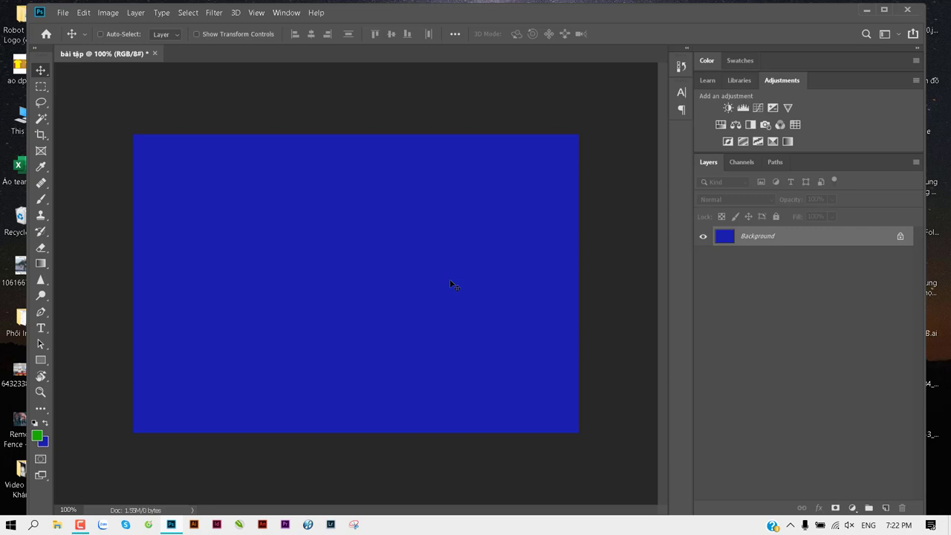
pyautogui.press('f')
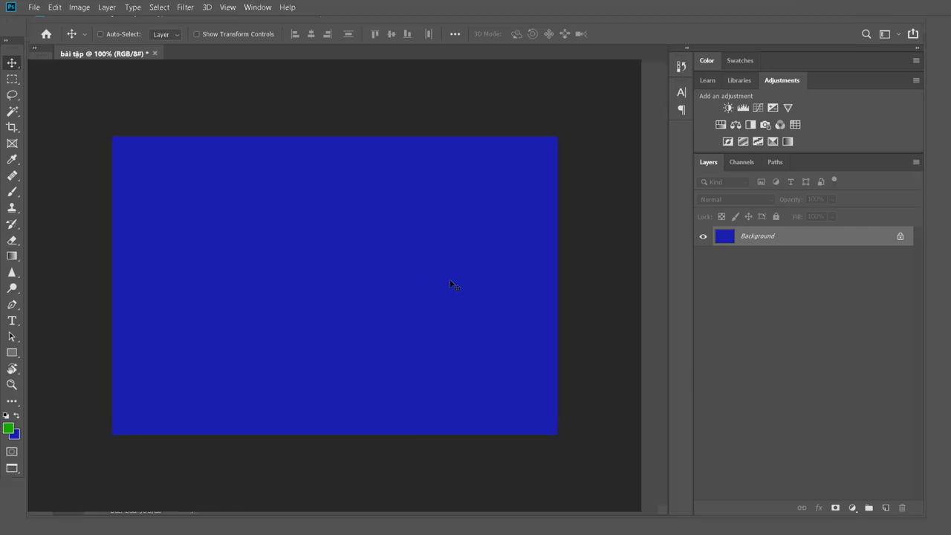
pyautogui.press('f')
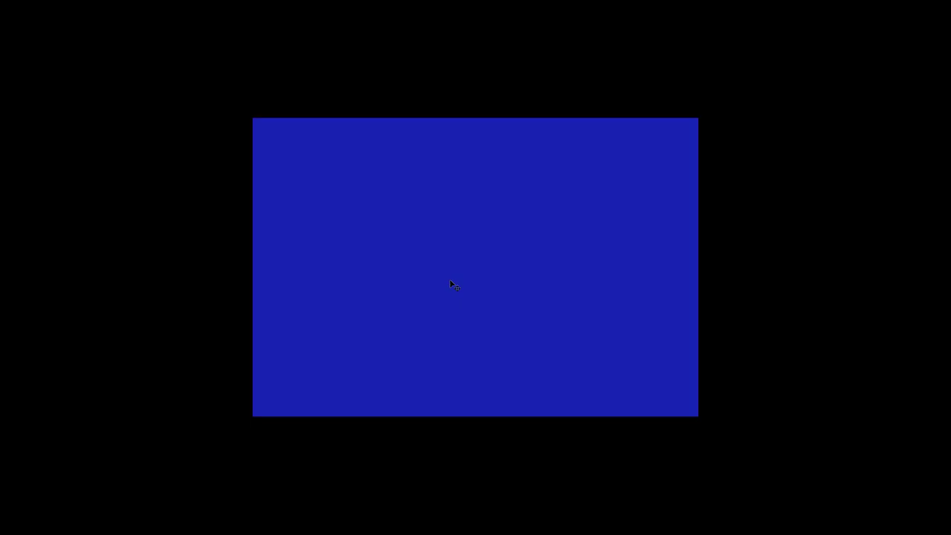
pyautogui.press('f')
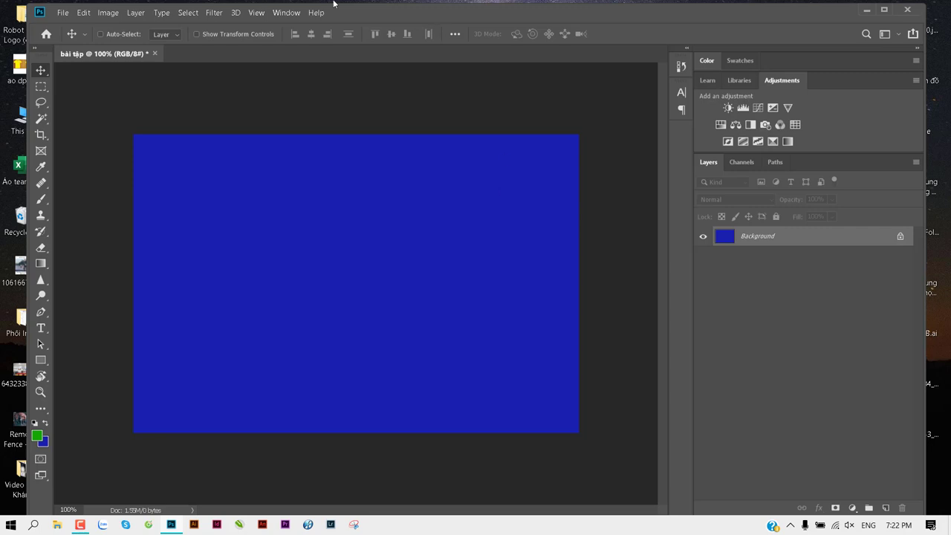
pyautogui.click(286, 14)
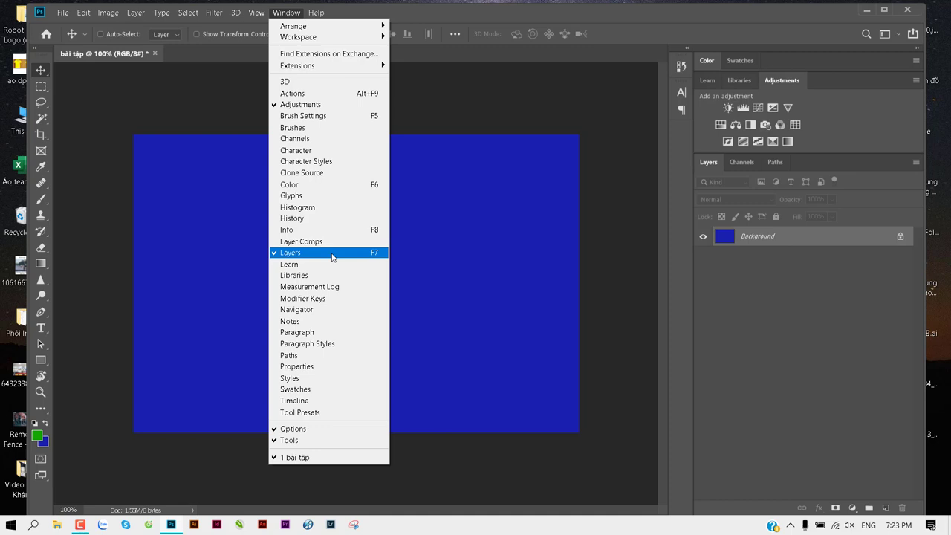
pyautogui.click(332, 253)
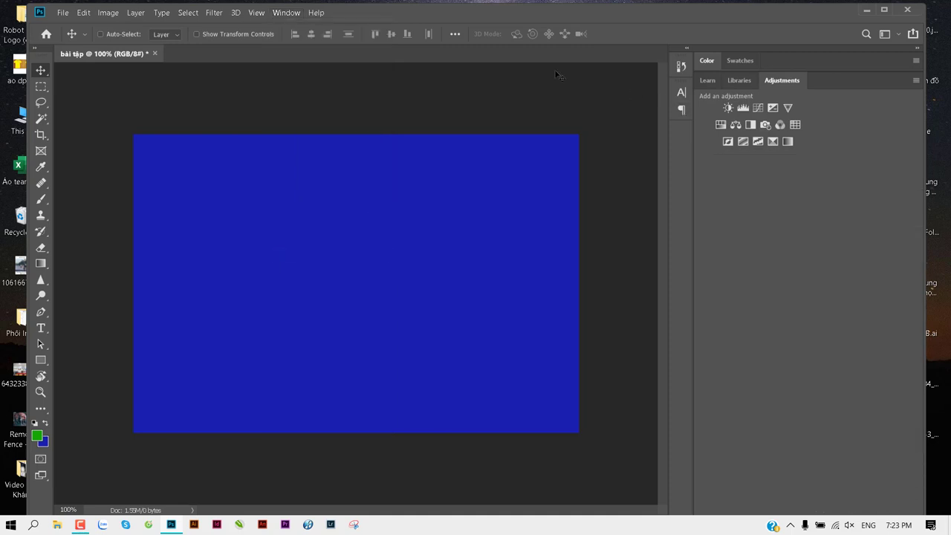
pyautogui.click(286, 13)
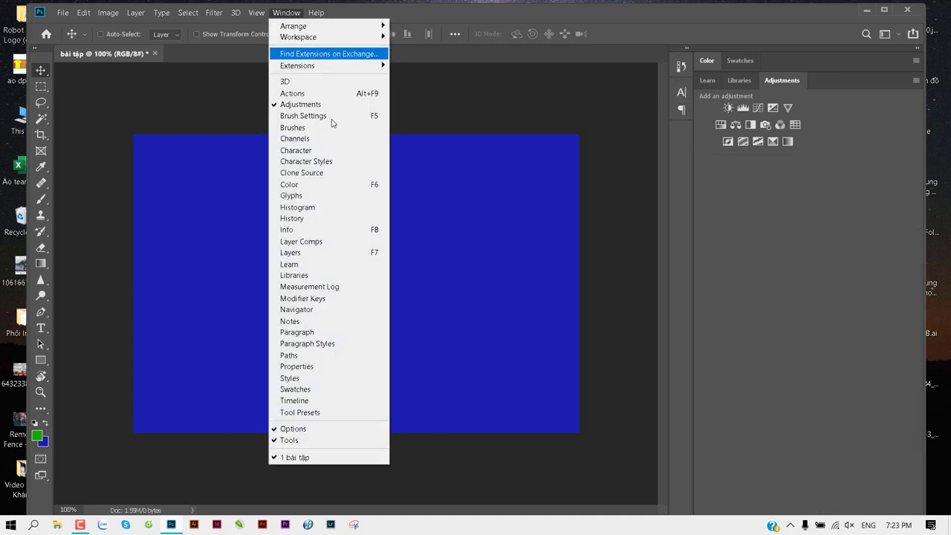
pyautogui.click(331, 252)
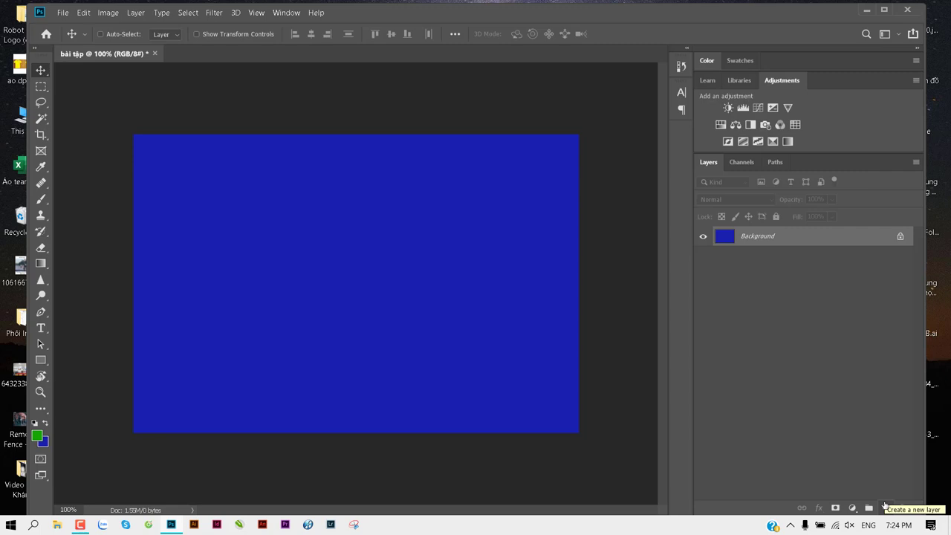
# Step: Add a green-filled Layer 1 and a Layer 2 filled with red fc0000
pyautogui.click(884, 505)
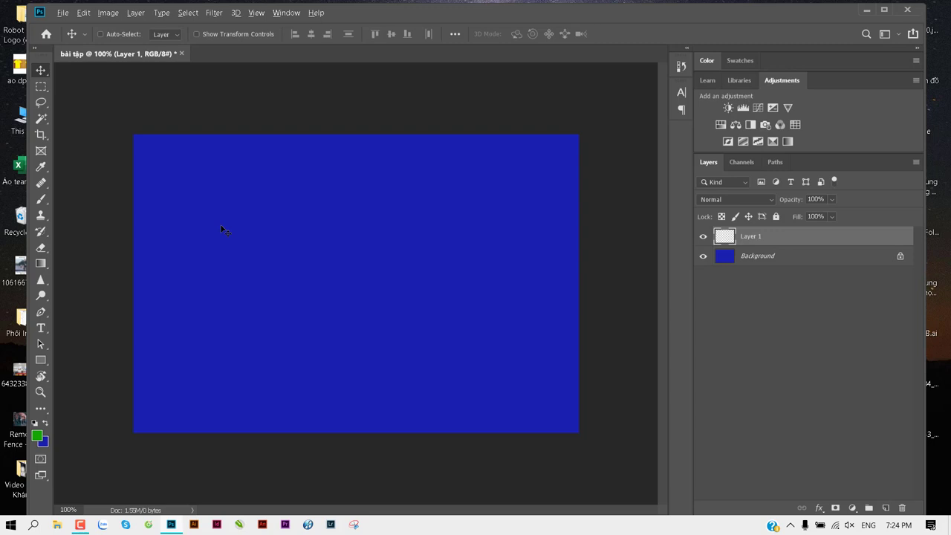
pyautogui.hotkey('alt', 'BackSpace')
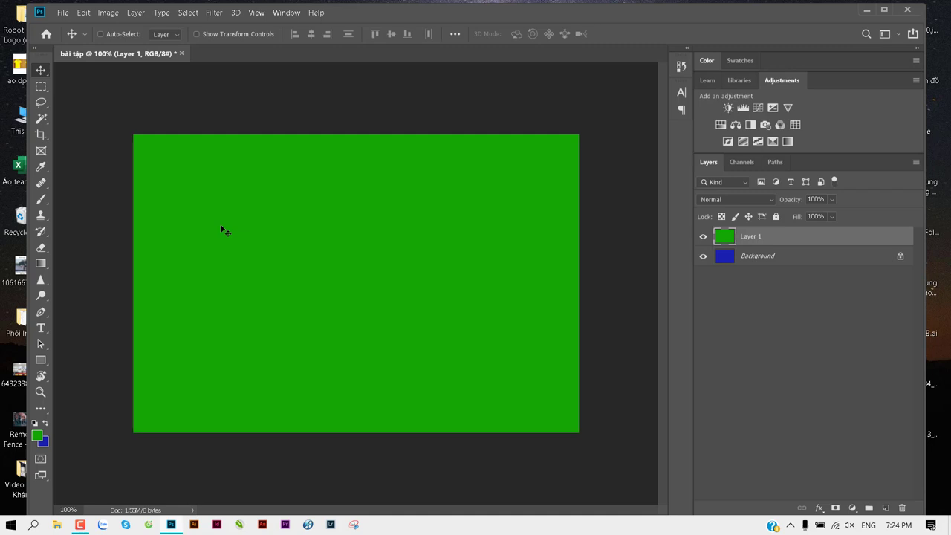
pyautogui.click(888, 508)
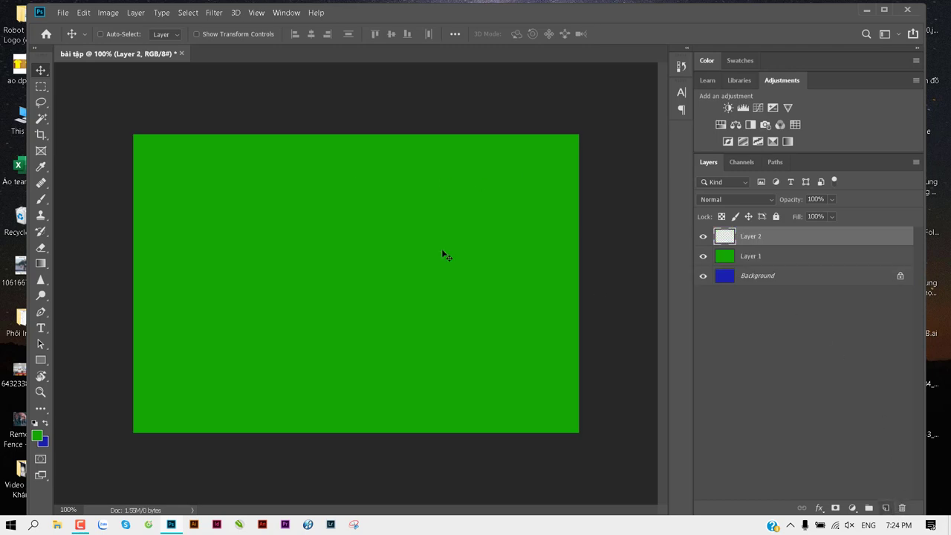
pyautogui.click(37, 436)
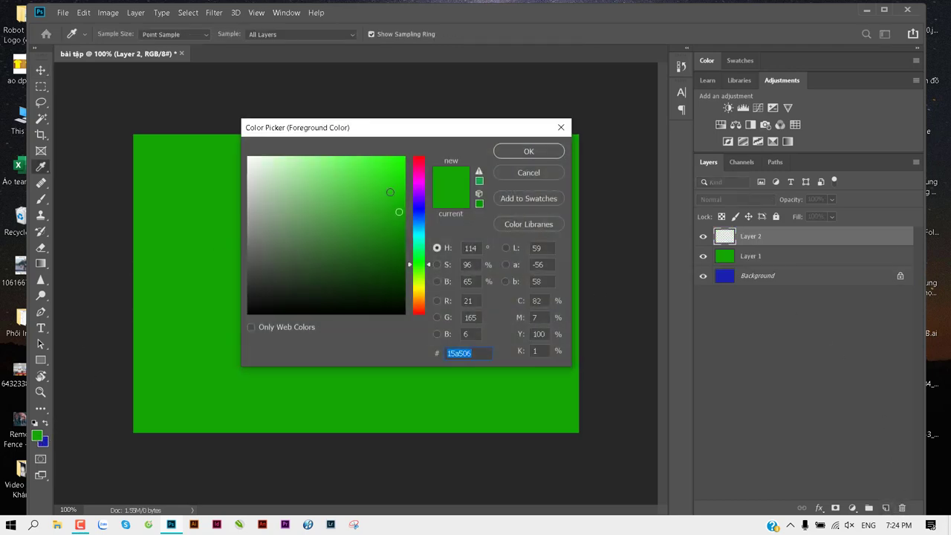
pyautogui.write('fc0000')
pyautogui.click(524, 152)
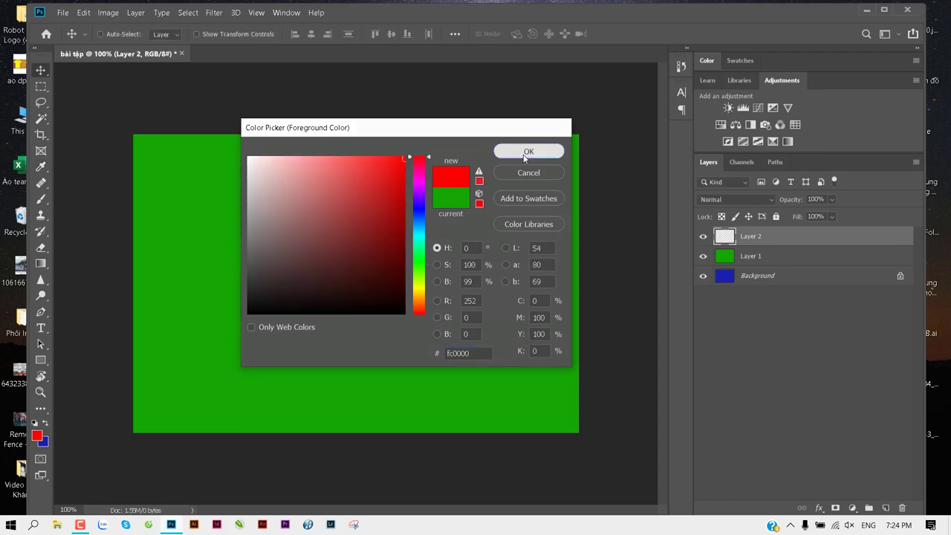
pyautogui.hotkey('alt', 'BackSpace')
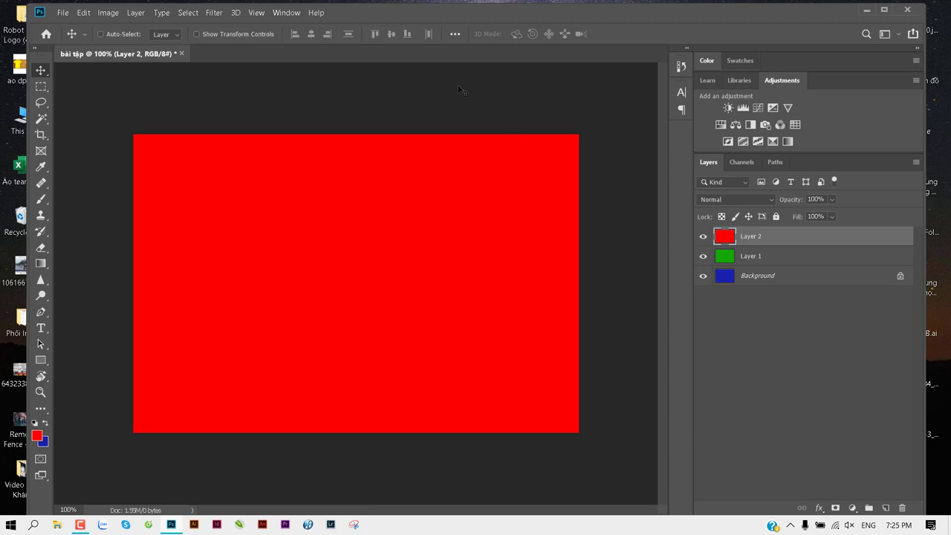
pyautogui.rightClick(40, 70)
pyautogui.click(69, 75)
pyautogui.rightClick(41, 72)
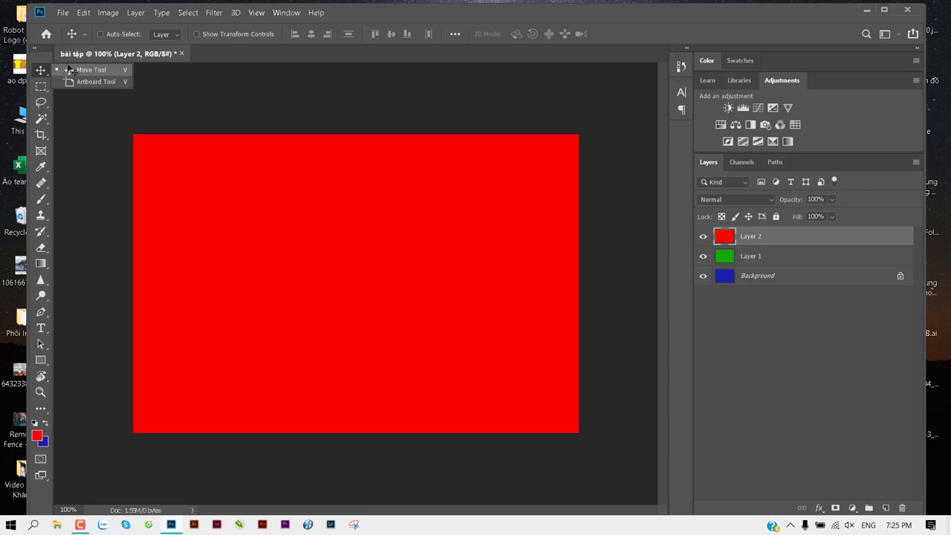
pyautogui.click(93, 70)
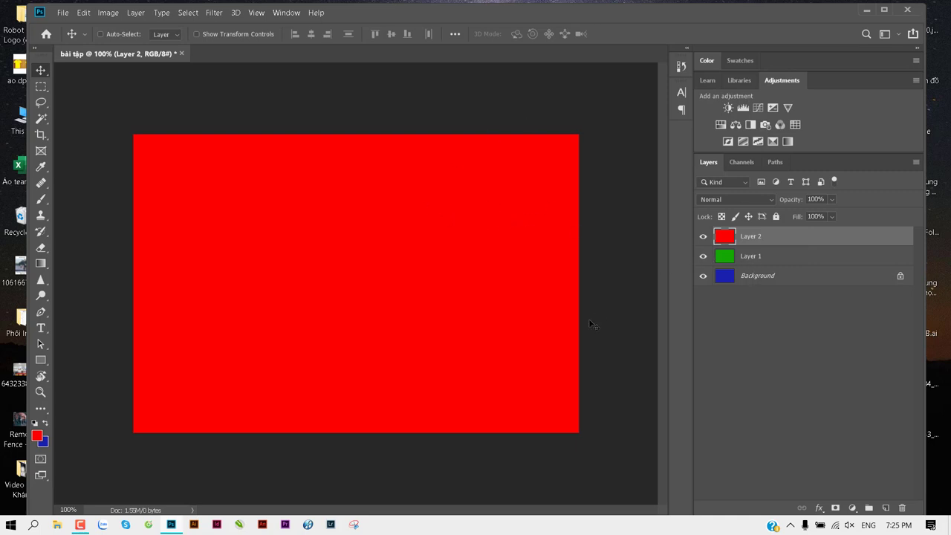
# Step: Drag red Layer 2 down and right so green Layer 1 shows along the top and left
pyautogui.moveTo(209, 238); pyautogui.dragTo(317, 280)
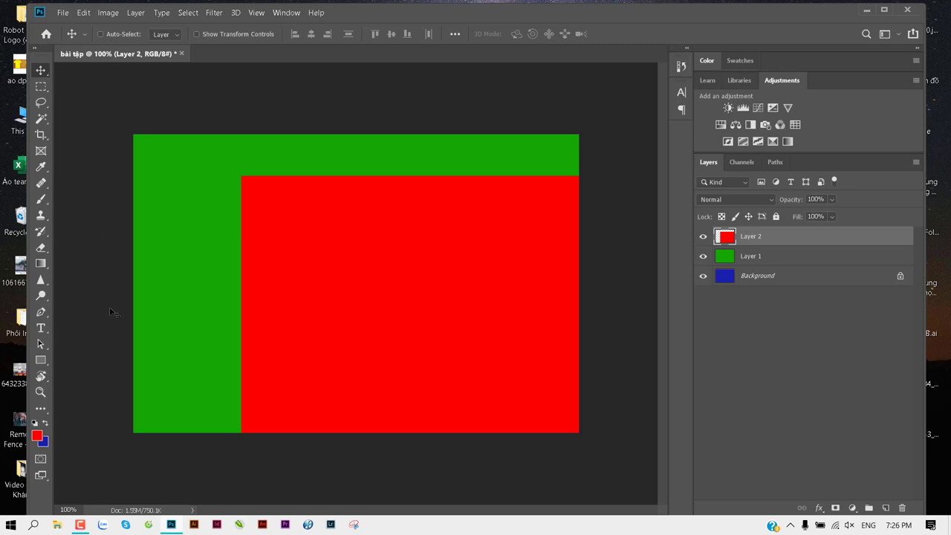
pyautogui.moveTo(318, 263); pyautogui.dragTo(363, 281)
pyautogui.moveTo(374, 345)
pyautogui.mouseDown()
pyautogui.moveTo(177, 262)
pyautogui.moveTo(109, 255)
pyautogui.moveTo(163, 228)
pyautogui.moveTo(287, 256)
pyautogui.moveTo(284, 274)
pyautogui.mouseUp()
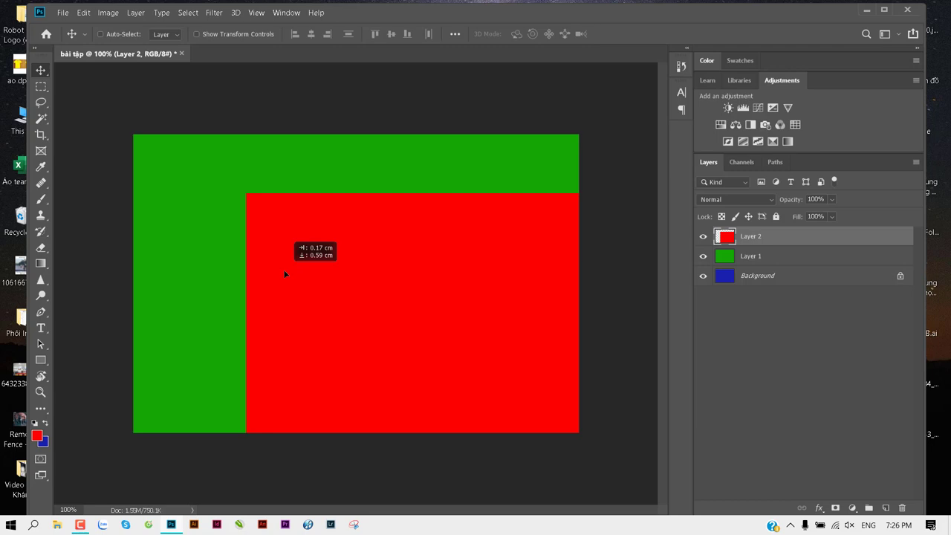
pyautogui.moveTo(284, 274); pyautogui.dragTo(285, 274)
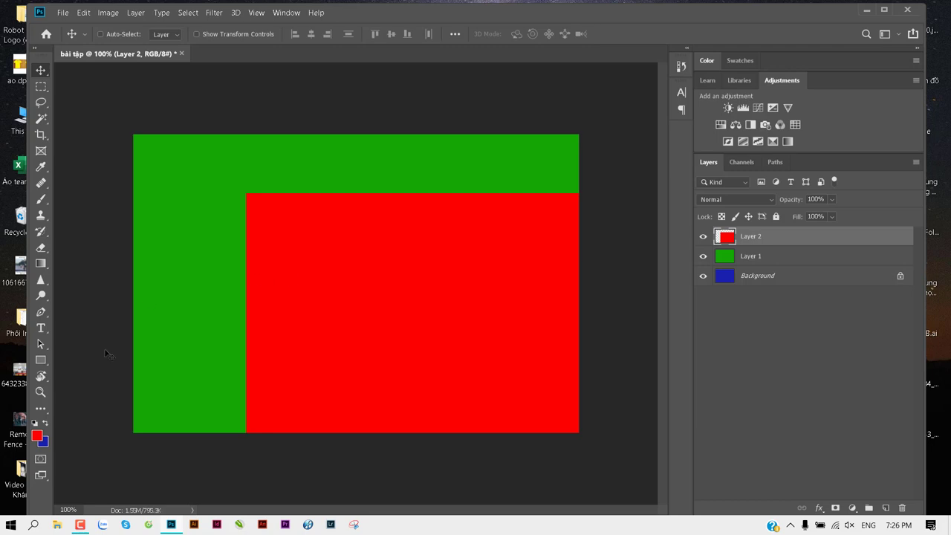
# Step: Choose the Move tool from the Move/Artboard tool group
pyautogui.rightClick(42, 69)
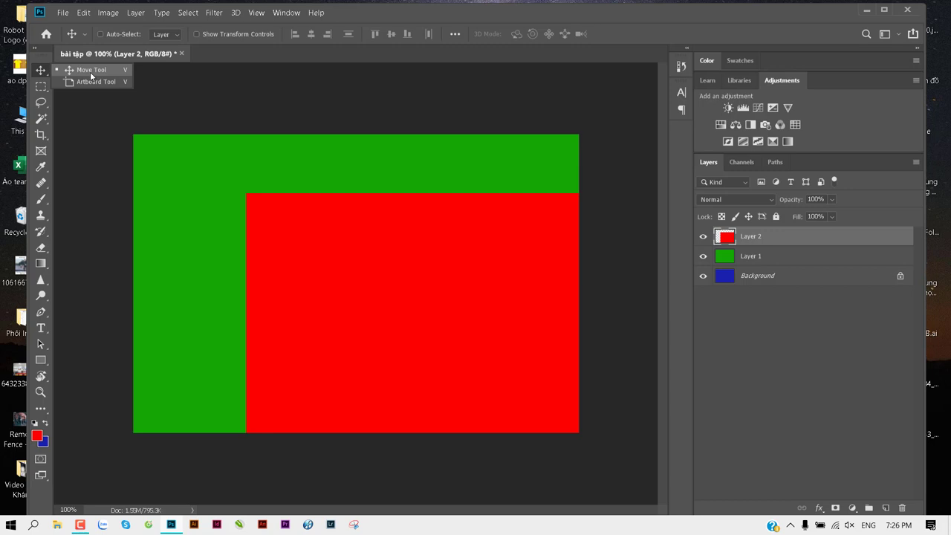
pyautogui.click(90, 70)
pyautogui.click(81, 524)
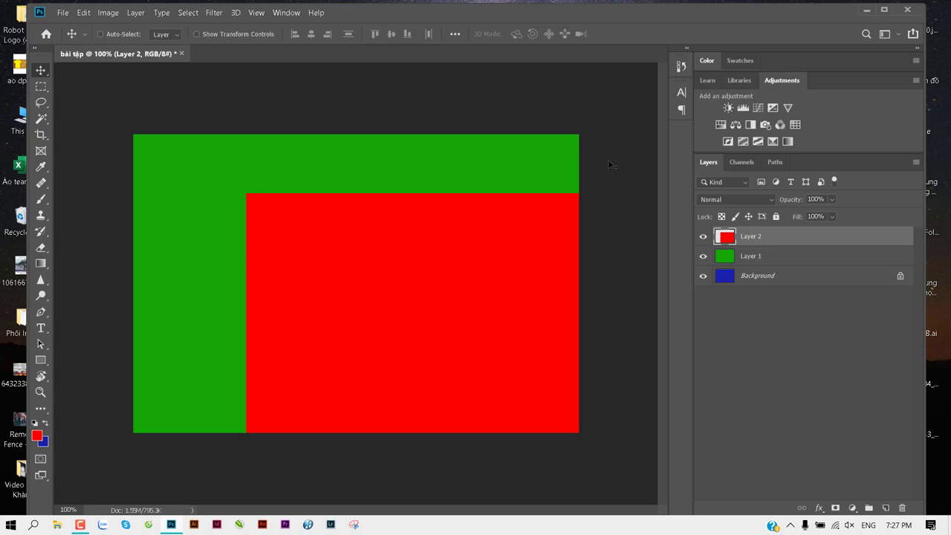
pyautogui.press('f')
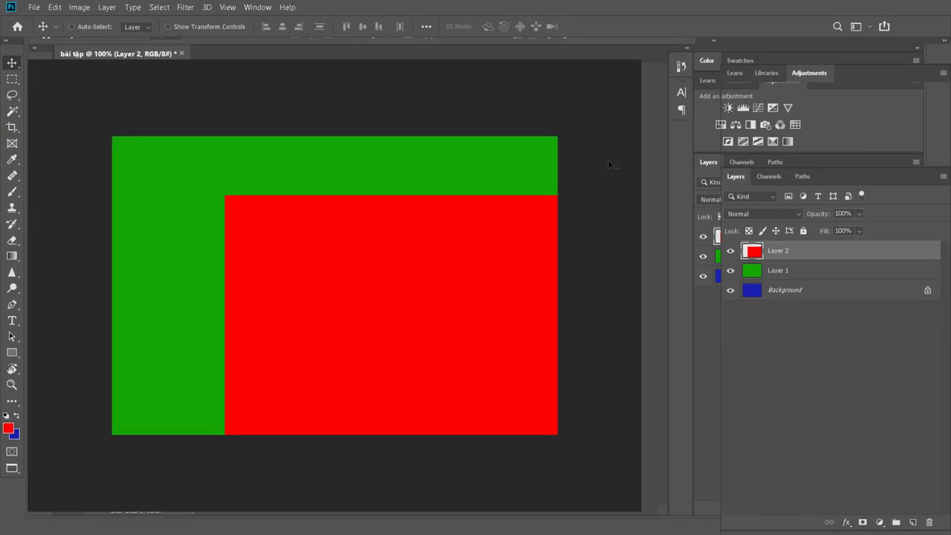
pyautogui.press('f')
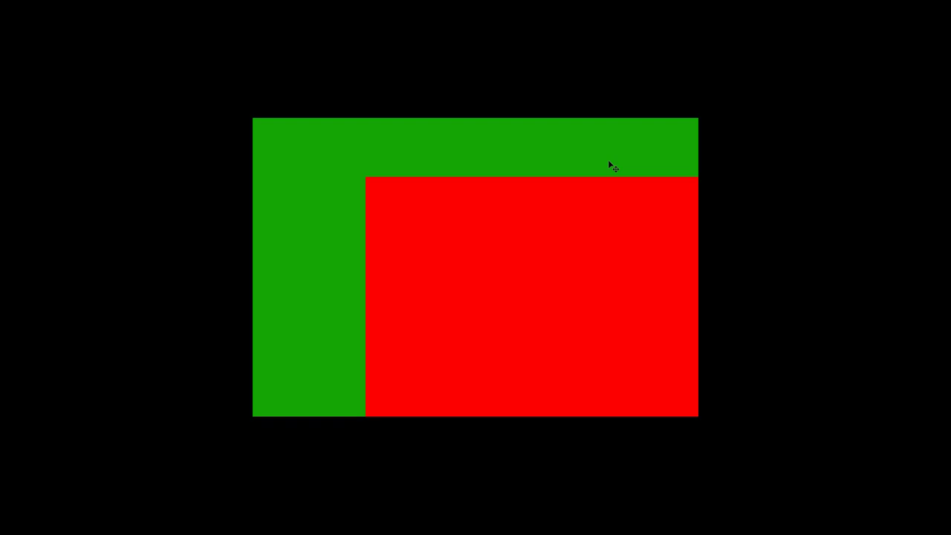
pyautogui.press('f')
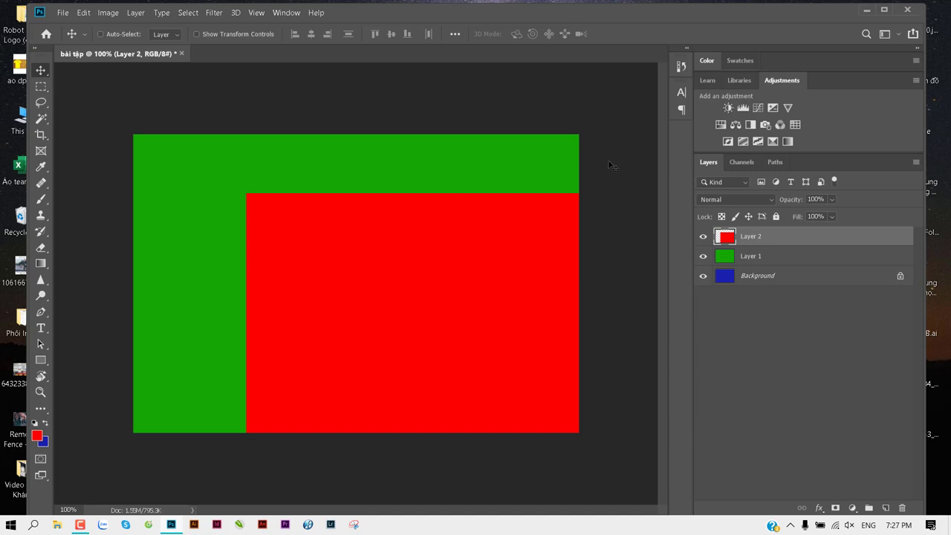
pyautogui.press('f')
pyautogui.press('f')
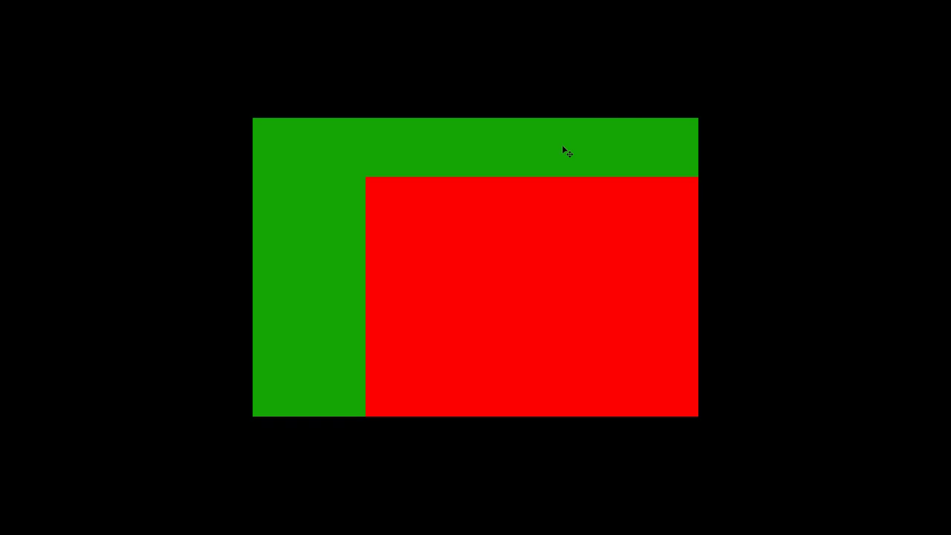
pyautogui.press('f')
pyautogui.press('f')
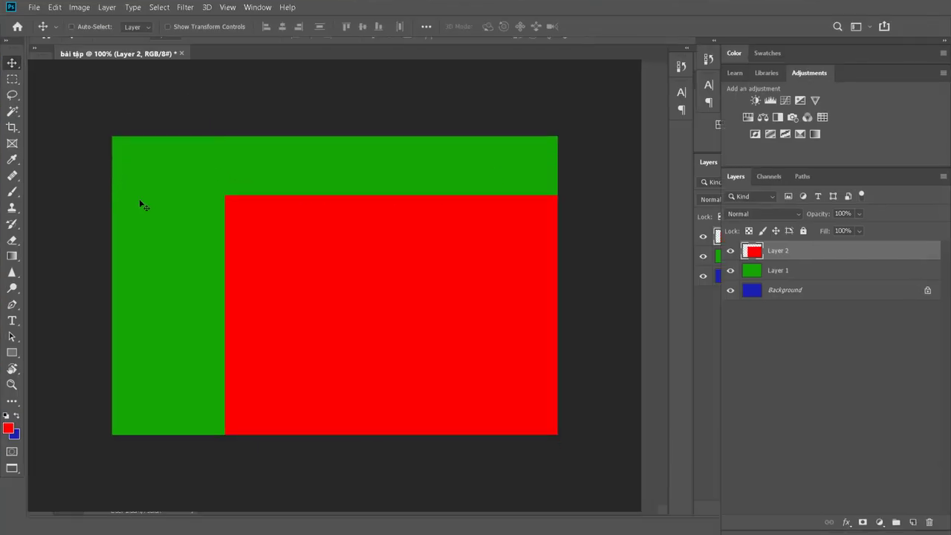
pyautogui.press('f')
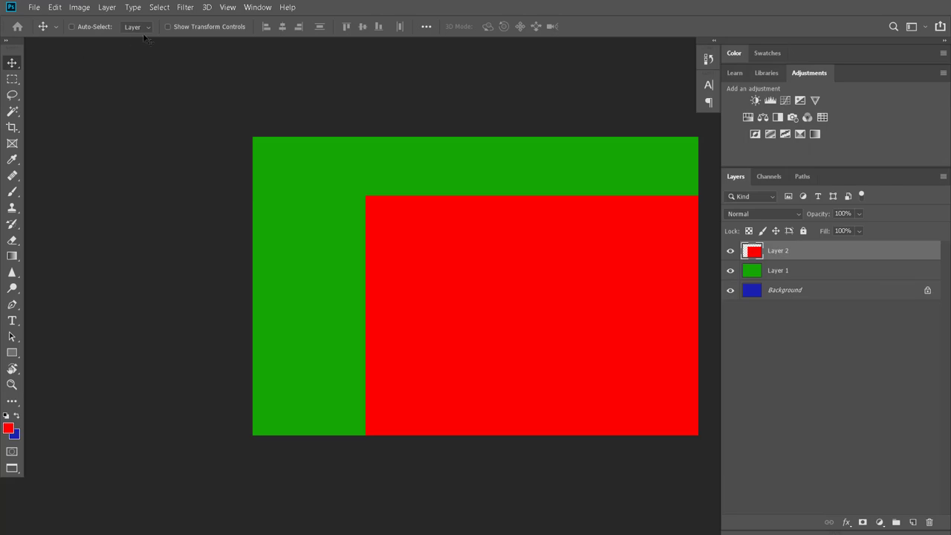
pyautogui.press('f')
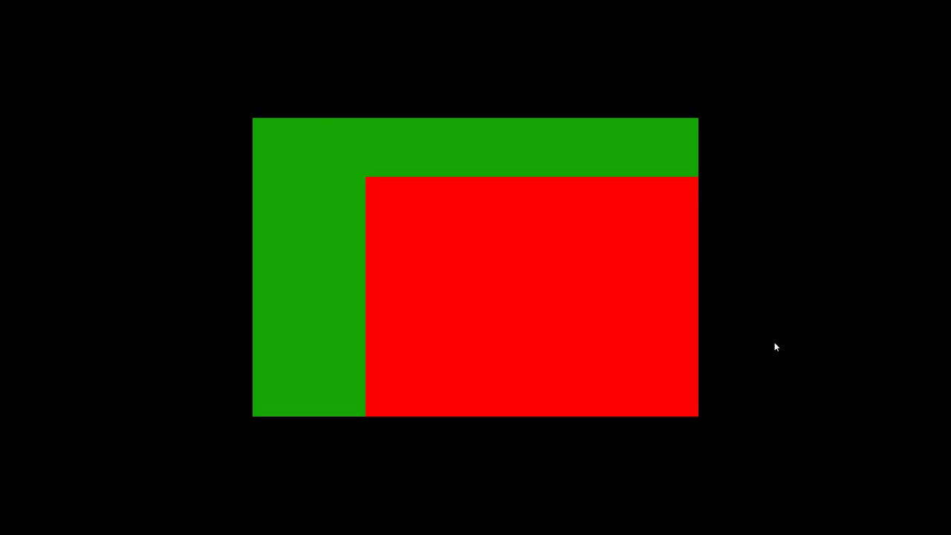
pyautogui.press('f')
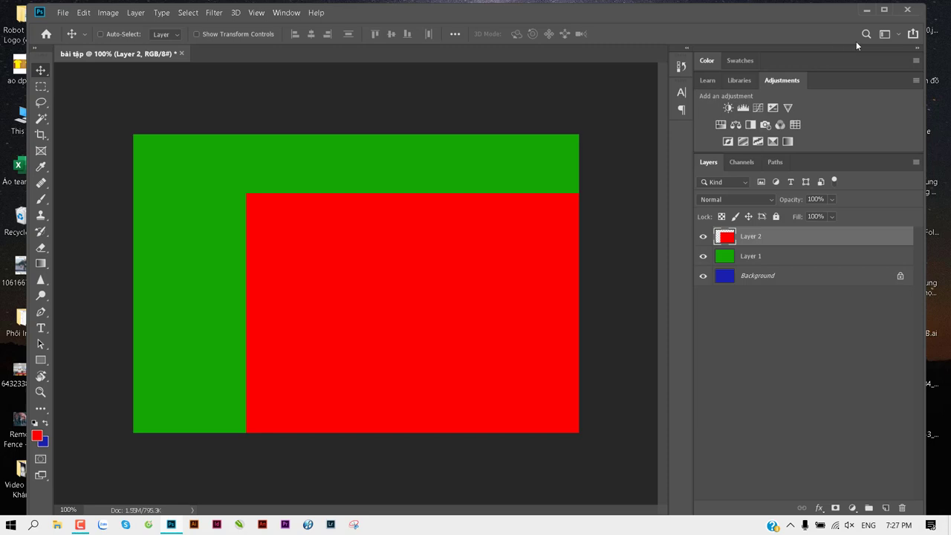
# Step: Reset the Essentials workspace from the workspace switcher, restoring the Color, Learn and Layers panels
pyautogui.click(898, 35)
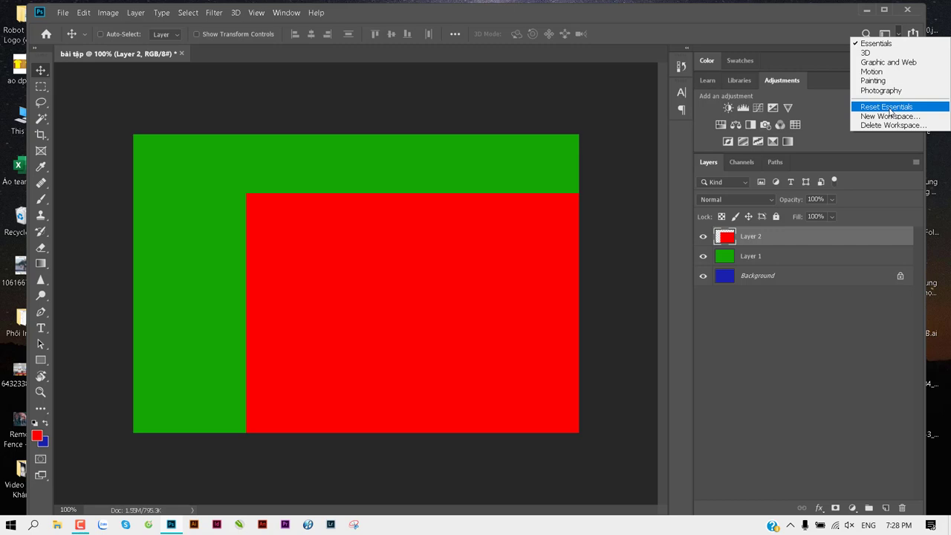
pyautogui.click(891, 107)
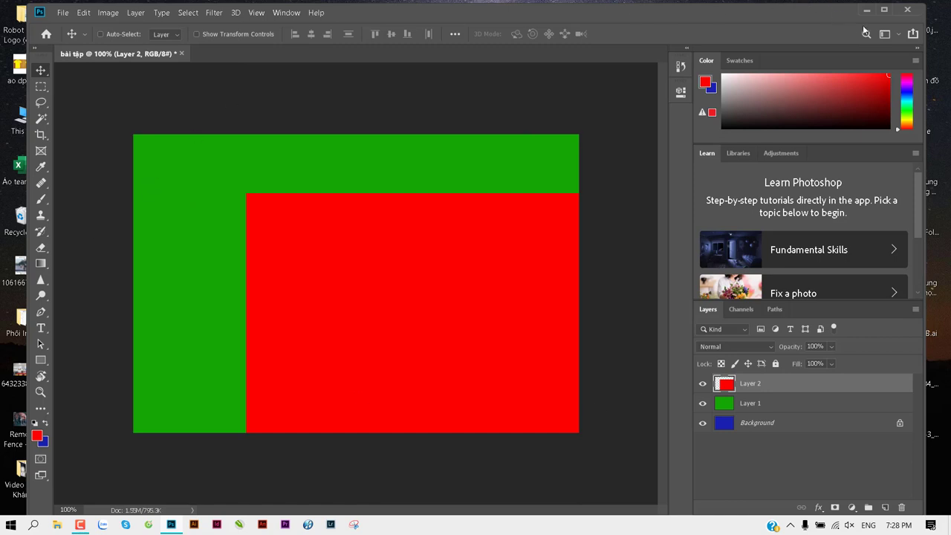
pyautogui.click(895, 37)
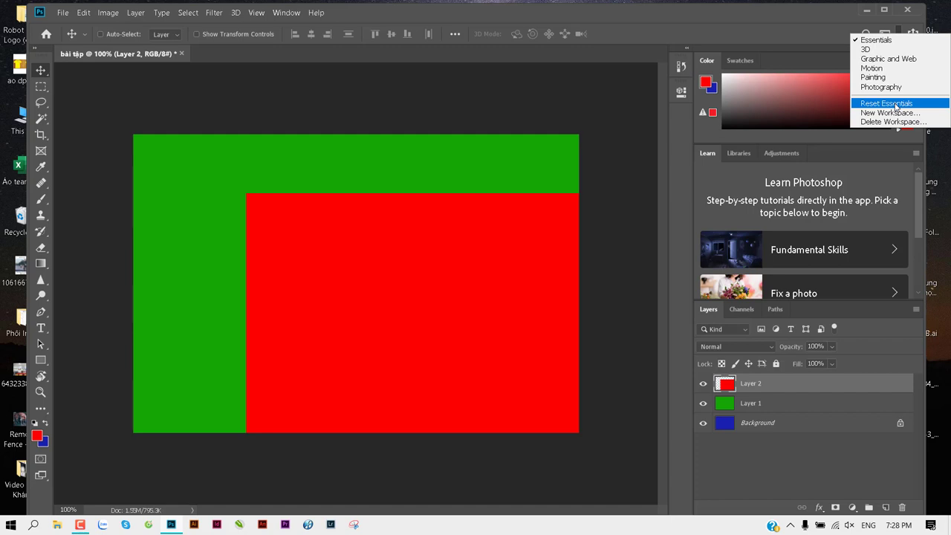
pyautogui.click(895, 104)
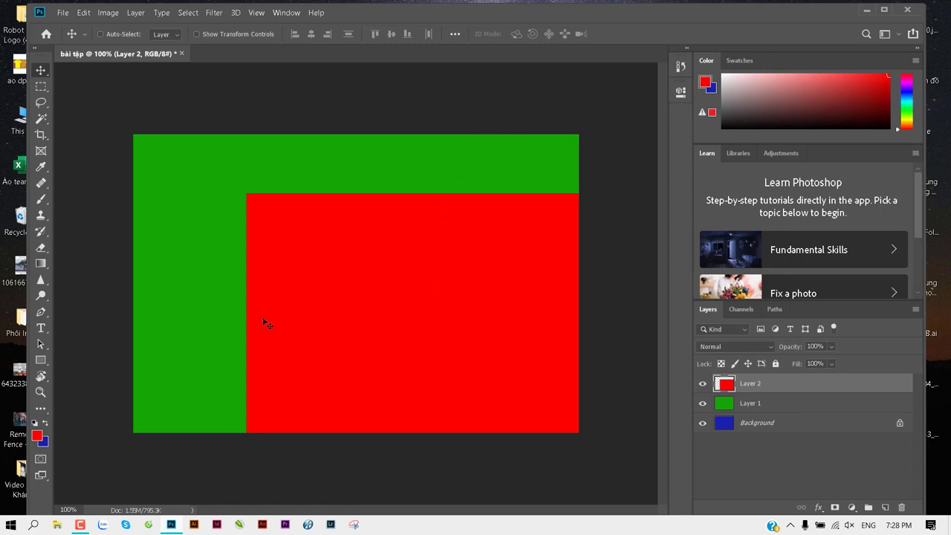
pyautogui.click(81, 525)
# Step: Shift green Layer 1 down-right to expose the blue Background, then attempt moving the locked Background
pyautogui.click(774, 406)
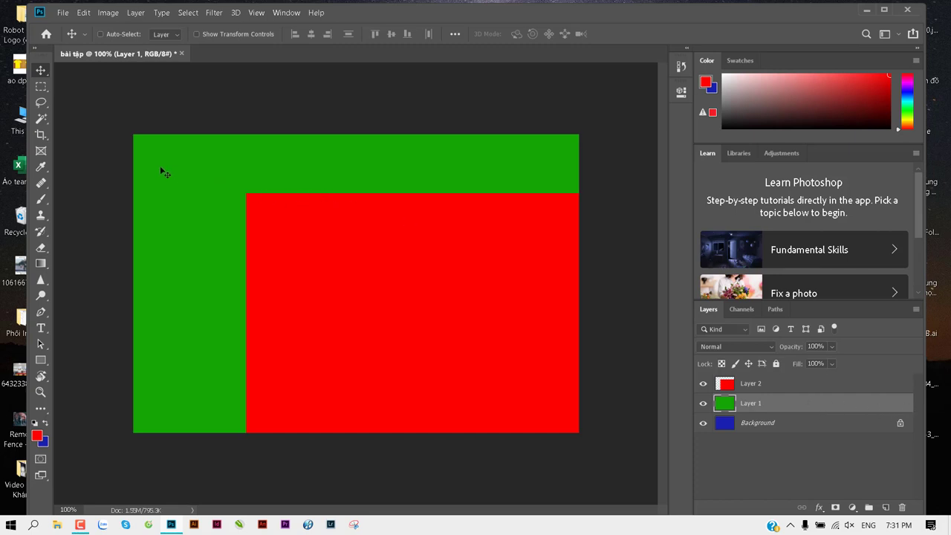
pyautogui.moveTo(165, 180); pyautogui.dragTo(202, 320)
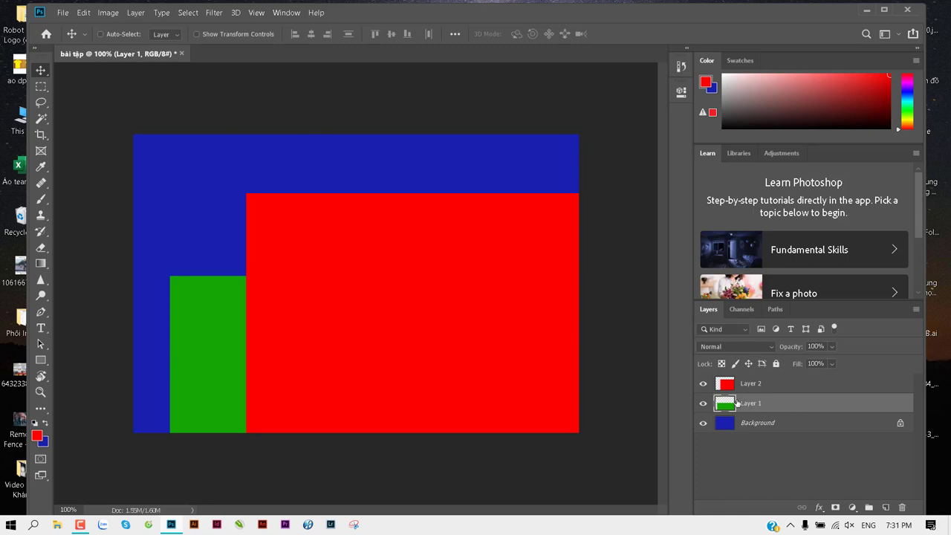
pyautogui.click(739, 424)
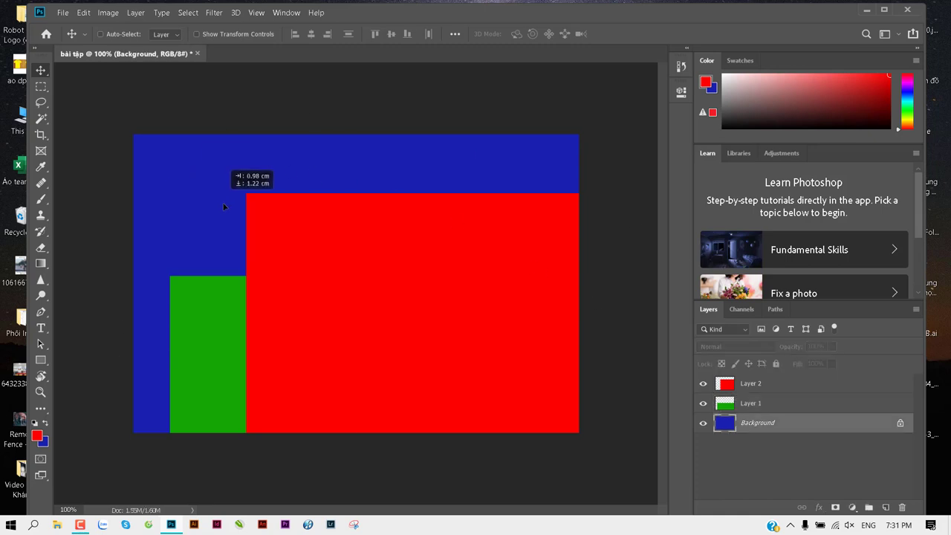
pyautogui.click(181, 211)
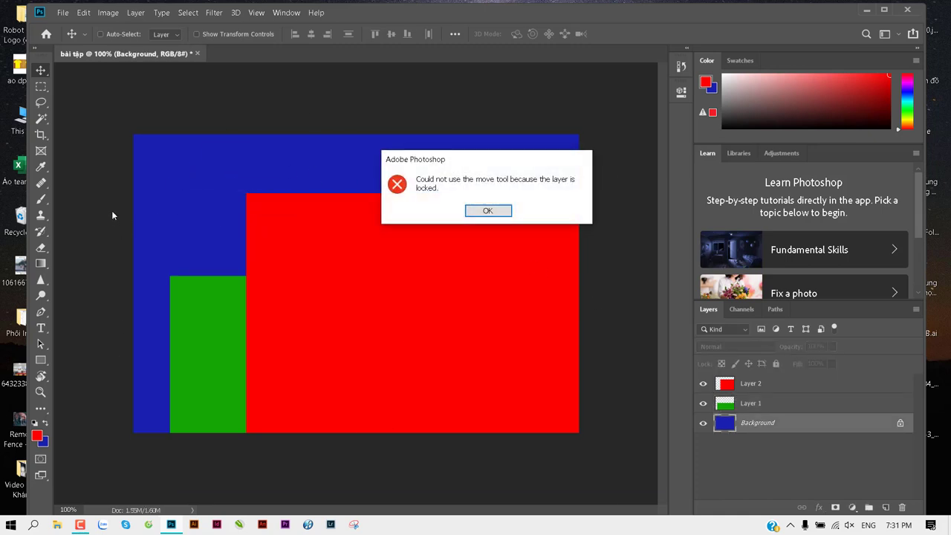
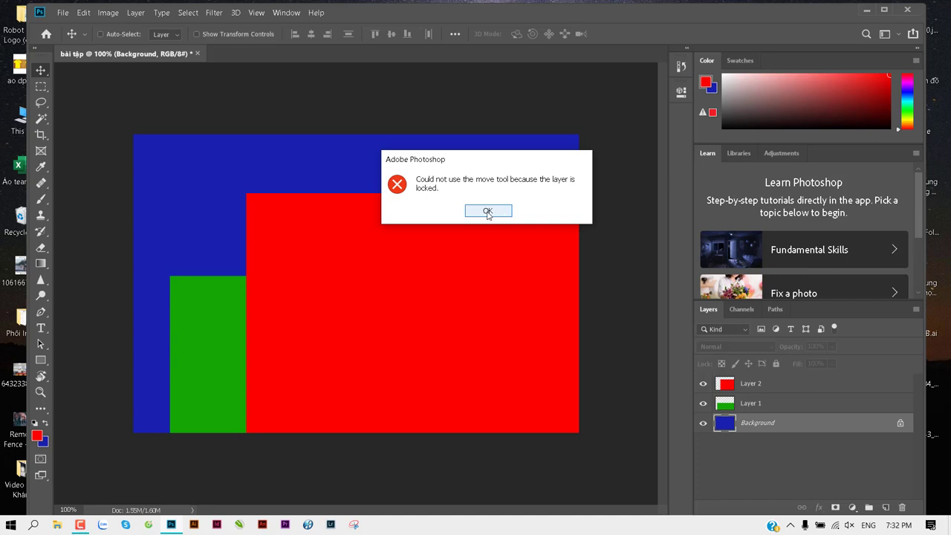
# Step: Convert the locked Background into Layer 0, then move the blue rectangle right and down
pyautogui.click(488, 212)
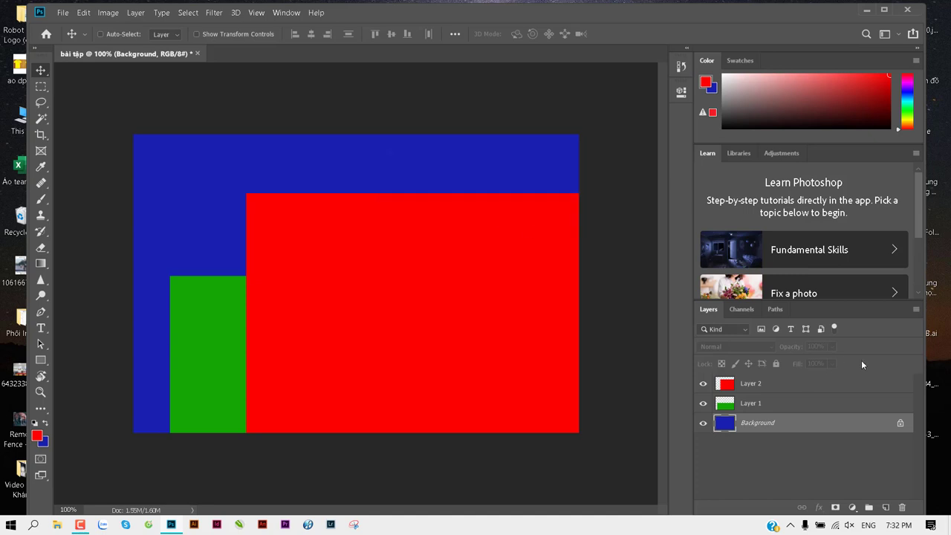
pyautogui.click(901, 423)
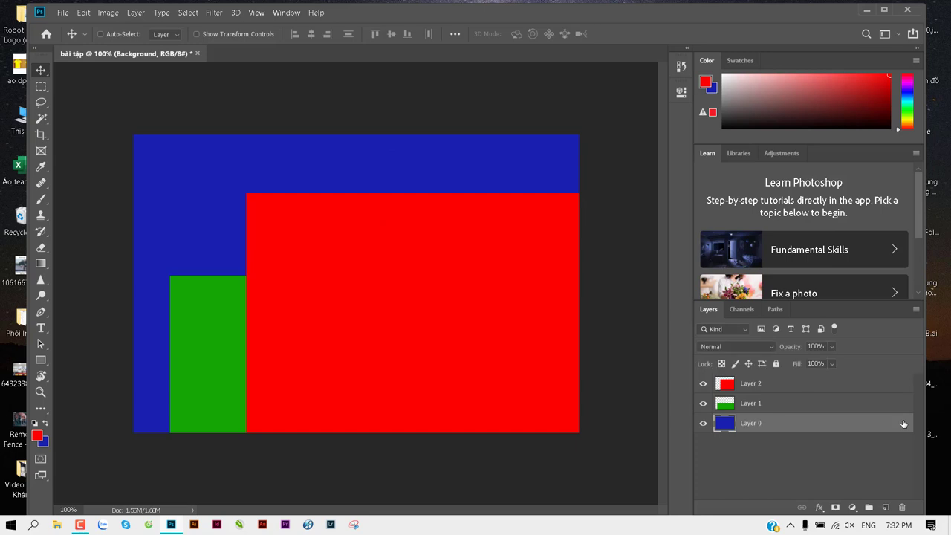
pyautogui.press('h')
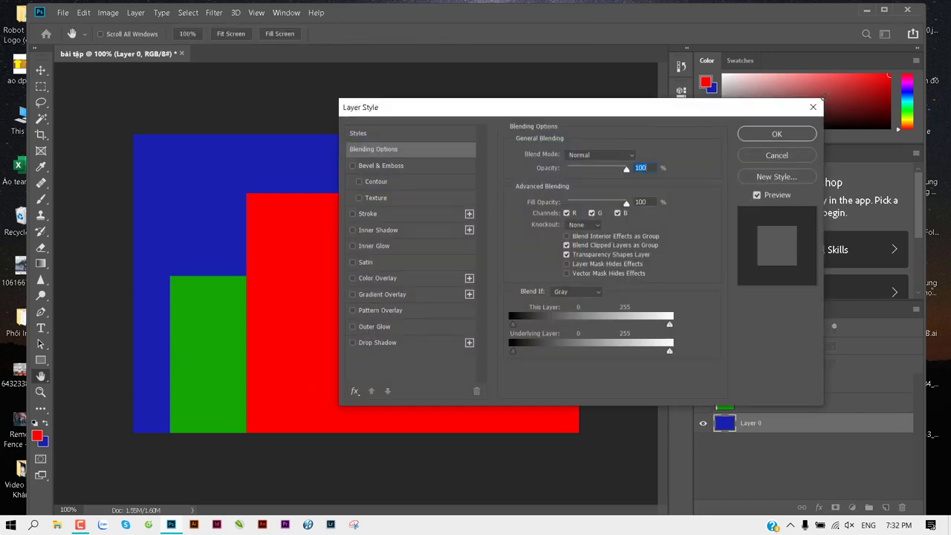
pyautogui.click(812, 107)
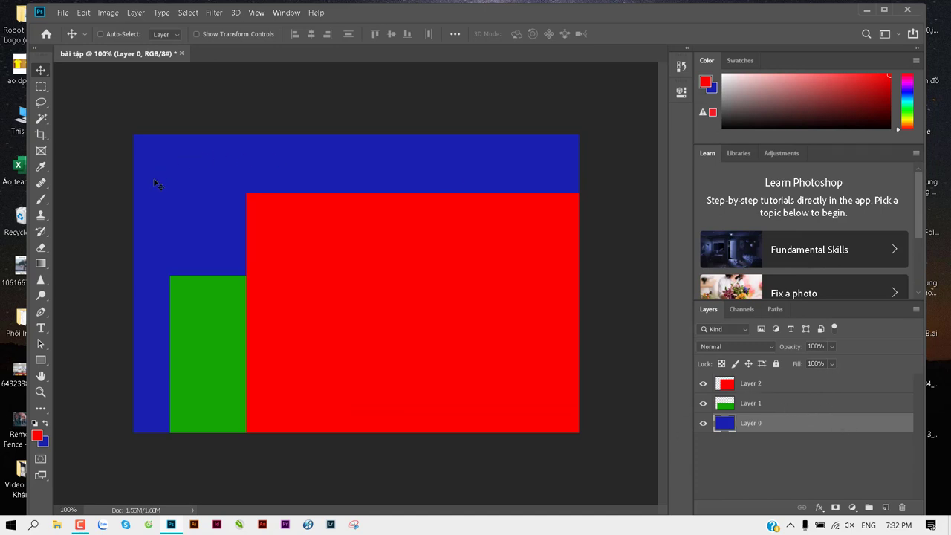
pyautogui.moveTo(155, 177)
pyautogui.mouseDown()
pyautogui.moveTo(203, 158)
pyautogui.moveTo(326, 170)
pyautogui.moveTo(376, 183)
pyautogui.moveTo(382, 205)
pyautogui.mouseUp()
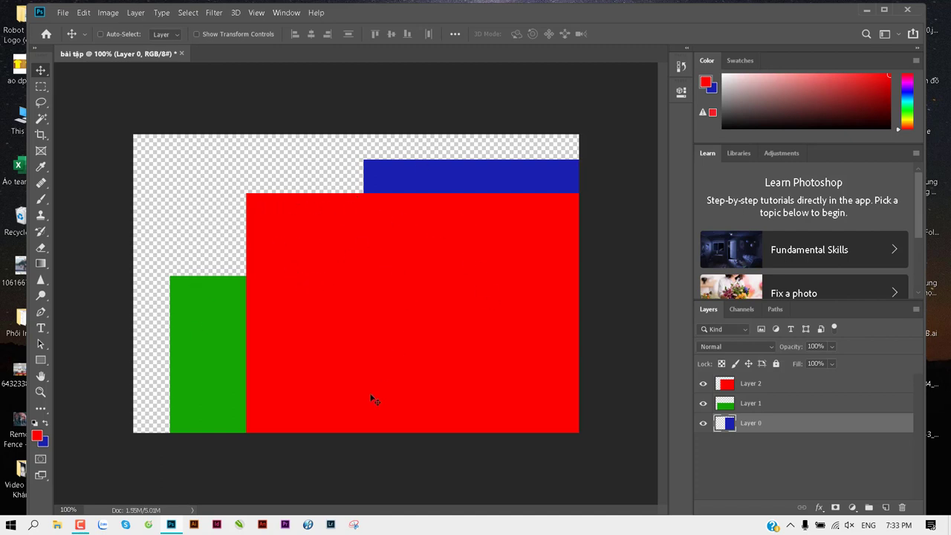
# Step: Move the red rectangle left and up, and the green rectangle up above it
pyautogui.click(771, 387)
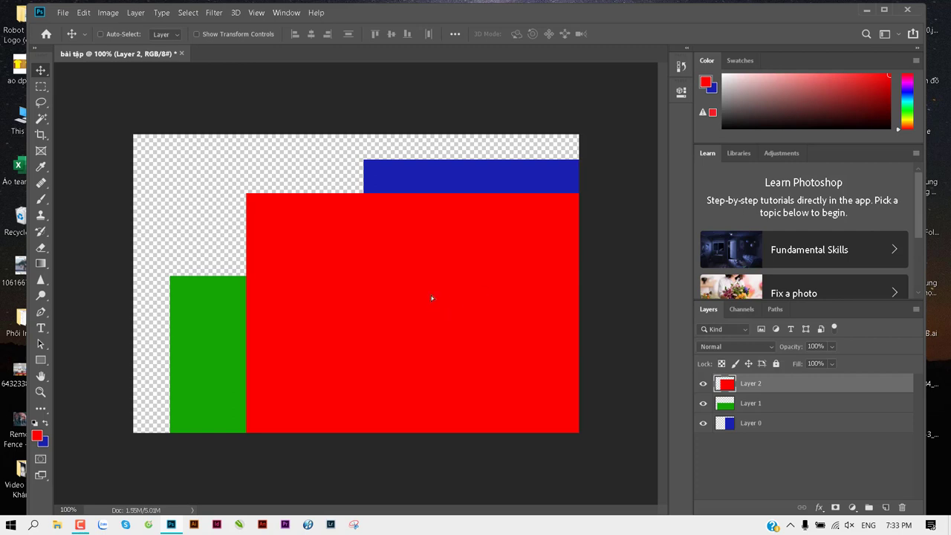
pyautogui.moveTo(434, 310)
pyautogui.mouseDown()
pyautogui.moveTo(327, 317)
pyautogui.moveTo(323, 327)
pyautogui.mouseUp()
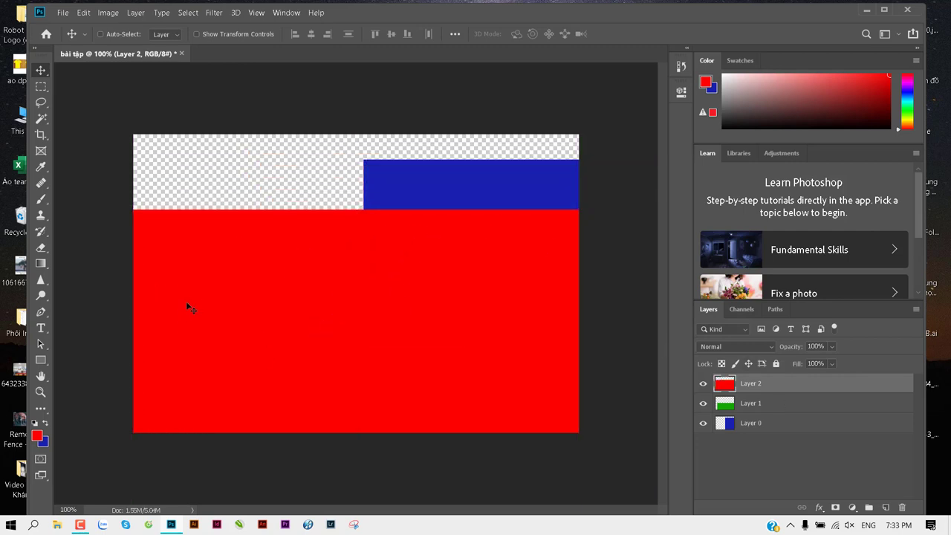
pyautogui.click(749, 403)
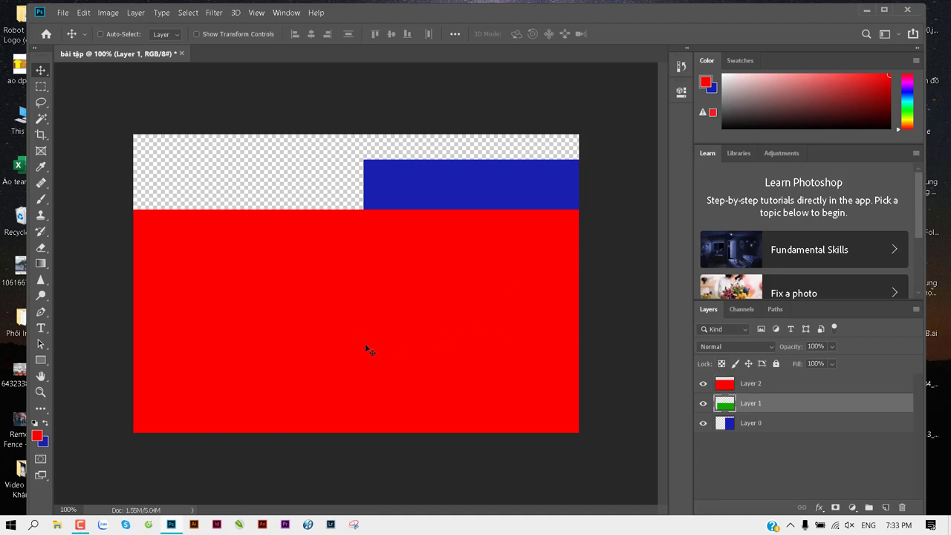
pyautogui.moveTo(365, 345); pyautogui.dragTo(352, 255)
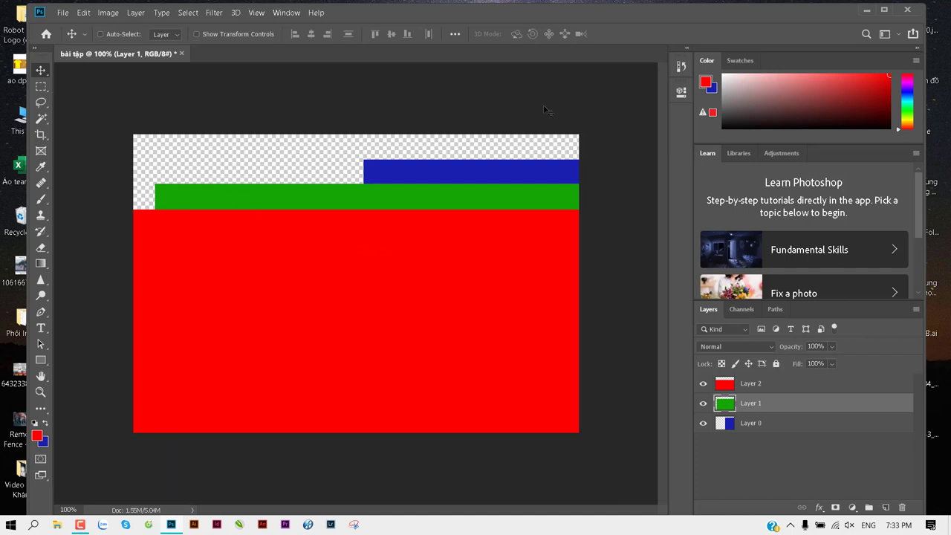
# Step: Select red Layer 2, then green Layer 1, then red Layer 2 again
pyautogui.click(779, 385)
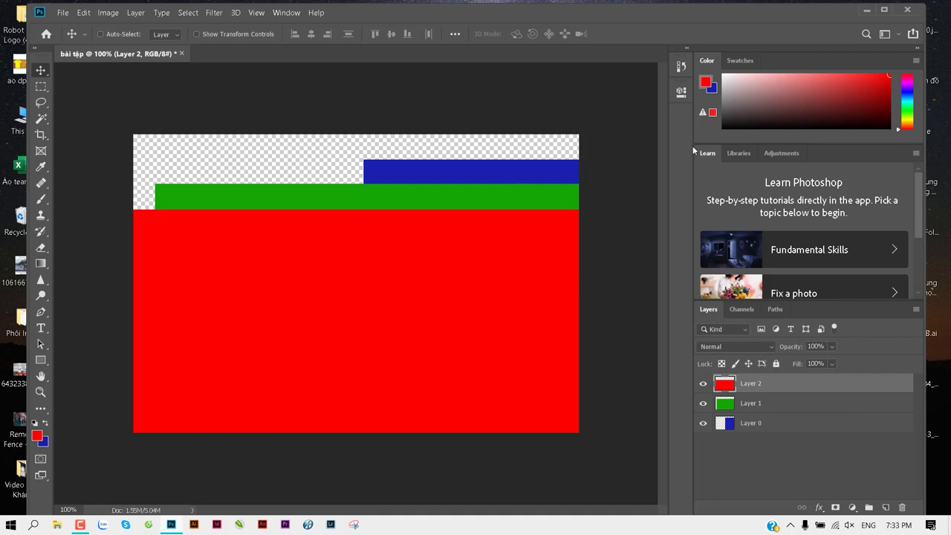
pyautogui.click(787, 406)
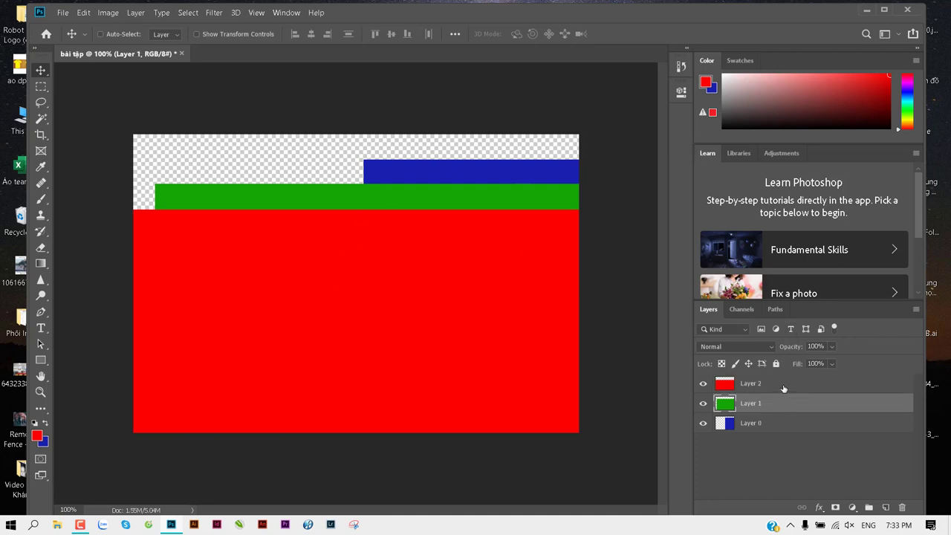
pyautogui.click(784, 384)
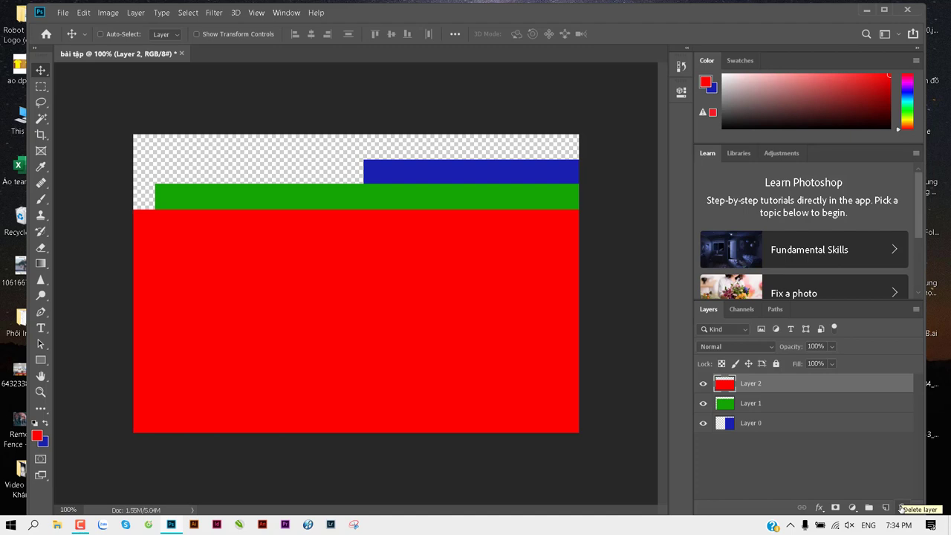
# Step: Delete red Layer 2, then cancel an attempt to delete green Layer 1
pyautogui.click(900, 507)
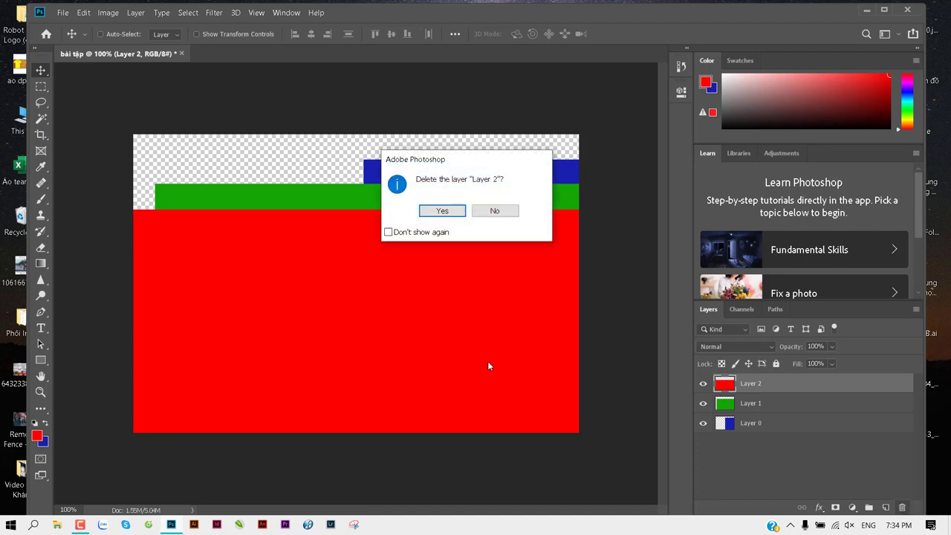
pyautogui.click(436, 211)
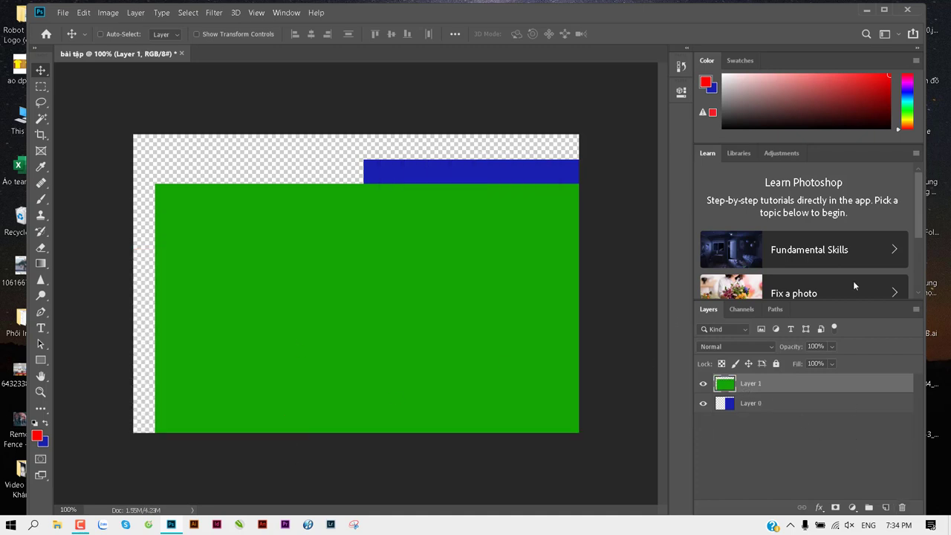
pyautogui.click(901, 507)
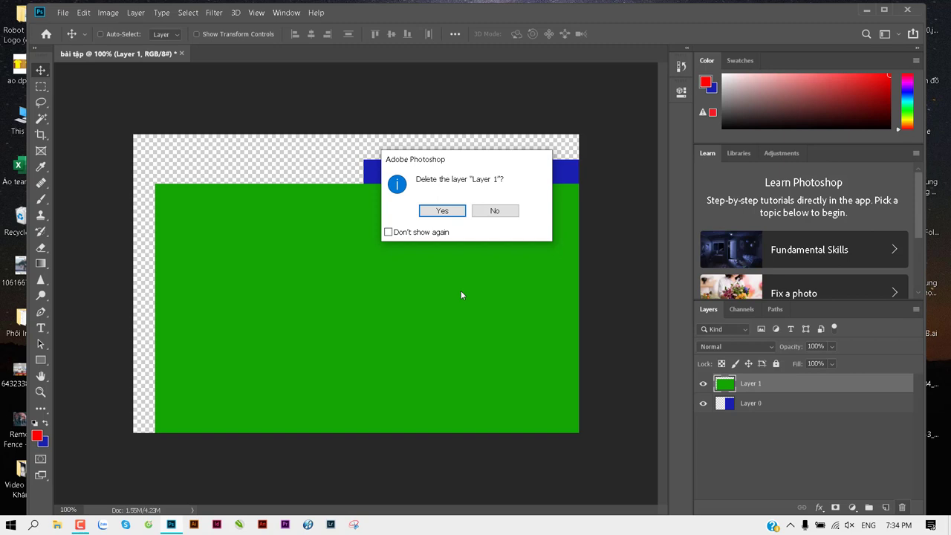
pyautogui.click(496, 212)
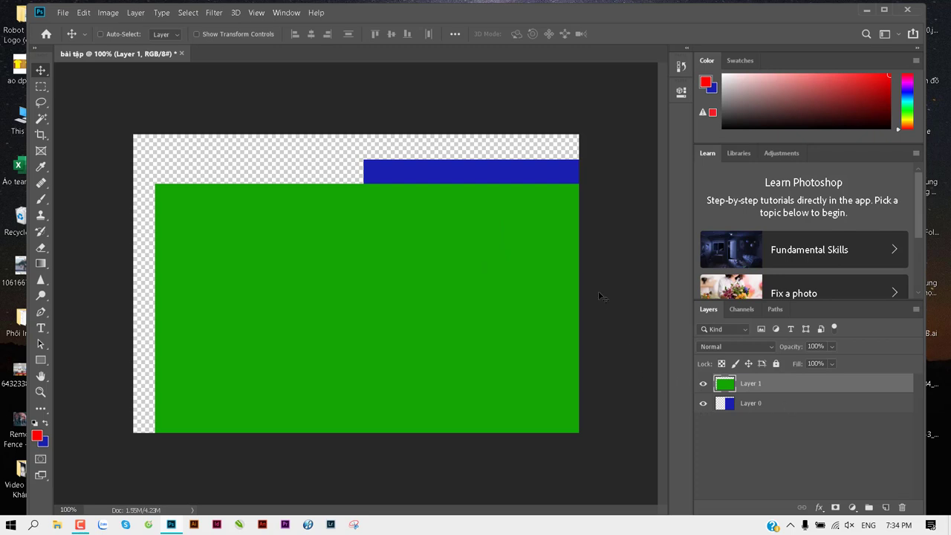
# Step: Delete the blue Layer 0 from the Layers panel
pyautogui.click(778, 405)
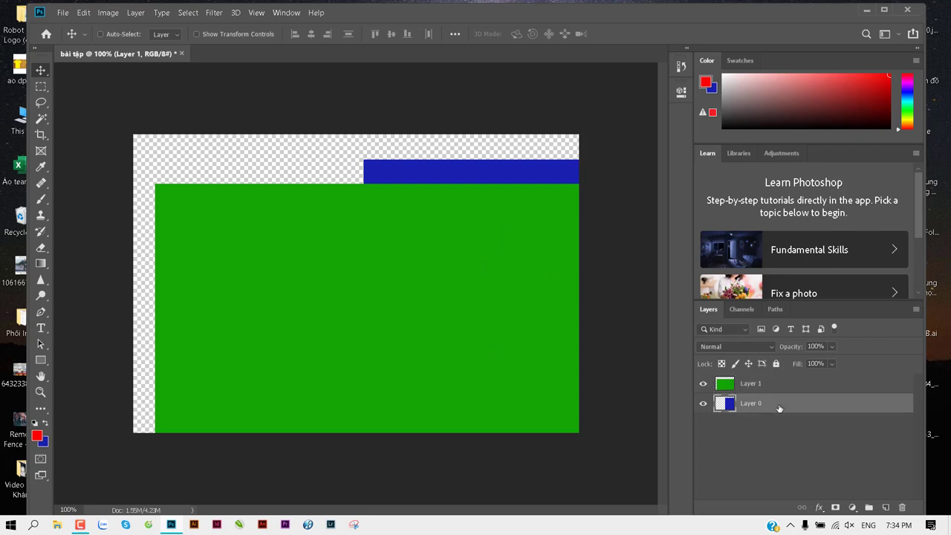
pyautogui.press('Delete')
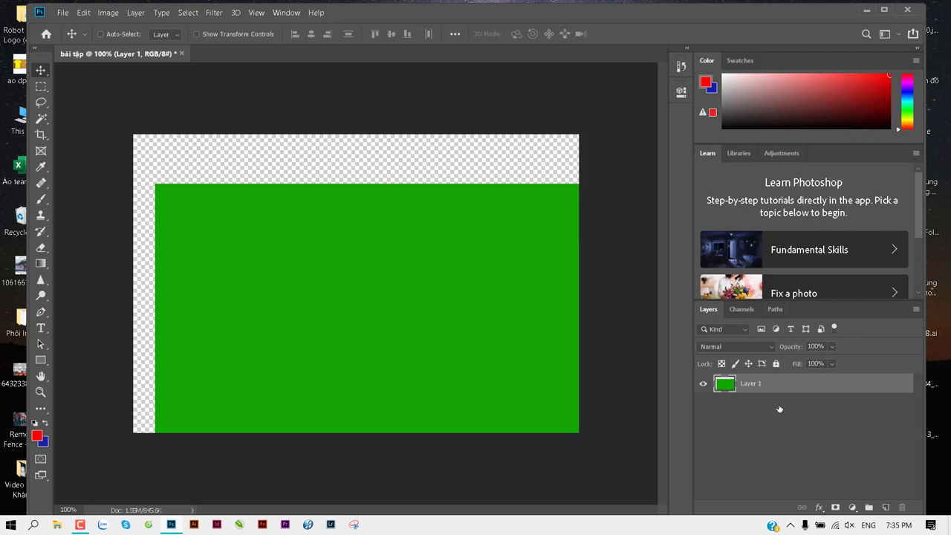
pyautogui.press('ctrl')
# Step: Step back through history to restore the deleted blue Layer 0 and red Layer 2
pyautogui.hotkey('ctrl', 'z')
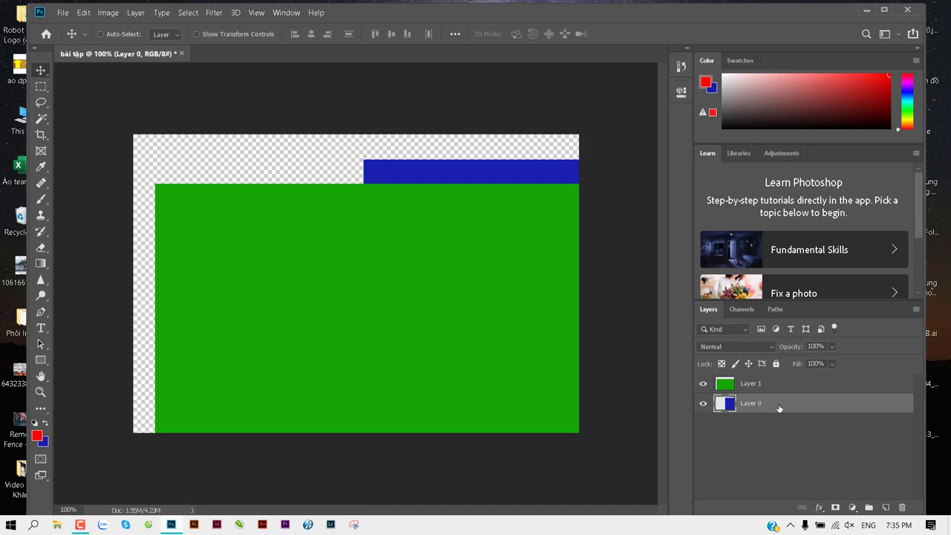
pyautogui.press('ctrl')
pyautogui.hotkey('ctrl', 'shift', 'z')
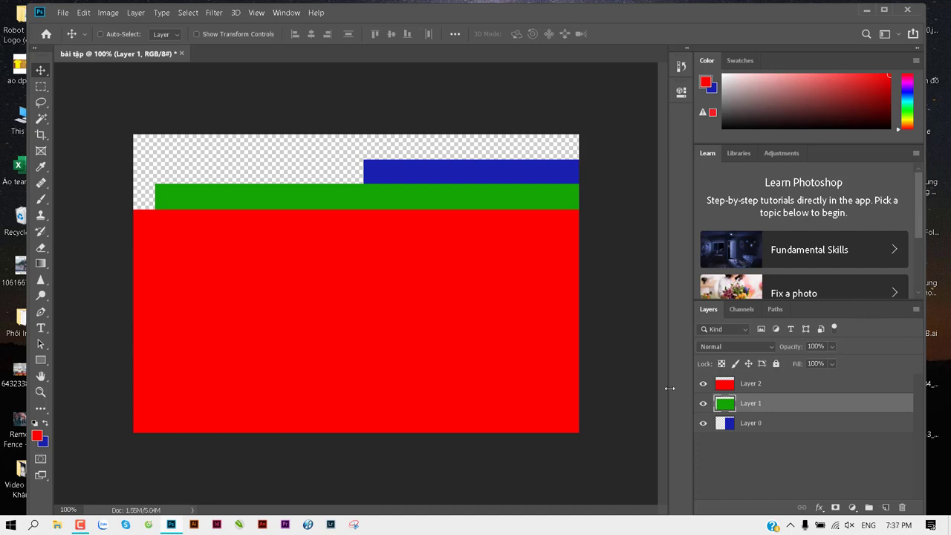
# Step: Hide Layers 2, 0 and 1, briefly showing Layer 2 again before hiding it
pyautogui.click(703, 384)
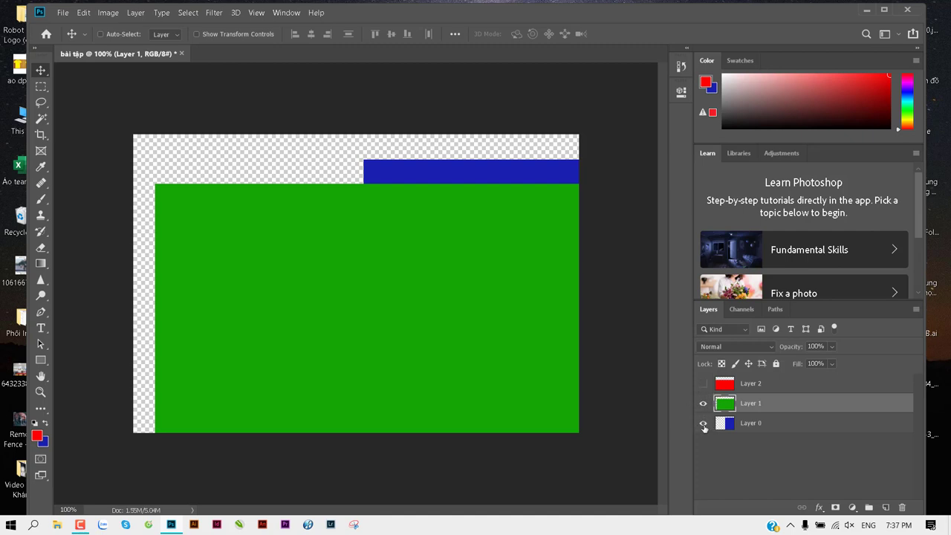
pyautogui.click(702, 424)
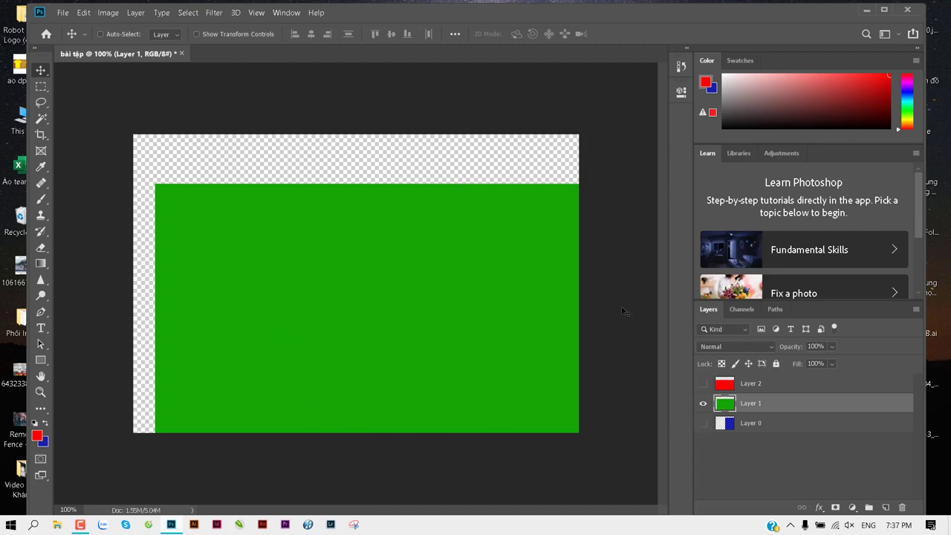
pyautogui.click(702, 403)
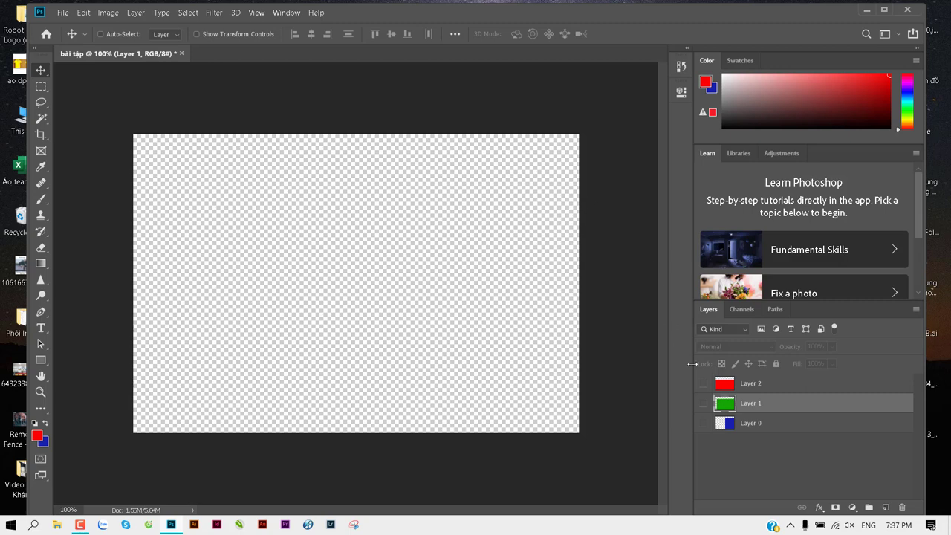
pyautogui.click(705, 384)
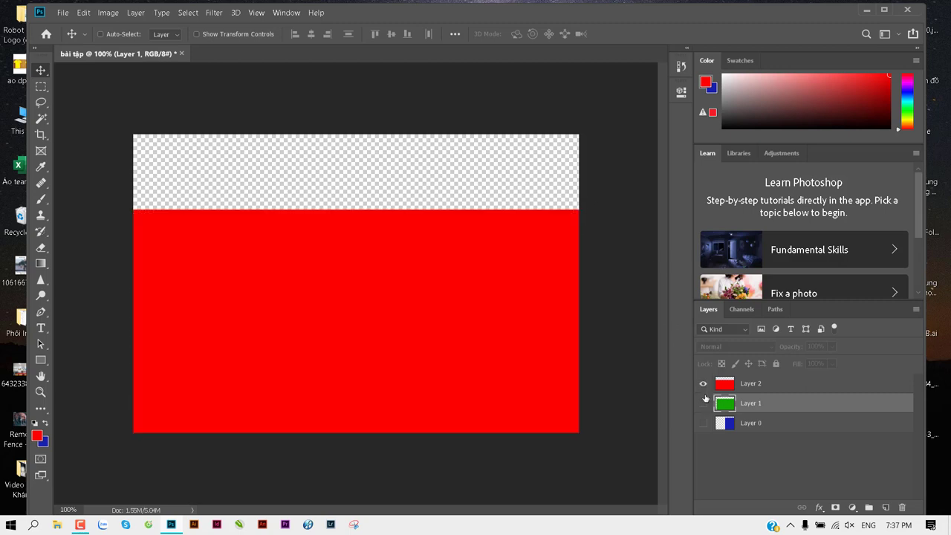
pyautogui.click(703, 384)
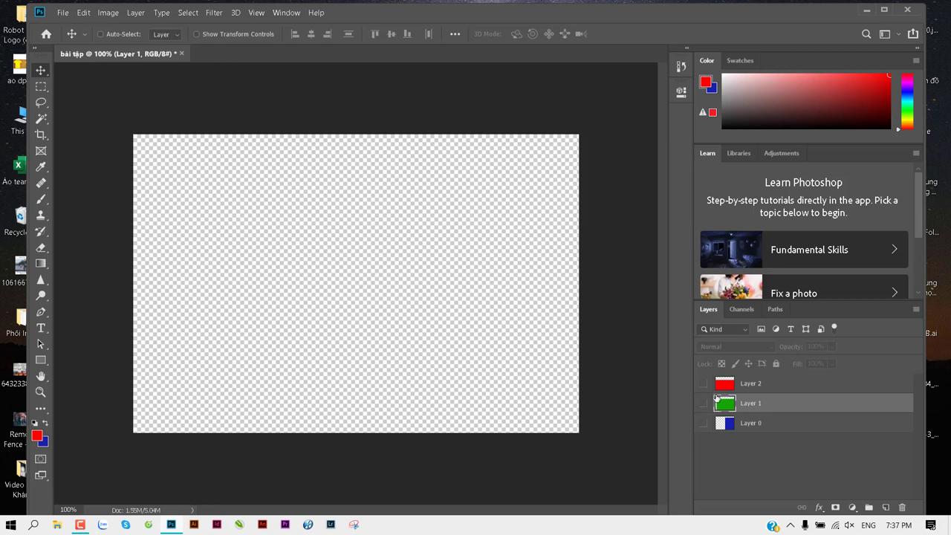
# Step: Make all three layers visible, hide them again, then turn them all back on
pyautogui.moveTo(704, 384); pyautogui.dragTo(705, 445)
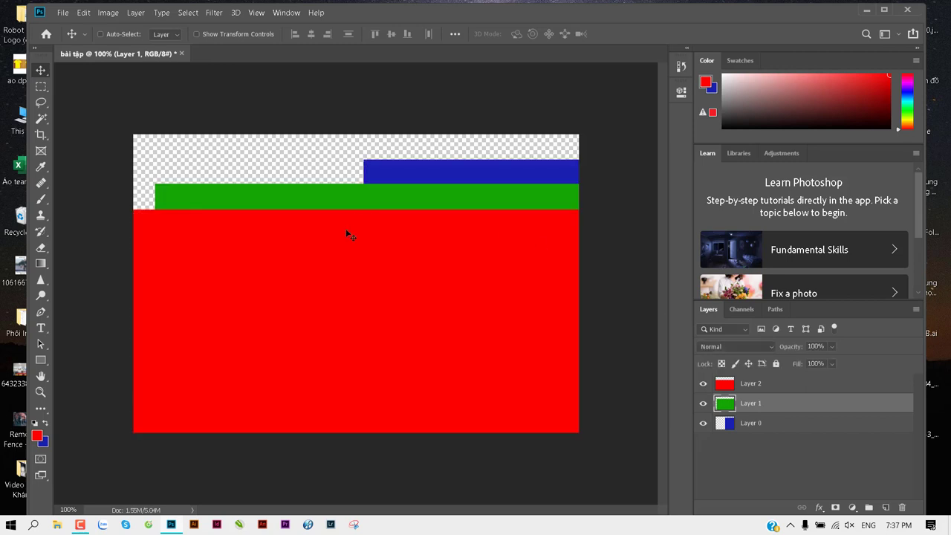
pyautogui.click(703, 383)
pyautogui.moveTo(703, 405); pyautogui.dragTo(704, 455)
pyautogui.moveTo(702, 385); pyautogui.dragTo(707, 437)
# Step: Drag the red square up-left, then completely off the canvas
pyautogui.moveTo(411, 281)
pyautogui.mouseDown()
pyautogui.moveTo(401, 262)
pyautogui.moveTo(172, 175)
pyautogui.mouseUp()
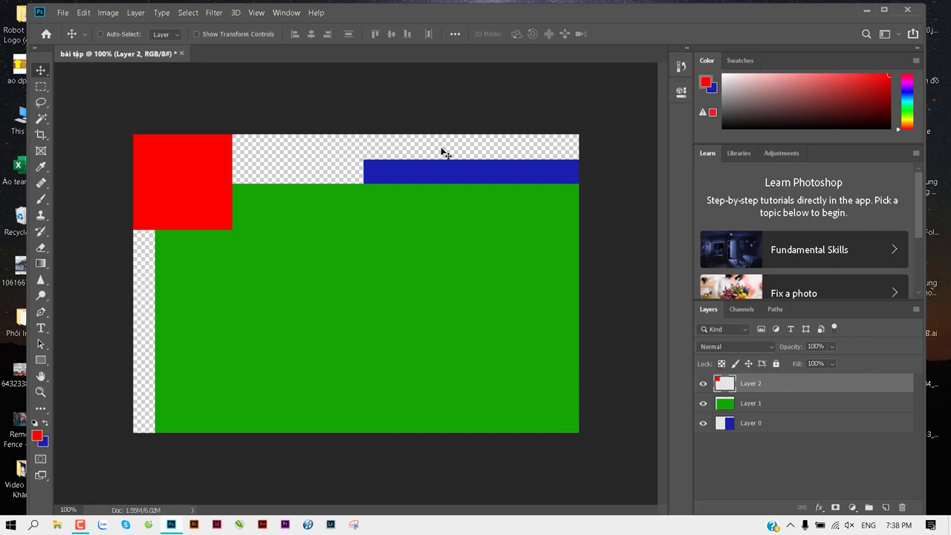
pyautogui.moveTo(219, 208); pyautogui.dragTo(95, 106)
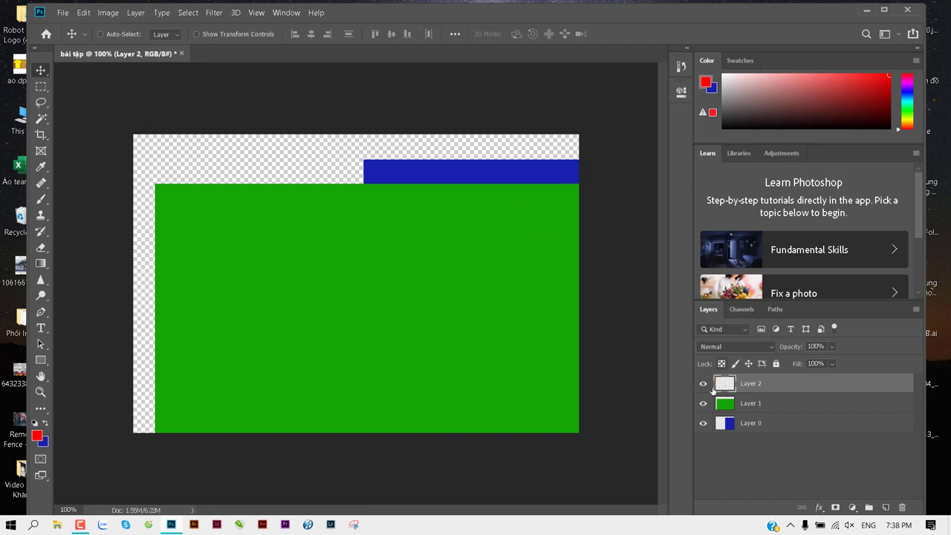
# Step: Move red Layer 2 onto and back off the canvas, then reposition green Layer 1 down and partly back up
pyautogui.moveTo(211, 161)
pyautogui.mouseDown()
pyautogui.moveTo(600, 410)
pyautogui.moveTo(527, 366)
pyautogui.moveTo(387, 311)
pyautogui.mouseUp()
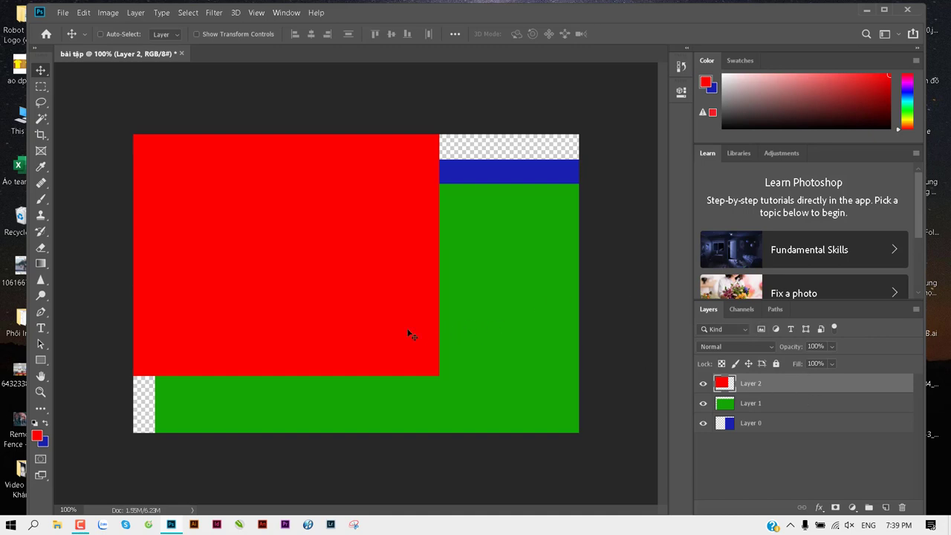
pyautogui.moveTo(409, 333); pyautogui.dragTo(97, 93)
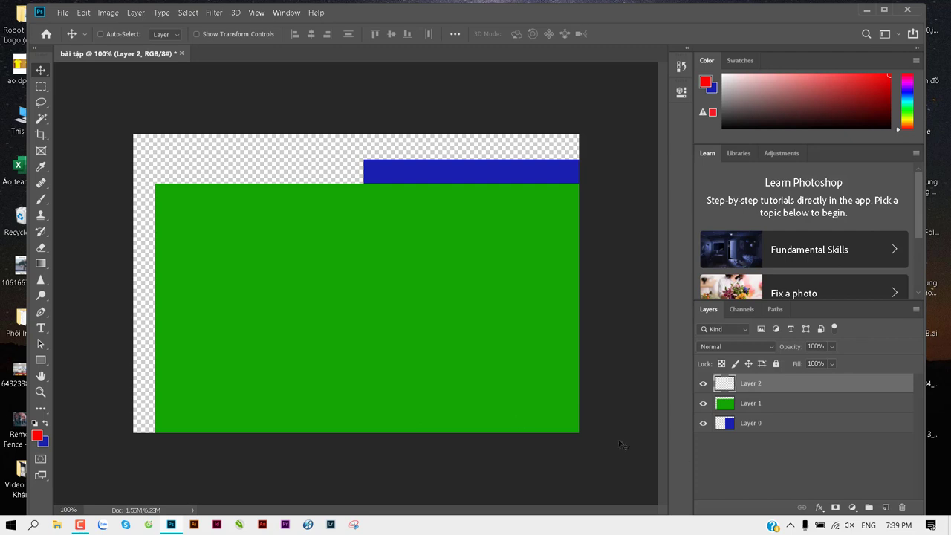
pyautogui.click(743, 408)
pyautogui.moveTo(233, 233); pyautogui.dragTo(461, 475)
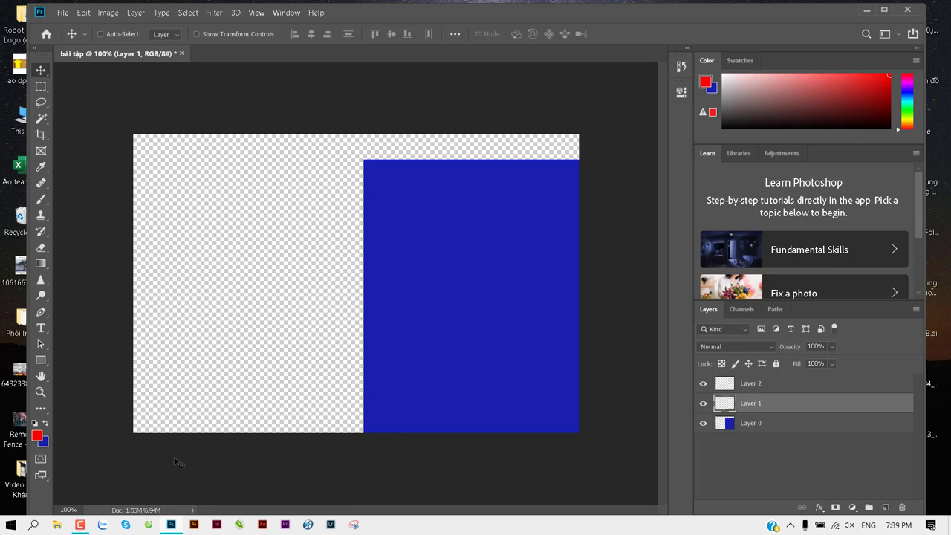
pyautogui.moveTo(441, 461); pyautogui.dragTo(195, 204)
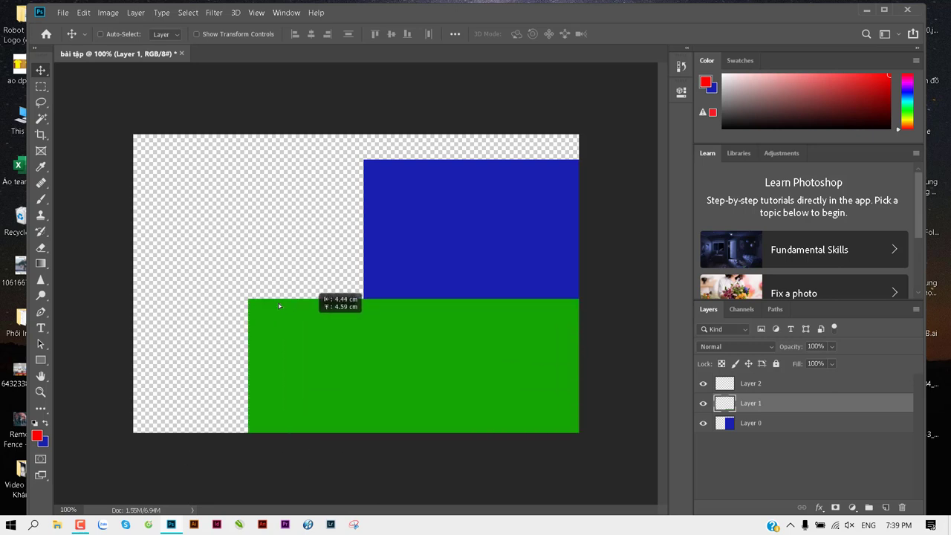
# Step: Drag red Layer 2 back onto the canvas's upper-left area
pyautogui.click(753, 387)
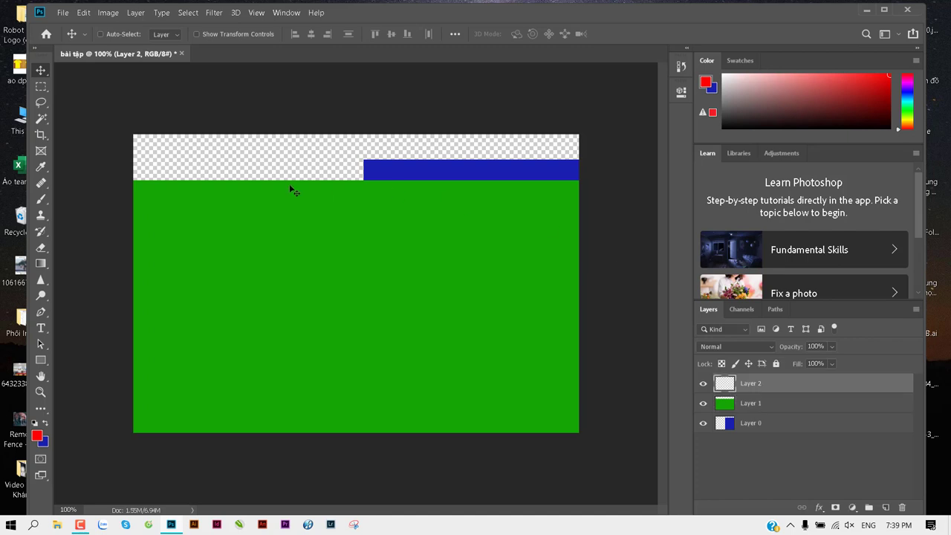
pyautogui.moveTo(290, 189)
pyautogui.mouseDown()
pyautogui.moveTo(374, 310)
pyautogui.moveTo(503, 389)
pyautogui.moveTo(527, 443)
pyautogui.mouseUp()
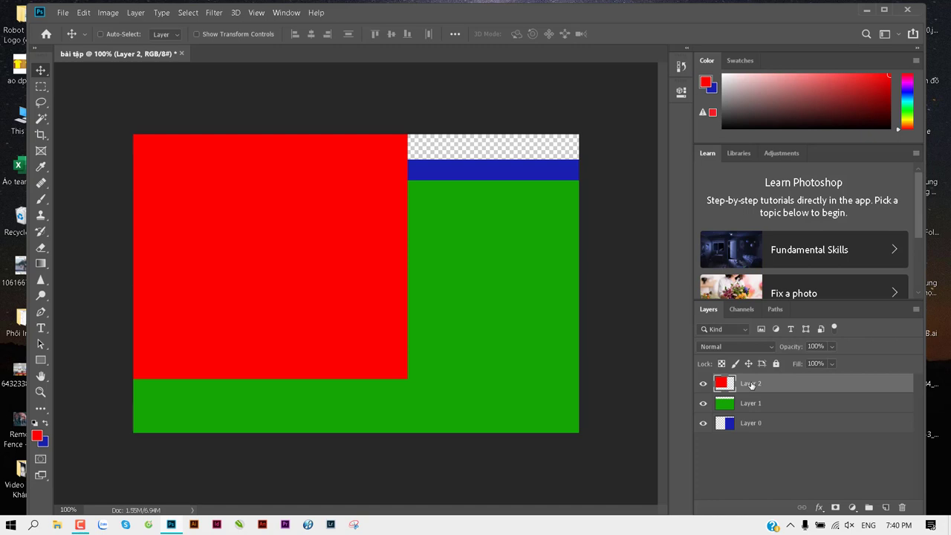
# Step: Rename Layer 2, Layer 1 and Layer 0 to 'Màu đỏ', 'Xanh lá' and 'Xanh dương'
pyautogui.doubleClick(751, 384)
pyautogui.write('Màu')
pyautogui.write(' đoe')
pyautogui.press('Return')
pyautogui.doubleClick(752, 403)
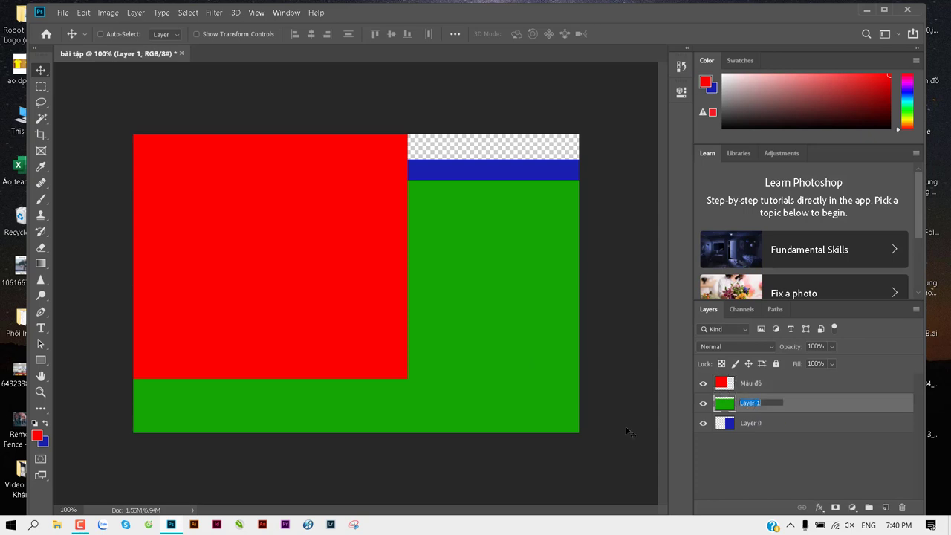
pyautogui.write('Xa')
pyautogui.write('nh lá')
pyautogui.press('Return')
pyautogui.doubleClick(750, 422)
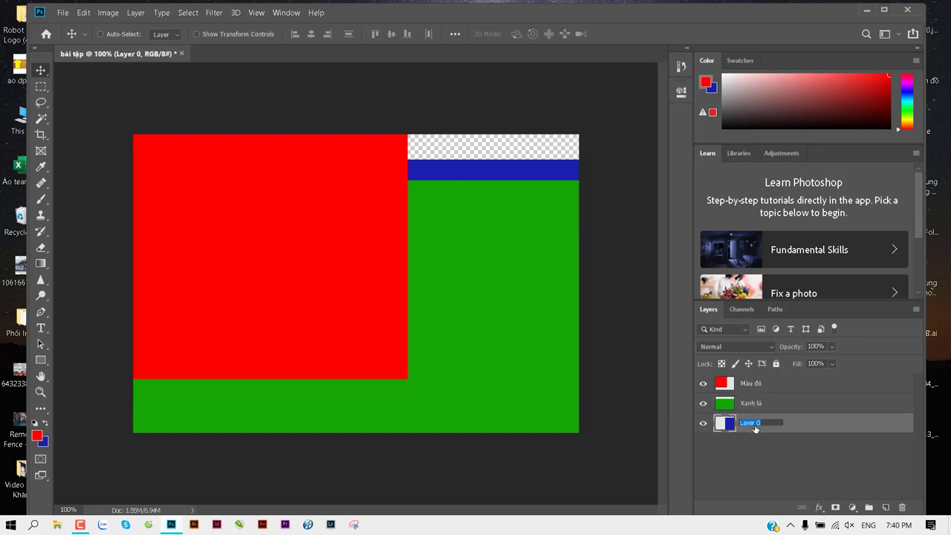
pyautogui.write('DXanh')
pyautogui.write(' dương')
pyautogui.press('Return')
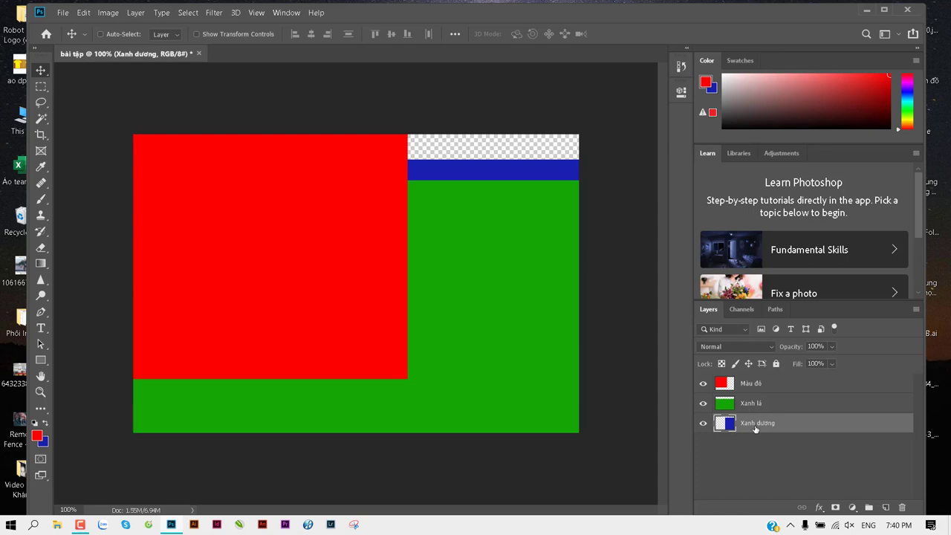
# Step: Drag the red Màu đỏ layer up-left and the green Xanh lá layer down-right off the canvas
pyautogui.click(750, 382)
pyautogui.moveTo(257, 312); pyautogui.dragTo(11, 33)
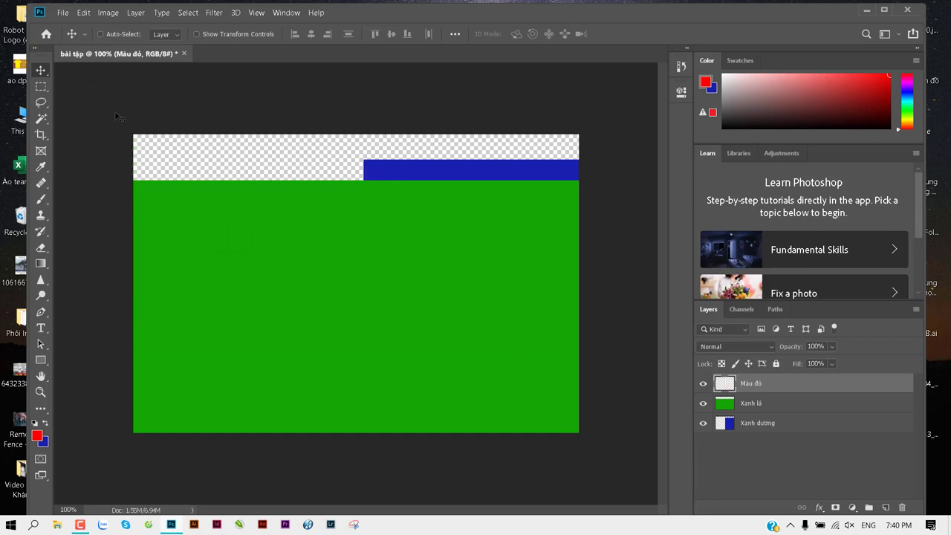
pyautogui.click(762, 402)
pyautogui.moveTo(227, 216); pyautogui.dragTo(622, 463)
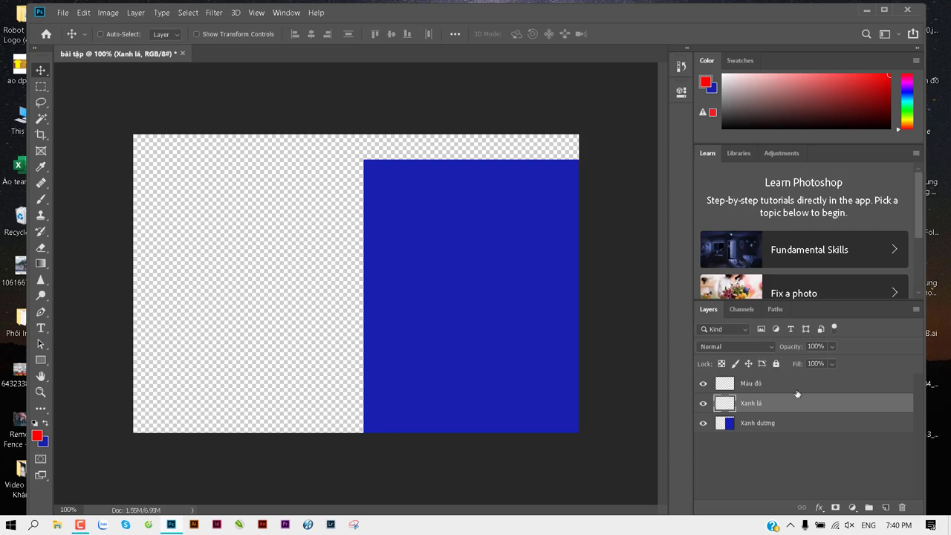
# Step: Bring the red and green layers back onto the canvas, red covering most of it
pyautogui.click(749, 384)
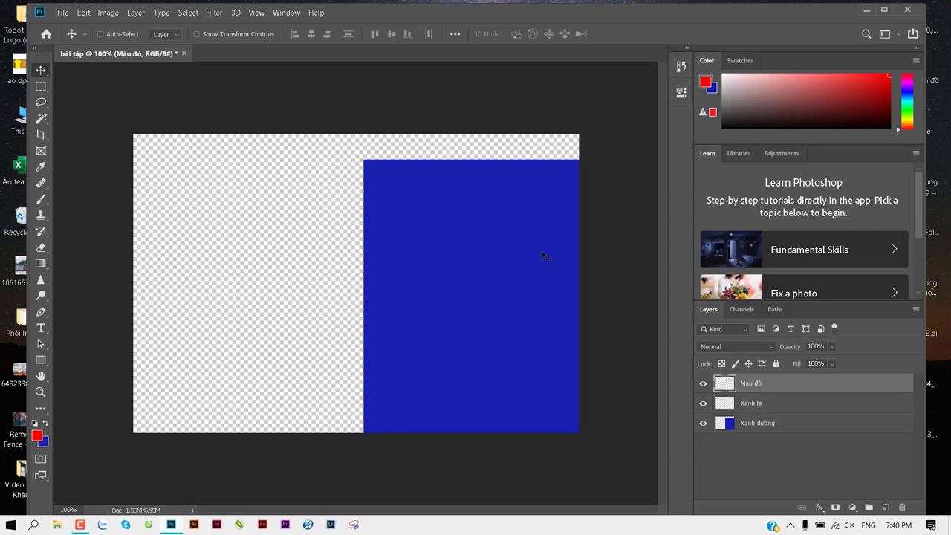
pyautogui.moveTo(192, 176); pyautogui.dragTo(543, 458)
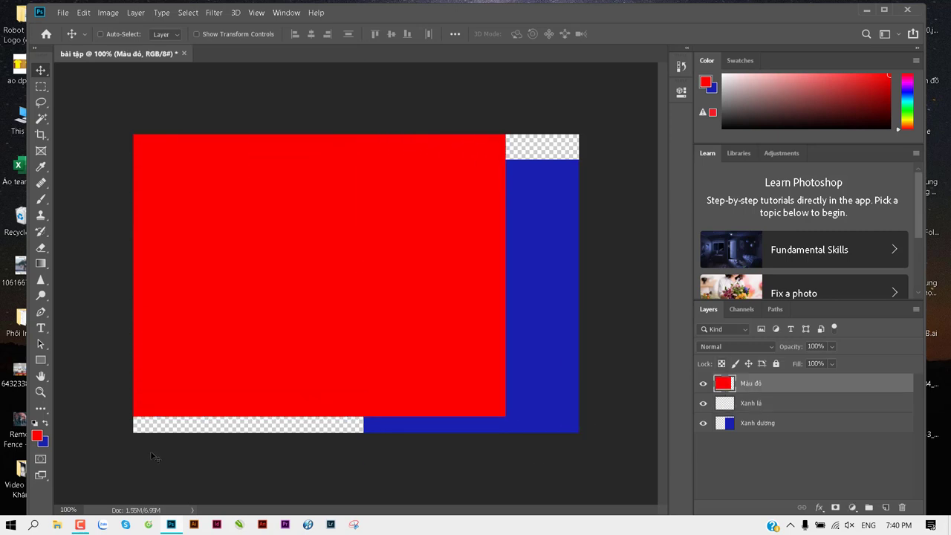
pyautogui.click(771, 403)
pyautogui.moveTo(282, 80)
pyautogui.mouseDown()
pyautogui.moveTo(98, 54)
pyautogui.moveTo(52, 116)
pyautogui.mouseUp()
pyautogui.moveTo(502, 341); pyautogui.dragTo(387, 293)
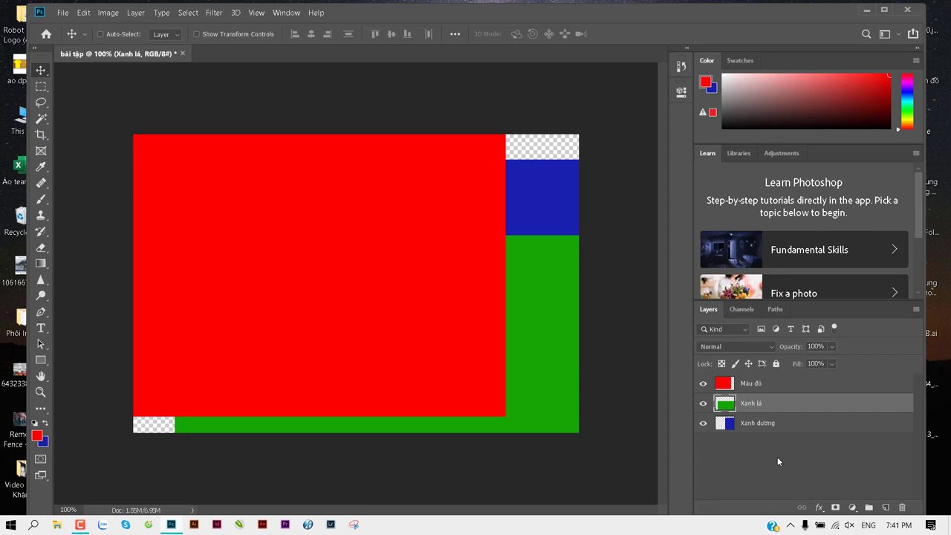
# Step: Add a new Layer 1 above Xanh lá and fill it with yellow #f3fc00
pyautogui.click(885, 509)
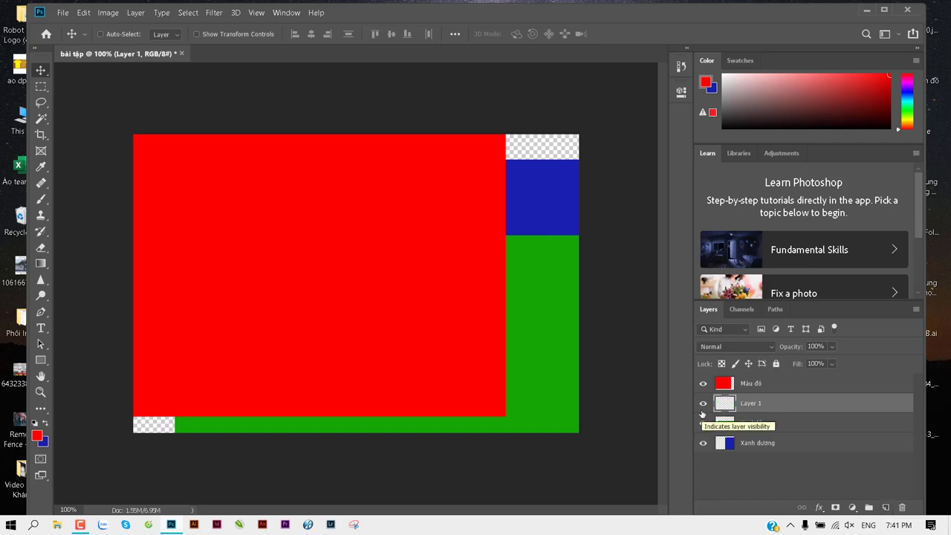
pyautogui.moveTo(369, 263); pyautogui.dragTo(374, 283)
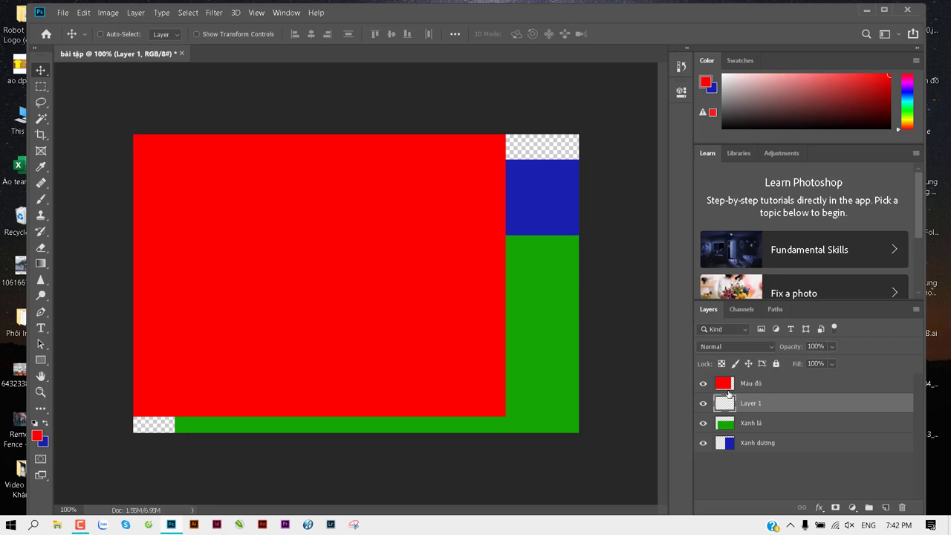
pyautogui.click(37, 436)
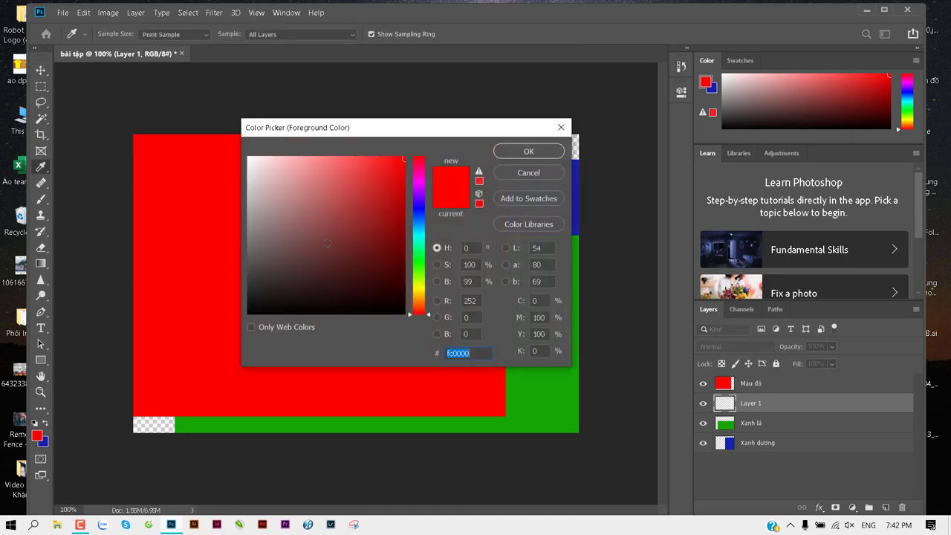
pyautogui.moveTo(417, 195); pyautogui.dragTo(419, 286)
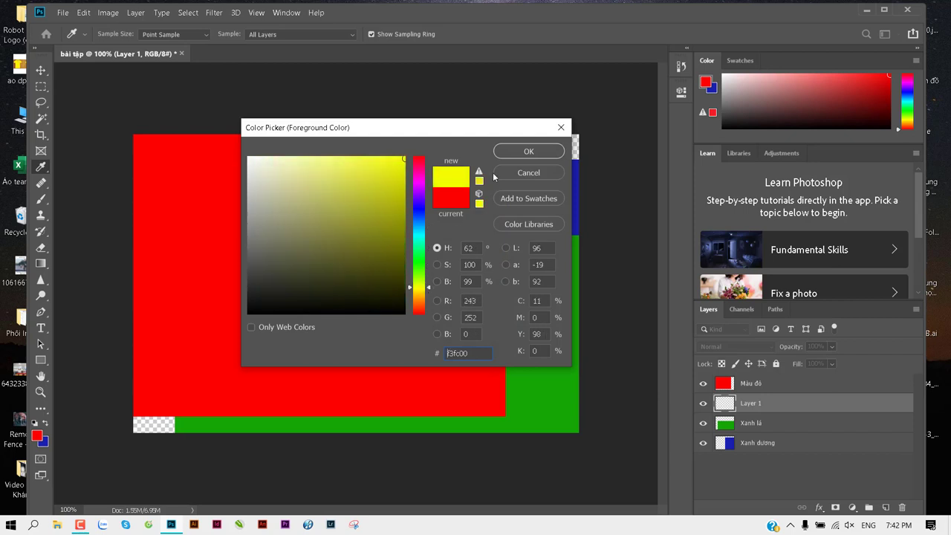
pyautogui.click(526, 152)
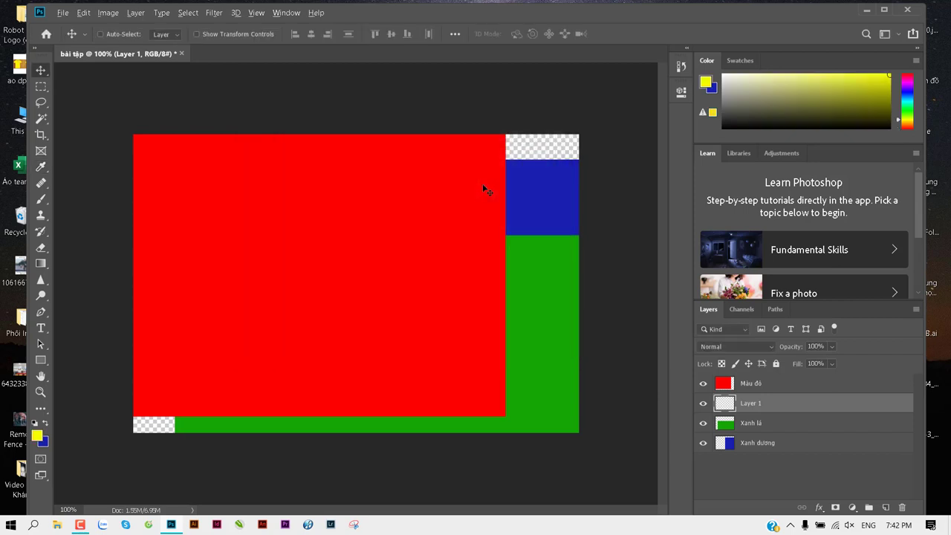
pyautogui.hotkey('alt', 'BackSpace')
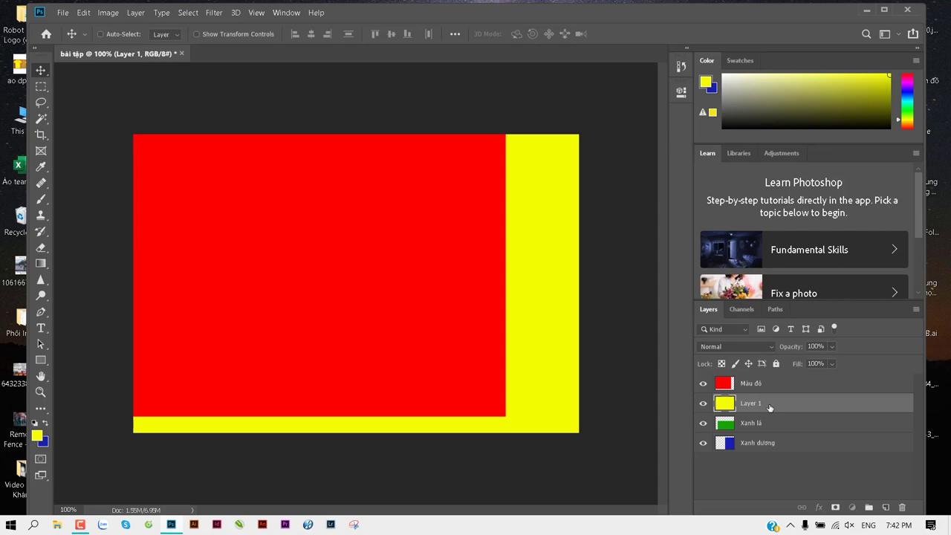
# Step: Move the yellow Layer 1 above Màu đỏ and shift its block down-left
pyautogui.moveTo(770, 407); pyautogui.dragTo(765, 381)
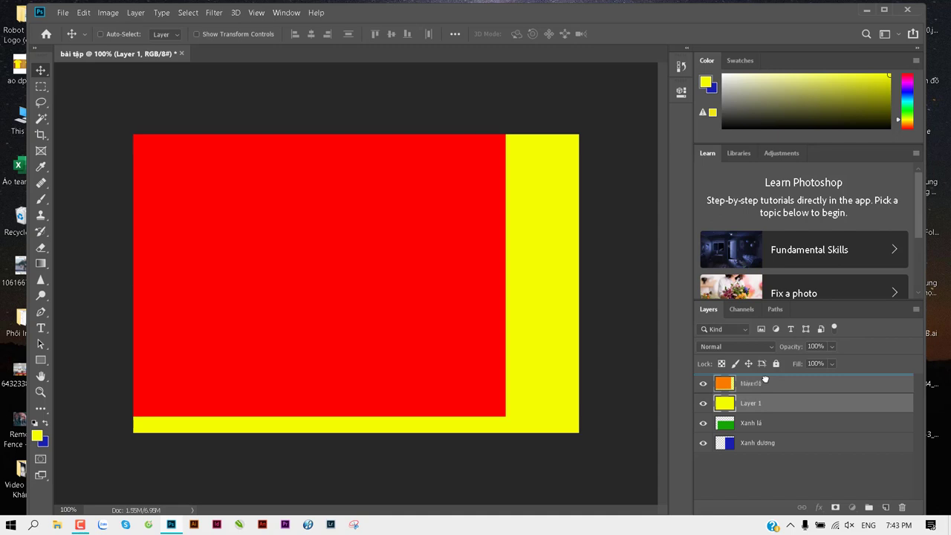
pyautogui.moveTo(765, 380); pyautogui.dragTo(765, 378)
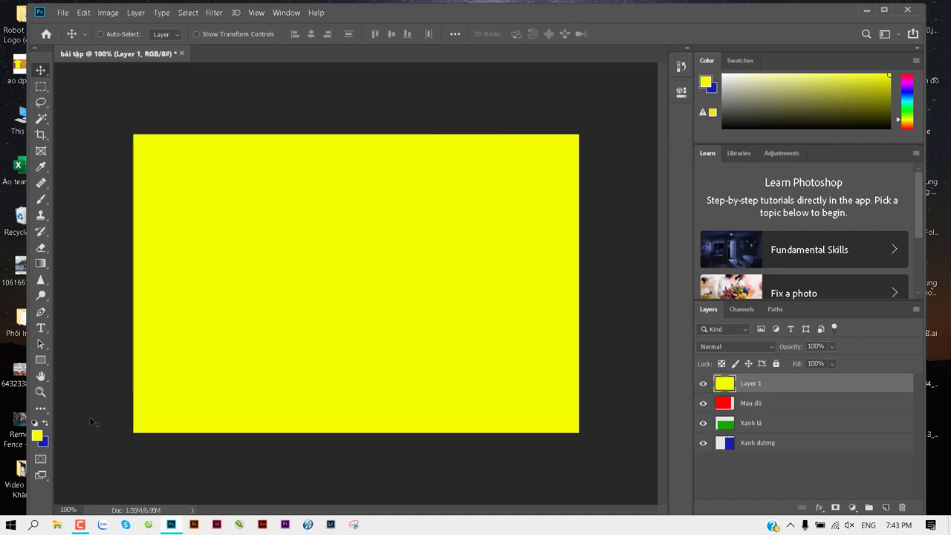
pyautogui.moveTo(496, 247); pyautogui.dragTo(370, 318)
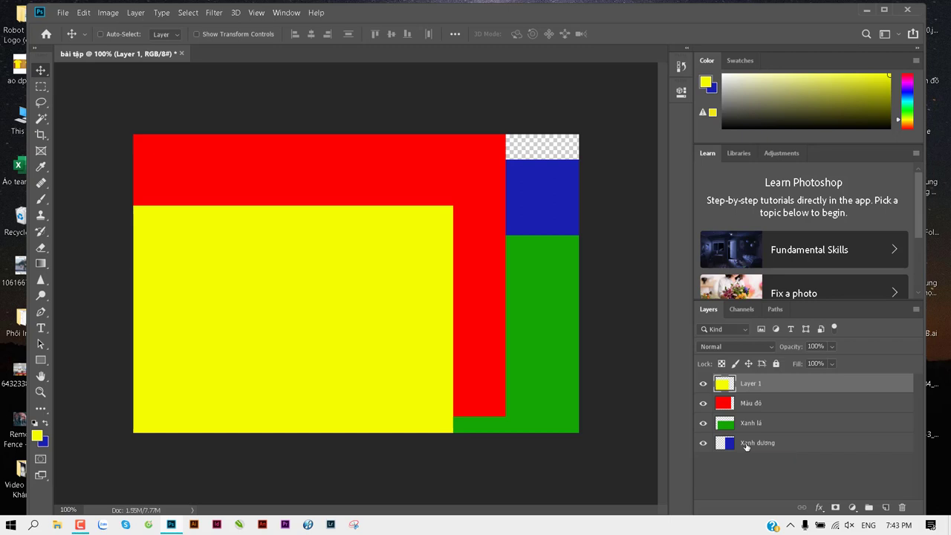
# Step: Move Xanh dương to the top of the stack, then below Xanh lá
pyautogui.moveTo(746, 446); pyautogui.dragTo(747, 380)
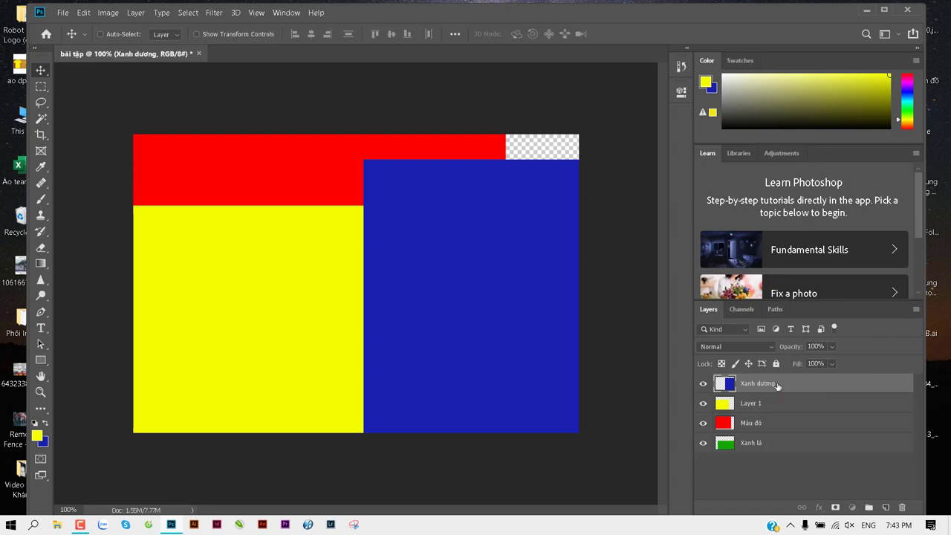
pyautogui.moveTo(777, 384); pyautogui.dragTo(776, 412)
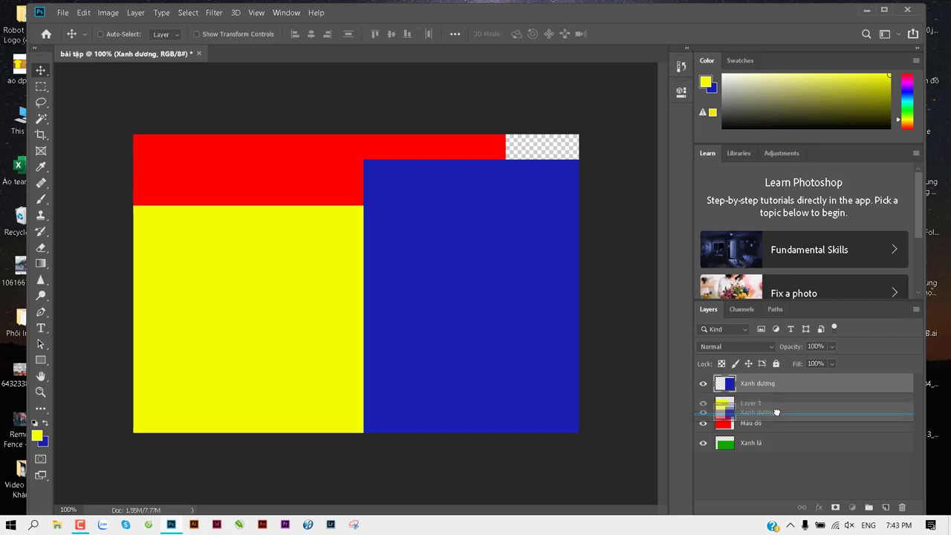
pyautogui.moveTo(777, 412)
pyautogui.mouseDown()
pyautogui.moveTo(755, 409)
pyautogui.moveTo(746, 434)
pyautogui.mouseUp()
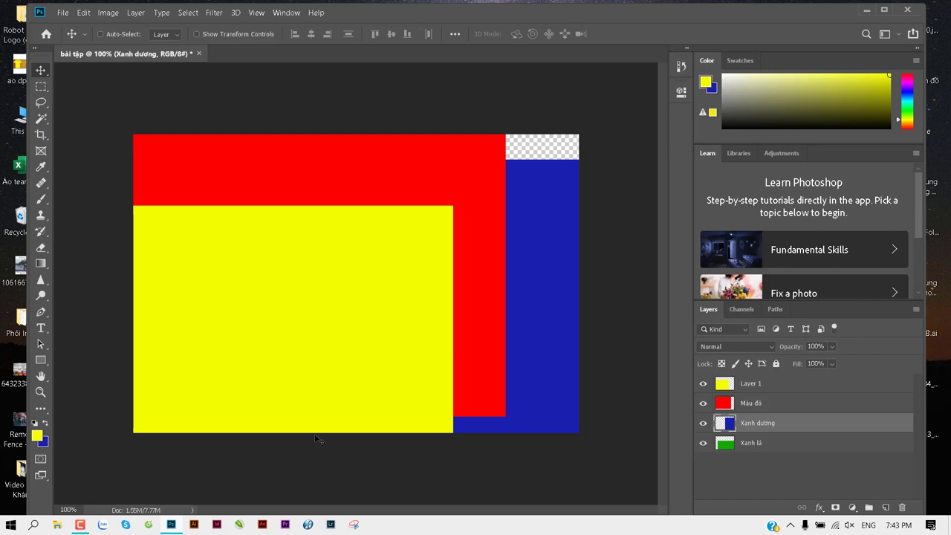
pyautogui.moveTo(740, 420); pyautogui.dragTo(746, 453)
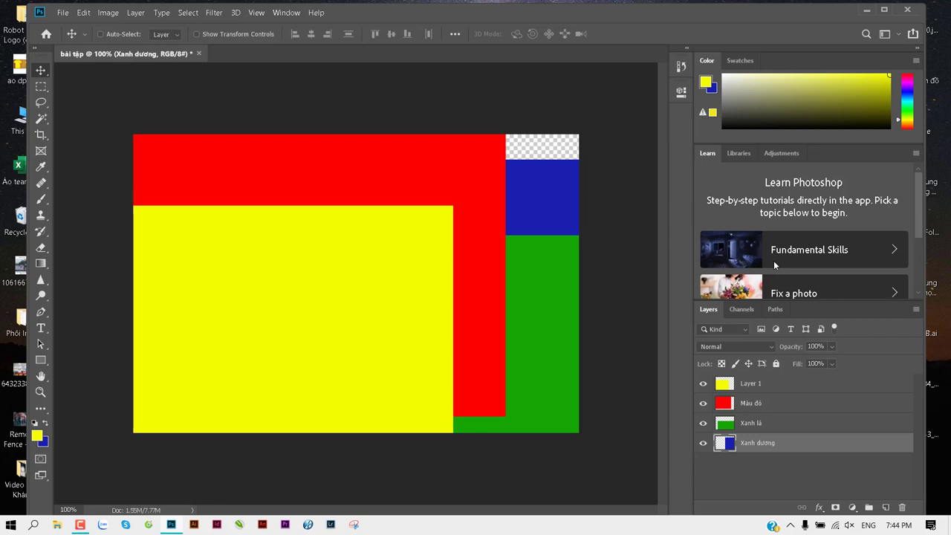
# Step: Raise Xanh dương above Xanh lá, then raise Xanh lá to the top and back below Layer 1
pyautogui.press('ctrl')
pyautogui.hotkey('ctrl', ']')
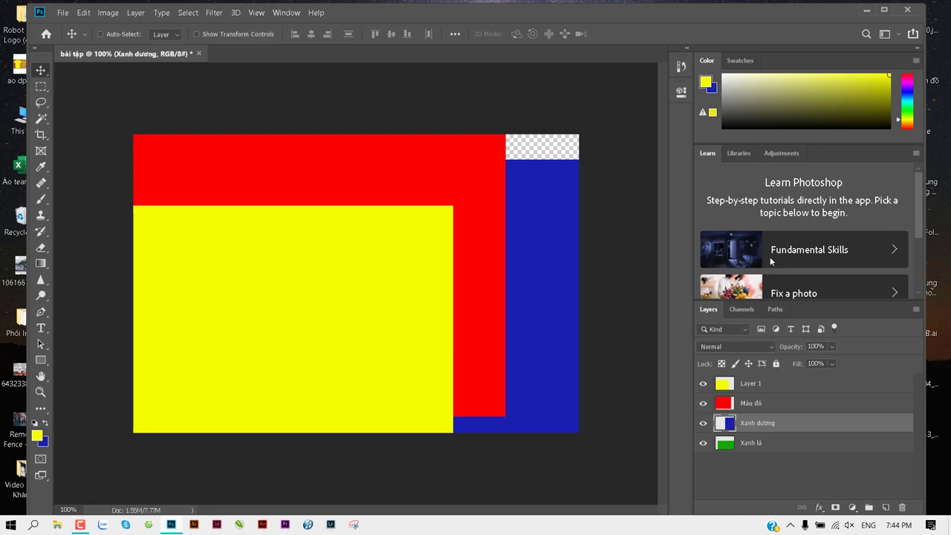
pyautogui.click(765, 445)
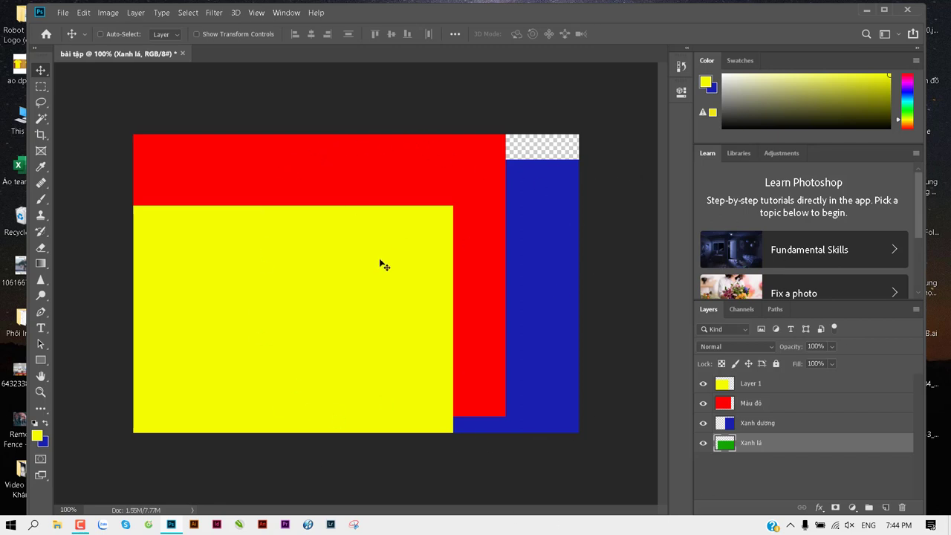
pyautogui.click(377, 214)
pyautogui.press('ctrl')
pyautogui.hotkey('ctrl', ']')
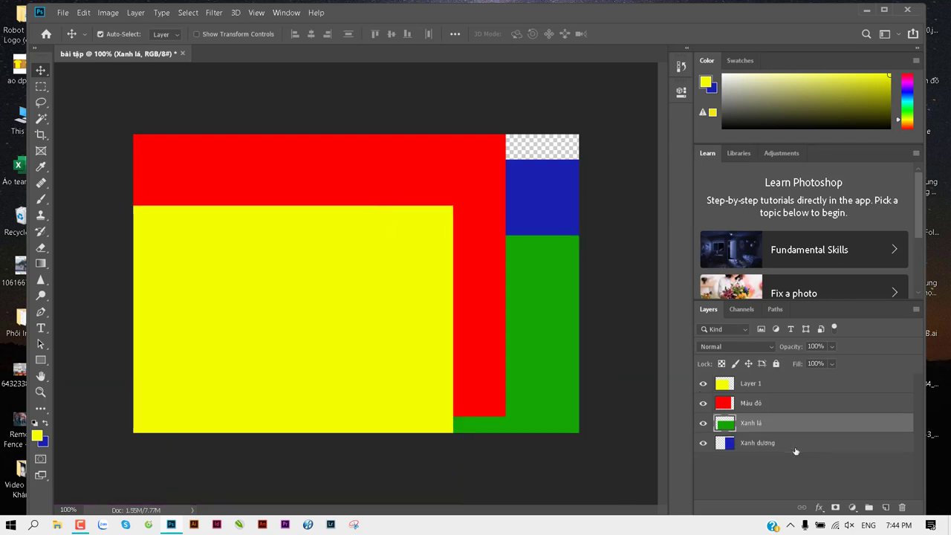
pyautogui.hotkey('ctrl', ']')
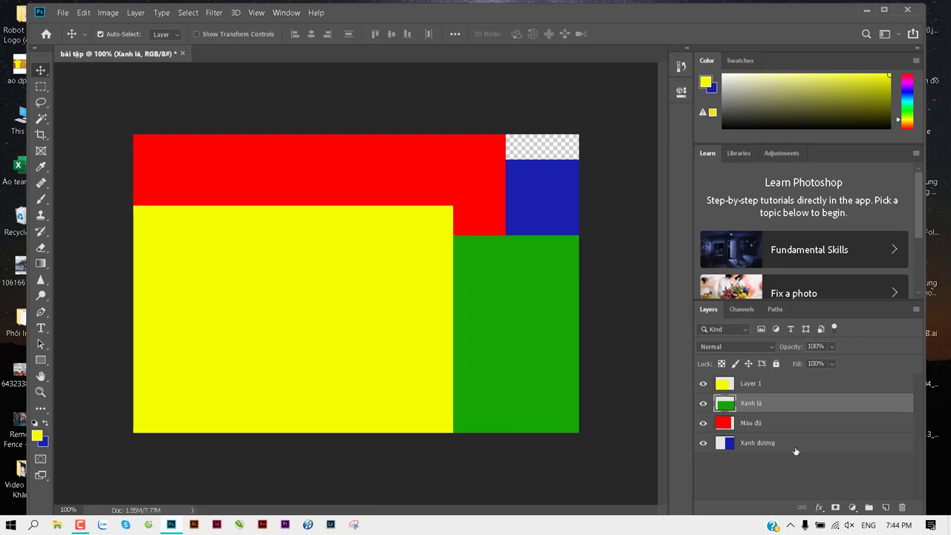
pyautogui.hotkey('ctrl', ']')
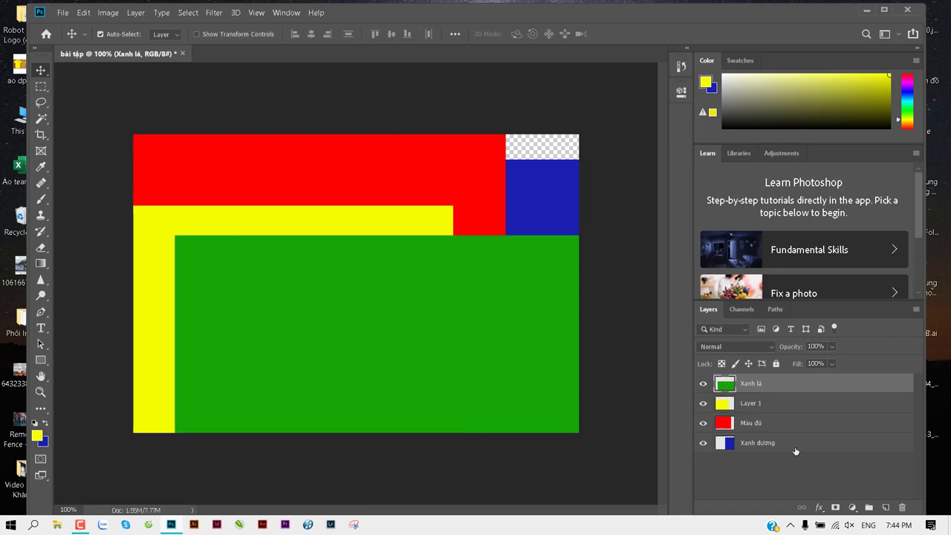
pyautogui.press('ctrl')
pyautogui.hotkey('ctrl', '[')
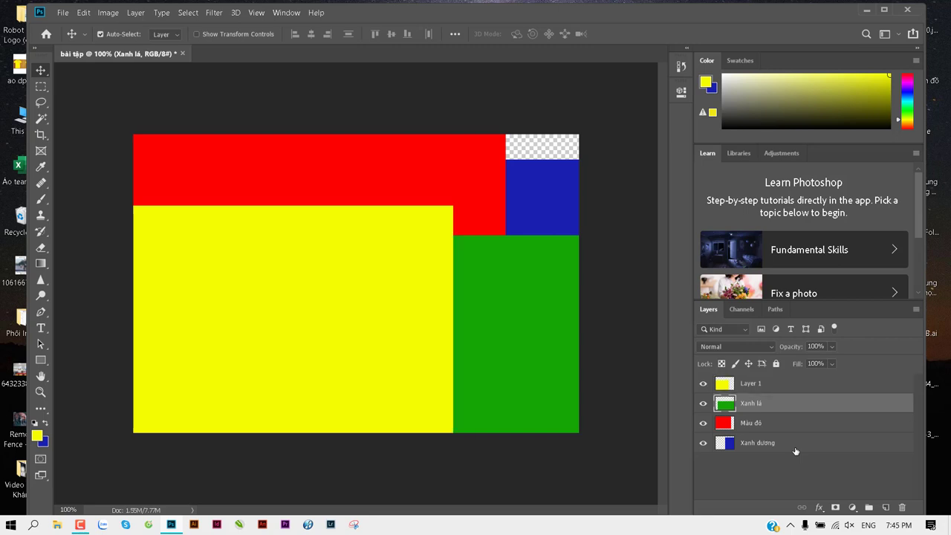
pyautogui.press('ctrl')
# Step: Send Layer 1 below Xanh lá and bring Xanh dương to the top with Ctrl+Shift+]
pyautogui.click(767, 385)
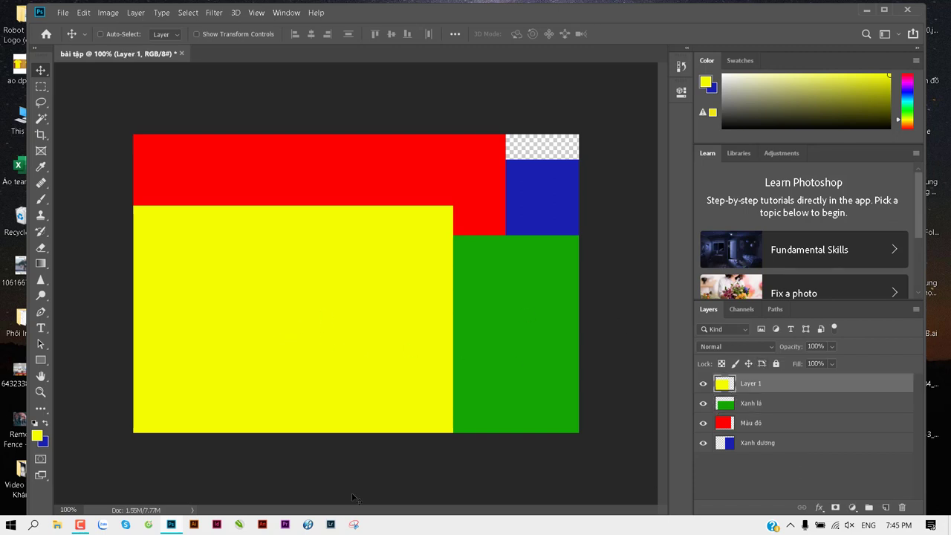
pyautogui.press('ctrl')
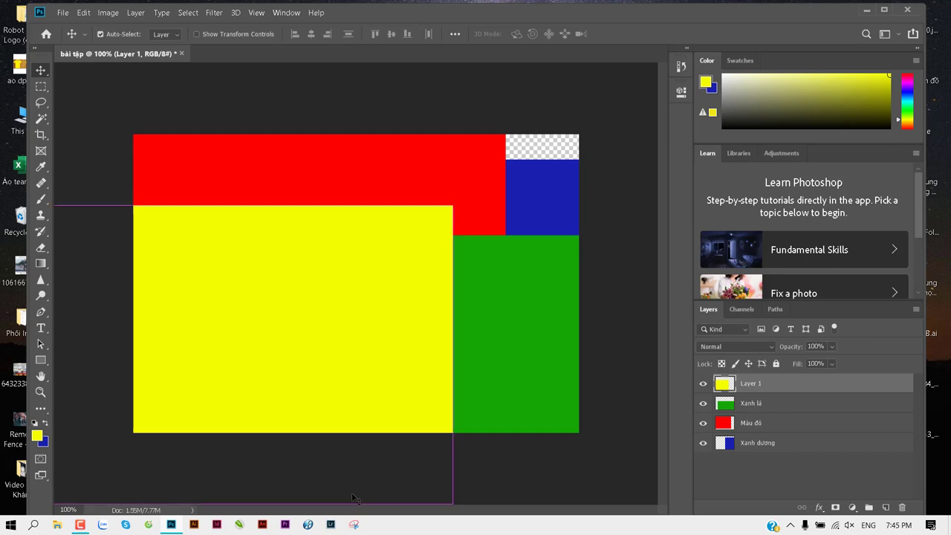
pyautogui.hotkey('ctrl', '[')
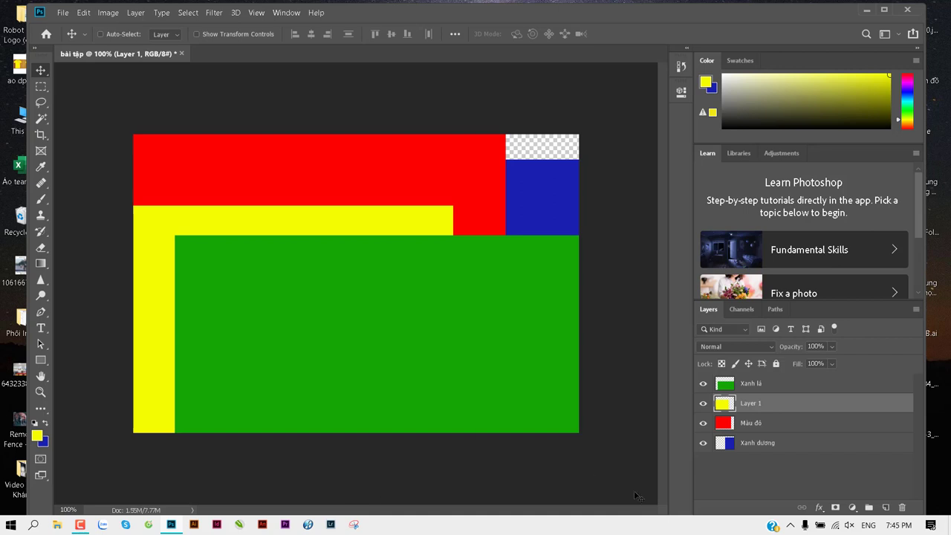
pyautogui.click(746, 445)
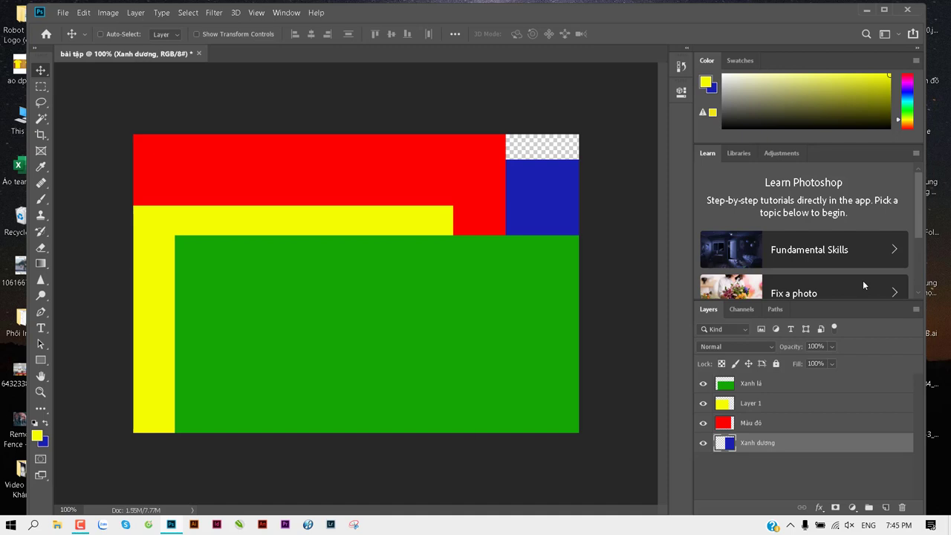
pyautogui.press('ctrl')
pyautogui.hotkey('ctrl', 'shift', ']')
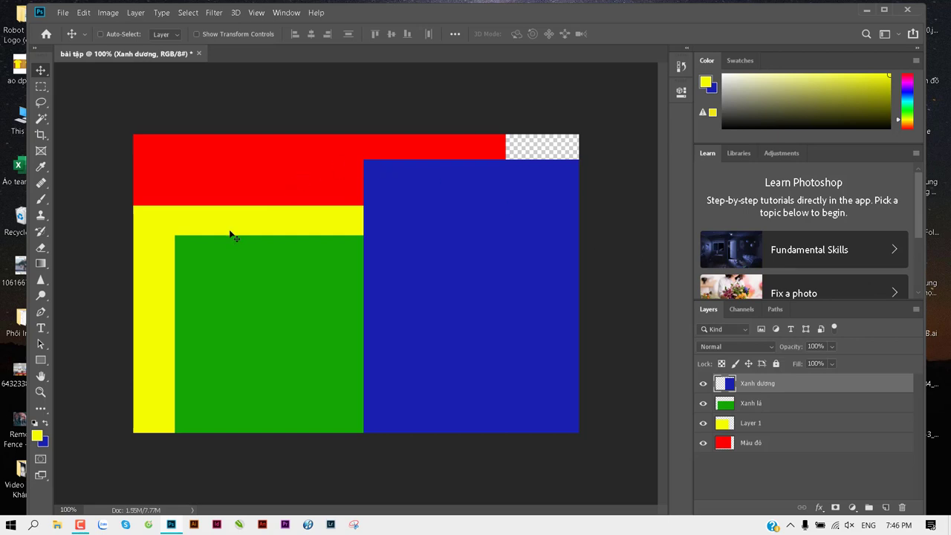
# Step: Bring Màu đỏ to the top, then send it to the bottom of the stack
pyautogui.click(757, 443)
pyautogui.press('ctrl')
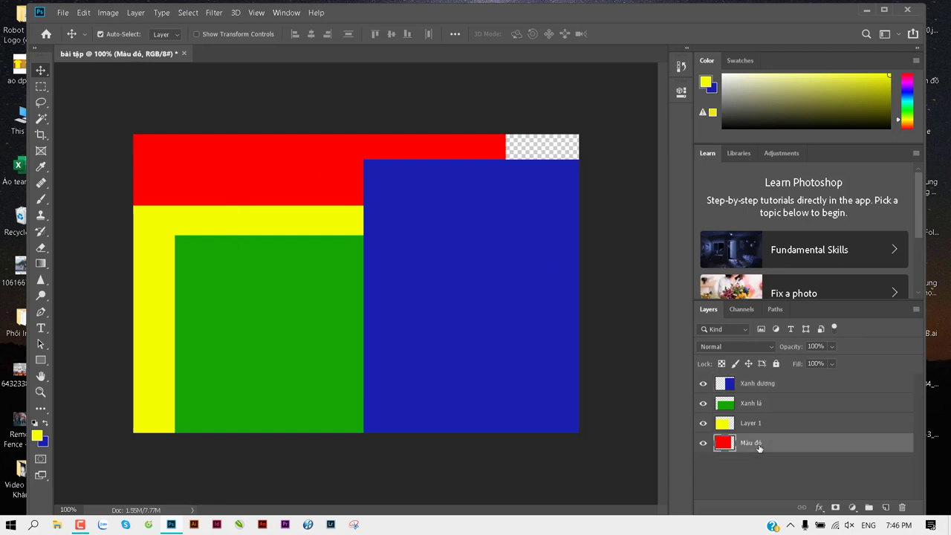
pyautogui.hotkey('ctrl', 'shift', ']')
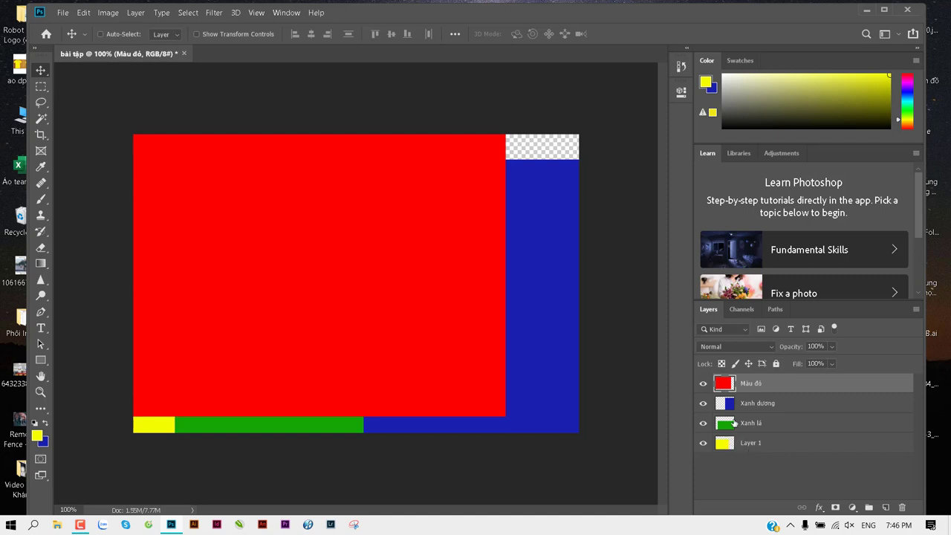
pyautogui.press('ctrl')
pyautogui.hotkey('ctrl', 'shift', '[')
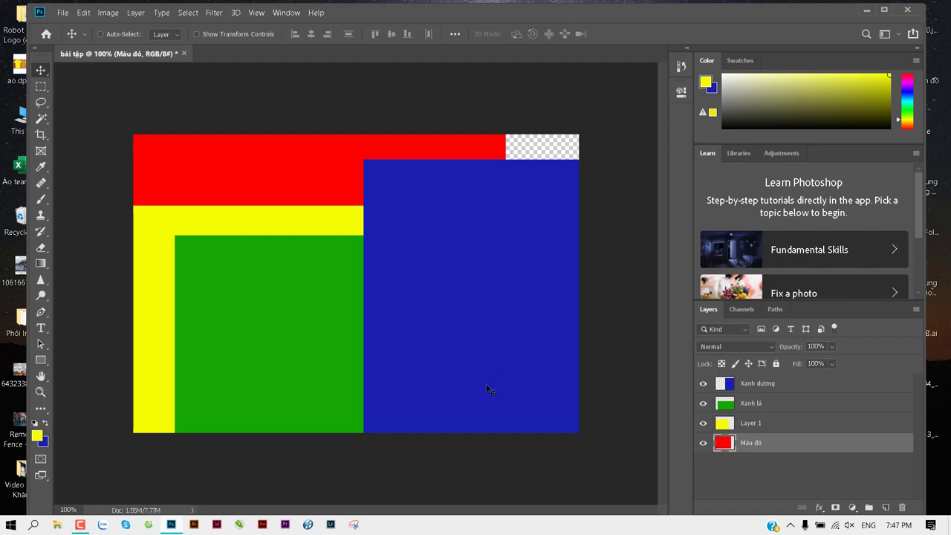
# Step: Move the blue, green, yellow and red rectangles so they tile the canvas
pyautogui.click(756, 391)
pyautogui.moveTo(535, 307)
pyautogui.mouseDown()
pyautogui.moveTo(395, 401)
pyautogui.moveTo(475, 348)
pyautogui.mouseUp()
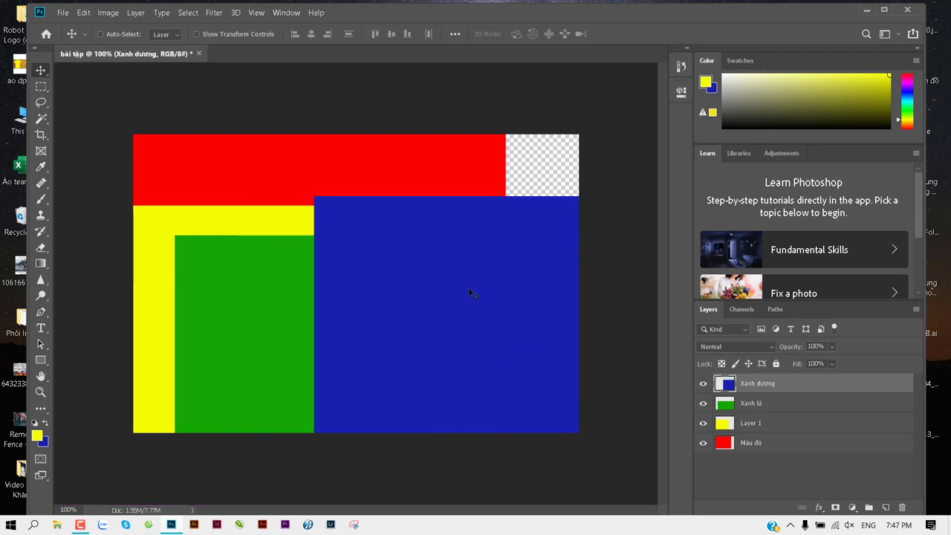
pyautogui.click(802, 410)
pyautogui.moveTo(220, 306)
pyautogui.mouseDown()
pyautogui.moveTo(221, 323)
pyautogui.moveTo(237, 286)
pyautogui.moveTo(178, 304)
pyautogui.mouseUp()
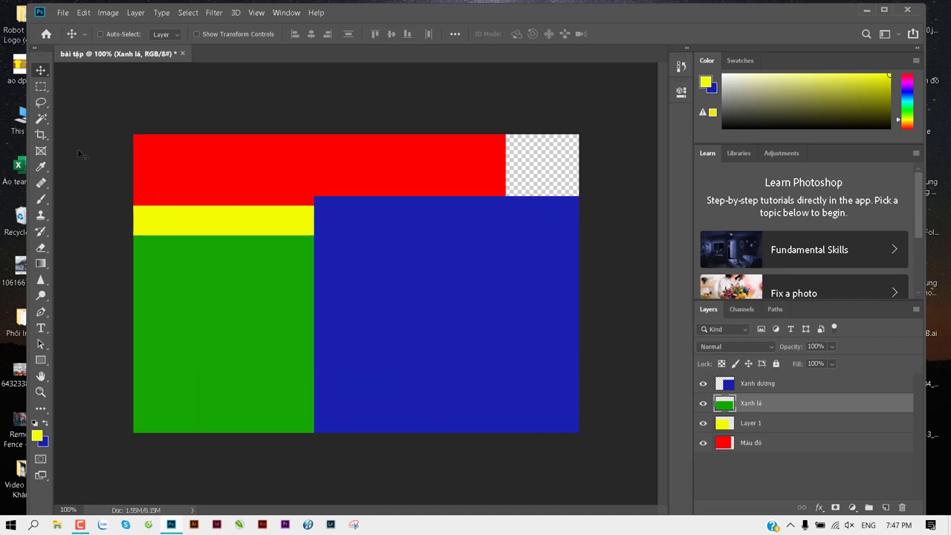
pyautogui.click(754, 423)
pyautogui.moveTo(227, 221); pyautogui.dragTo(249, 155)
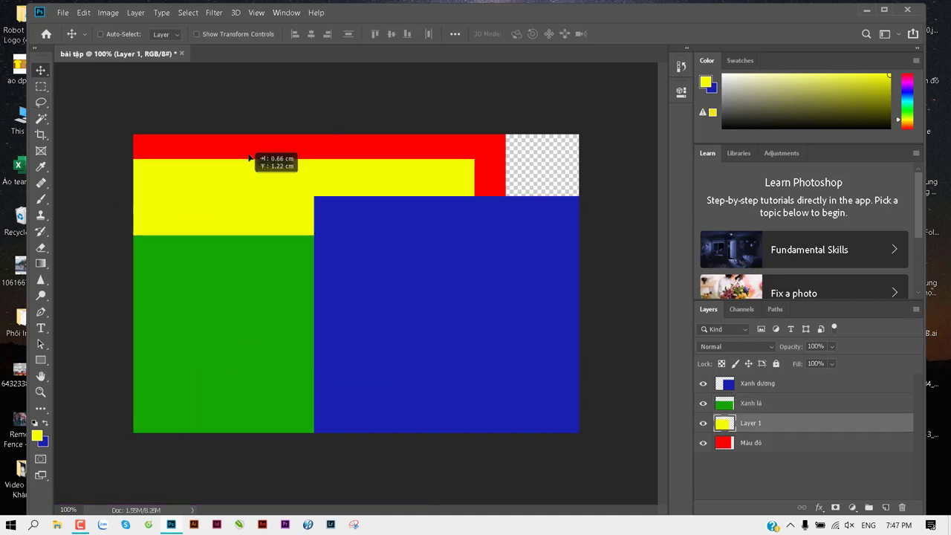
pyautogui.click(766, 448)
pyautogui.moveTo(517, 135)
pyautogui.mouseDown()
pyautogui.moveTo(529, 174)
pyautogui.moveTo(559, 187)
pyautogui.mouseUp()
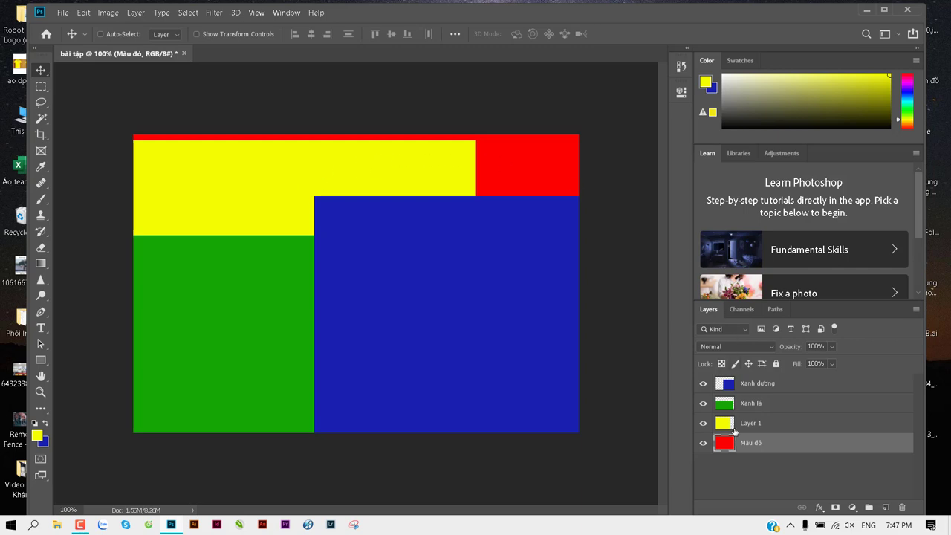
# Step: Raise the green Xanh lá rectangle so its top meets the yellow strip
pyautogui.click(769, 405)
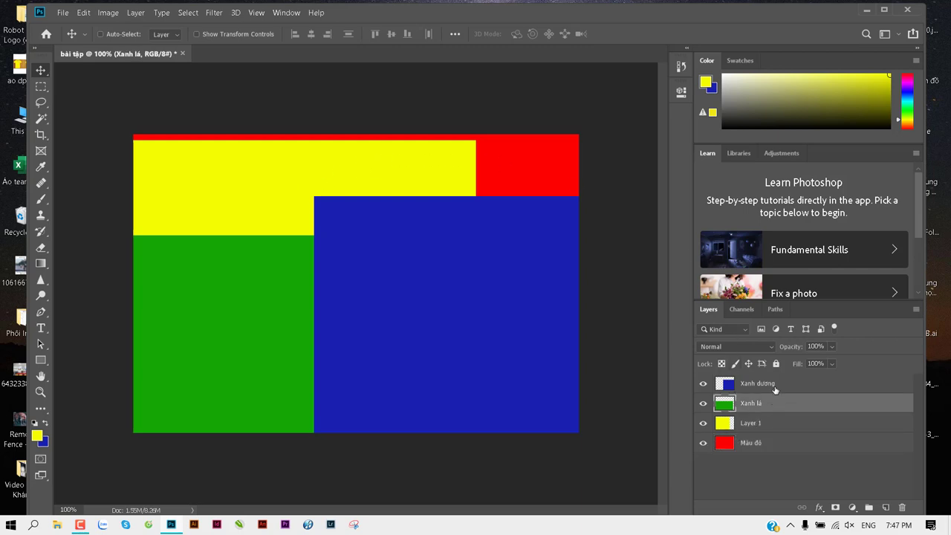
pyautogui.click(775, 386)
pyautogui.click(759, 404)
pyautogui.moveTo(156, 290); pyautogui.dragTo(156, 251)
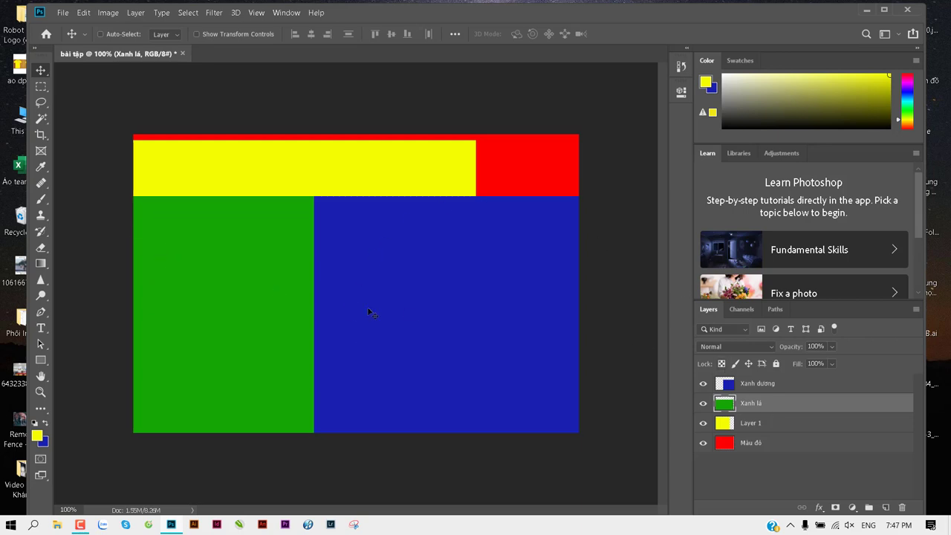
pyautogui.click(727, 422)
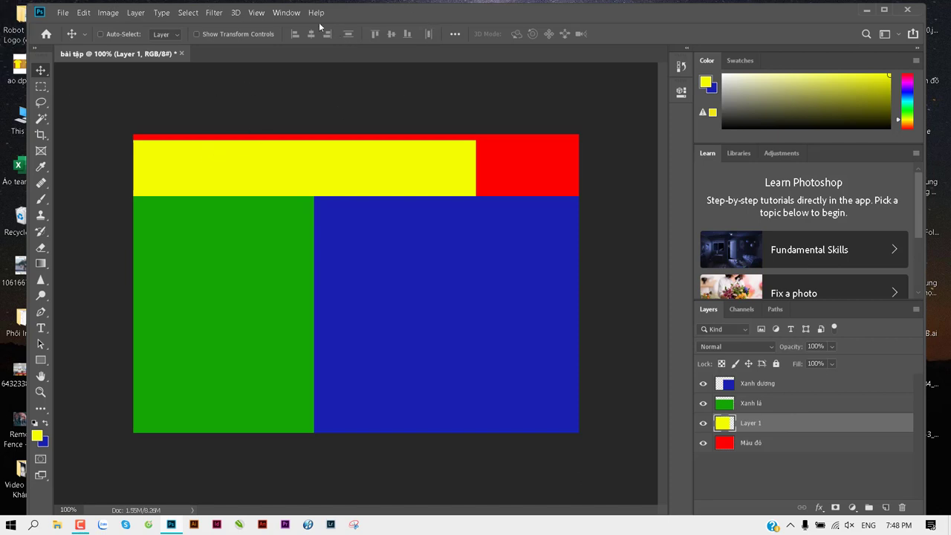
# Step: Turn on Auto-Select for the Move tool and switch to the Essentials workspace
pyautogui.click(100, 34)
pyautogui.click(900, 36)
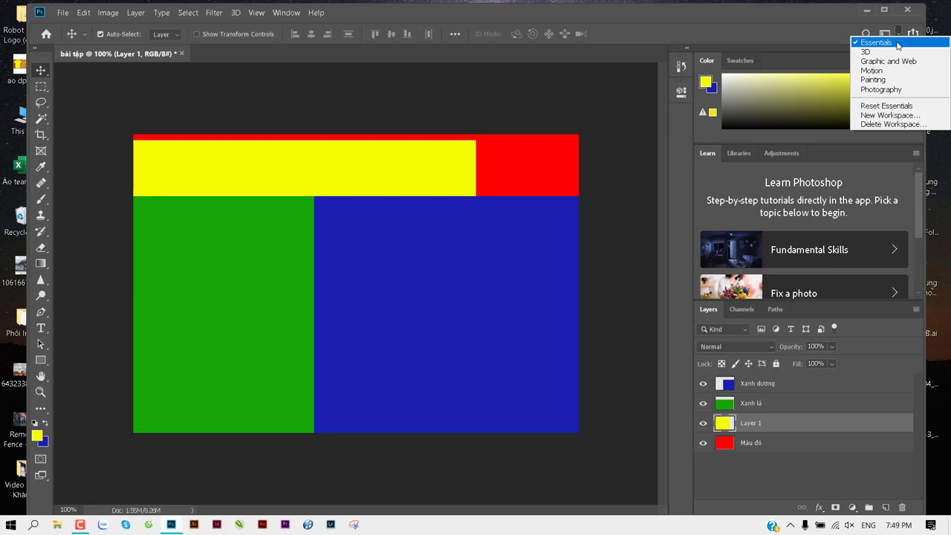
pyautogui.click(897, 46)
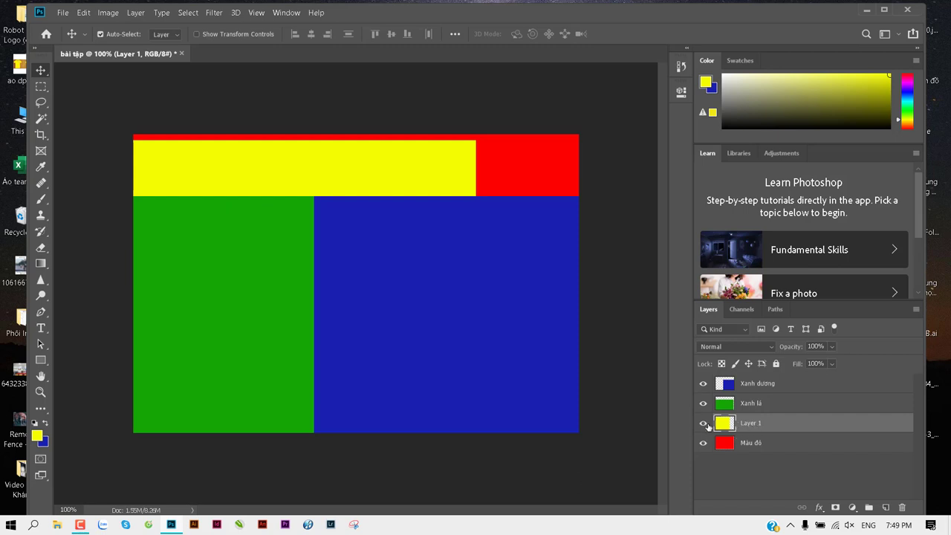
# Step: Drag the yellow, blue, green and red rectangles on the canvas into a staggered overlapping layout
pyautogui.click(232, 250)
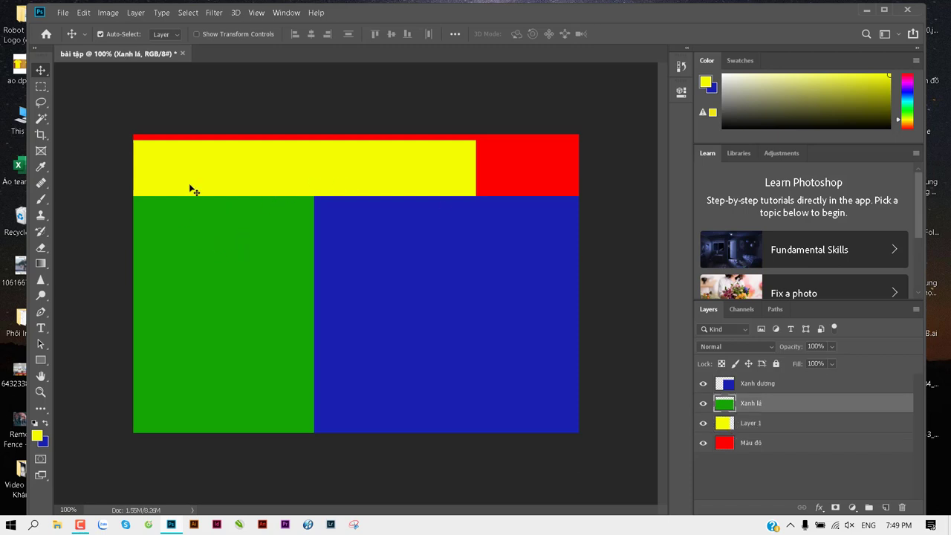
pyautogui.click(453, 260)
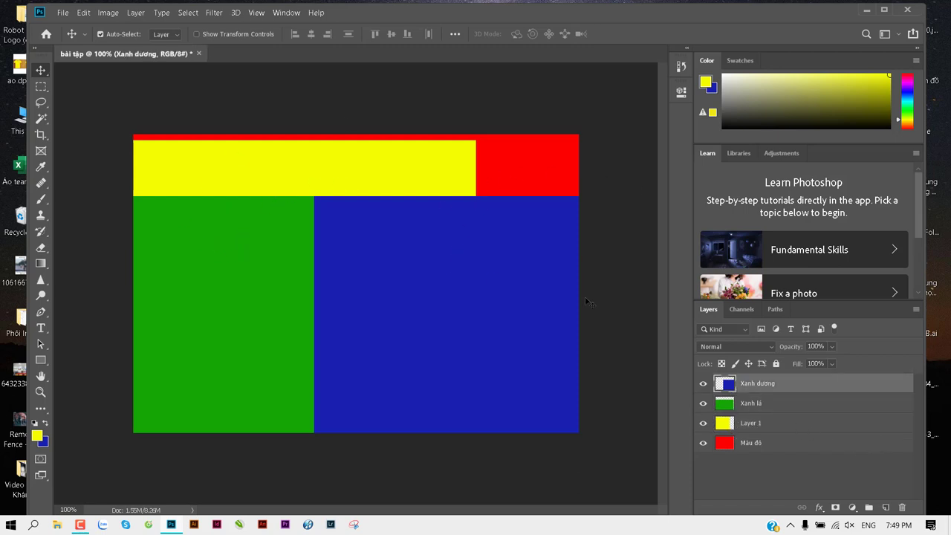
pyautogui.click(555, 172)
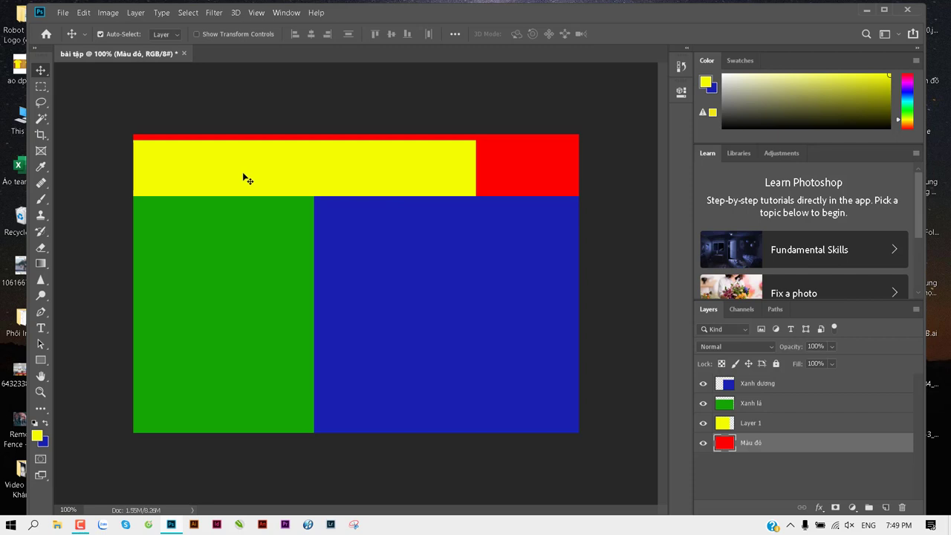
pyautogui.moveTo(247, 179); pyautogui.dragTo(347, 166)
pyautogui.moveTo(482, 278)
pyautogui.mouseDown()
pyautogui.moveTo(409, 342)
pyautogui.moveTo(412, 361)
pyautogui.mouseUp()
pyautogui.moveTo(495, 239); pyautogui.dragTo(356, 245)
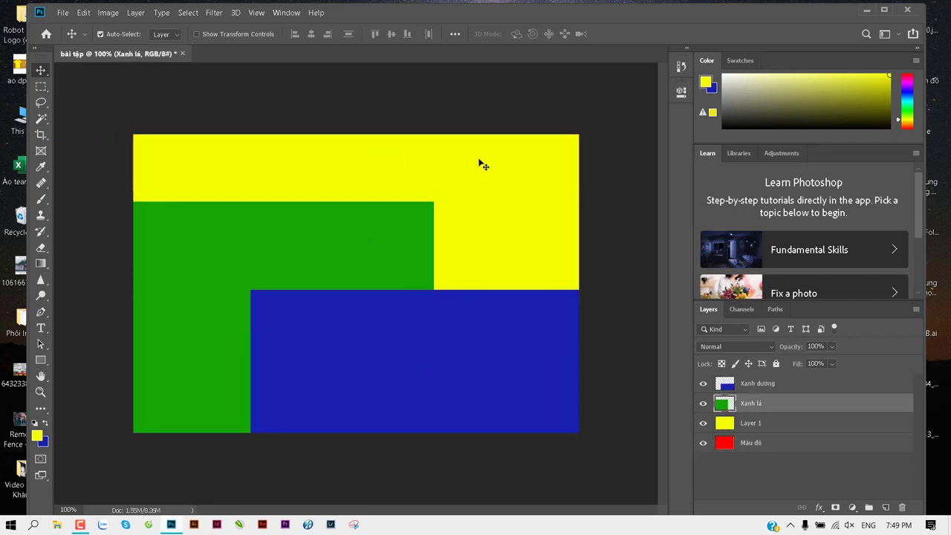
pyautogui.moveTo(481, 165); pyautogui.dragTo(289, 186)
pyautogui.moveTo(475, 205)
pyautogui.mouseDown()
pyautogui.moveTo(561, 275)
pyautogui.moveTo(526, 177)
pyautogui.mouseUp()
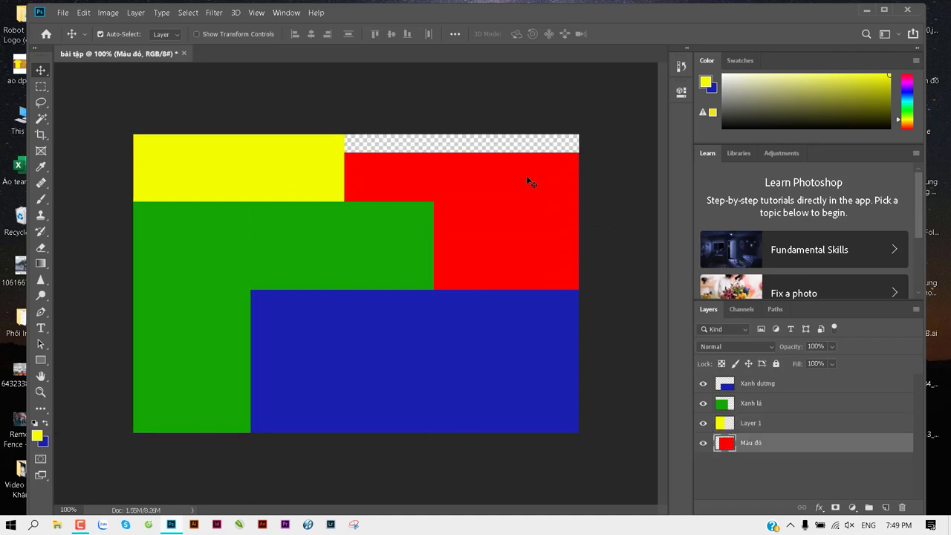
pyautogui.moveTo(403, 221); pyautogui.dragTo(451, 236)
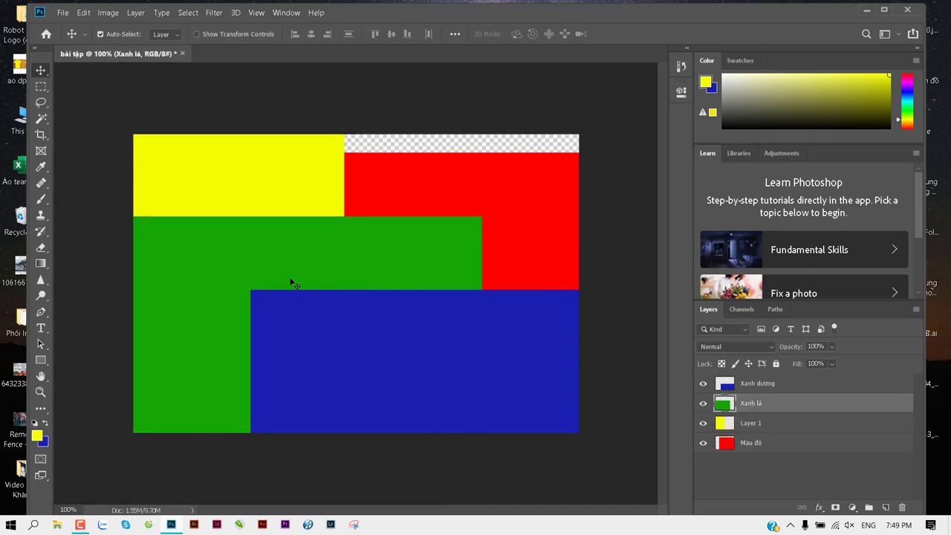
pyautogui.moveTo(262, 195); pyautogui.dragTo(299, 187)
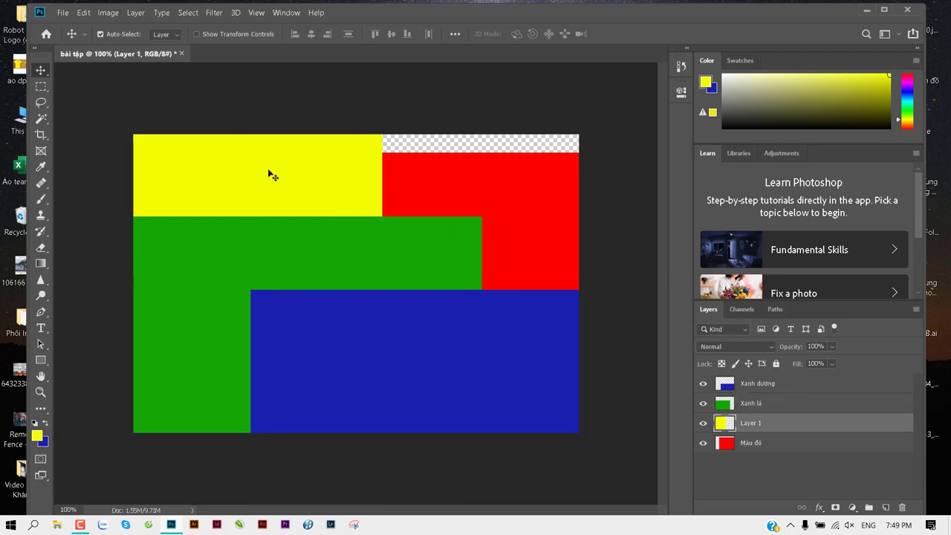
pyautogui.moveTo(259, 249); pyautogui.dragTo(279, 232)
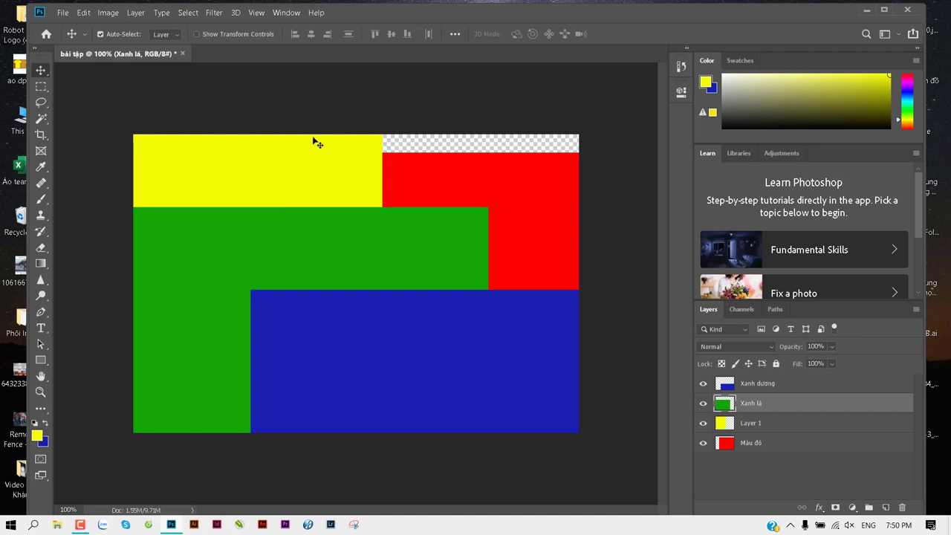
# Step: Turn off Auto-Select and list the layers stacked under the green area
pyautogui.click(100, 35)
pyautogui.rightClick(276, 236)
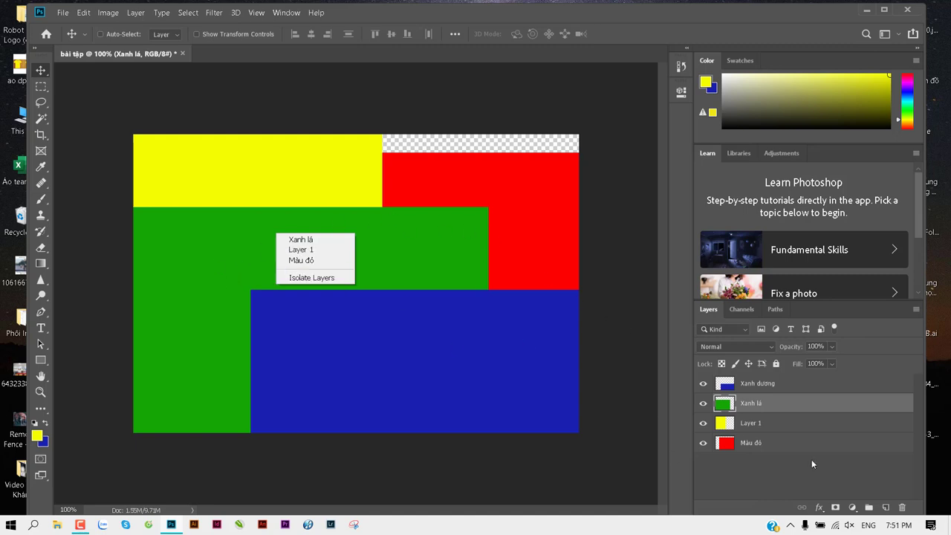
# Step: Rename Layer 1 to 'Màu vàng'
pyautogui.click(750, 425)
pyautogui.click(750, 426)
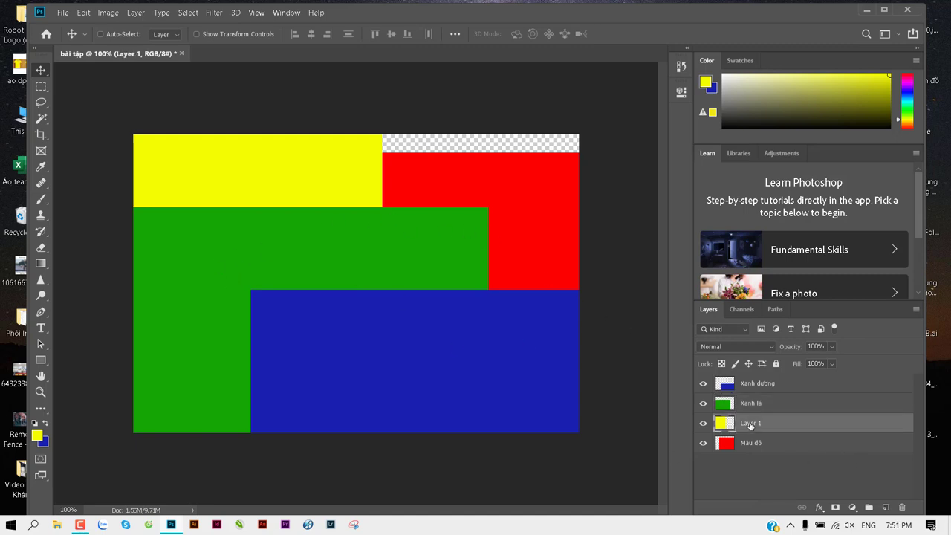
pyautogui.doubleClick(750, 424)
pyautogui.write('Màu vàng')
pyautogui.press('Return')
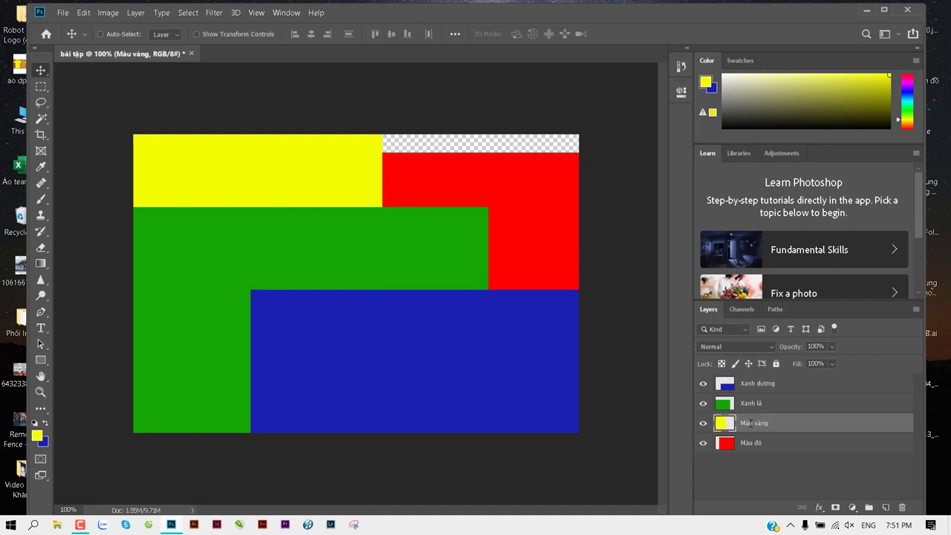
# Step: Pick Màu đỏ from the canvas layer menu and move the red rectangle up
pyautogui.rightClick(290, 165)
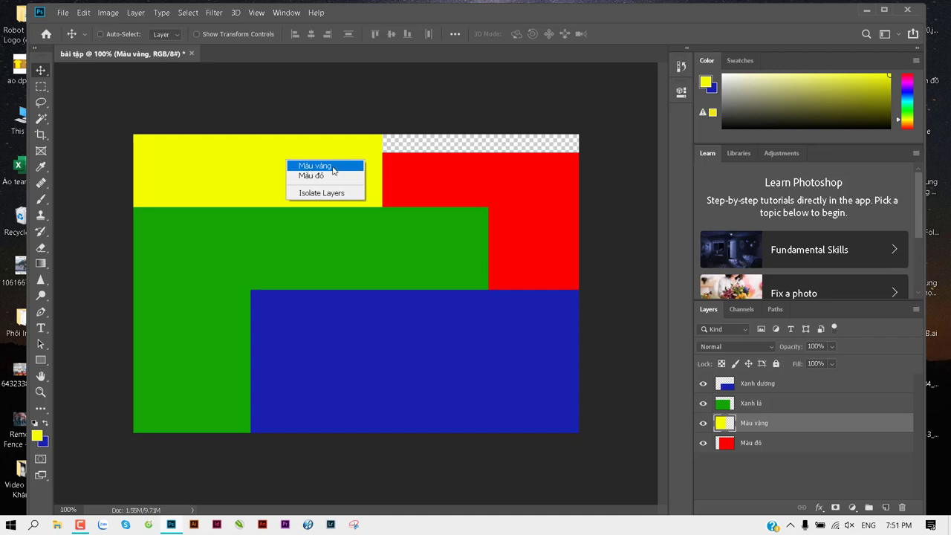
pyautogui.click(333, 167)
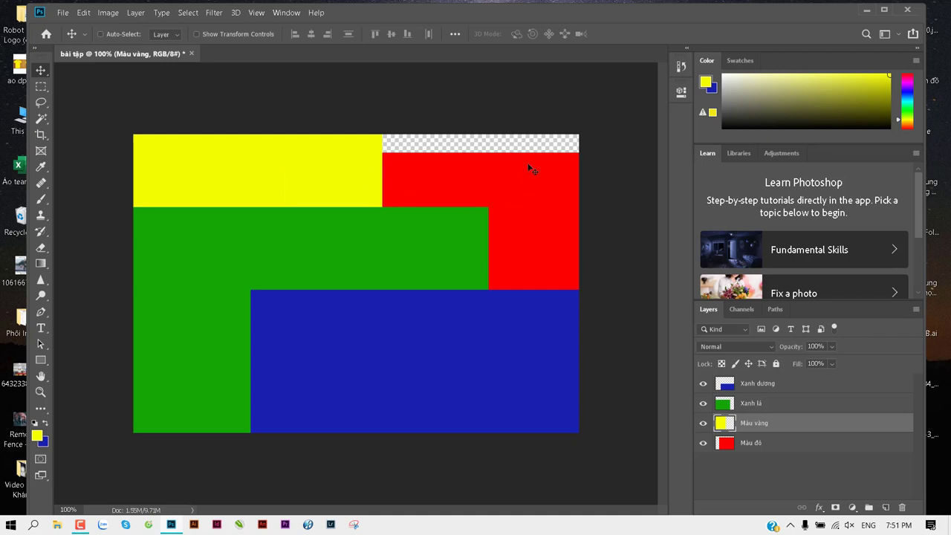
pyautogui.rightClick(428, 176)
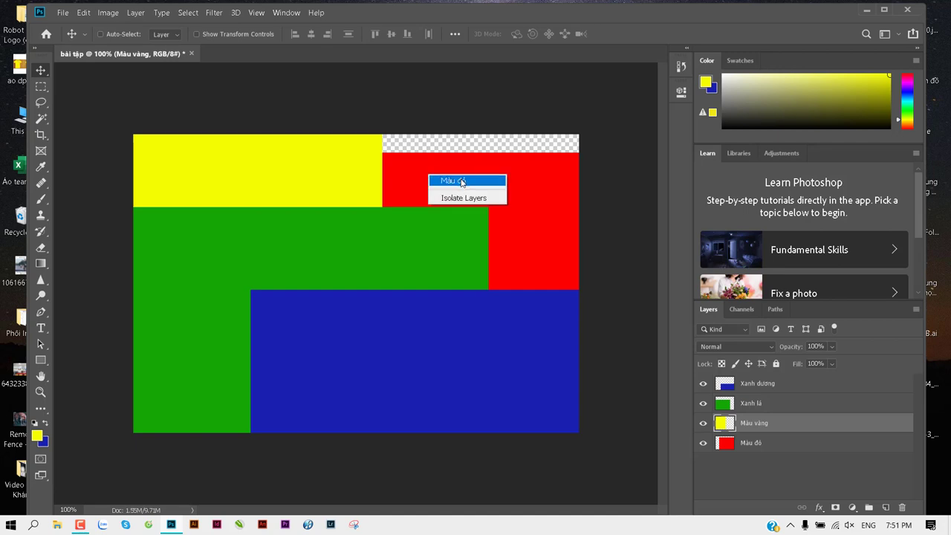
pyautogui.click(460, 181)
pyautogui.moveTo(467, 170); pyautogui.dragTo(338, 202)
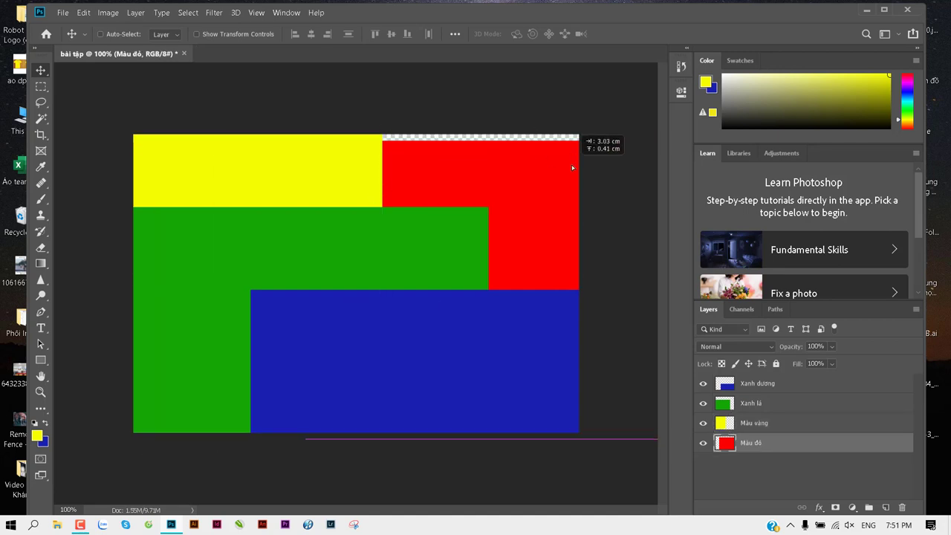
# Step: Move the green rectangle up, then shift the blue rectangle up-left over the green
pyautogui.rightClick(300, 234)
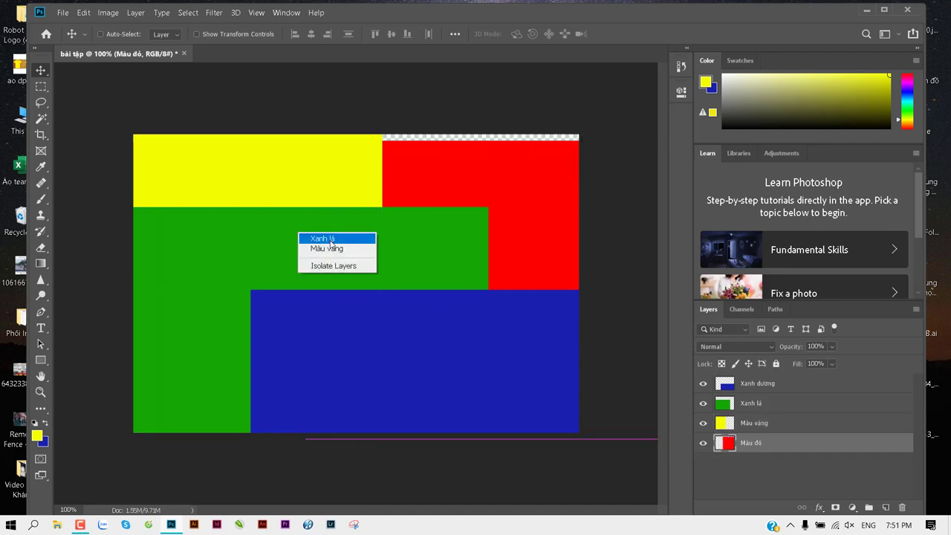
pyautogui.click(327, 238)
pyautogui.moveTo(365, 246); pyautogui.dragTo(365, 205)
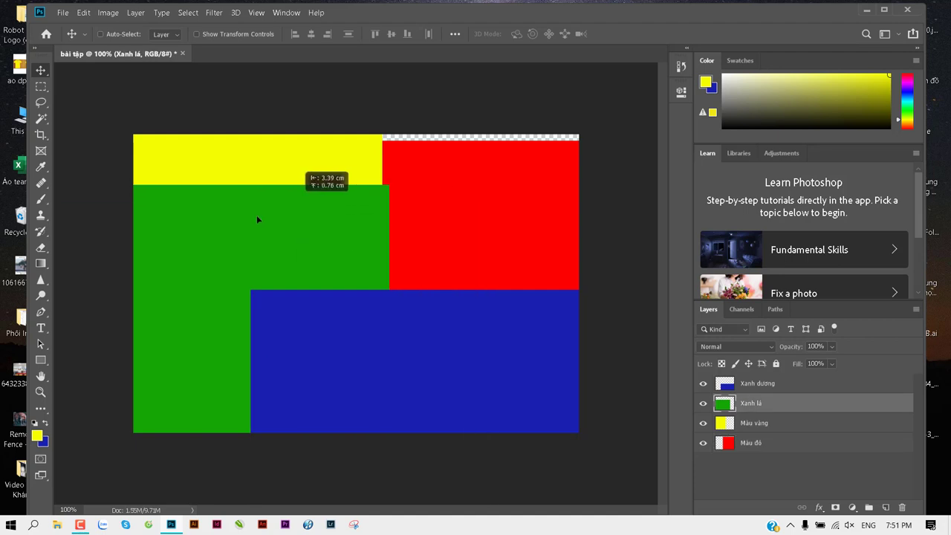
pyautogui.rightClick(351, 305)
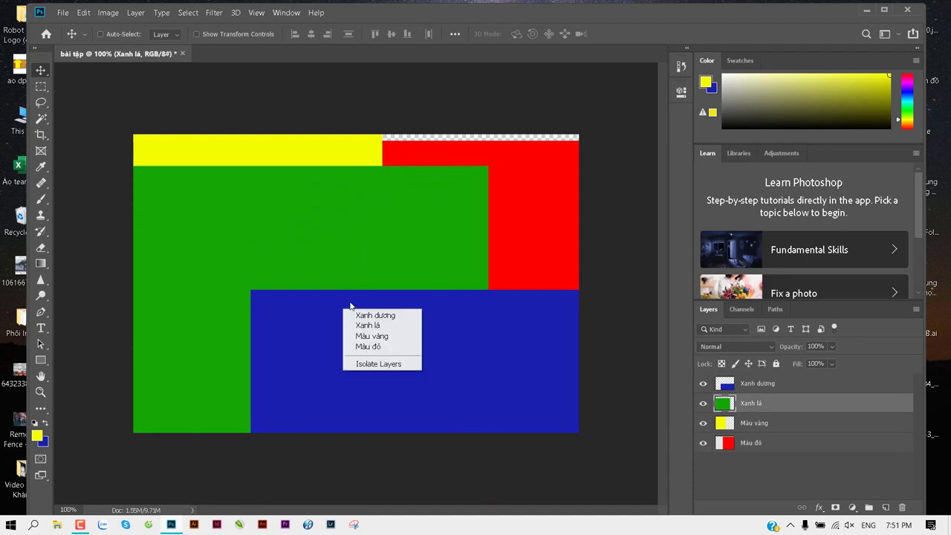
pyautogui.click(388, 318)
pyautogui.moveTo(402, 343)
pyautogui.mouseDown()
pyautogui.moveTo(417, 293)
pyautogui.moveTo(316, 285)
pyautogui.moveTo(469, 318)
pyautogui.moveTo(354, 276)
pyautogui.moveTo(372, 281)
pyautogui.moveTo(378, 270)
pyautogui.moveTo(362, 279)
pyautogui.moveTo(369, 274)
pyautogui.mouseUp()
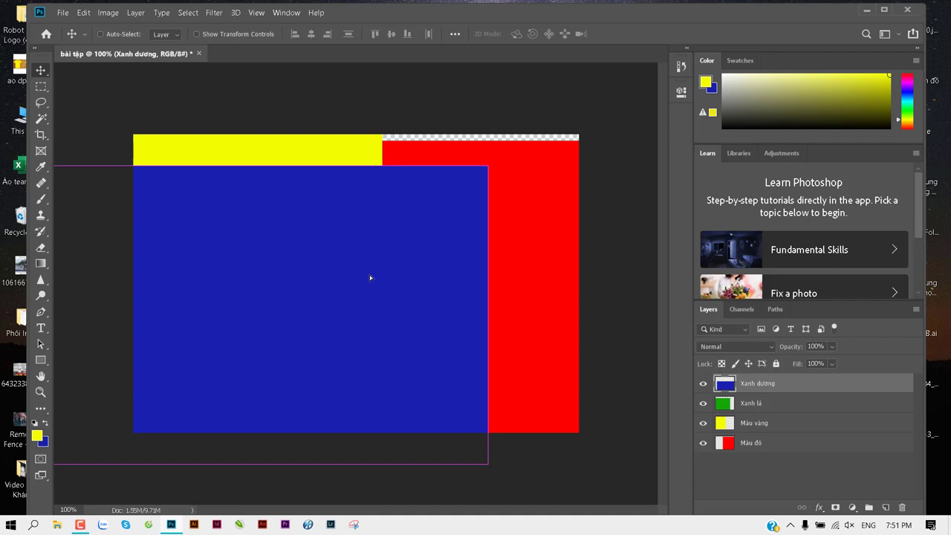
pyautogui.rightClick(316, 275)
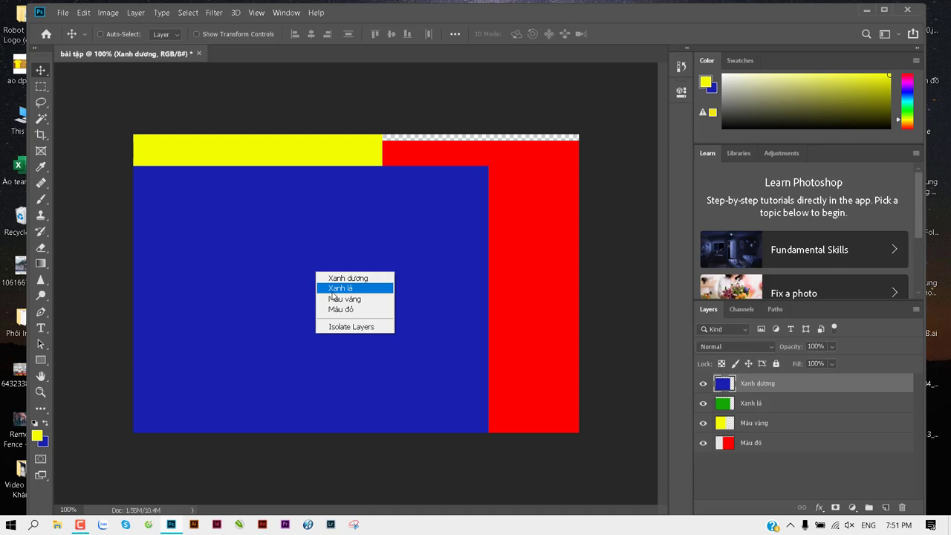
# Step: Bring the green Xanh lá rectangle out from behind the blue block
pyautogui.click(340, 288)
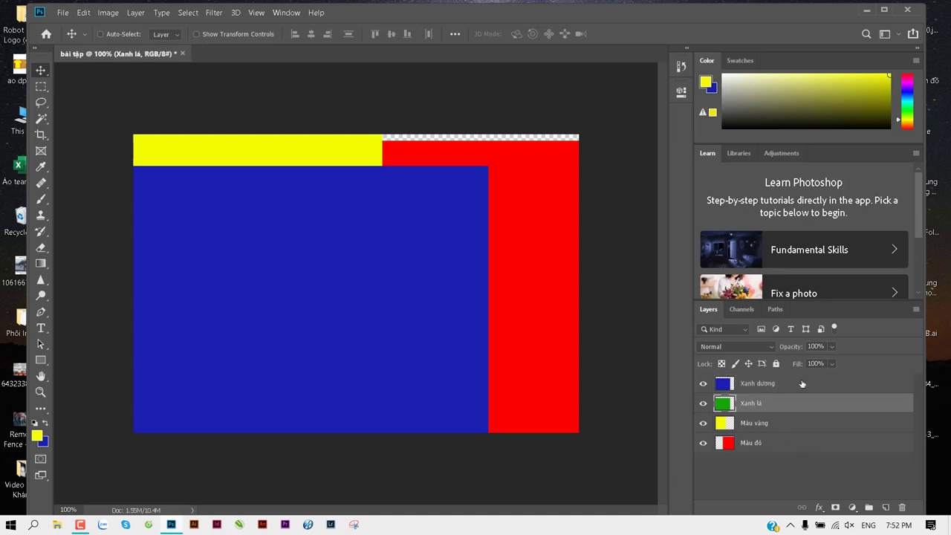
pyautogui.moveTo(468, 285)
pyautogui.mouseDown()
pyautogui.moveTo(529, 329)
pyautogui.moveTo(512, 255)
pyautogui.moveTo(524, 257)
pyautogui.mouseUp()
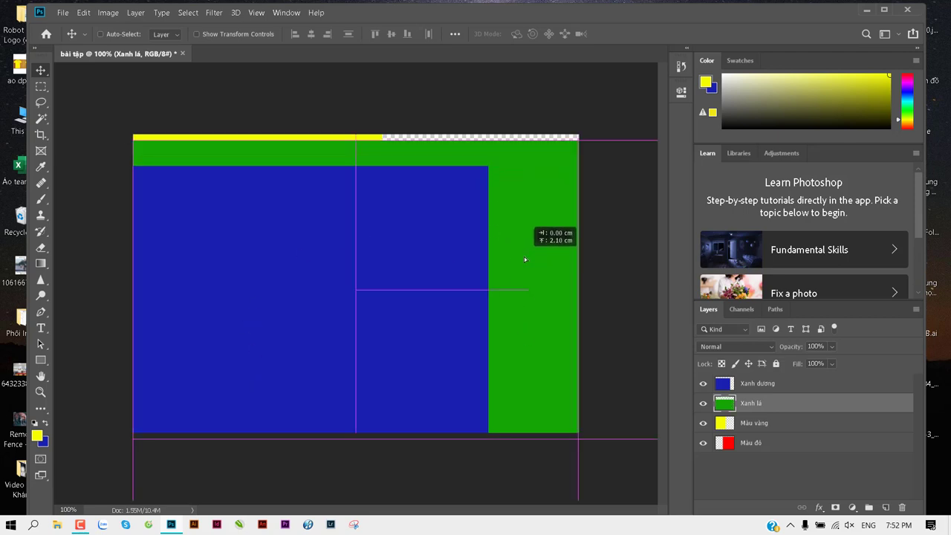
pyautogui.rightClick(462, 180)
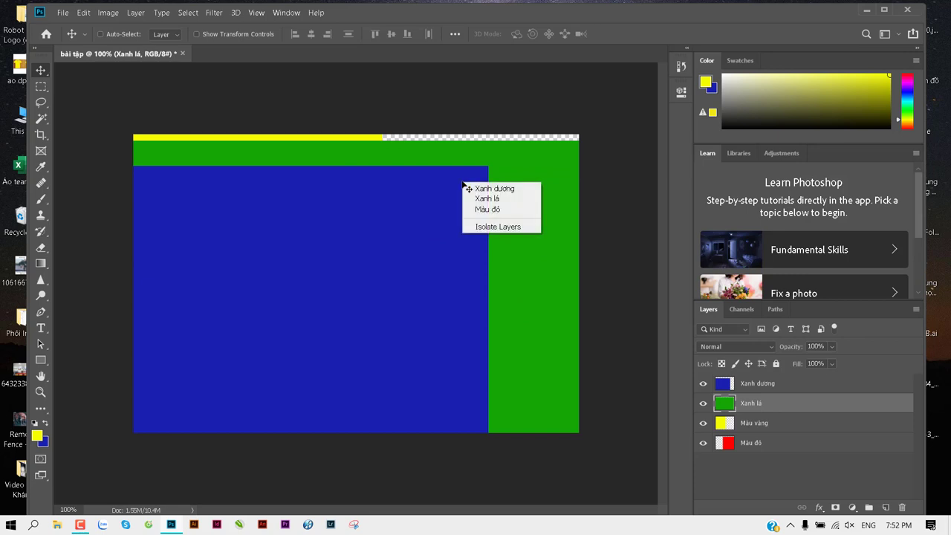
pyautogui.rightClick(181, 191)
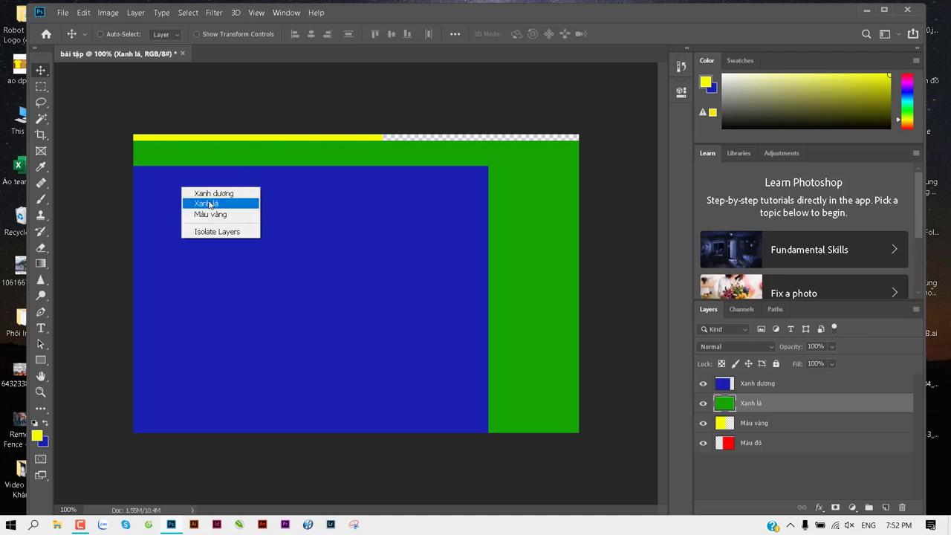
# Step: Move the red Màu đỏ rectangle to the top edge and the green one beneath it
pyautogui.rightClick(455, 183)
pyautogui.click(494, 212)
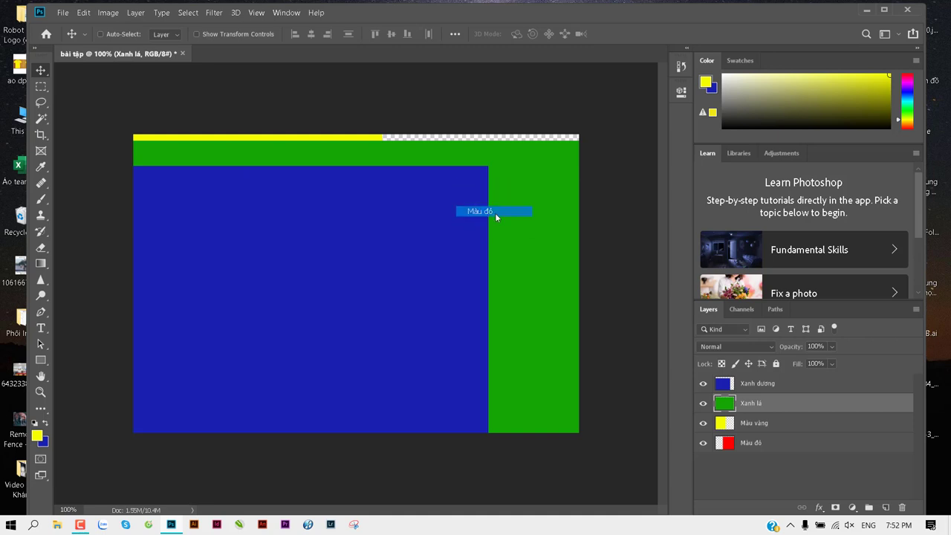
pyautogui.moveTo(496, 216); pyautogui.dragTo(517, 172)
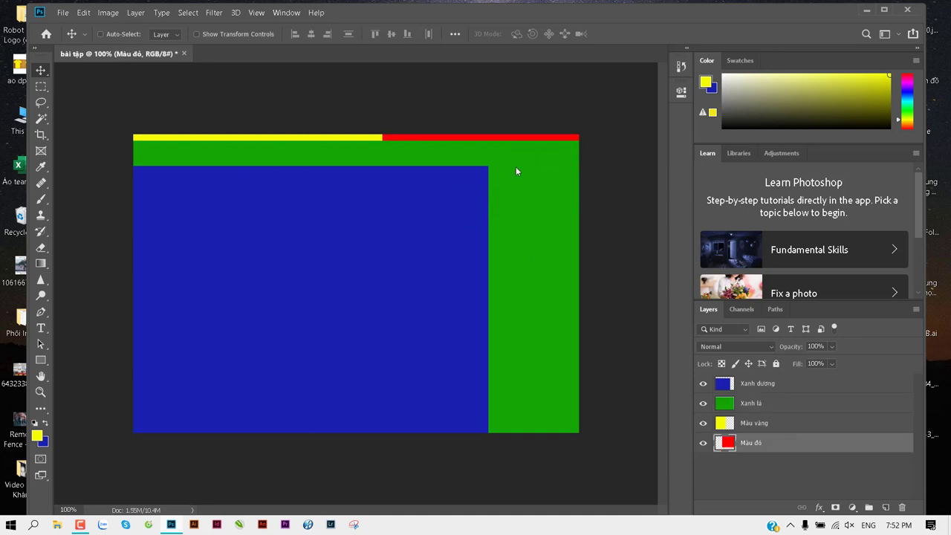
pyautogui.rightClick(515, 171)
pyautogui.click(528, 175)
pyautogui.moveTo(528, 174); pyautogui.dragTo(551, 295)
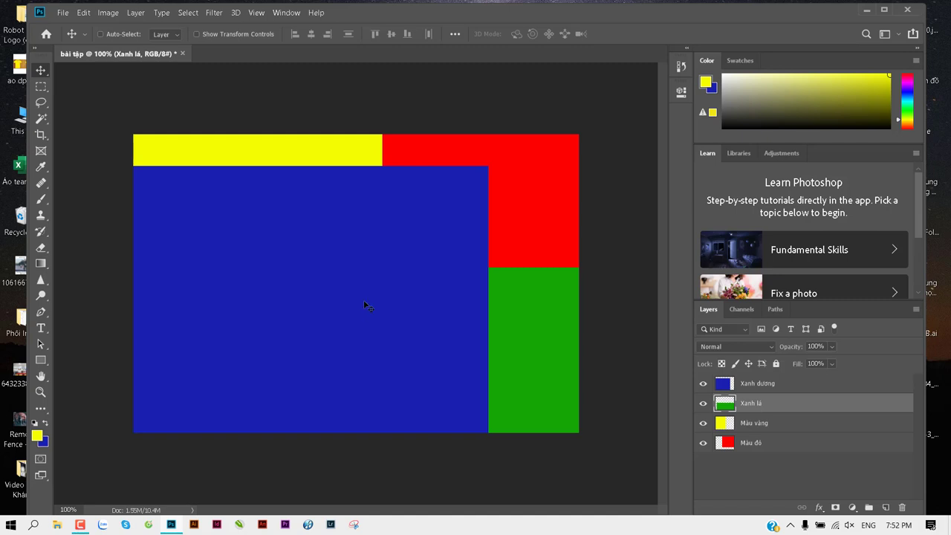
# Step: Nudge the rectangles using spacing guides until blue Xanh dương tiles the lower left, then select it
pyautogui.click(369, 230)
pyautogui.press('ctrl')
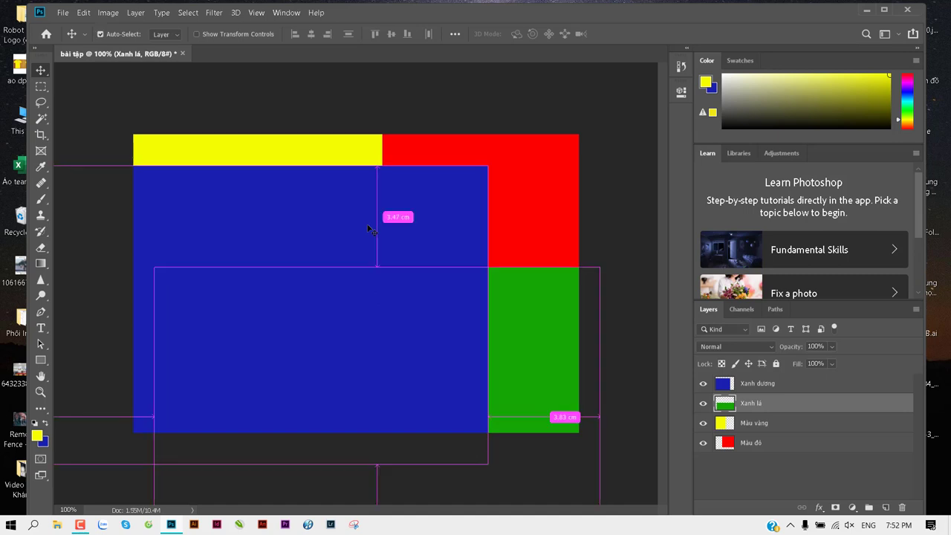
pyautogui.press('ctrl')
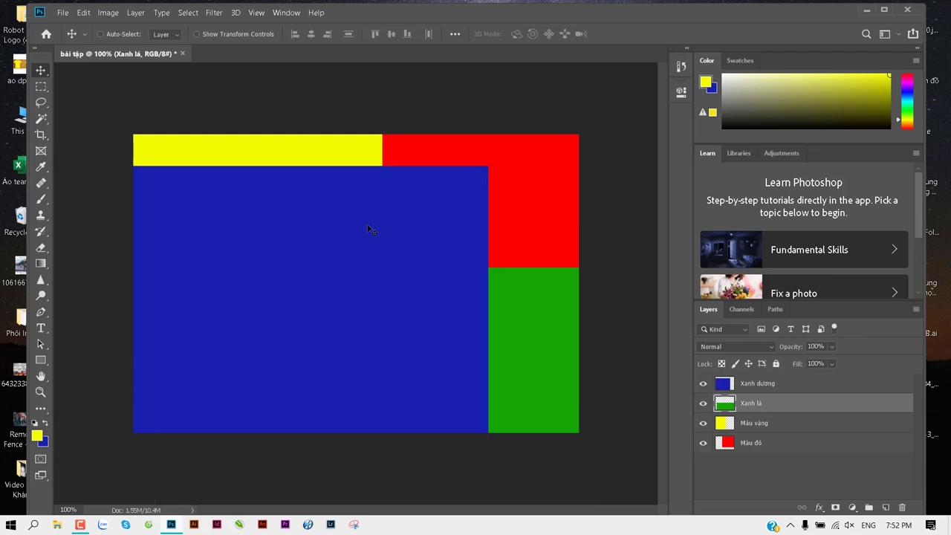
pyautogui.press('ctrl')
pyautogui.press('ctrl')
pyautogui.press('ctrl')
pyautogui.press('ctrl')
pyautogui.moveTo(312, 271); pyautogui.dragTo(319, 283)
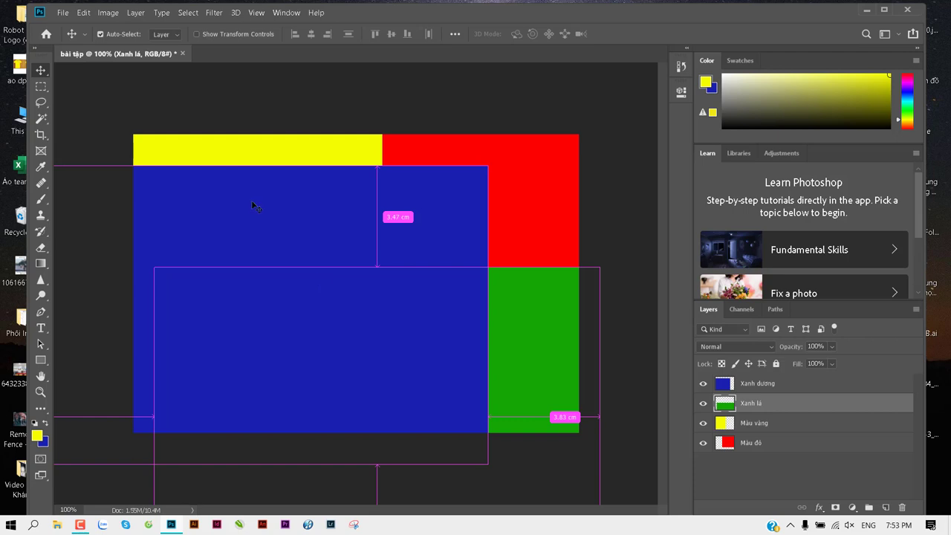
pyautogui.press('ctrl')
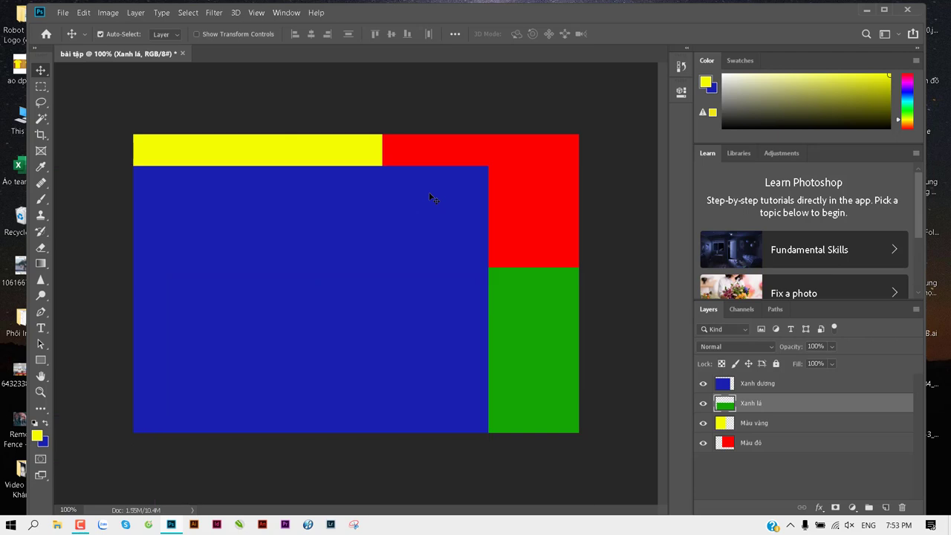
pyautogui.keyDown('ctrl'); pyautogui.click(423, 222); pyautogui.keyUp('ctrl')
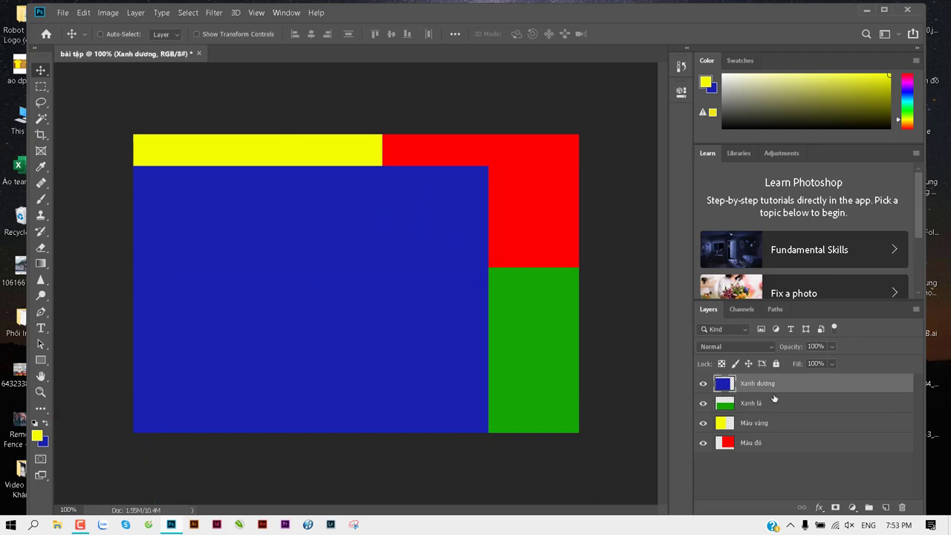
# Step: Shift red slightly down, yellow up into the upper left, and blue down-left over green
pyautogui.keyDown('ctrl'); pyautogui.click(533, 172); pyautogui.keyUp('ctrl')
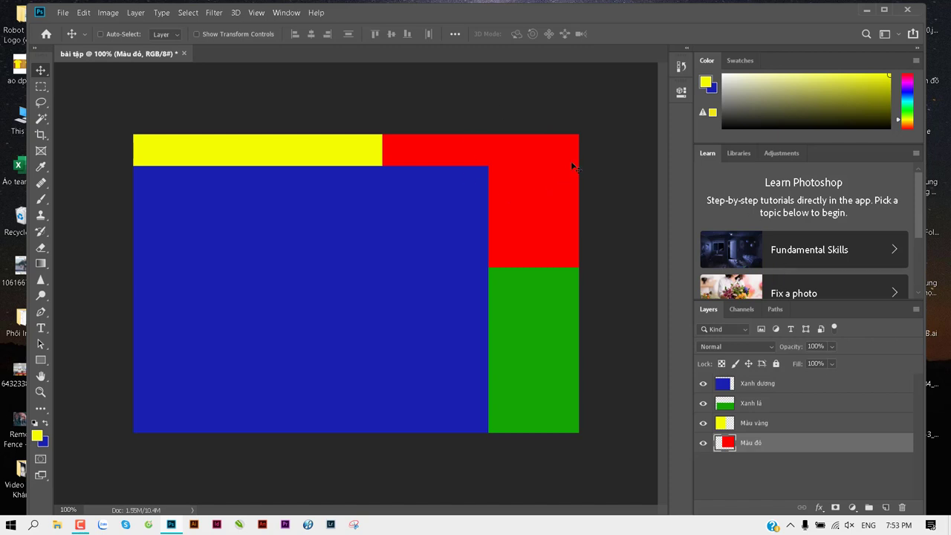
pyautogui.moveTo(573, 161); pyautogui.dragTo(534, 188)
pyautogui.keyDown('ctrl'); pyautogui.click(314, 152); pyautogui.keyUp('ctrl')
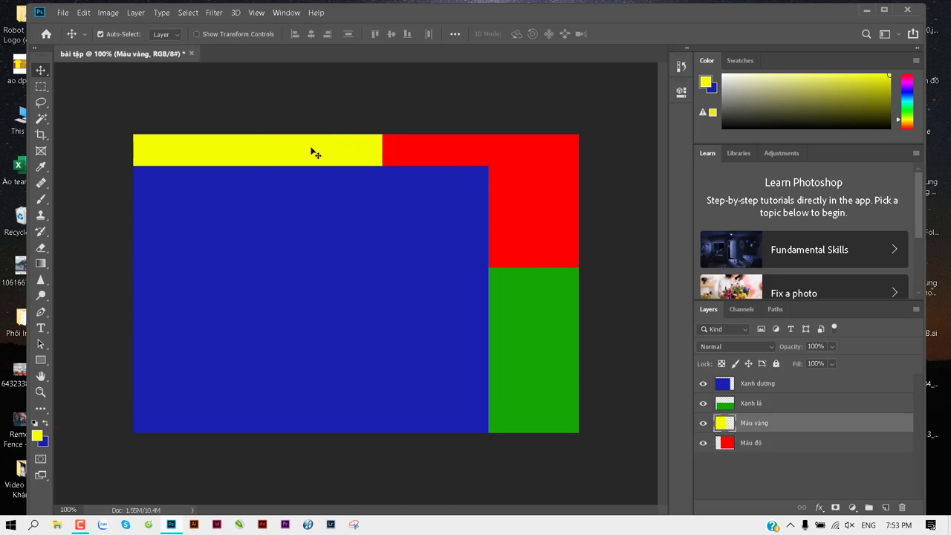
pyautogui.moveTo(315, 152)
pyautogui.mouseDown()
pyautogui.moveTo(423, 112)
pyautogui.moveTo(299, 100)
pyautogui.mouseUp()
pyautogui.moveTo(389, 179)
pyautogui.mouseDown()
pyautogui.moveTo(385, 306)
pyautogui.moveTo(364, 315)
pyautogui.mouseUp()
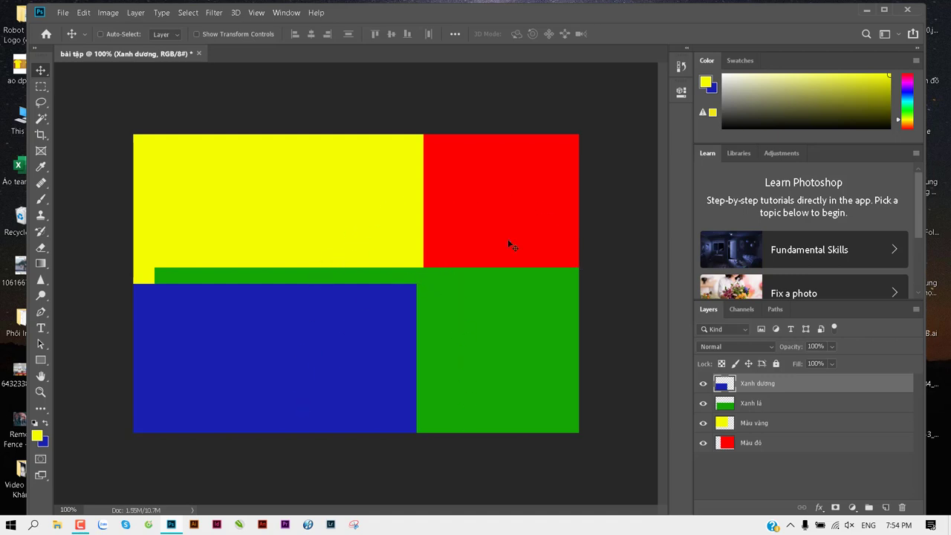
pyautogui.click(63, 12)
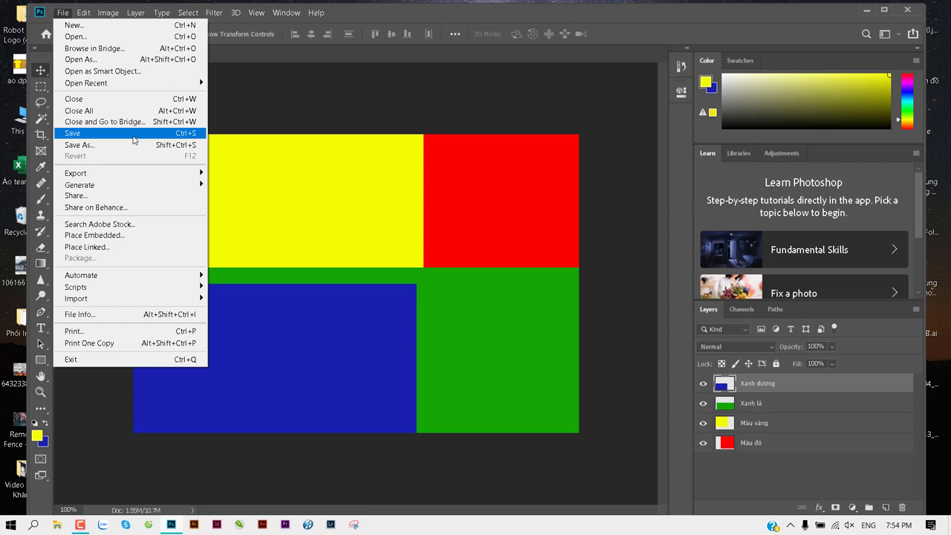
pyautogui.click(134, 140)
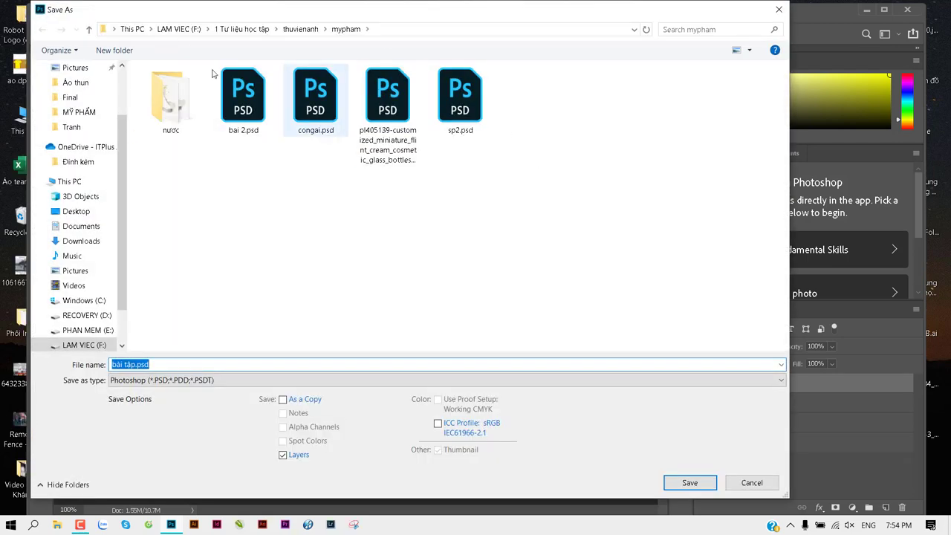
pyautogui.scroll(1, 78, 171)
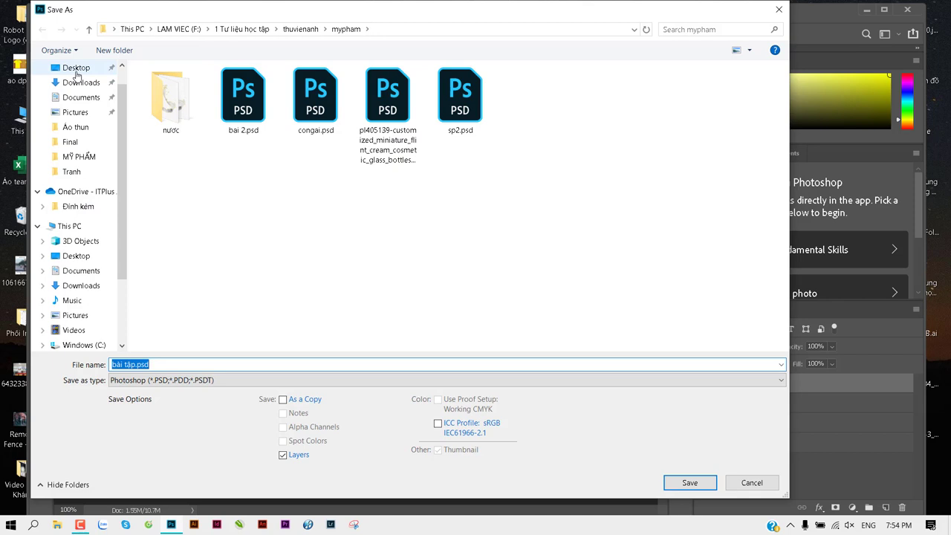
pyautogui.click(76, 68)
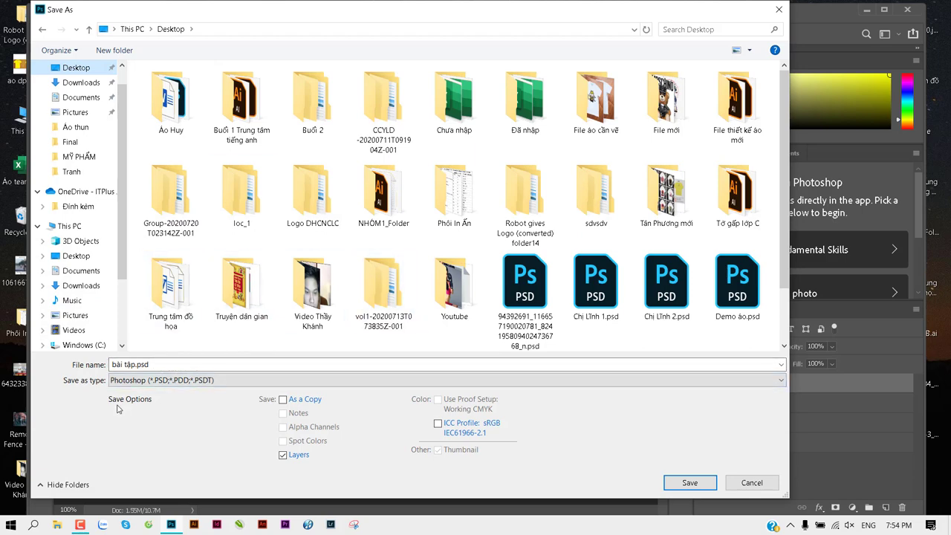
pyautogui.click(746, 483)
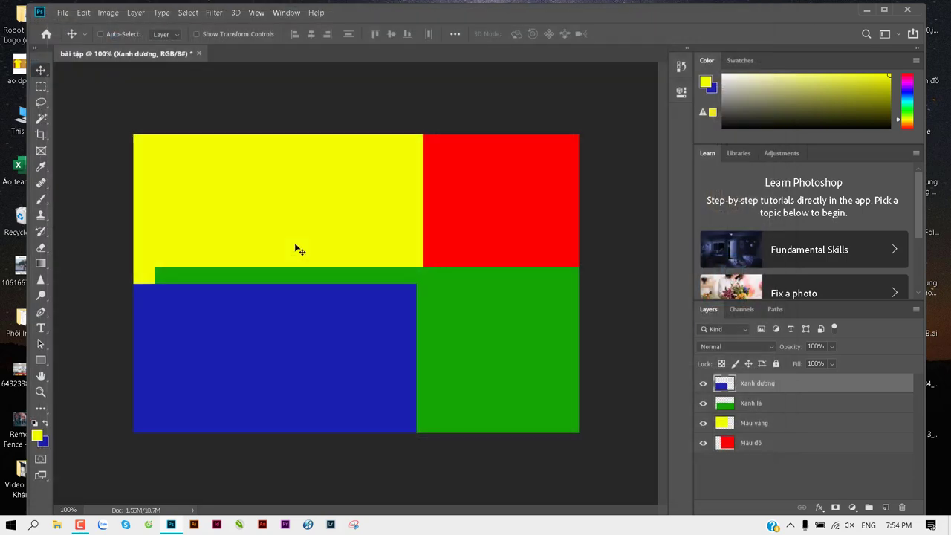
# Step: Create a new default document and fill it with the yellow foreground colour
pyautogui.click(63, 13)
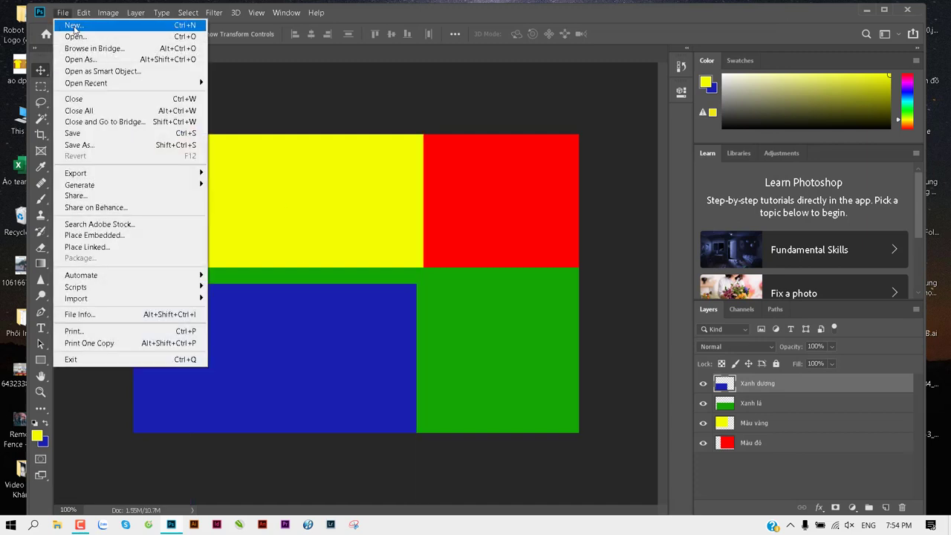
pyautogui.click(74, 27)
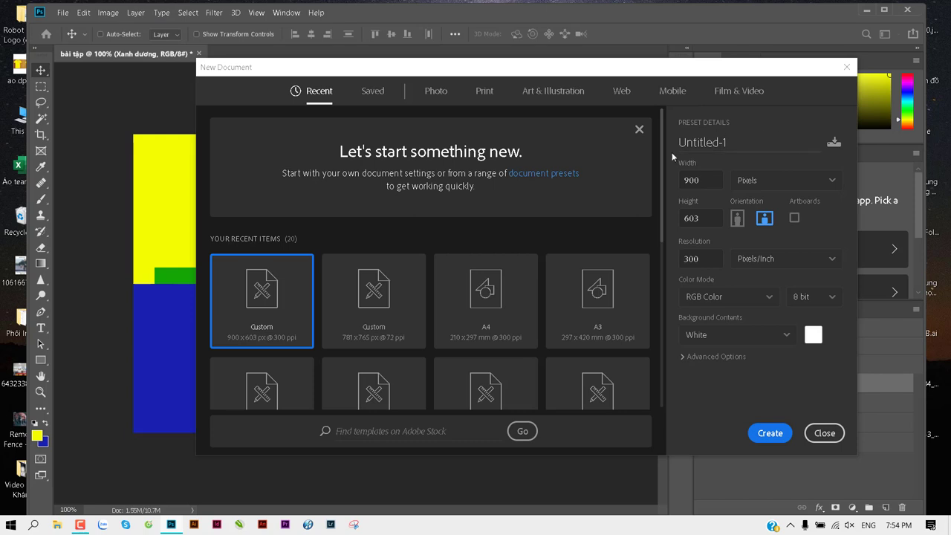
pyautogui.click(770, 433)
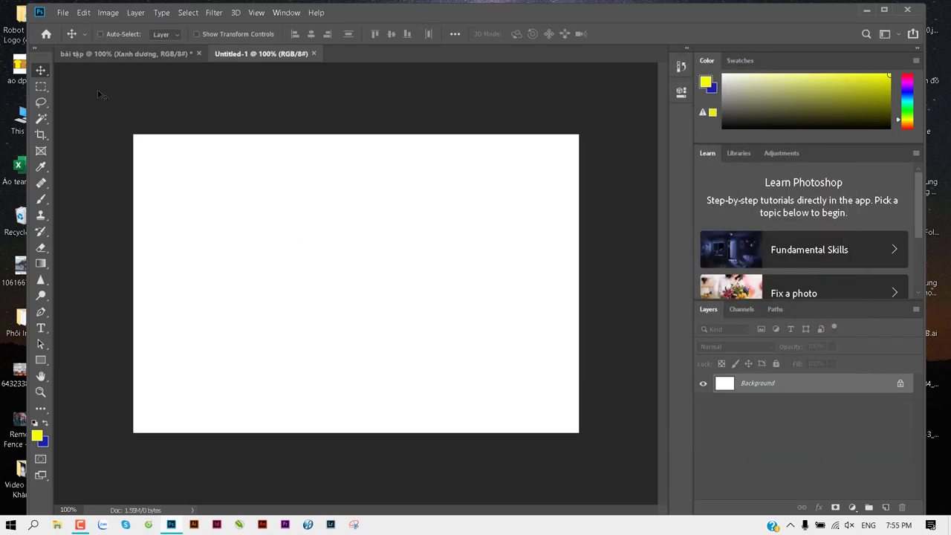
pyautogui.hotkey('alt', 'Delete')
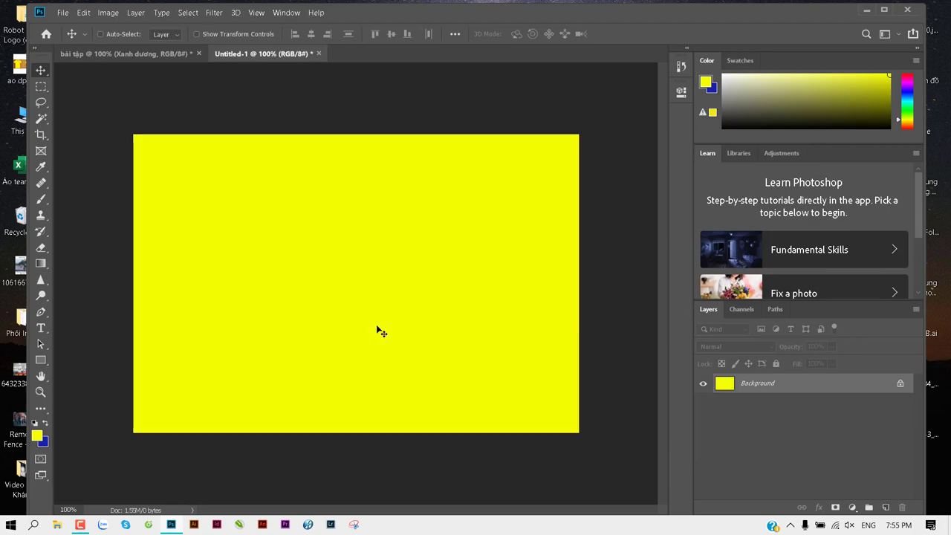
# Step: Cancel saving the new document and return to the bài tập document
pyautogui.hotkey('ctrl', 's')
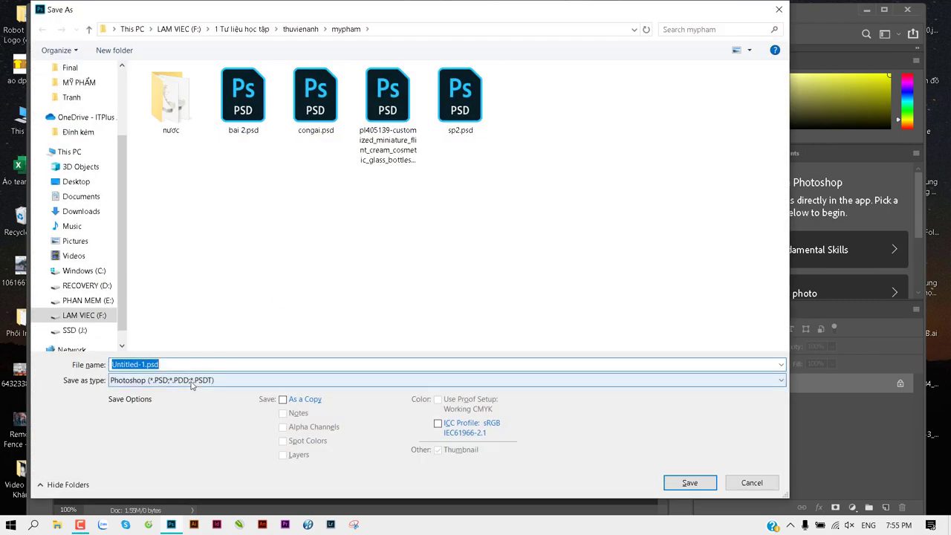
pyautogui.press('Escape')
pyautogui.click(129, 52)
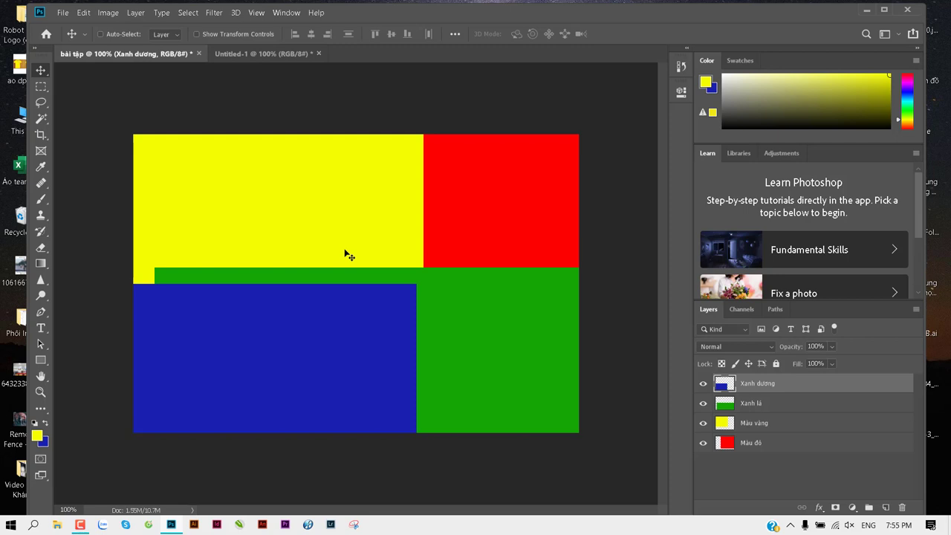
pyautogui.hotkey('ctrl', '+')
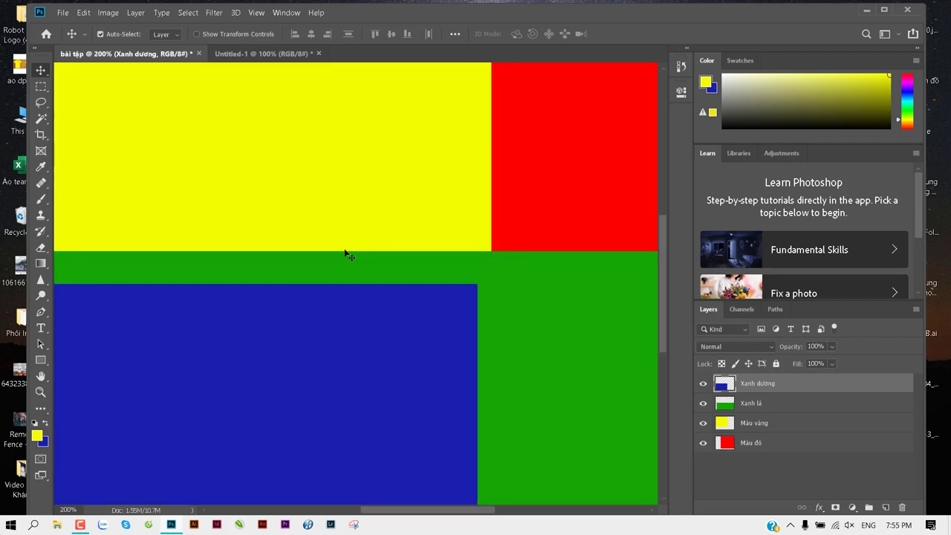
pyautogui.hotkey('ctrl', '-')
pyautogui.hotkey('ctrl', '-')
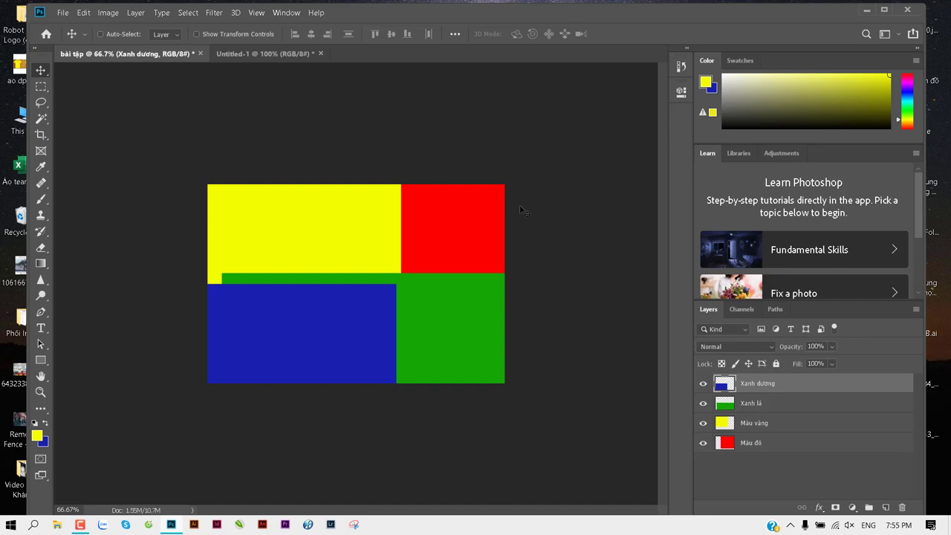
pyautogui.click(767, 406)
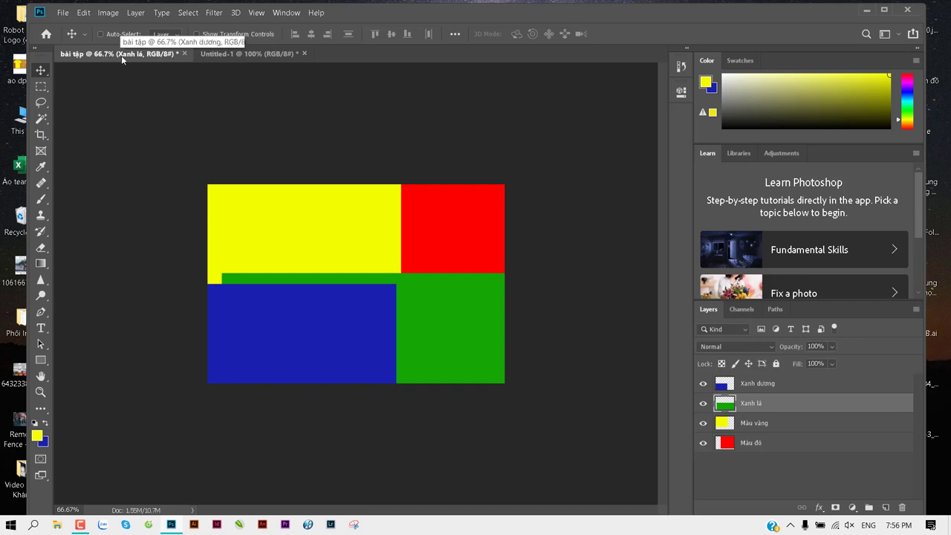
pyautogui.click(768, 425)
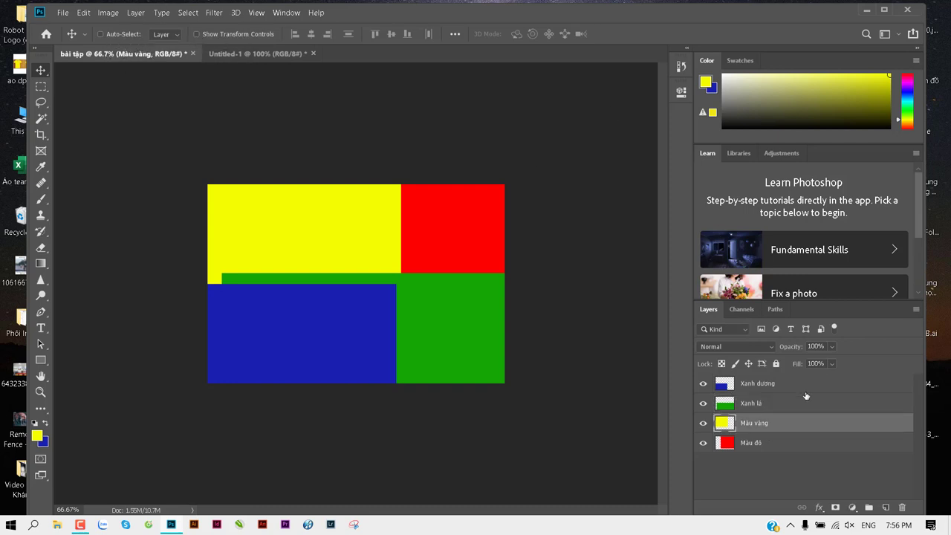
pyautogui.click(791, 443)
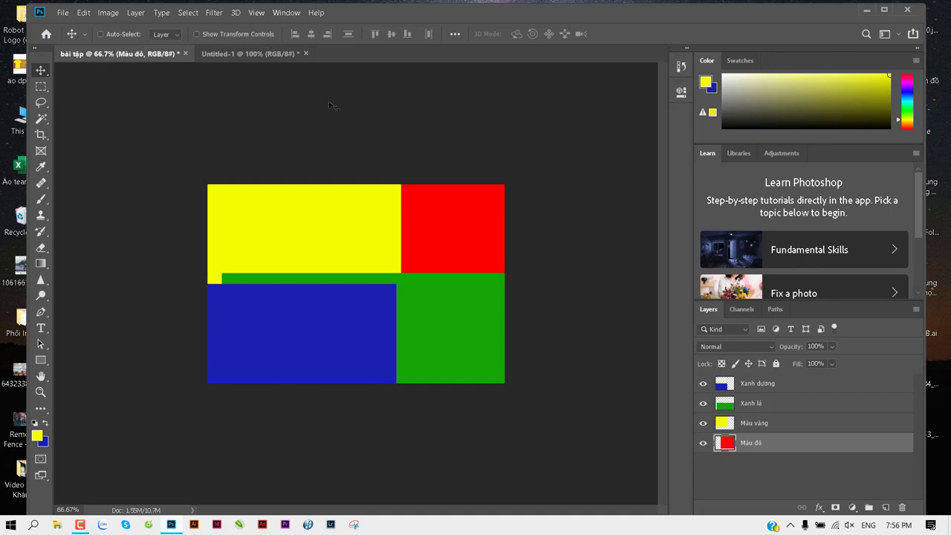
# Step: Create a new document in Grayscale colour mode
pyautogui.hotkey('ctrl', 'n')
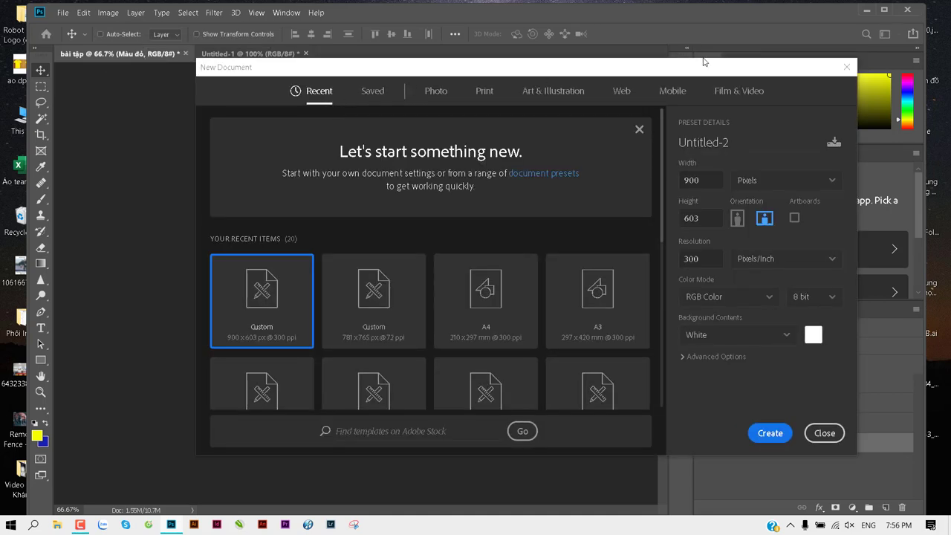
pyautogui.click(722, 297)
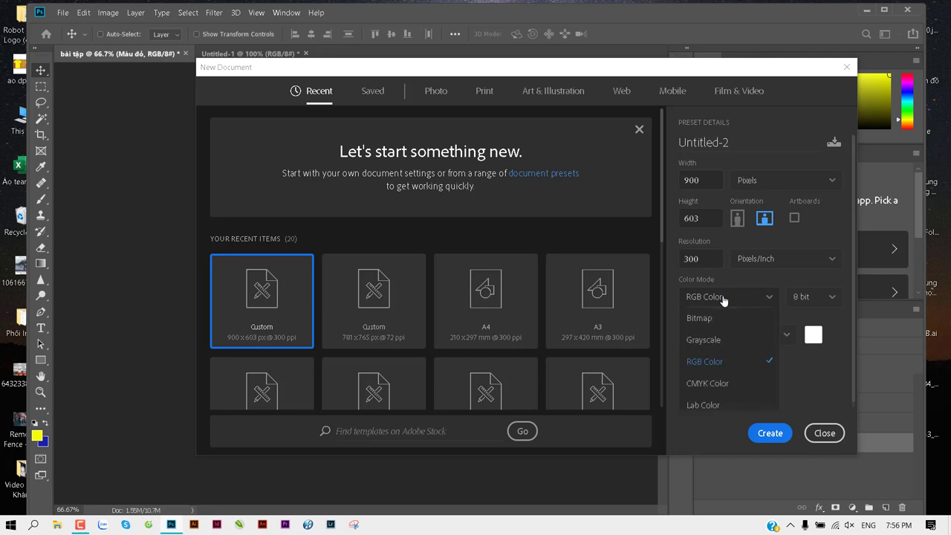
pyautogui.click(715, 341)
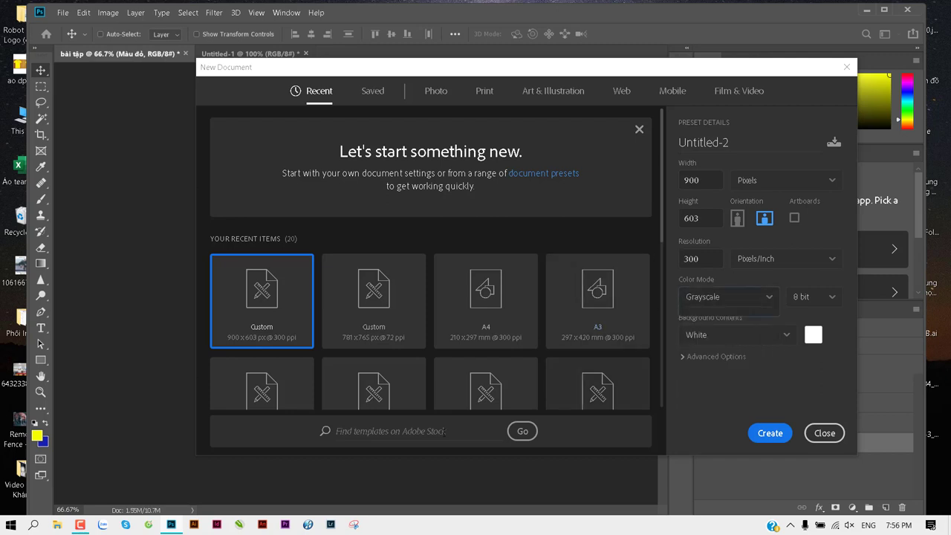
pyautogui.click(769, 433)
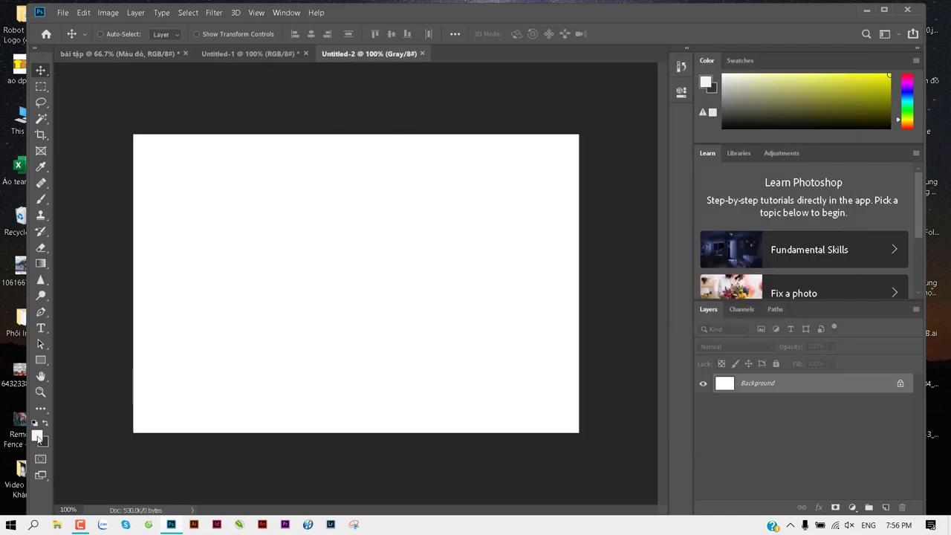
# Step: Set the foreground colour to red and fill the canvas, which appears solid gray
pyautogui.click(37, 437)
pyautogui.moveTo(418, 286); pyautogui.dragTo(429, 144)
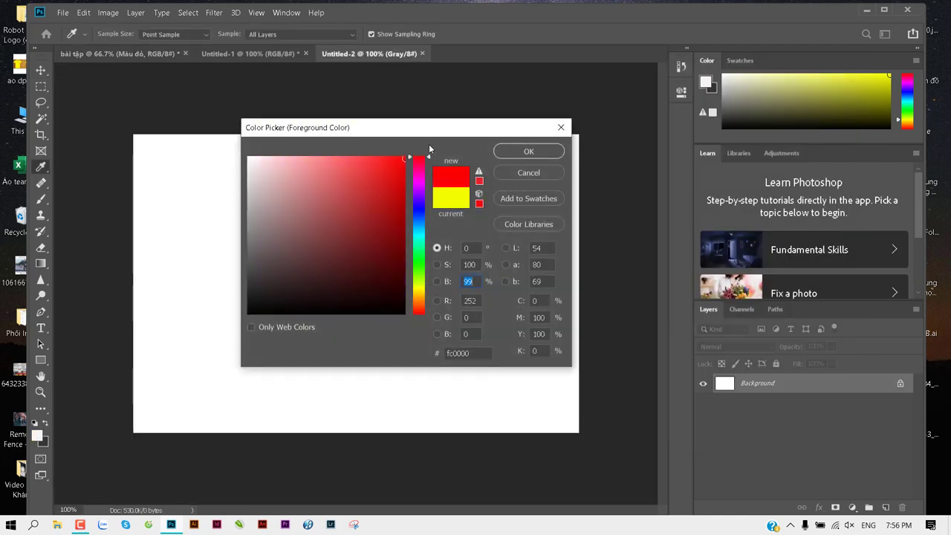
pyautogui.click(527, 151)
pyautogui.press('v')
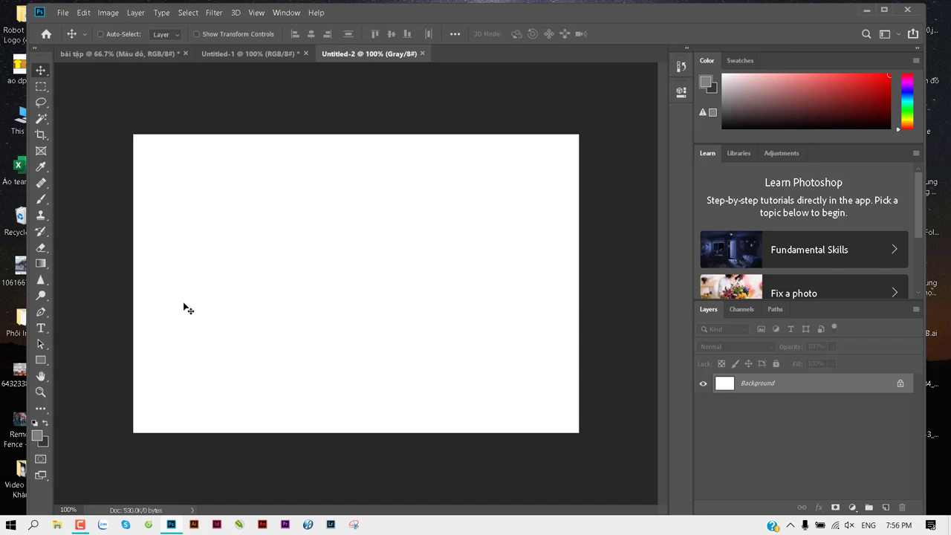
pyautogui.click(37, 435)
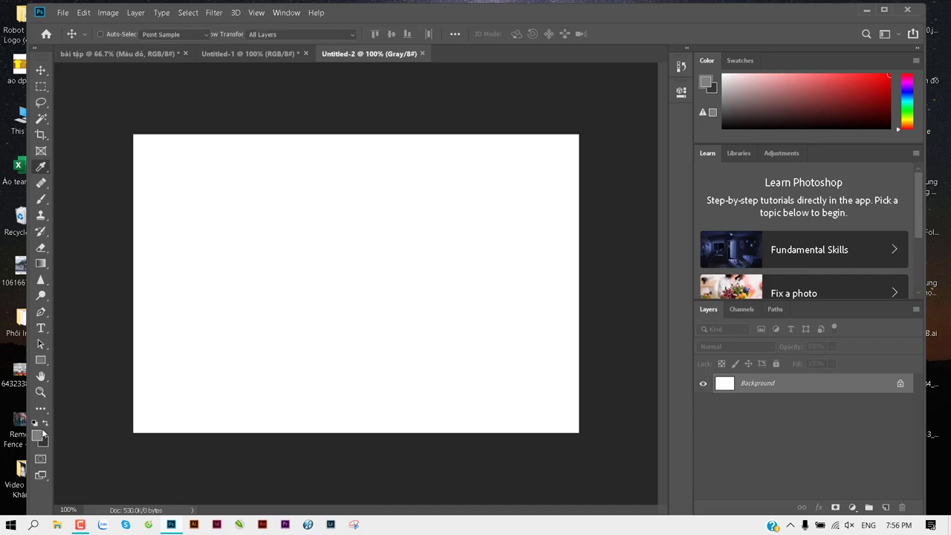
pyautogui.moveTo(419, 175); pyautogui.dragTo(419, 156)
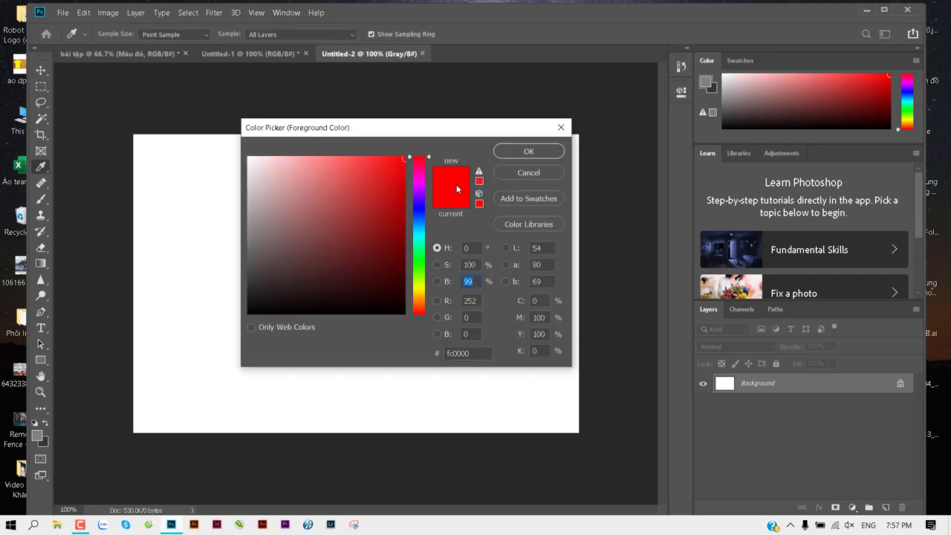
pyautogui.click(512, 154)
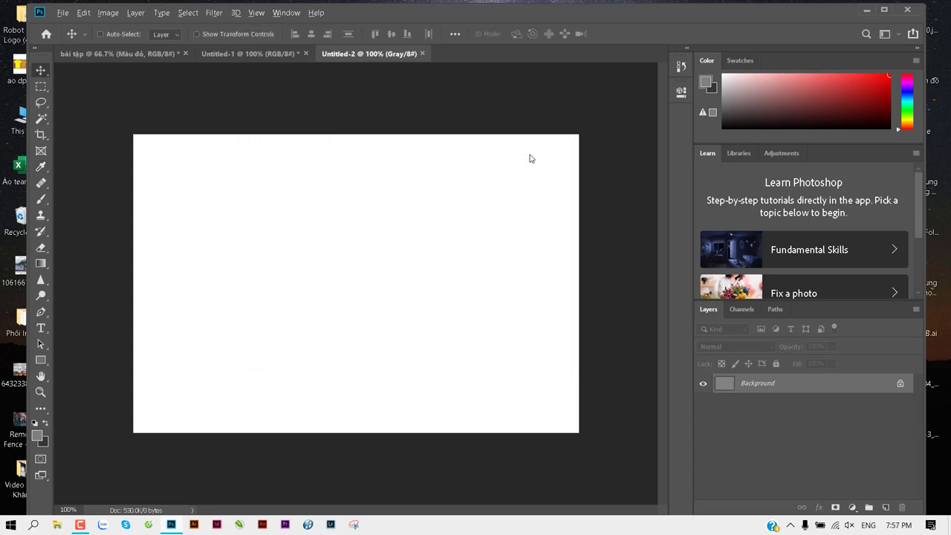
pyautogui.hotkey('alt', 'BackSpace')
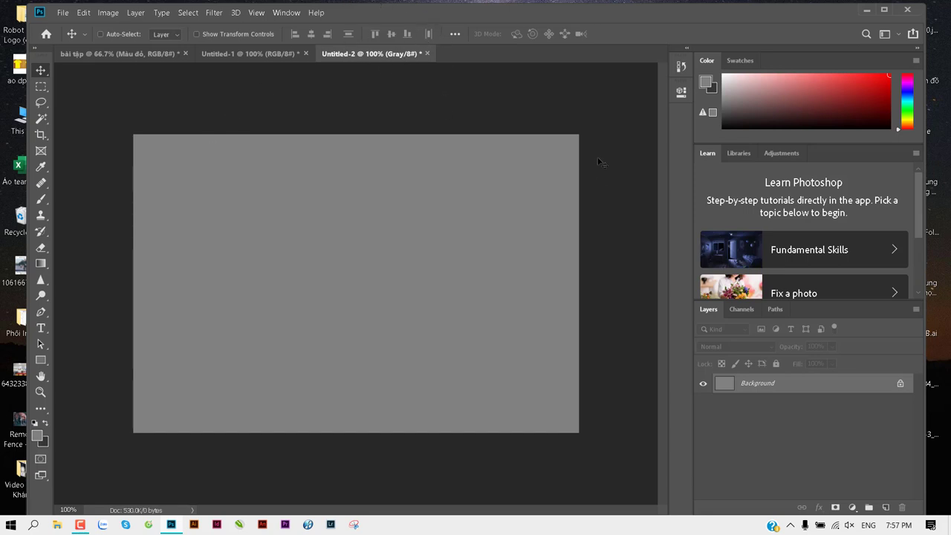
# Step: Cancel closing Untitled-2, keeping it open, and bring up the Image > Mode options
pyautogui.click(427, 54)
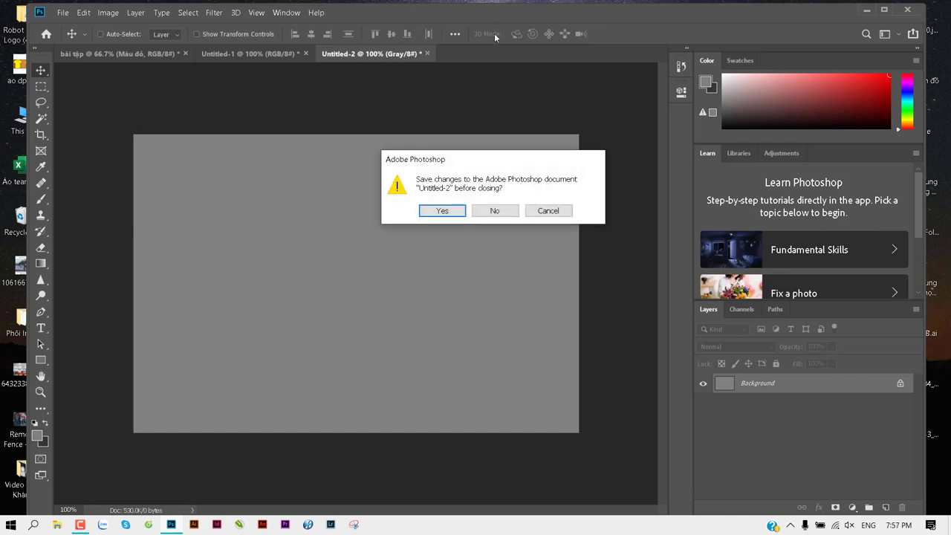
pyautogui.click(549, 211)
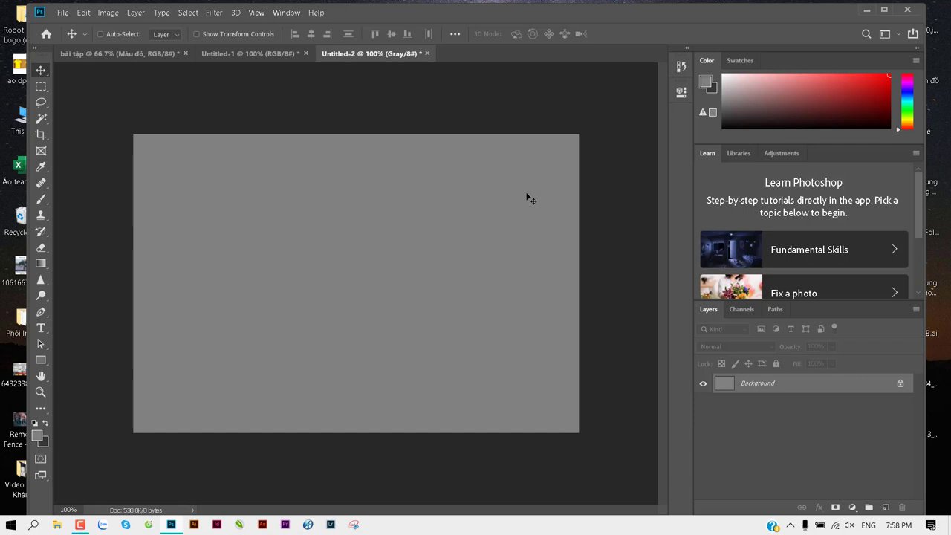
pyautogui.click(108, 12)
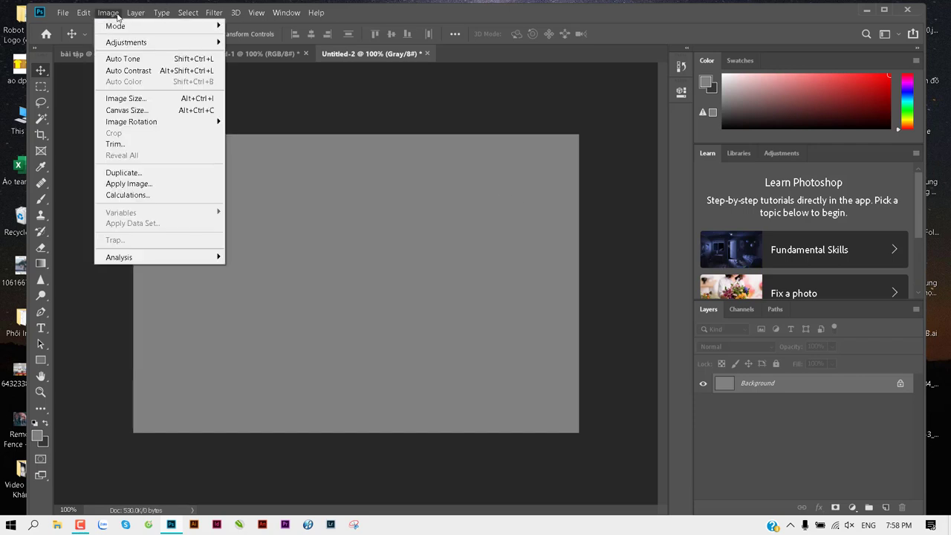
pyautogui.moveTo(134, 26)
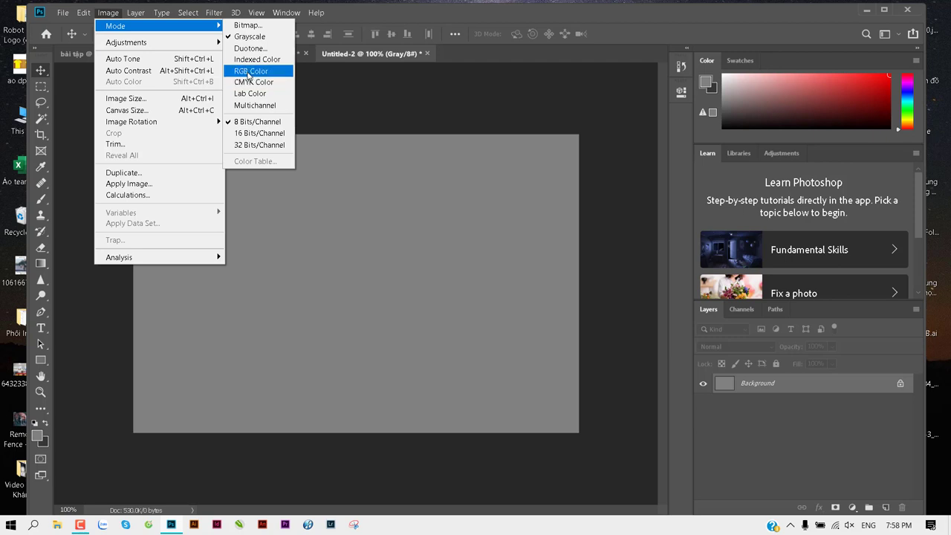
# Step: Convert Untitled-2 to RGB Color and fill its canvas with a blue foreground colour
pyautogui.click(248, 73)
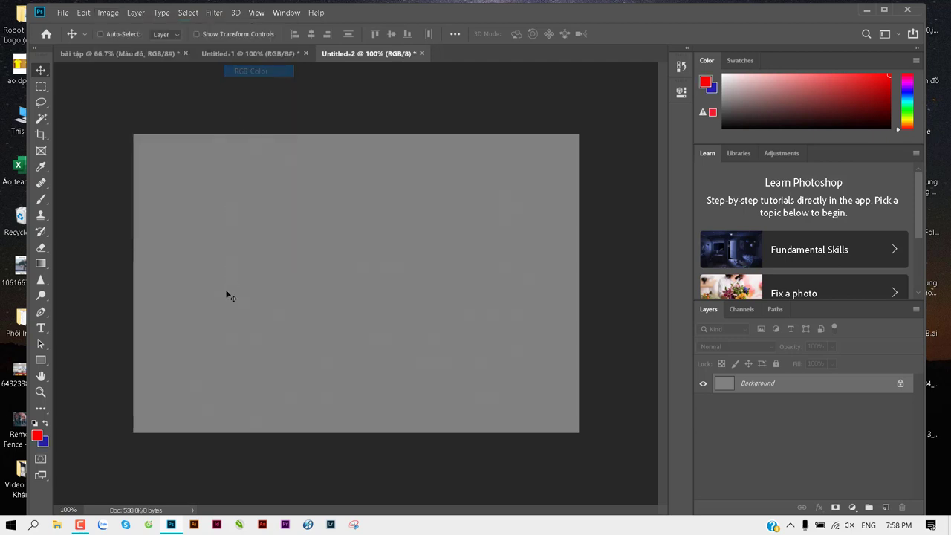
pyautogui.click(38, 436)
pyautogui.click(421, 210)
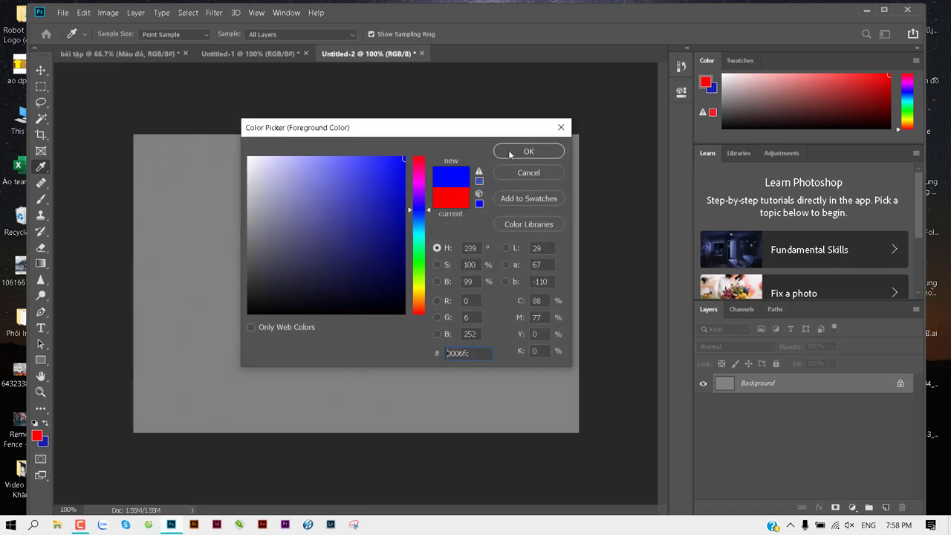
pyautogui.click(510, 153)
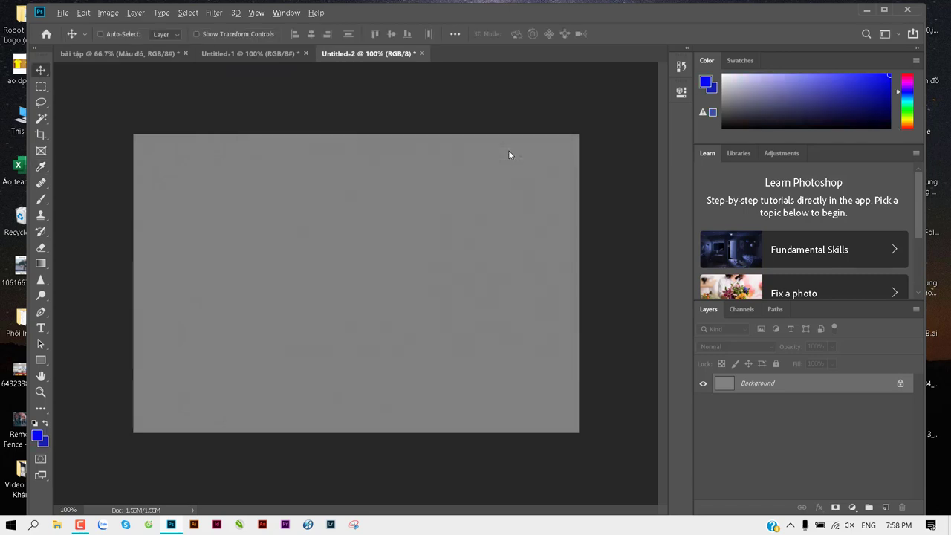
pyautogui.hotkey('alt', 'BackSpace')
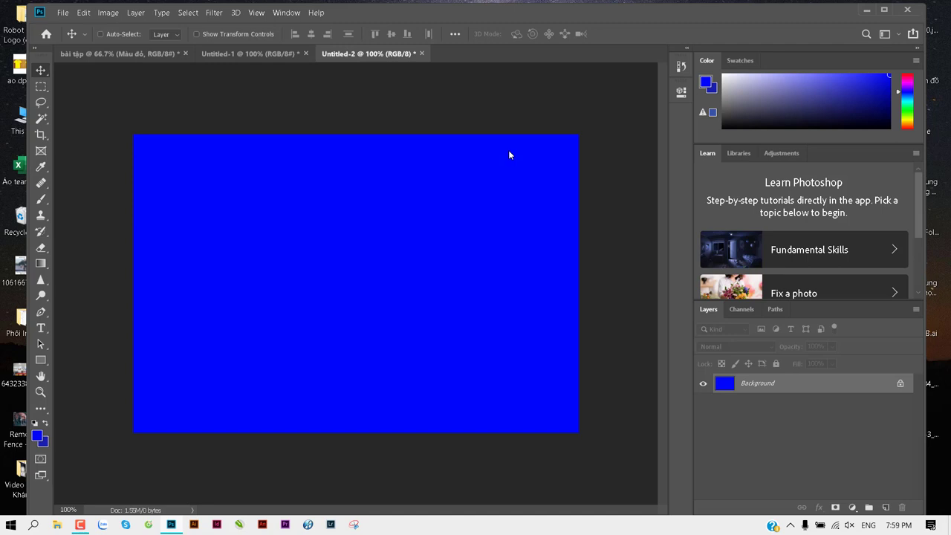
pyautogui.click(107, 12)
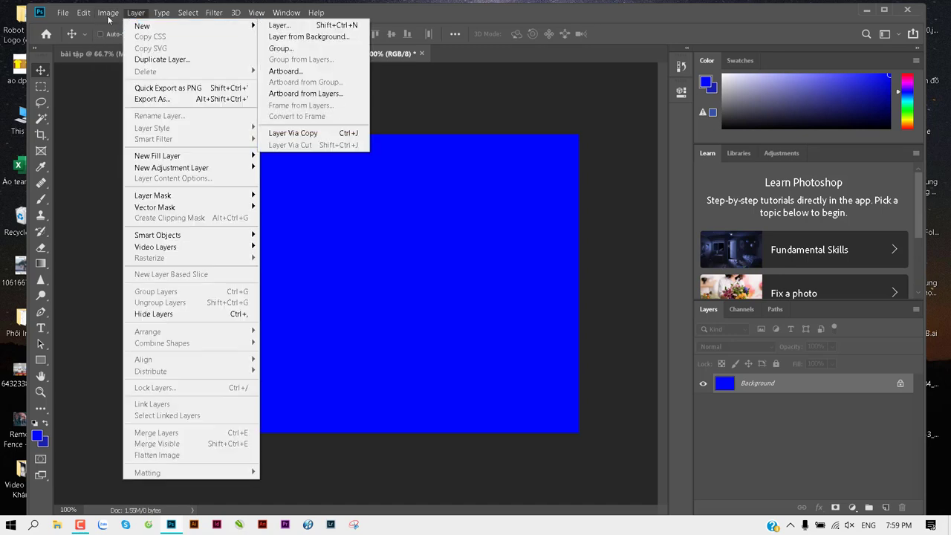
pyautogui.moveTo(115, 26)
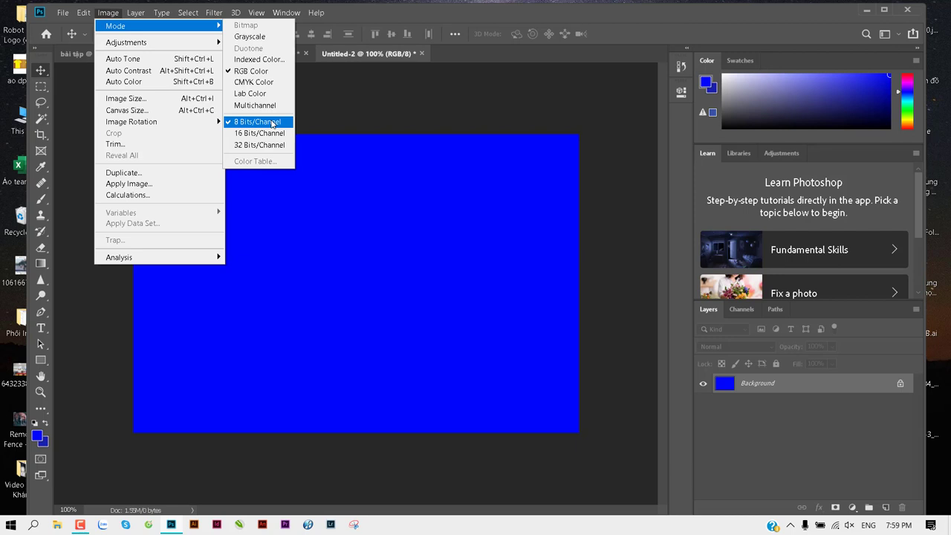
# Step: Dismiss the Image > Mode menu without changing the colour mode
pyautogui.click(272, 122)
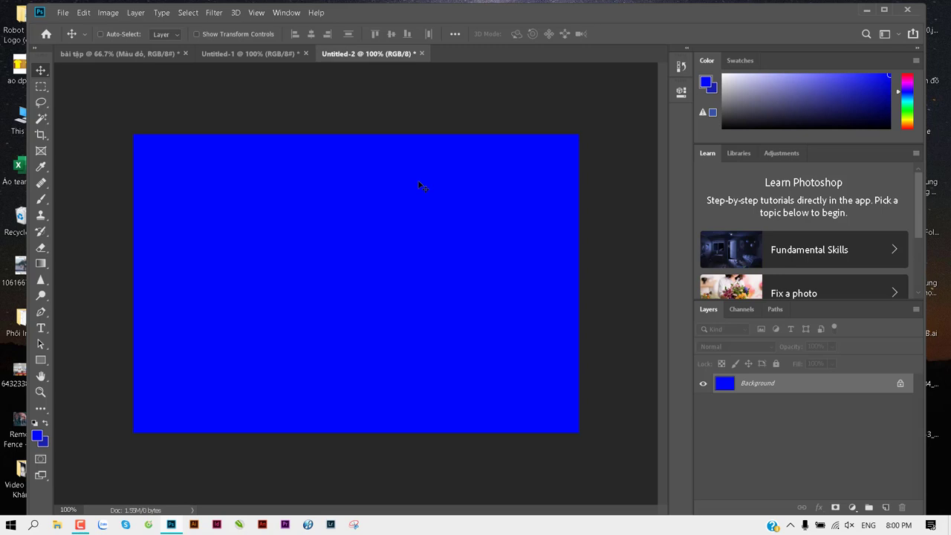
# Step: Abandon saving Untitled-2 and switch to the layered bài tập document
pyautogui.click(63, 13)
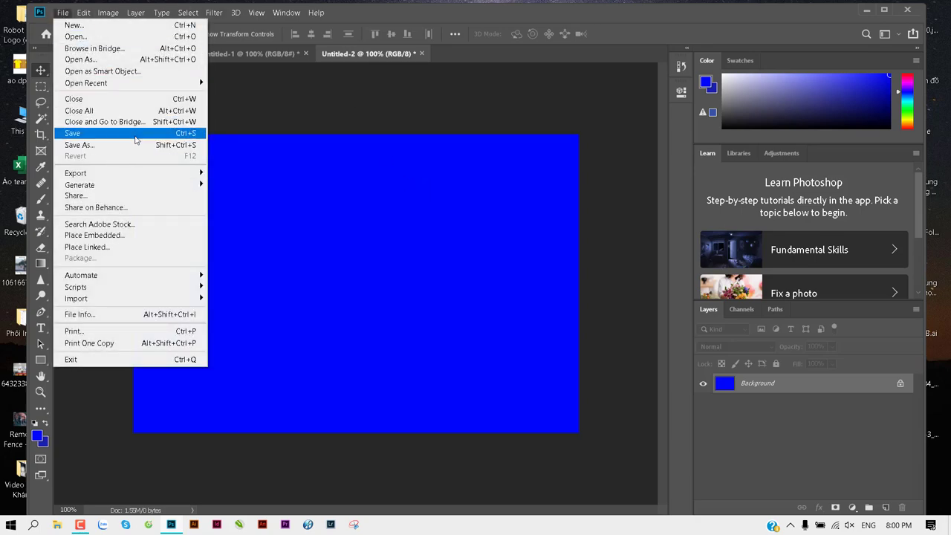
pyautogui.click(135, 139)
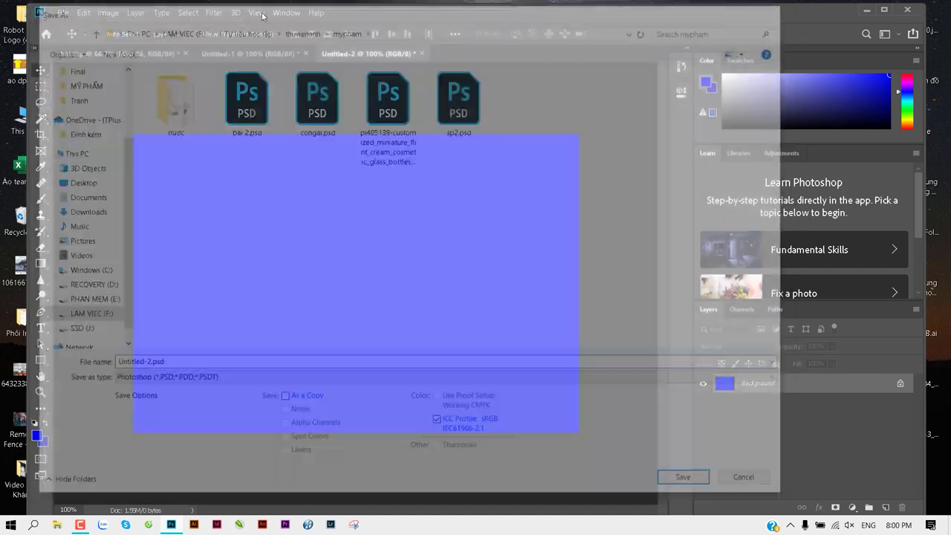
pyautogui.click(119, 54)
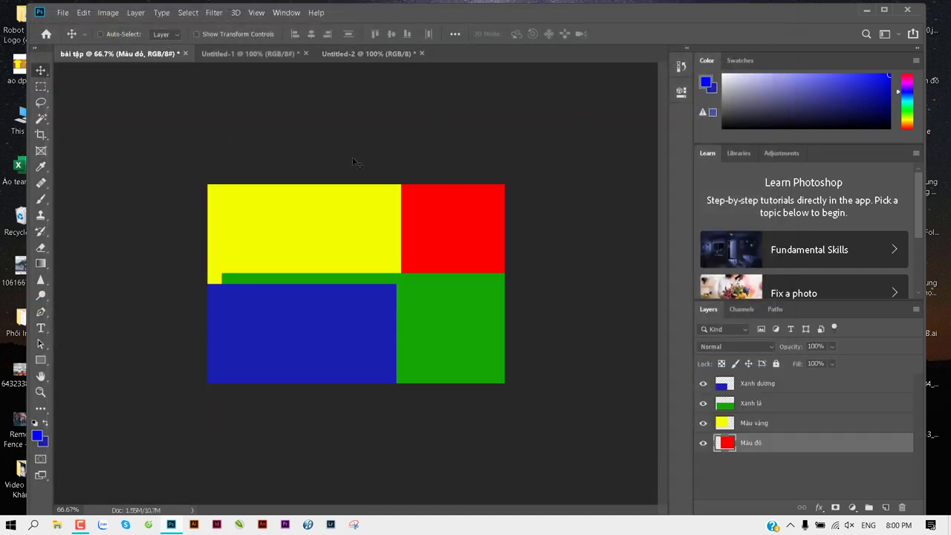
pyautogui.click(62, 13)
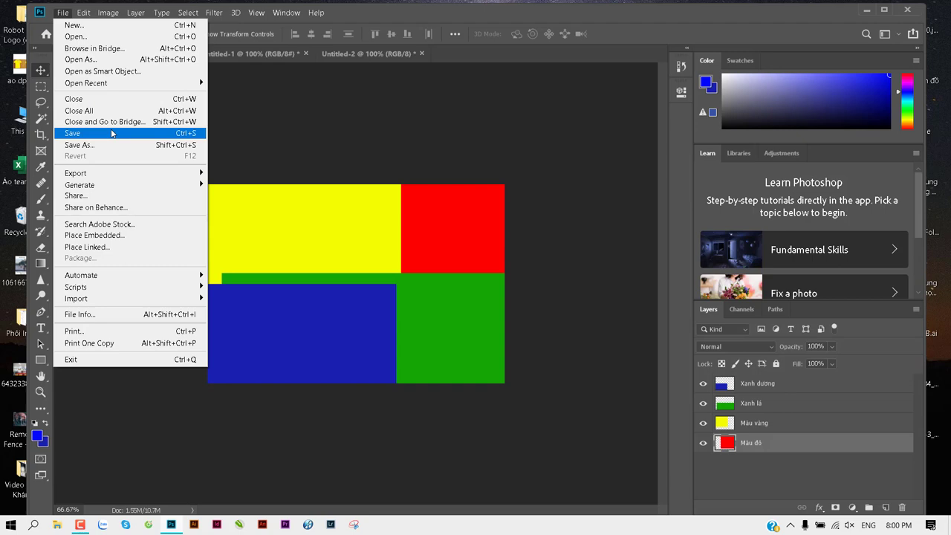
# Step: Set up saving bài tập to the Desktop with the file name bt1.psd
pyautogui.click(112, 133)
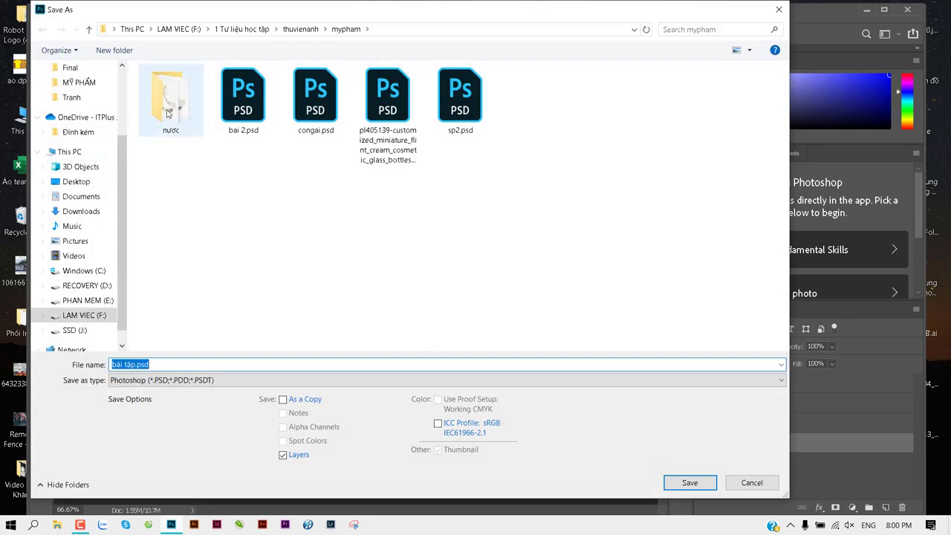
pyautogui.scroll(1, 95, 179)
pyautogui.click(76, 92)
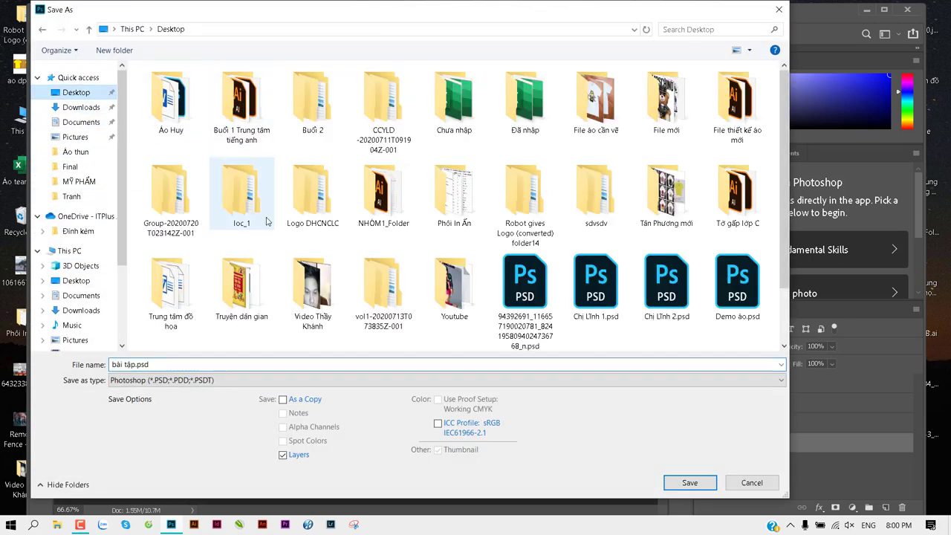
pyautogui.click(135, 364)
pyautogui.click(134, 364)
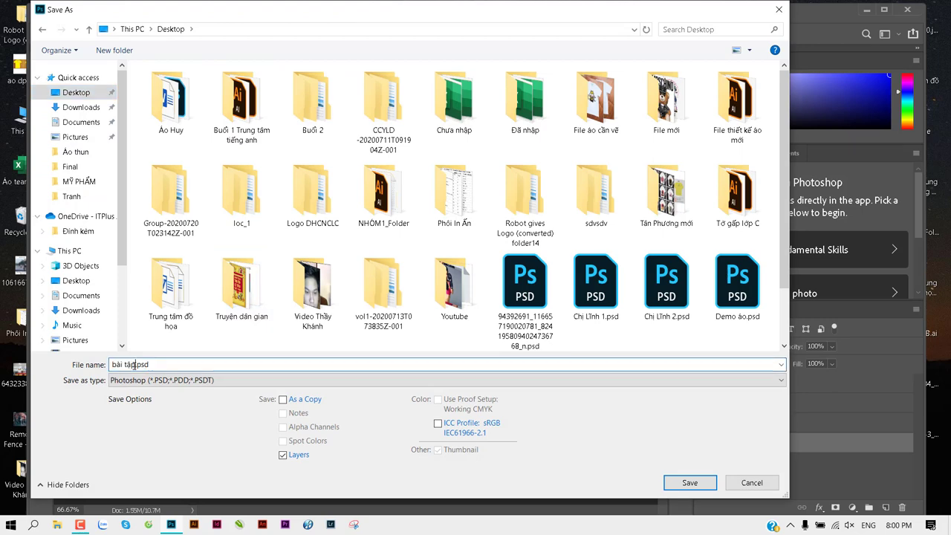
pyautogui.moveTo(134, 364); pyautogui.dragTo(101, 361)
pyautogui.write('b')
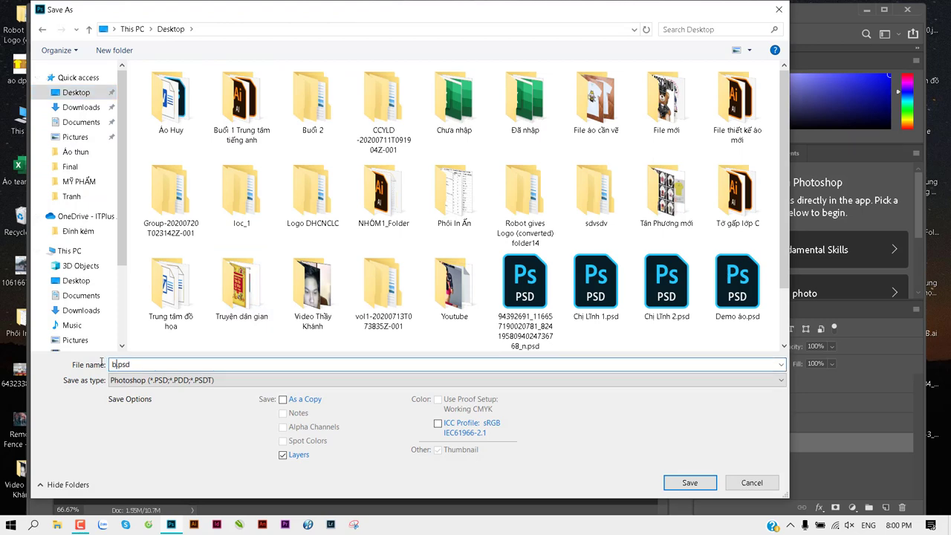
pyautogui.write('t1')
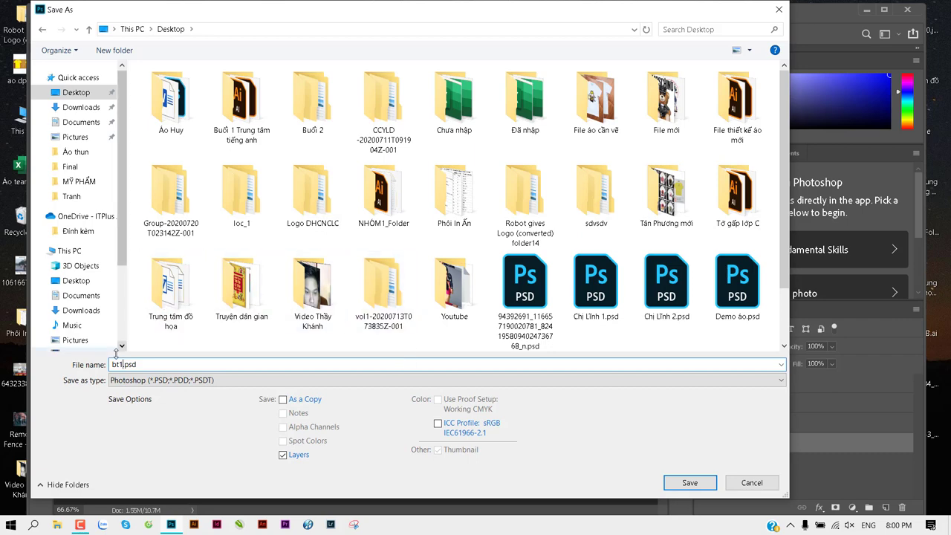
pyautogui.click(188, 381)
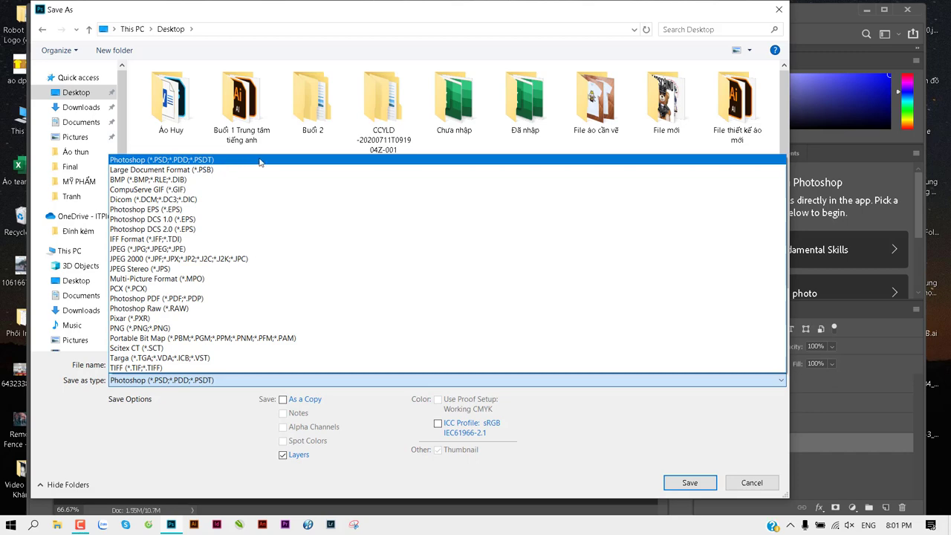
# Step: Save the four-colour layered image as bt1.psd in Photoshop format, confirming the compatibility option
pyautogui.click(261, 160)
pyautogui.click(689, 482)
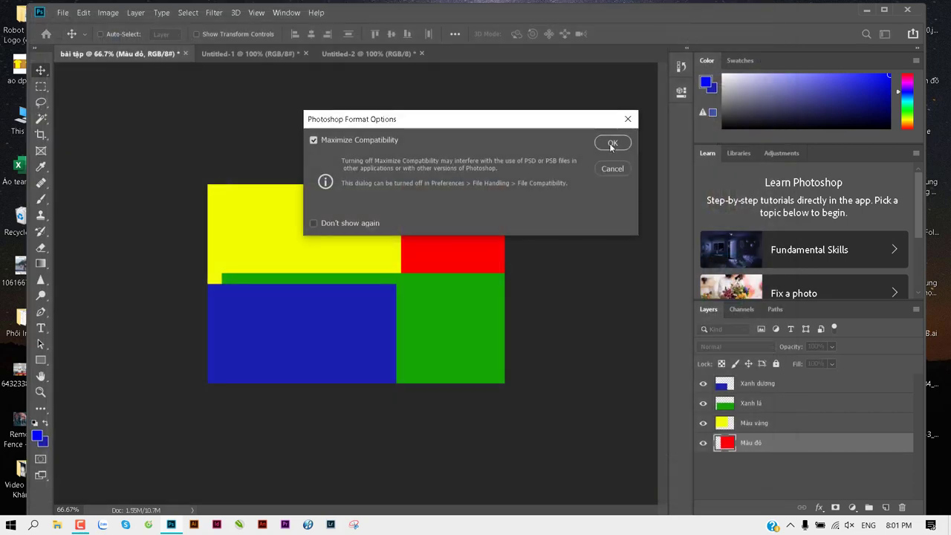
pyautogui.click(610, 144)
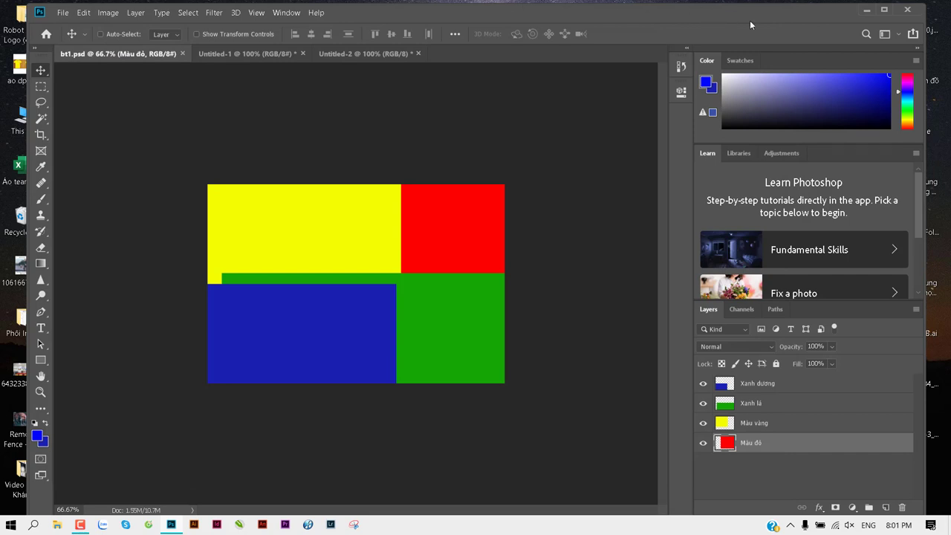
# Step: Close Untitled-2 and Untitled-1 without saving, then close bt1.psd to reach the Home screen
pyautogui.click(907, 9)
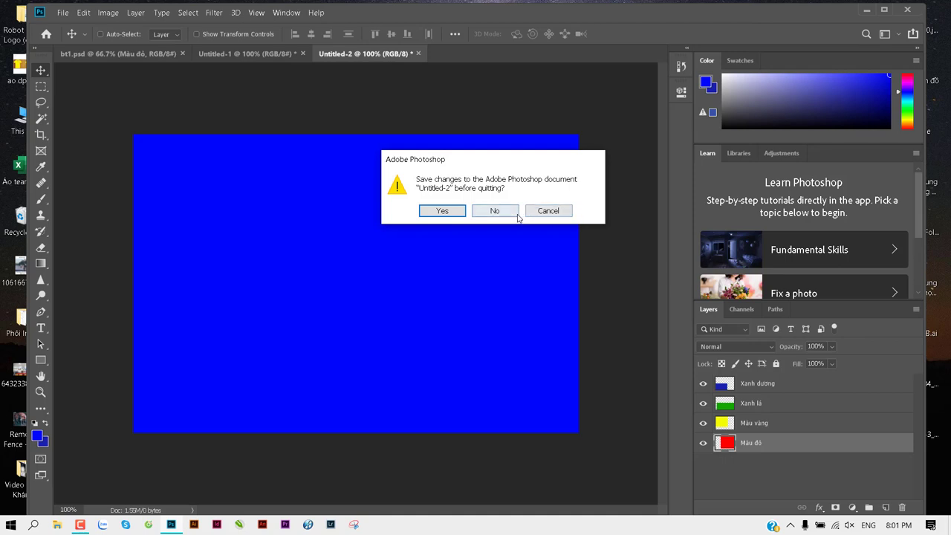
pyautogui.click(495, 211)
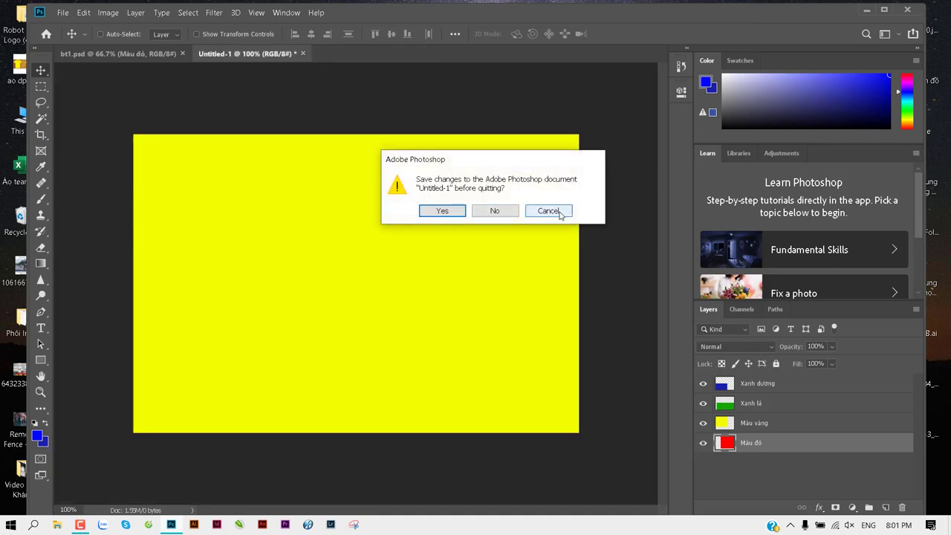
pyautogui.click(547, 210)
pyautogui.click(302, 54)
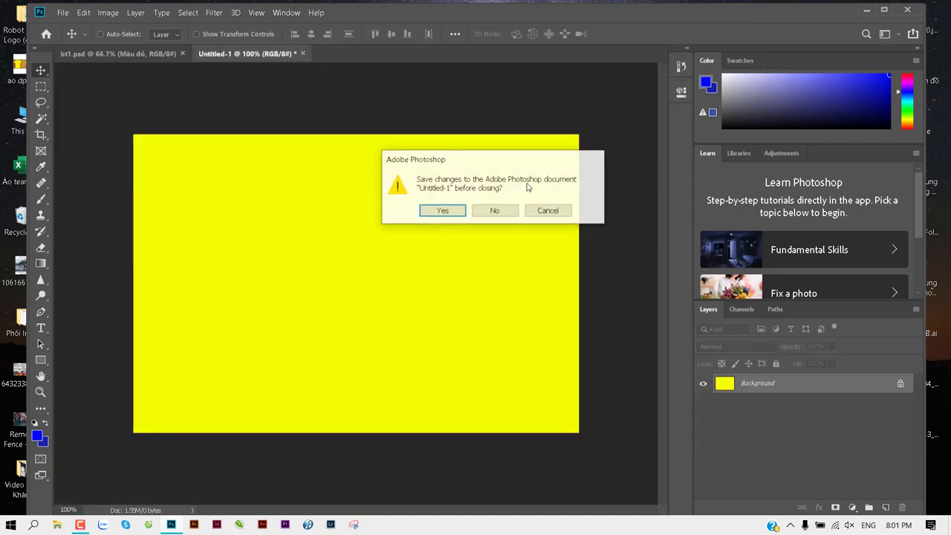
pyautogui.click(495, 211)
pyautogui.click(182, 53)
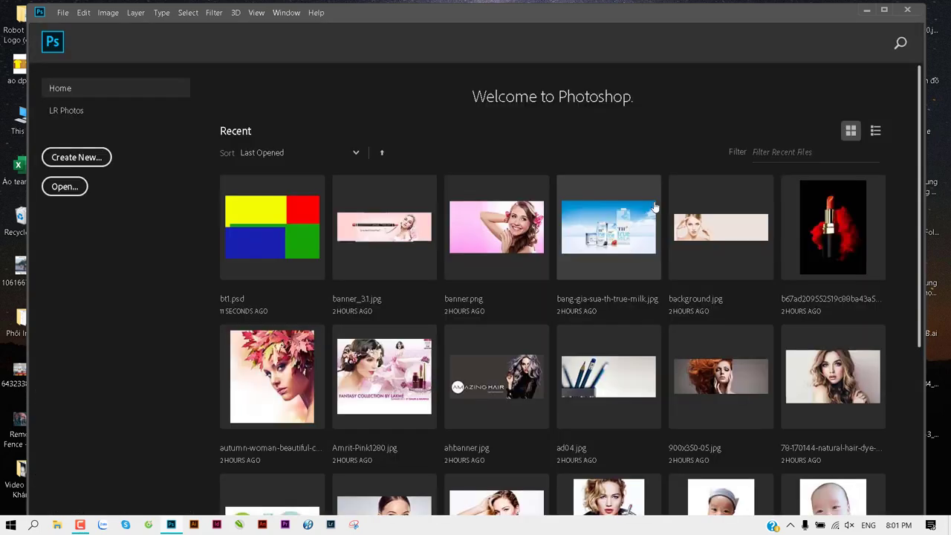
# Step: Reopen bt1.psd in Photoshop from the desktop
pyautogui.hotkey('ctrl', 'q')
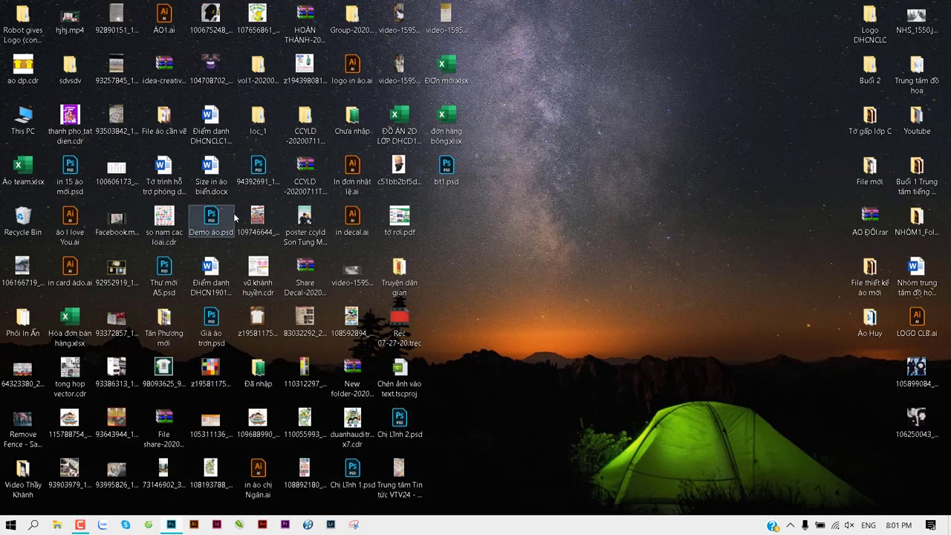
pyautogui.click(515, 266)
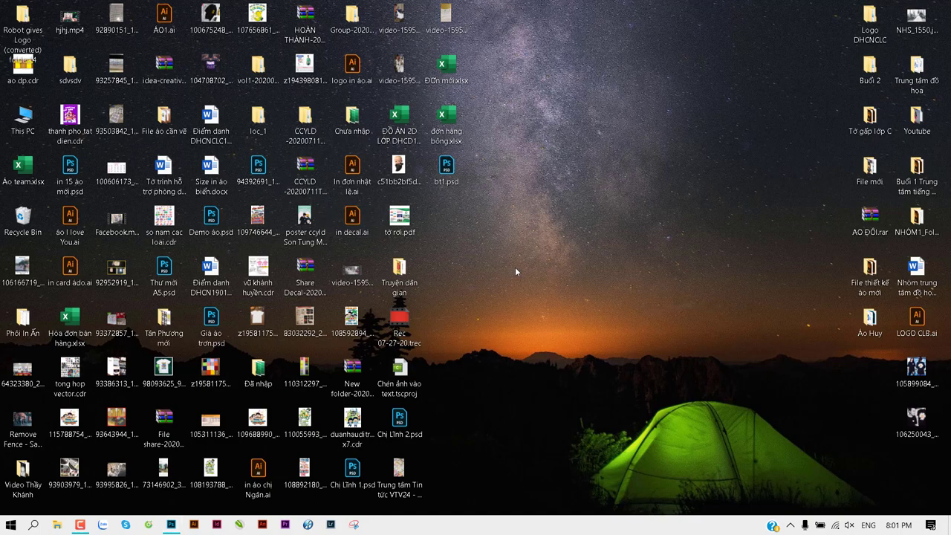
pyautogui.click(450, 167)
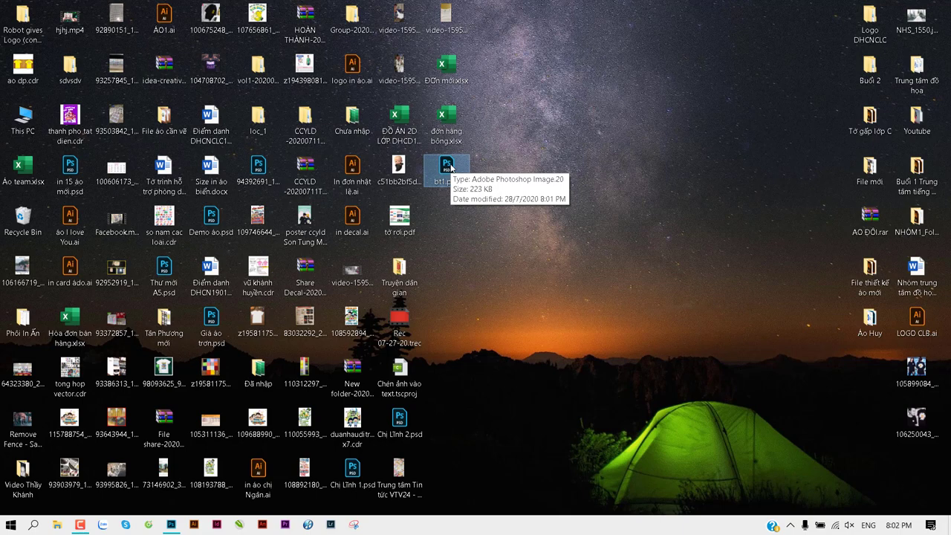
pyautogui.doubleClick(450, 167)
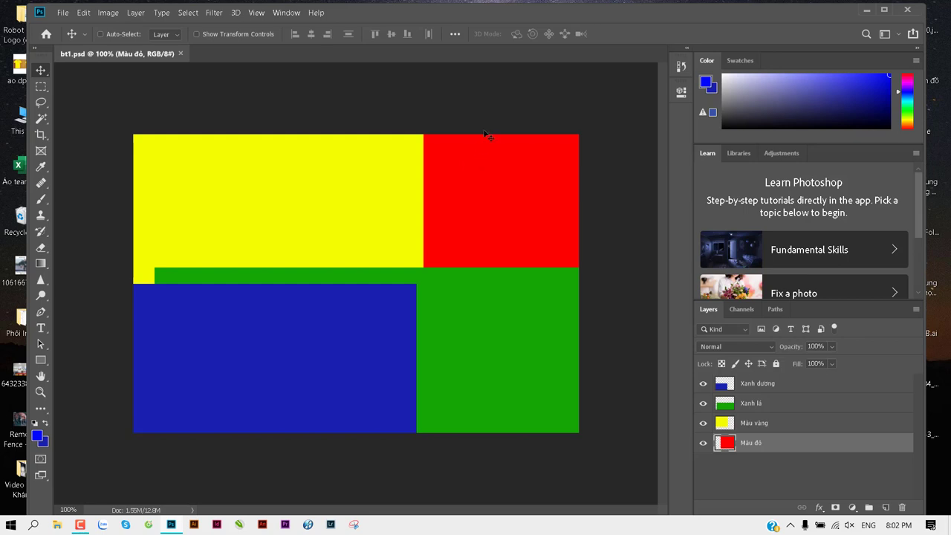
# Step: Select the Màu đỏ layer and drag the red block out of the top-right corner and back
pyautogui.rightClick(454, 184)
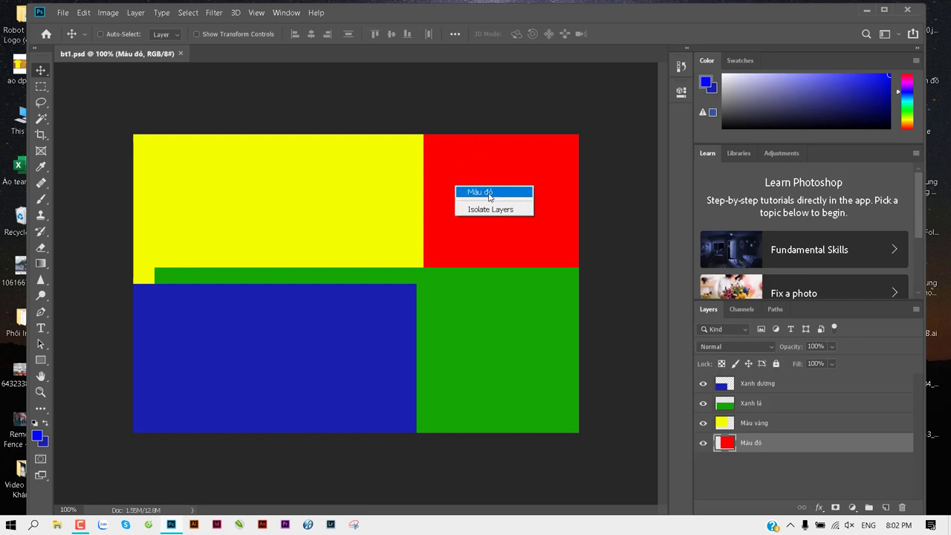
pyautogui.click(469, 191)
pyautogui.moveTo(499, 193)
pyautogui.mouseDown()
pyautogui.moveTo(471, 219)
pyautogui.moveTo(350, 193)
pyautogui.mouseUp()
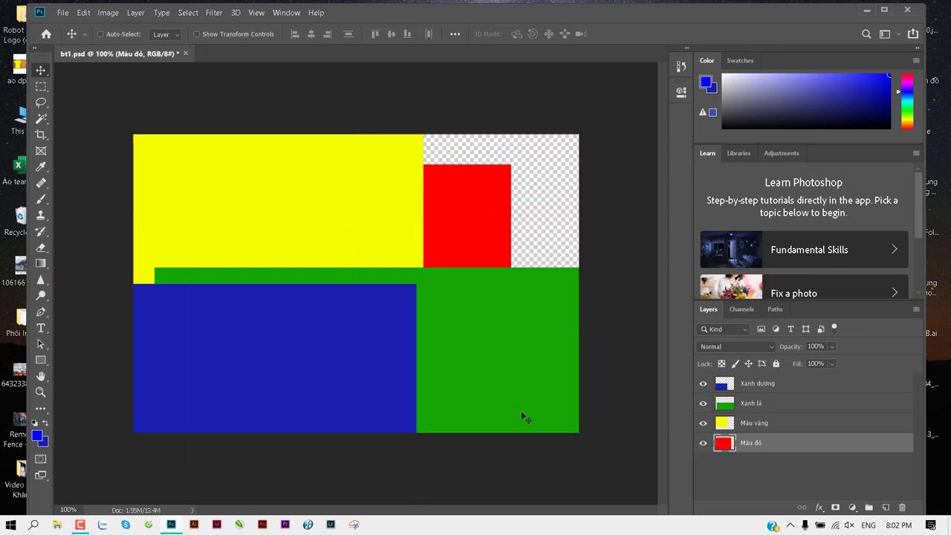
pyautogui.moveTo(461, 256); pyautogui.dragTo(537, 223)
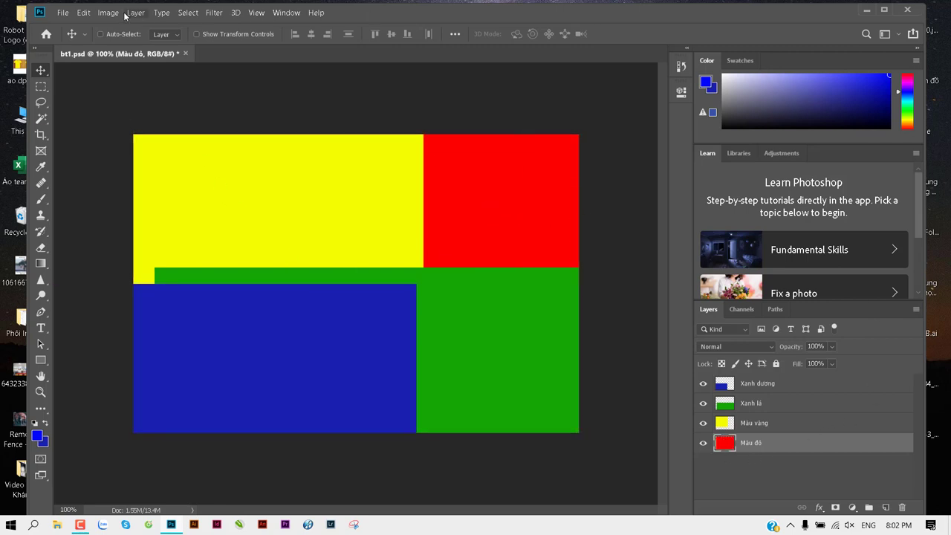
pyautogui.click(62, 13)
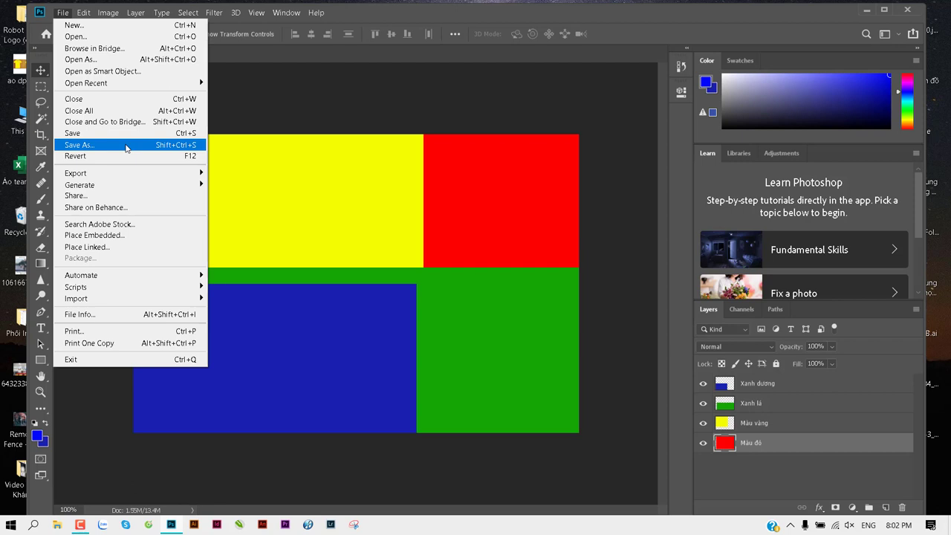
pyautogui.click(126, 148)
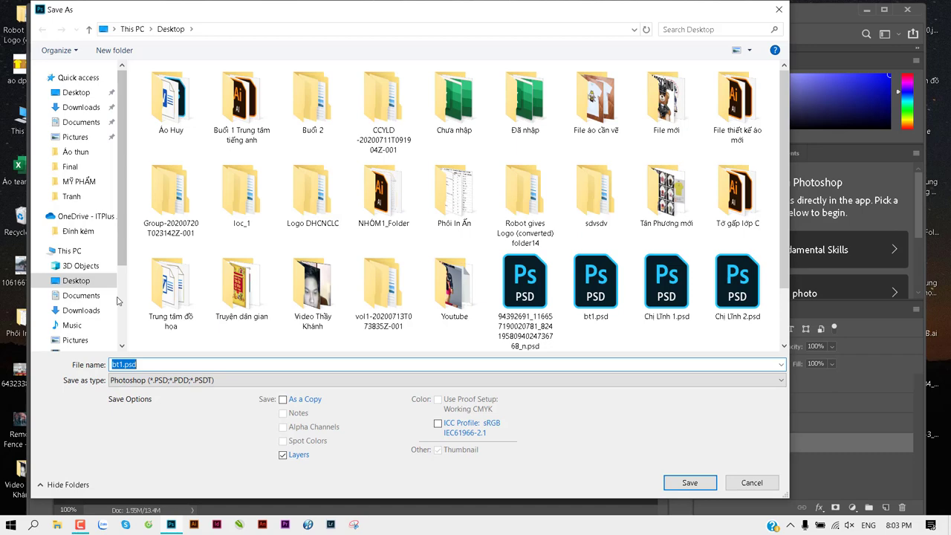
pyautogui.click(161, 379)
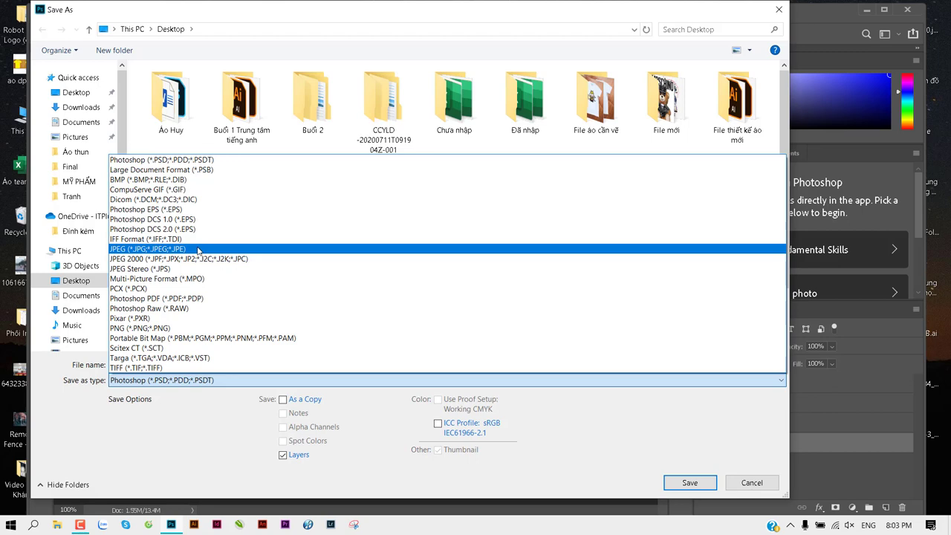
pyautogui.click(657, 131)
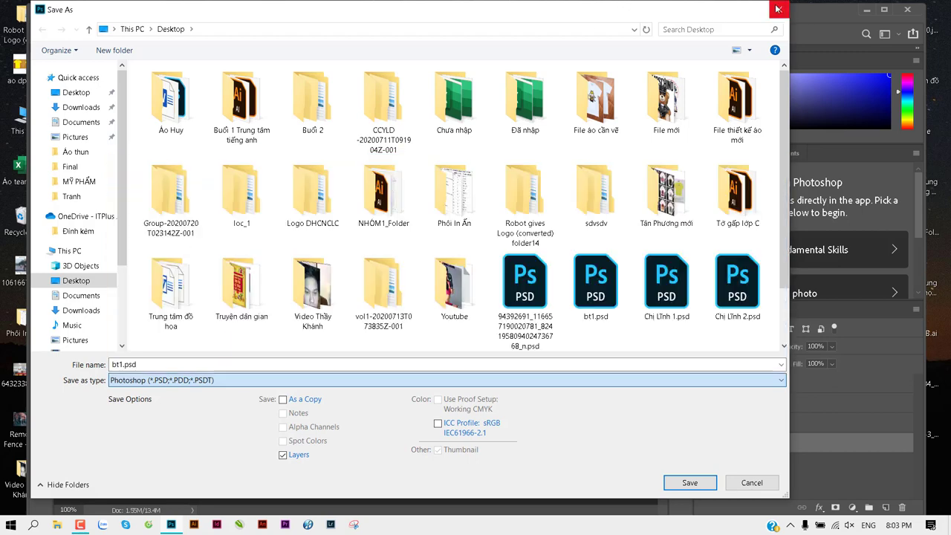
# Step: Delete the red Màu đỏ layer and set Save As to JPEG format as bt1.jpg
pyautogui.click(778, 10)
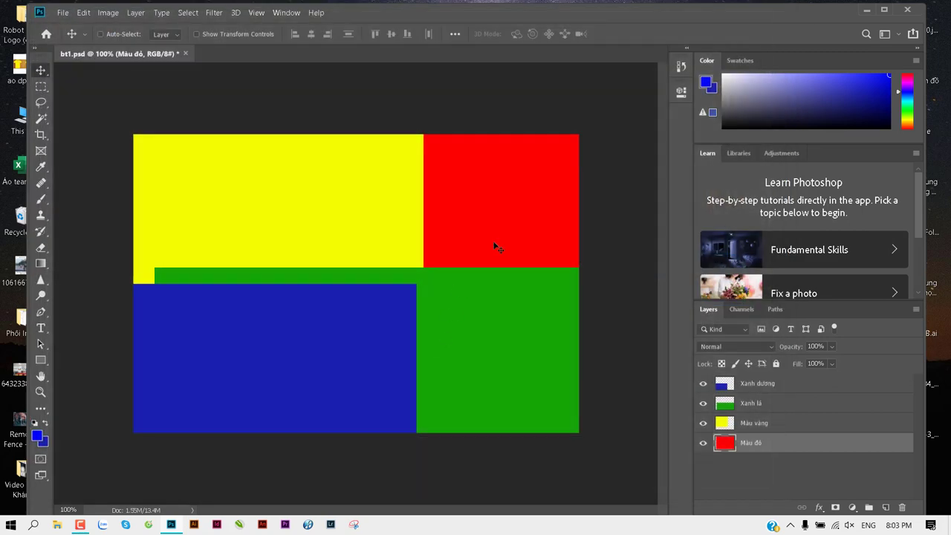
pyautogui.press('Delete')
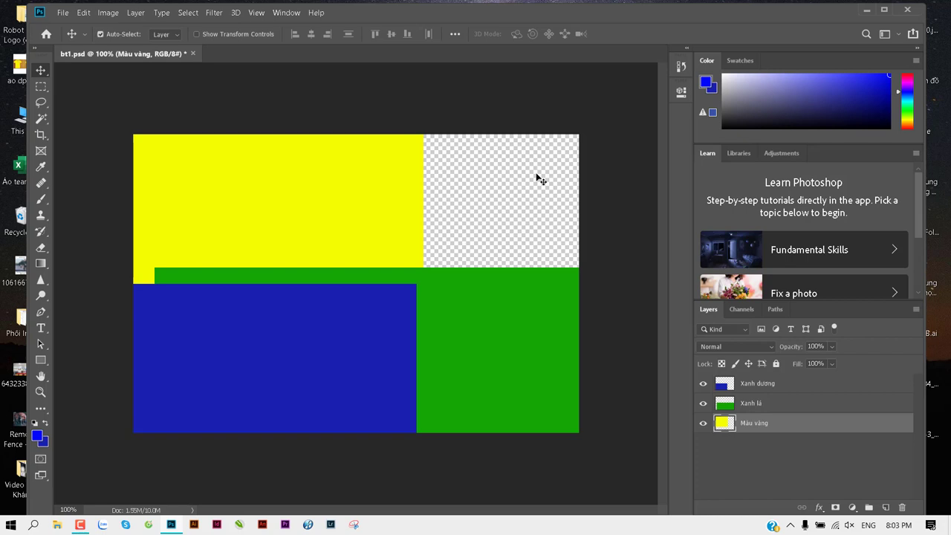
pyautogui.hotkey('ctrl', 'shift', 's')
pyautogui.click(162, 380)
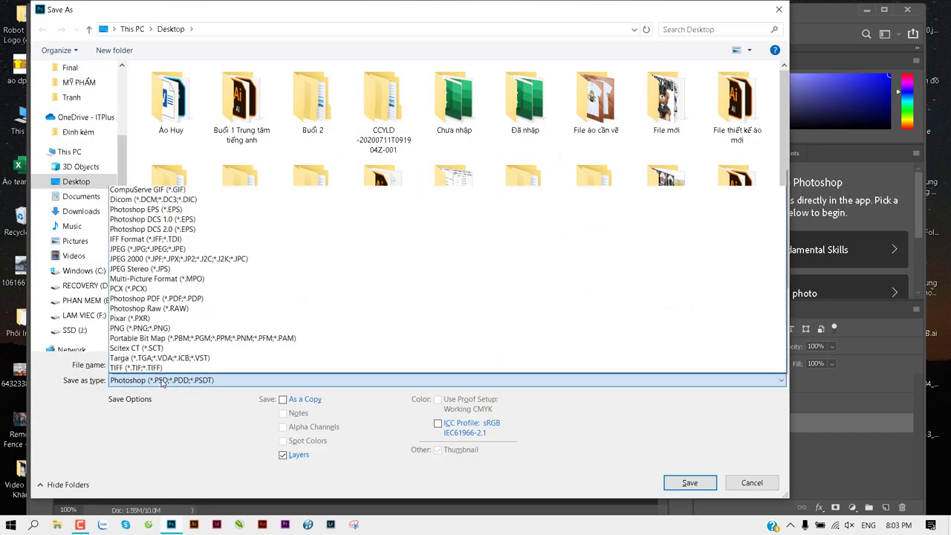
pyautogui.click(186, 253)
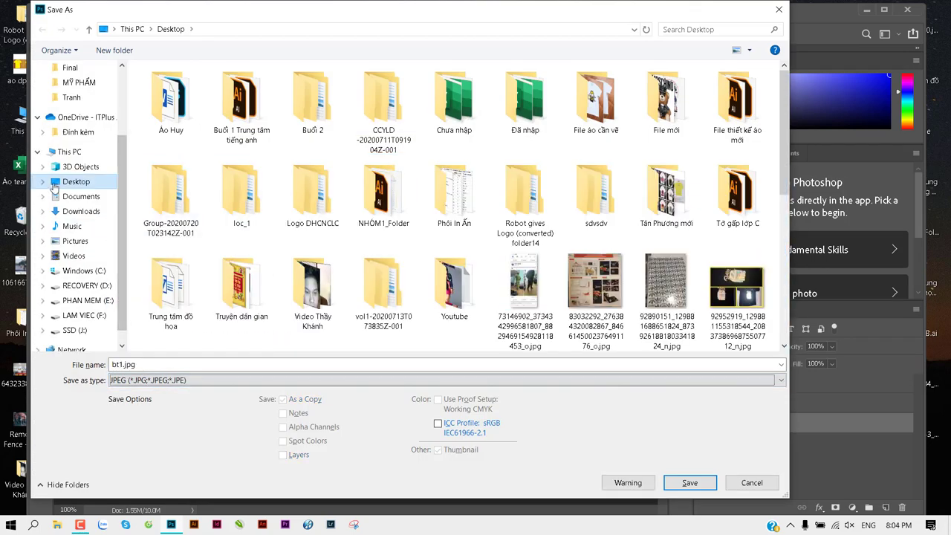
# Step: Save bt1.jpg with JPEG quality 12 (Maximum)
pyautogui.click(695, 482)
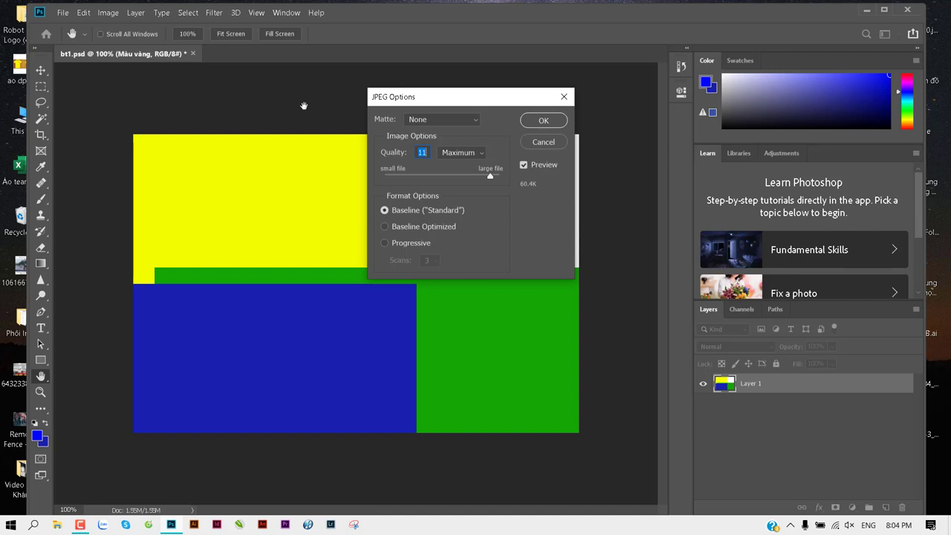
pyautogui.moveTo(490, 176); pyautogui.dragTo(507, 179)
pyautogui.click(442, 175)
pyautogui.write('12')
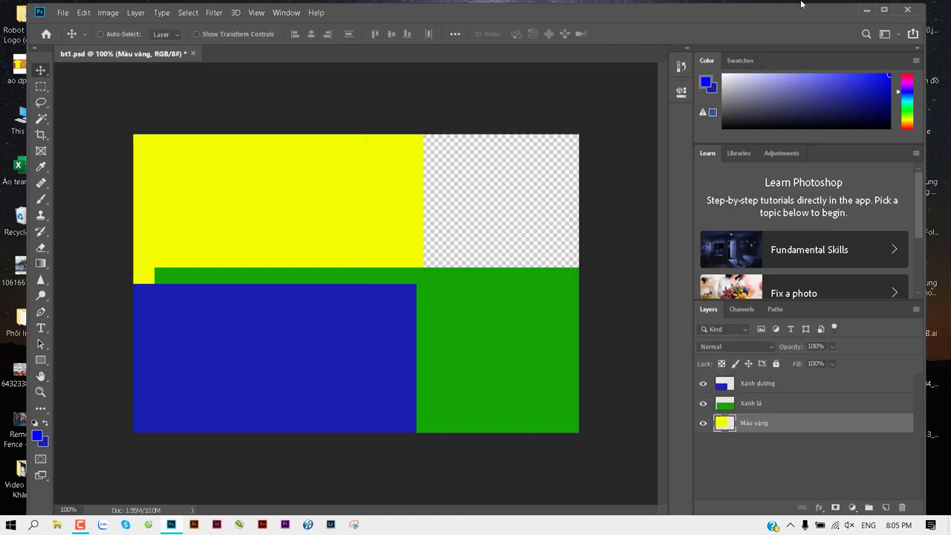
# Step: Preview bt1.jpg from the desktop in Windows Photos, then close the viewer
pyautogui.click(866, 10)
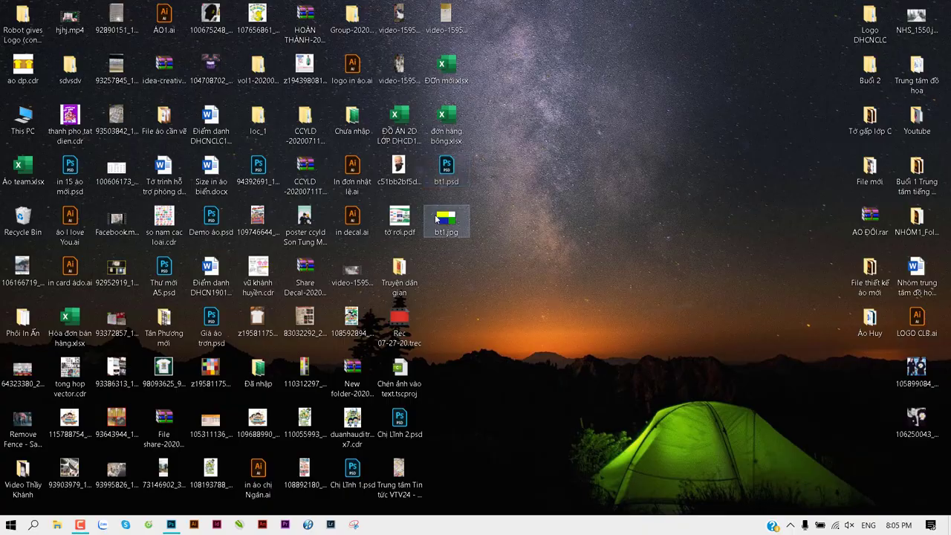
pyautogui.doubleClick(445, 220)
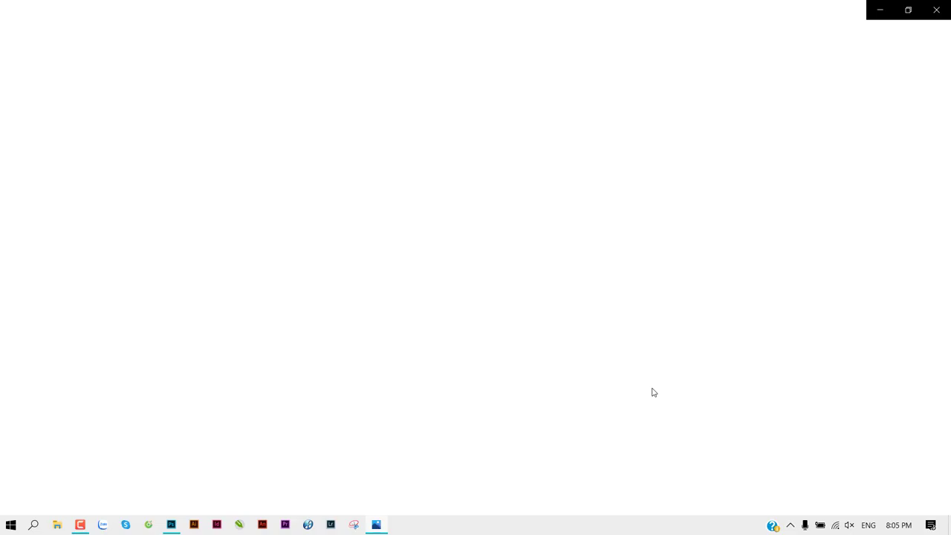
pyautogui.click(936, 10)
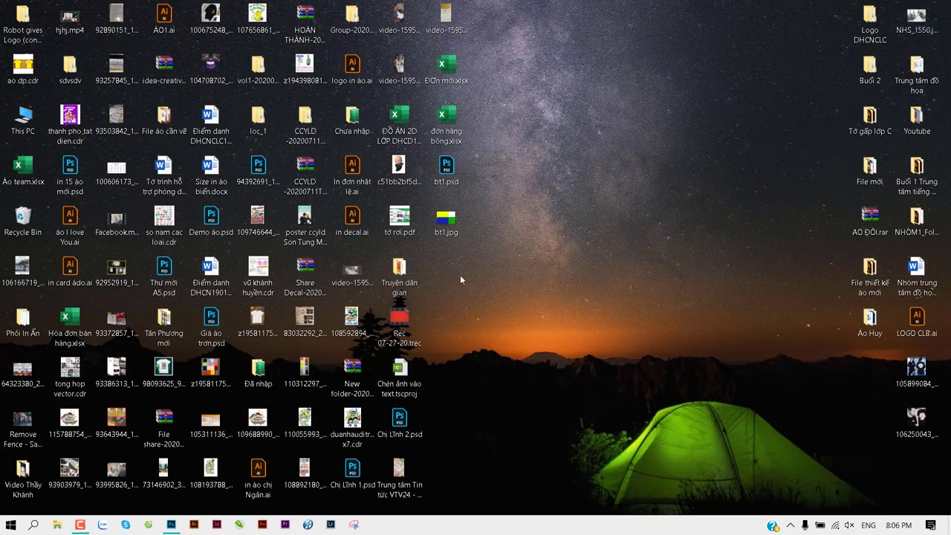
pyautogui.doubleClick(445, 221)
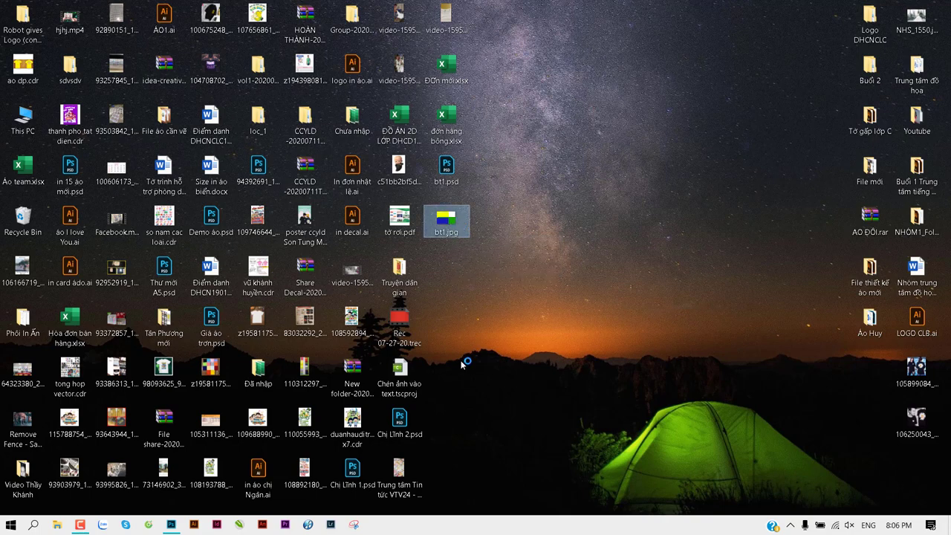
pyautogui.rightClick(517, 194)
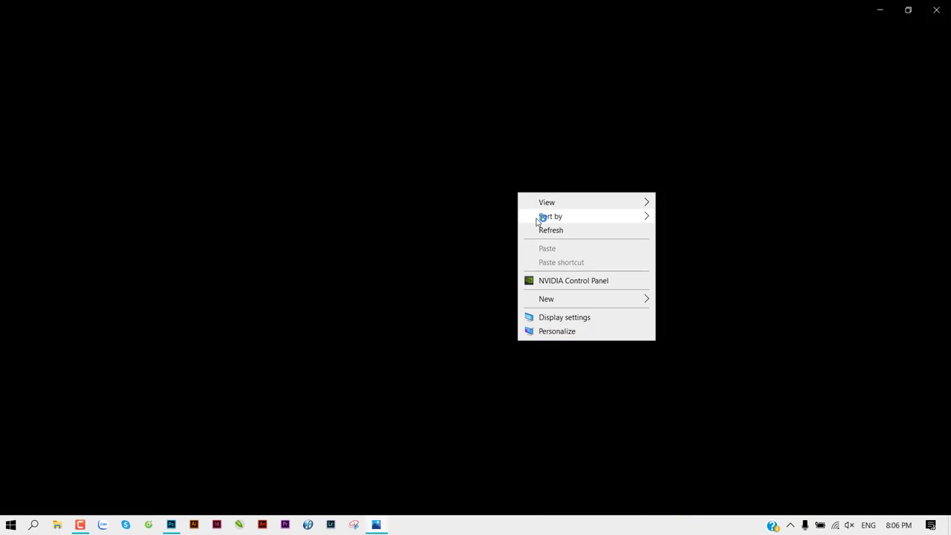
pyautogui.click(544, 231)
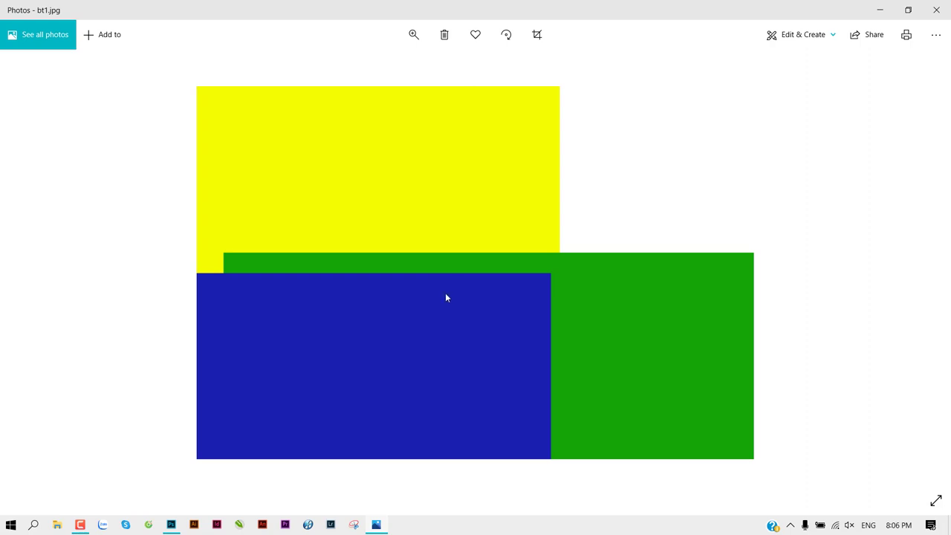
pyautogui.click(936, 9)
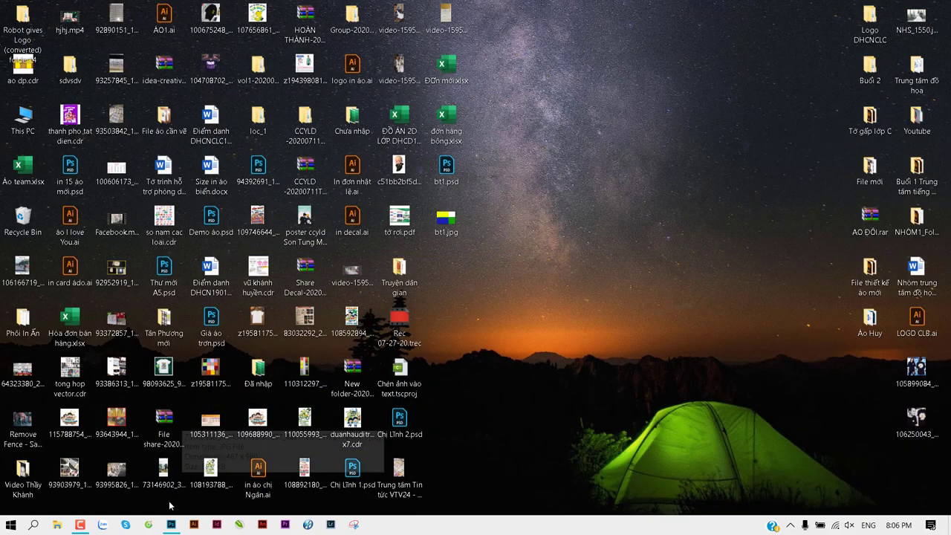
# Step: Save the image as bt1.png on the Desktop using the large-file-size PNG option
pyautogui.click(171, 524)
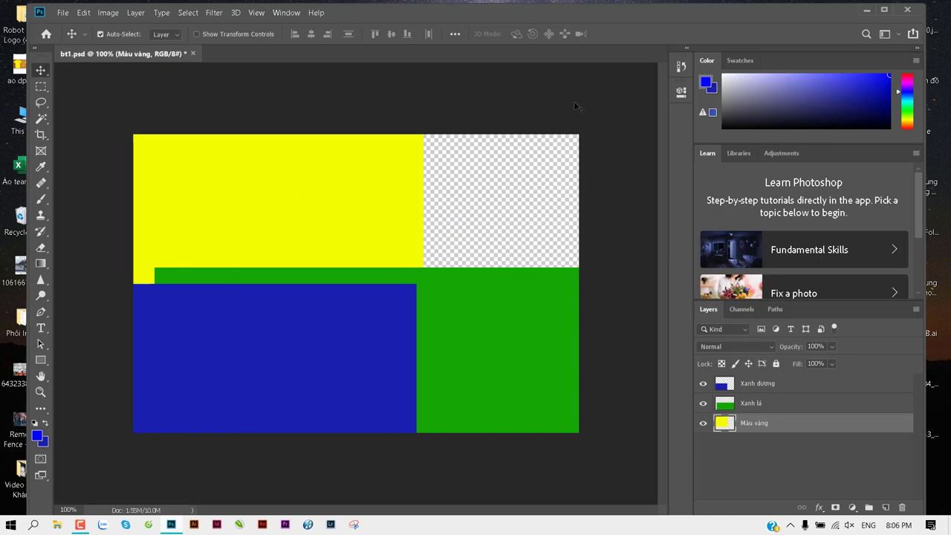
pyautogui.hotkey('ctrl', 'shift', 's')
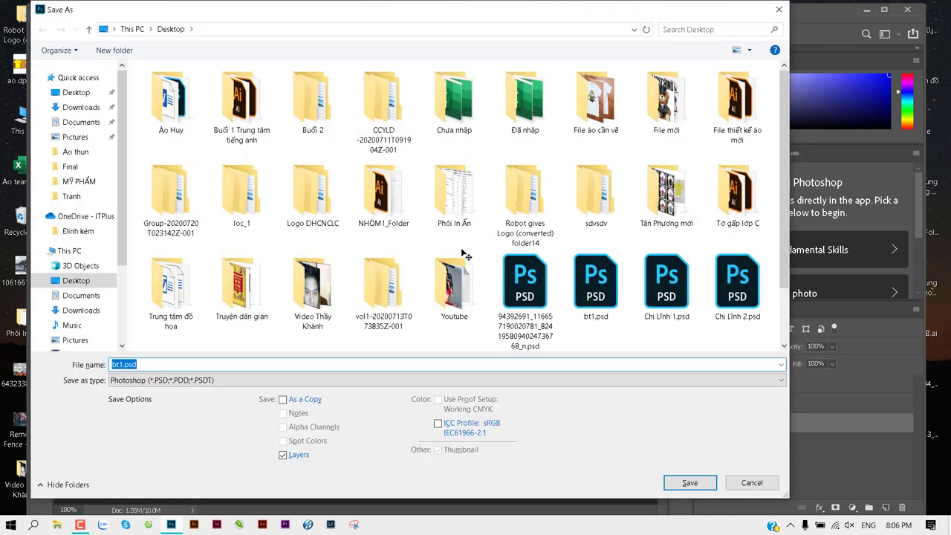
pyautogui.click(240, 380)
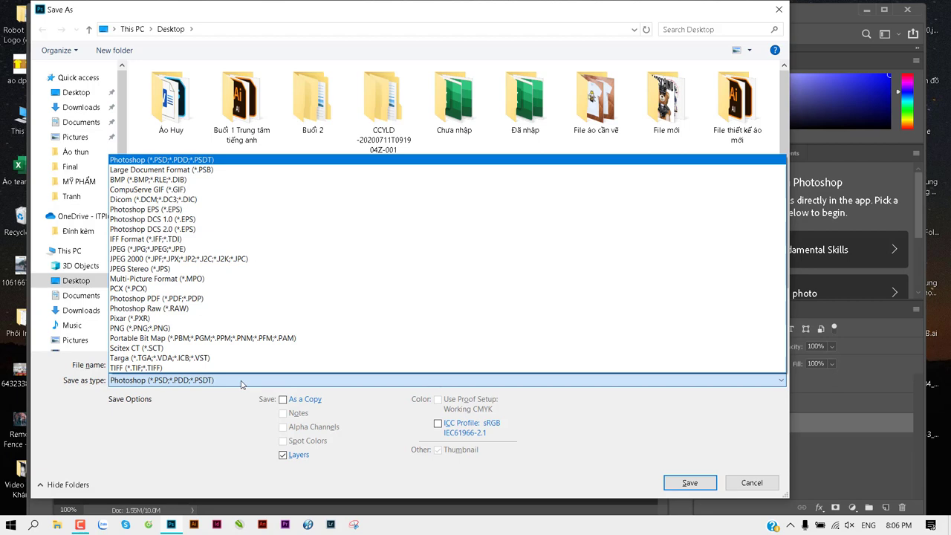
pyautogui.press('p')
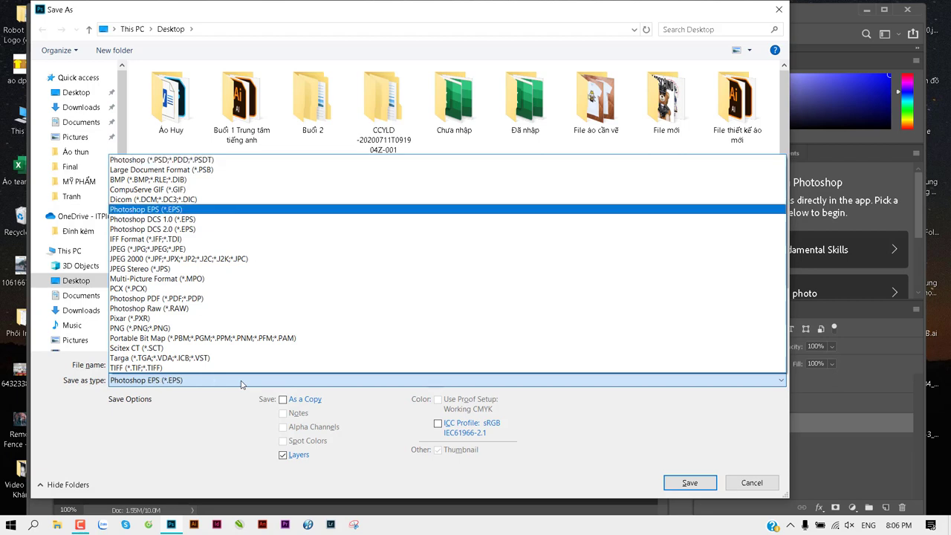
pyautogui.press('p')
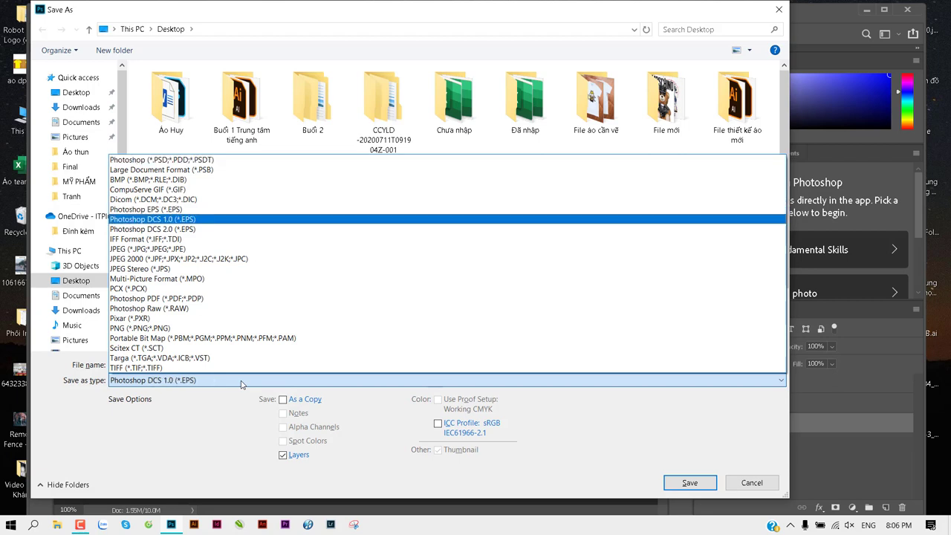
pyautogui.press('p')
pyautogui.press('p')
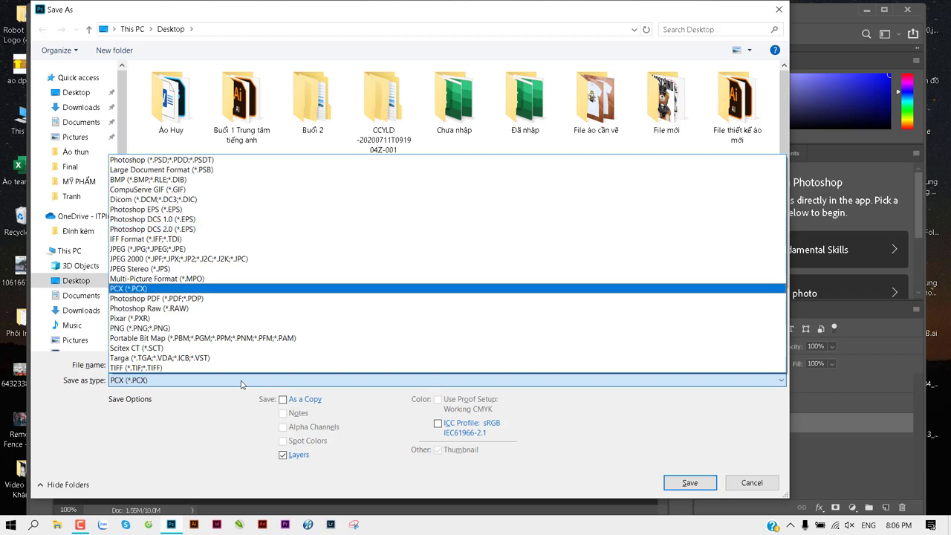
pyautogui.press('p')
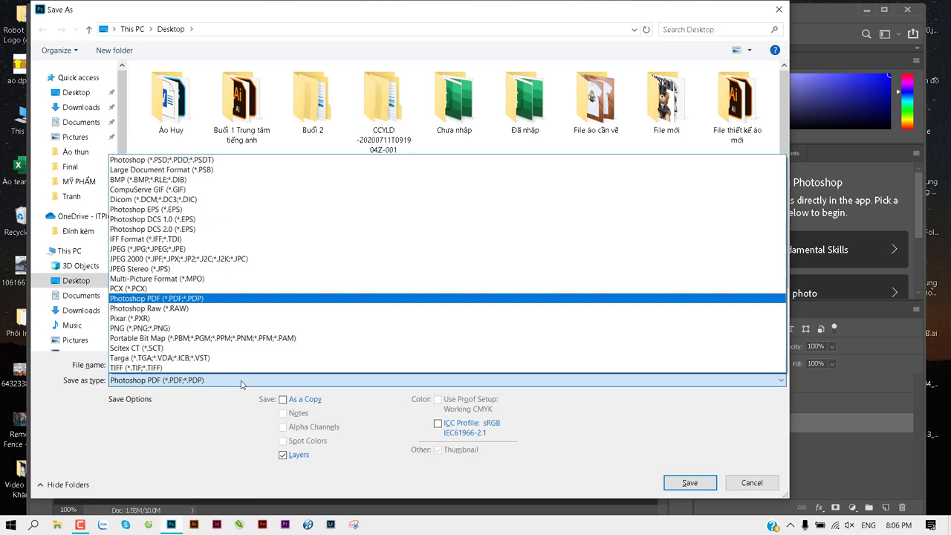
pyautogui.press('p')
pyautogui.press('p')
pyautogui.press('p')
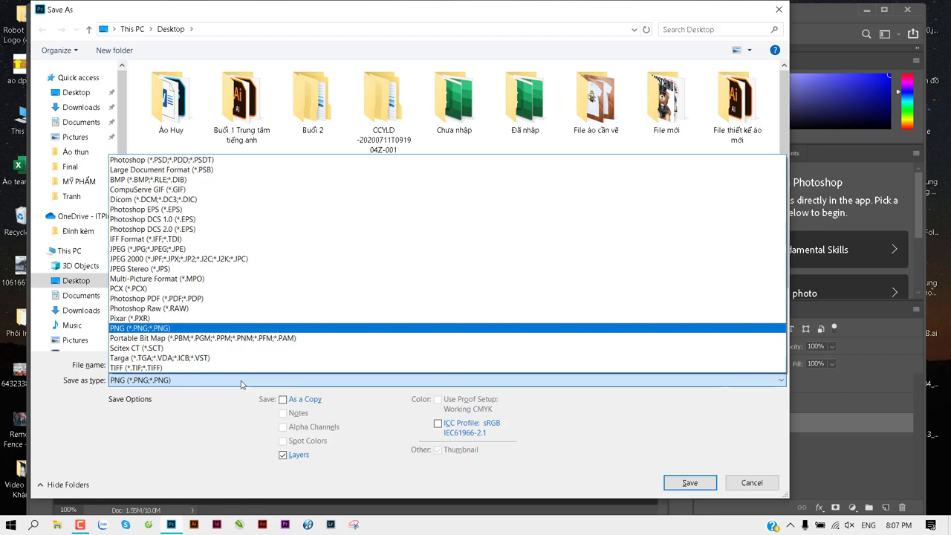
pyautogui.press('j')
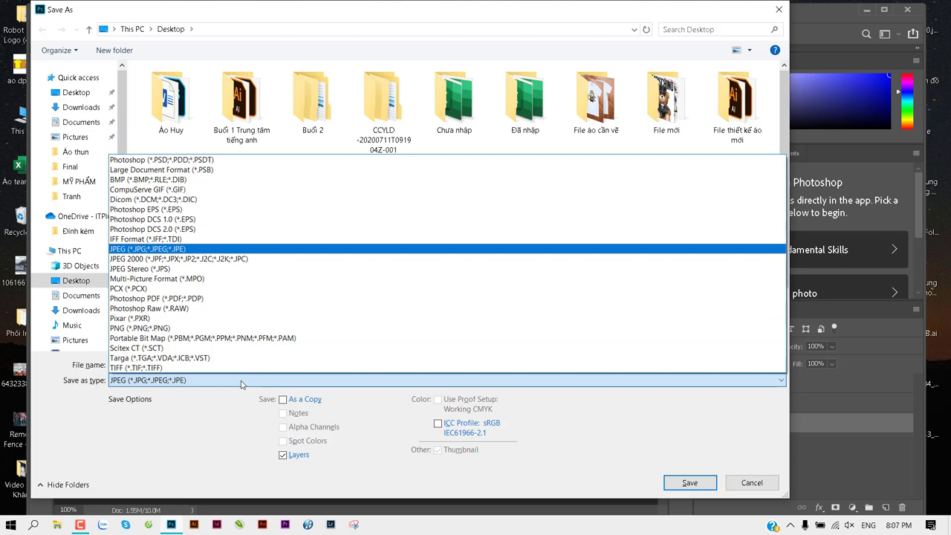
pyautogui.click(151, 327)
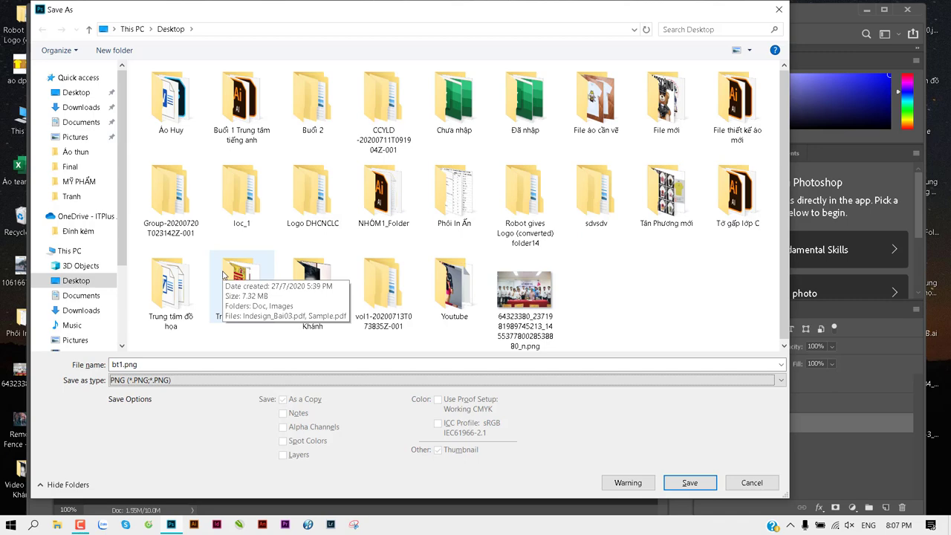
pyautogui.press('Return')
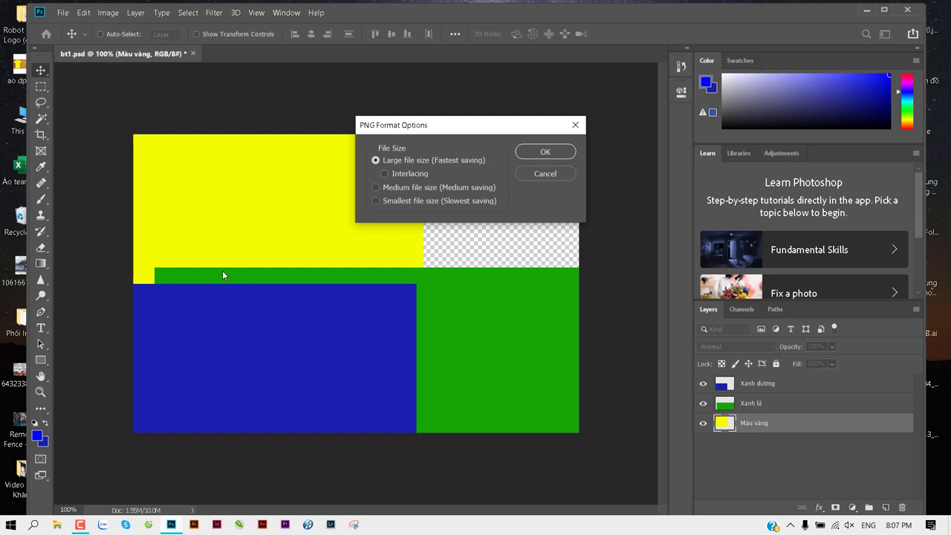
pyautogui.press('Return')
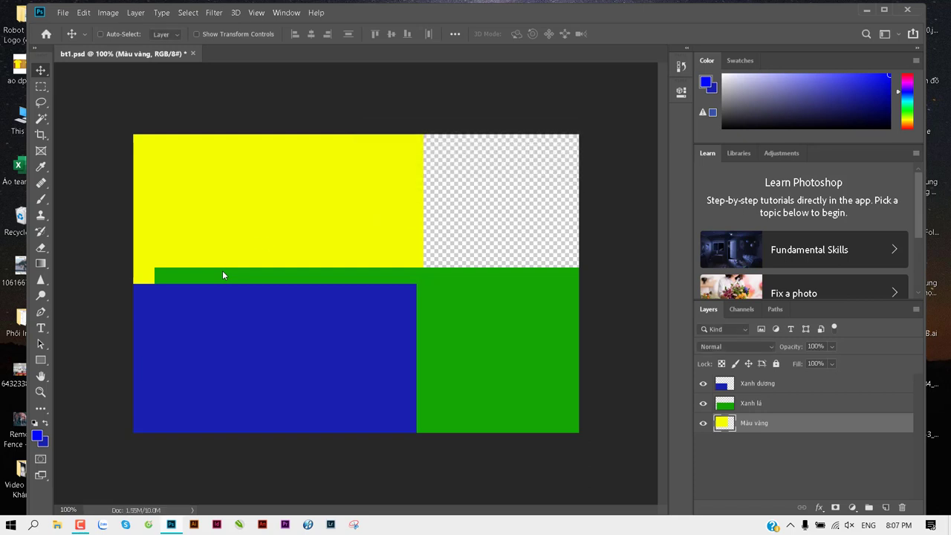
# Step: View bt1.png in Windows Photos, with white where the canvas was transparent, then return to Photoshop
pyautogui.click(948, 523)
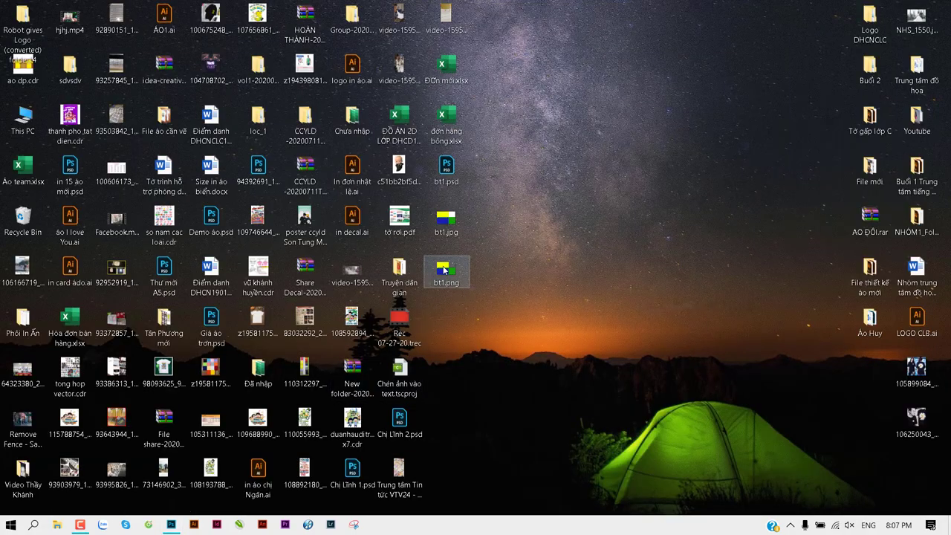
pyautogui.doubleClick(444, 270)
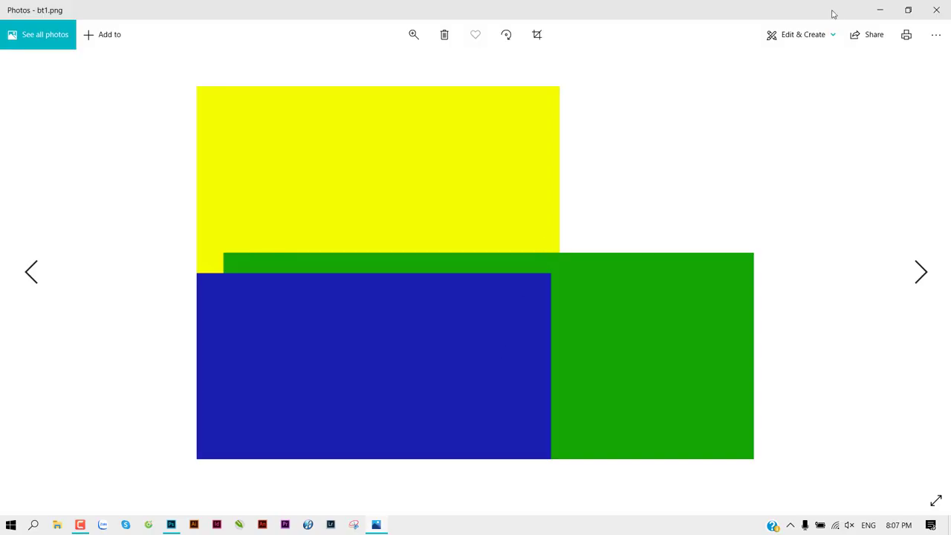
pyautogui.click(936, 9)
pyautogui.moveTo(530, 354); pyautogui.dragTo(445, 223)
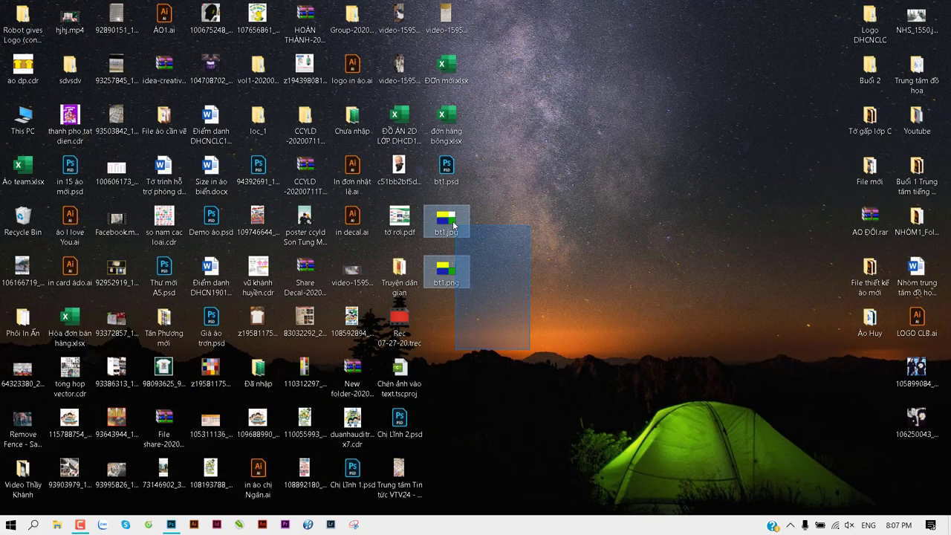
pyautogui.click(564, 276)
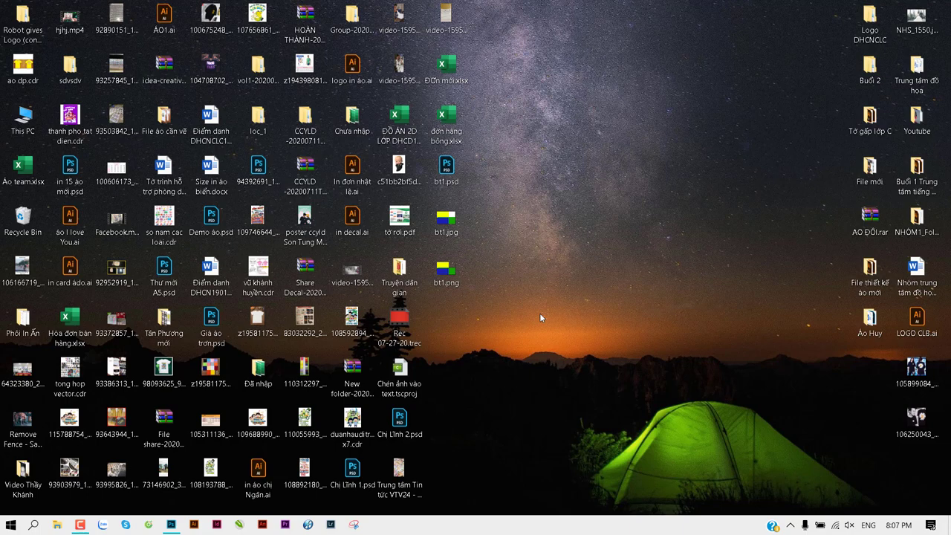
pyautogui.doubleClick(446, 272)
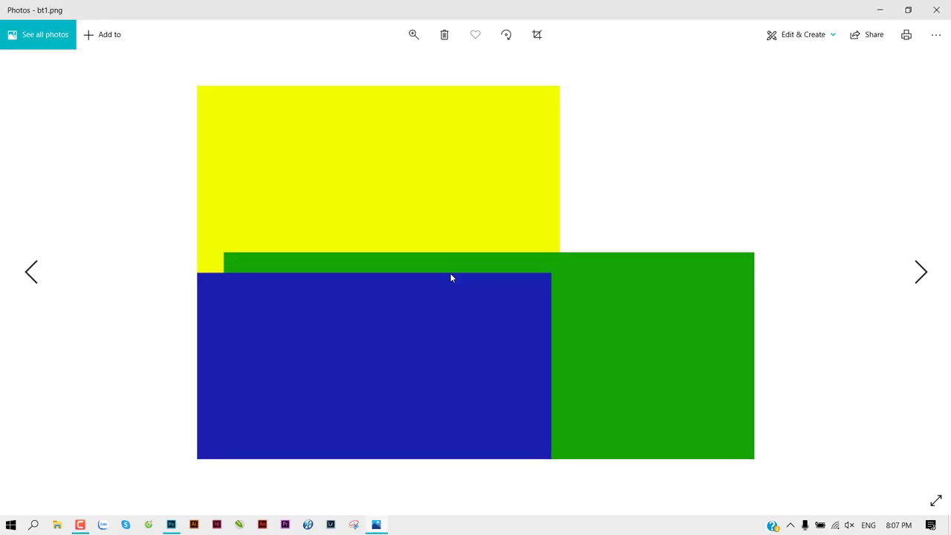
pyautogui.press('Right')
pyautogui.press('Left')
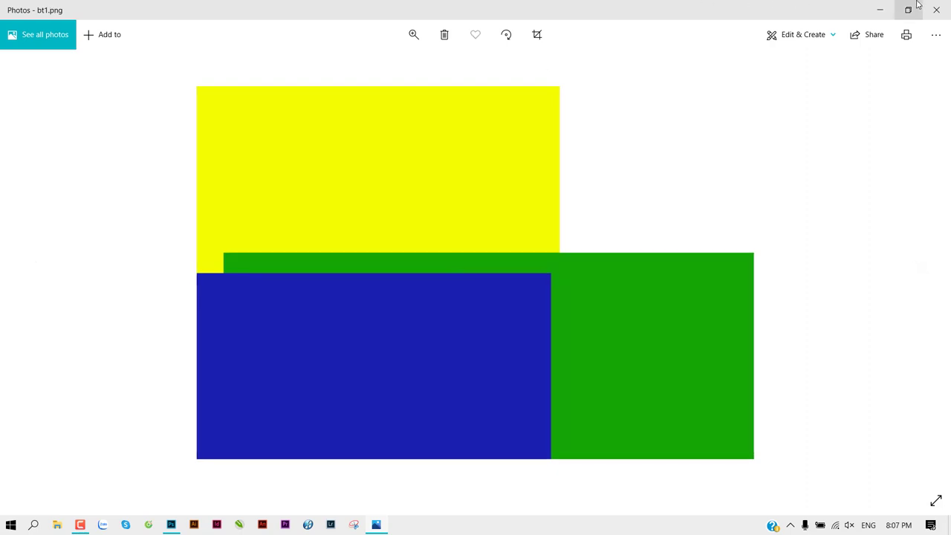
pyautogui.click(936, 10)
pyautogui.click(461, 288)
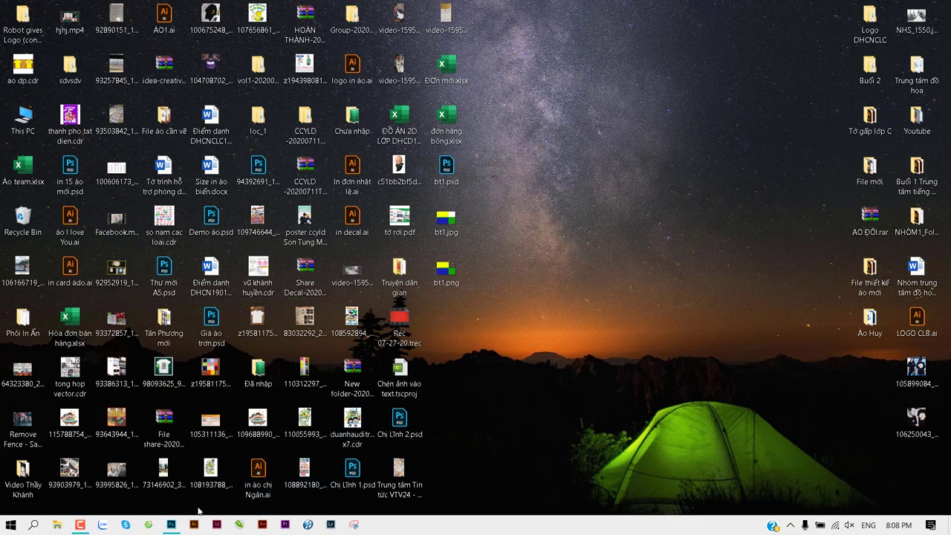
pyautogui.click(174, 525)
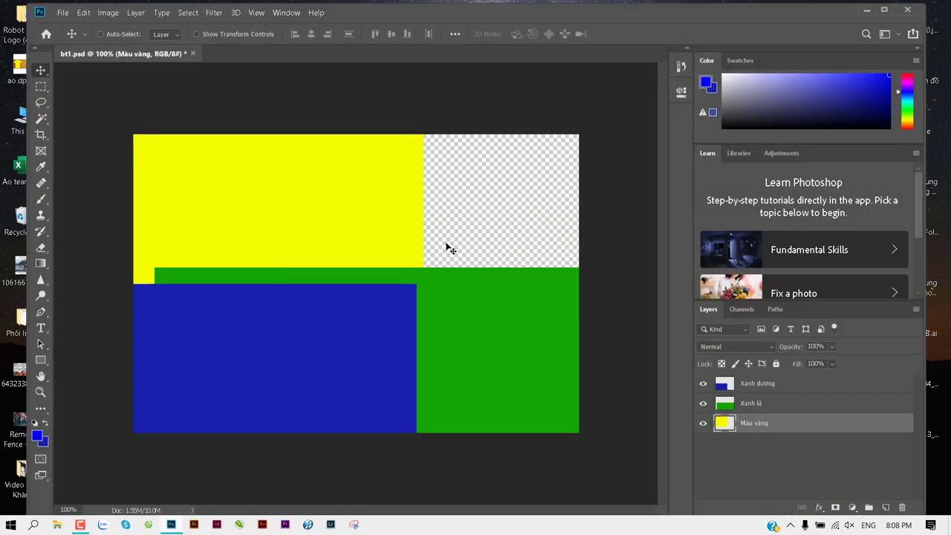
# Step: Open bt1.jpg and bt1.png together from the Desktop via File > Open
pyautogui.click(65, 18)
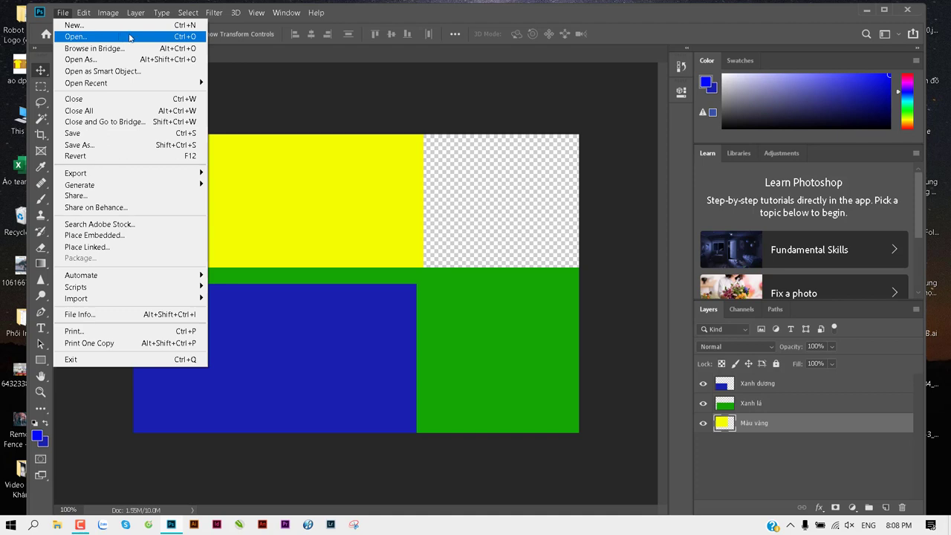
pyautogui.click(129, 37)
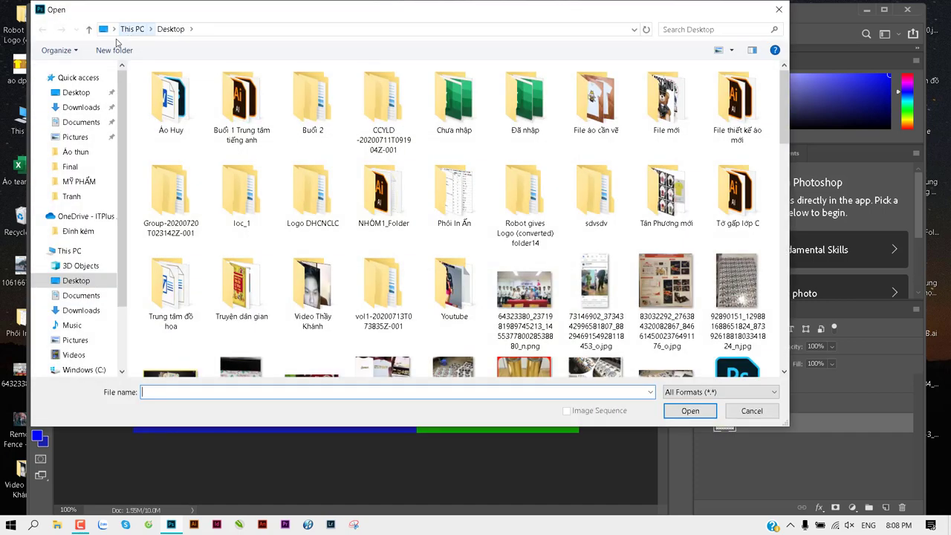
pyautogui.click(321, 206)
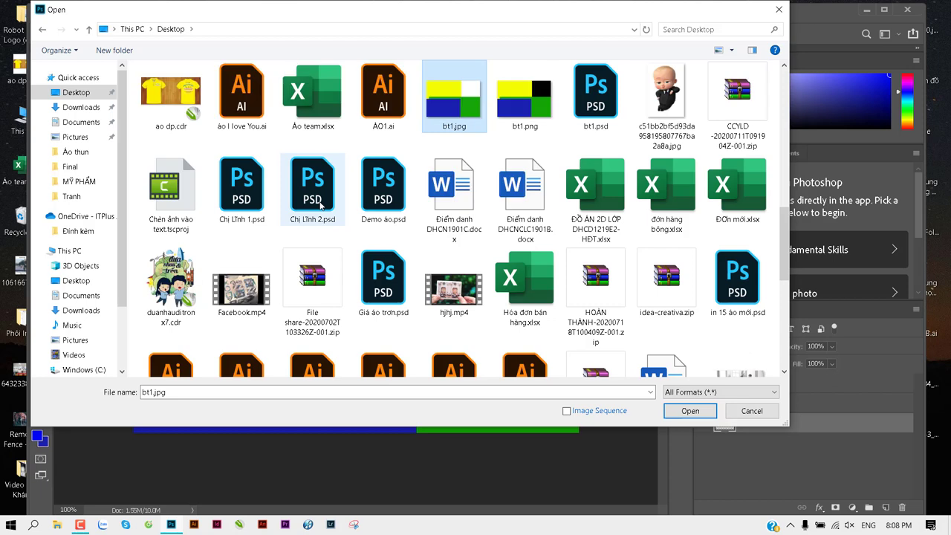
pyautogui.keyDown('ctrl'); pyautogui.click(505, 102); pyautogui.keyUp('ctrl')
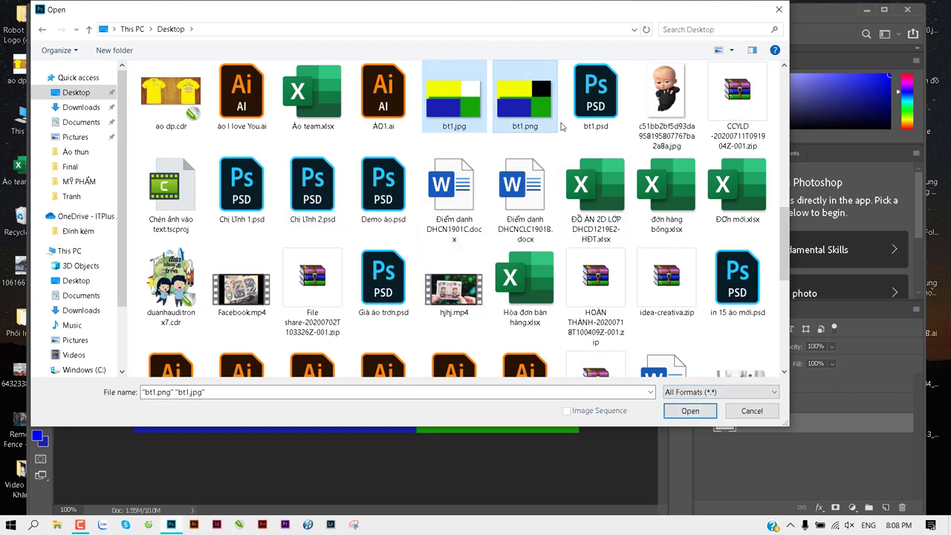
pyautogui.click(690, 411)
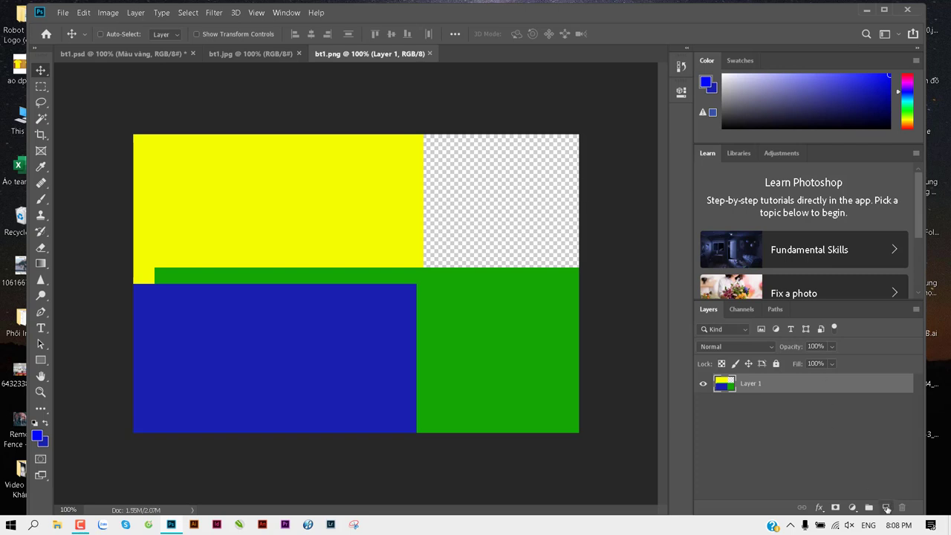
# Step: Add a red-filled Layer 2 beneath Layer 1 in bt1.png to fill the transparent corner
pyautogui.click(884, 507)
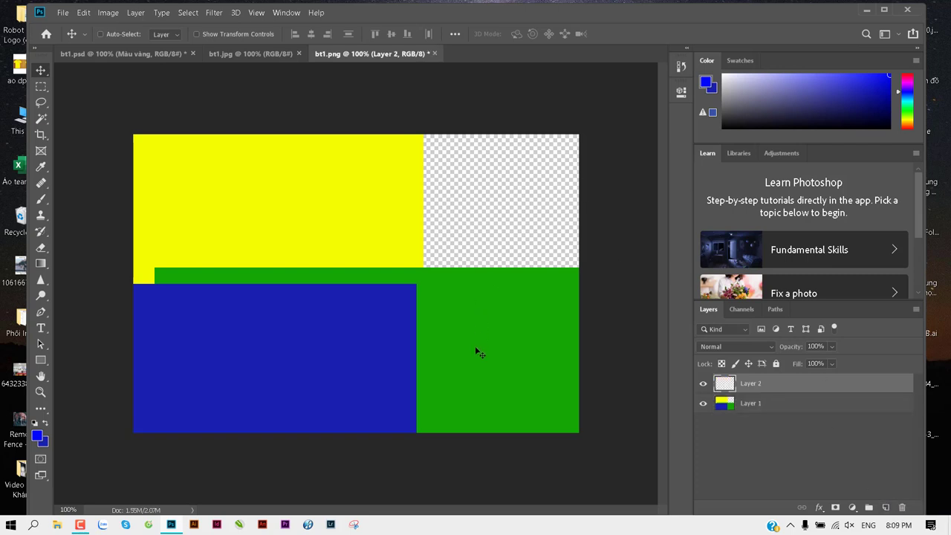
pyautogui.click(41, 434)
pyautogui.moveTo(418, 210); pyautogui.dragTo(418, 157)
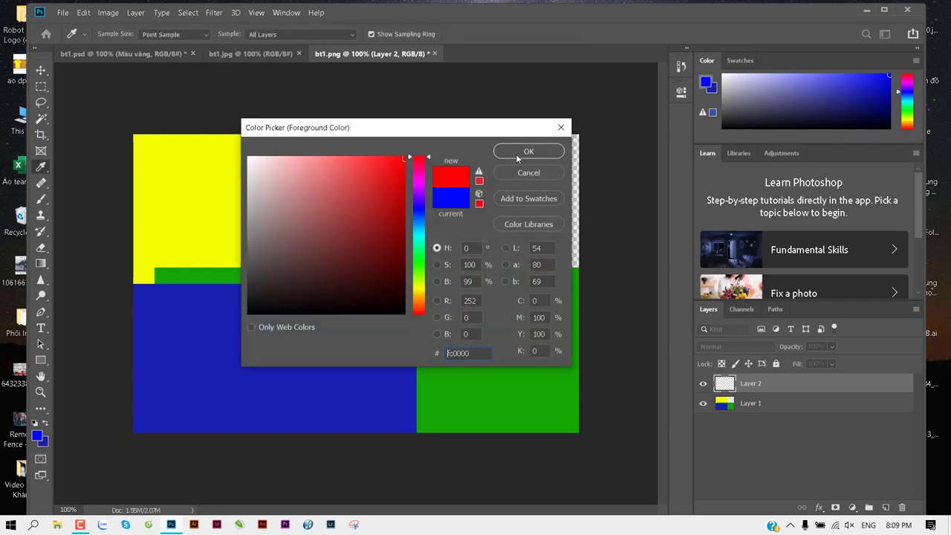
pyautogui.click(528, 151)
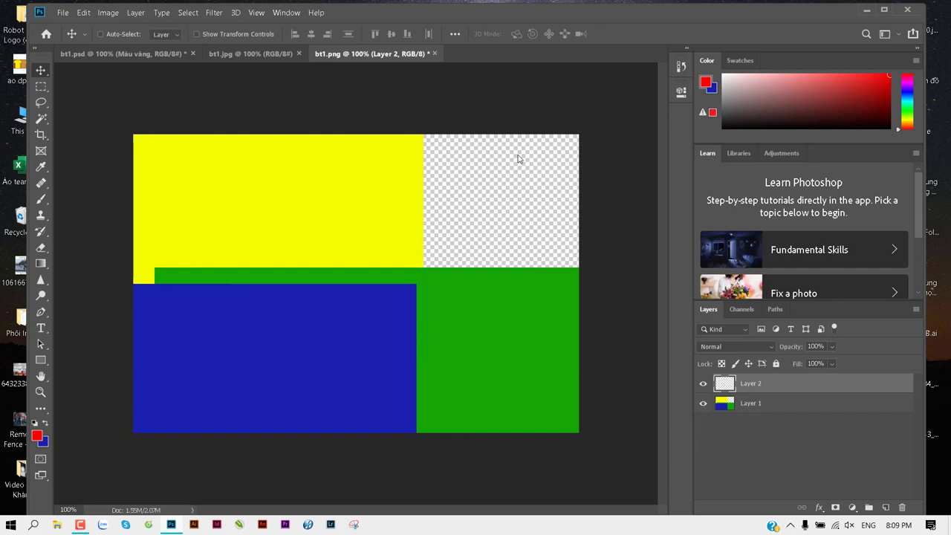
pyautogui.hotkey('alt', 'BackSpace')
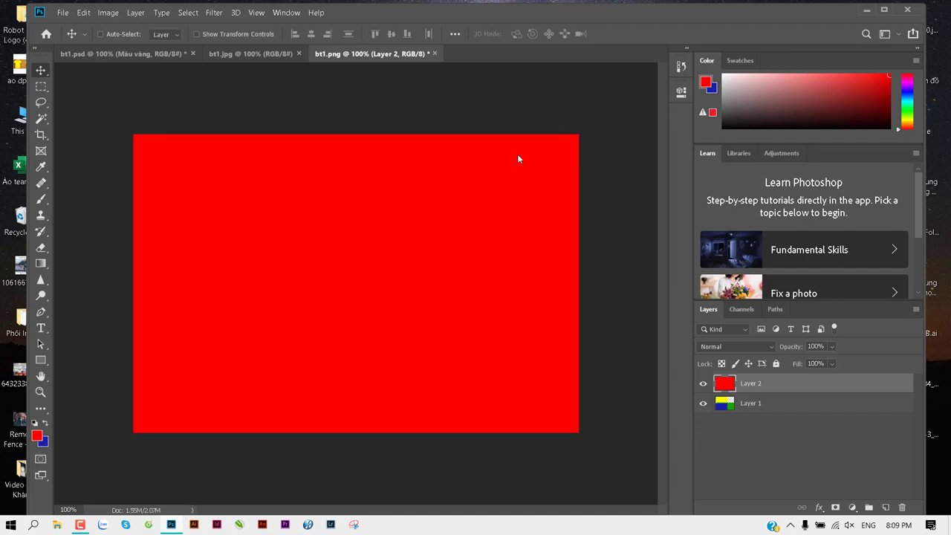
pyautogui.hotkey('ctrl', '[')
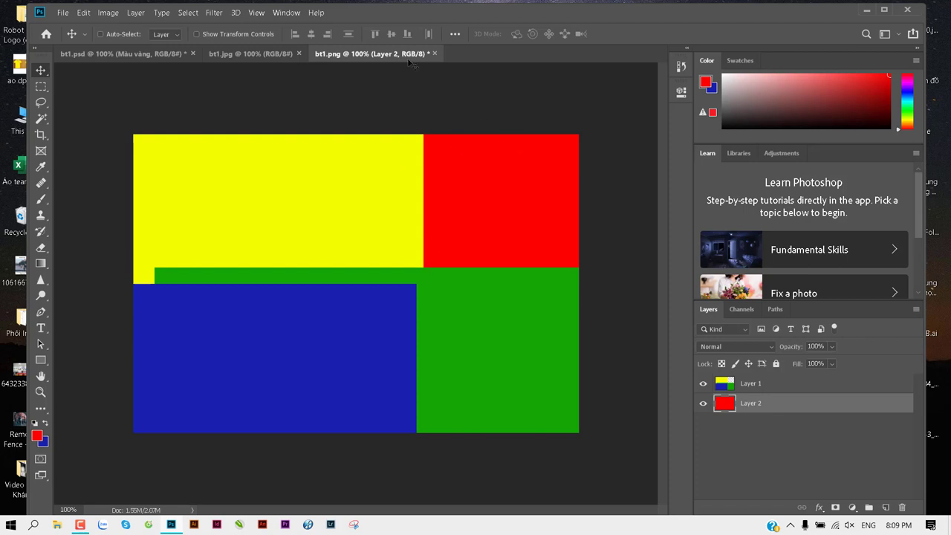
pyautogui.click(235, 53)
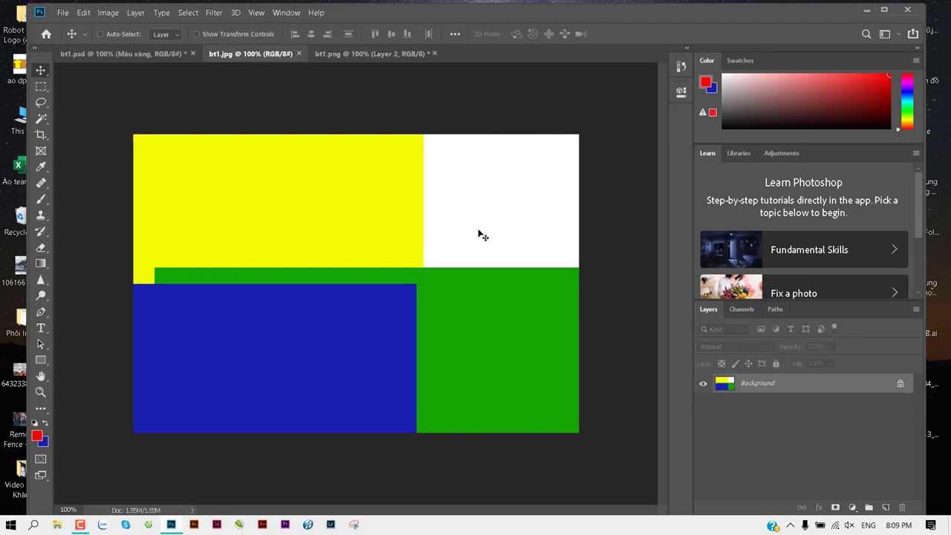
# Step: Add a new layer filled with red and drag it beneath the background image
pyautogui.click(885, 507)
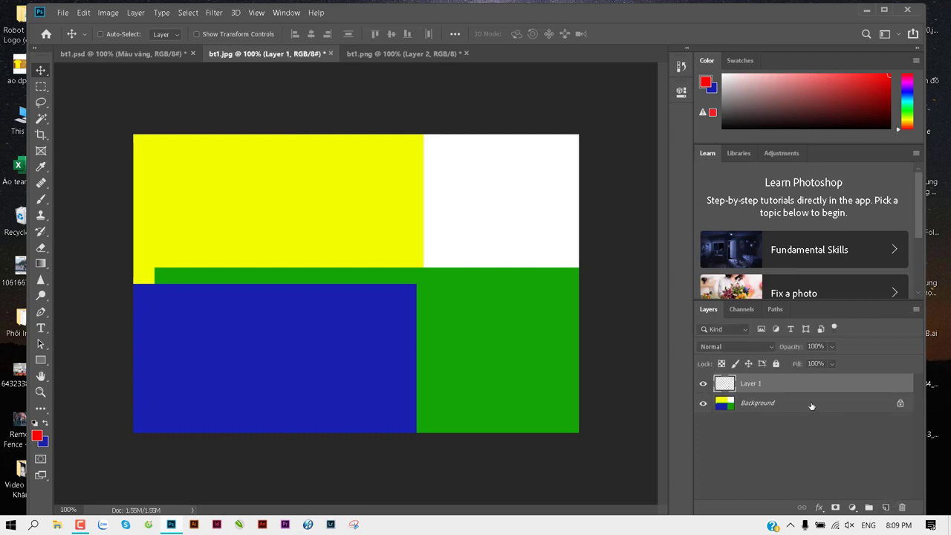
pyautogui.hotkey('alt', 'BackSpace')
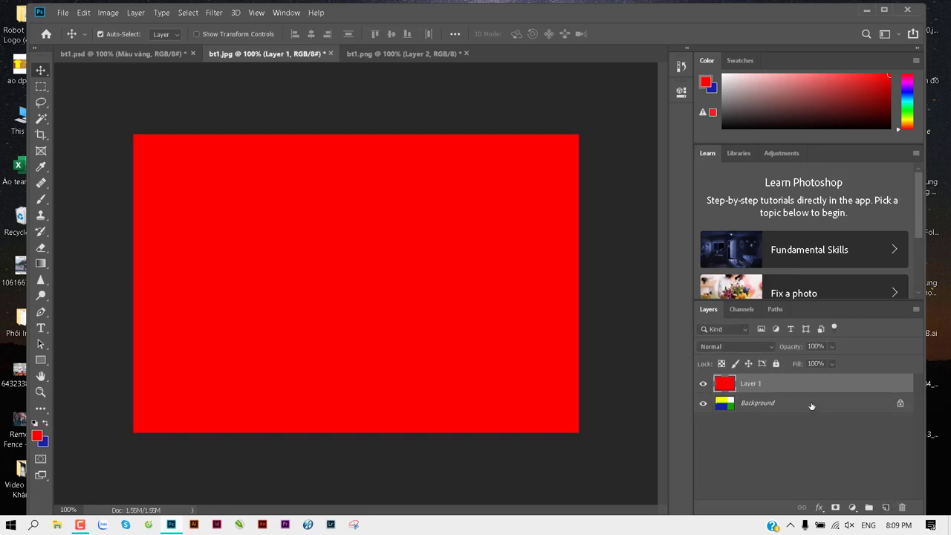
pyautogui.press('ctrl')
pyautogui.press('ctrl')
pyautogui.moveTo(768, 389); pyautogui.dragTo(756, 423)
# Step: Unlock the Background as Layer 0, send red Layer 1 below it, and shift the image down-left
pyautogui.click(900, 404)
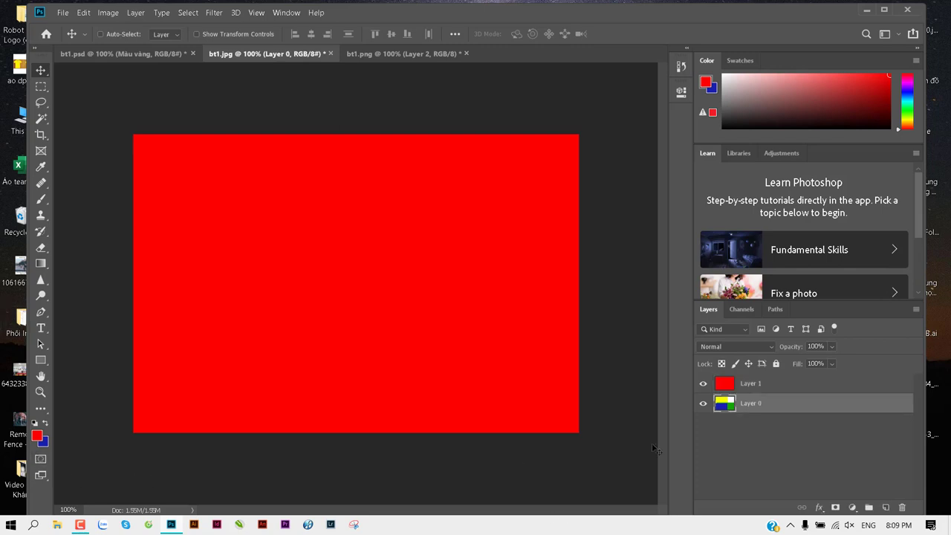
pyautogui.click(745, 385)
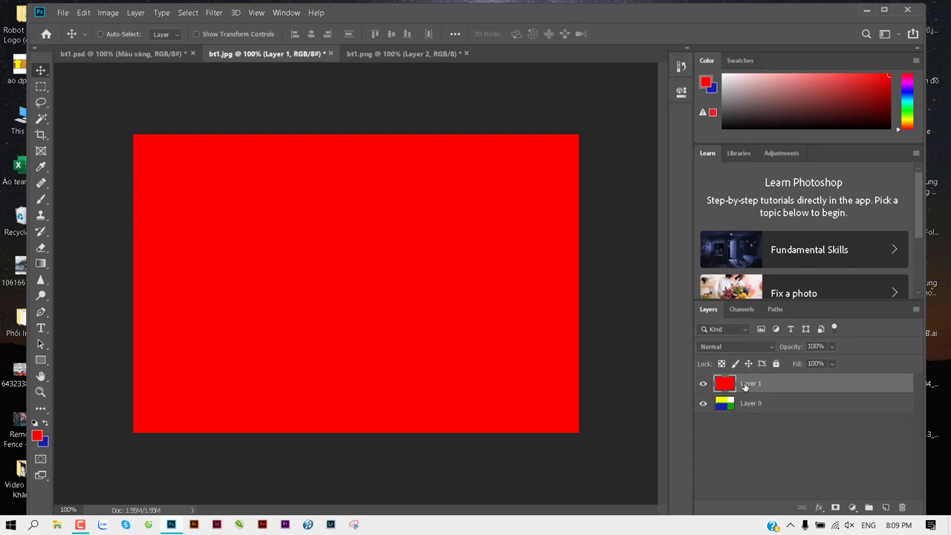
pyautogui.press('ctrl')
pyautogui.hotkey('ctrl', '[')
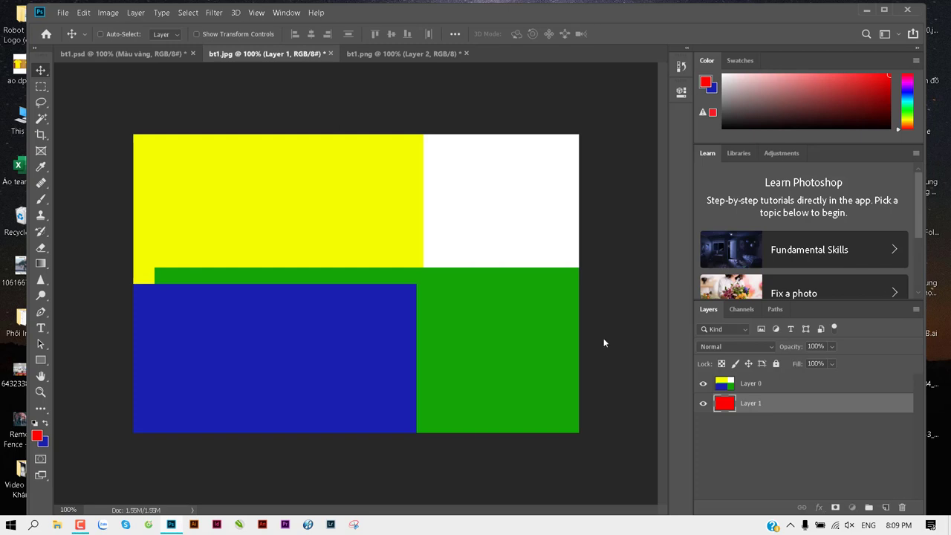
pyautogui.moveTo(429, 288); pyautogui.dragTo(357, 335)
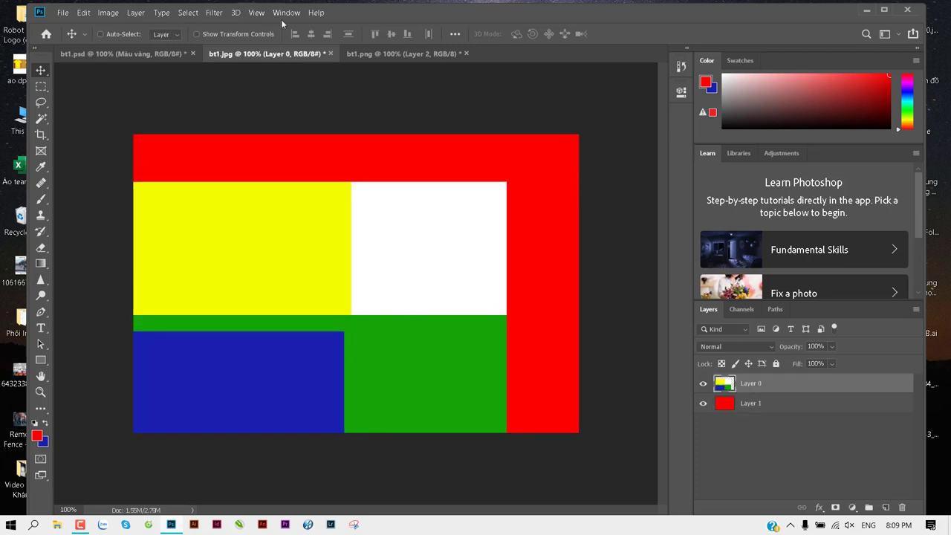
# Step: Move the red block down-left in bt1.png, then bring up the bt1.psd document
pyautogui.click(401, 54)
pyautogui.moveTo(443, 294)
pyautogui.mouseDown()
pyautogui.moveTo(413, 318)
pyautogui.moveTo(420, 347)
pyautogui.mouseUp()
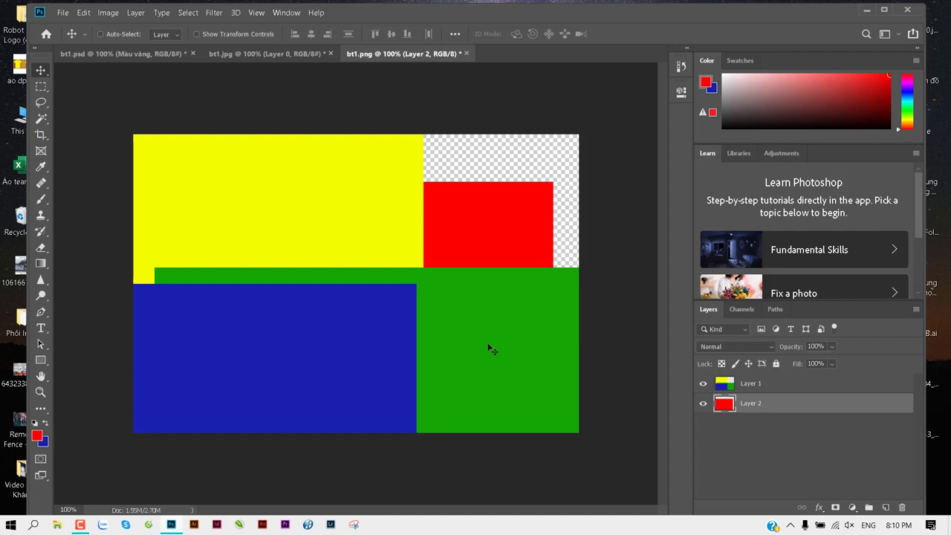
pyautogui.click(248, 53)
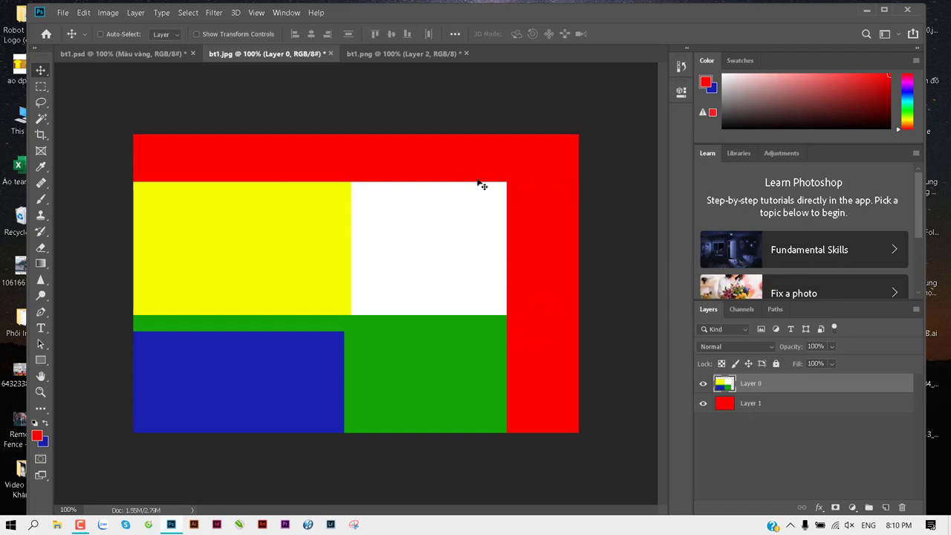
pyautogui.click(167, 54)
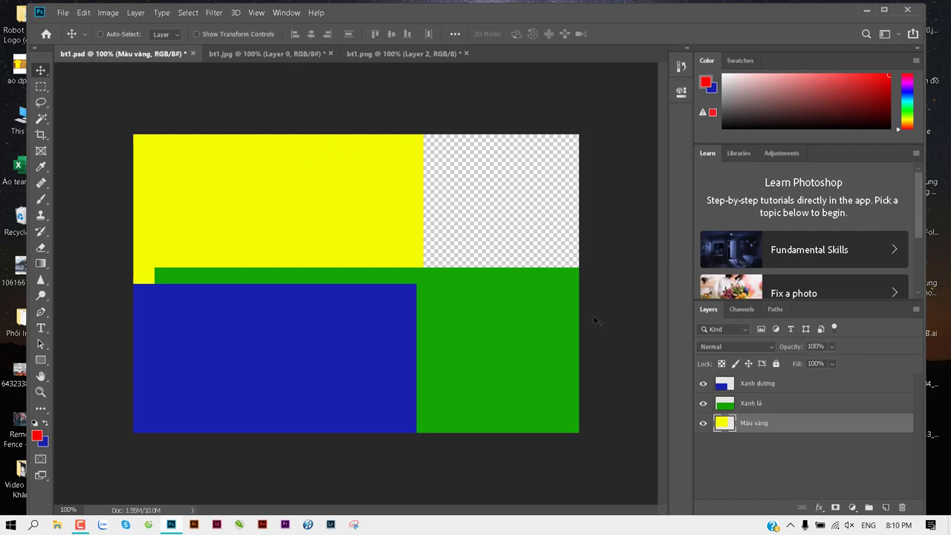
# Step: Delete the Xanh dương and green layers, and stretch the yellow Màu vàng layer across the canvas
pyautogui.click(814, 388)
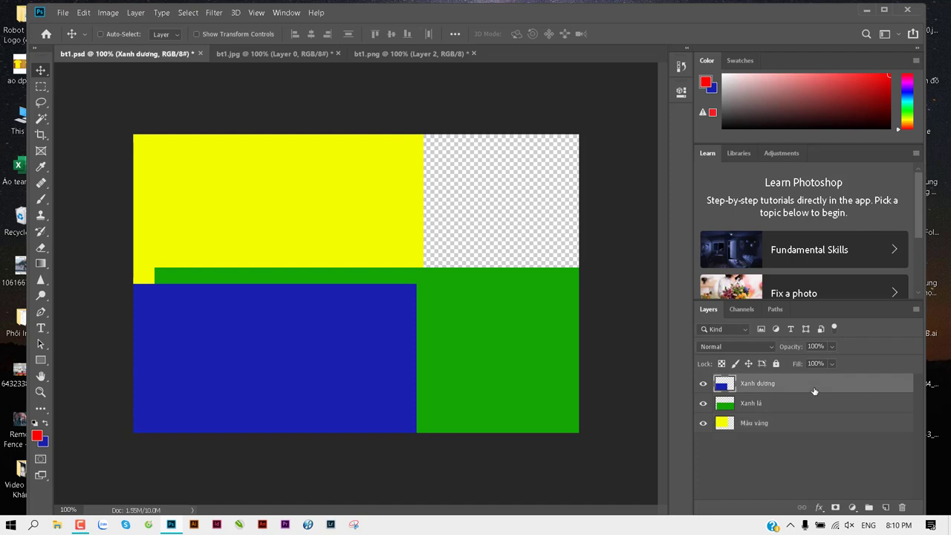
pyautogui.press('Delete')
pyautogui.press('Delete')
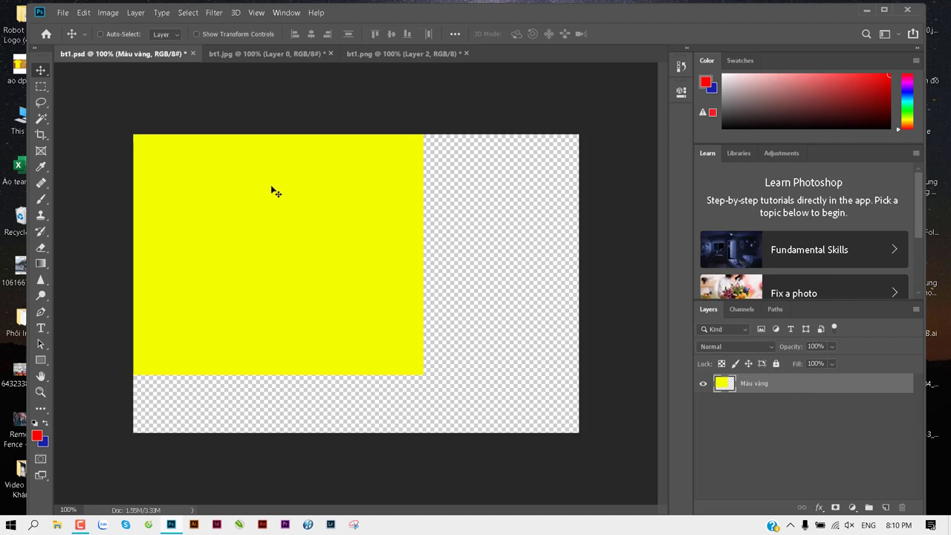
pyautogui.moveTo(272, 190); pyautogui.dragTo(448, 289)
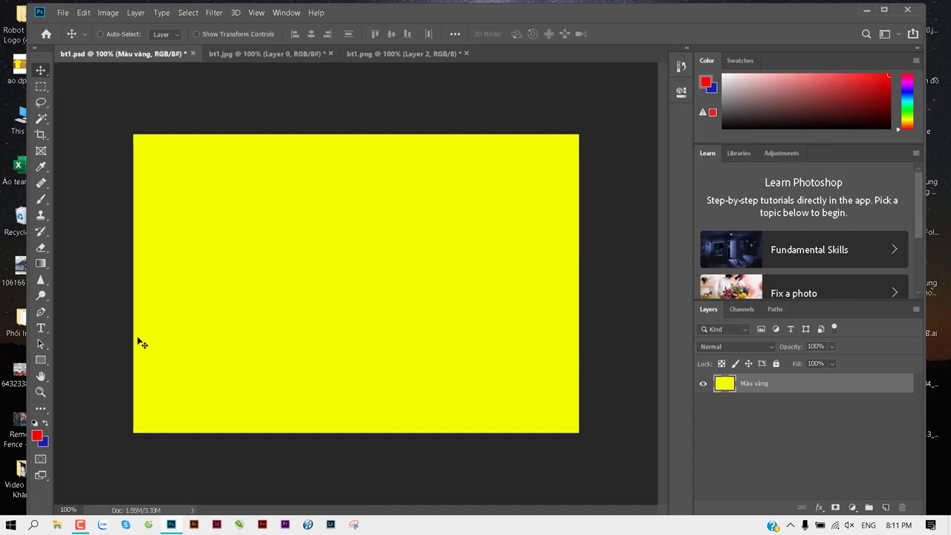
pyautogui.press('d')
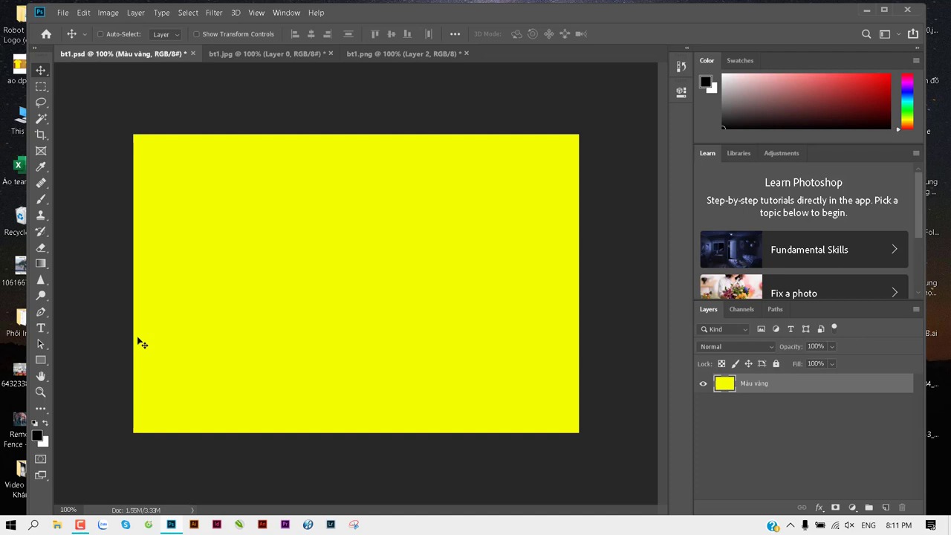
# Step: Choose deep red (R192, G20, B20) as foreground and white as background colour
pyautogui.click(36, 435)
pyautogui.click(388, 193)
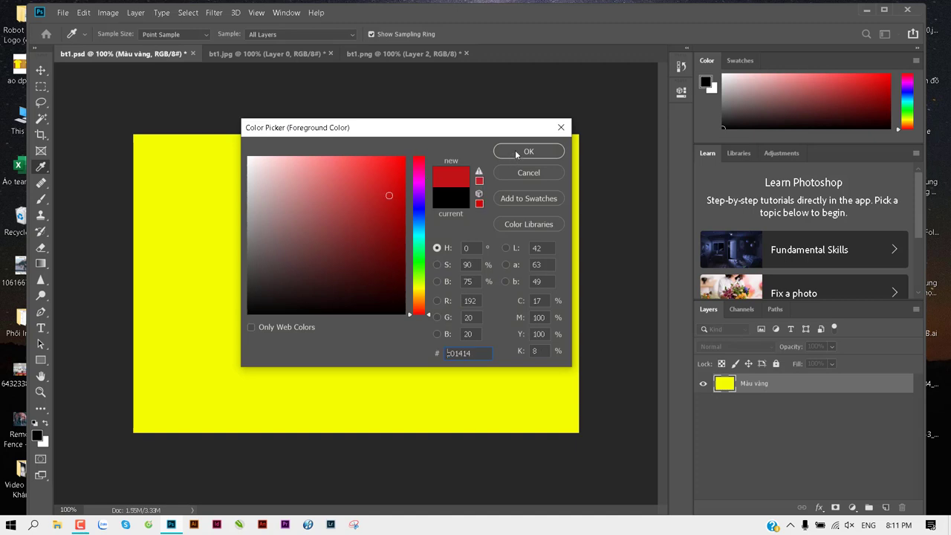
pyautogui.click(519, 152)
pyautogui.click(43, 441)
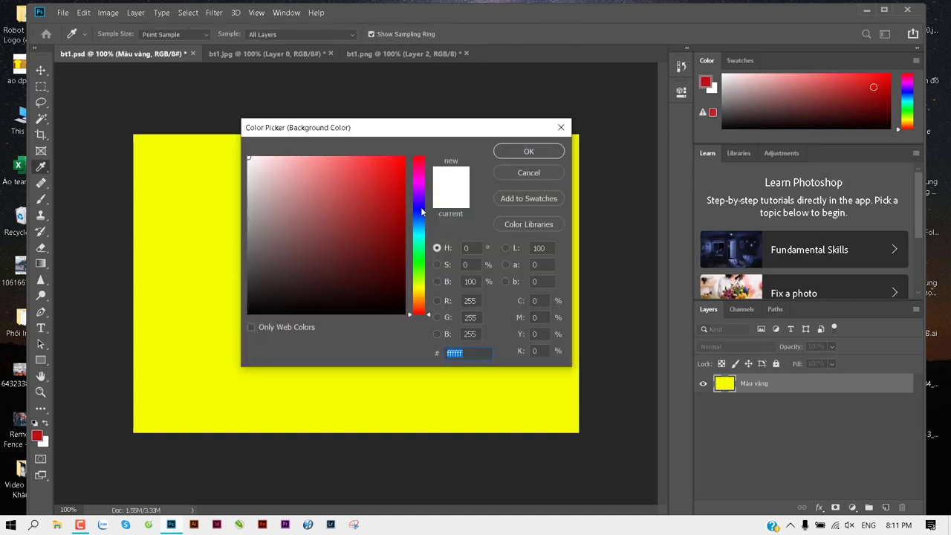
pyautogui.click(418, 207)
pyautogui.click(529, 151)
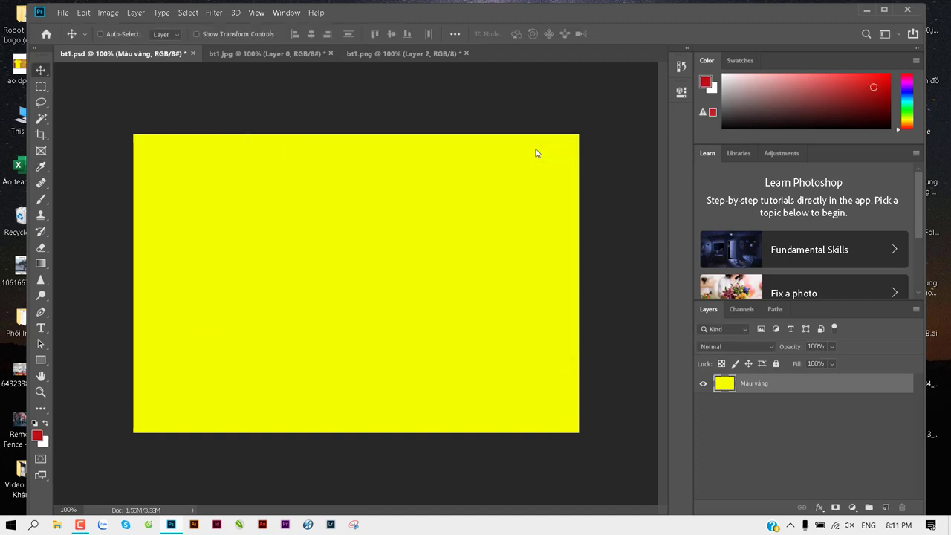
# Step: Reset colours to black and white and fill the Màu vàng layer with white
pyautogui.press('d')
pyautogui.hotkey('ctrl', 'BackSpace')
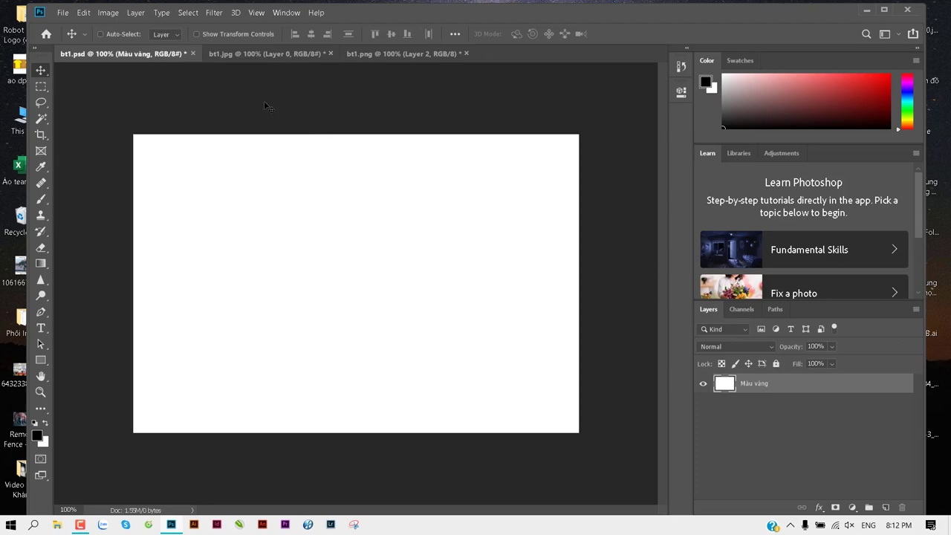
# Step: Browse the Open dialog to LAM VIEC (F:) > 1 Tư liệu học tập > thuvienanh and widen it
pyautogui.hotkey('ctrl', 'o')
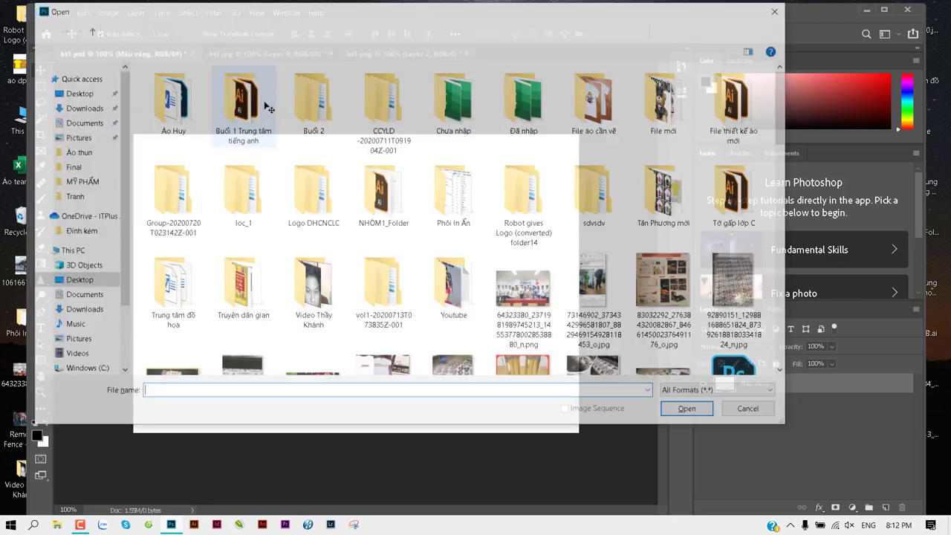
pyautogui.scroll(-2, 81, 327)
pyautogui.scroll(-1, 81, 328)
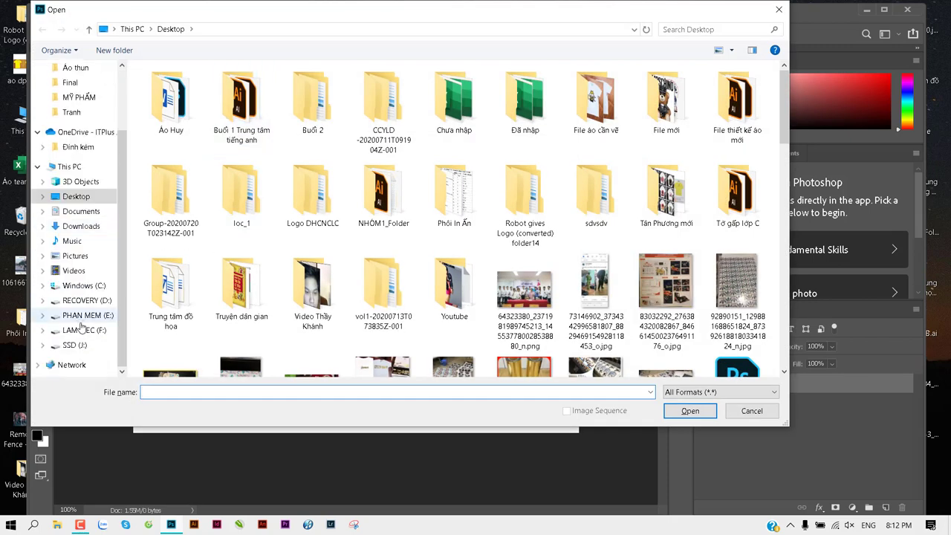
pyautogui.doubleClick(173, 146)
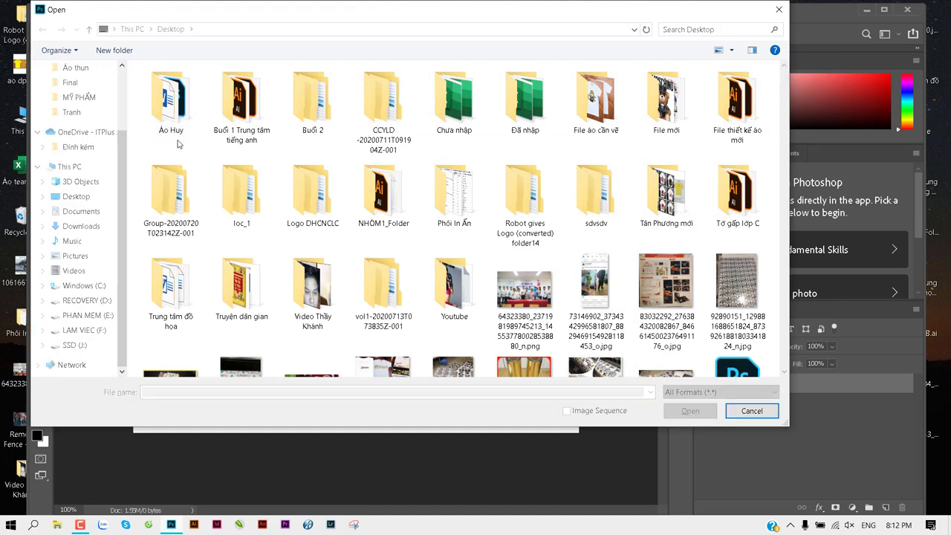
pyautogui.doubleClick(187, 117)
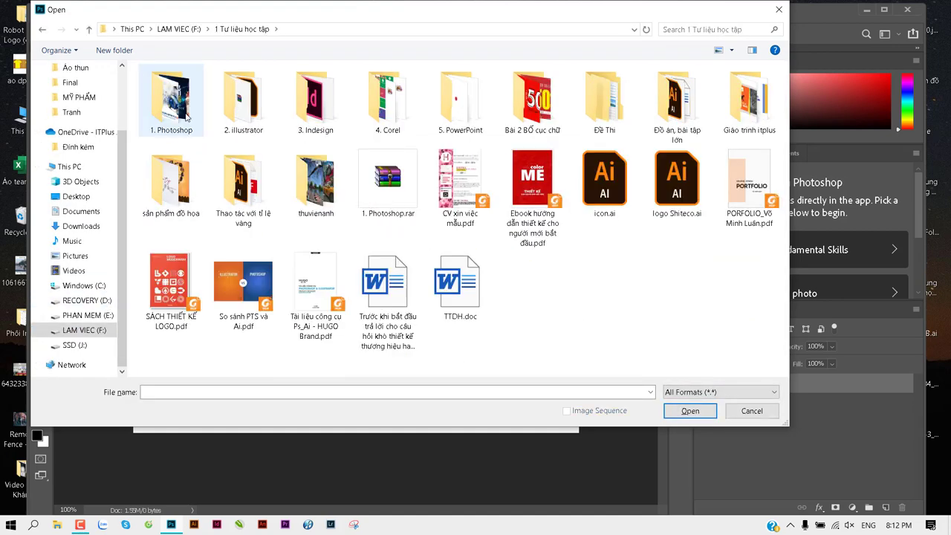
pyautogui.doubleClick(334, 178)
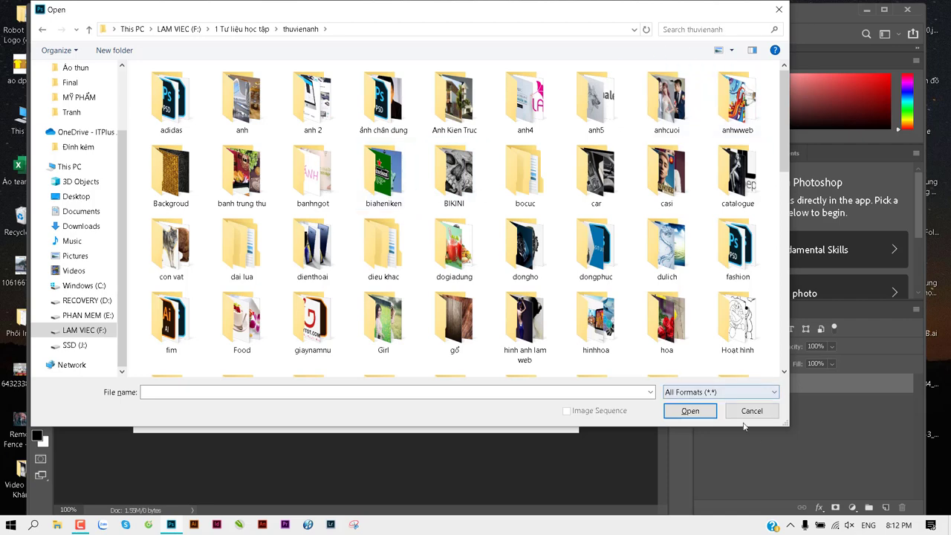
pyautogui.moveTo(789, 424)
pyautogui.mouseDown()
pyautogui.moveTo(862, 472)
pyautogui.moveTo(936, 484)
pyautogui.mouseUp()
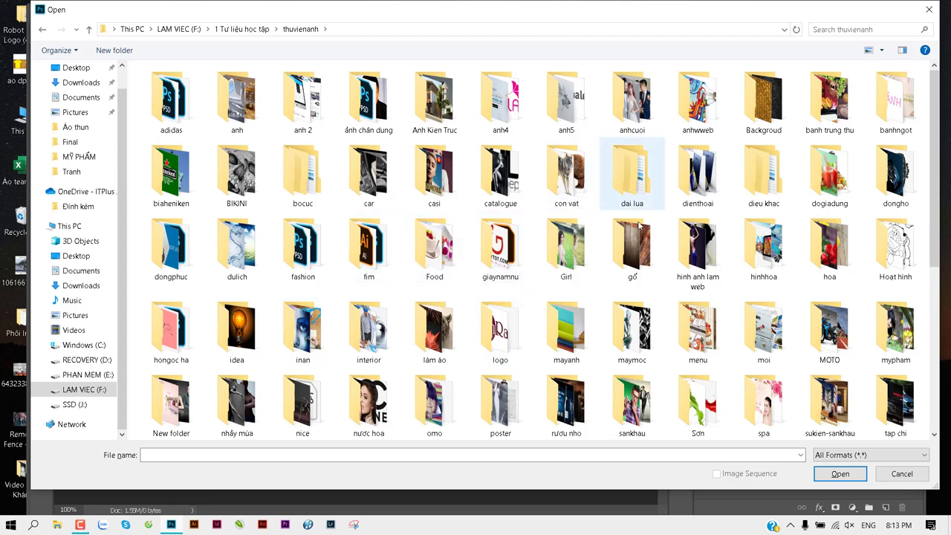
# Step: Look through the mayanh and mypham folders, then return to 1 Tư liệu học tập
pyautogui.click(557, 319)
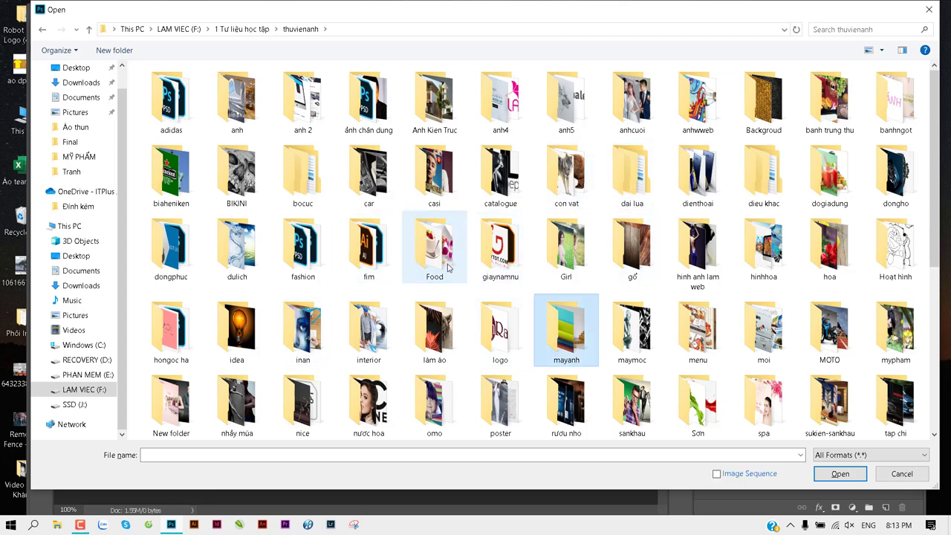
pyautogui.doubleClick(895, 327)
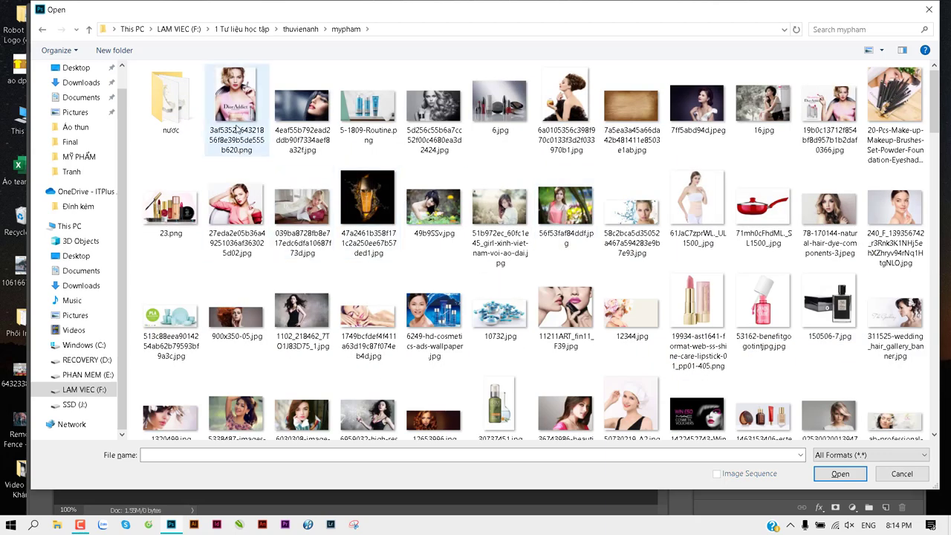
pyautogui.click(236, 130)
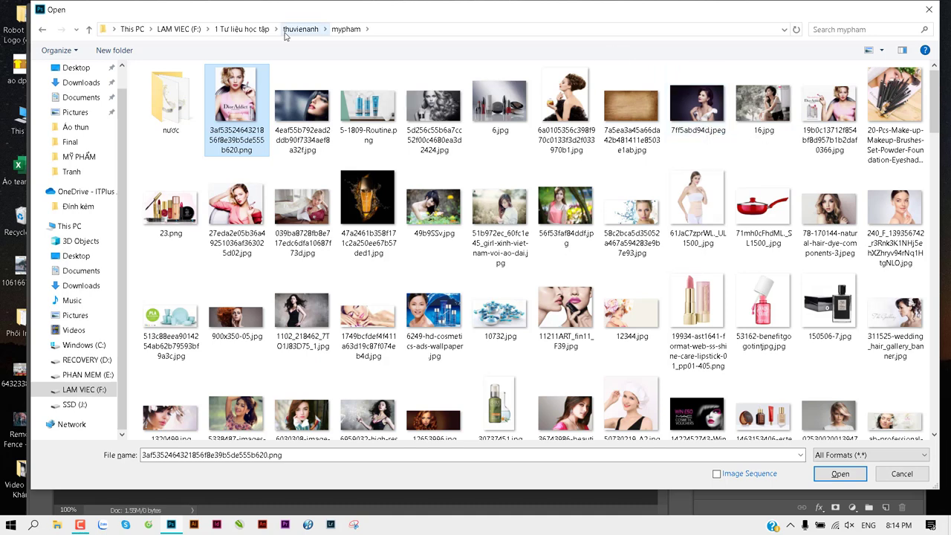
pyautogui.click(242, 29)
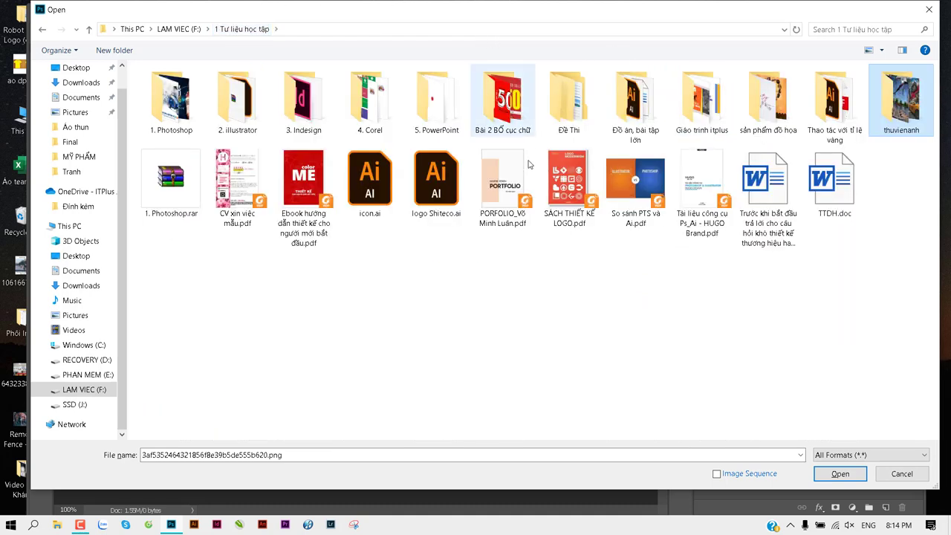
# Step: Open Untitled-2.jpg from 1. Photoshop > Poster nước cam
pyautogui.doubleClick(171, 101)
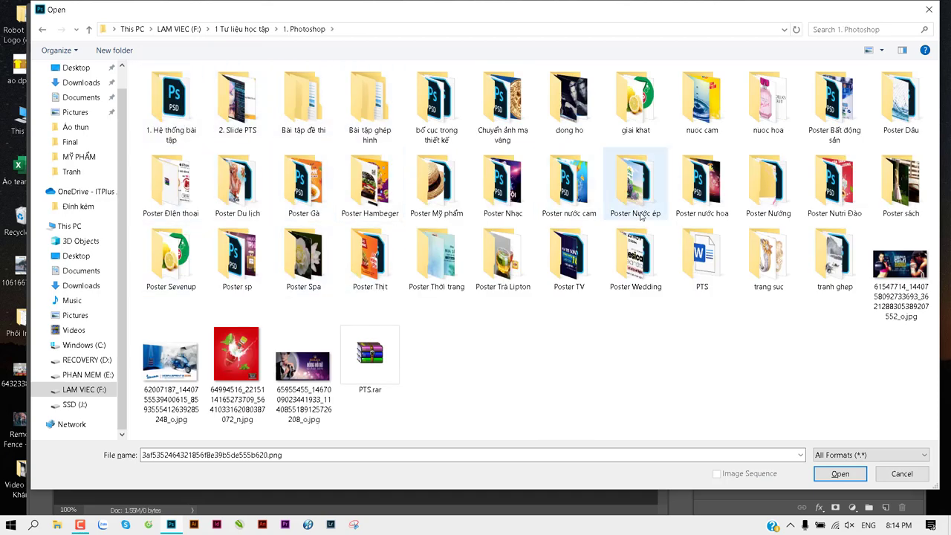
pyautogui.click(560, 192)
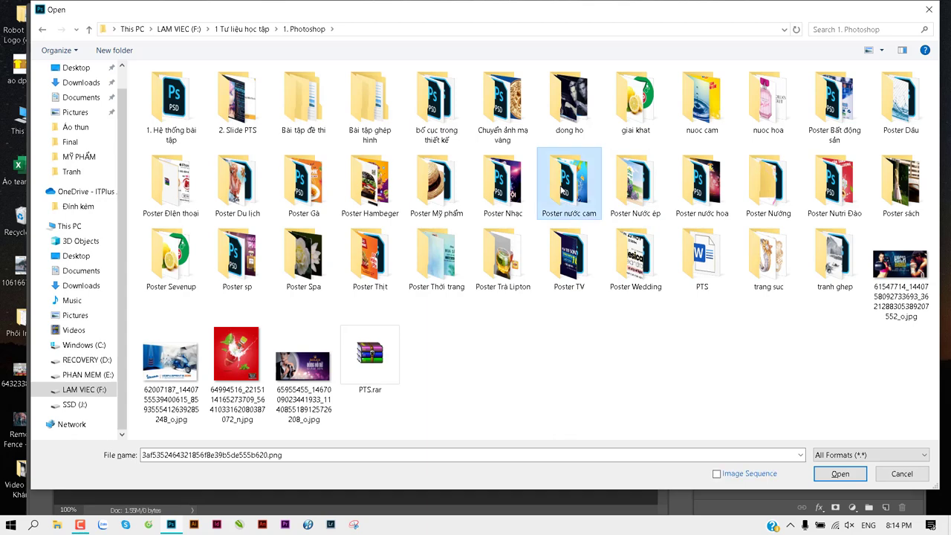
pyautogui.doubleClick(561, 191)
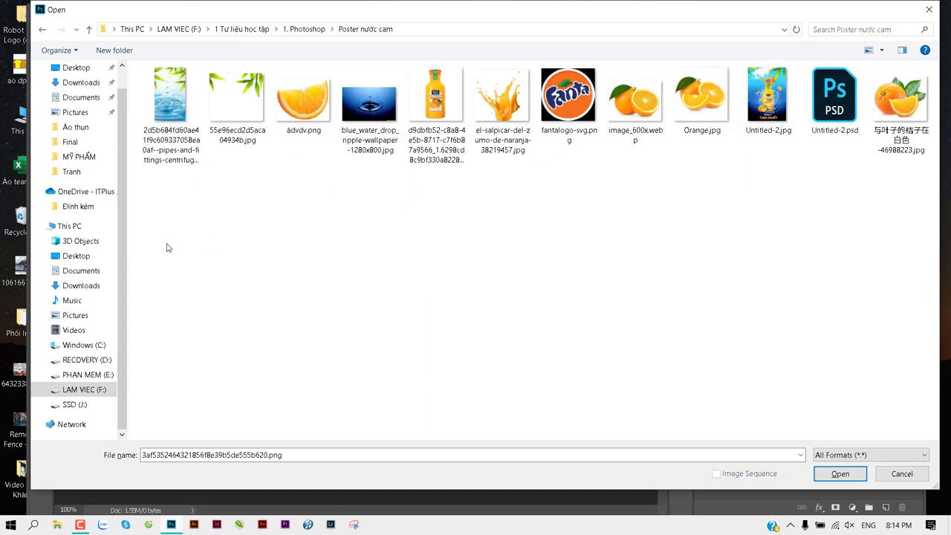
pyautogui.moveTo(156, 223); pyautogui.dragTo(894, 71)
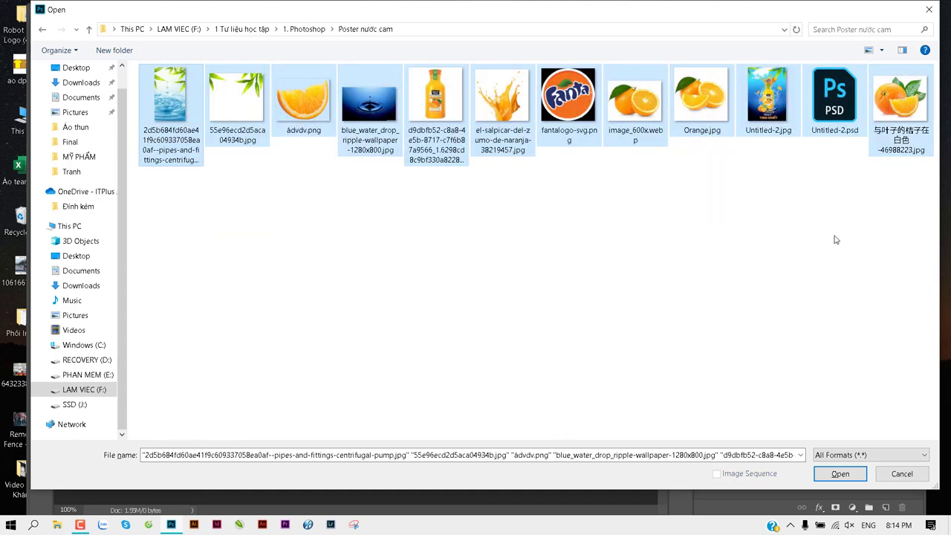
pyautogui.click(826, 254)
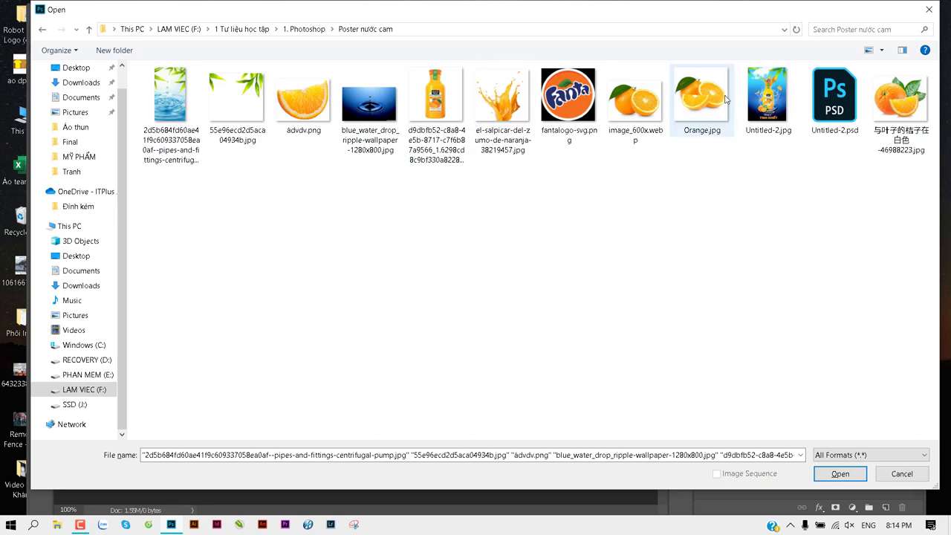
pyautogui.doubleClick(748, 111)
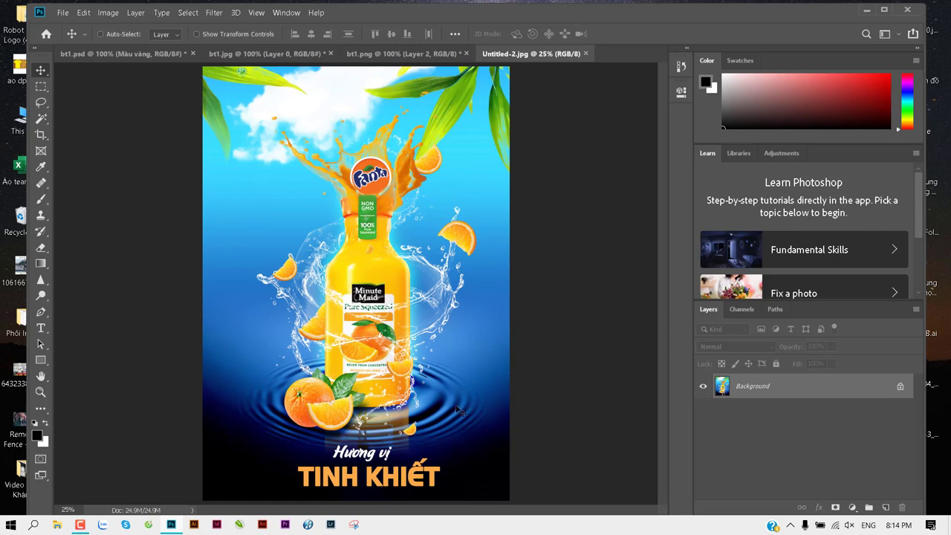
# Step: Open the kickboxing banner JPG from the 1. Photoshop folder
pyautogui.press('ctrl')
pyautogui.hotkey('ctrl', 'o')
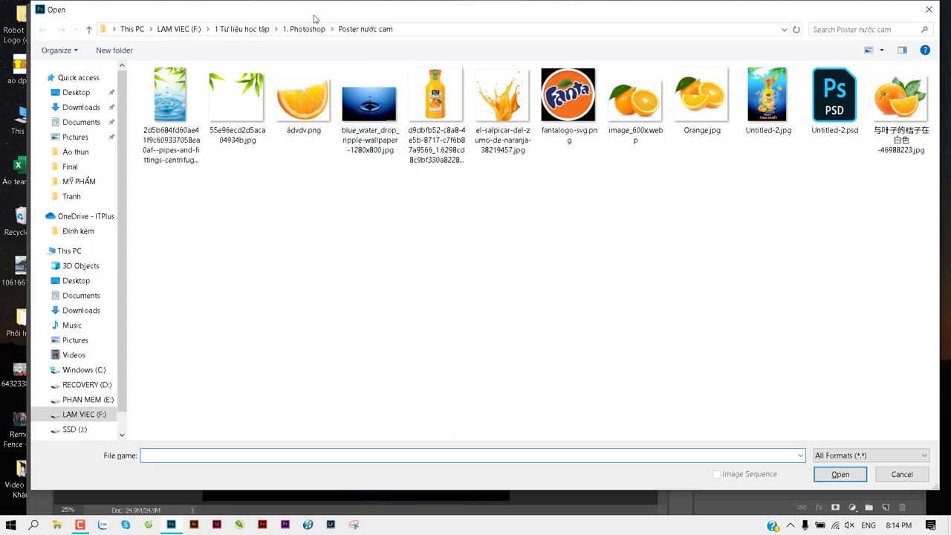
pyautogui.click(304, 29)
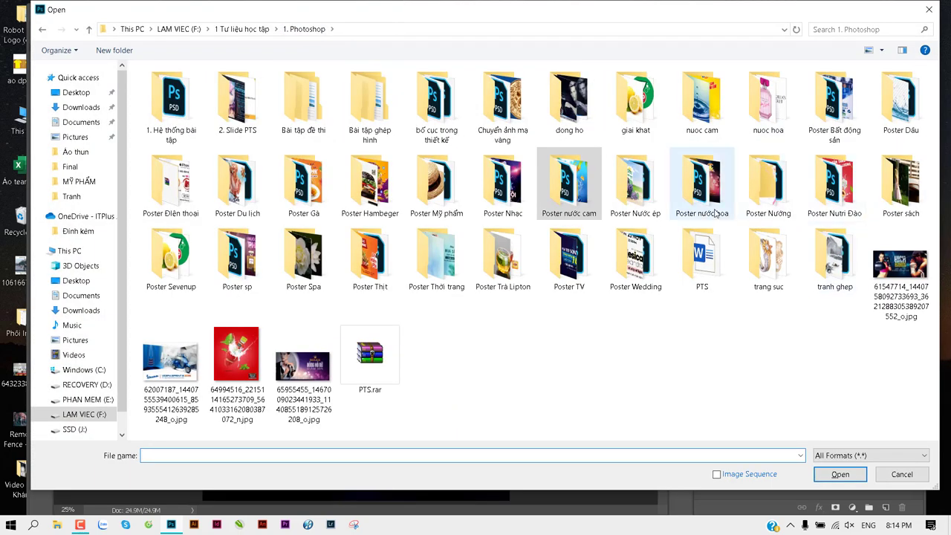
pyautogui.doubleClick(888, 276)
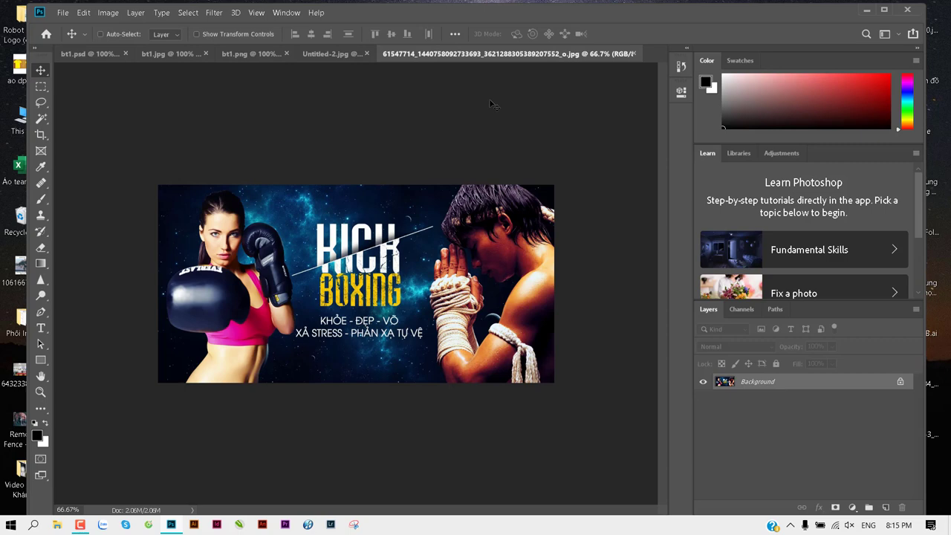
# Step: Create a new 900 × 603 px, 300 ppi document in RGB Color from the custom preset
pyautogui.press('ctrl')
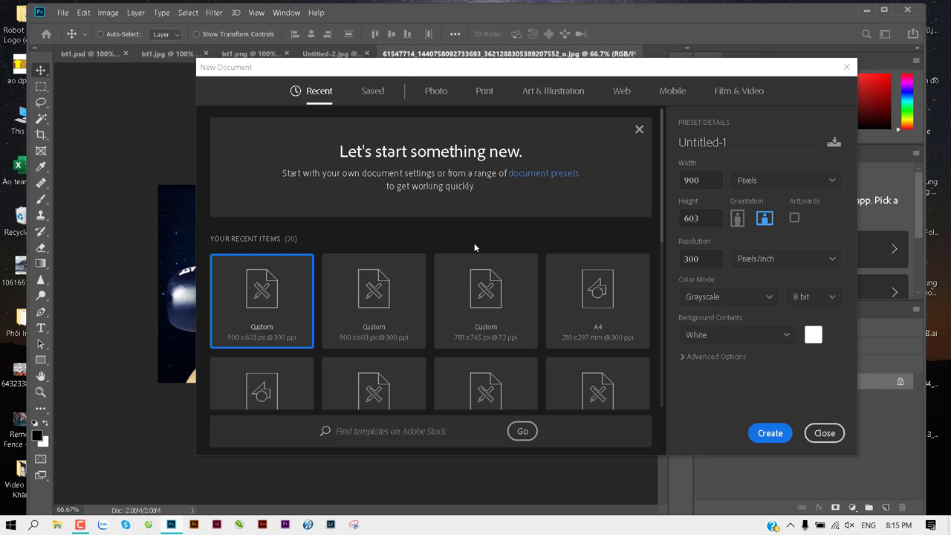
pyautogui.scroll(-1, 279, 319)
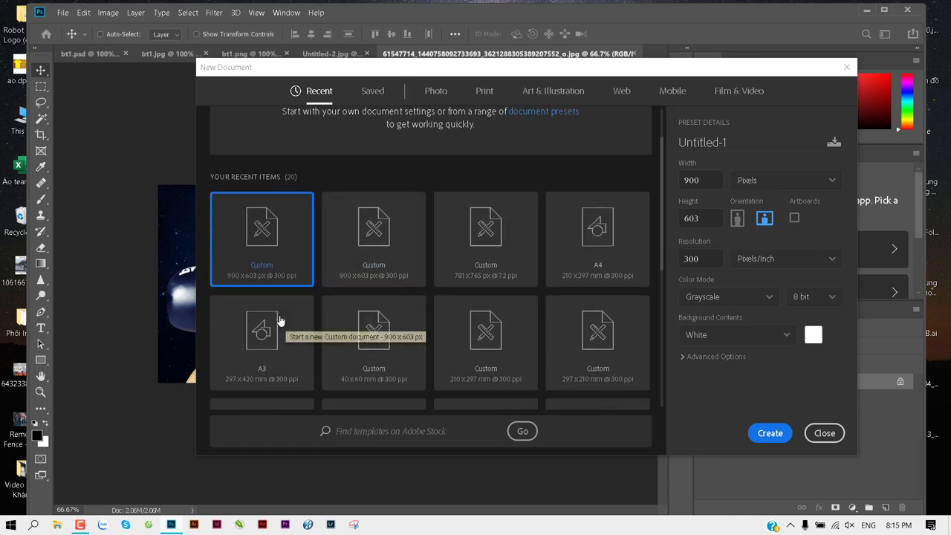
pyautogui.scroll(-1, 279, 319)
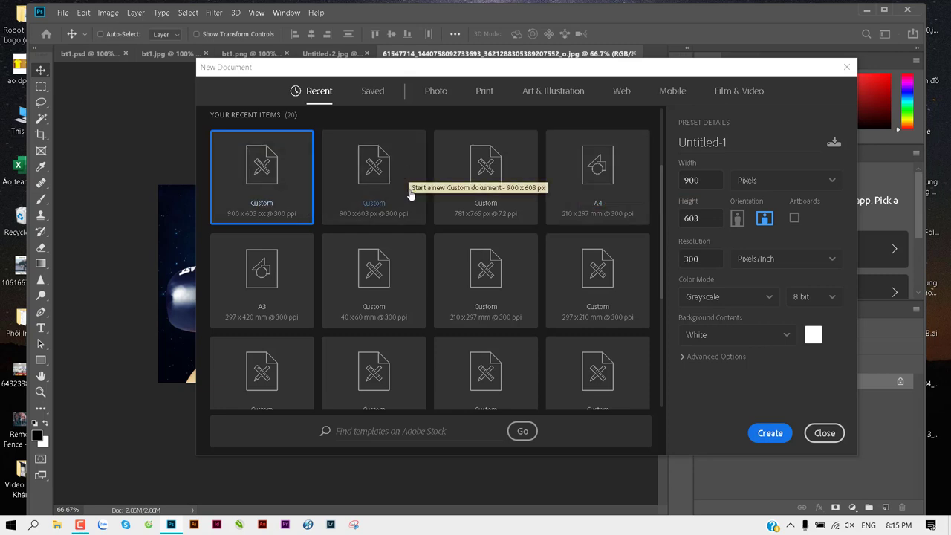
pyautogui.scroll(-3, 405, 241)
pyautogui.scroll(3, 377, 323)
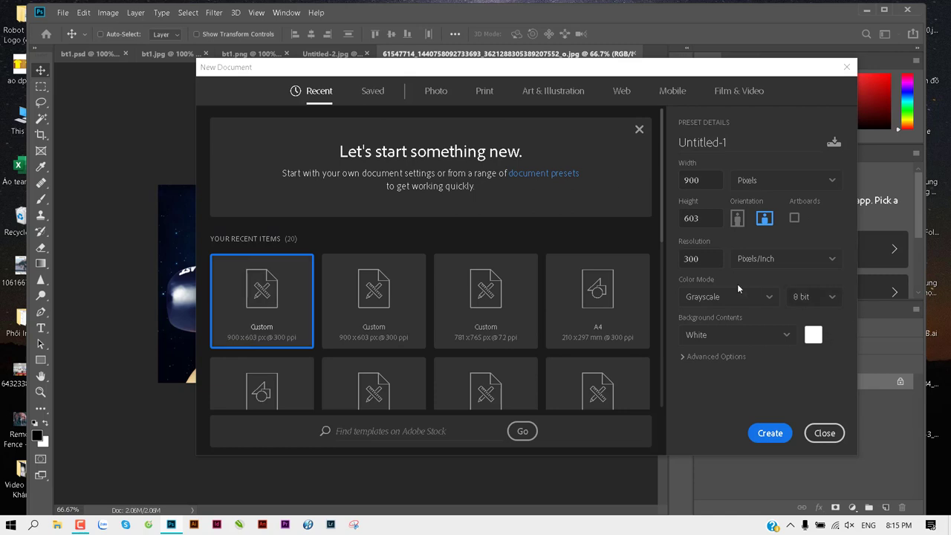
pyautogui.click(401, 321)
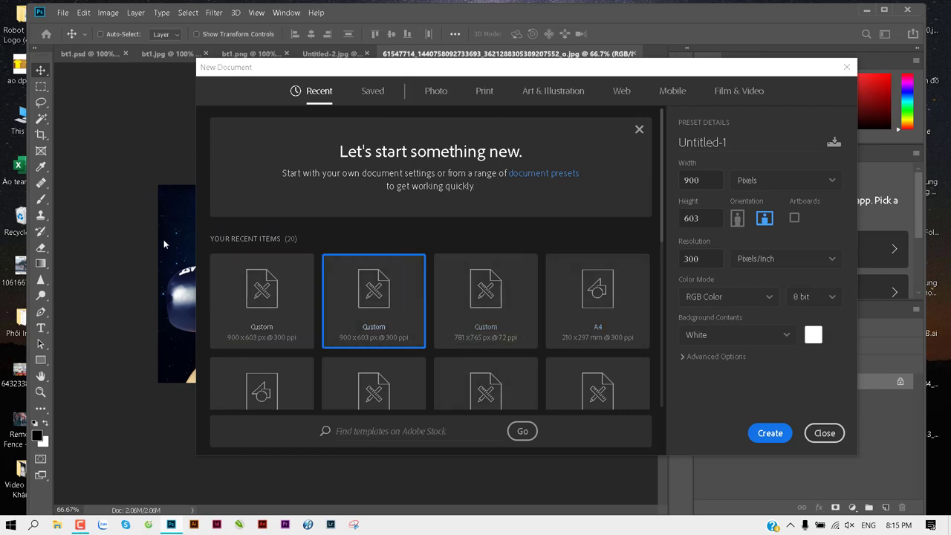
pyautogui.click(242, 274)
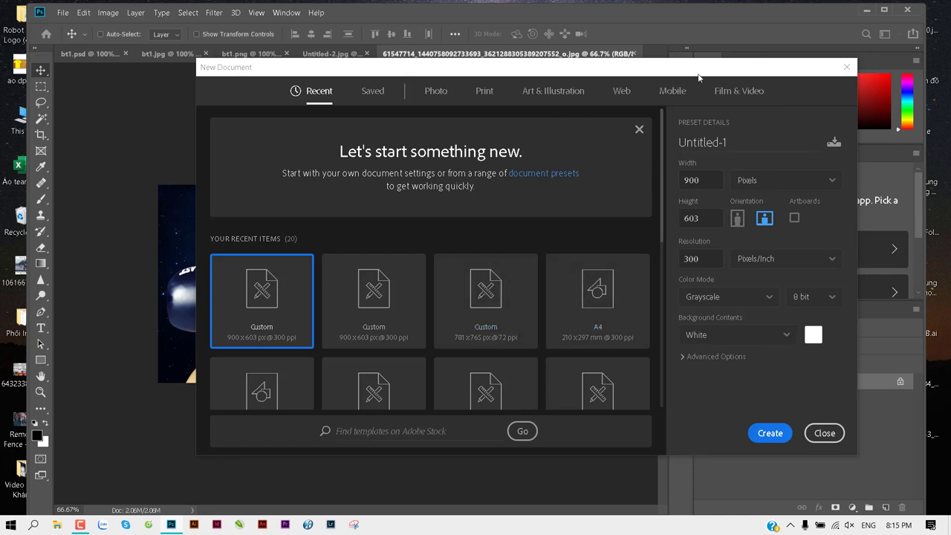
pyautogui.click(702, 297)
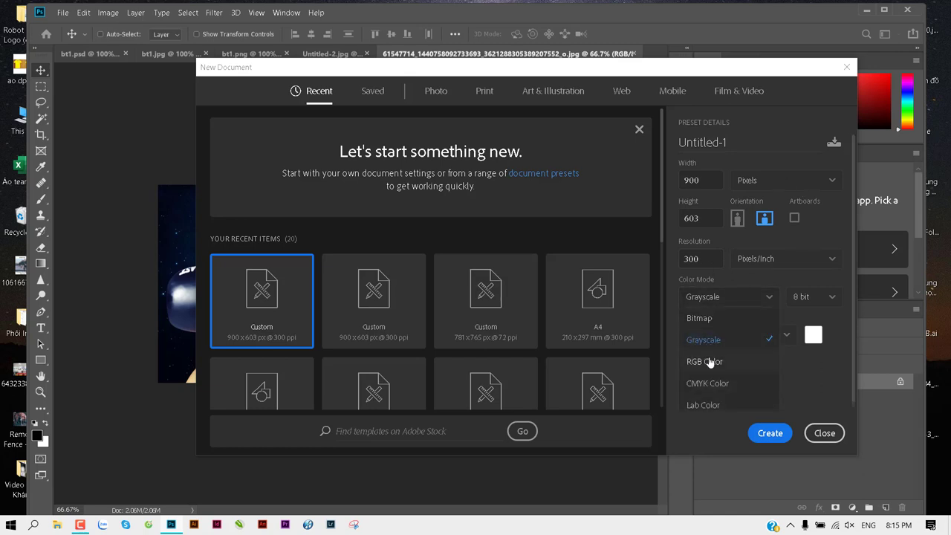
pyautogui.press('Down')
pyautogui.press('Return')
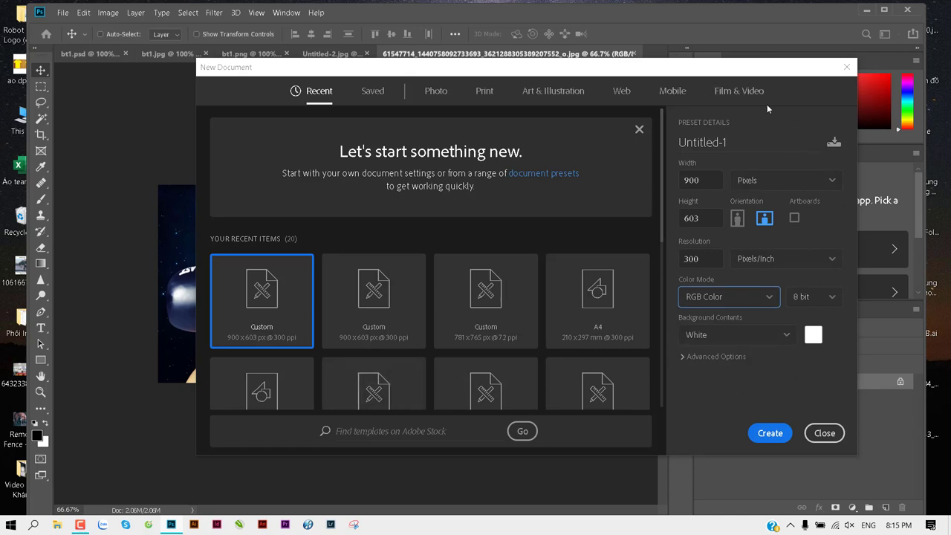
pyautogui.click(701, 420)
pyautogui.press('Return')
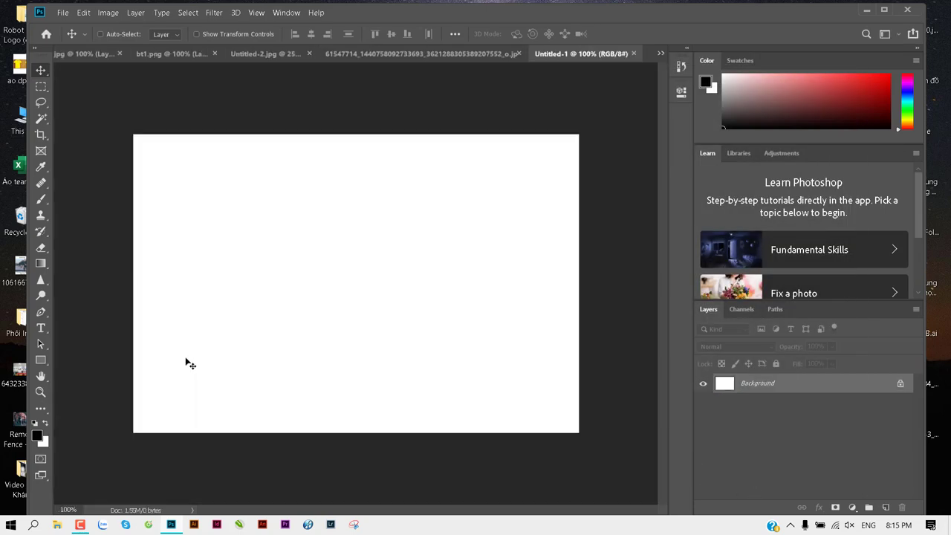
# Step: Switch between the kickboxing and Untitled-1 tabs and browse the Window > Arrange options
pyautogui.click(430, 58)
pyautogui.click(605, 54)
pyautogui.click(286, 13)
pyautogui.moveTo(329, 19)
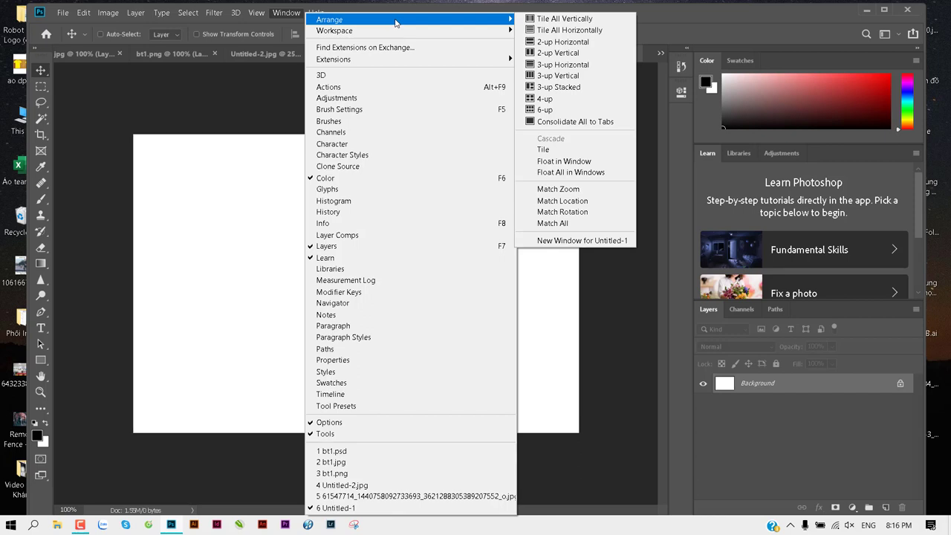
pyautogui.moveTo(703, 11); pyautogui.dragTo(705, 20)
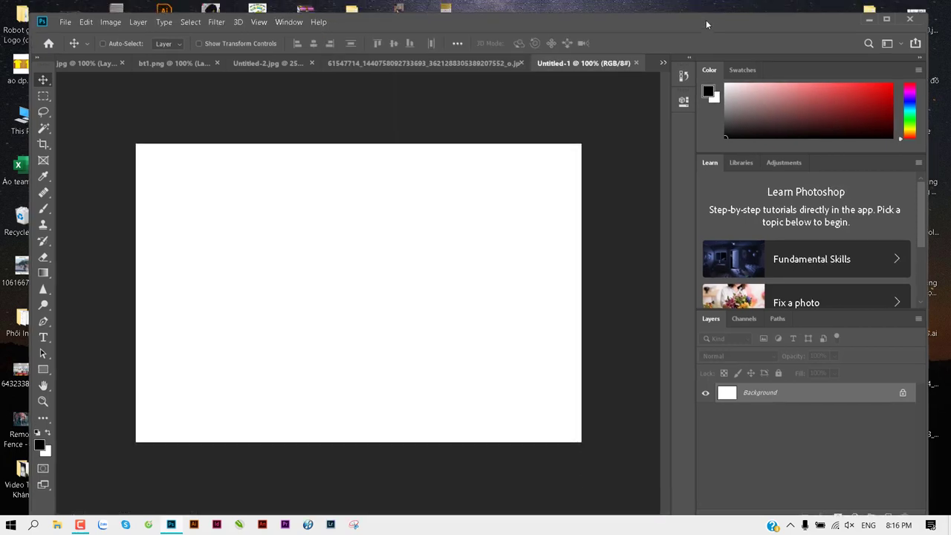
pyautogui.click(289, 22)
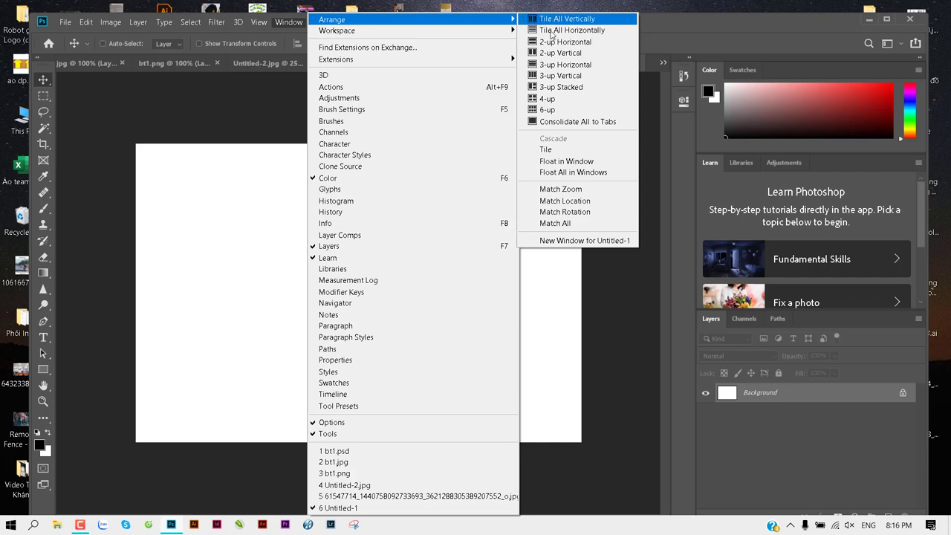
# Step: Cycle through the open documents, then close the kickboxing banner
pyautogui.click(266, 128)
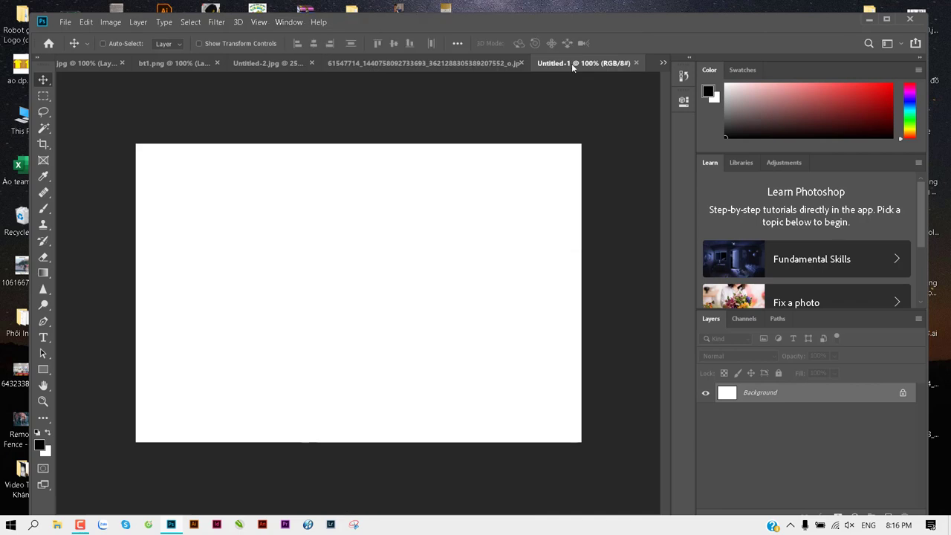
pyautogui.click(426, 63)
pyautogui.click(617, 65)
pyautogui.click(261, 66)
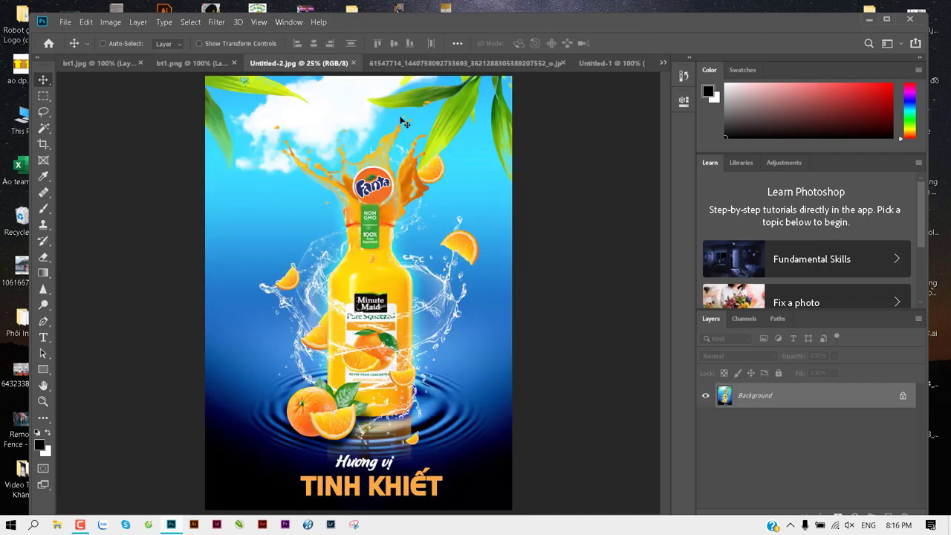
pyautogui.click(464, 63)
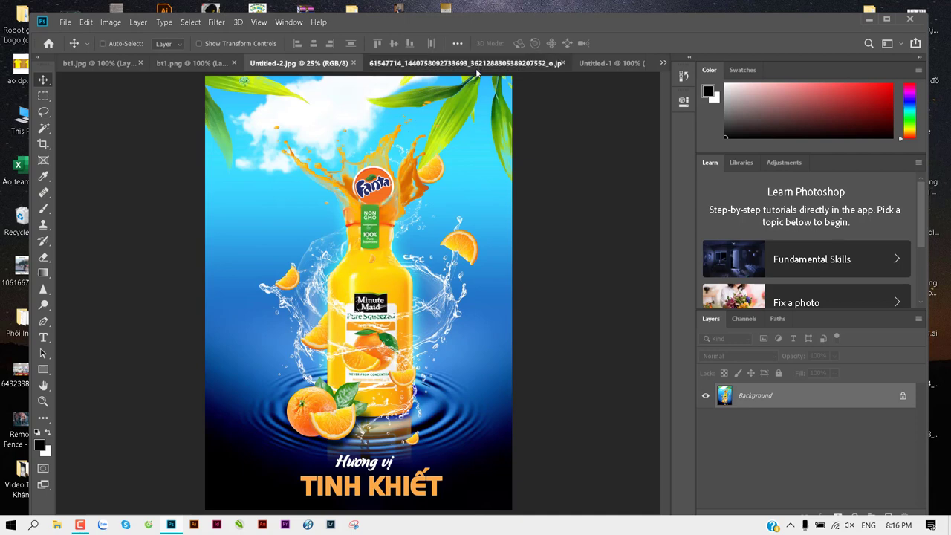
pyautogui.hotkey('ctrl', 'w')
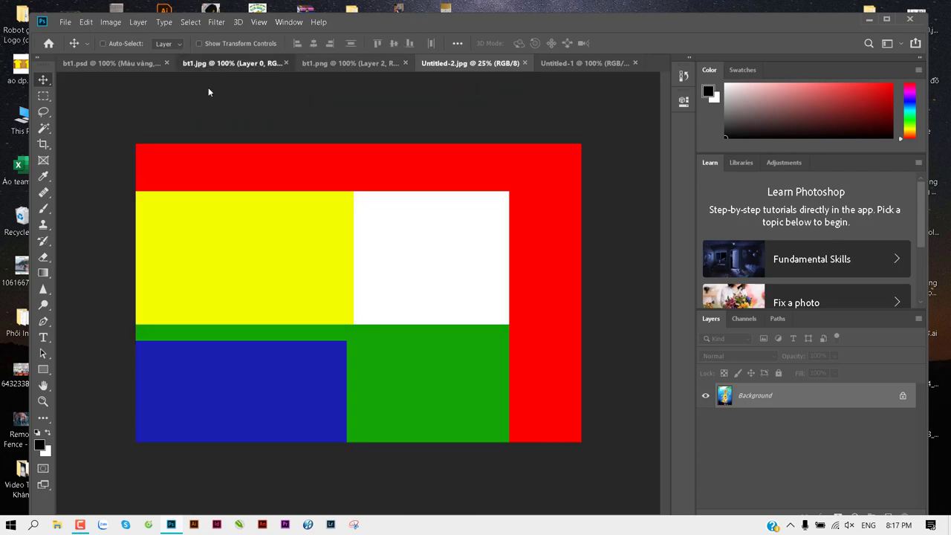
# Step: Return to bt1.jpg and hold Ctrl with the Move tool to show Layer 0's bounds
pyautogui.click(195, 65)
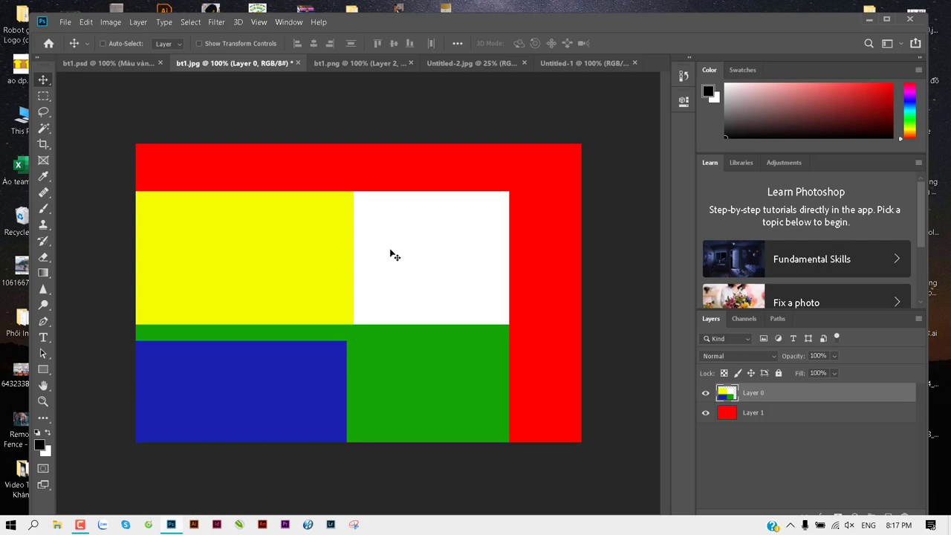
pyautogui.press('ctrl')
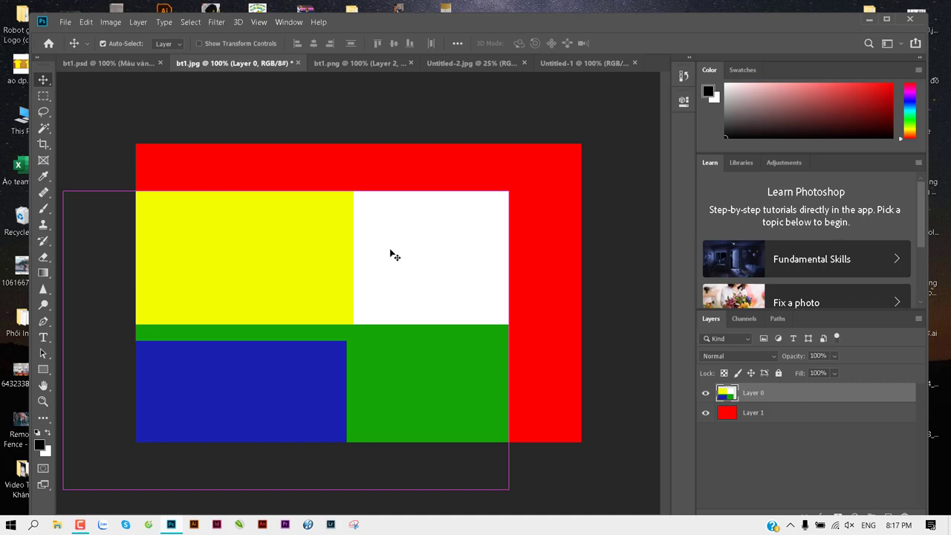
pyautogui.press('ctrl')
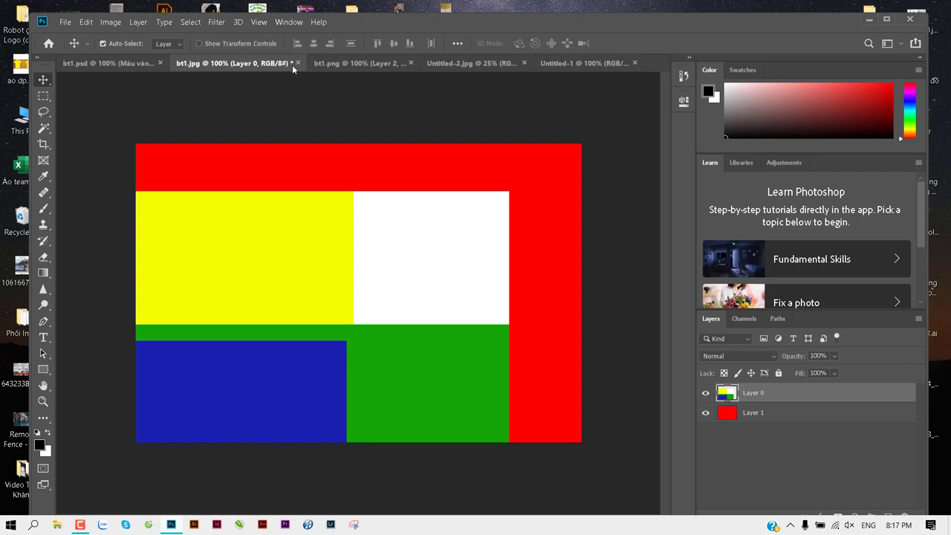
# Step: Close bt1.jpg, bt1.png and bt1.psd, discarding unsaved changes on each
pyautogui.hotkey('ctrl', 'w')
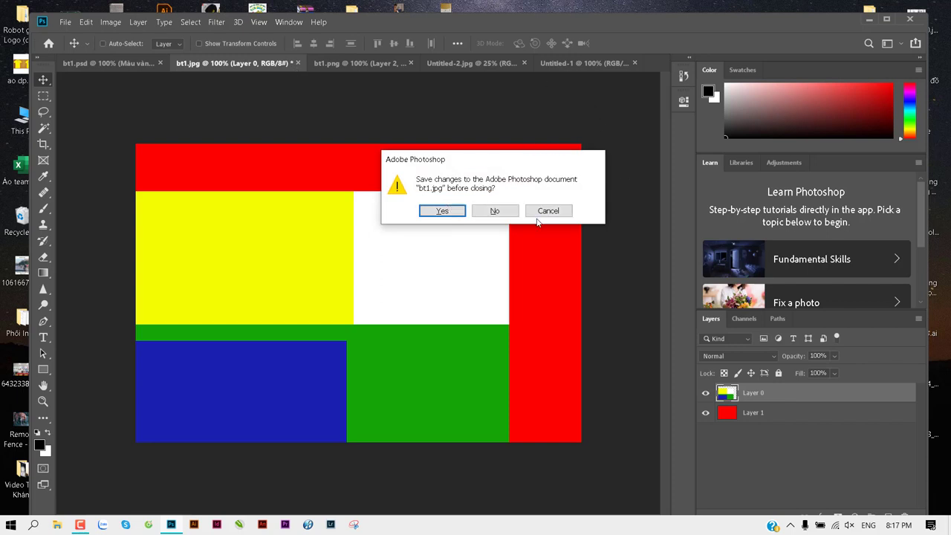
pyautogui.click(494, 211)
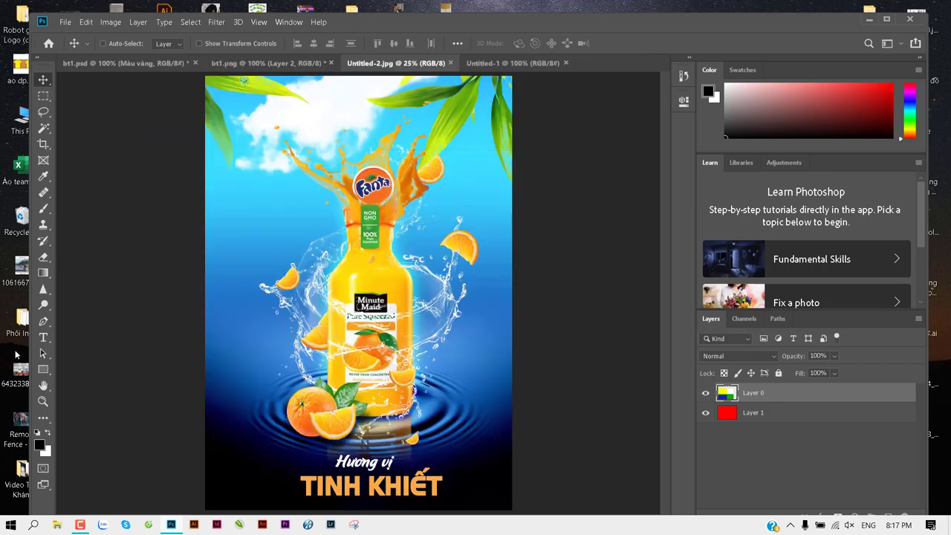
pyautogui.click(241, 63)
pyautogui.hotkey('ctrl', 'w')
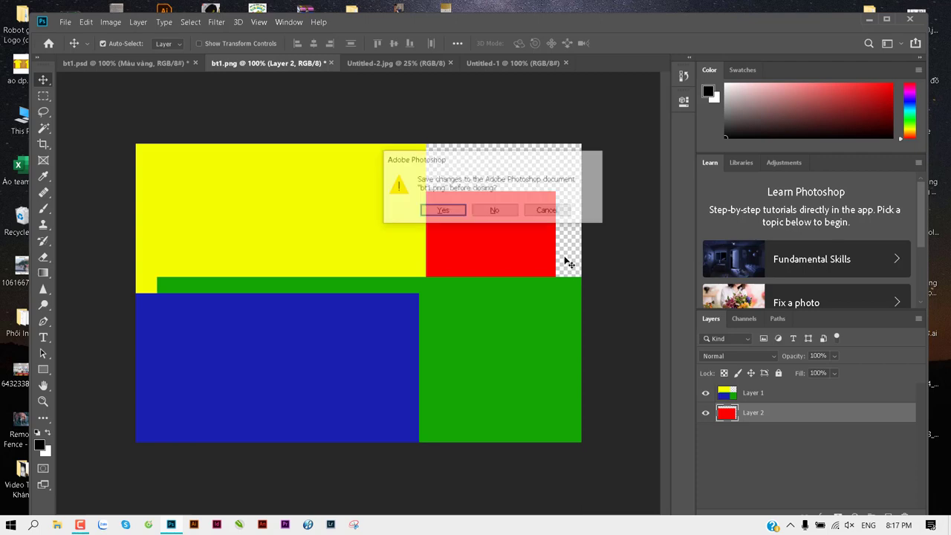
pyautogui.click(495, 211)
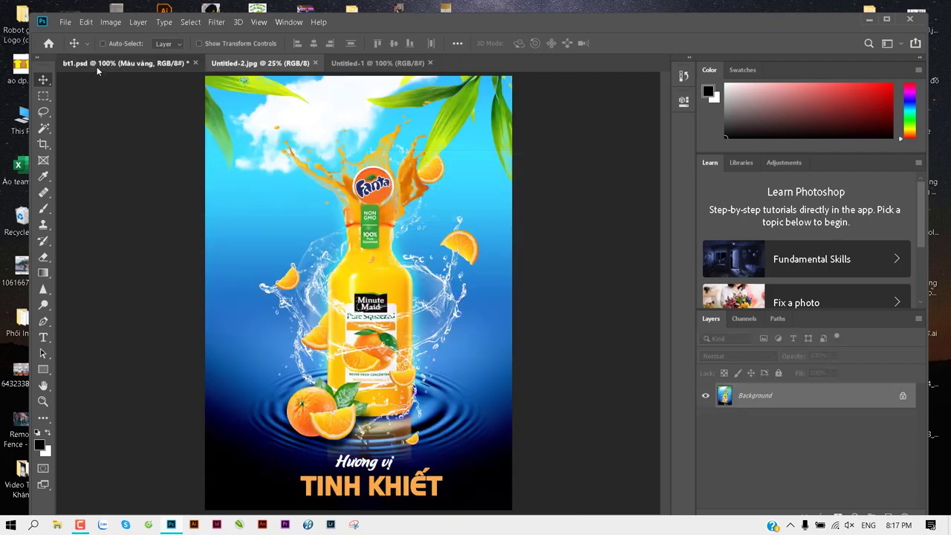
pyautogui.click(96, 64)
pyautogui.hotkey('ctrl', 'w')
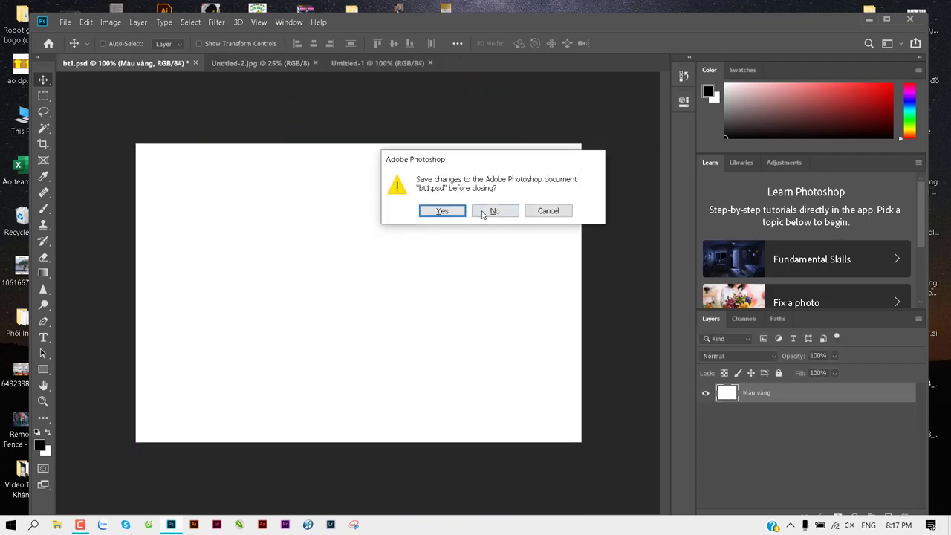
pyautogui.click(494, 211)
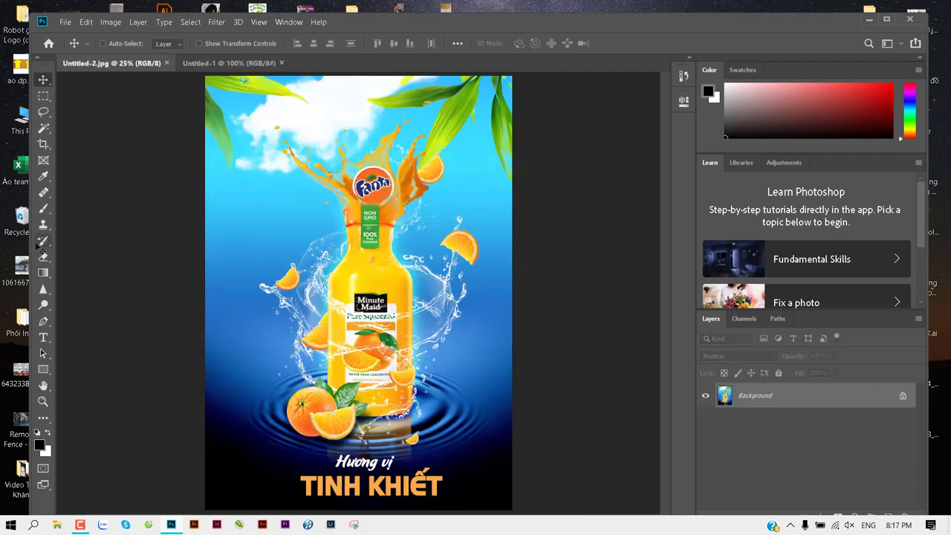
# Step: Toggle between the orange-juice poster and Untitled-1 tabs, ending on blank Untitled-1
pyautogui.click(246, 64)
pyautogui.click(141, 64)
pyautogui.click(238, 63)
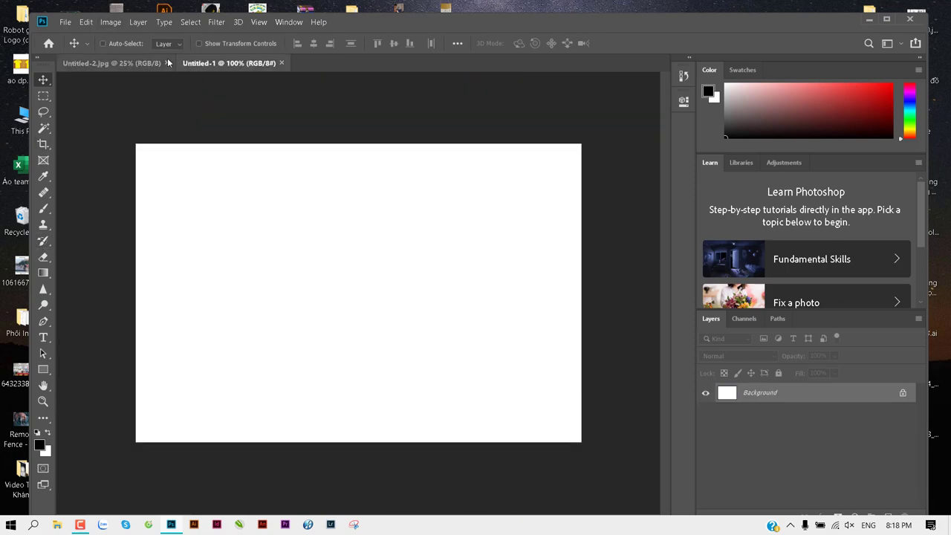
pyautogui.click(111, 63)
pyautogui.click(215, 64)
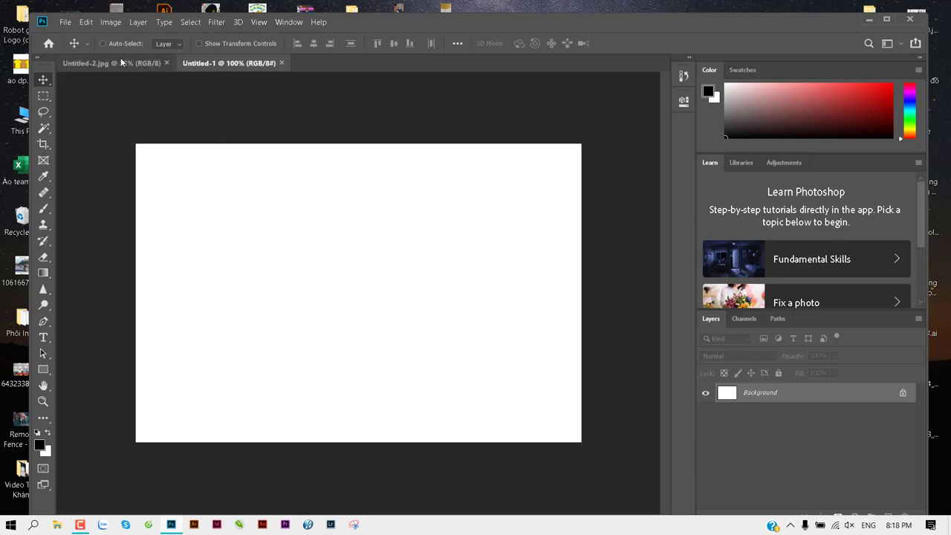
pyautogui.click(121, 63)
pyautogui.click(204, 65)
# Step: Tile Untitled-1 and the juice poster 2-up Vertical at 50% and 16.7%, then bring up Open
pyautogui.click(288, 23)
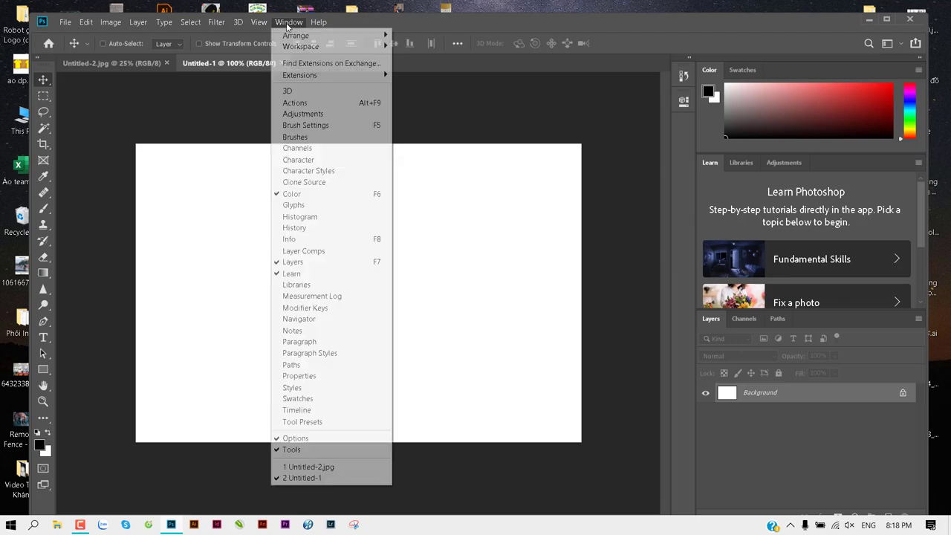
pyautogui.moveTo(331, 35)
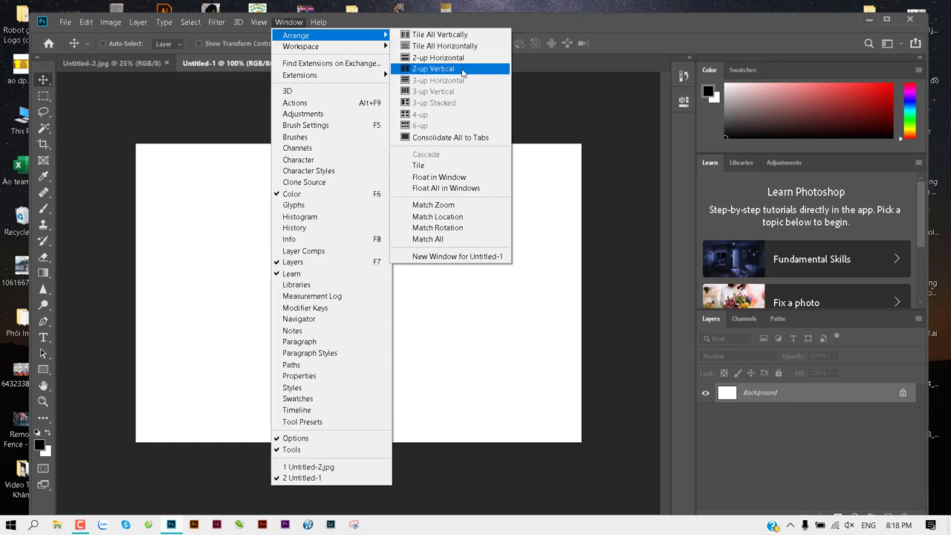
pyautogui.click(462, 71)
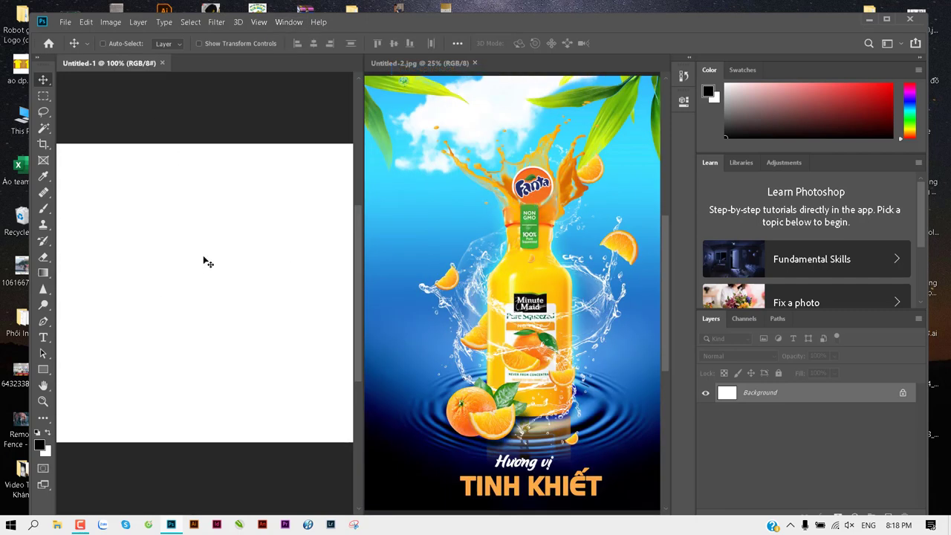
pyautogui.press('ctrl')
pyautogui.hotkey('ctrl', '-')
pyautogui.hotkey('ctrl', '-')
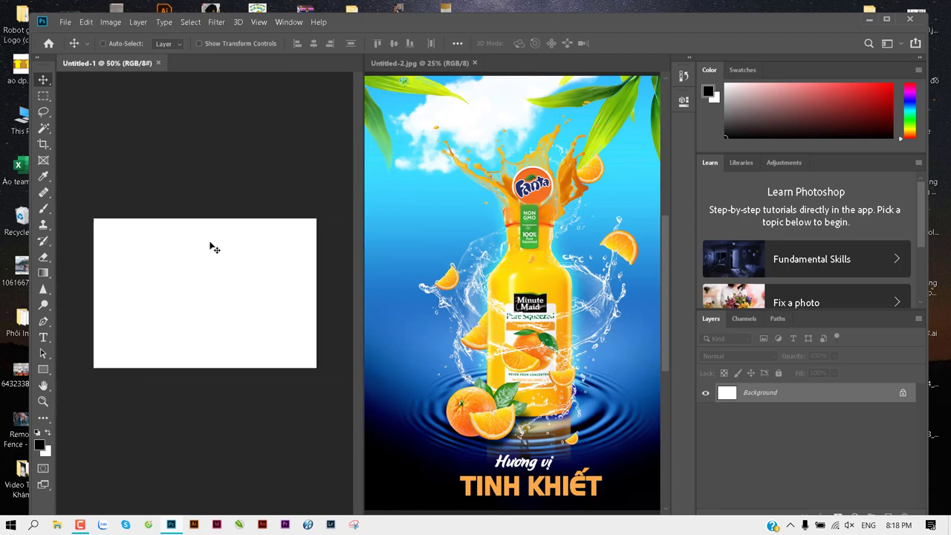
pyautogui.click(538, 242)
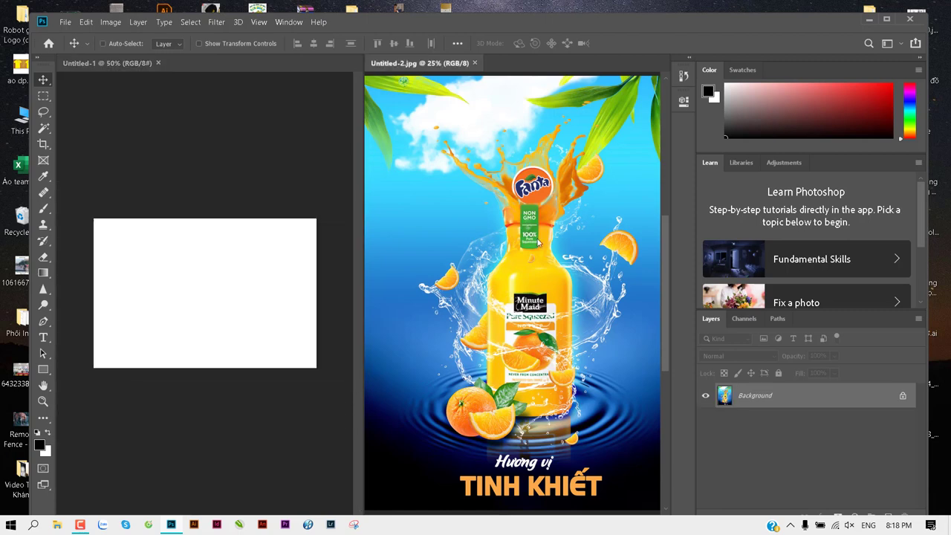
pyautogui.hotkey('ctrl', '-')
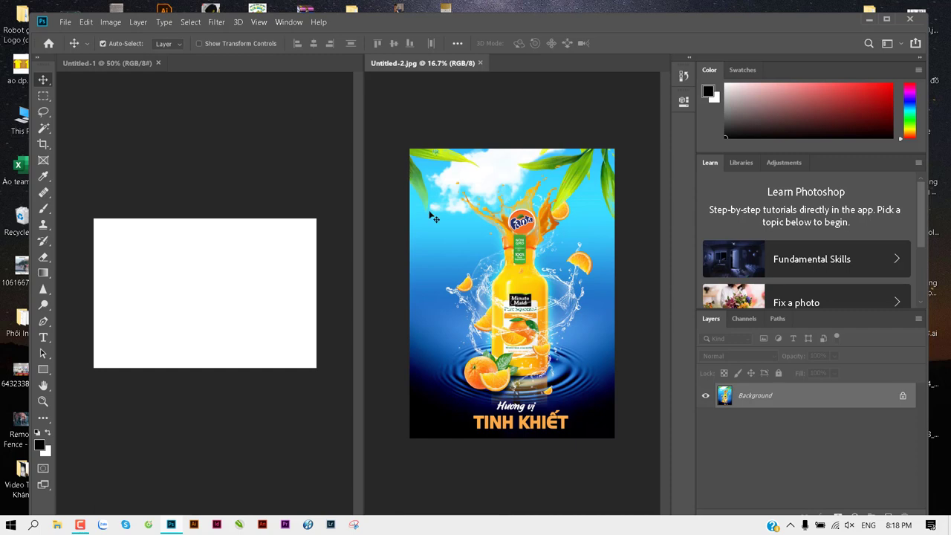
pyautogui.hotkey('ctrl', 'o')
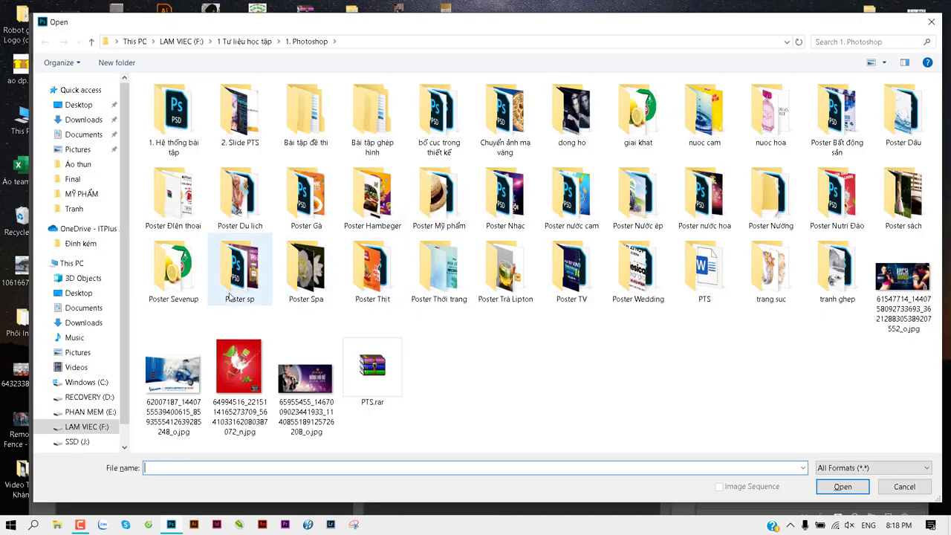
# Step: Open the Vespa banner and tile all three documents 3-up Vertical, zoomed out to fit
pyautogui.doubleClick(179, 379)
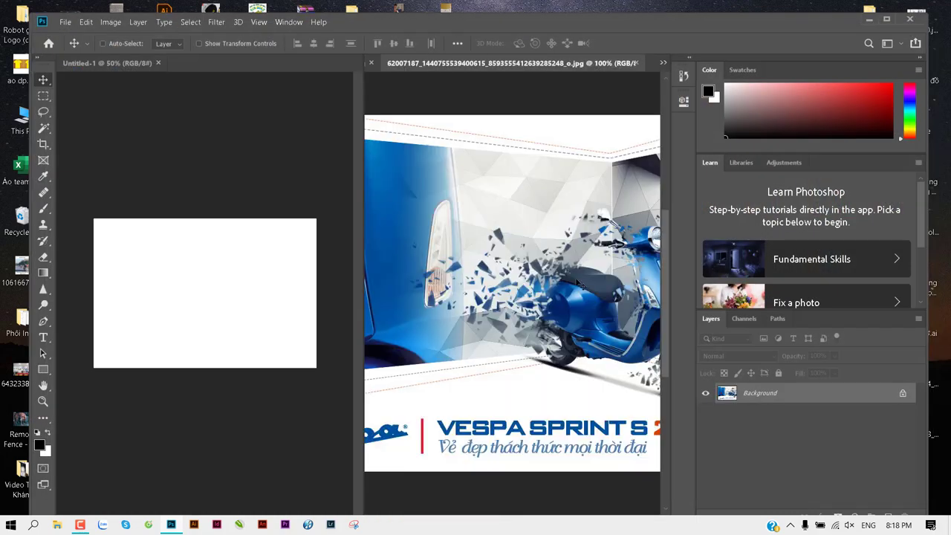
pyautogui.hotkey('ctrl', '-')
pyautogui.hotkey('ctrl', '-')
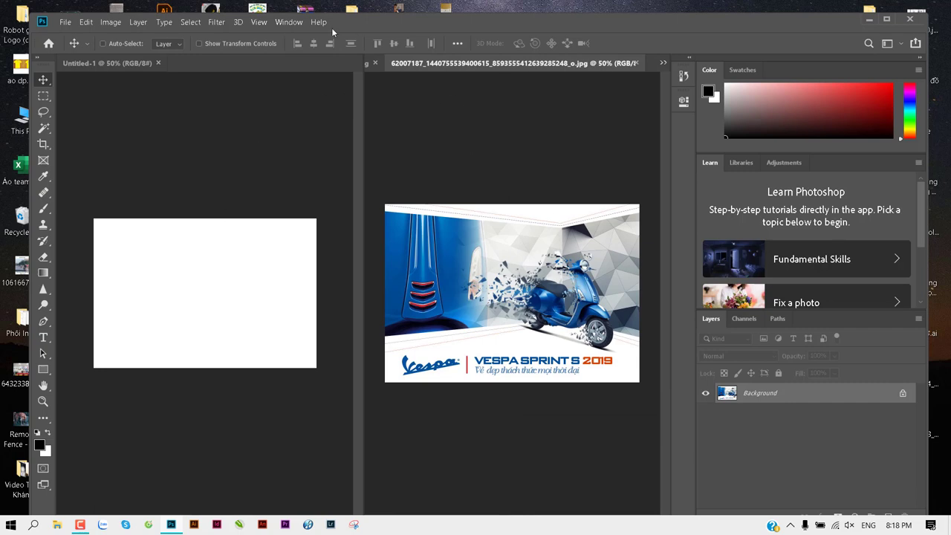
pyautogui.click(289, 22)
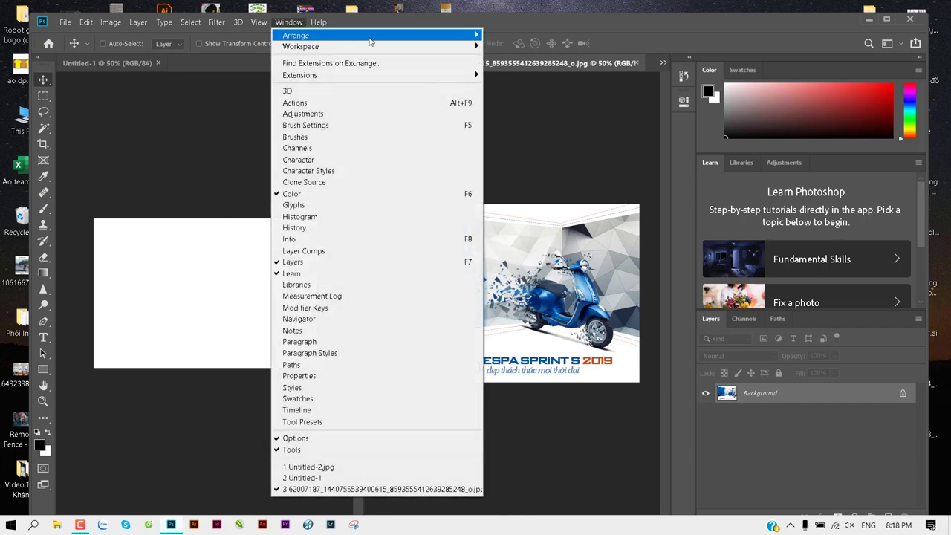
pyautogui.moveTo(296, 35)
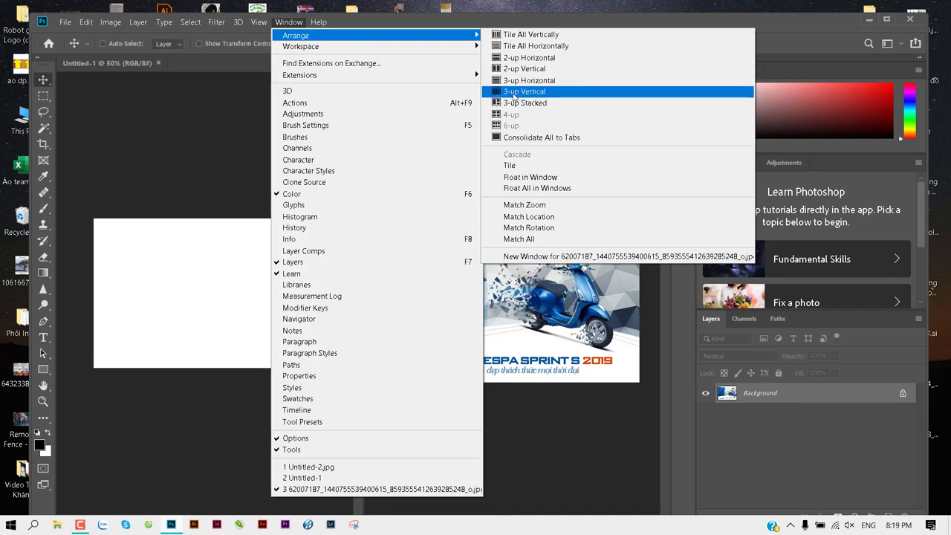
pyautogui.click(524, 91)
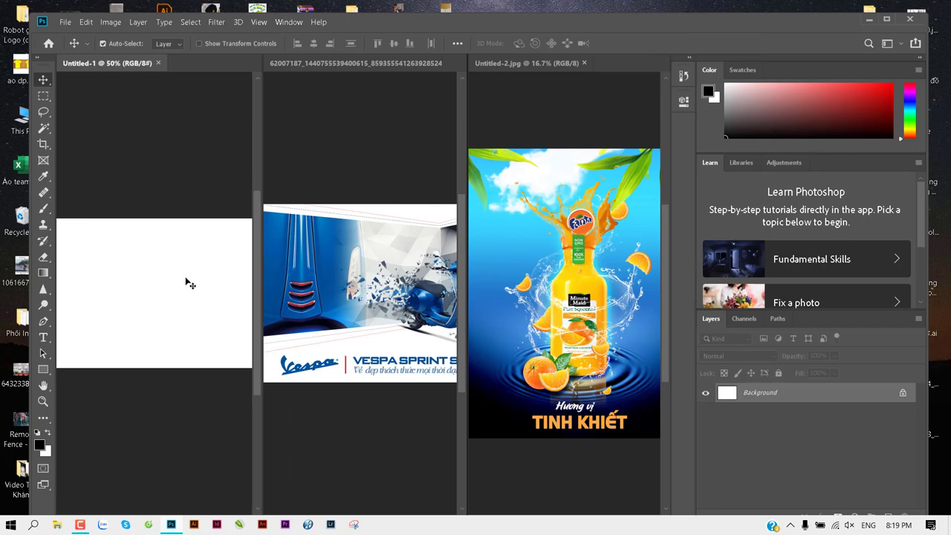
pyautogui.keyDown('alt'); pyautogui.click(189, 282); pyautogui.keyUp('alt')
pyautogui.keyDown('alt'); pyautogui.click(287, 276); pyautogui.keyUp('alt')
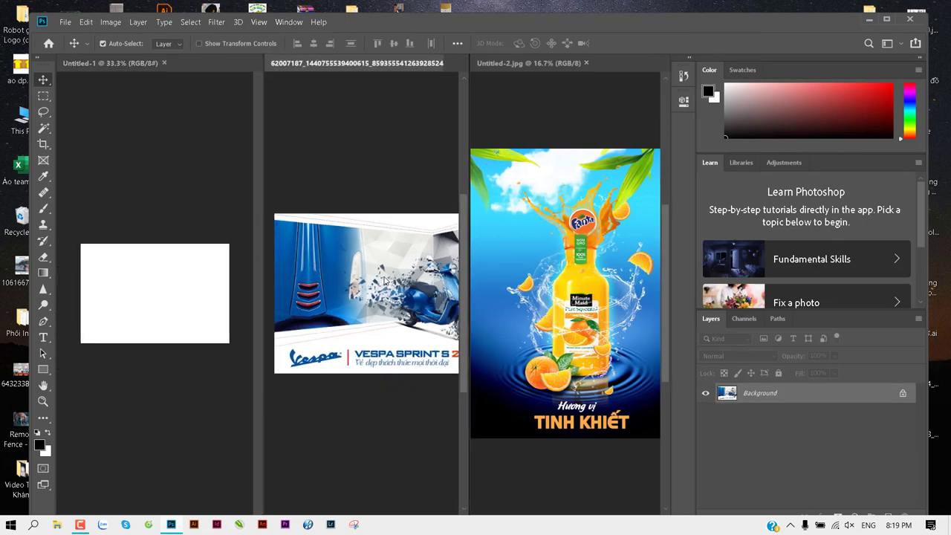
pyautogui.keyDown('alt'); pyautogui.click(546, 244); pyautogui.keyUp('alt')
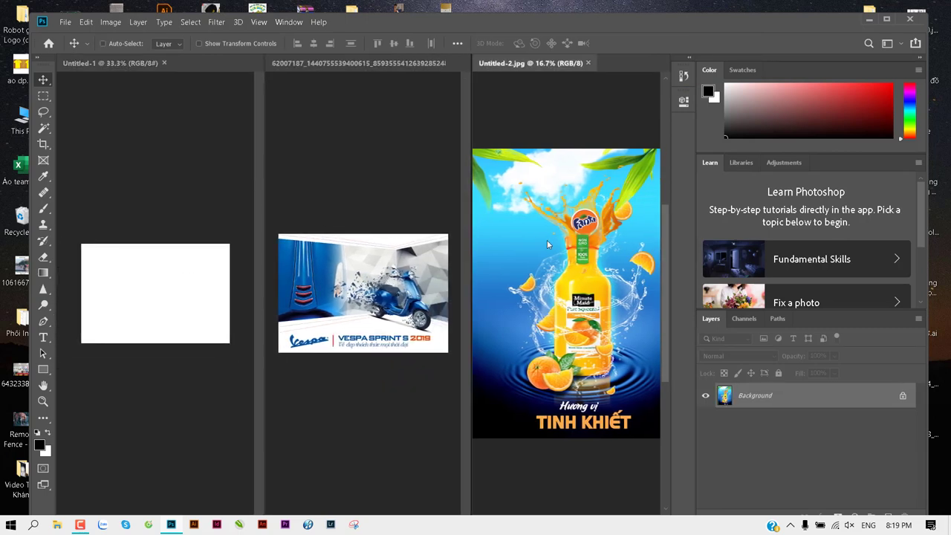
pyautogui.keyDown('alt'); pyautogui.click(547, 244); pyautogui.keyUp('alt')
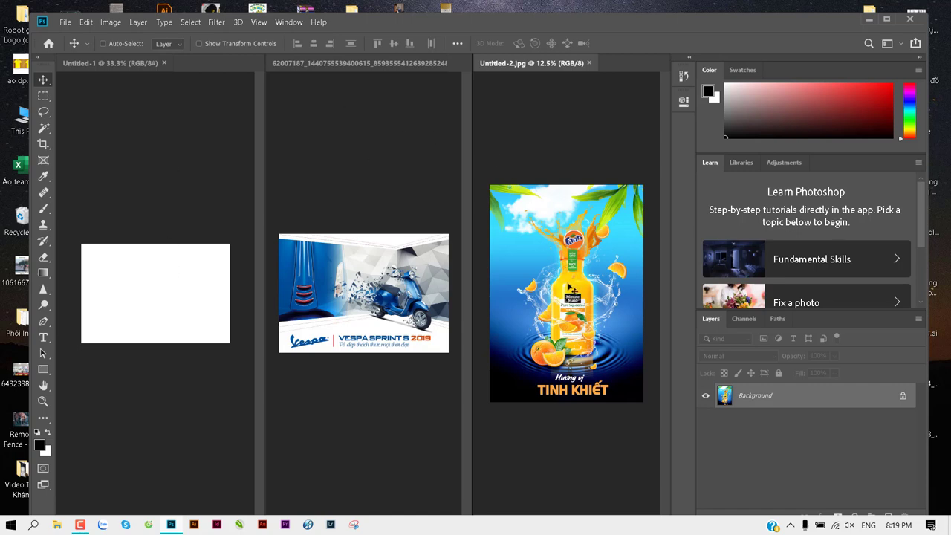
# Step: Move the orange-juice poster into Untitled-1 as Layer 1, positioned to show the NON GMO label
pyautogui.moveTo(573, 297)
pyautogui.mouseDown()
pyautogui.moveTo(455, 245)
pyautogui.moveTo(220, 250)
pyautogui.moveTo(153, 291)
pyautogui.mouseUp()
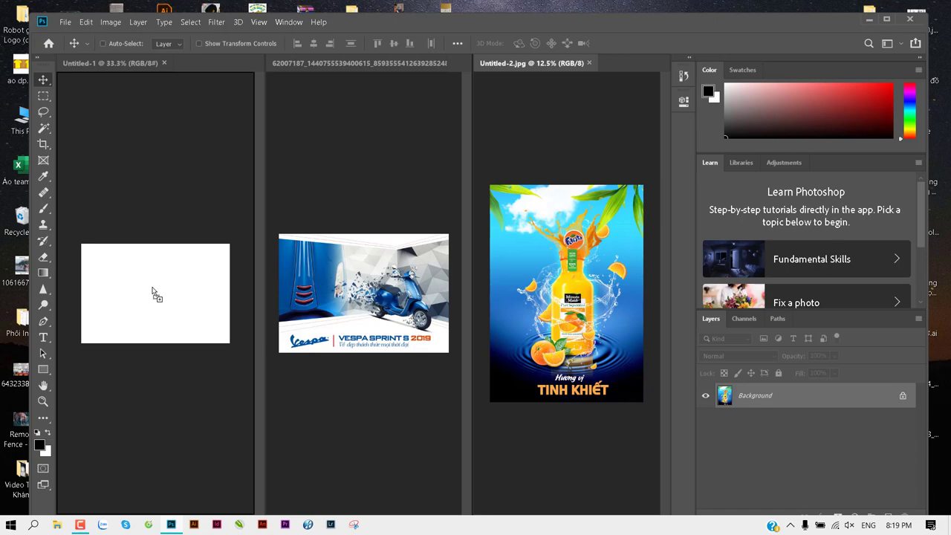
pyautogui.moveTo(152, 291); pyautogui.dragTo(152, 291)
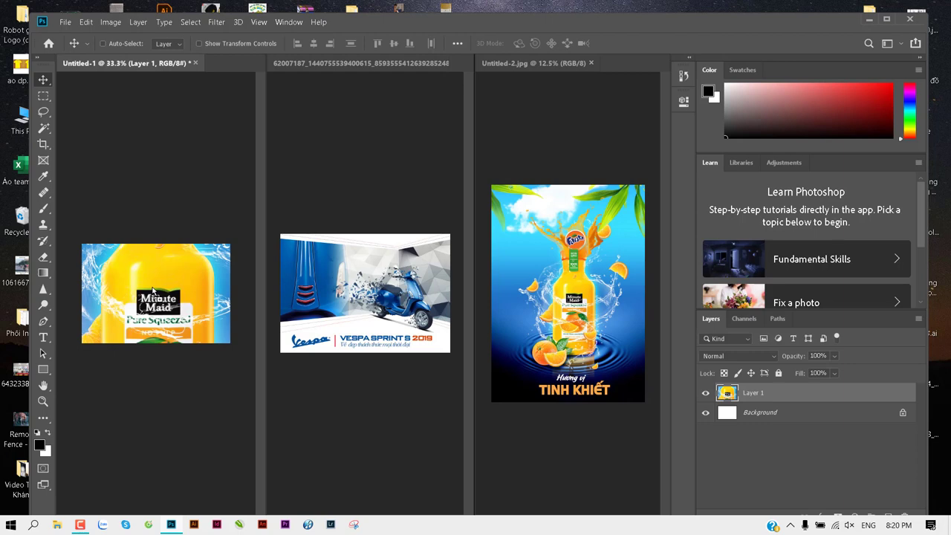
pyautogui.moveTo(152, 292)
pyautogui.mouseDown()
pyautogui.moveTo(128, 377)
pyautogui.moveTo(148, 369)
pyautogui.mouseUp()
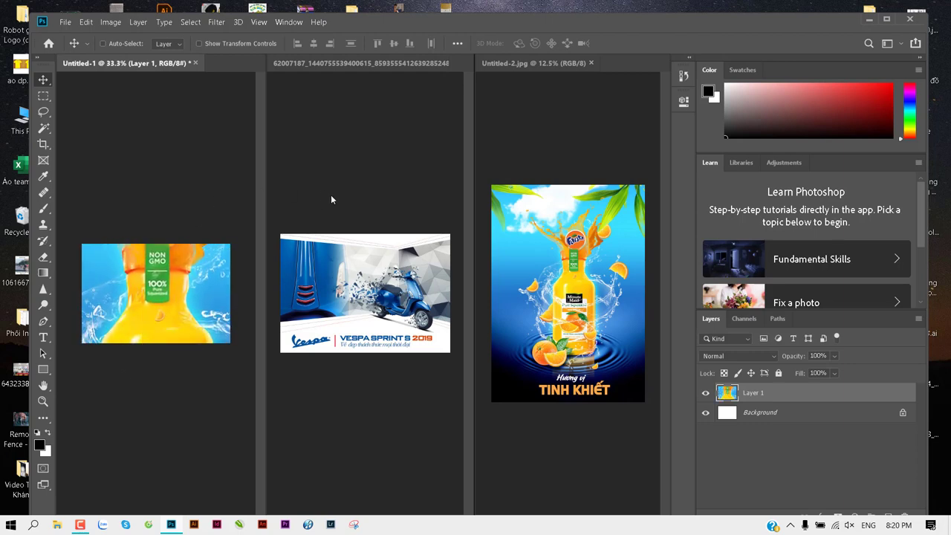
# Step: Move the Vespa banner into Untitled-1 as Layer 2 above the juice poster
pyautogui.click(373, 297)
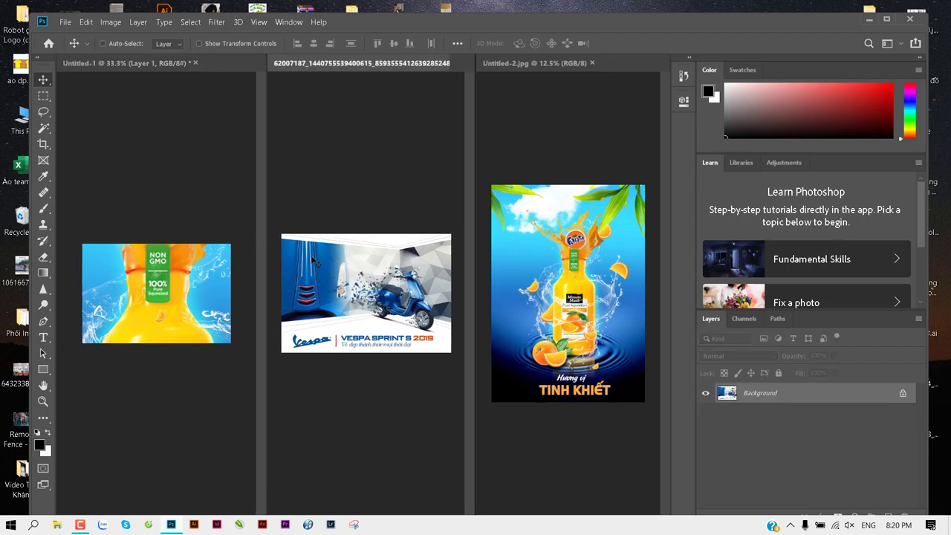
pyautogui.moveTo(388, 301)
pyautogui.mouseDown()
pyautogui.moveTo(203, 283)
pyautogui.moveTo(162, 290)
pyautogui.mouseUp()
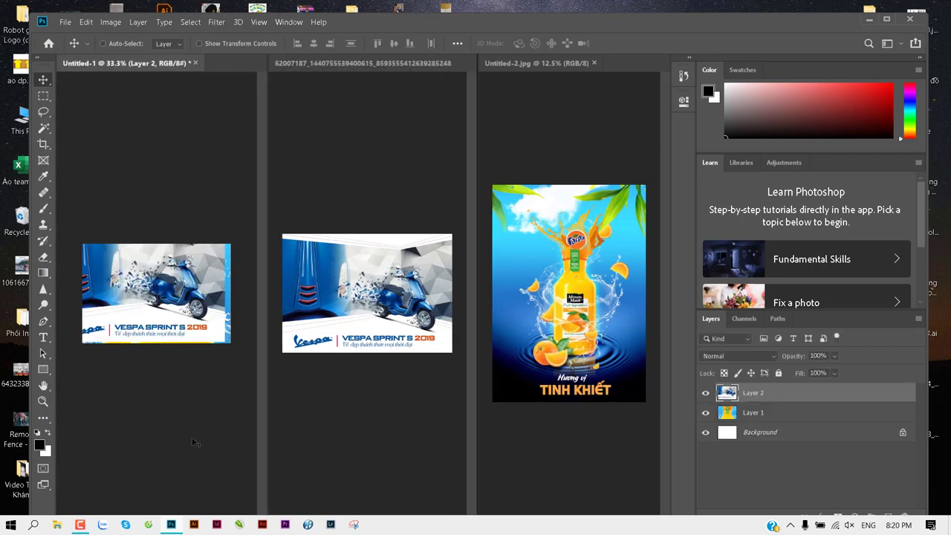
pyautogui.moveTo(162, 350); pyautogui.dragTo(175, 354)
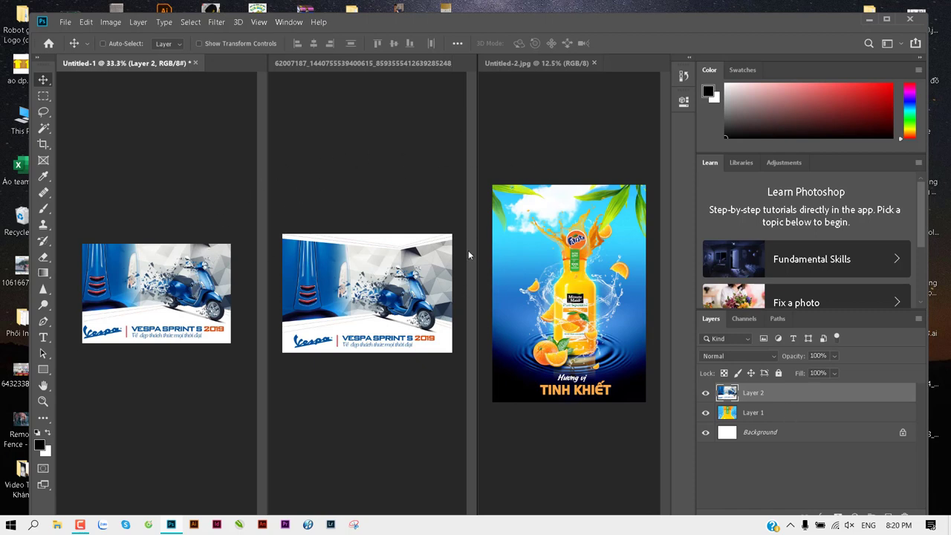
pyautogui.click(289, 22)
pyautogui.moveTo(371, 35)
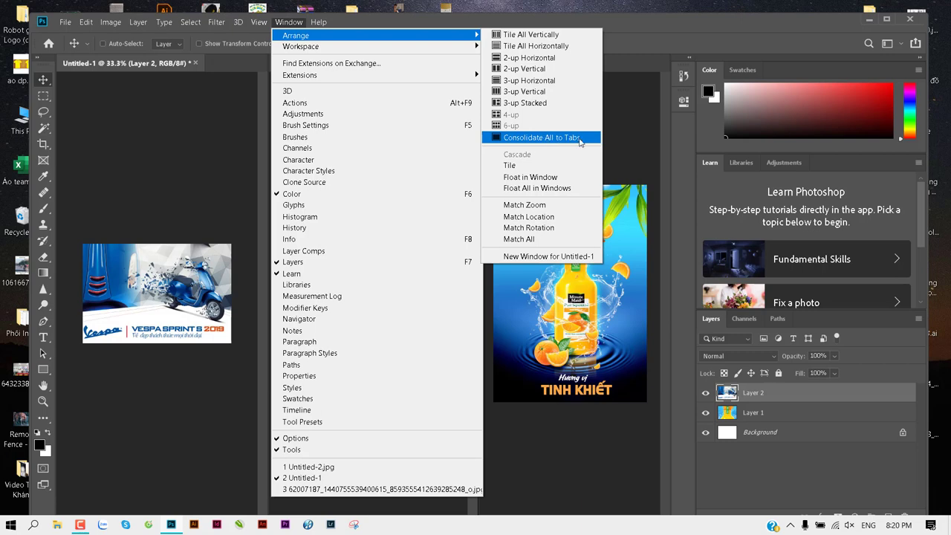
# Step: Consolidate windows to tabs, close the Vespa and Untitled-2.jpg documents, and zoom Untitled-1 to 100%
pyautogui.click(580, 142)
pyautogui.scroll(2, 362, 292)
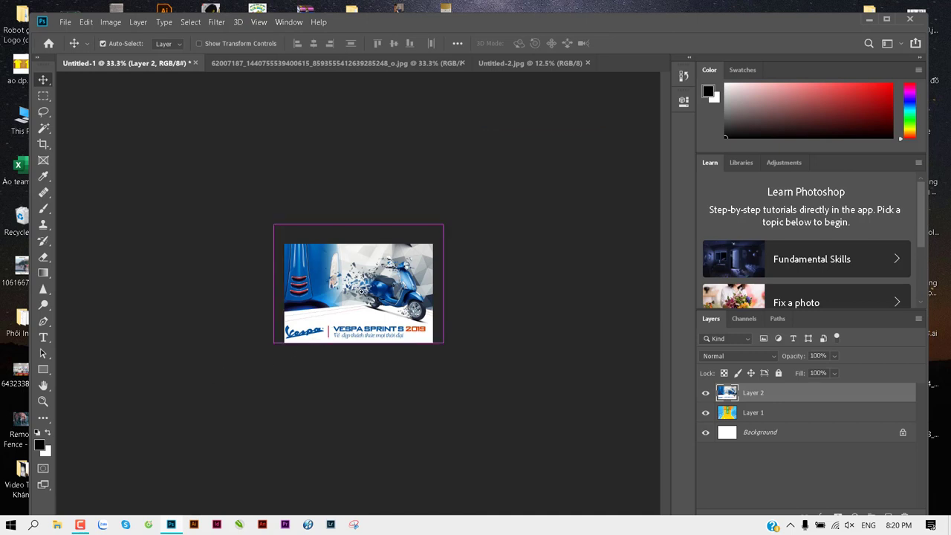
pyautogui.click(304, 64)
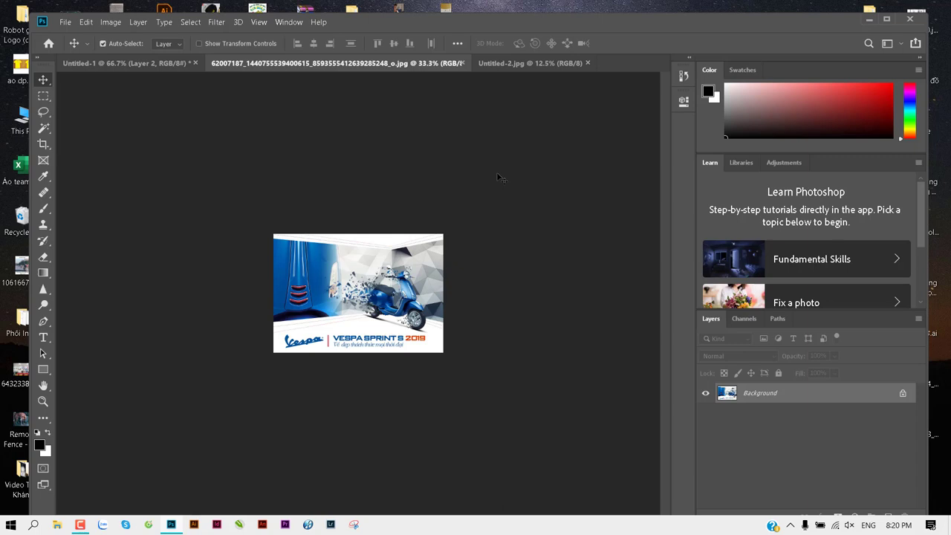
pyautogui.hotkey('ctrl', 'w')
pyautogui.click(263, 63)
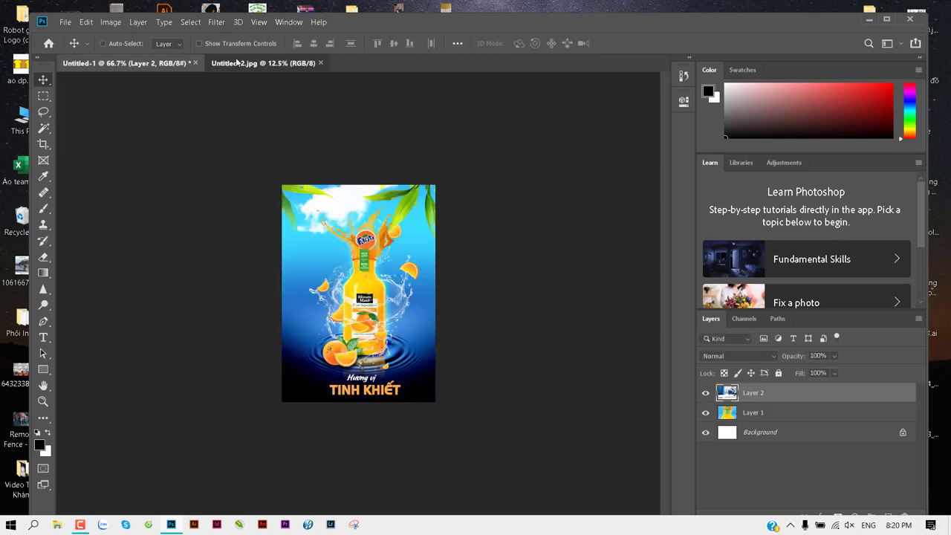
pyautogui.hotkey('ctrl', 'w')
pyautogui.hotkey('ctrl', '1')
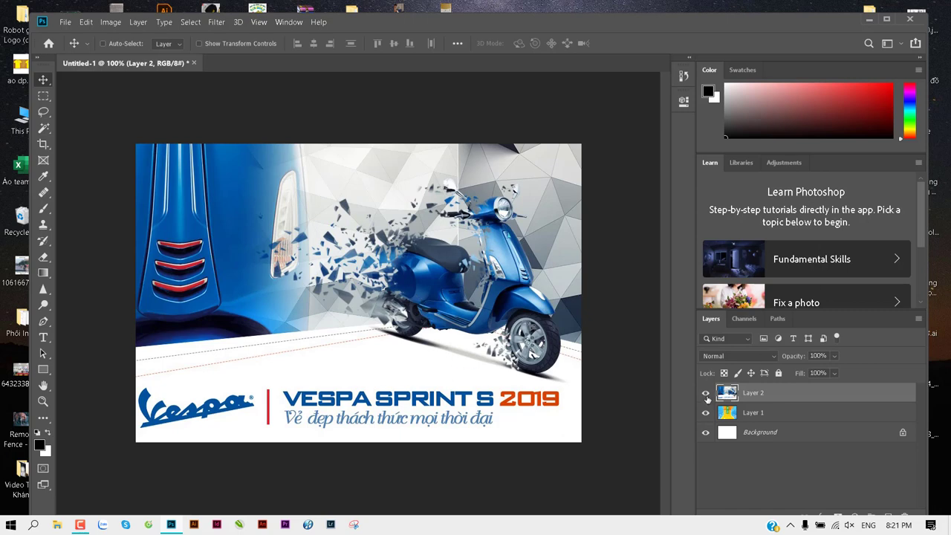
# Step: Hide Vespa Layer 2, move juice Layer 1 upward, and zoom out to 33.3%
pyautogui.click(706, 394)
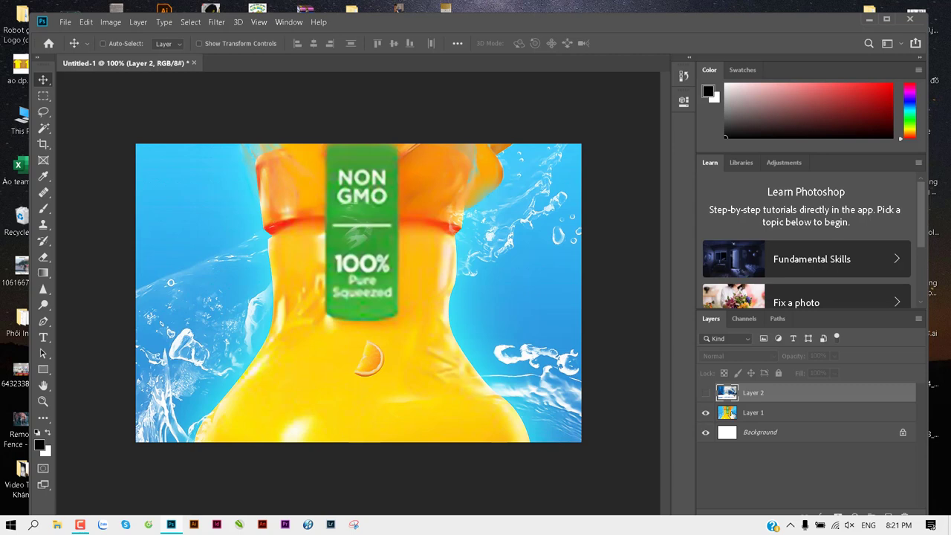
pyautogui.click(769, 414)
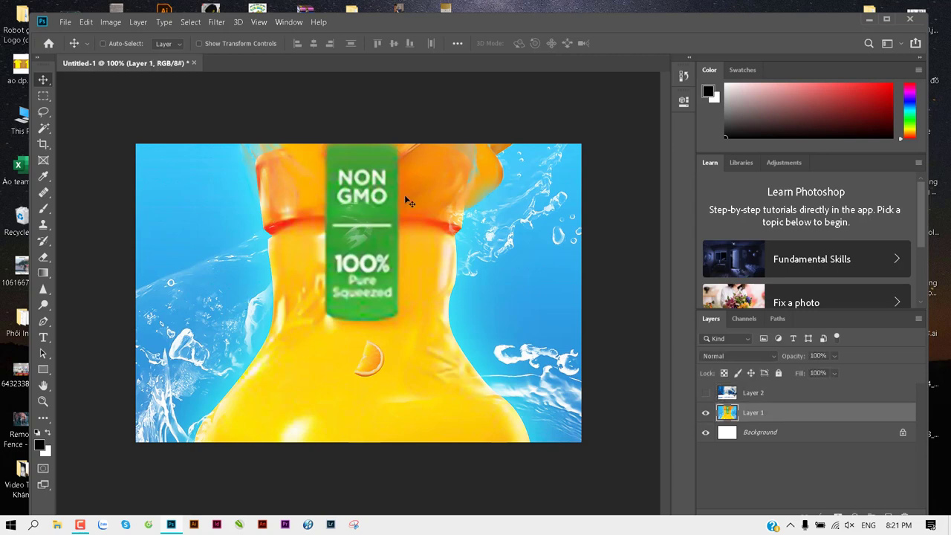
pyautogui.moveTo(406, 199)
pyautogui.mouseDown()
pyautogui.moveTo(365, 270)
pyautogui.moveTo(367, 228)
pyautogui.moveTo(392, 297)
pyautogui.moveTo(392, 254)
pyautogui.moveTo(407, 275)
pyautogui.moveTo(406, 341)
pyautogui.mouseUp()
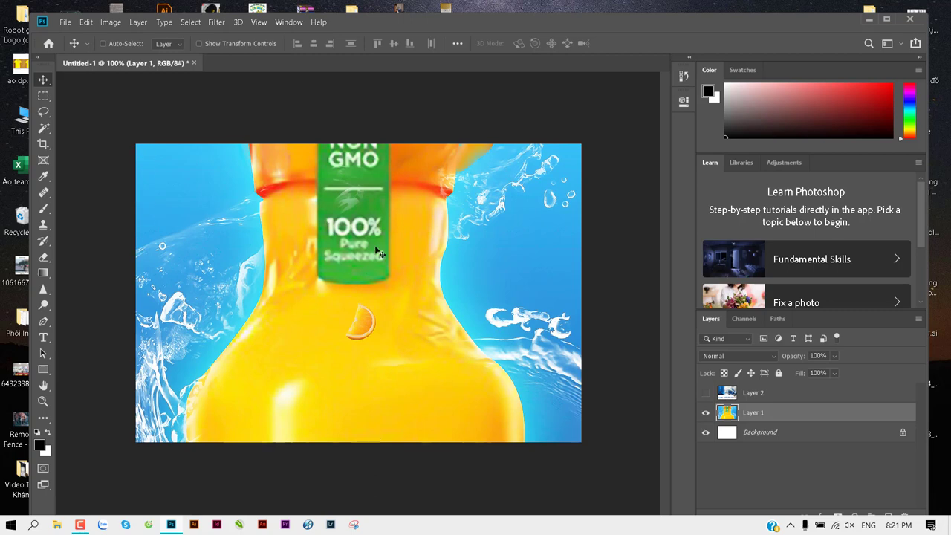
pyautogui.press('ctrl')
pyautogui.hotkey('ctrl', '-')
pyautogui.hotkey('ctrl', '-')
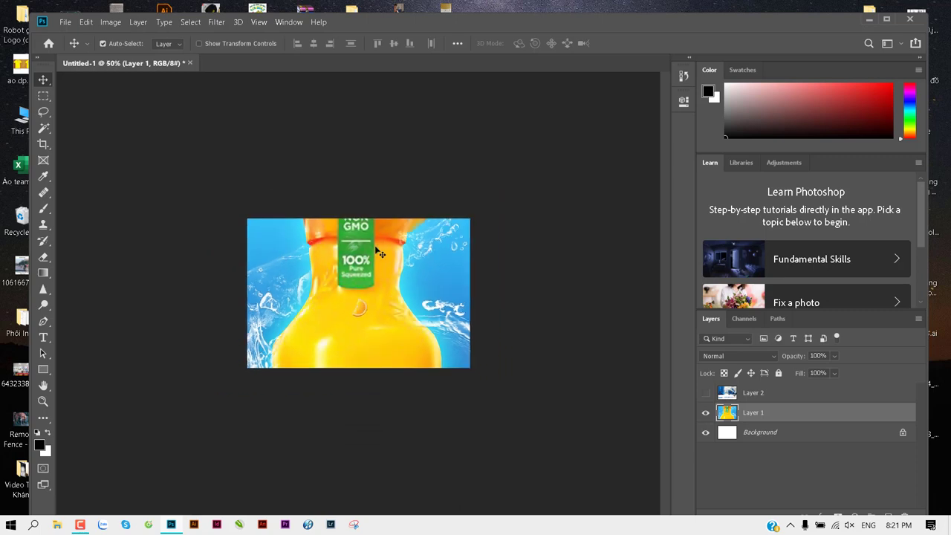
pyautogui.hotkey('ctrl', '-')
pyautogui.hotkey('ctrl', ';')
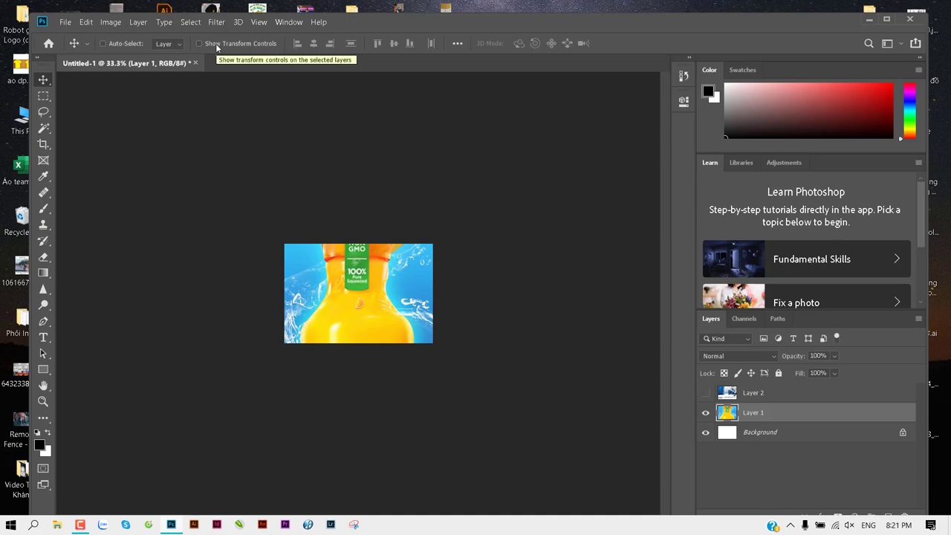
# Step: Turn on Show Transform Controls and zoom out to see Layer 1's full bounds
pyautogui.click(215, 43)
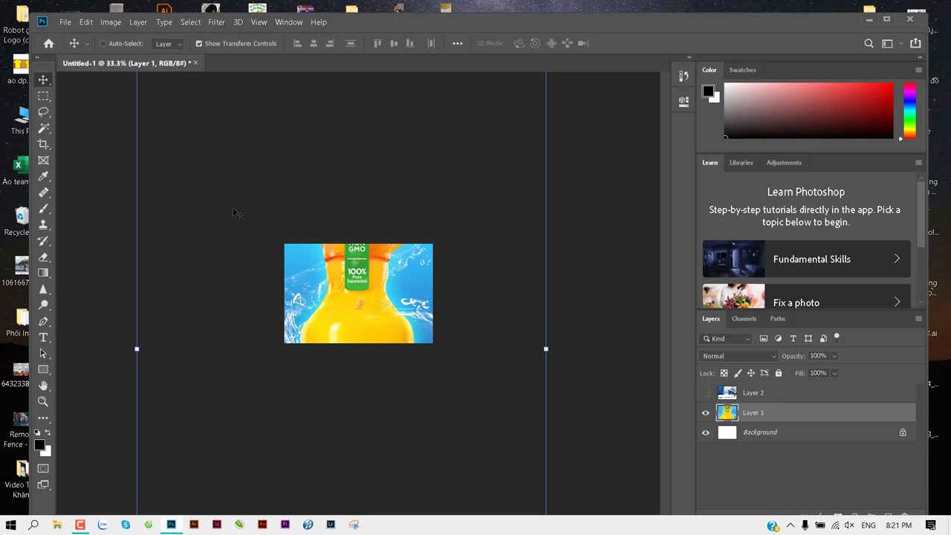
pyautogui.hotkey('ctrl', '-')
pyautogui.hotkey('ctrl', '-')
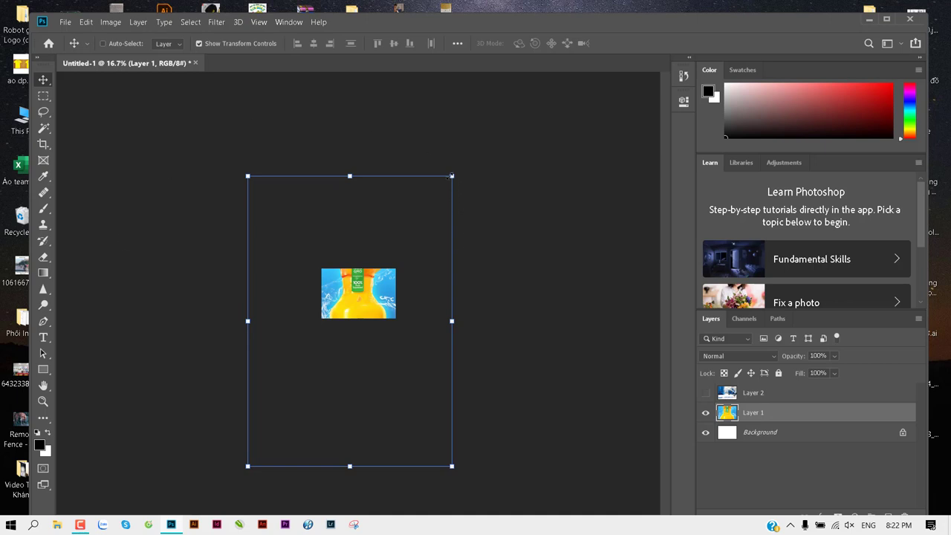
# Step: Scale the juice poster to about 17% to fit the canvas height, center it, and commit
pyautogui.moveTo(451, 177)
pyautogui.mouseDown()
pyautogui.moveTo(383, 252)
pyautogui.moveTo(470, 148)
pyautogui.mouseUp()
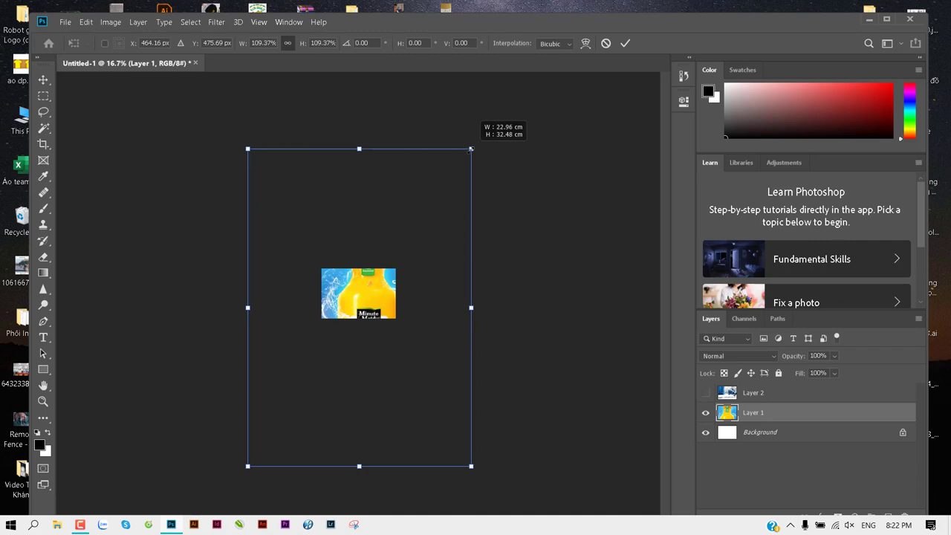
pyautogui.moveTo(470, 148)
pyautogui.mouseDown()
pyautogui.moveTo(470, 165)
pyautogui.moveTo(341, 327)
pyautogui.moveTo(461, 180)
pyautogui.moveTo(320, 348)
pyautogui.moveTo(399, 250)
pyautogui.moveTo(312, 277)
pyautogui.moveTo(377, 297)
pyautogui.mouseUp()
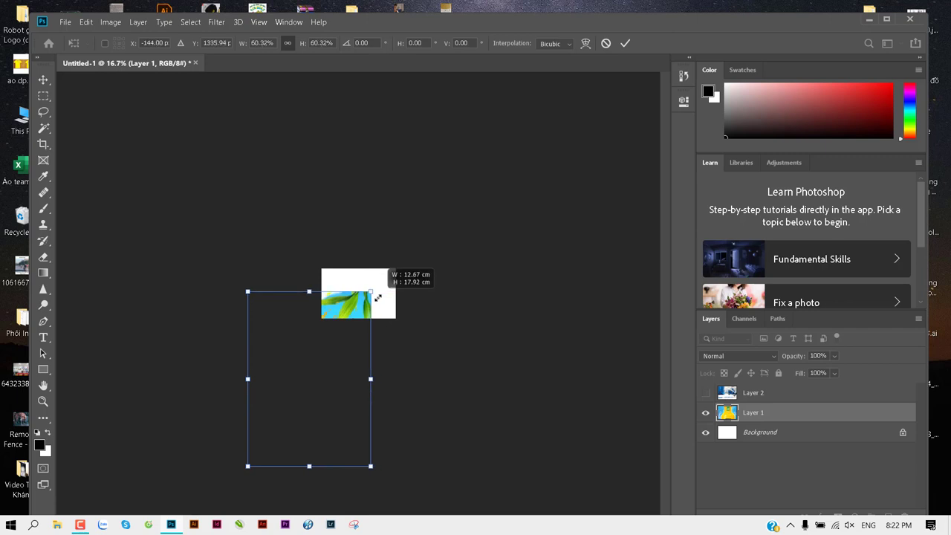
pyautogui.moveTo(377, 297)
pyautogui.mouseDown()
pyautogui.moveTo(375, 285)
pyautogui.moveTo(443, 192)
pyautogui.moveTo(312, 381)
pyautogui.moveTo(381, 273)
pyautogui.moveTo(335, 339)
pyautogui.moveTo(346, 263)
pyautogui.moveTo(352, 312)
pyautogui.moveTo(333, 327)
pyautogui.mouseUp()
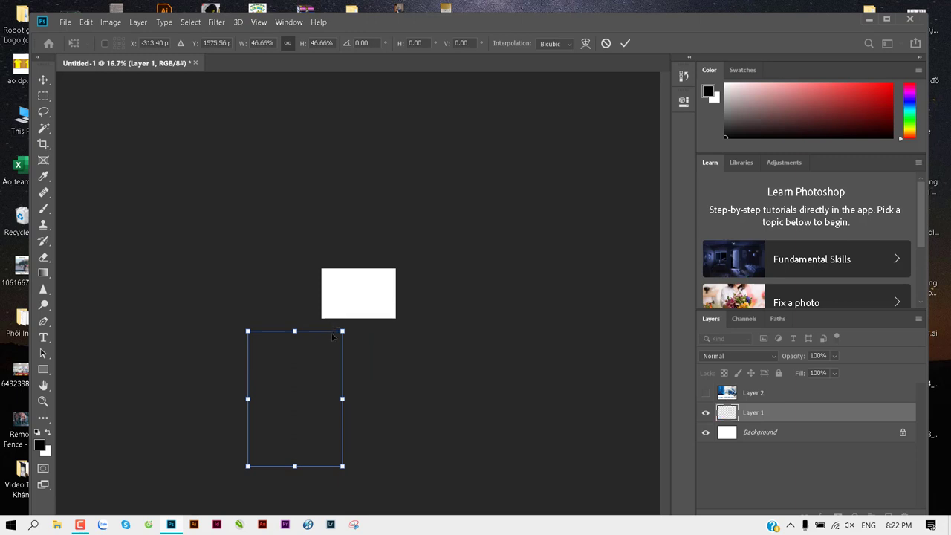
pyautogui.moveTo(295, 398)
pyautogui.mouseDown()
pyautogui.moveTo(335, 318)
pyautogui.moveTo(368, 292)
pyautogui.mouseUp()
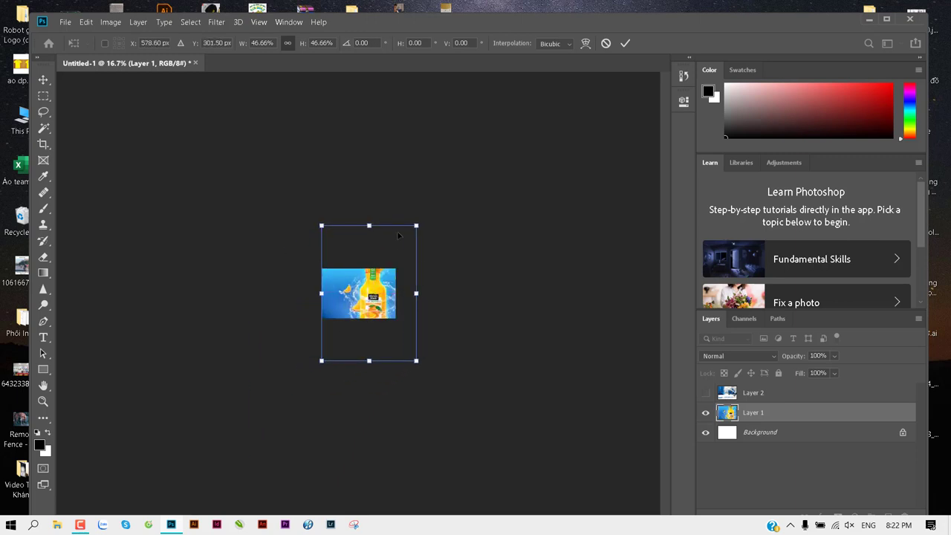
pyautogui.moveTo(417, 225); pyautogui.dragTo(365, 294)
pyautogui.moveTo(384, 344); pyautogui.dragTo(363, 325)
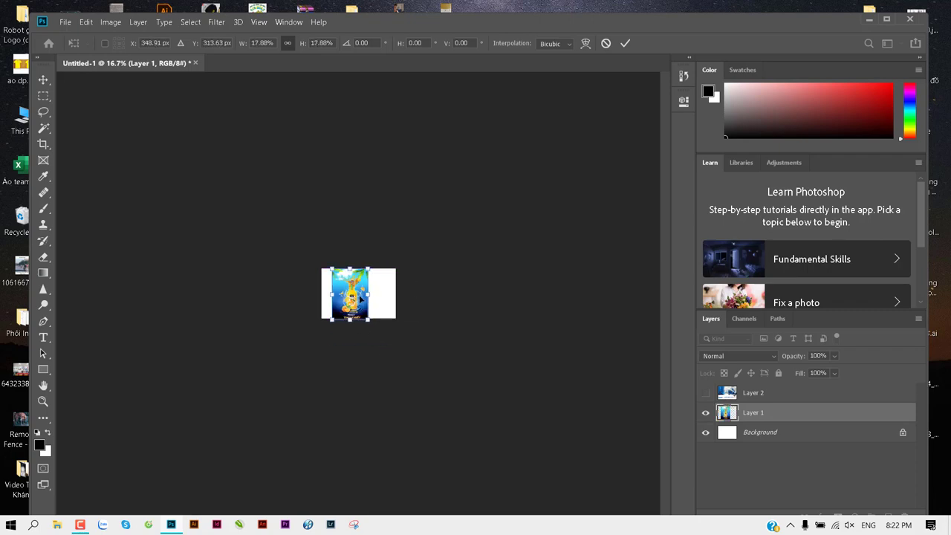
pyautogui.scroll(3, 359, 299)
pyautogui.scroll(3, 359, 298)
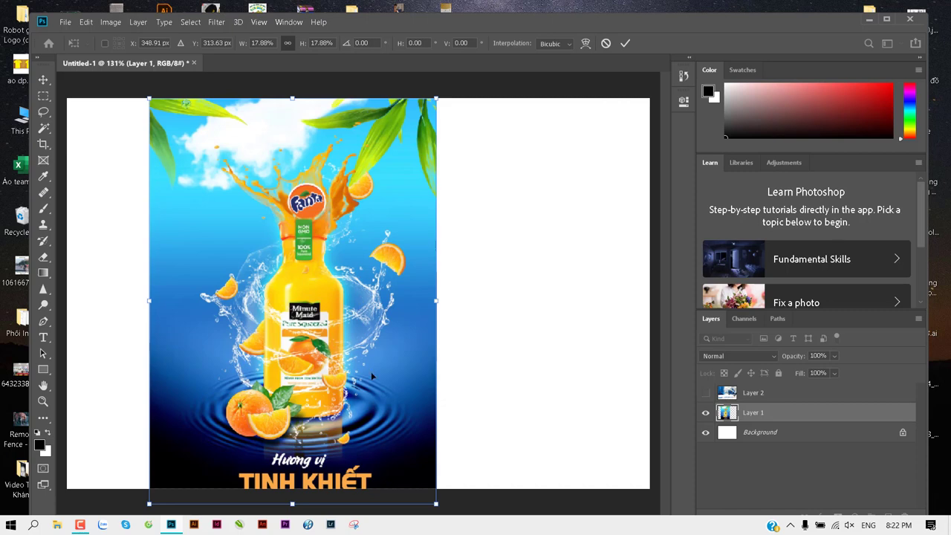
pyautogui.moveTo(194, 343); pyautogui.dragTo(247, 343)
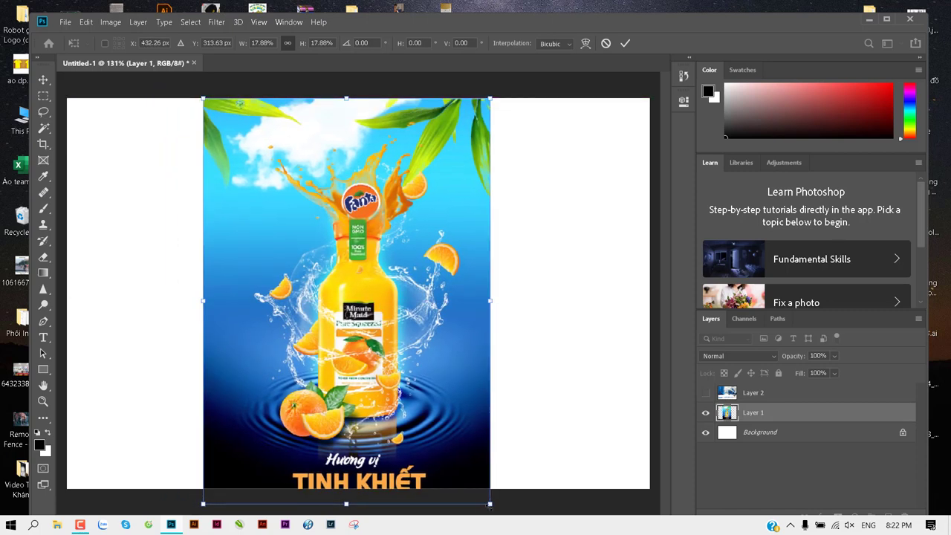
pyautogui.moveTo(489, 504); pyautogui.dragTo(478, 488)
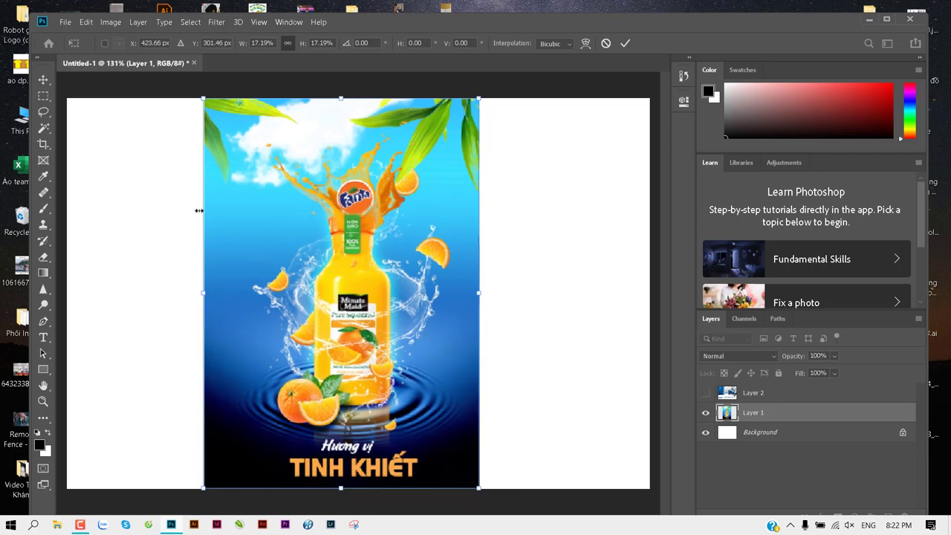
pyautogui.click(44, 81)
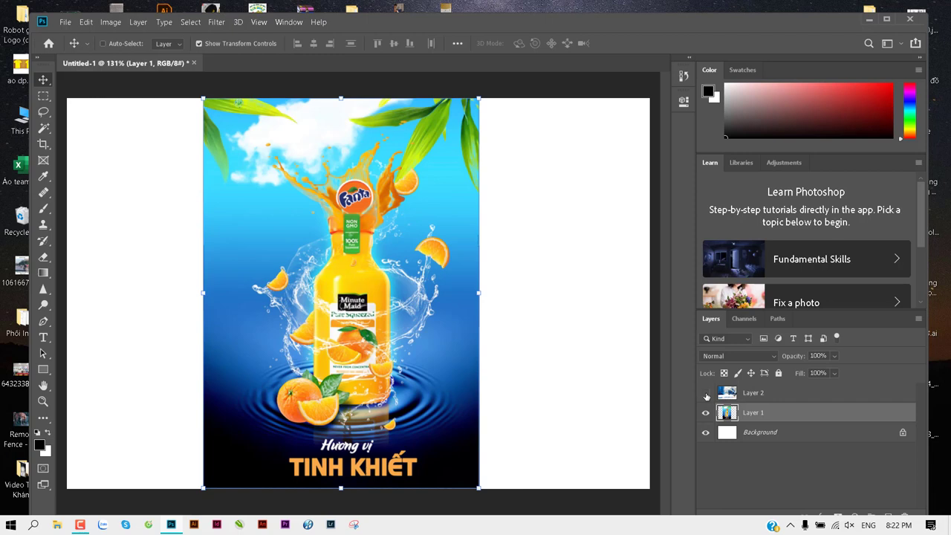
# Step: Show Layer 2, scale the Vespa banner to 49.6% at lower left, and shift the juice poster right
pyautogui.click(706, 394)
pyautogui.click(783, 394)
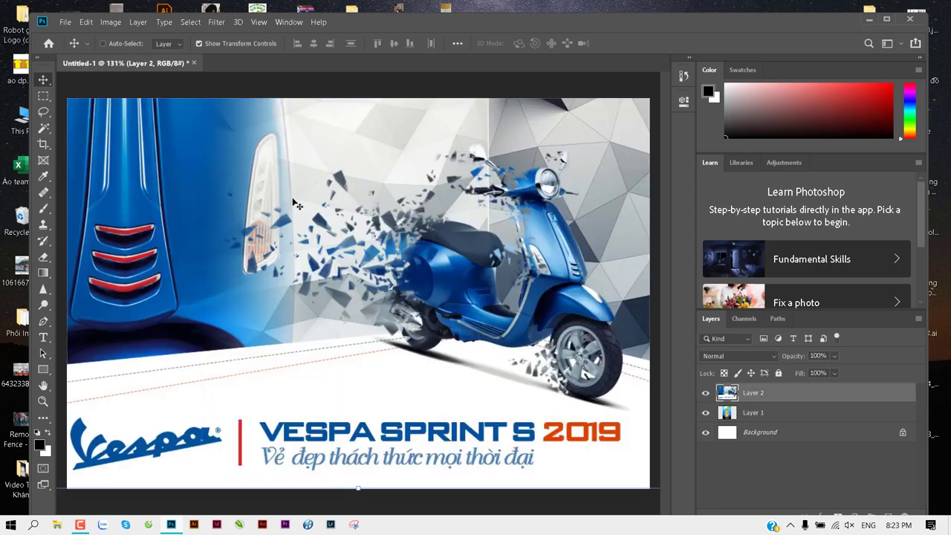
pyautogui.hotkey('ctrl', '-')
pyautogui.hotkey('ctrl', '-')
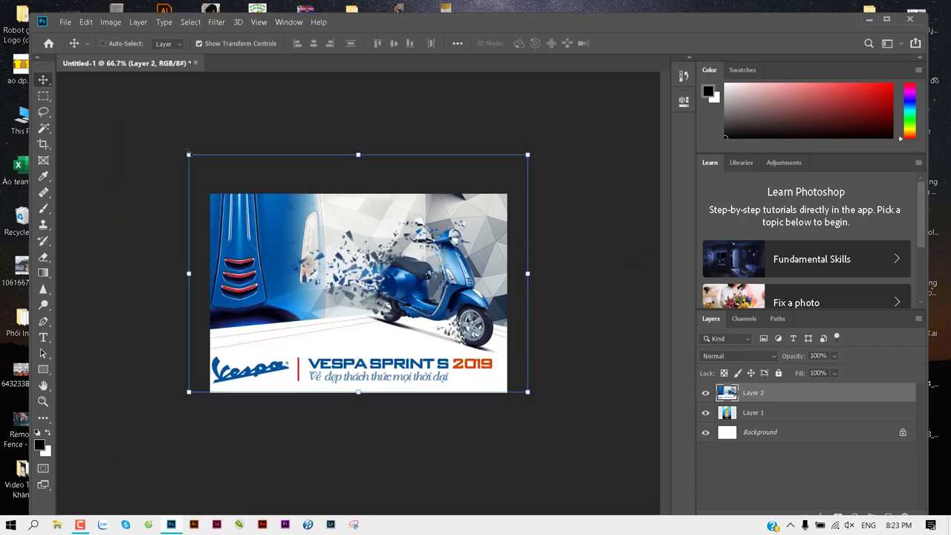
pyautogui.moveTo(188, 154); pyautogui.dragTo(246, 195)
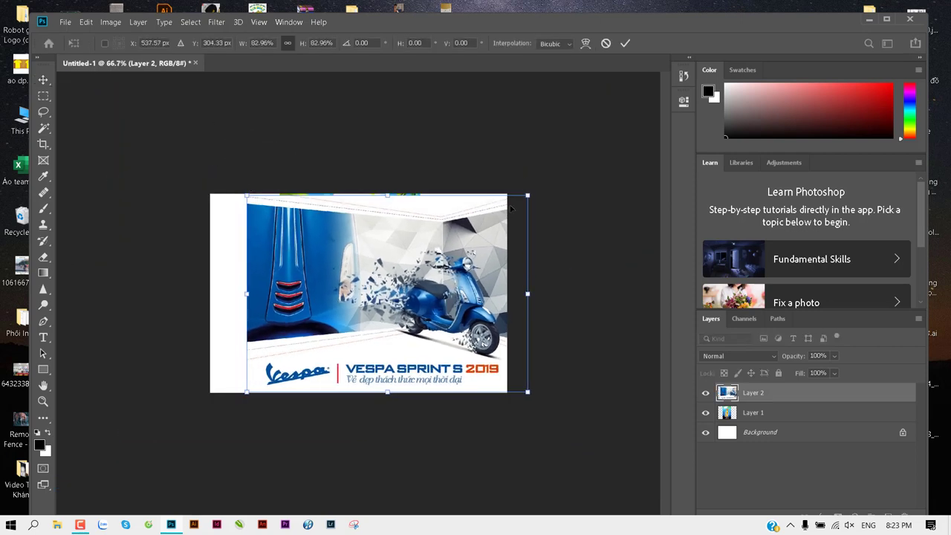
pyautogui.moveTo(527, 196)
pyautogui.mouseDown()
pyautogui.moveTo(412, 288)
pyautogui.moveTo(365, 290)
pyautogui.mouseUp()
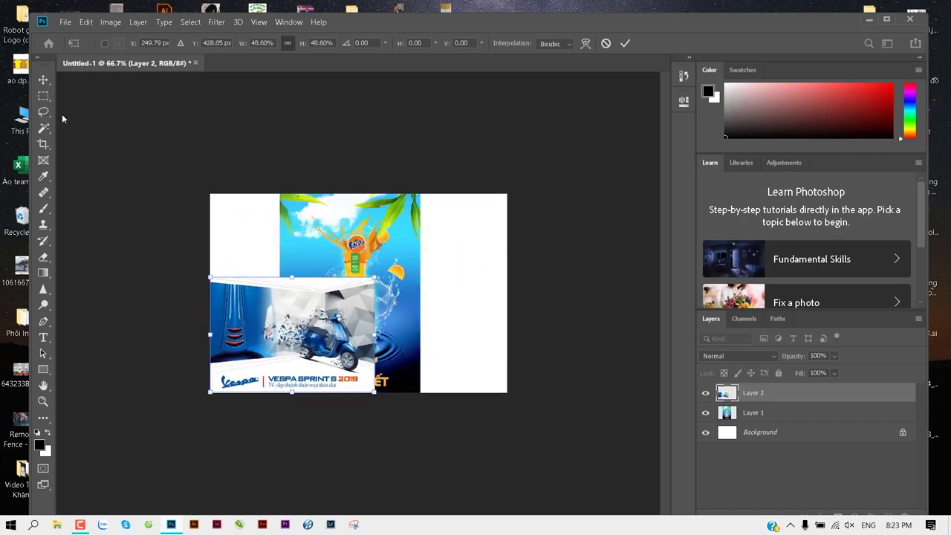
pyautogui.press('Return')
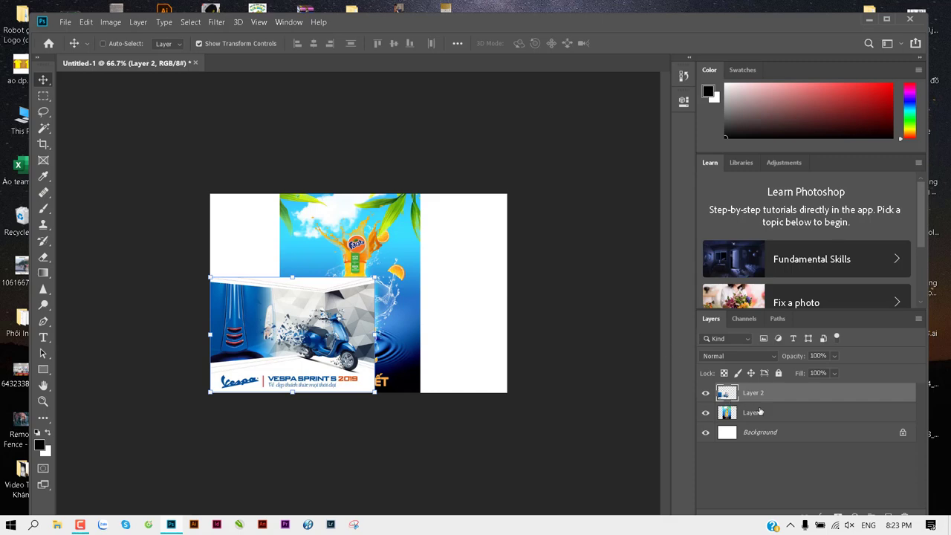
pyautogui.click(759, 411)
pyautogui.moveTo(382, 249); pyautogui.dragTo(469, 248)
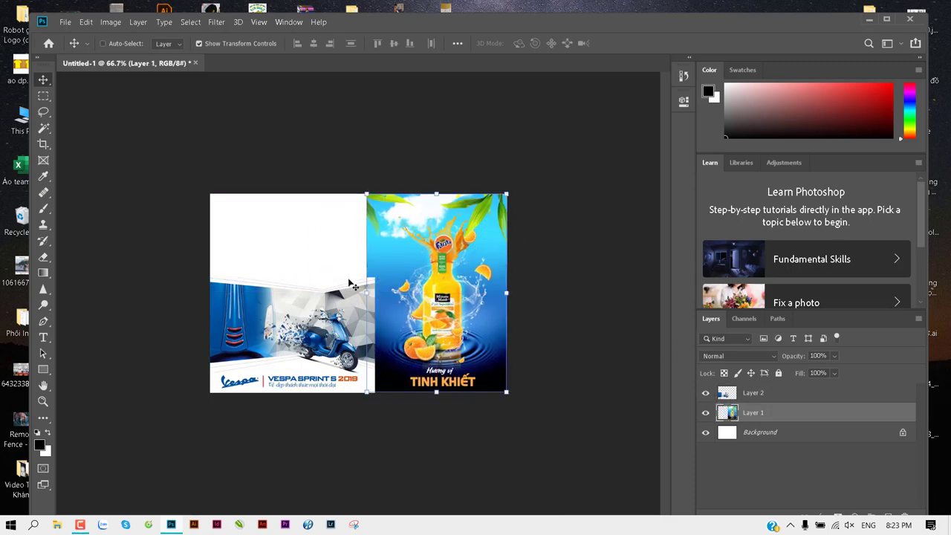
# Step: Fit the juice poster to the right half at 100% zoom, commit, and turn off Show Transform Controls
pyautogui.hotkey('ctrl', '1')
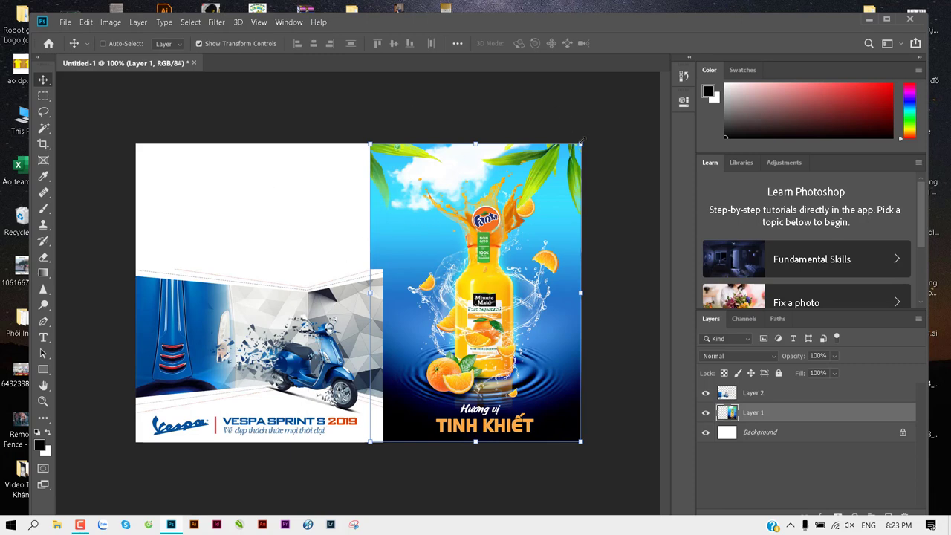
pyautogui.moveTo(582, 141)
pyautogui.mouseDown()
pyautogui.moveTo(553, 170)
pyautogui.moveTo(588, 143)
pyautogui.mouseUp()
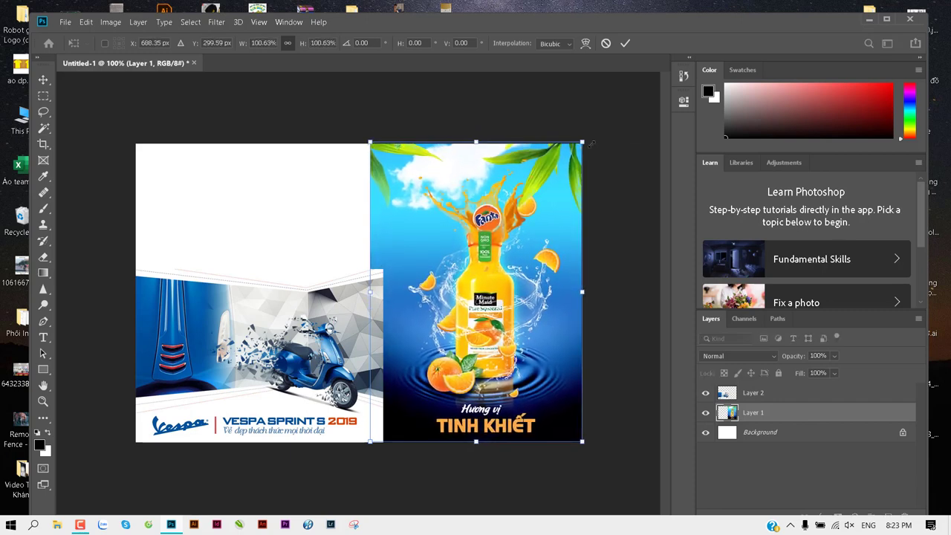
pyautogui.press('Return')
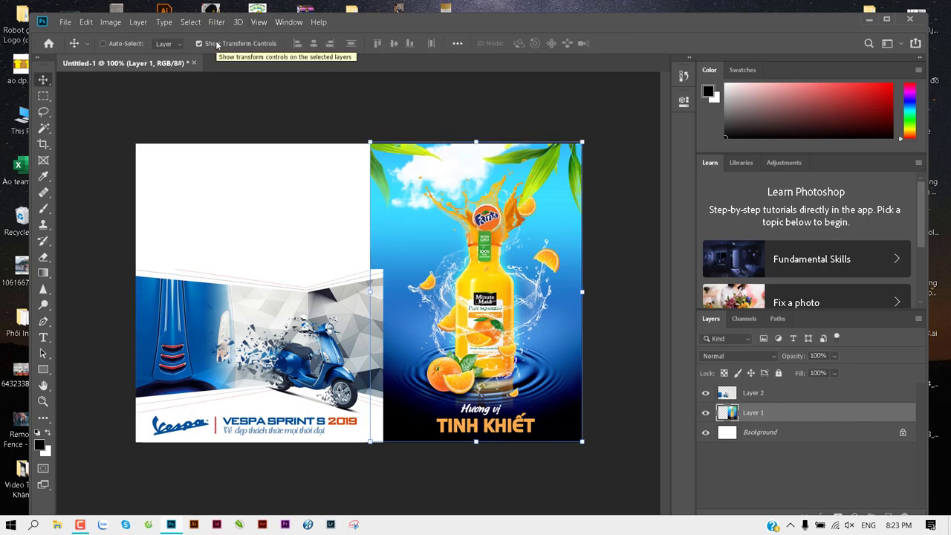
pyautogui.click(238, 43)
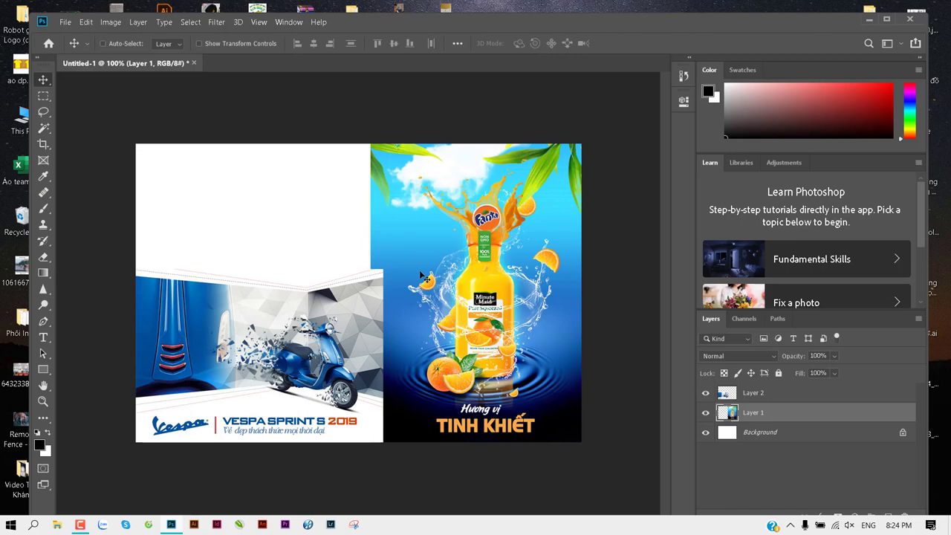
pyautogui.hotkey('ctrl', 't')
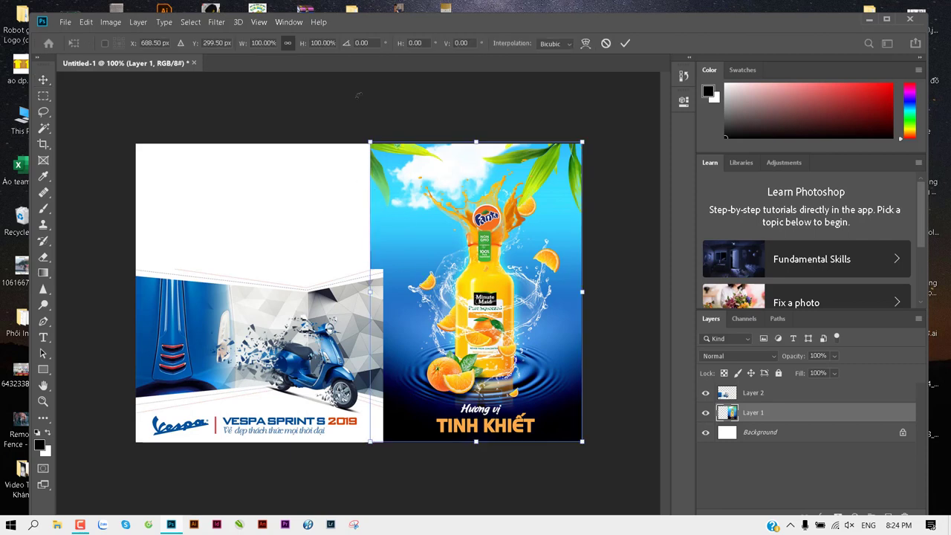
pyautogui.moveTo(582, 141)
pyautogui.mouseDown()
pyautogui.moveTo(583, 172)
pyautogui.moveTo(463, 297)
pyautogui.moveTo(563, 197)
pyautogui.moveTo(479, 281)
pyautogui.moveTo(508, 244)
pyautogui.moveTo(426, 241)
pyautogui.mouseUp()
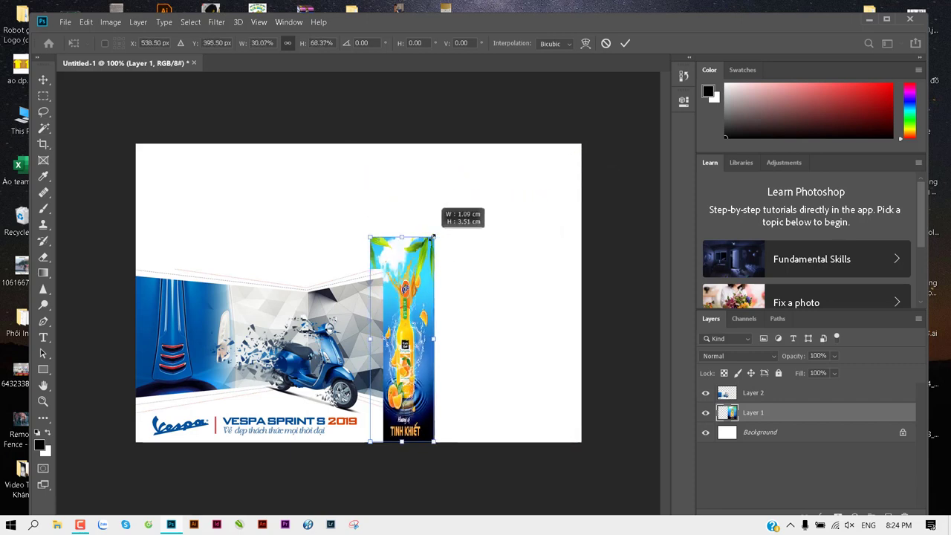
pyautogui.moveTo(405, 334); pyautogui.dragTo(497, 279)
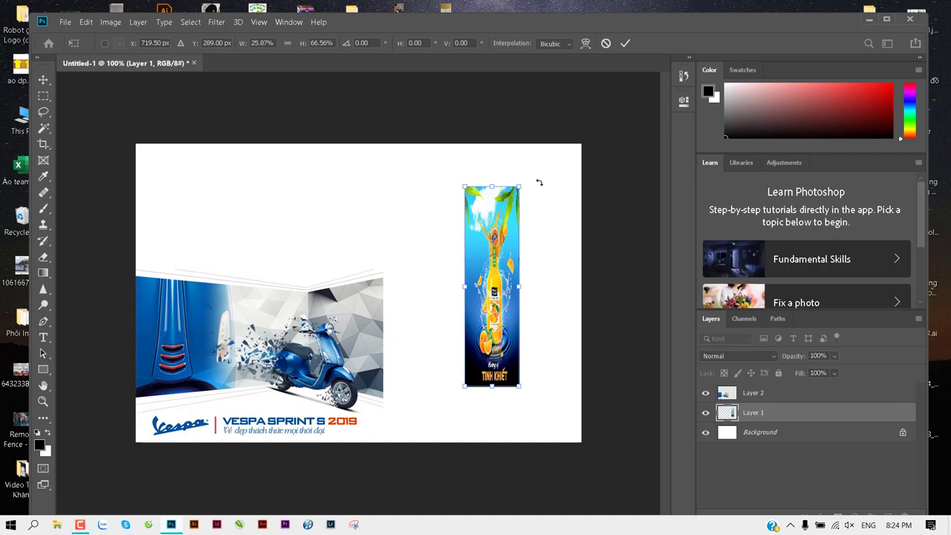
pyautogui.hotkey('ctrl', 'z')
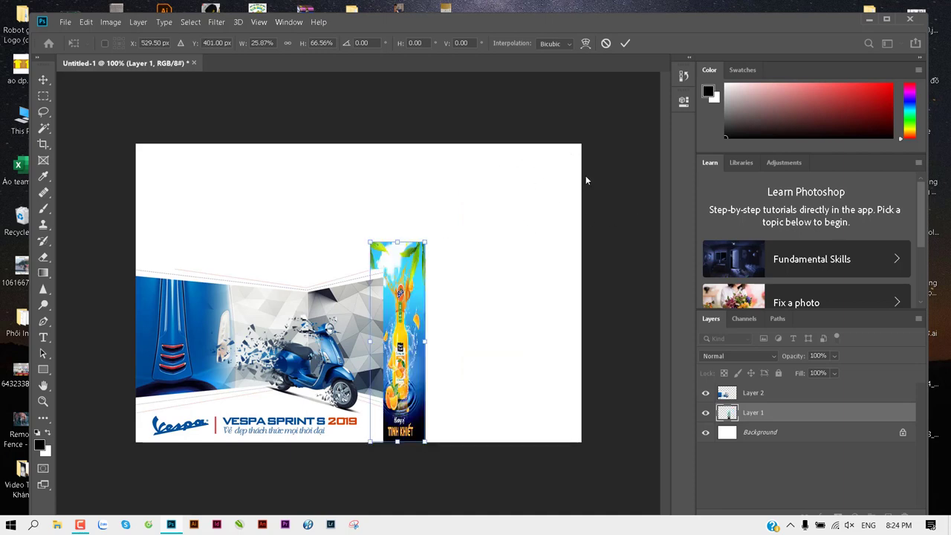
pyautogui.press('Return')
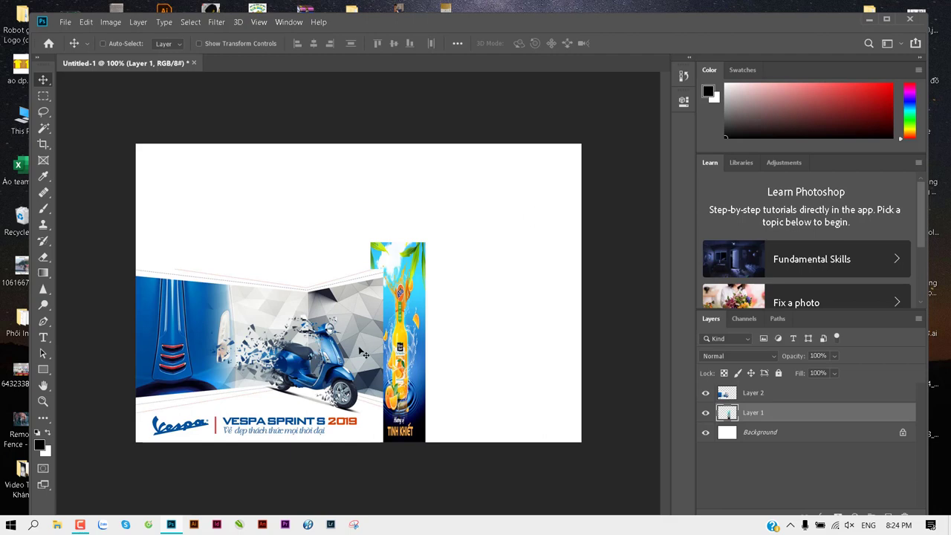
pyautogui.hotkey('ctrl', 'z')
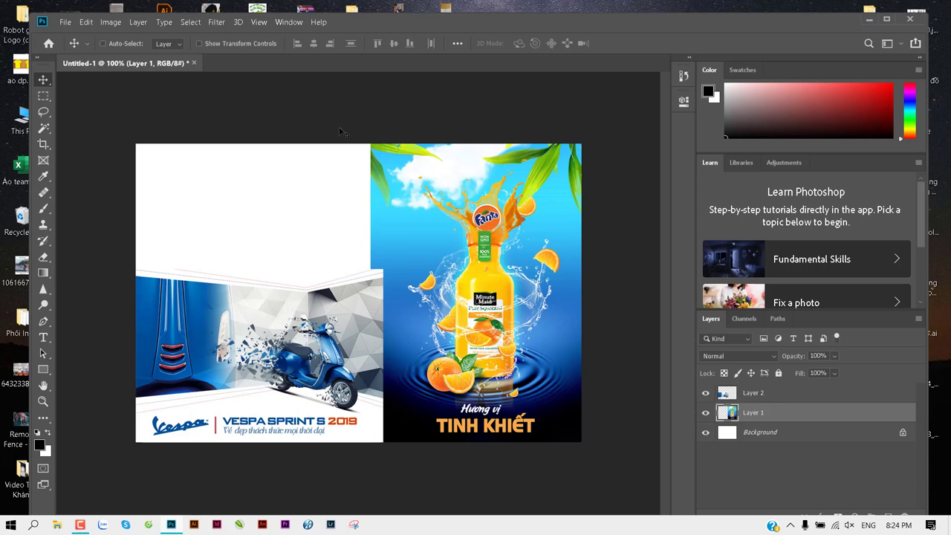
# Step: Delete Layer 2 (Vespa banner) and Layer 1 (orange-juice poster), leaving only the white Background
pyautogui.click(786, 399)
pyautogui.press('Delete')
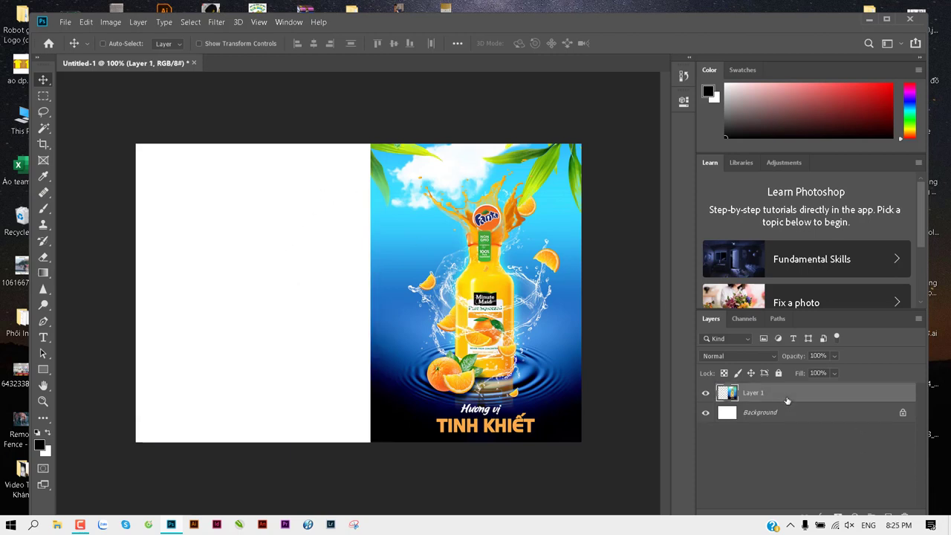
pyautogui.press('Delete')
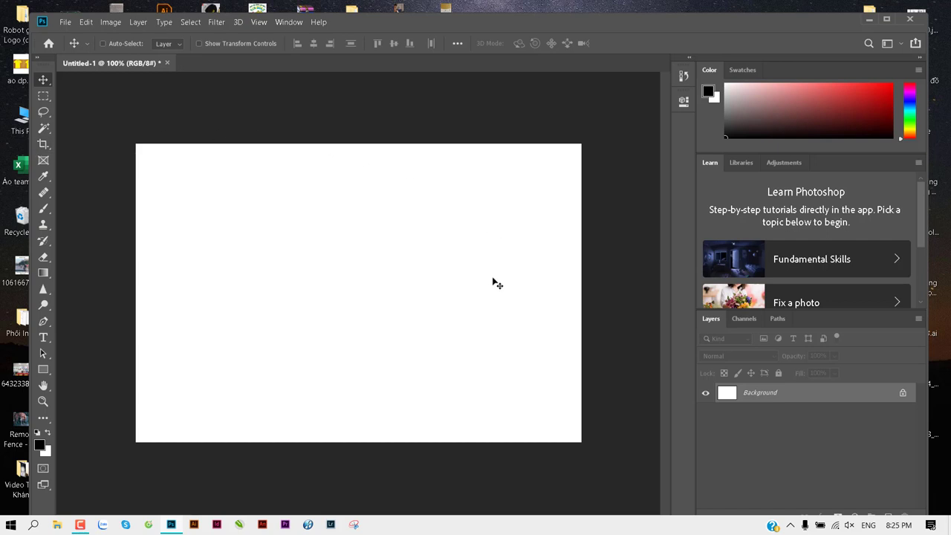
pyautogui.click(43, 96)
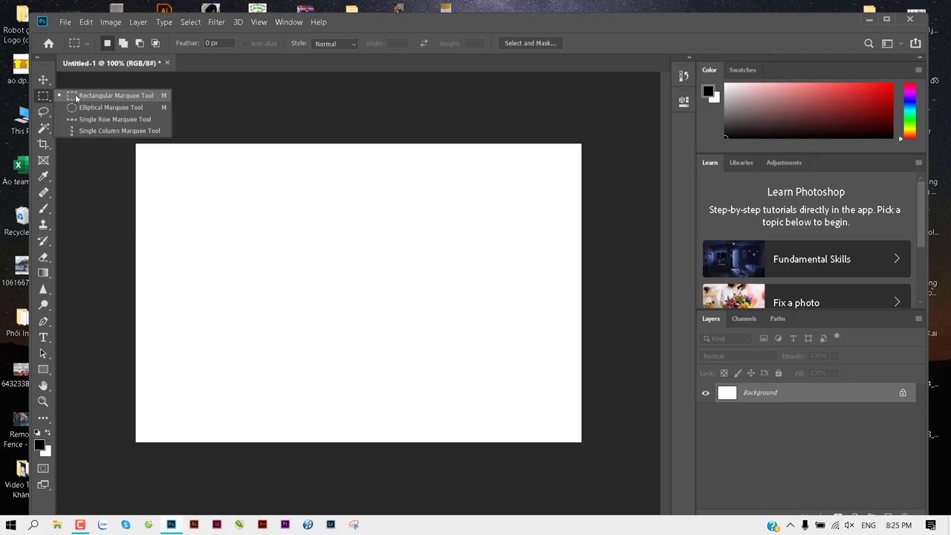
pyautogui.click(136, 97)
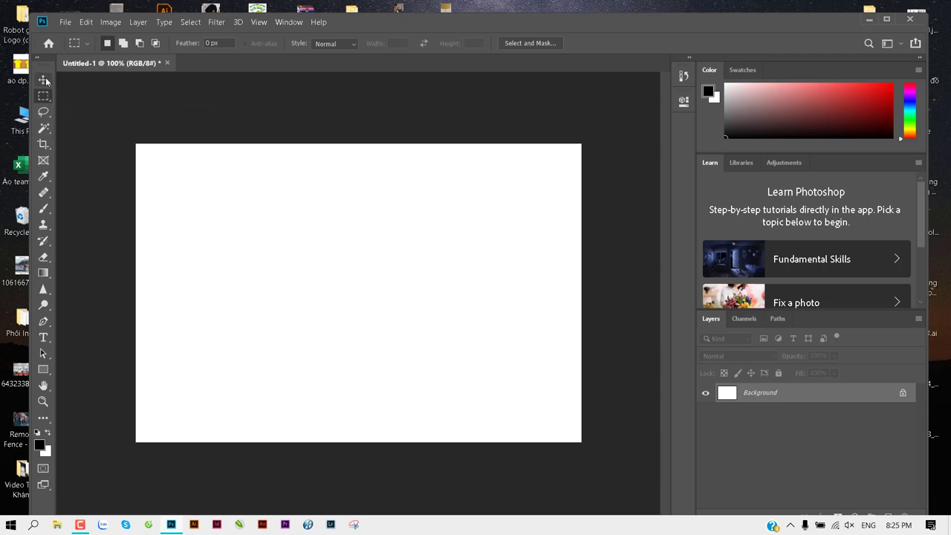
pyautogui.click(43, 79)
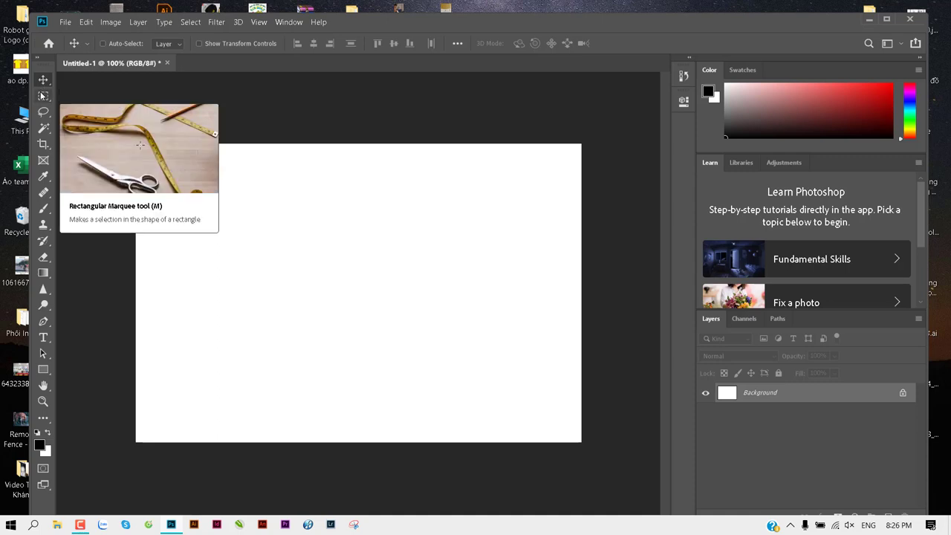
pyautogui.click(43, 96)
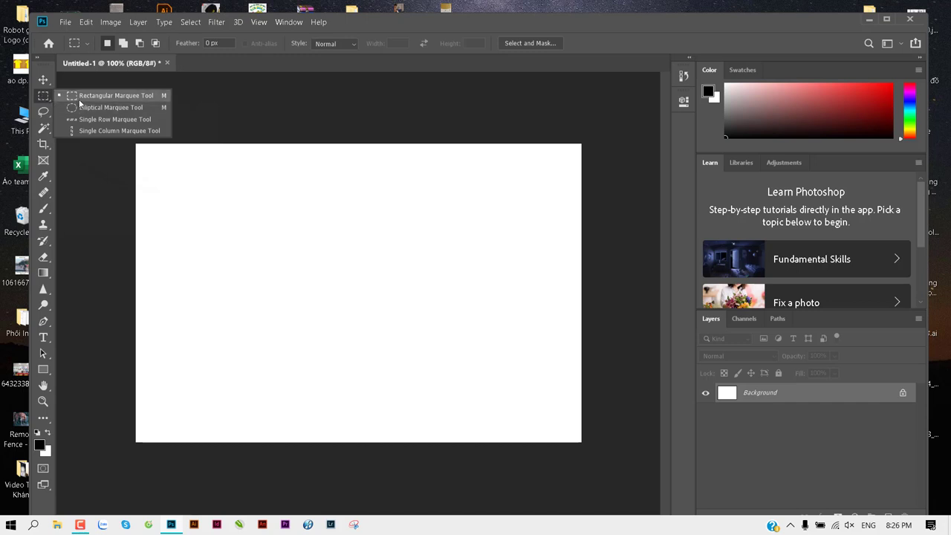
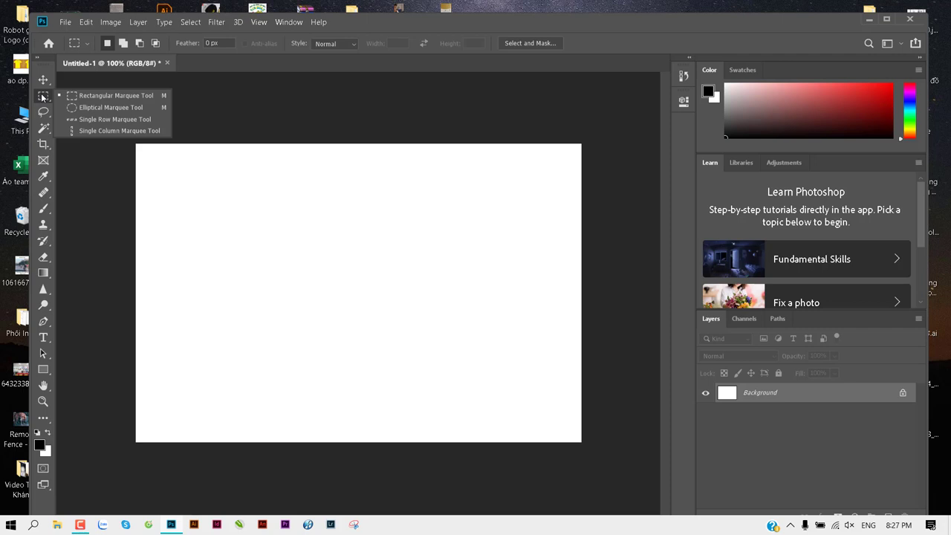
# Step: Draw a square marquee near the canvas's upper left and maximize the window
pyautogui.click(83, 98)
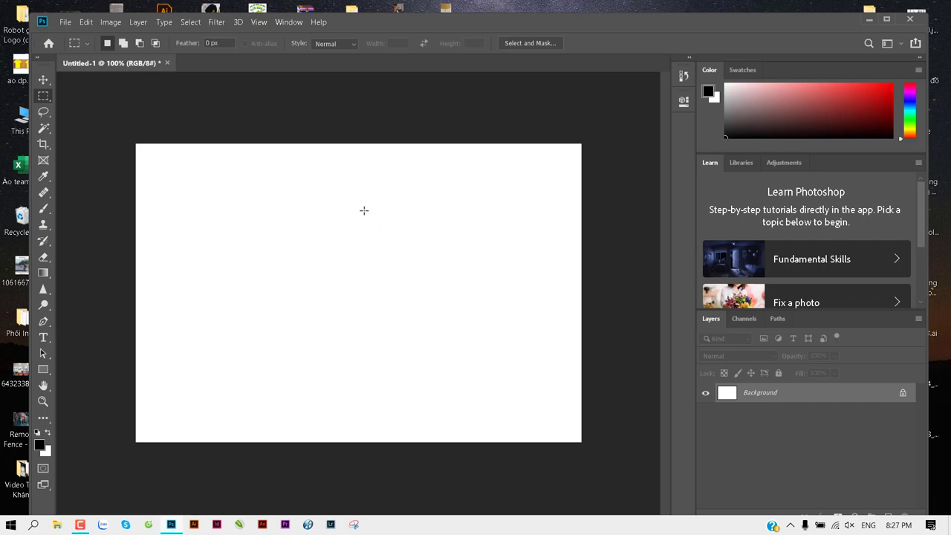
pyautogui.moveTo(195, 188)
pyautogui.mouseDown()
pyautogui.moveTo(329, 339)
pyautogui.moveTo(386, 298)
pyautogui.moveTo(339, 307)
pyautogui.moveTo(339, 327)
pyautogui.mouseUp()
pyautogui.doubleClick(704, 25)
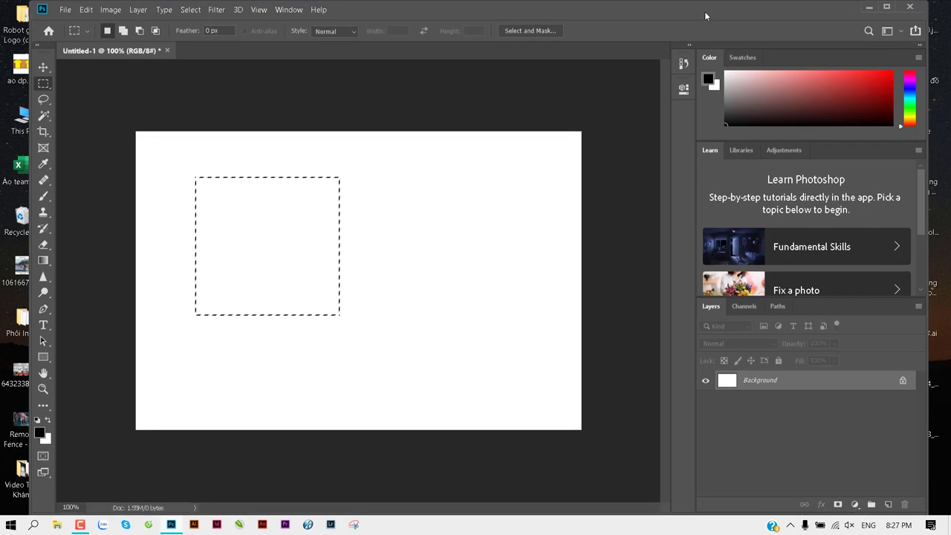
# Step: Fill the square with red (ff0000) on a new layer, then select a larger overlapping rectangle
pyautogui.click(889, 505)
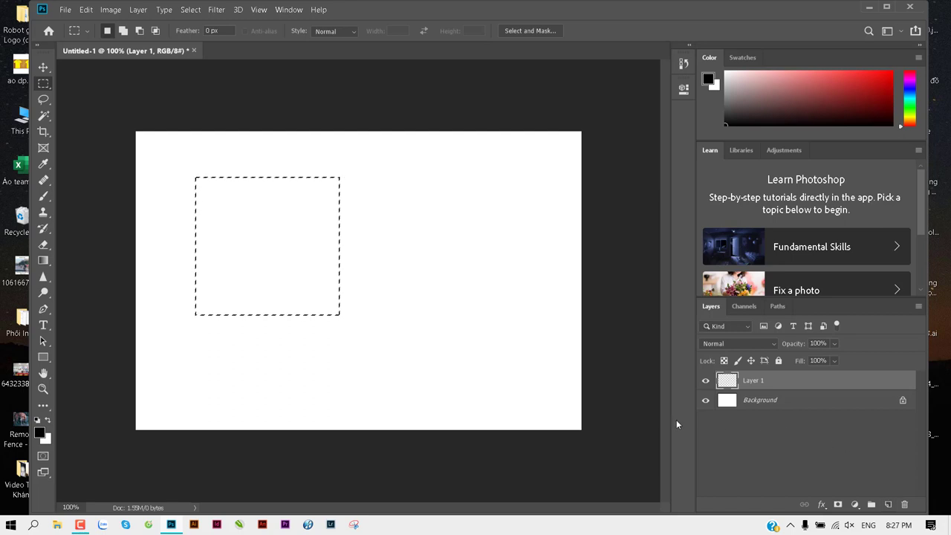
pyautogui.click(39, 432)
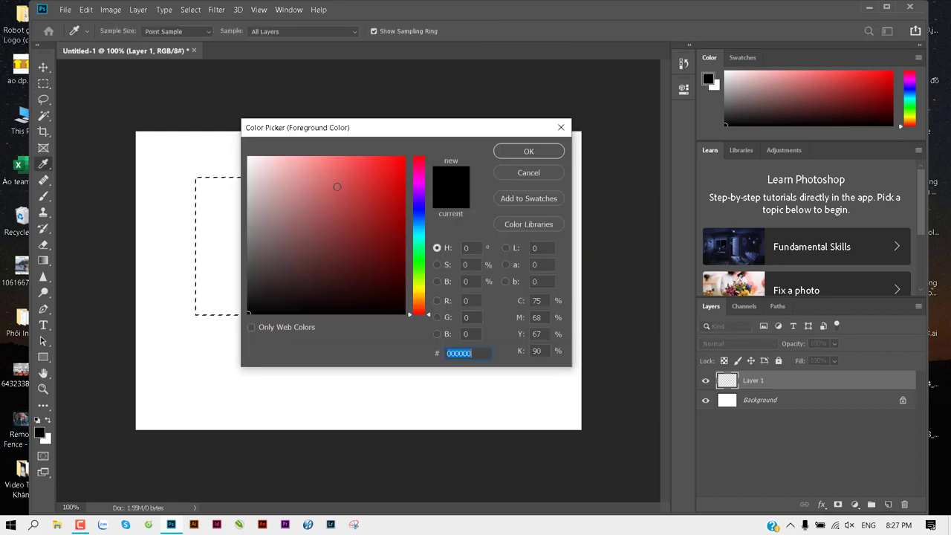
pyautogui.click(404, 157)
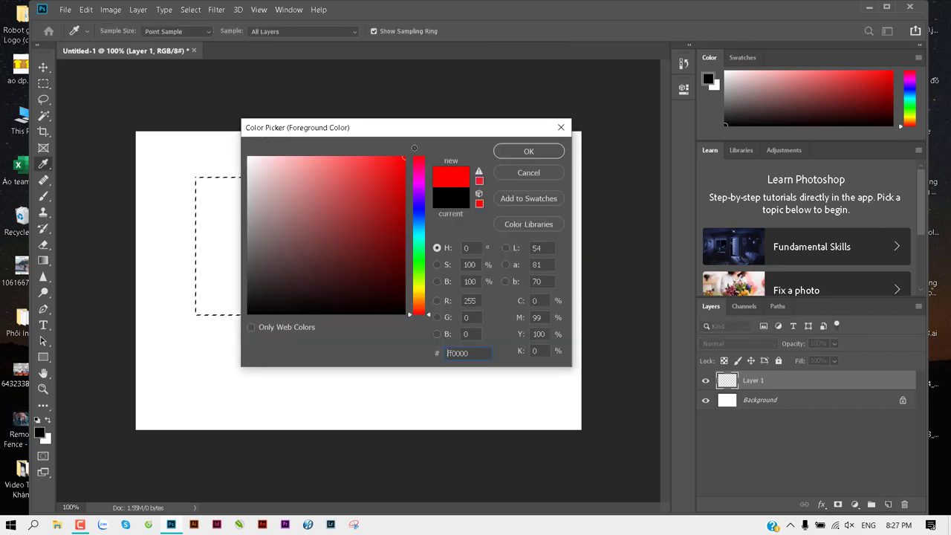
pyautogui.click(529, 151)
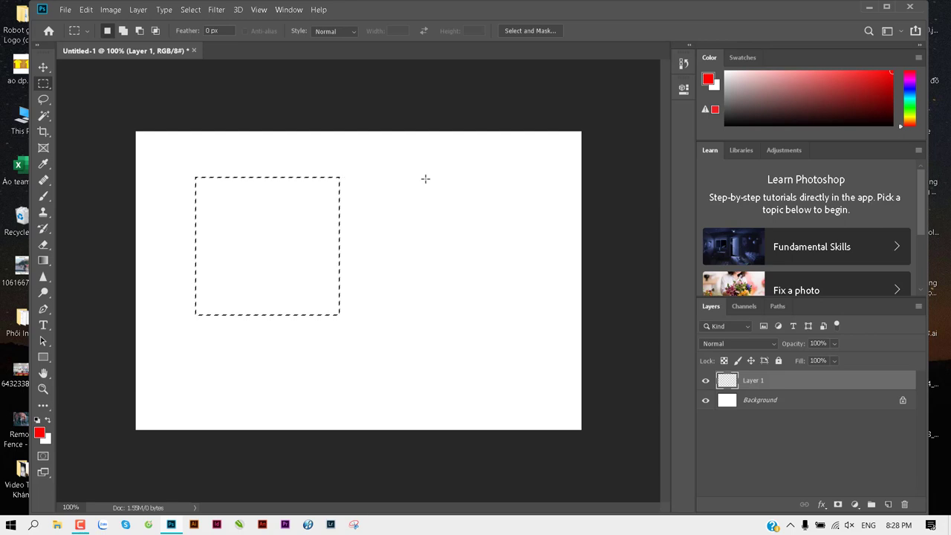
pyautogui.hotkey('alt', 'BackSpace')
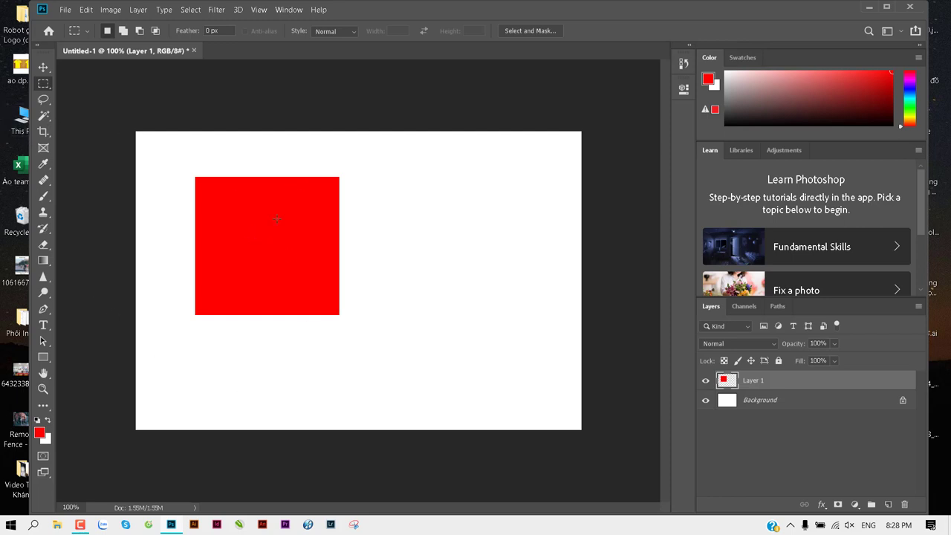
pyautogui.moveTo(314, 187); pyautogui.dragTo(500, 377)
# Step: Fill the overlapping selection with blue on a new Layer 2 and deselect
pyautogui.click(886, 505)
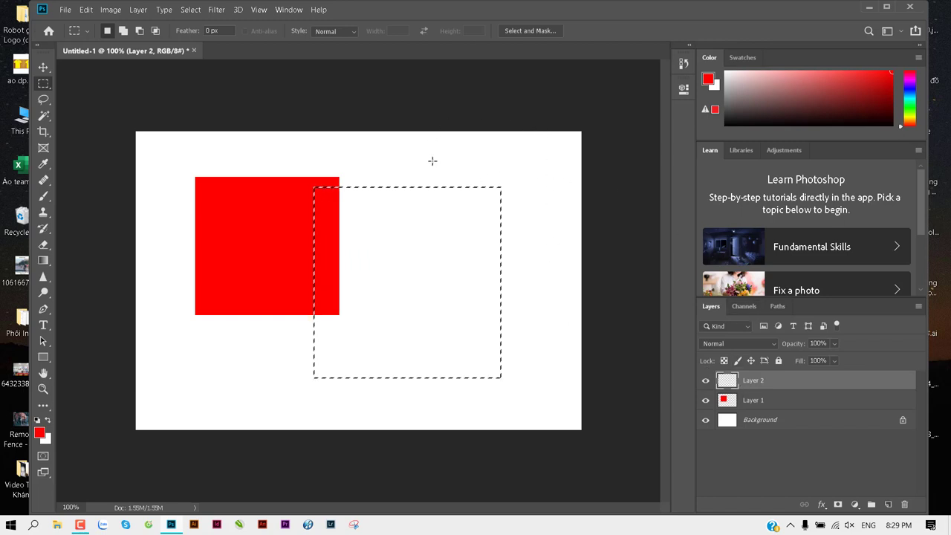
pyautogui.click(40, 432)
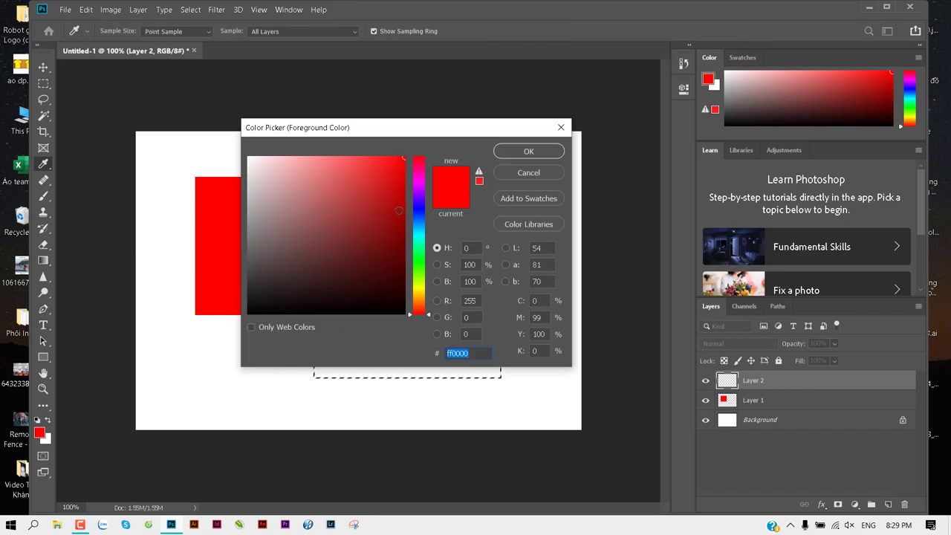
pyautogui.click(418, 206)
pyautogui.click(528, 152)
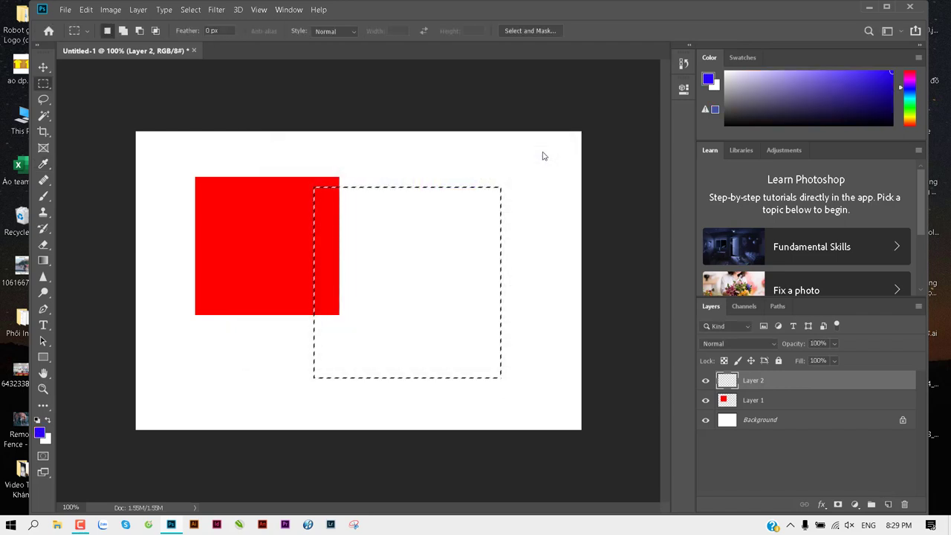
pyautogui.hotkey('alt', 'BackSpace')
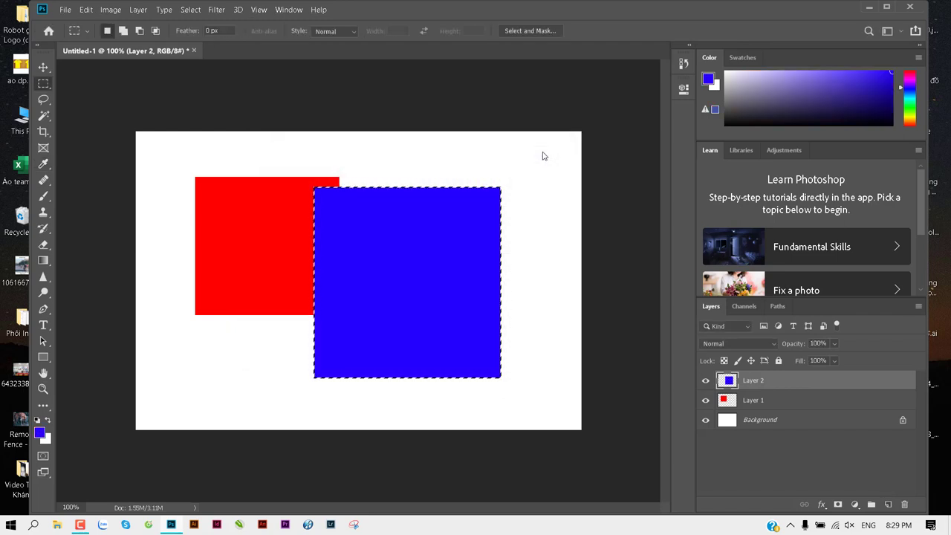
pyautogui.hotkey('ctrl', 'd')
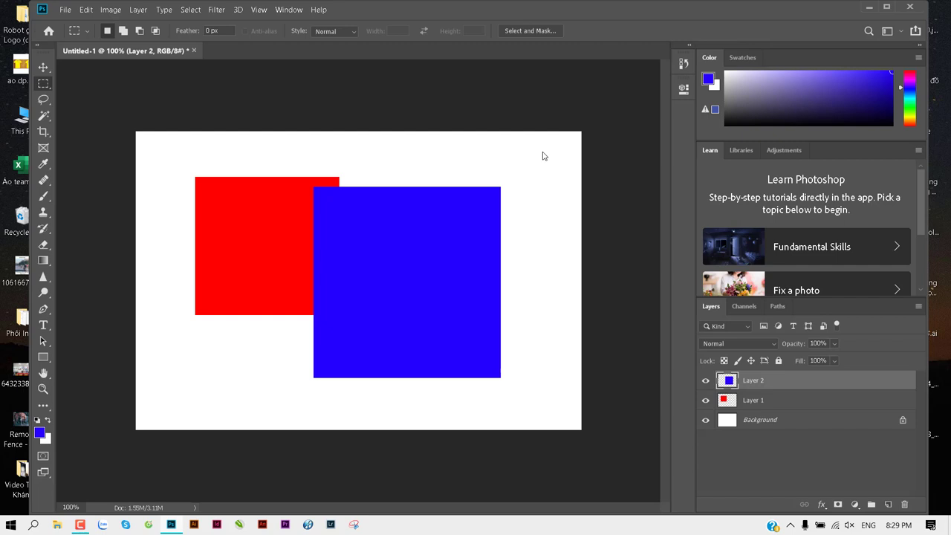
pyautogui.press('v')
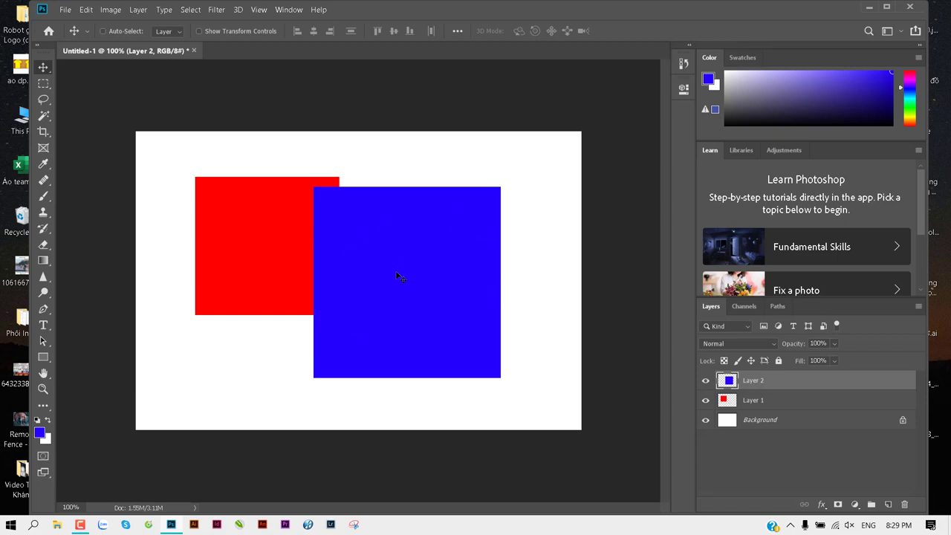
# Step: Move the blue square down-right and select a square over red's lower-left corner
pyautogui.moveTo(397, 275)
pyautogui.mouseDown()
pyautogui.moveTo(399, 303)
pyautogui.moveTo(383, 266)
pyautogui.moveTo(386, 286)
pyautogui.mouseUp()
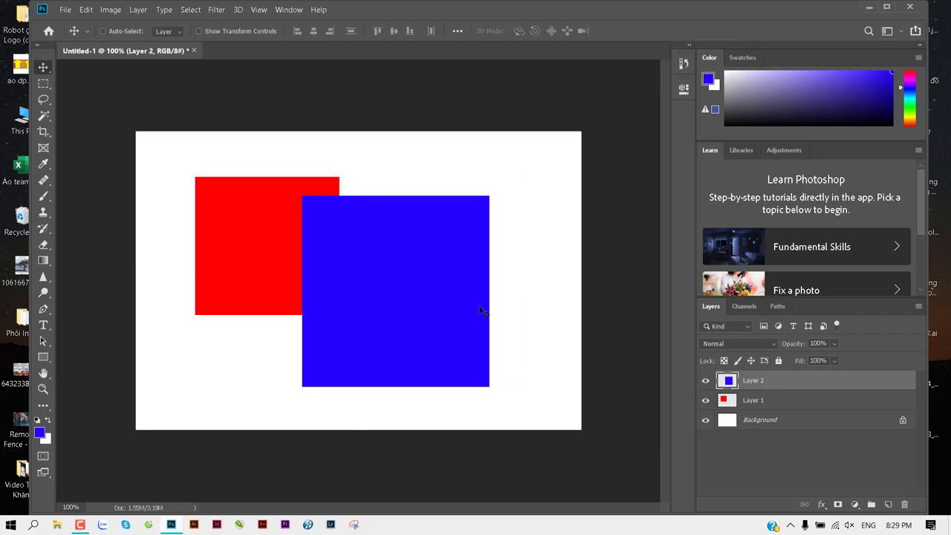
pyautogui.moveTo(446, 306); pyautogui.dragTo(499, 323)
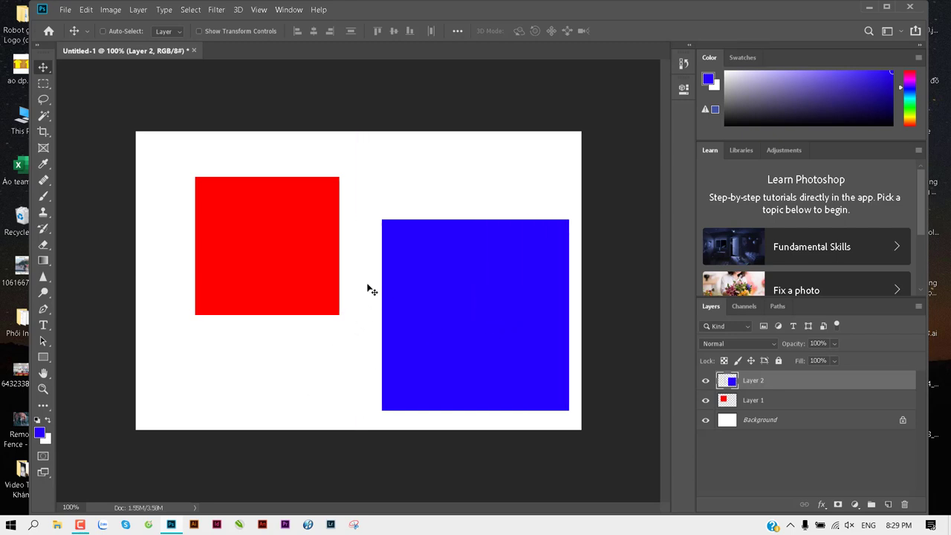
pyautogui.click(43, 83)
pyautogui.moveTo(162, 293)
pyautogui.mouseDown()
pyautogui.moveTo(187, 324)
pyautogui.moveTo(248, 363)
pyautogui.moveTo(229, 266)
pyautogui.moveTo(274, 346)
pyautogui.moveTo(229, 272)
pyautogui.moveTo(178, 309)
pyautogui.moveTo(270, 394)
pyautogui.moveTo(188, 342)
pyautogui.moveTo(171, 319)
pyautogui.moveTo(265, 365)
pyautogui.moveTo(175, 260)
pyautogui.moveTo(166, 314)
pyautogui.moveTo(268, 401)
pyautogui.moveTo(221, 332)
pyautogui.moveTo(289, 408)
pyautogui.moveTo(255, 378)
pyautogui.moveTo(307, 418)
pyautogui.moveTo(229, 354)
pyautogui.moveTo(265, 378)
pyautogui.moveTo(289, 418)
pyautogui.moveTo(170, 329)
pyautogui.moveTo(305, 425)
pyautogui.moveTo(209, 338)
pyautogui.moveTo(299, 378)
pyautogui.moveTo(234, 364)
pyautogui.moveTo(313, 415)
pyautogui.mouseUp()
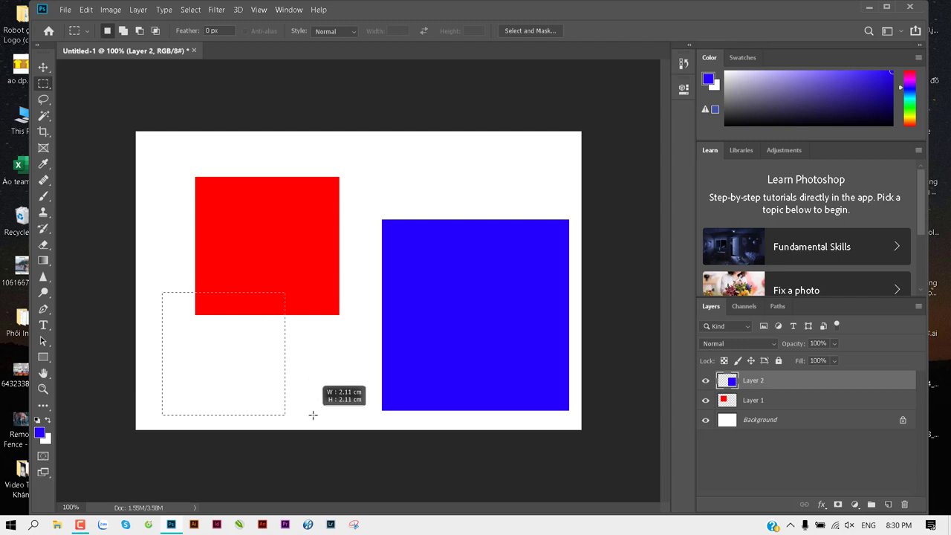
# Step: Fill the lower-left square selection with yellow (e4ff00) on a new Layer 3 and deselect
pyautogui.moveTo(313, 415); pyautogui.dragTo(312, 415)
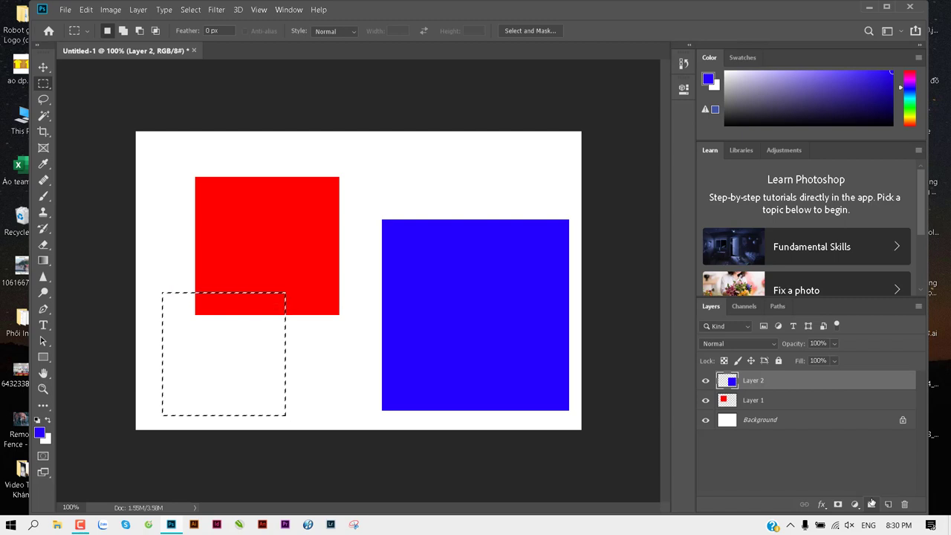
pyautogui.hotkey('ctrl', 'shift', 'alt', 'n')
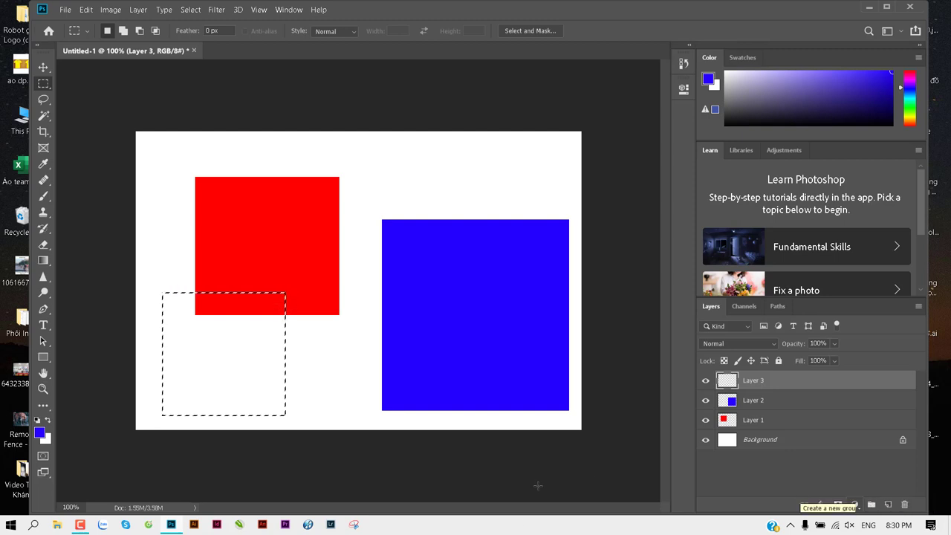
pyautogui.click(40, 432)
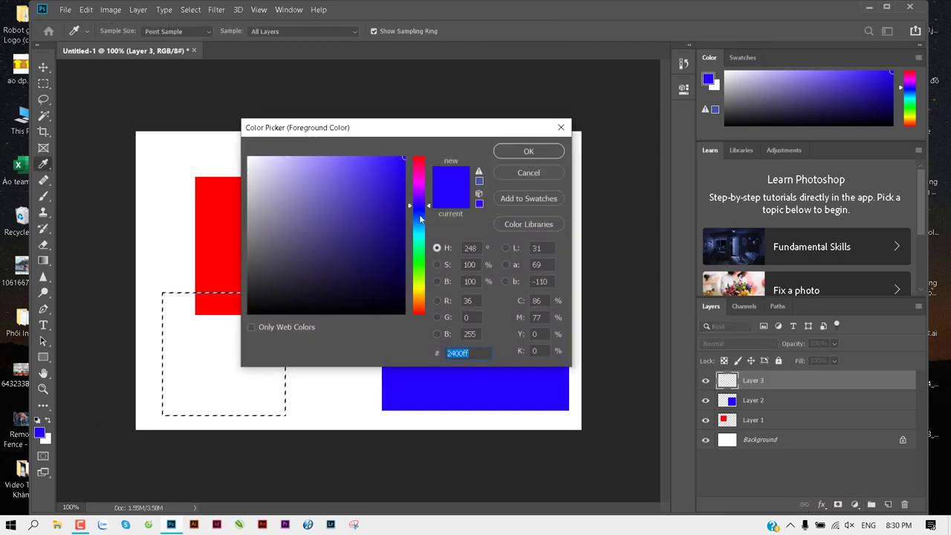
pyautogui.moveTo(421, 219); pyautogui.dragTo(421, 285)
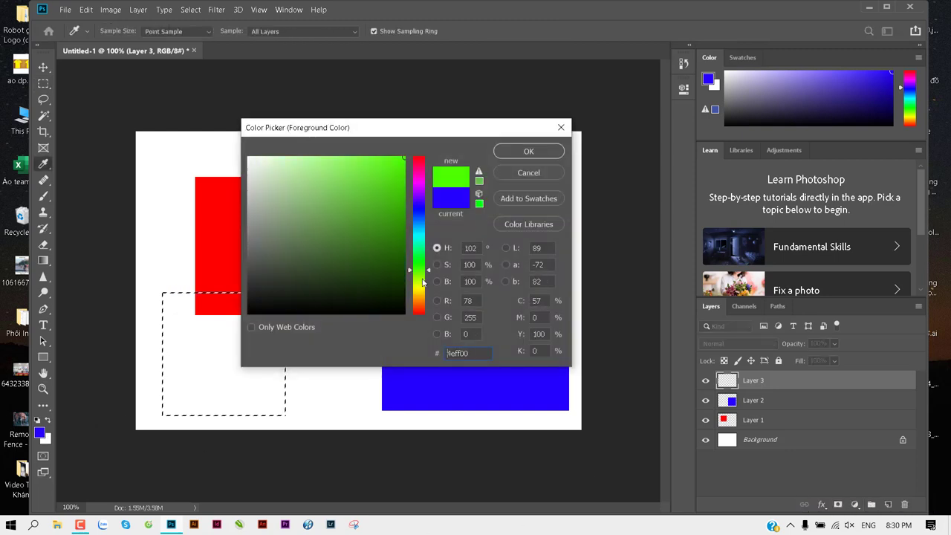
pyautogui.click(528, 151)
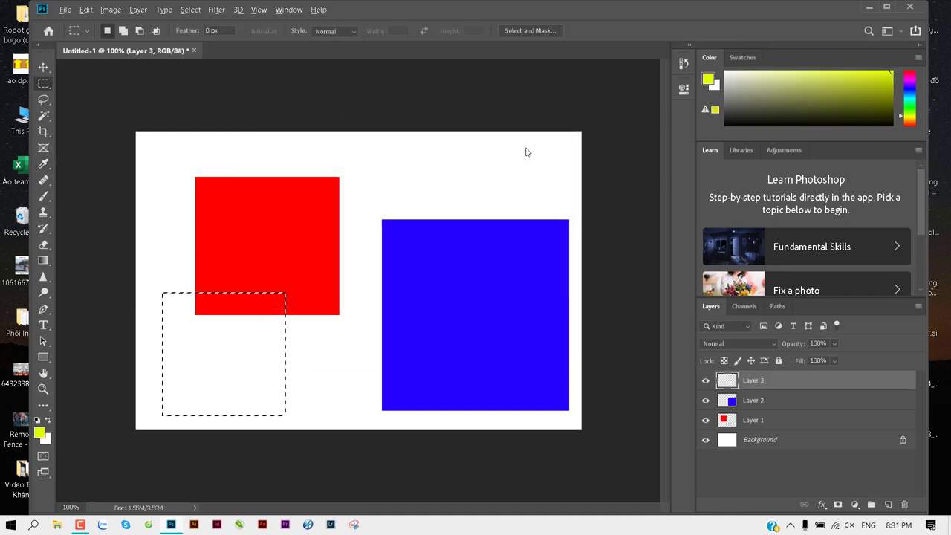
pyautogui.hotkey('alt', 'BackSpace')
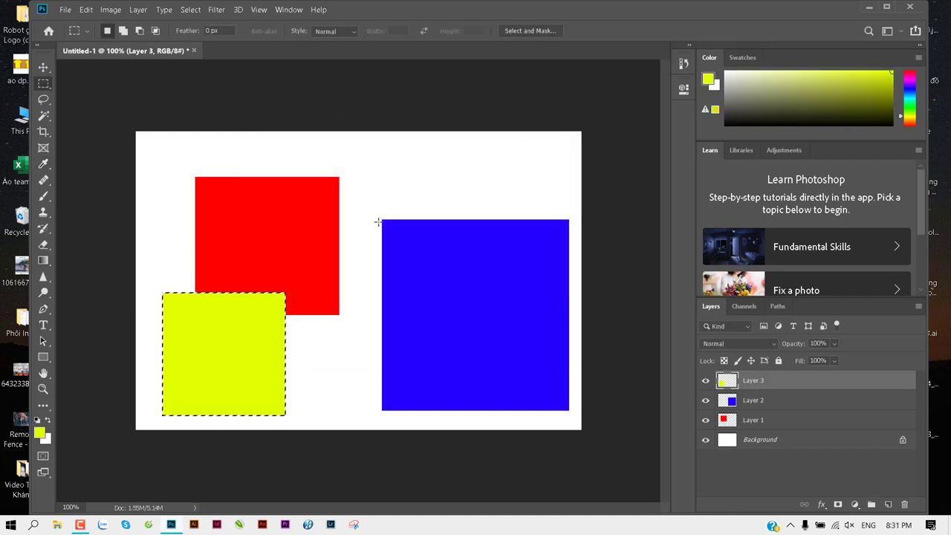
pyautogui.hotkey('ctrl', 'd')
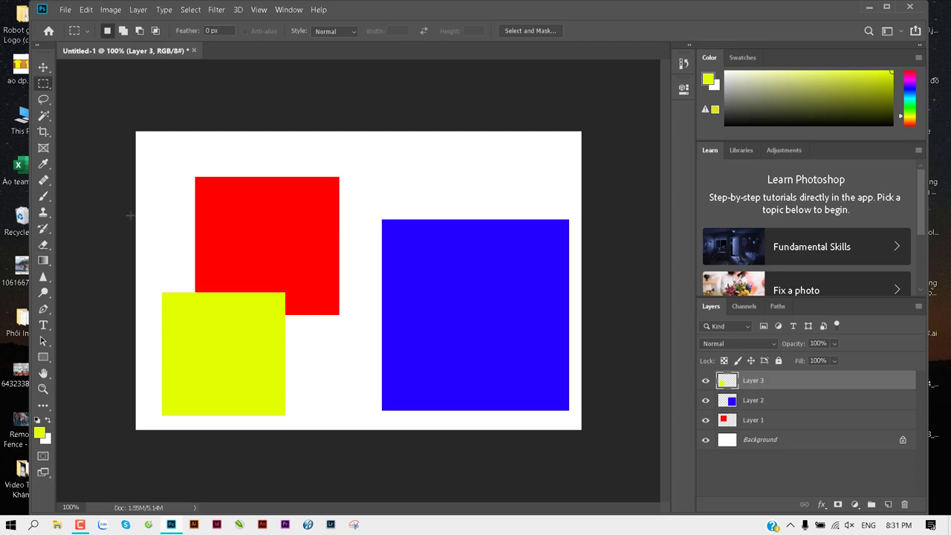
# Step: Settle the yellow square over red's lower left and Alt-drag a copy onto the blue square's top
pyautogui.press('v')
pyautogui.moveTo(236, 336)
pyautogui.mouseDown()
pyautogui.moveTo(270, 239)
pyautogui.moveTo(409, 286)
pyautogui.mouseUp()
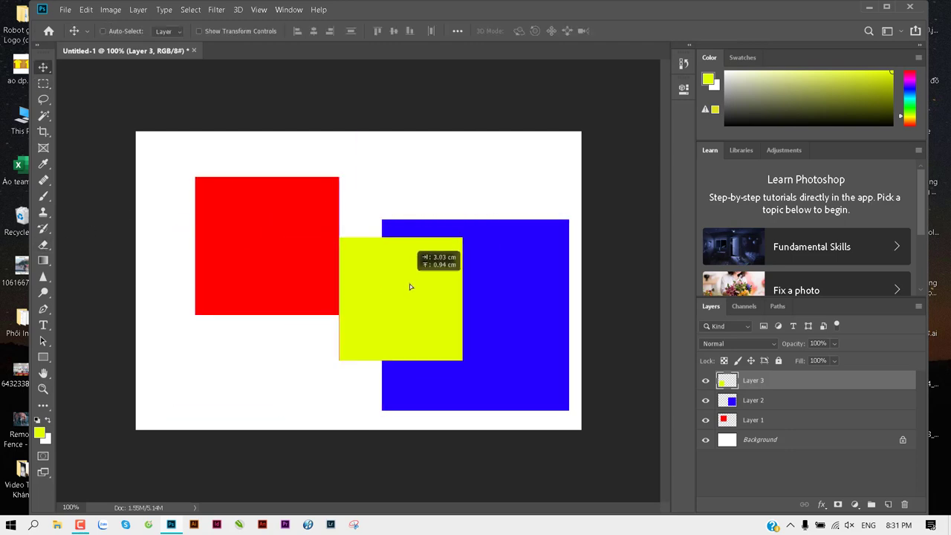
pyautogui.moveTo(409, 286)
pyautogui.mouseDown()
pyautogui.moveTo(218, 351)
pyautogui.moveTo(249, 323)
pyautogui.mouseUp()
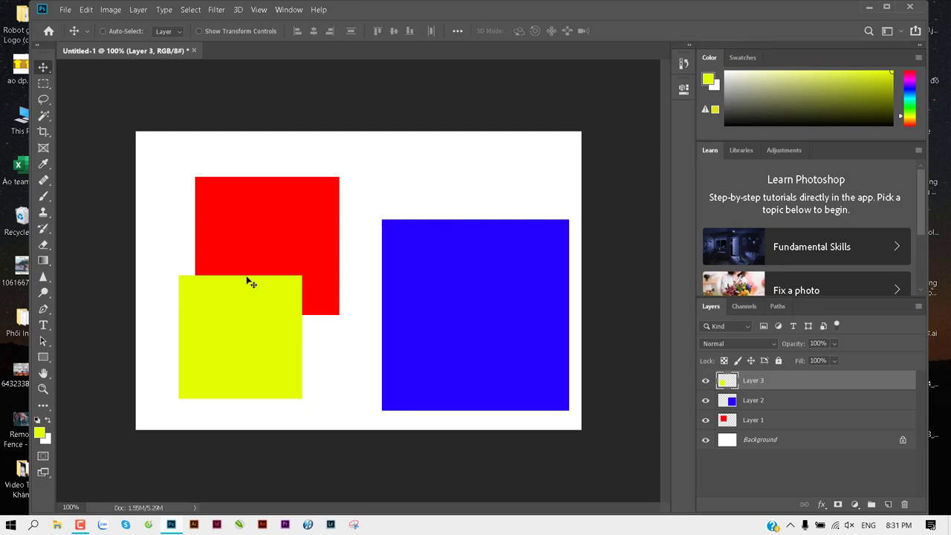
pyautogui.rightClick(245, 297)
pyautogui.click(256, 300)
pyautogui.moveTo(246, 325)
pyautogui.mouseDown()
pyautogui.moveTo(231, 300)
pyautogui.moveTo(216, 321)
pyautogui.moveTo(273, 275)
pyautogui.moveTo(241, 322)
pyautogui.mouseUp()
pyautogui.rightClick(198, 305)
pyautogui.click(234, 306)
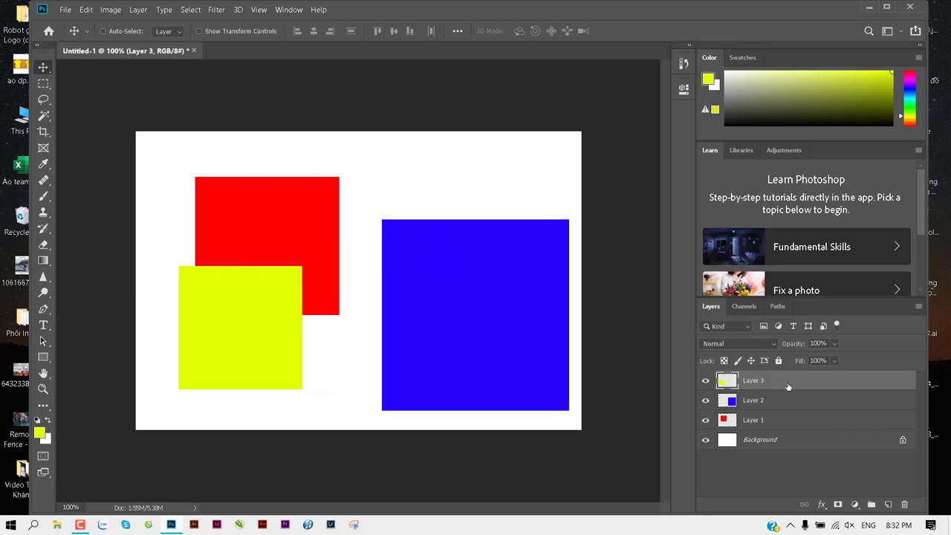
pyautogui.moveTo(231, 317)
pyautogui.mouseDown()
pyautogui.moveTo(272, 291)
pyautogui.moveTo(199, 301)
pyautogui.mouseUp()
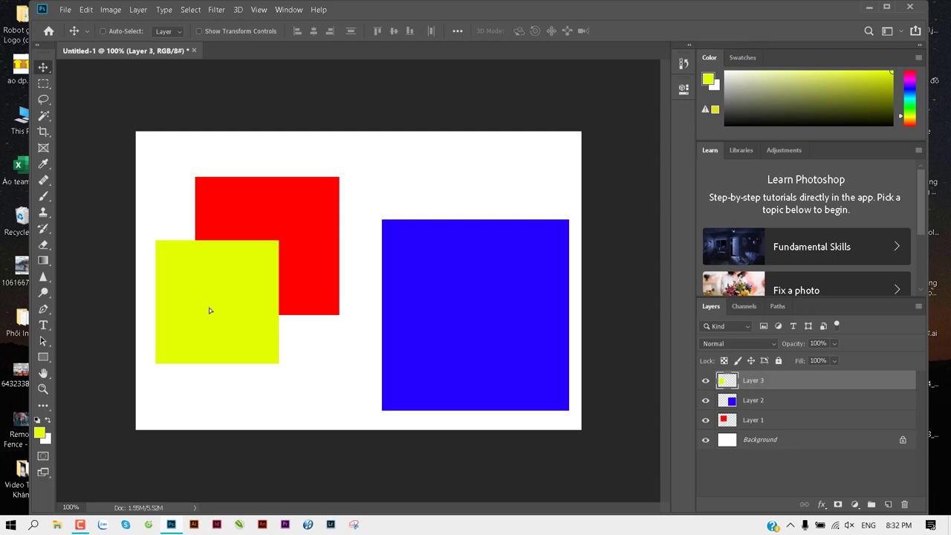
pyautogui.moveTo(210, 310); pyautogui.dragTo(440, 220)
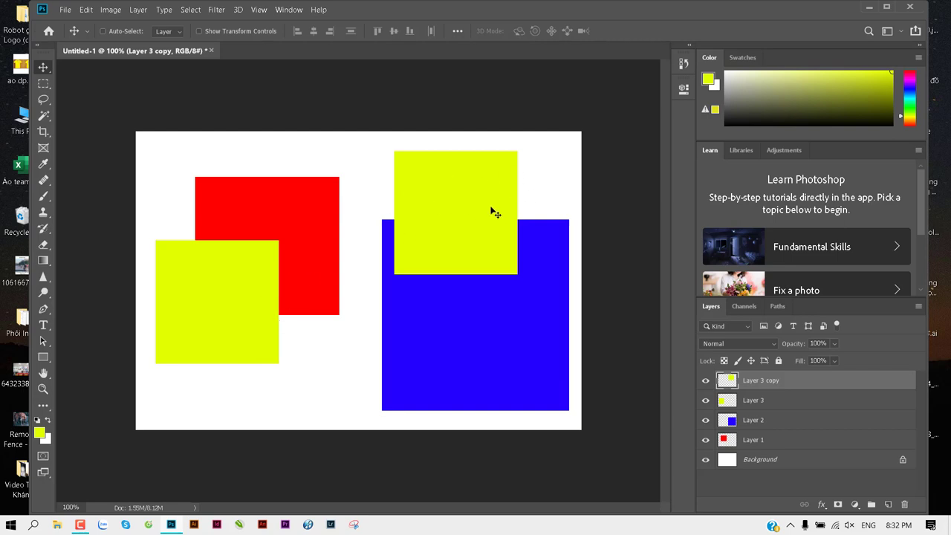
# Step: Reposition the red square on Layer 1 and Alt-drag a copy lower right, behind the blue square
pyautogui.rightClick(239, 195)
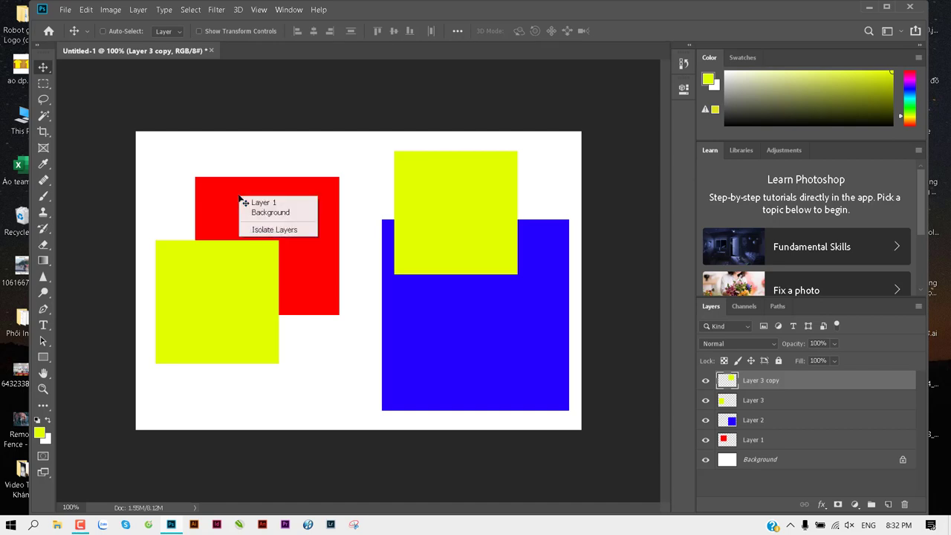
pyautogui.click(272, 202)
pyautogui.moveTo(262, 205); pyautogui.dragTo(284, 156)
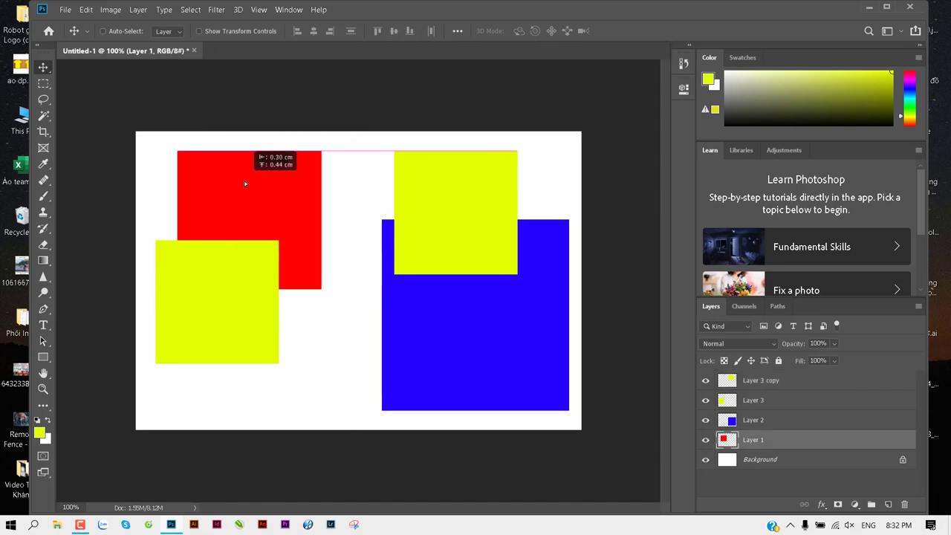
pyautogui.moveTo(284, 157); pyautogui.dragTo(216, 150)
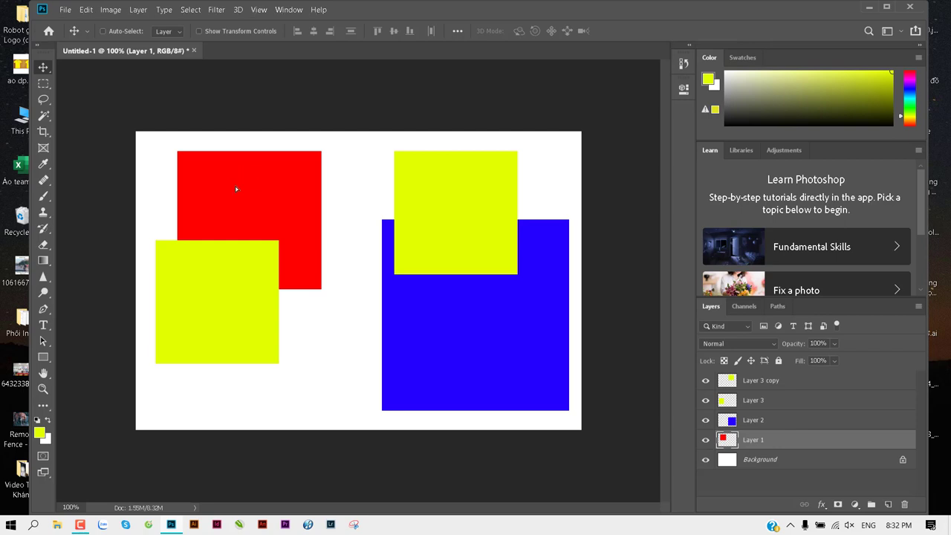
pyautogui.moveTo(236, 188); pyautogui.dragTo(373, 275)
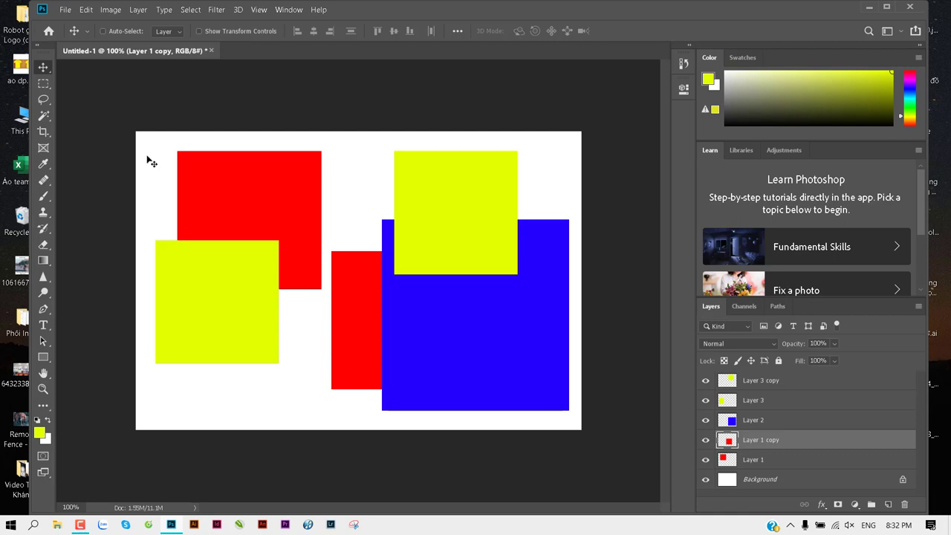
# Step: Delete the blue and yellow square layers
pyautogui.rightClick(471, 320)
pyautogui.click(492, 325)
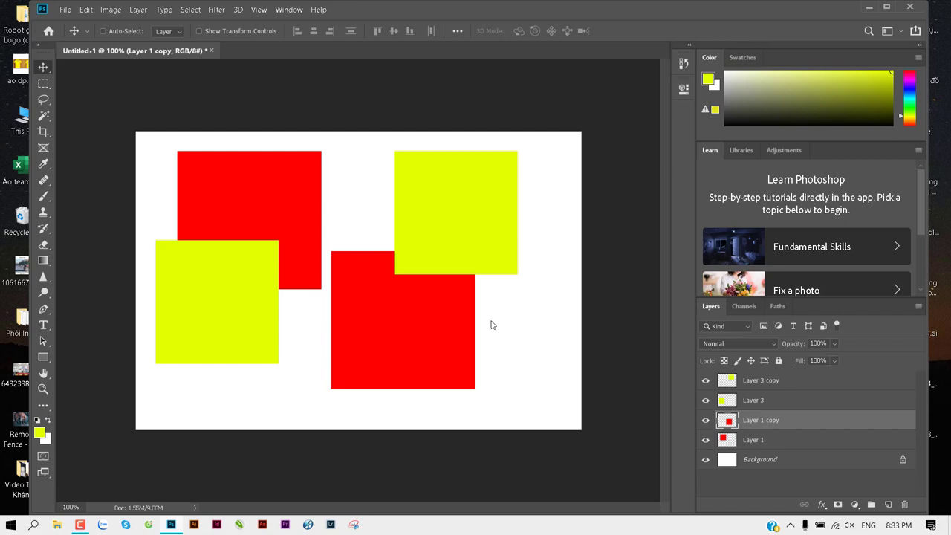
pyautogui.rightClick(453, 213)
pyautogui.click(476, 221)
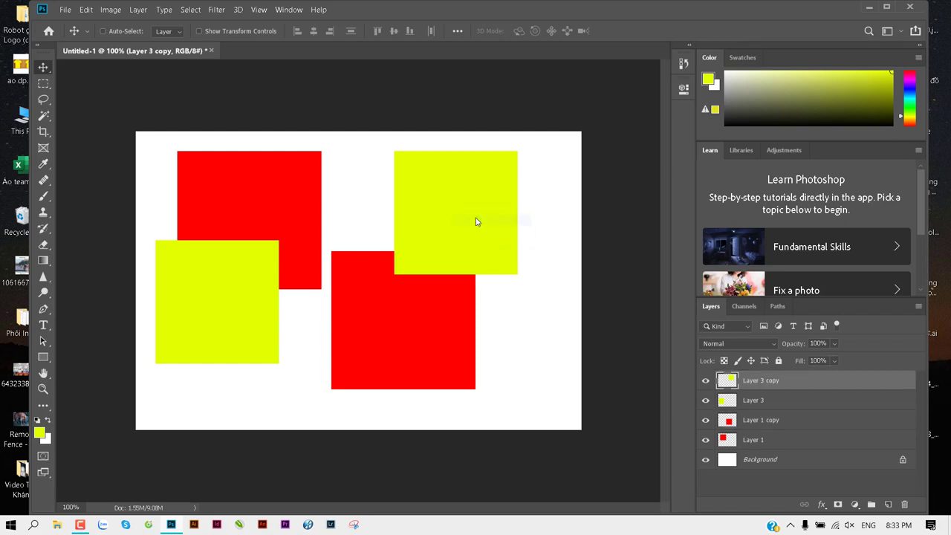
pyautogui.press('Delete')
pyautogui.rightClick(225, 271)
pyautogui.click(240, 277)
pyautogui.press('Delete')
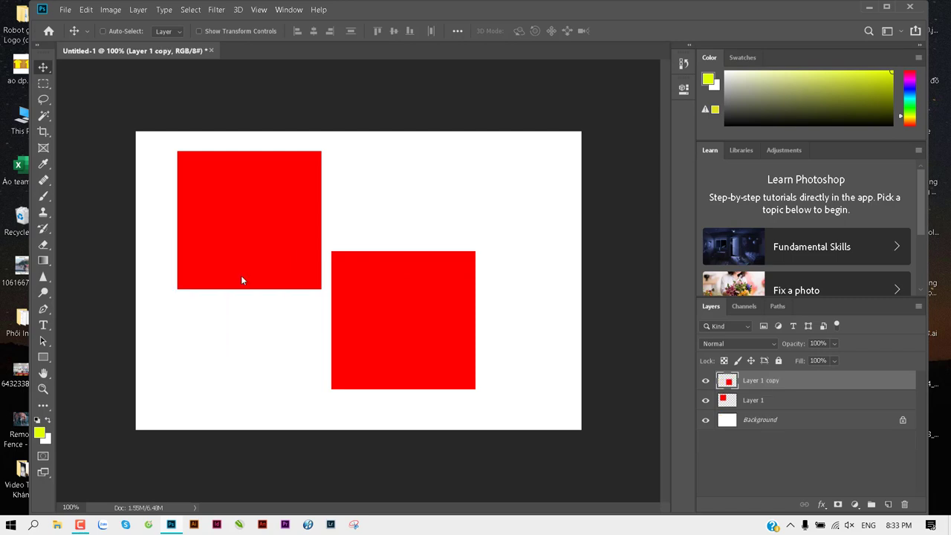
# Step: Rearrange the red square copies and add another so five interlock into one blocky shape
pyautogui.rightClick(381, 267)
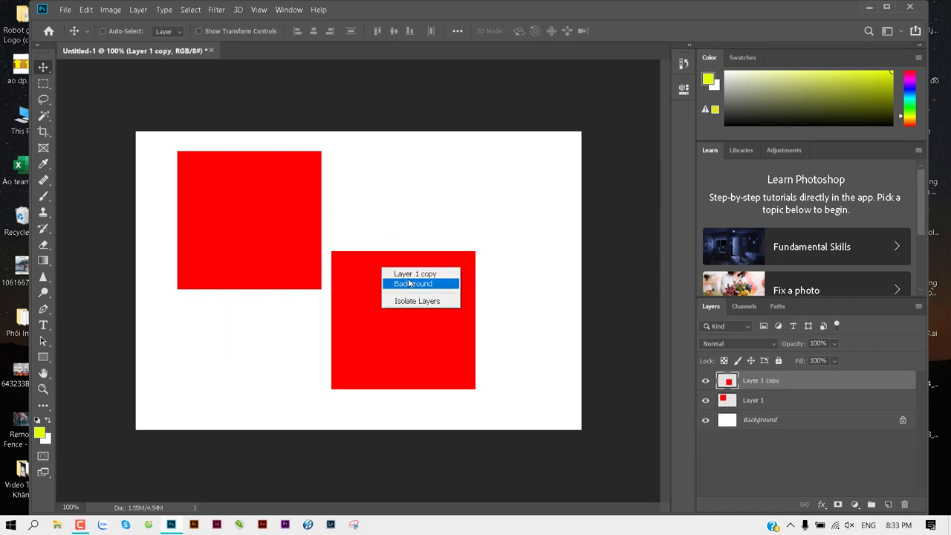
pyautogui.click(397, 282)
pyautogui.rightClick(407, 271)
pyautogui.click(416, 277)
pyautogui.moveTo(396, 291); pyautogui.dragTo(468, 191)
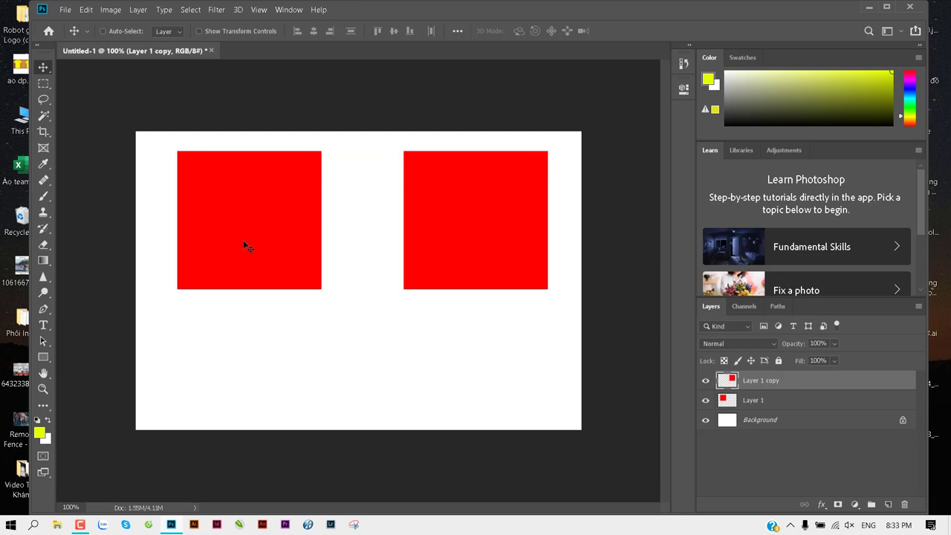
pyautogui.rightClick(247, 217)
pyautogui.click(271, 213)
pyautogui.moveTo(268, 216)
pyautogui.mouseDown()
pyautogui.moveTo(259, 191)
pyautogui.moveTo(256, 328)
pyautogui.moveTo(449, 338)
pyautogui.moveTo(375, 239)
pyautogui.moveTo(479, 269)
pyautogui.mouseUp()
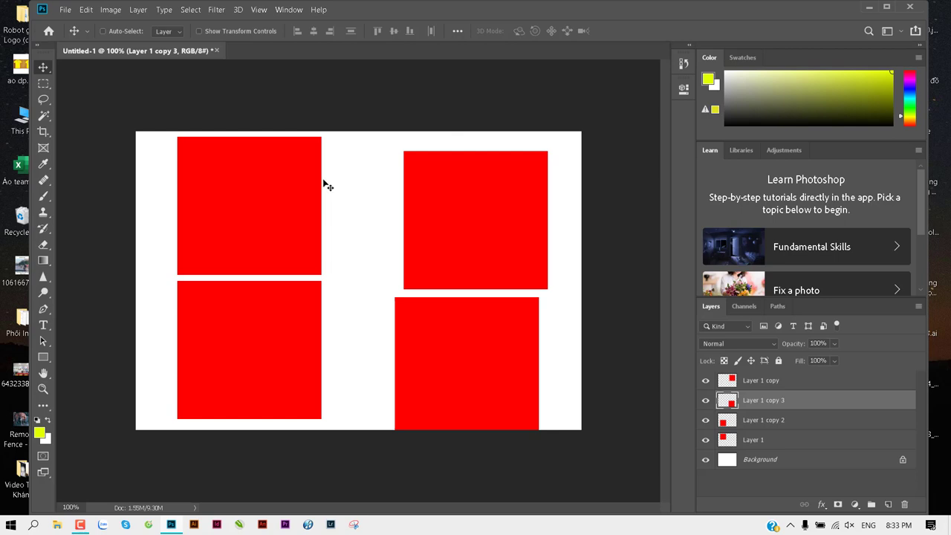
pyautogui.moveTo(504, 215)
pyautogui.mouseDown()
pyautogui.moveTo(421, 214)
pyautogui.moveTo(394, 160)
pyautogui.mouseUp()
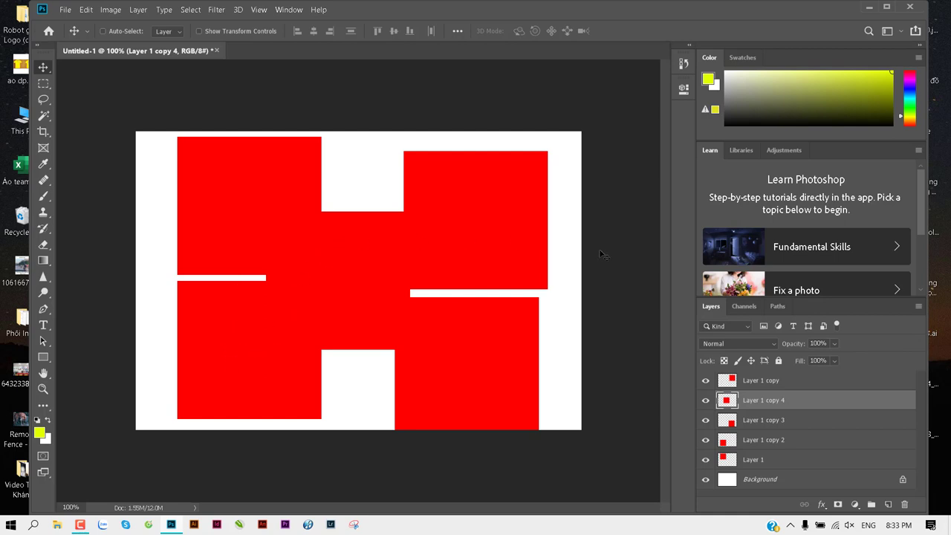
pyautogui.click(750, 381)
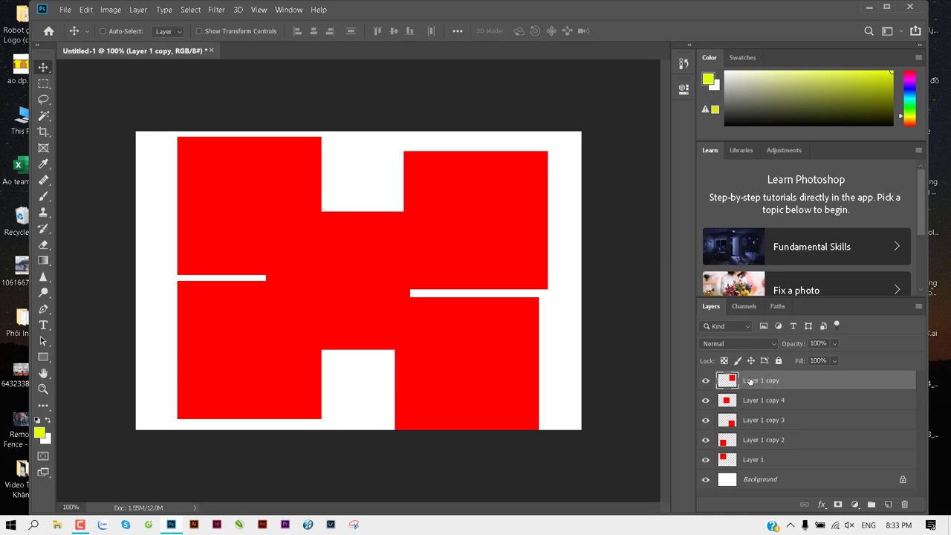
pyautogui.press('Delete')
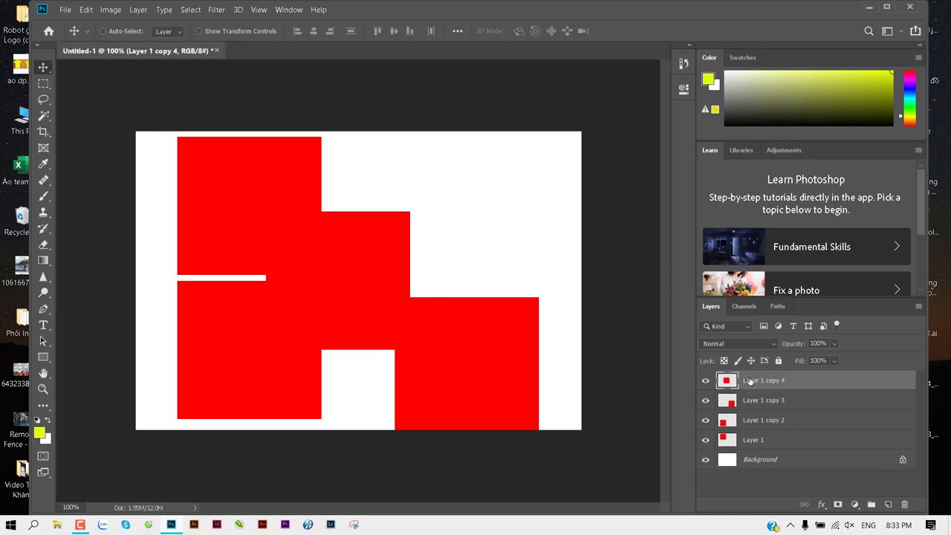
pyautogui.press('Delete')
pyautogui.press('Delete')
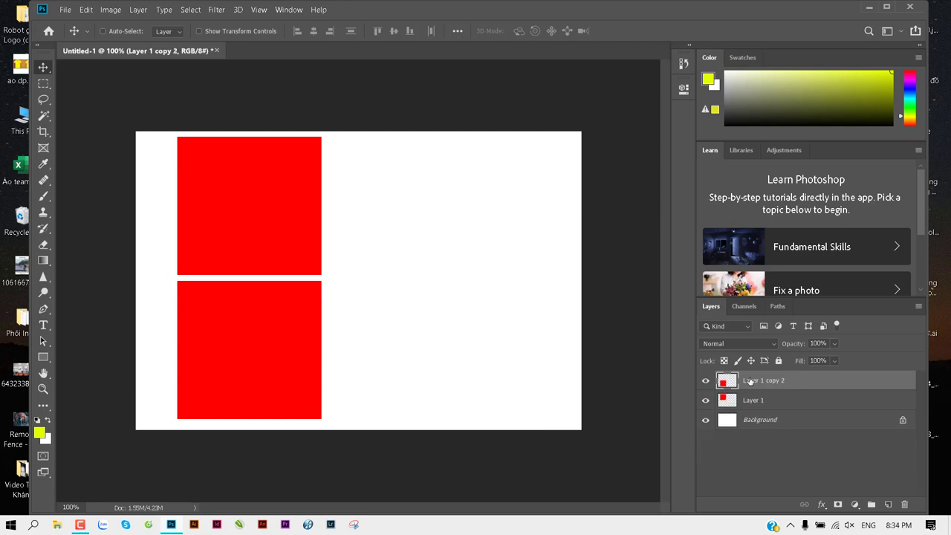
pyautogui.press('Delete')
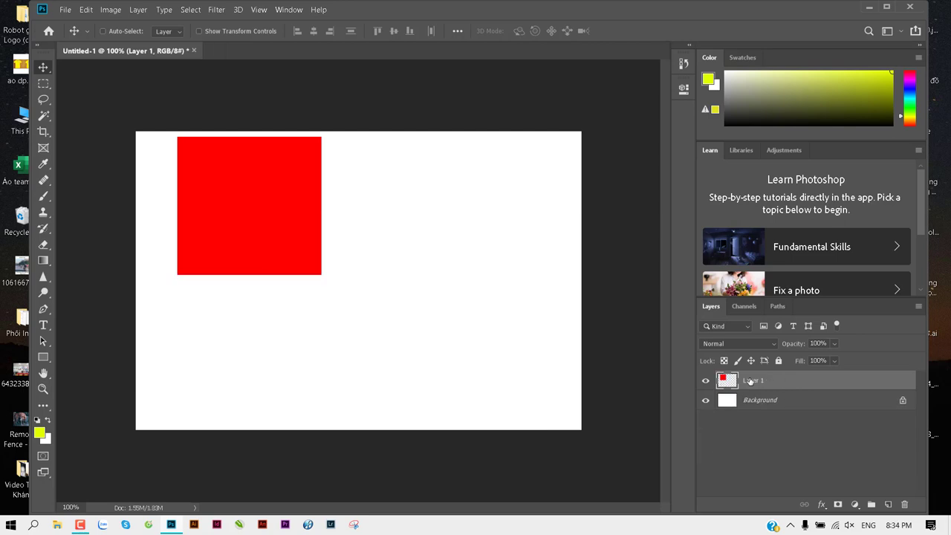
pyautogui.hotkey('ctrl', 'z')
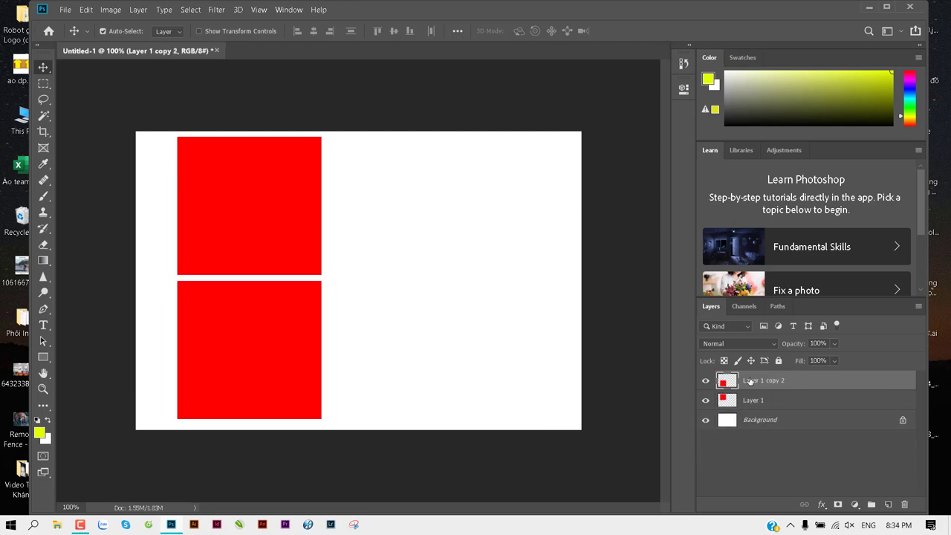
pyautogui.hotkey('ctrl', 'z')
pyautogui.hotkey('ctrl', 'z')
pyautogui.hotkey('ctrl', 'z')
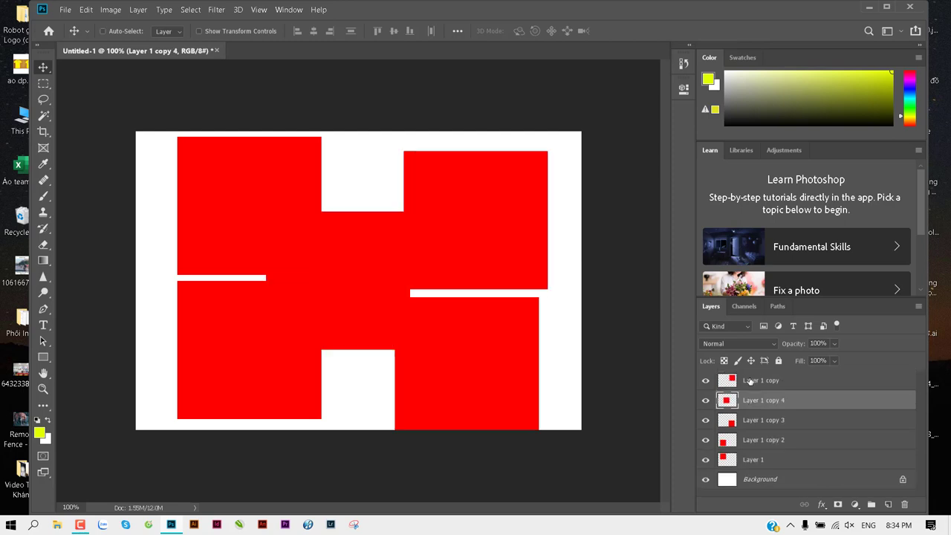
pyautogui.click(751, 380)
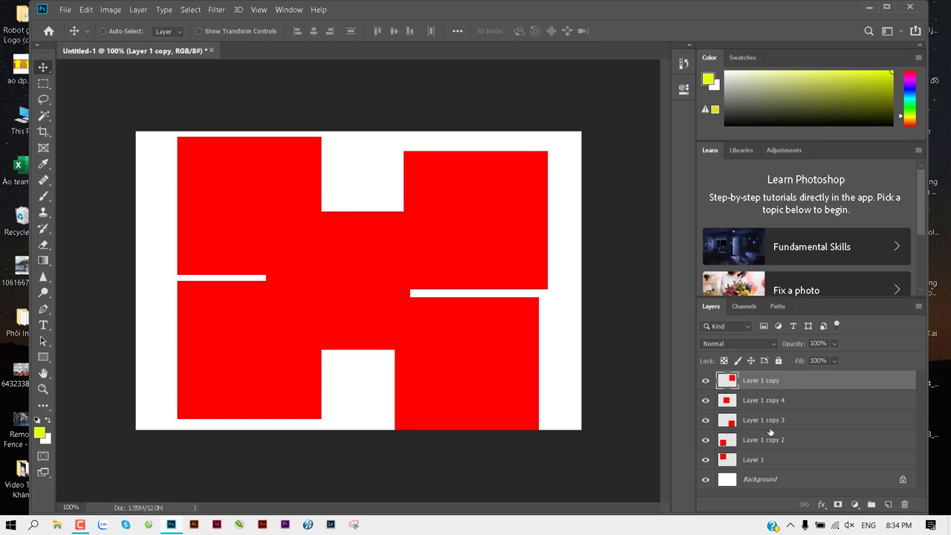
pyautogui.keyDown('shift'); pyautogui.click(797, 443); pyautogui.keyUp('shift')
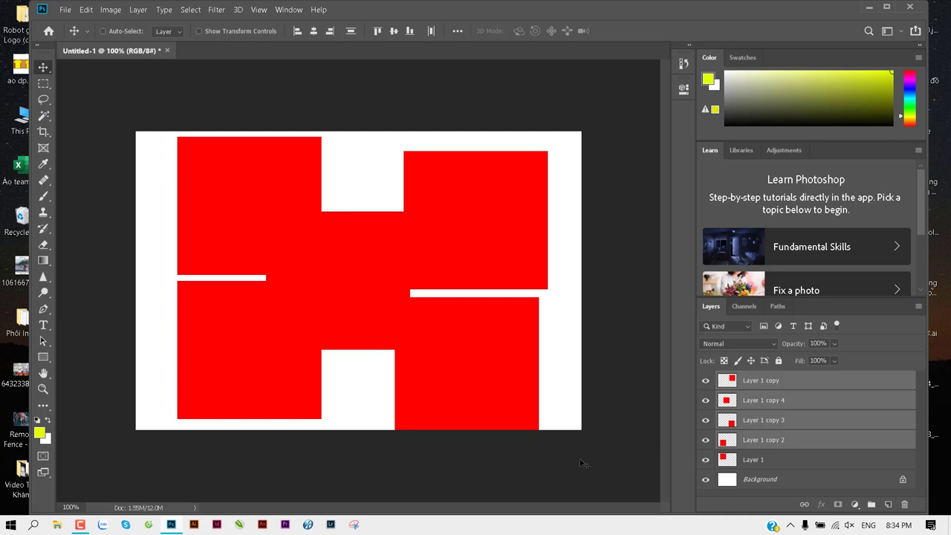
pyautogui.press('Delete')
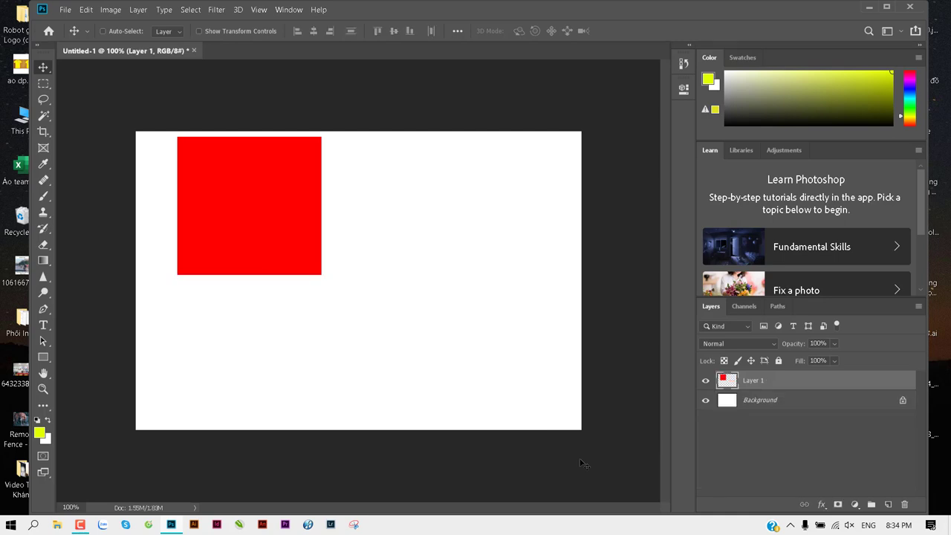
pyautogui.hotkey('ctrl', 'z')
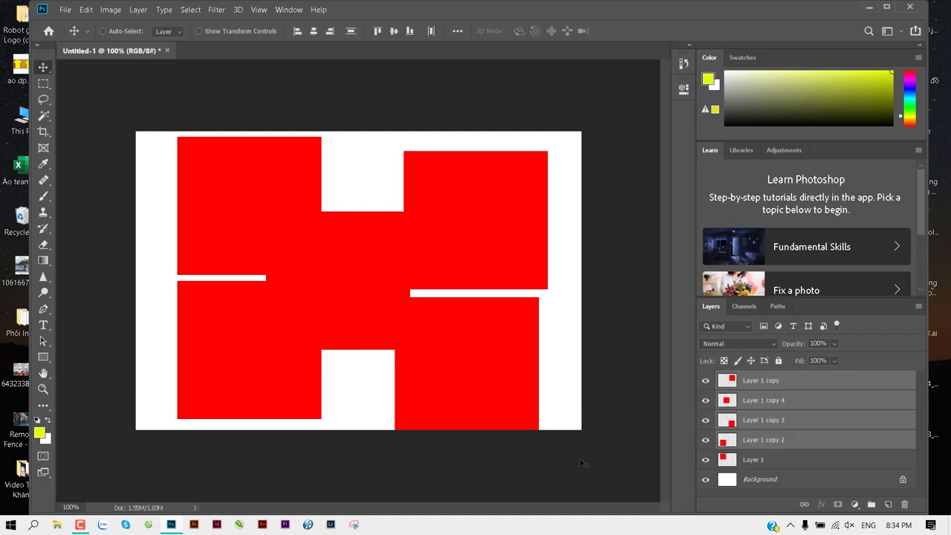
pyautogui.click(731, 422)
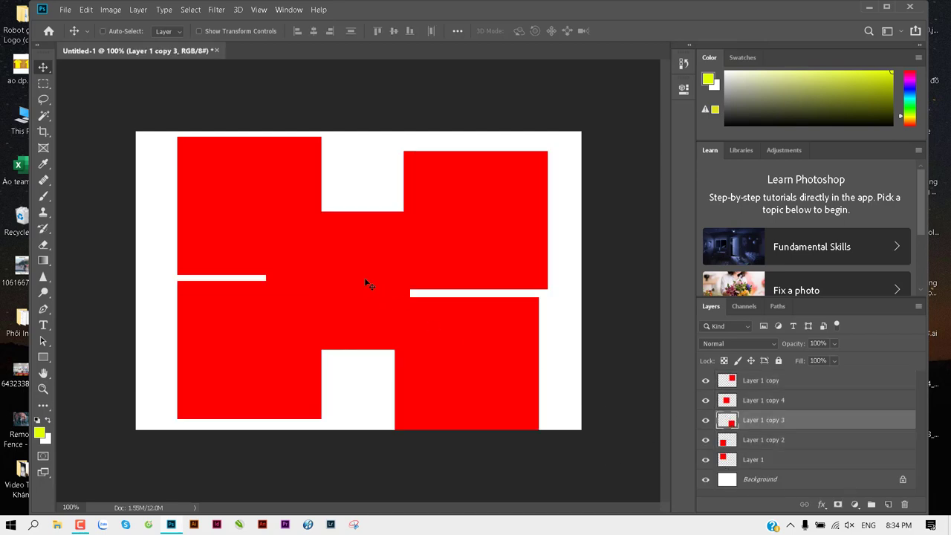
# Step: Fill a central rectangle with blue (#000cff) on a new Layer 2, then select Layer 1 copy
pyautogui.press('m')
pyautogui.moveTo(282, 213); pyautogui.dragTo(452, 358)
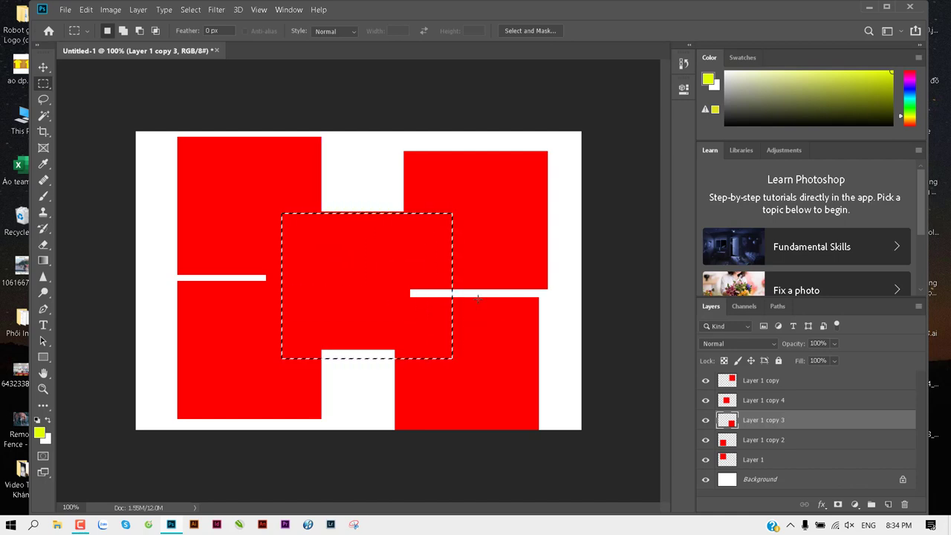
pyautogui.hotkey('ctrl', 'shift', 'alt', 'n')
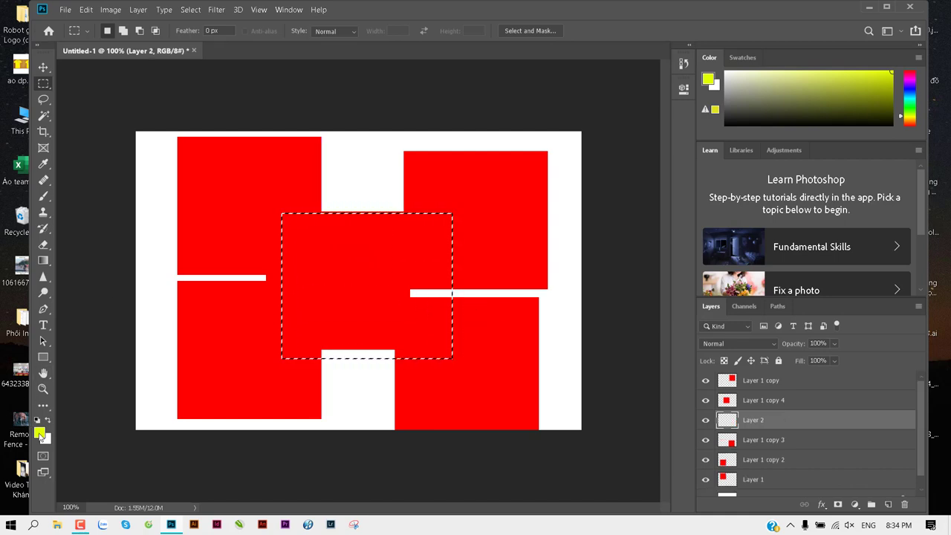
pyautogui.click(39, 433)
pyautogui.click(419, 210)
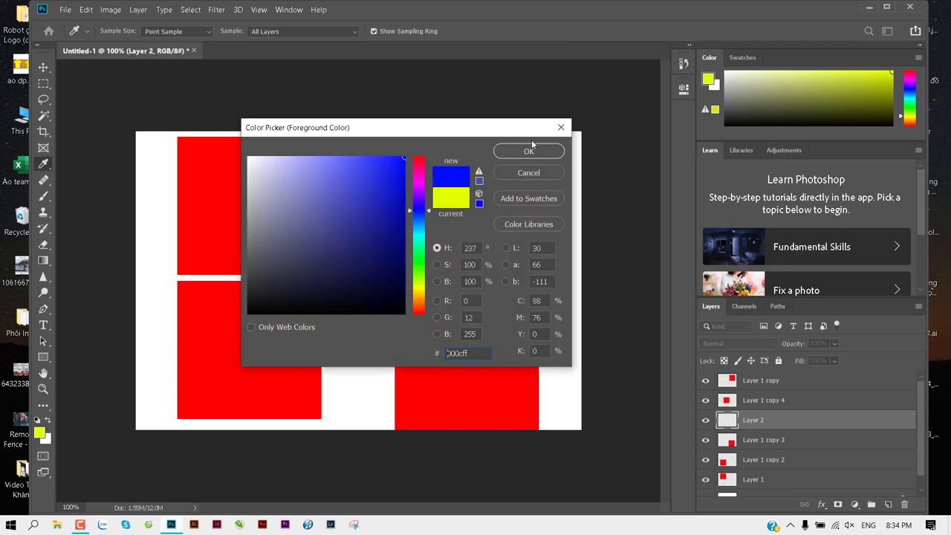
pyautogui.click(529, 152)
pyautogui.hotkey('alt', 'BackSpace')
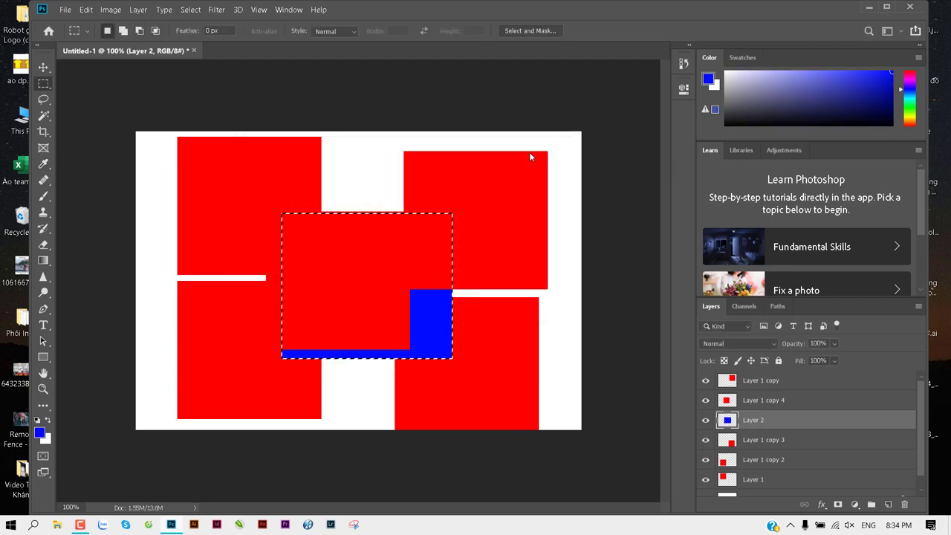
pyautogui.hotkey('ctrl', 'd')
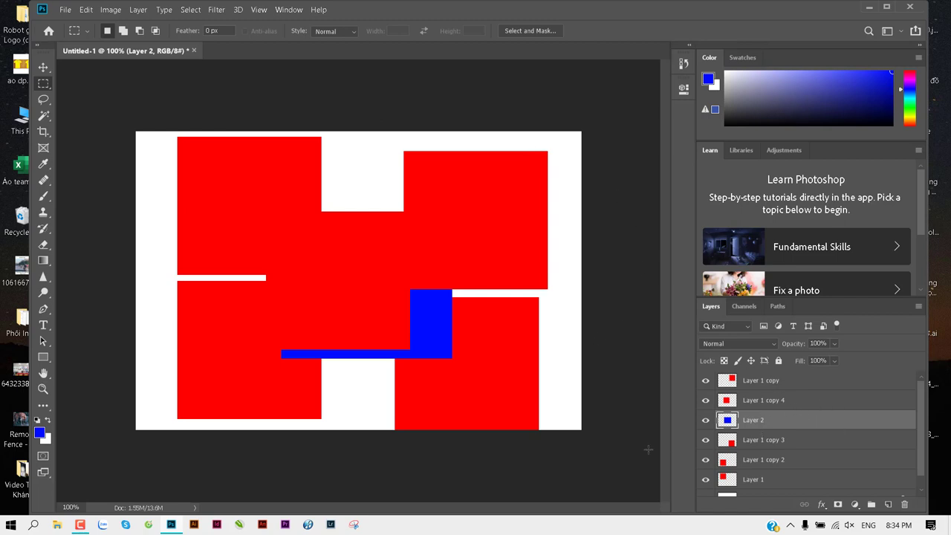
pyautogui.click(768, 385)
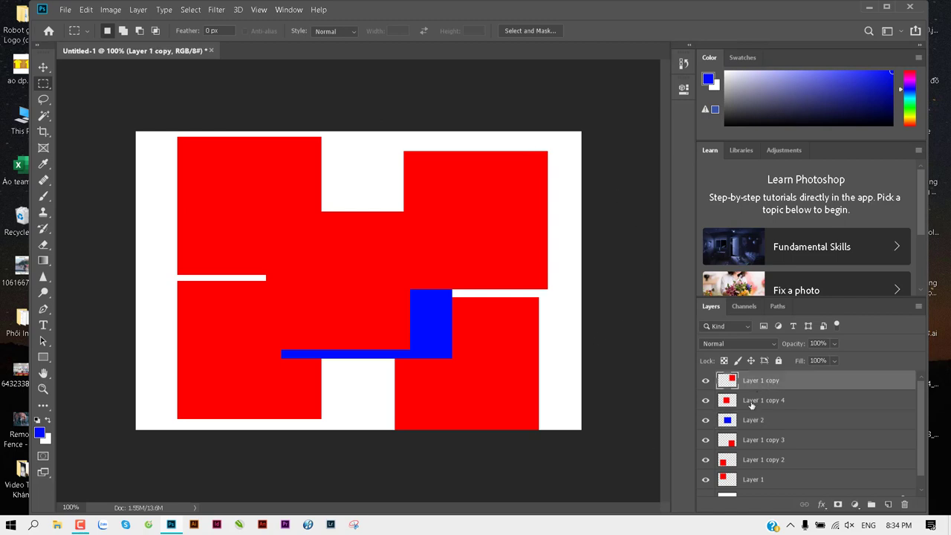
# Step: Delete all five red square layers, keeping only the blue Layer 2 and Background
pyautogui.keyDown('shift'); pyautogui.click(770, 480); pyautogui.keyUp('shift')
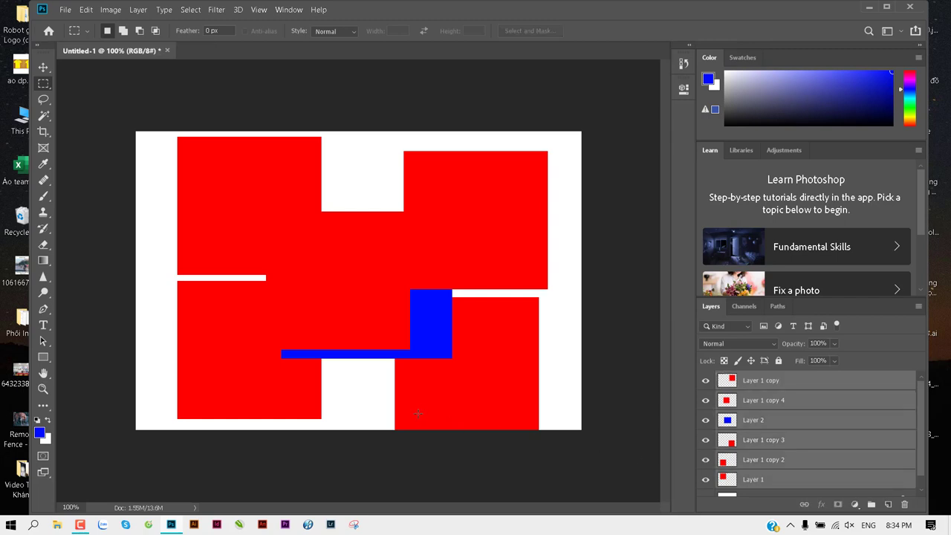
pyautogui.press('Delete')
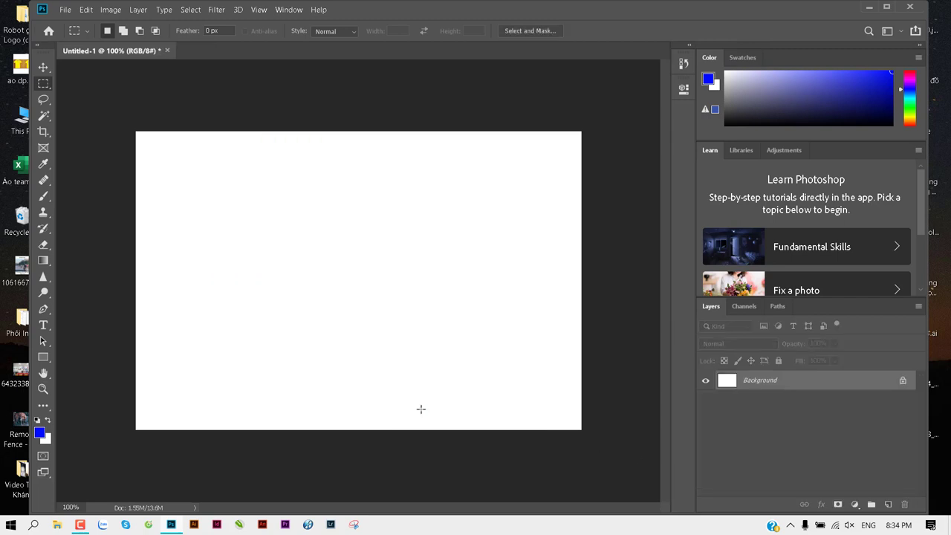
pyautogui.hotkey('ctrl', 'z')
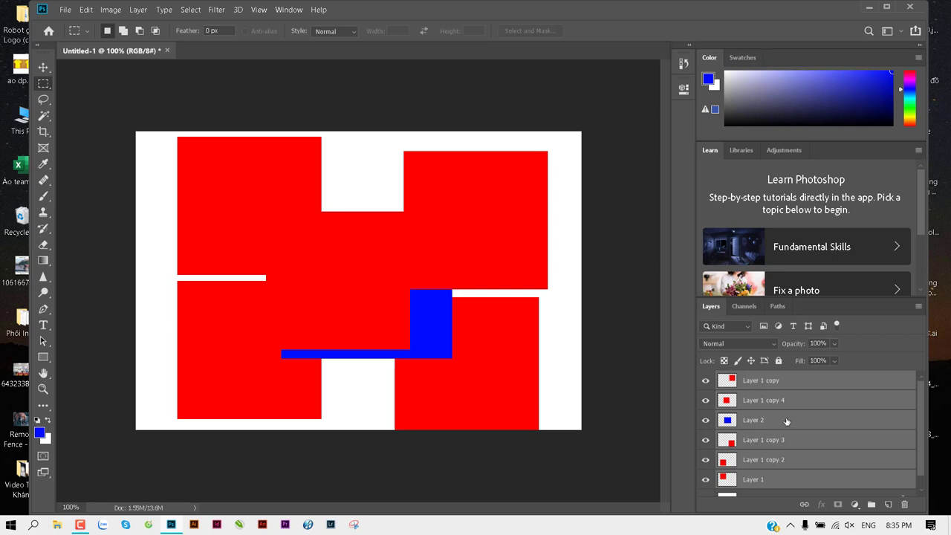
pyautogui.keyDown('ctrl'); pyautogui.click(759, 422); pyautogui.keyUp('ctrl')
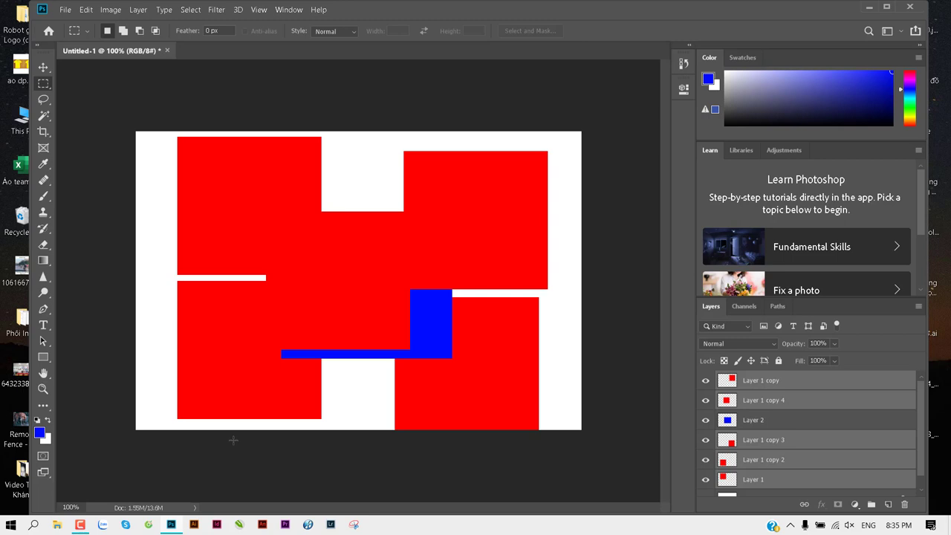
pyautogui.press('Delete')
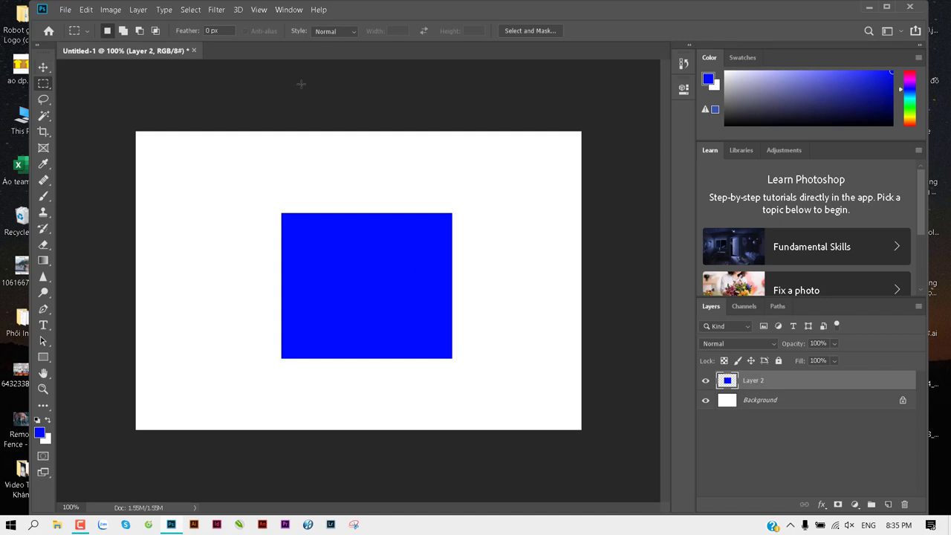
# Step: Move the blue rectangle up-left and enlarge it to about 3.54 × 3.28 cm
pyautogui.press('v')
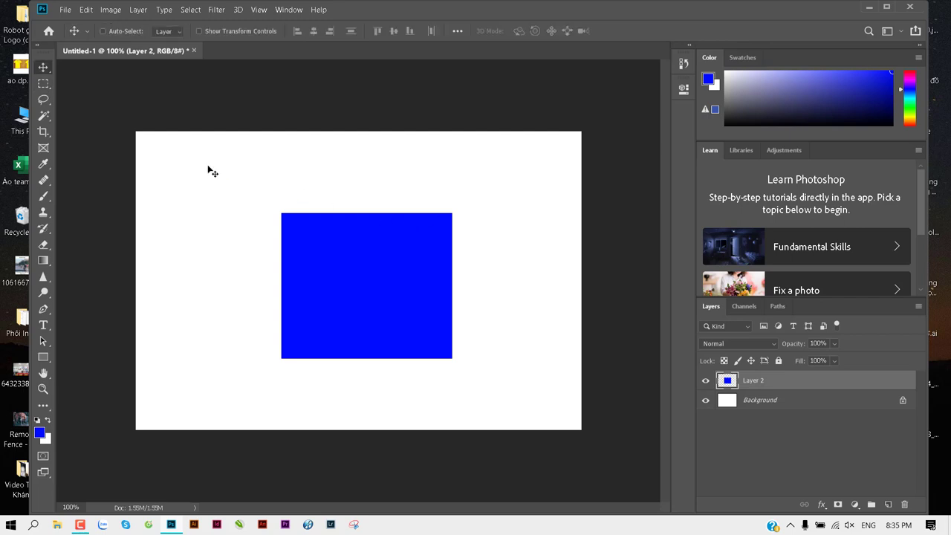
pyautogui.moveTo(375, 247)
pyautogui.mouseDown()
pyautogui.moveTo(246, 207)
pyautogui.moveTo(322, 249)
pyautogui.mouseUp()
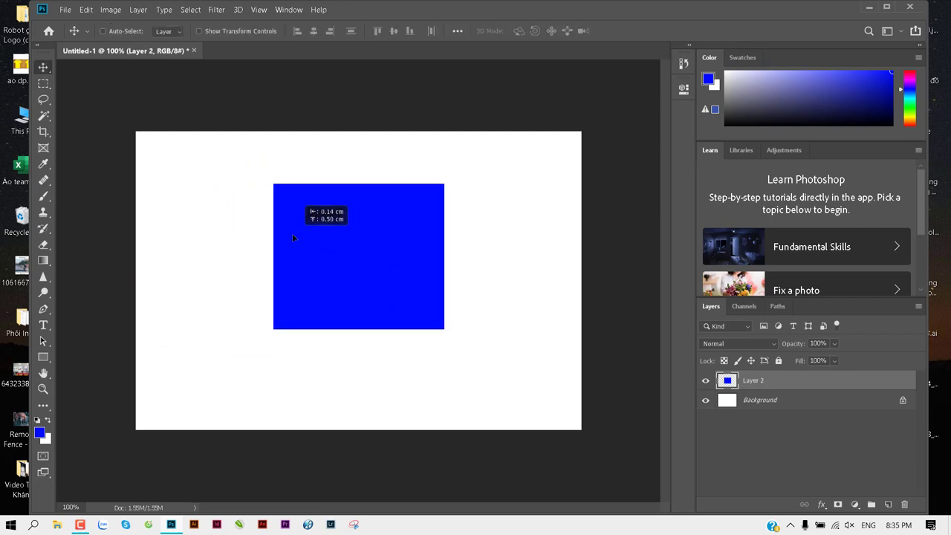
pyautogui.moveTo(322, 249); pyautogui.dragTo(302, 255)
pyautogui.hotkey('ctrl', 't')
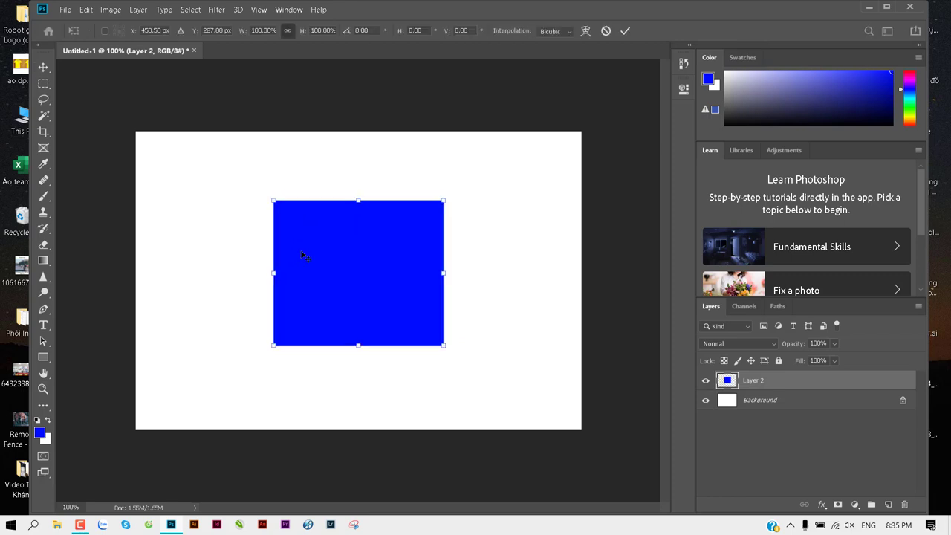
pyautogui.moveTo(445, 200)
pyautogui.mouseDown()
pyautogui.moveTo(356, 286)
pyautogui.moveTo(427, 214)
pyautogui.moveTo(335, 292)
pyautogui.moveTo(483, 150)
pyautogui.mouseUp()
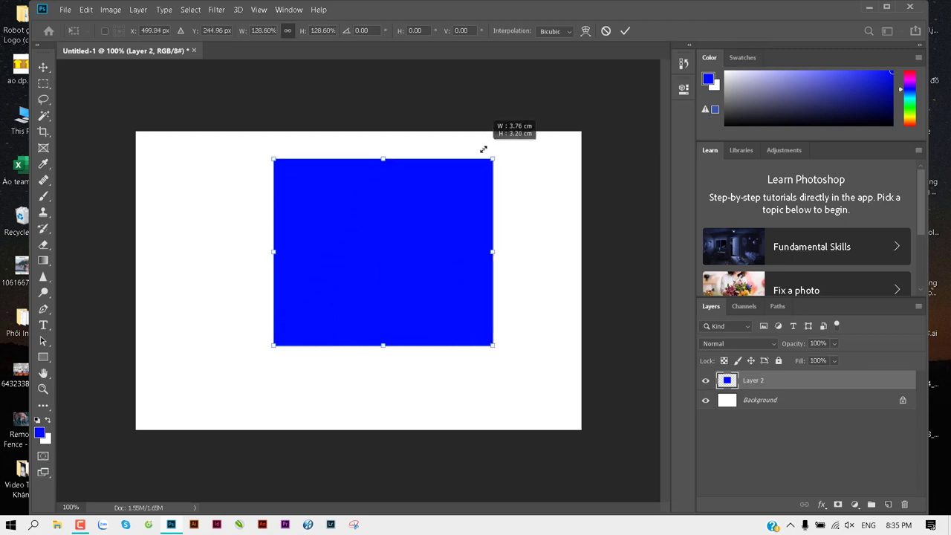
pyautogui.moveTo(494, 250)
pyautogui.mouseDown()
pyautogui.moveTo(542, 245)
pyautogui.moveTo(355, 239)
pyautogui.moveTo(526, 237)
pyautogui.moveTo(413, 245)
pyautogui.moveTo(468, 245)
pyautogui.mouseUp()
pyautogui.moveTo(273, 346)
pyautogui.mouseDown()
pyautogui.moveTo(230, 237)
pyautogui.moveTo(341, 356)
pyautogui.moveTo(200, 297)
pyautogui.moveTo(304, 246)
pyautogui.moveTo(265, 351)
pyautogui.mouseUp()
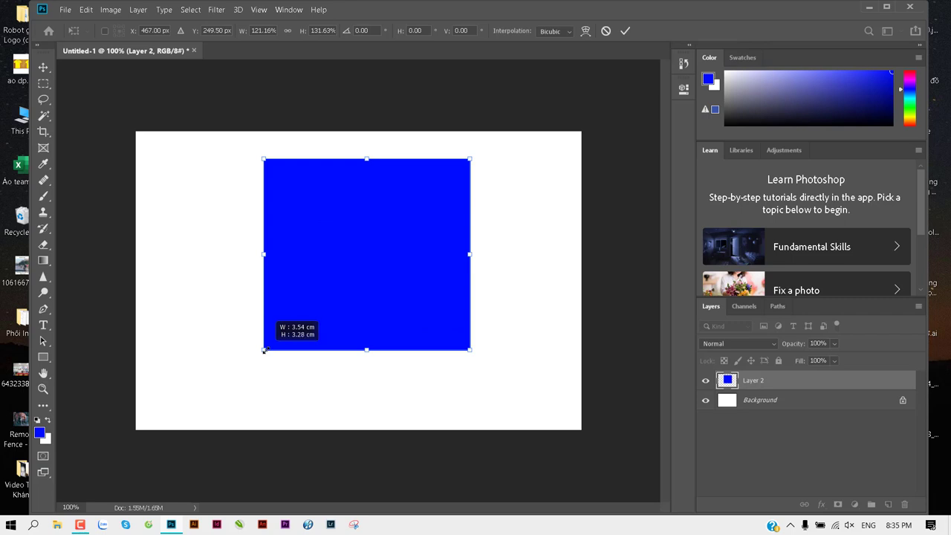
pyautogui.press('Return')
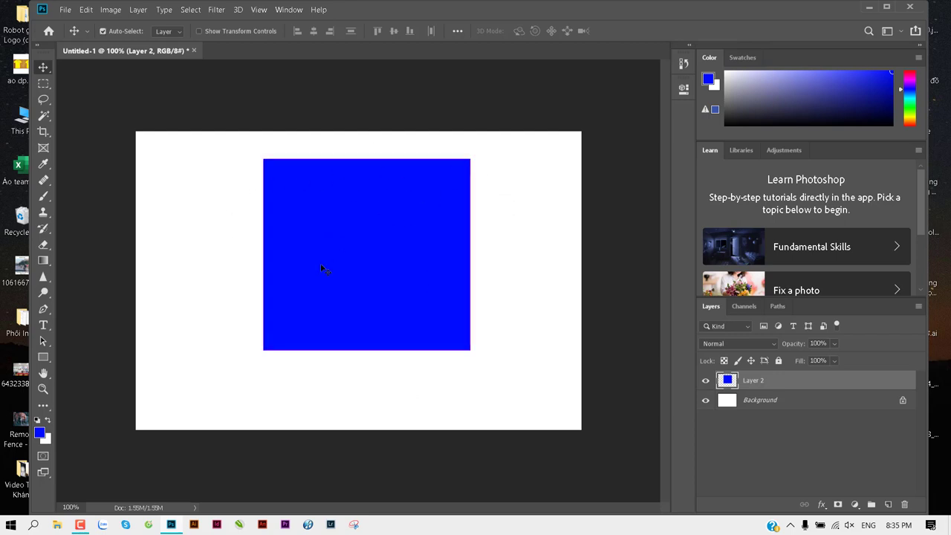
# Step: Rotate the blue rectangle with Free Transform and apply the rotation
pyautogui.hotkey('ctrl', 't')
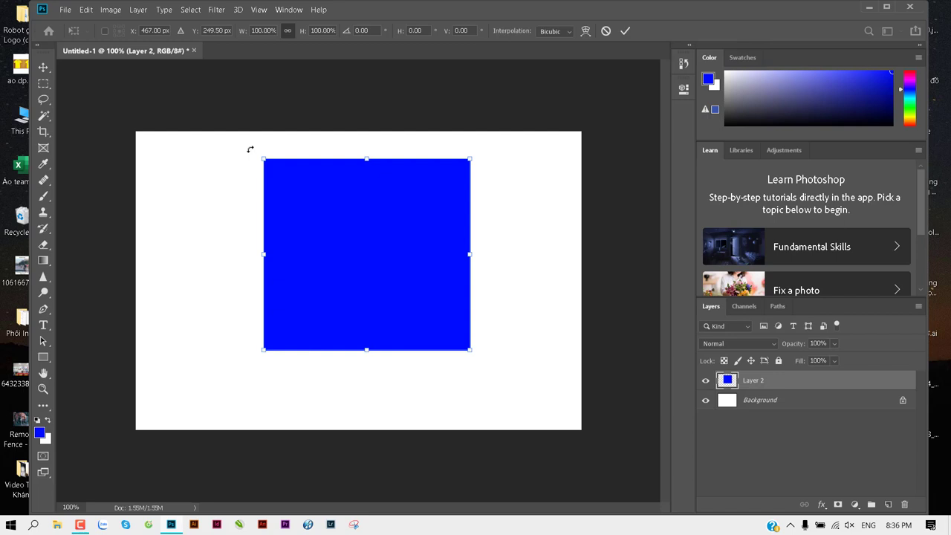
pyautogui.moveTo(250, 149)
pyautogui.mouseDown()
pyautogui.moveTo(264, 283)
pyautogui.moveTo(368, 185)
pyautogui.mouseUp()
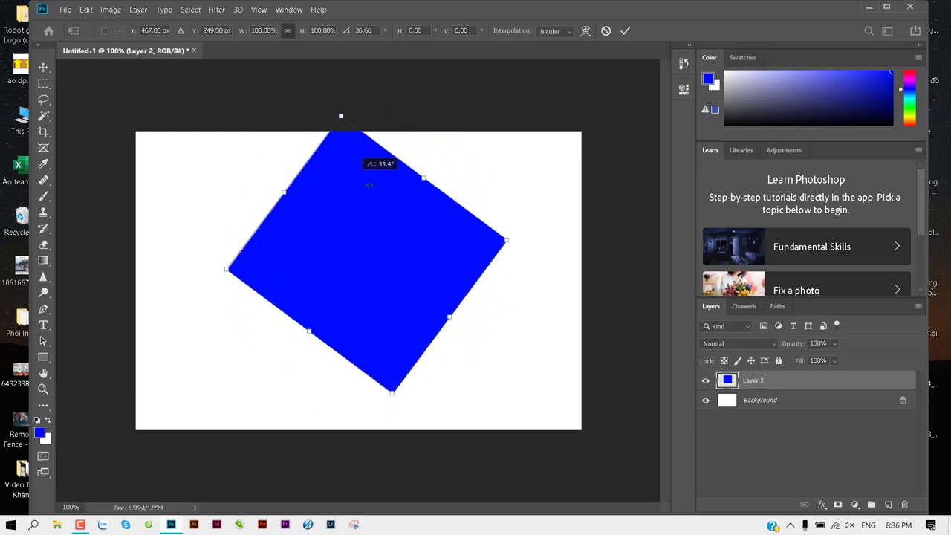
pyautogui.moveTo(369, 184)
pyautogui.mouseDown()
pyautogui.moveTo(487, 312)
pyautogui.moveTo(308, 357)
pyautogui.moveTo(244, 211)
pyautogui.moveTo(452, 193)
pyautogui.moveTo(505, 283)
pyautogui.moveTo(505, 310)
pyautogui.moveTo(512, 242)
pyautogui.moveTo(516, 300)
pyautogui.moveTo(497, 198)
pyautogui.moveTo(457, 145)
pyautogui.moveTo(375, 135)
pyautogui.moveTo(323, 164)
pyautogui.moveTo(306, 195)
pyautogui.mouseUp()
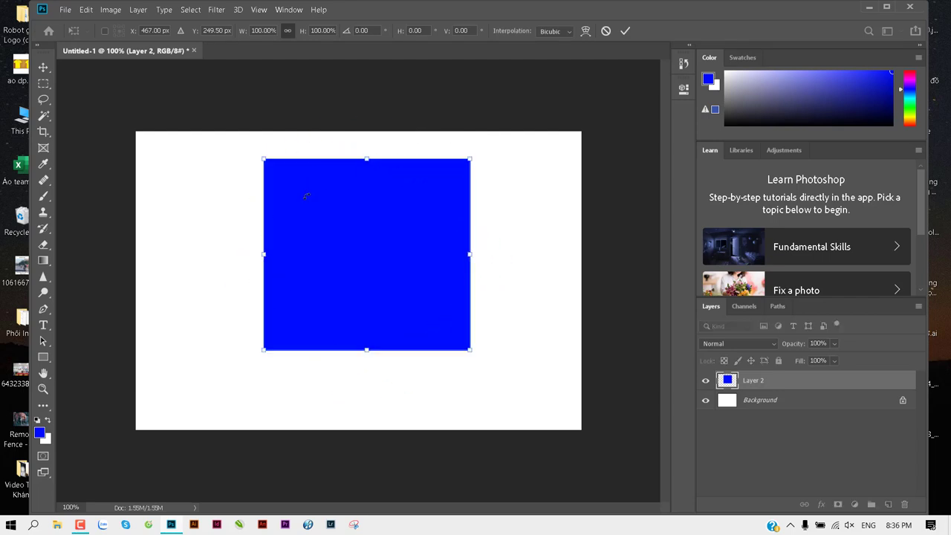
pyautogui.press('Return')
# Step: Delete the rectangle layer and fill a blue square, about 3.12 cm, on a new Layer 1
pyautogui.press('Delete')
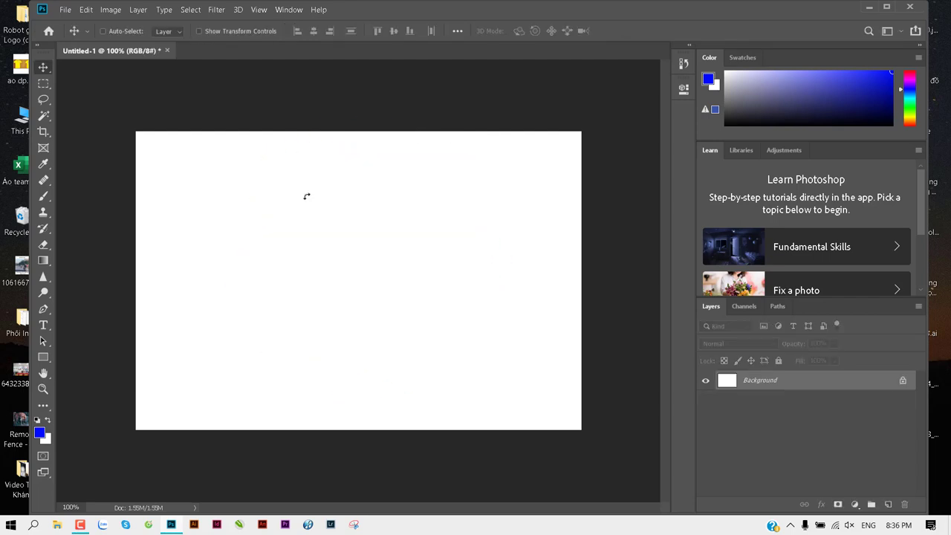
pyautogui.press('m')
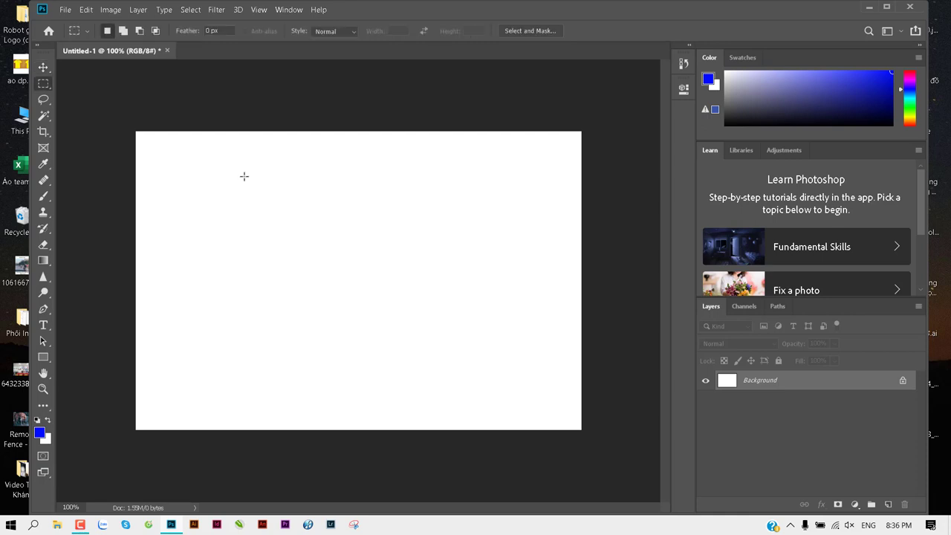
pyautogui.moveTo(244, 176)
pyautogui.keyDown('shift'); pyautogui.mouseDown()
pyautogui.moveTo(425, 383)
pyautogui.moveTo(398, 356)
pyautogui.mouseUp(); pyautogui.keyUp('shift')
pyautogui.hotkey('ctrl', 'shift', 'alt', 'n')
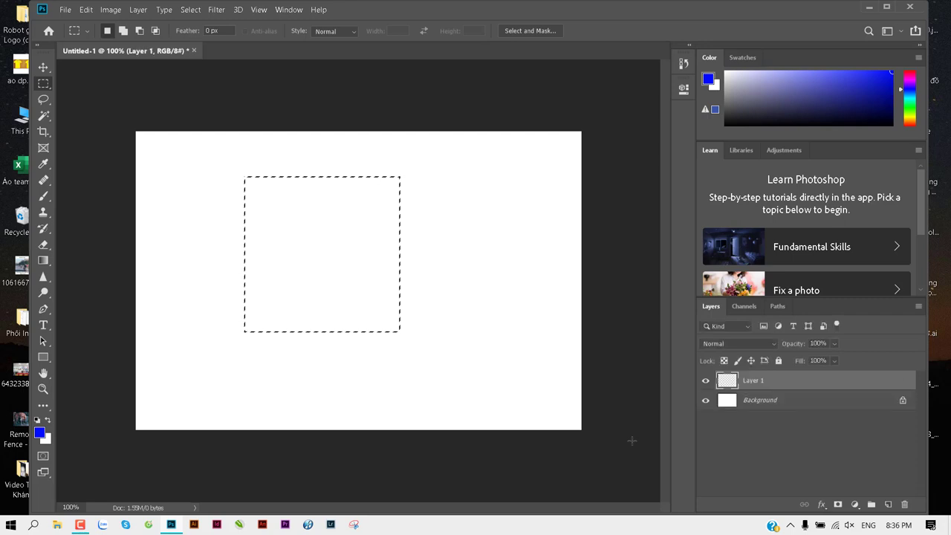
pyautogui.hotkey('alt', 'BackSpace')
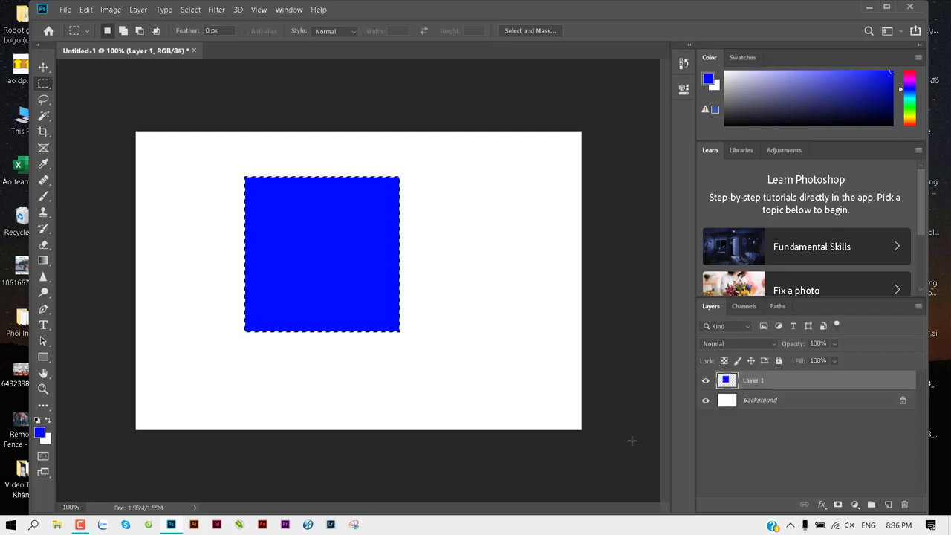
pyautogui.hotkey('ctrl', 'd')
pyautogui.press('v')
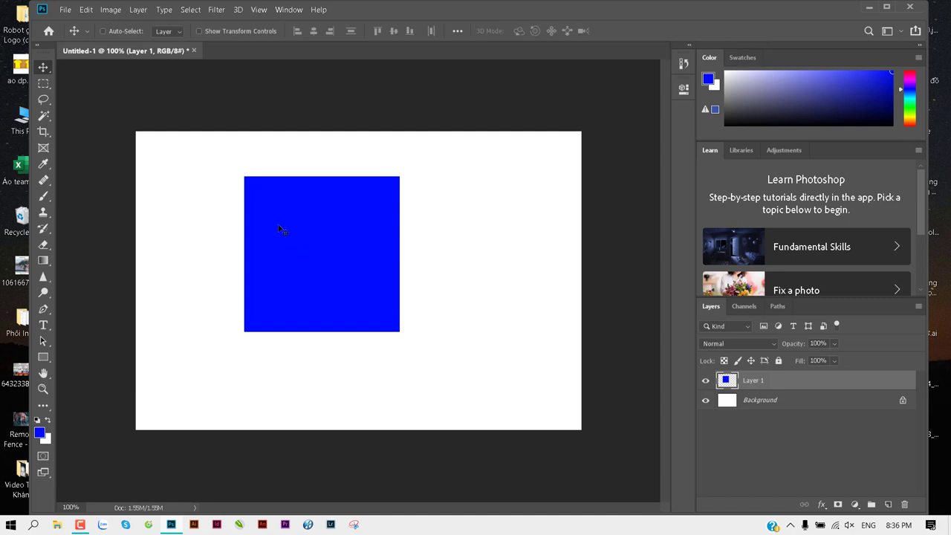
pyautogui.hotkey('ctrl', 't')
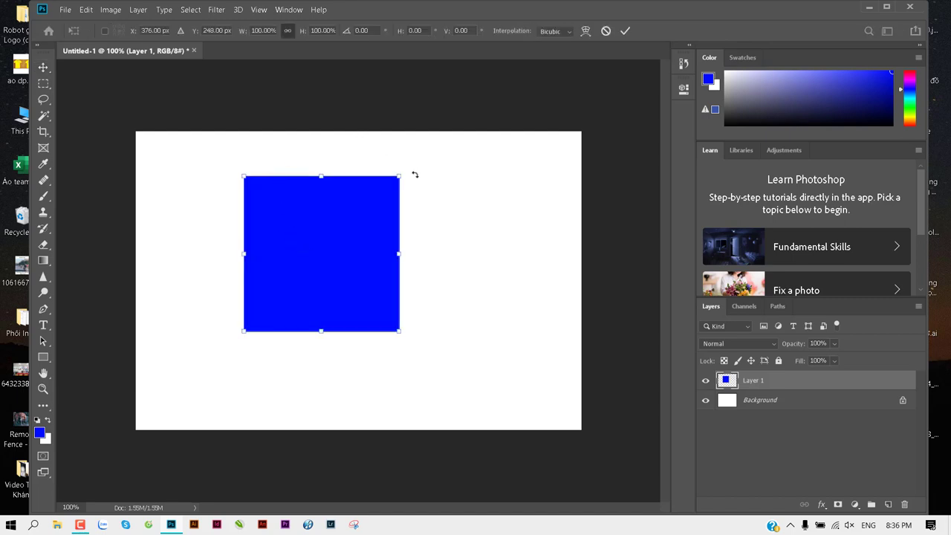
# Step: Rotate the blue square 45° into a diamond
pyautogui.moveTo(414, 173)
pyautogui.mouseDown()
pyautogui.moveTo(422, 191)
pyautogui.moveTo(403, 159)
pyautogui.moveTo(365, 141)
pyautogui.moveTo(399, 163)
pyautogui.moveTo(445, 231)
pyautogui.moveTo(446, 255)
pyautogui.mouseUp()
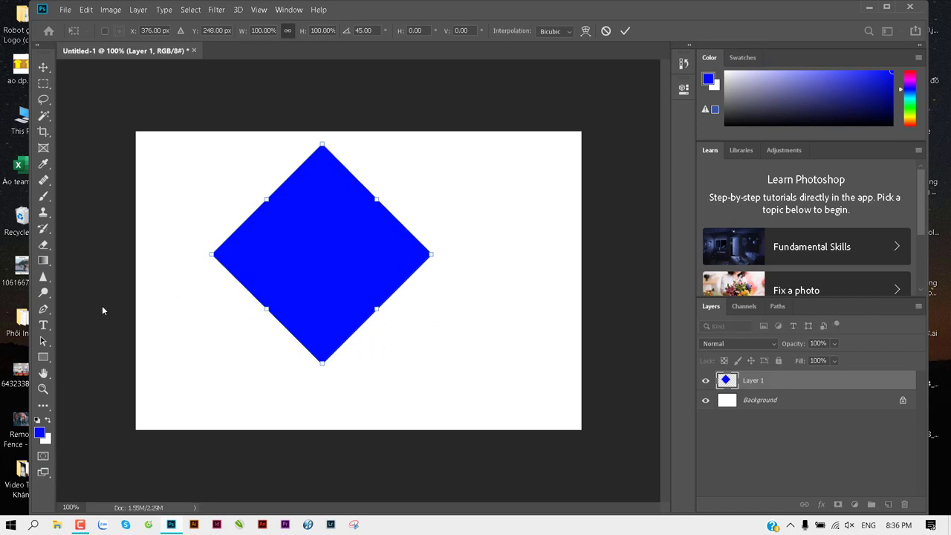
pyautogui.moveTo(300, 364)
pyautogui.mouseDown()
pyautogui.moveTo(215, 324)
pyautogui.moveTo(223, 359)
pyautogui.moveTo(195, 260)
pyautogui.moveTo(181, 250)
pyautogui.mouseUp()
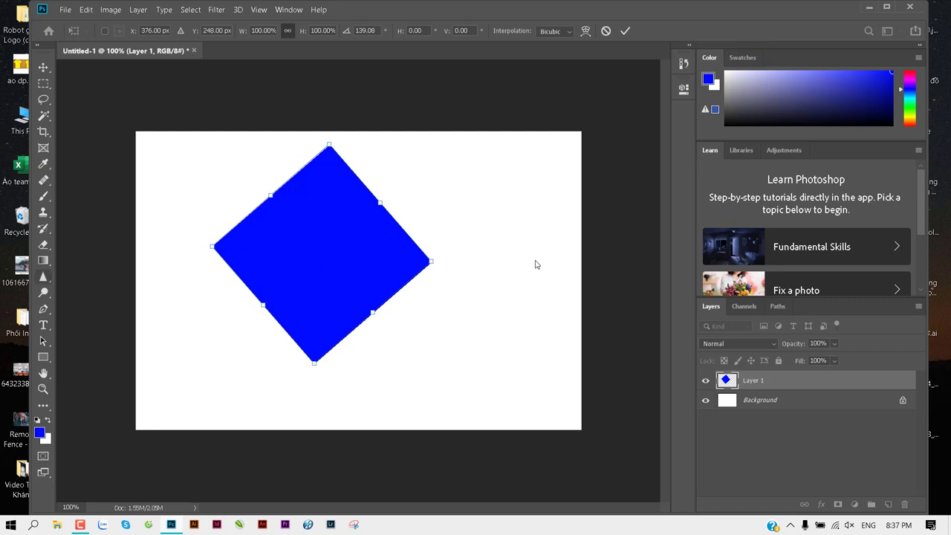
pyautogui.moveTo(191, 249); pyautogui.dragTo(221, 163)
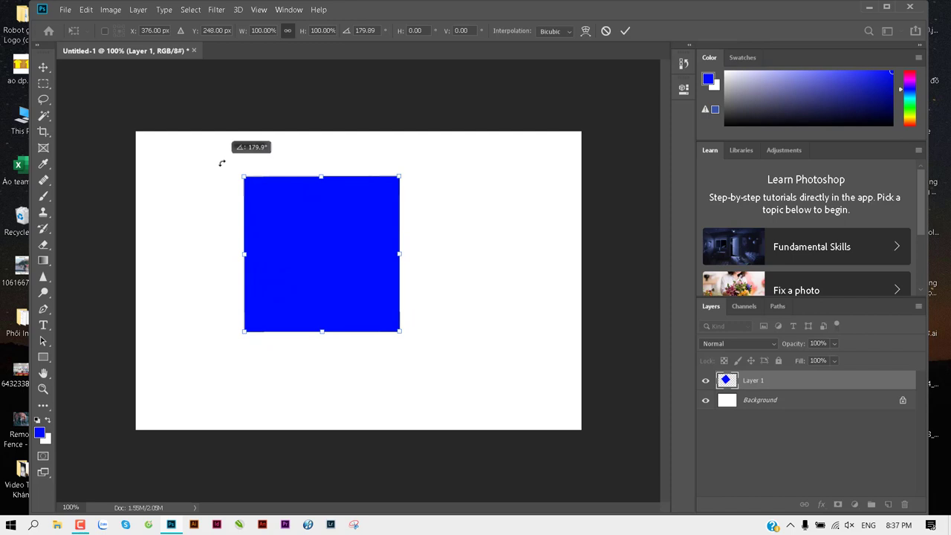
pyautogui.hotkey('ctrl', 'z')
pyautogui.press('Escape')
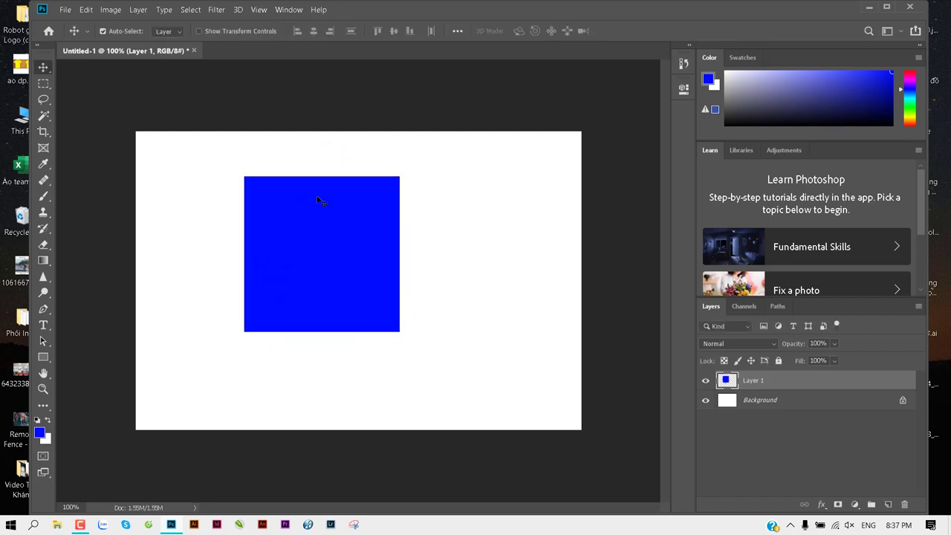
pyautogui.hotkey('ctrl', 't')
pyautogui.moveTo(408, 171); pyautogui.dragTo(462, 264)
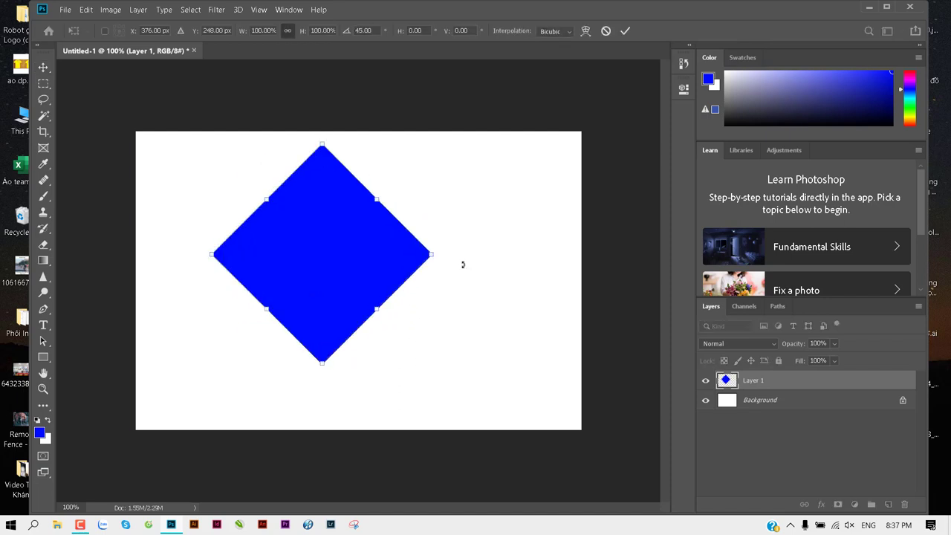
pyautogui.press('Return')
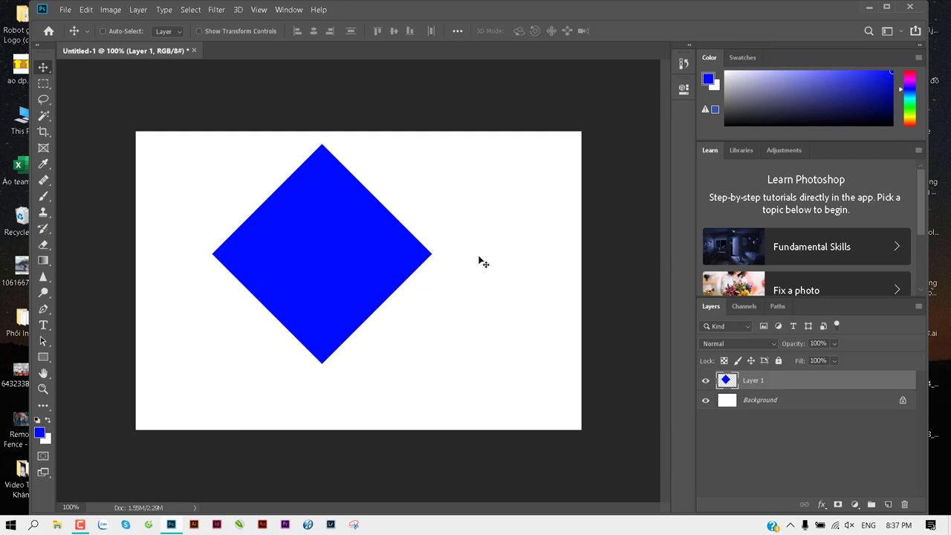
# Step: Shift the diamond left, stretch it past the canvas's left edge, then discard the shape layer
pyautogui.moveTo(257, 265)
pyautogui.mouseDown()
pyautogui.moveTo(240, 237)
pyautogui.moveTo(332, 286)
pyautogui.mouseUp()
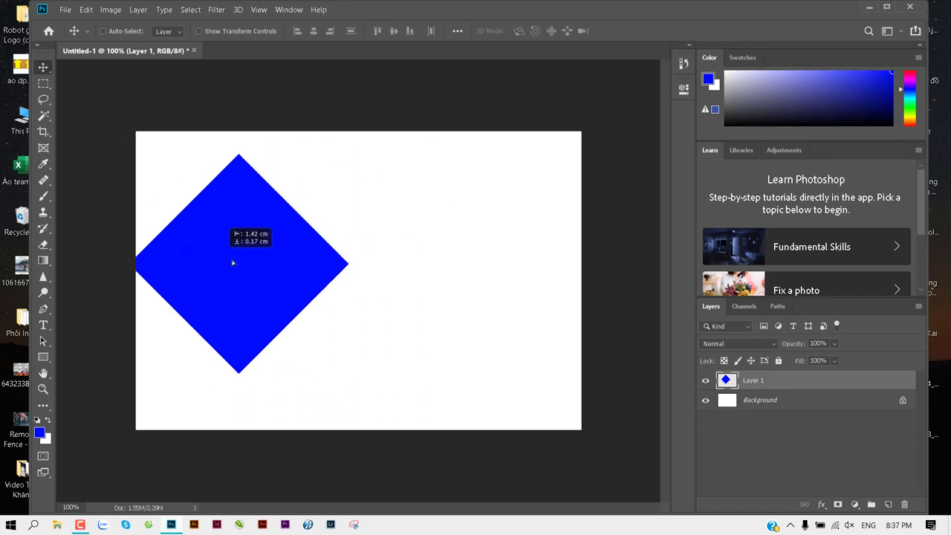
pyautogui.hotkey('ctrl', 't')
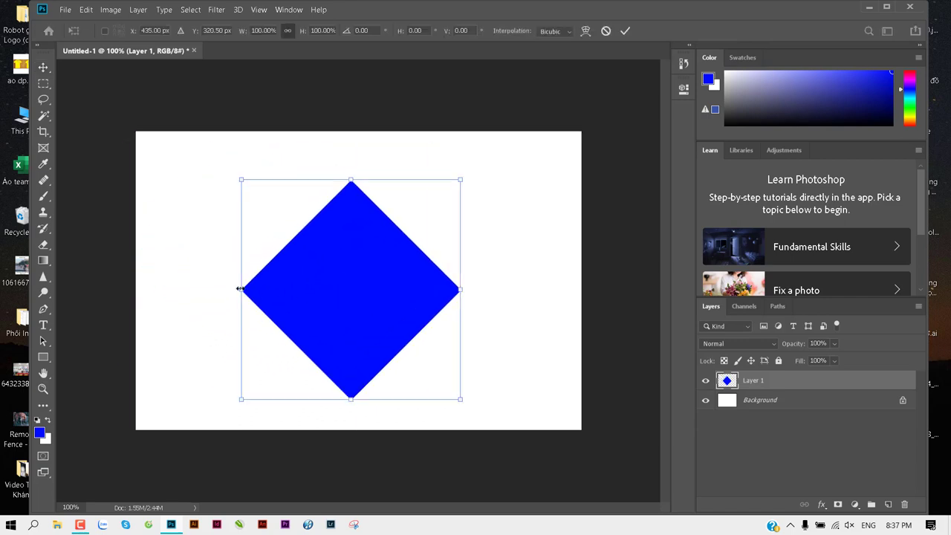
pyautogui.moveTo(242, 289); pyautogui.dragTo(72, 289)
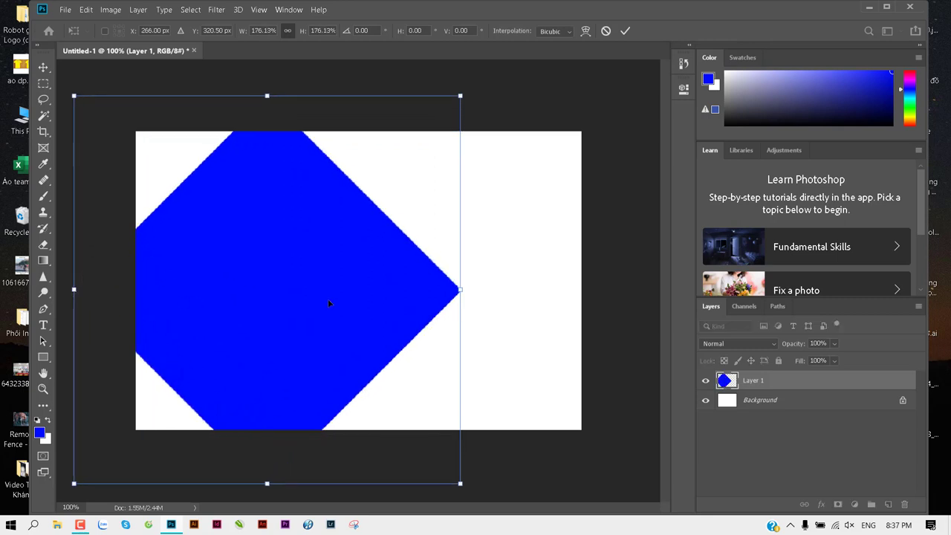
pyautogui.moveTo(328, 298); pyautogui.dragTo(229, 289)
pyautogui.press('Return')
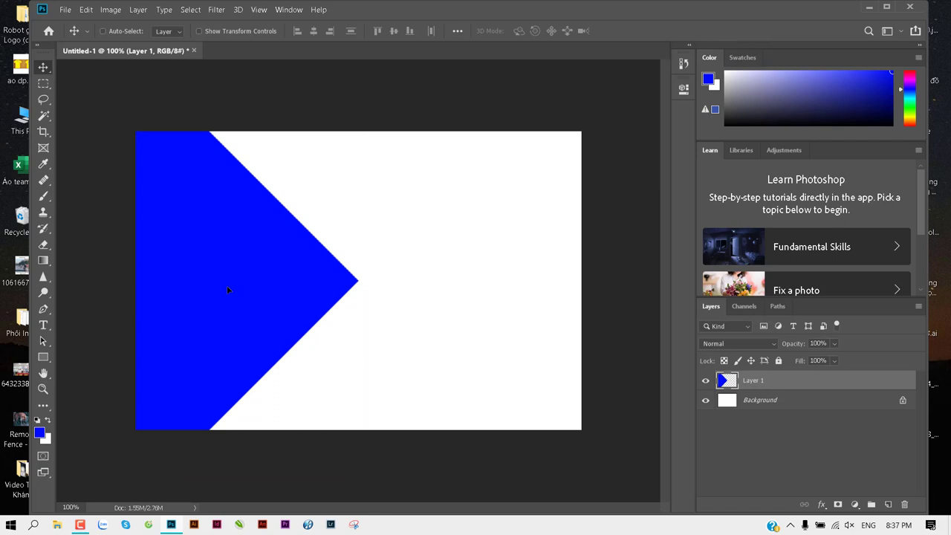
pyautogui.press('F12')
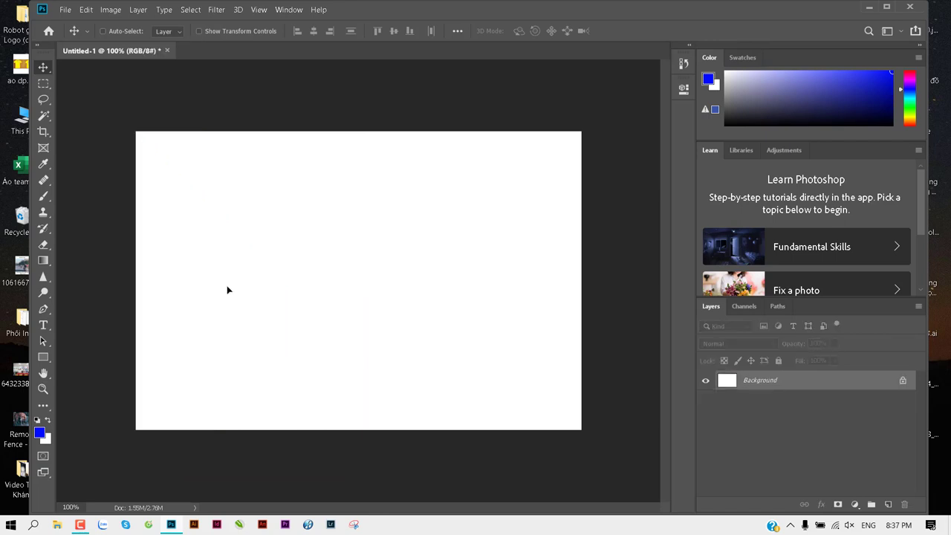
# Step: Fill a small blue square on a new layer, then mark a 2.19 cm square selection on a new Layer 2
pyautogui.press('m')
pyautogui.moveTo(187, 170); pyautogui.dragTo(242, 225)
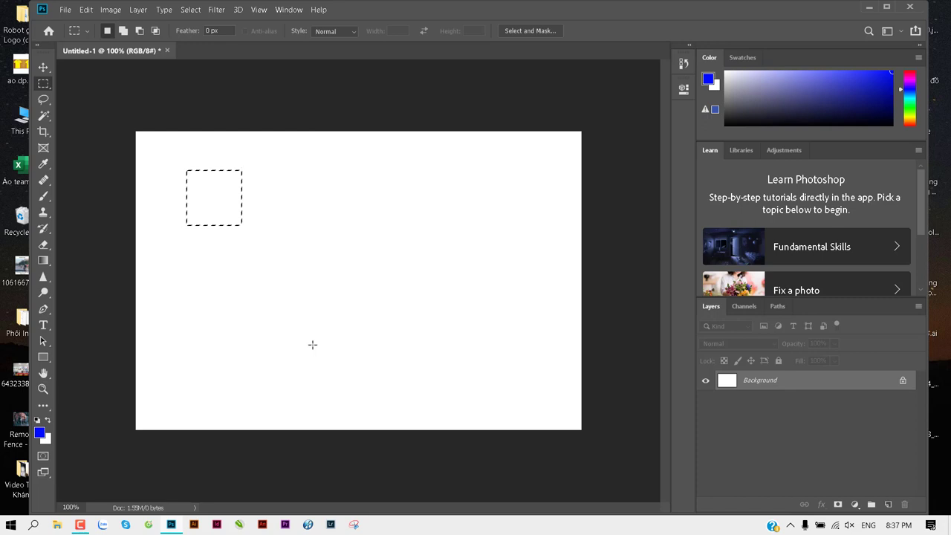
pyautogui.hotkey('ctrl', 'shift', 'alt', 'n')
pyautogui.hotkey('alt', 'BackSpace')
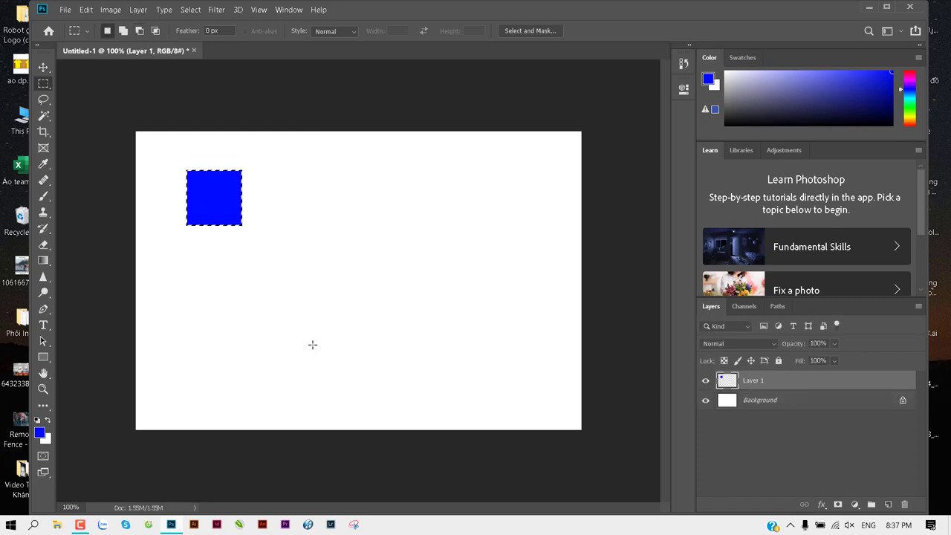
pyautogui.hotkey('ctrl', 'd')
pyautogui.moveTo(265, 165); pyautogui.dragTo(411, 294)
pyautogui.hotkey('ctrl', 'shift', 'alt', 'n')
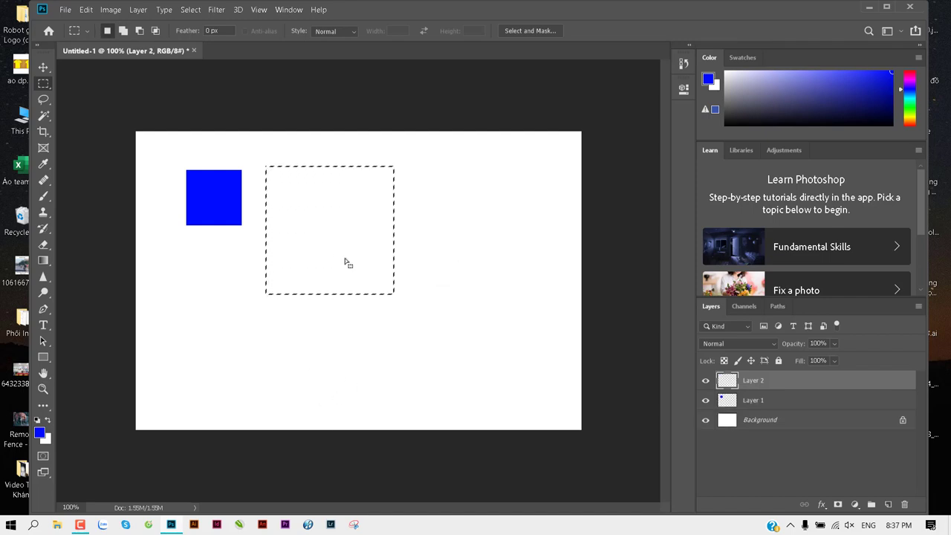
# Step: Fill the selection with red and move the red square over the blue square's lower right corner
pyautogui.click(39, 433)
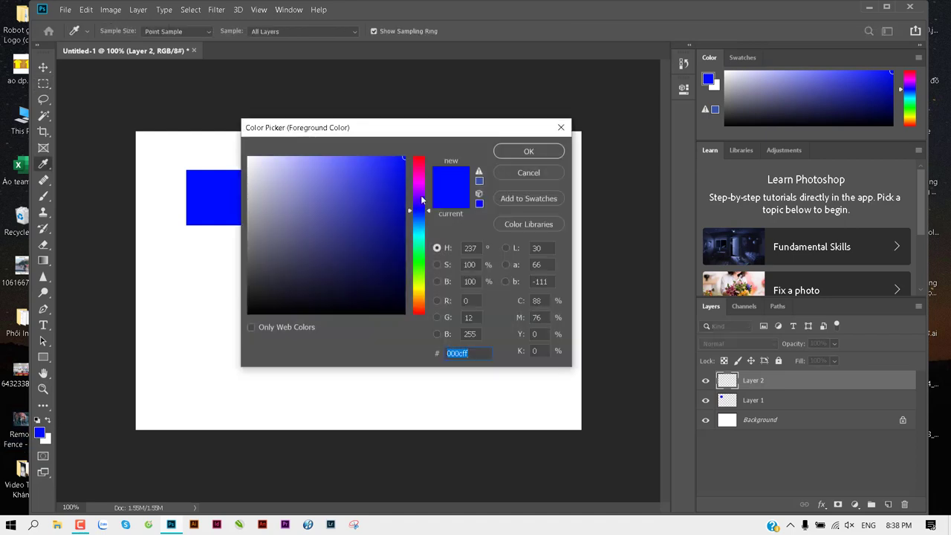
pyautogui.moveTo(421, 177); pyautogui.dragTo(423, 149)
pyautogui.click(524, 153)
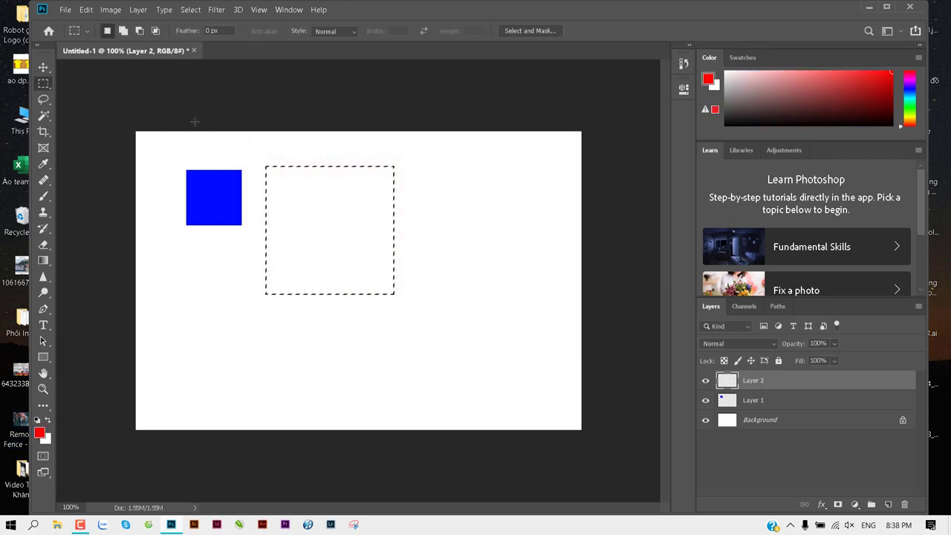
pyautogui.hotkey('alt', 'BackSpace')
pyautogui.hotkey('ctrl', 'd')
pyautogui.press('v')
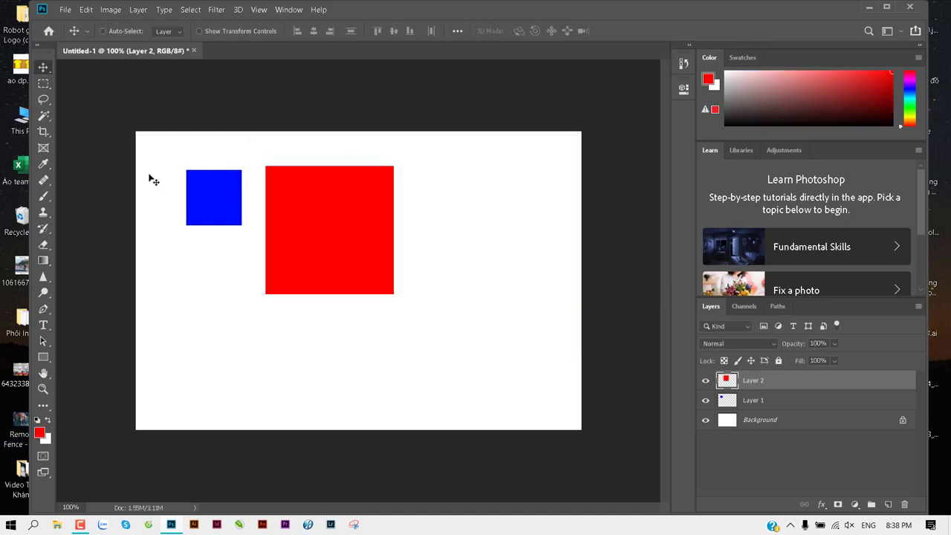
pyautogui.moveTo(229, 199)
pyautogui.mouseDown()
pyautogui.moveTo(185, 203)
pyautogui.moveTo(176, 216)
pyautogui.mouseUp()
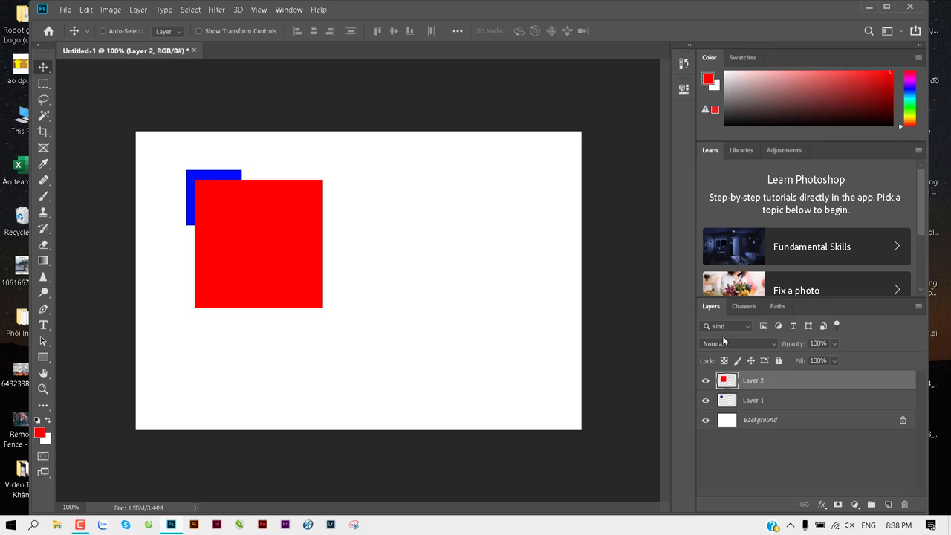
pyautogui.hotkey('ctrl', '[')
pyautogui.hotkey('ctrl', ']')
pyautogui.hotkey('ctrl', '[')
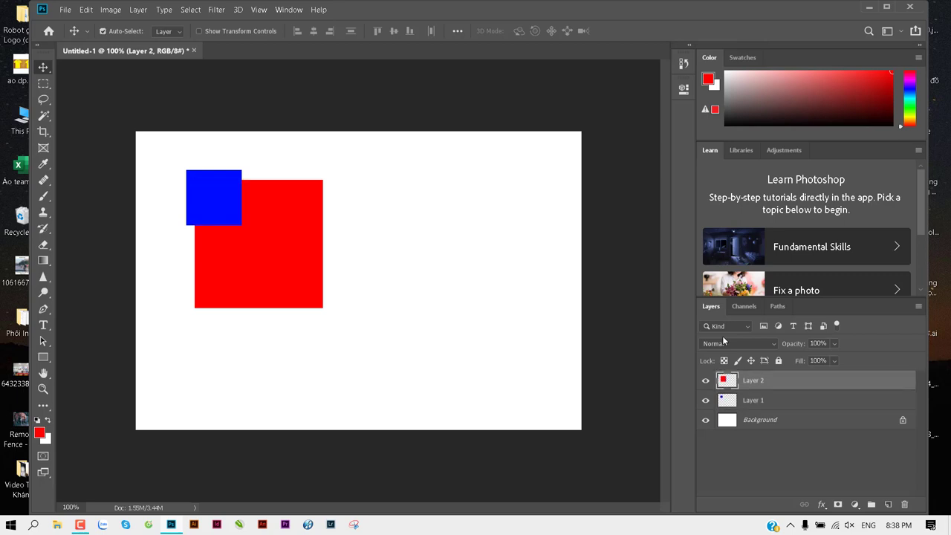
pyautogui.hotkey('ctrl', '[')
pyautogui.hotkey('ctrl', ']')
pyautogui.hotkey('ctrl', '[')
pyautogui.hotkey('ctrl', ']')
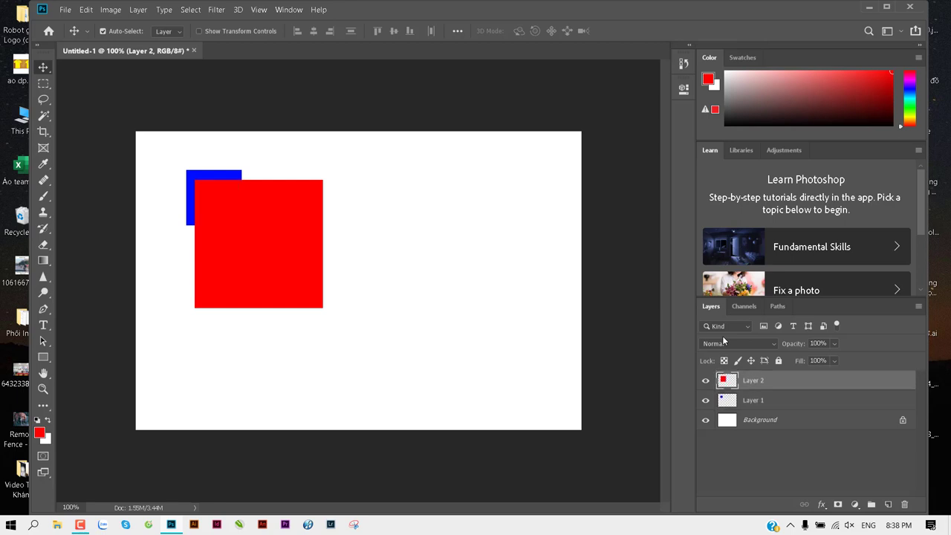
pyautogui.hotkey('ctrl', '[')
pyautogui.hotkey('ctrl', ']')
pyautogui.click(833, 344)
# Step: Lower Layer 2's opacity from 61% through 46% to 0%, then move the red square up-left
pyautogui.moveTo(848, 358); pyautogui.dragTo(825, 361)
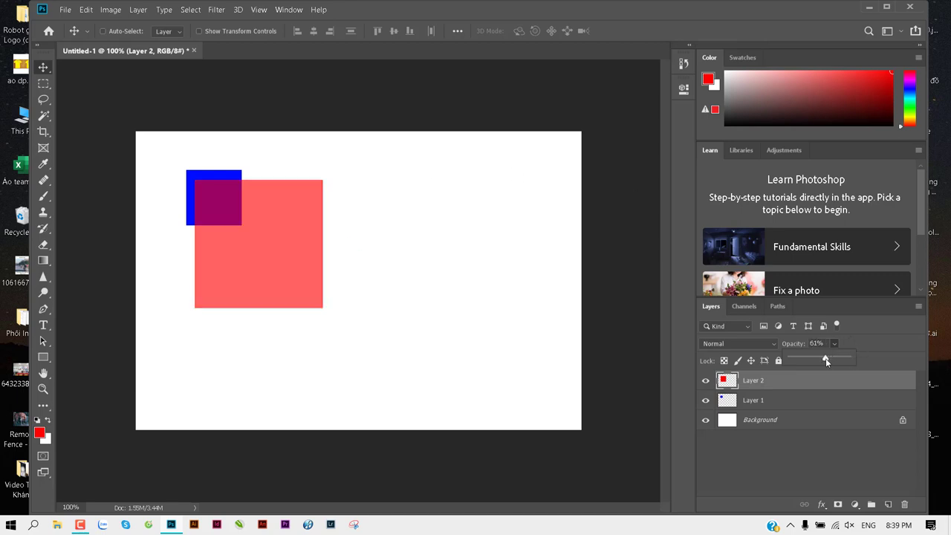
pyautogui.moveTo(255, 233)
pyautogui.mouseDown()
pyautogui.moveTo(205, 215)
pyautogui.moveTo(238, 237)
pyautogui.moveTo(268, 214)
pyautogui.moveTo(227, 225)
pyautogui.moveTo(248, 235)
pyautogui.moveTo(269, 225)
pyautogui.moveTo(250, 222)
pyautogui.moveTo(248, 244)
pyautogui.moveTo(261, 238)
pyautogui.mouseUp()
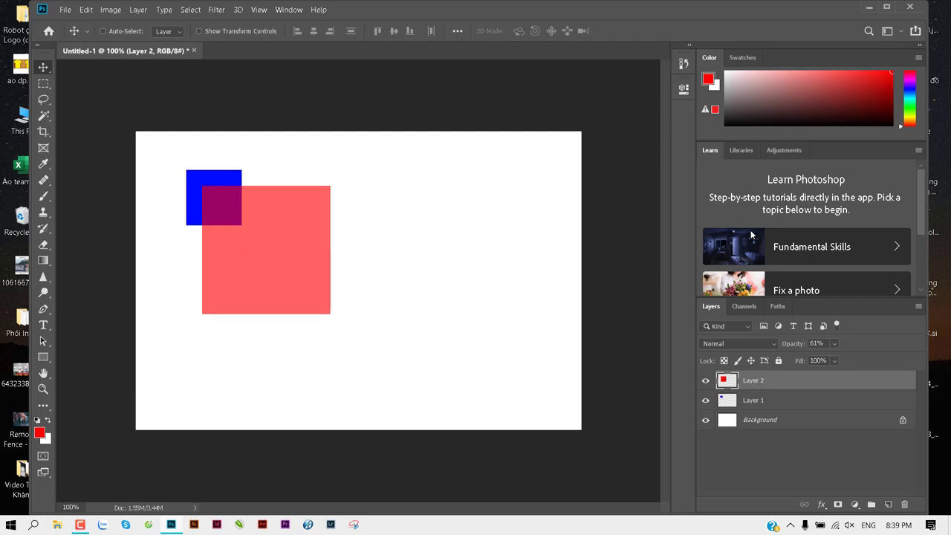
pyautogui.click(834, 343)
pyautogui.moveTo(835, 359); pyautogui.dragTo(834, 359)
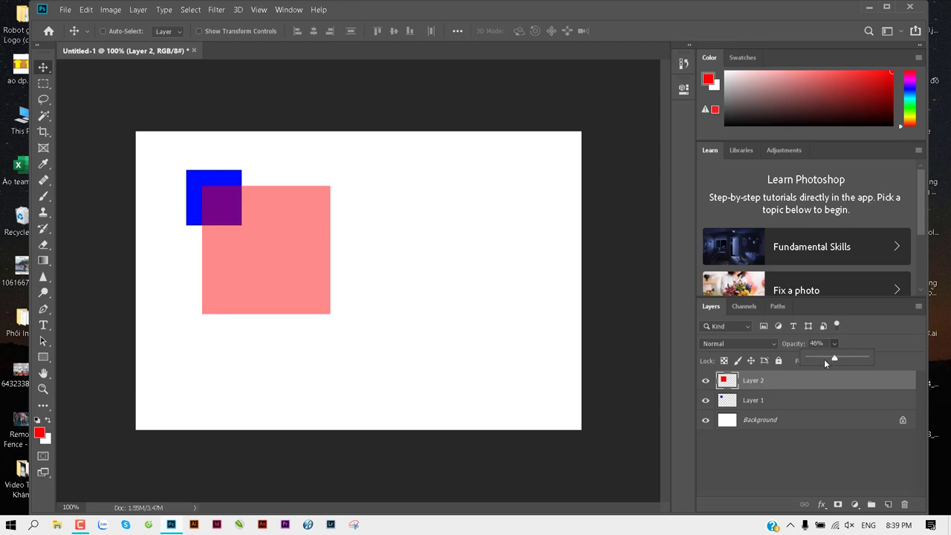
pyautogui.moveTo(833, 360); pyautogui.dragTo(795, 357)
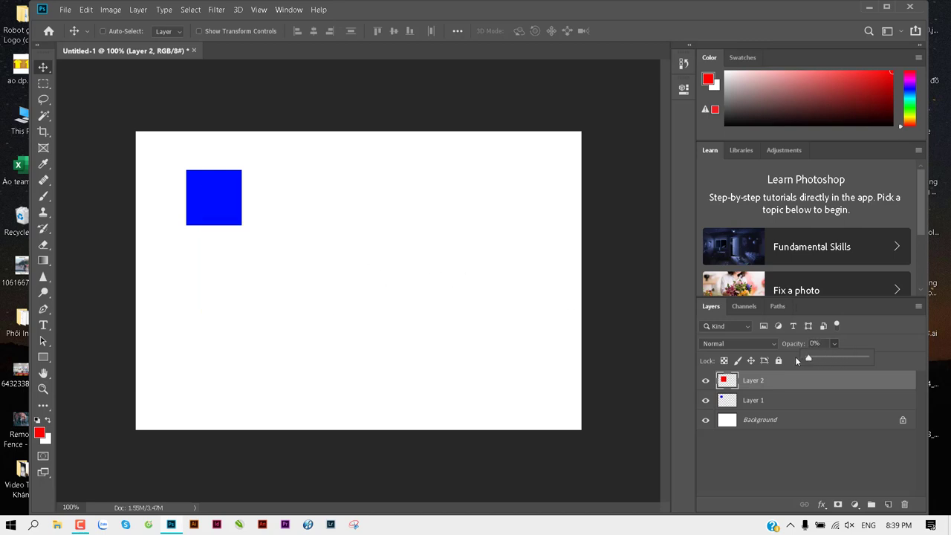
pyautogui.click(418, 281)
pyautogui.moveTo(408, 284); pyautogui.dragTo(117, 104)
# Step: Zoom out and bring the transparent red square back onto the canvas beside the blue square
pyautogui.hotkey('ctrl', 't')
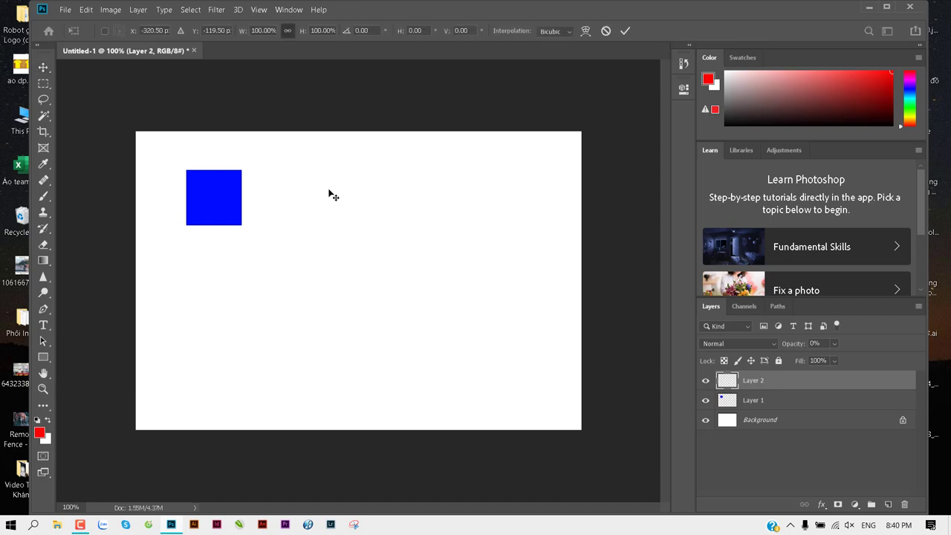
pyautogui.hotkey('ctrl', '-')
pyautogui.hotkey('ctrl', '-')
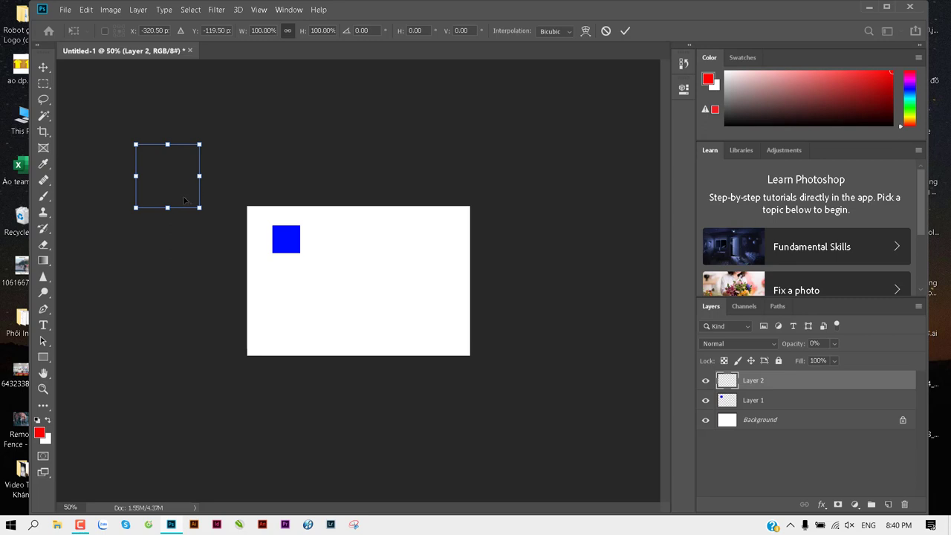
pyautogui.moveTo(182, 202); pyautogui.dragTo(372, 284)
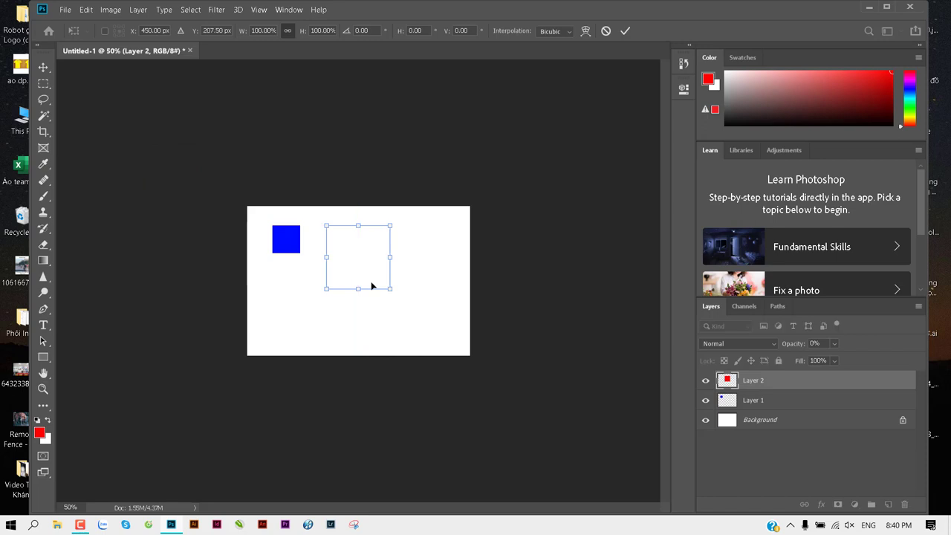
pyautogui.press('Return')
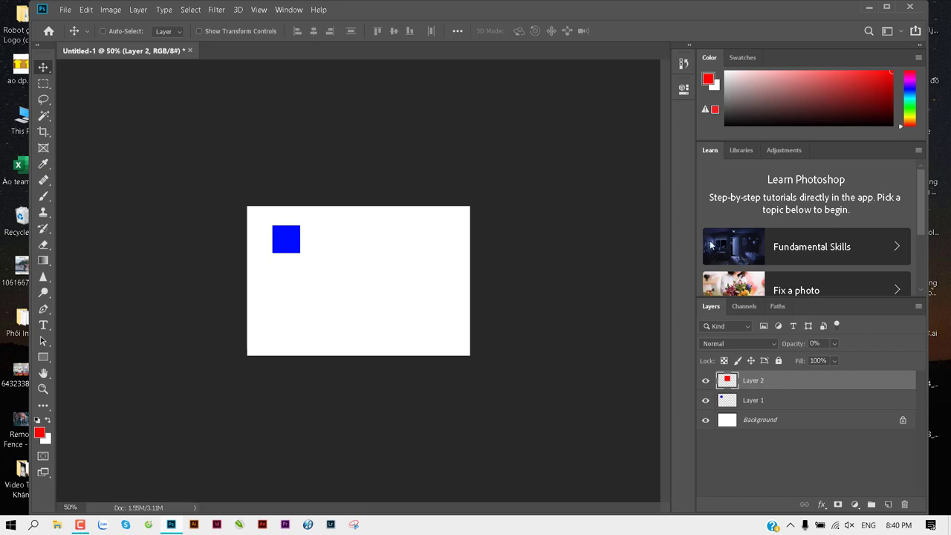
# Step: Raise Layer 2's opacity back to 100% so the red square shows
pyautogui.click(835, 342)
pyautogui.moveTo(836, 358); pyautogui.dragTo(916, 361)
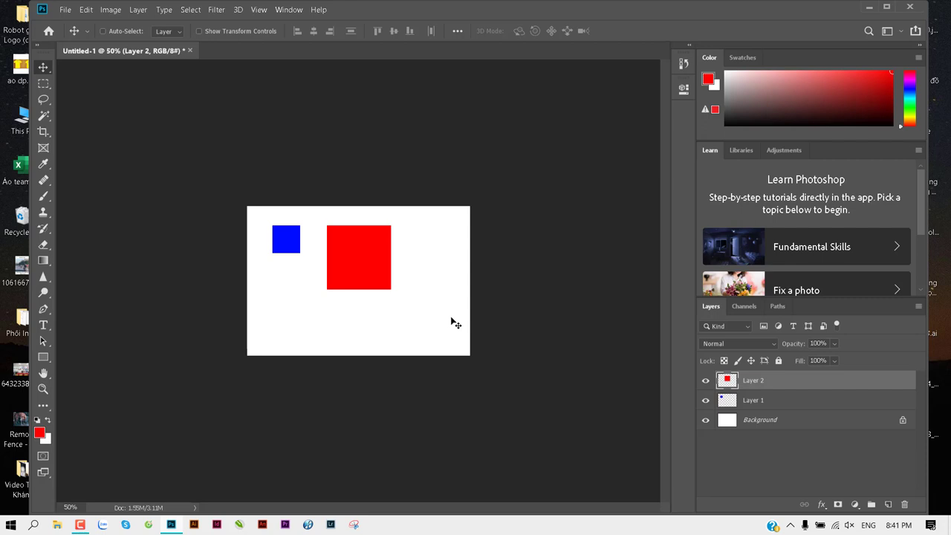
pyautogui.click(86, 525)
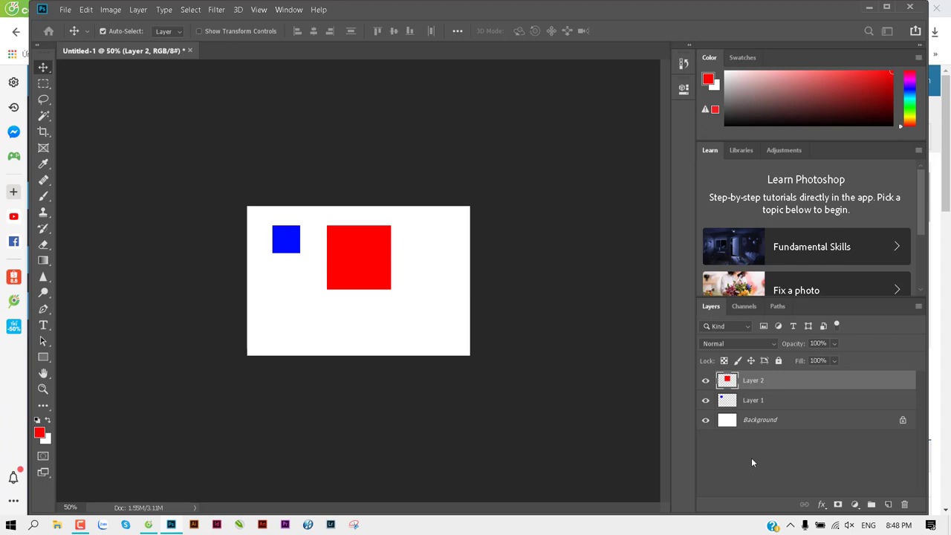
# Step: Start a new document and set its resolution to 150 ppi
pyautogui.hotkey('ctrl', 'n')
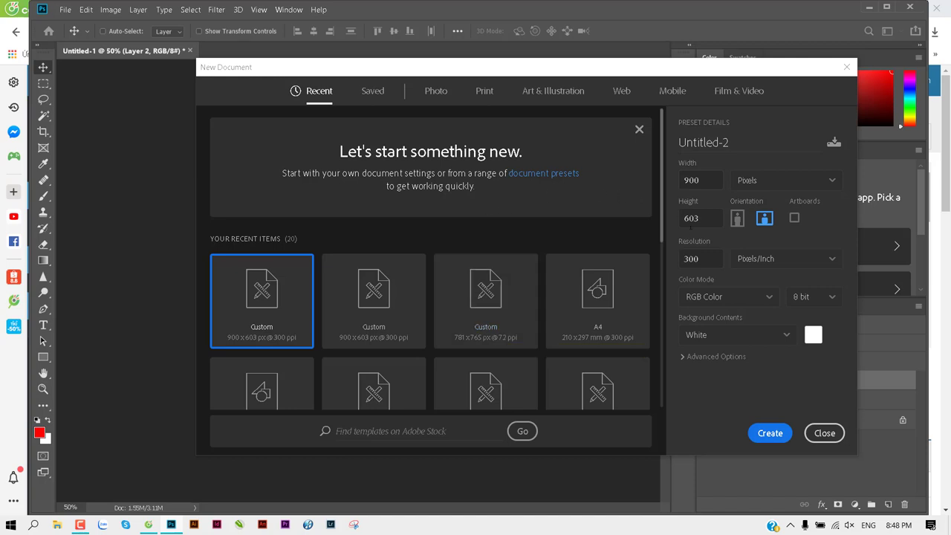
pyautogui.click(702, 262)
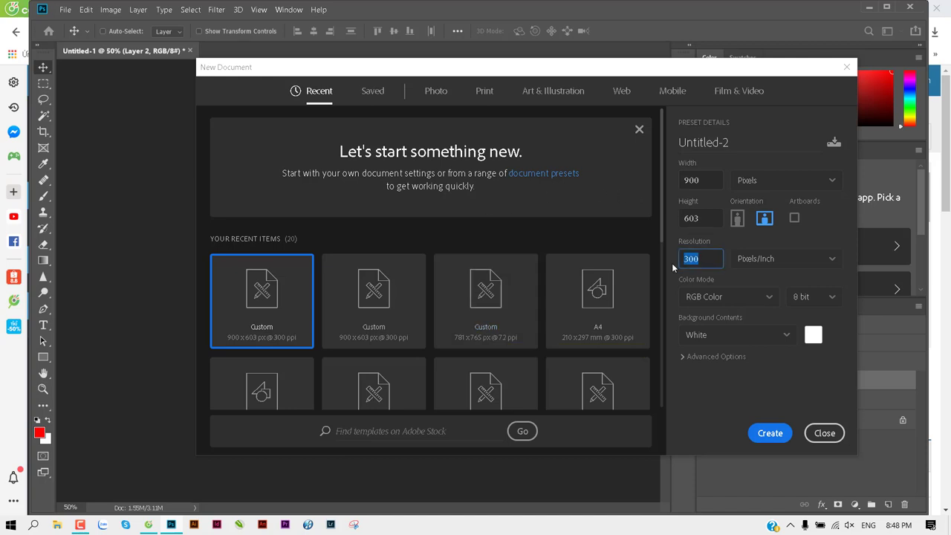
pyautogui.write('150')
pyautogui.click(674, 210)
pyautogui.doubleClick(702, 259)
pyautogui.write('72')
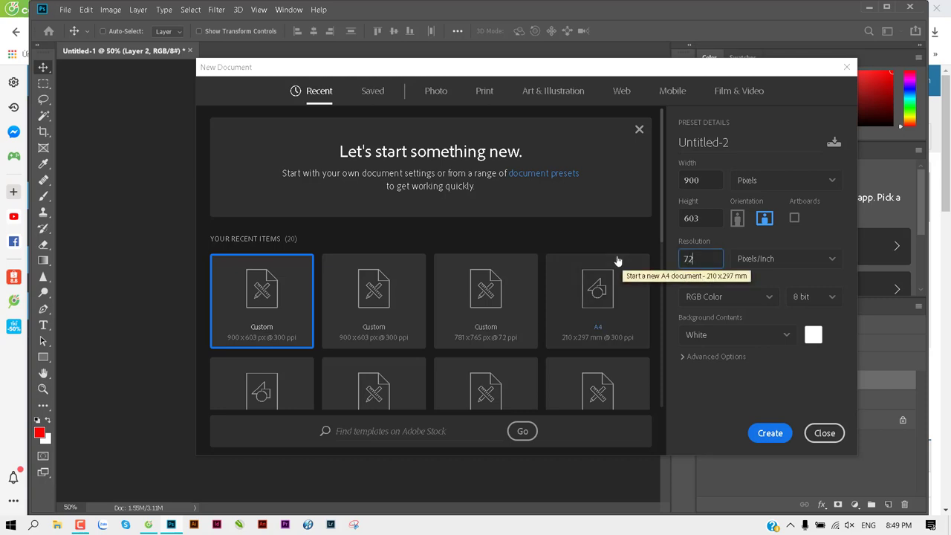
pyautogui.hotkey('ctrl', 'a')
pyautogui.write('30')
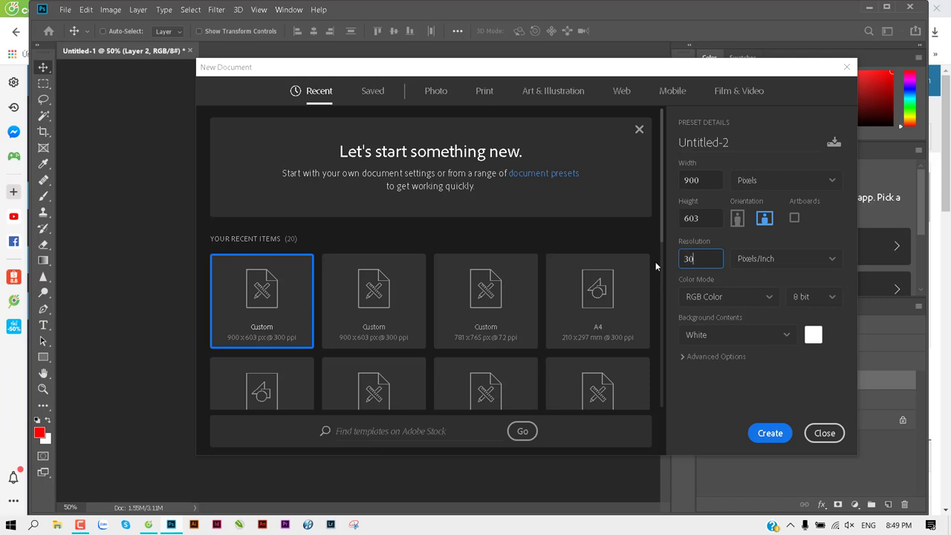
pyautogui.write('0')
pyautogui.doubleClick(701, 261)
pyautogui.write('1')
# Step: Set the height to 598 px and create the 900 × 598 document
pyautogui.click(702, 217)
pyautogui.hotkey('shift', 'Tab')
pyautogui.write('5')
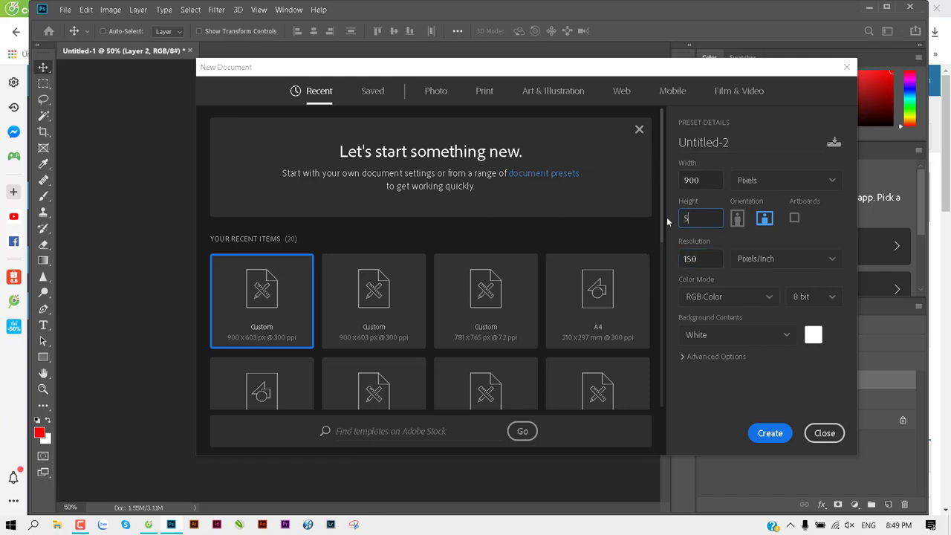
pyautogui.write('98')
pyautogui.click(770, 433)
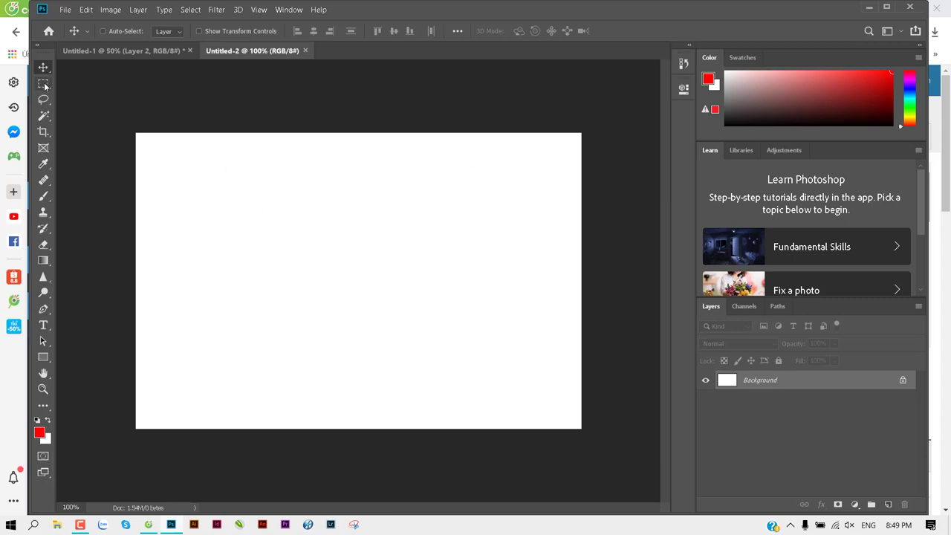
# Step: Draw a 10.13 cm square selection from the canvas's top-left corner
pyautogui.moveTo(44, 85); pyautogui.dragTo(110, 84)
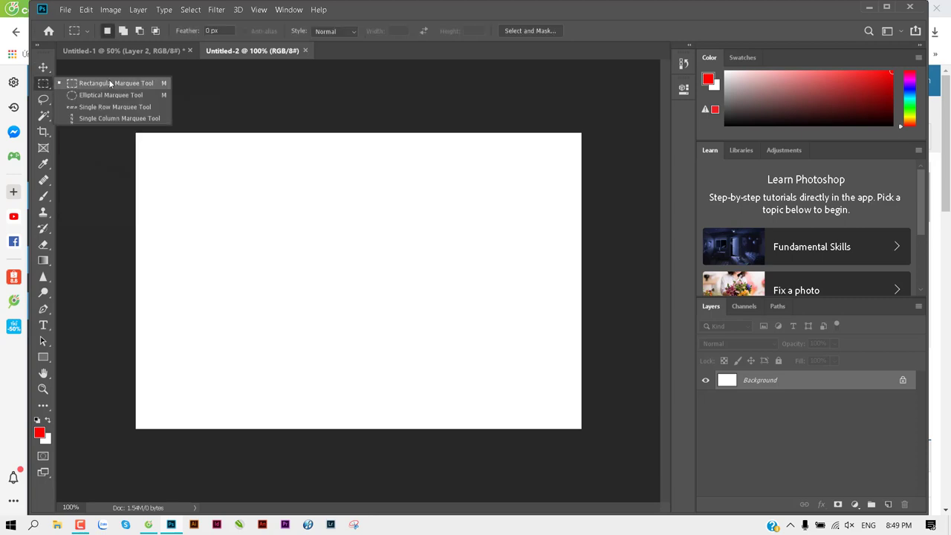
pyautogui.moveTo(133, 130)
pyautogui.mouseDown()
pyautogui.moveTo(268, 238)
pyautogui.moveTo(204, 170)
pyautogui.moveTo(430, 439)
pyautogui.mouseUp()
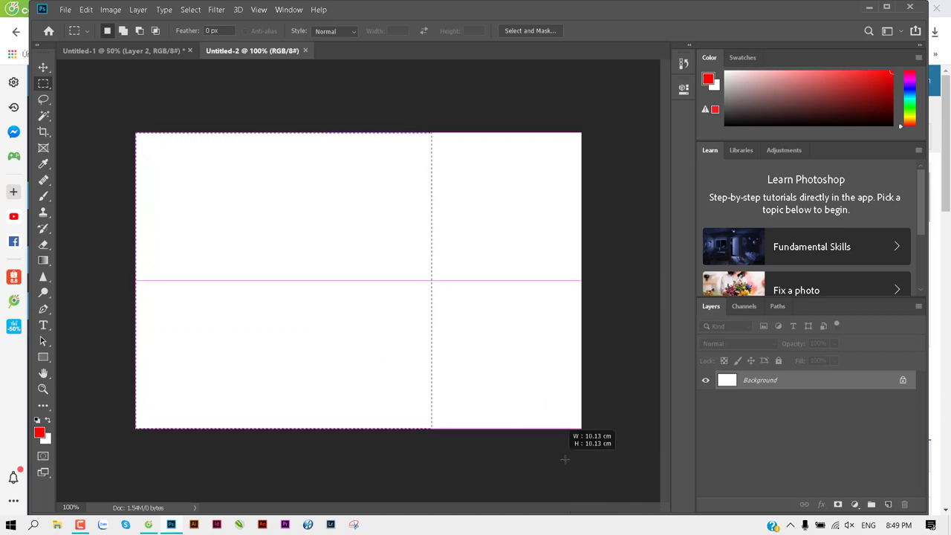
pyautogui.moveTo(430, 439); pyautogui.dragTo(540, 468)
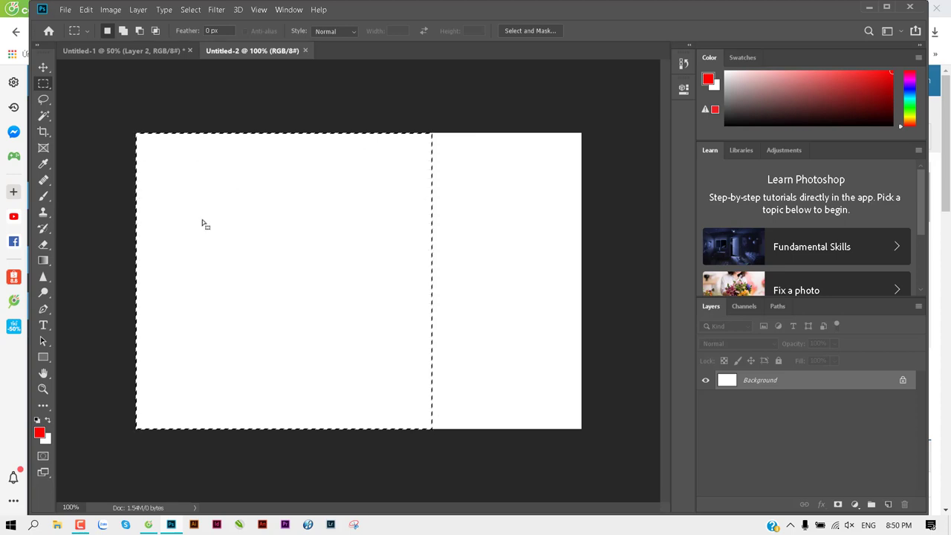
# Step: Fill the selection with red on a new Layer 1 and deselect it
pyautogui.hotkey('ctrl', 'shift', 'alt', 'n')
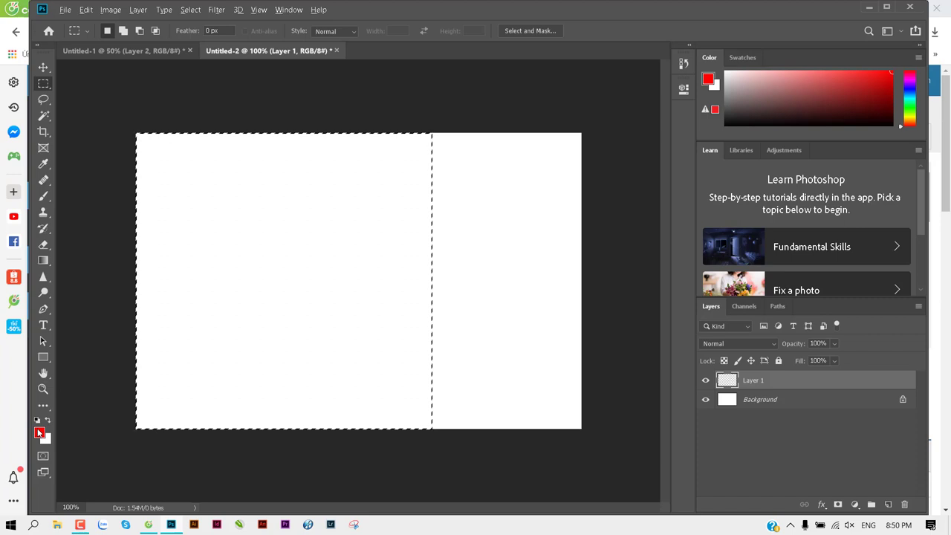
pyautogui.hotkey('alt', 'BackSpace')
pyautogui.hotkey('ctrl', 'd')
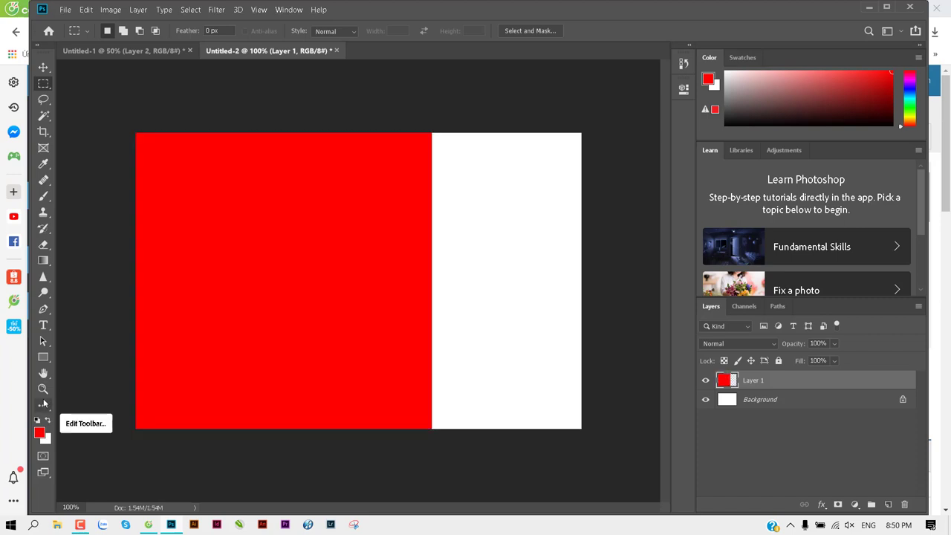
pyautogui.press('v')
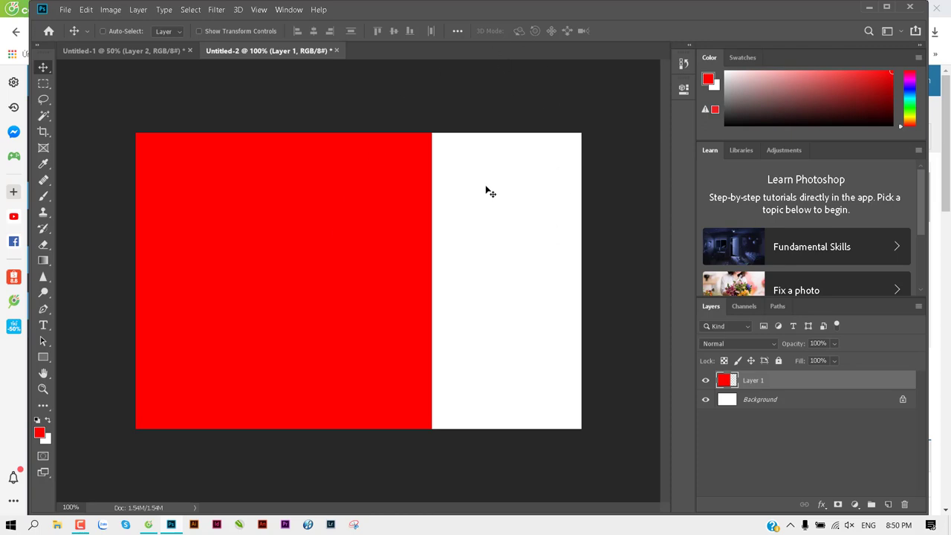
# Step: Open artsfon.com-40799.jpg from the thuvienanh > Backgroud > texture folder
pyautogui.hotkey('ctrl', 'o')
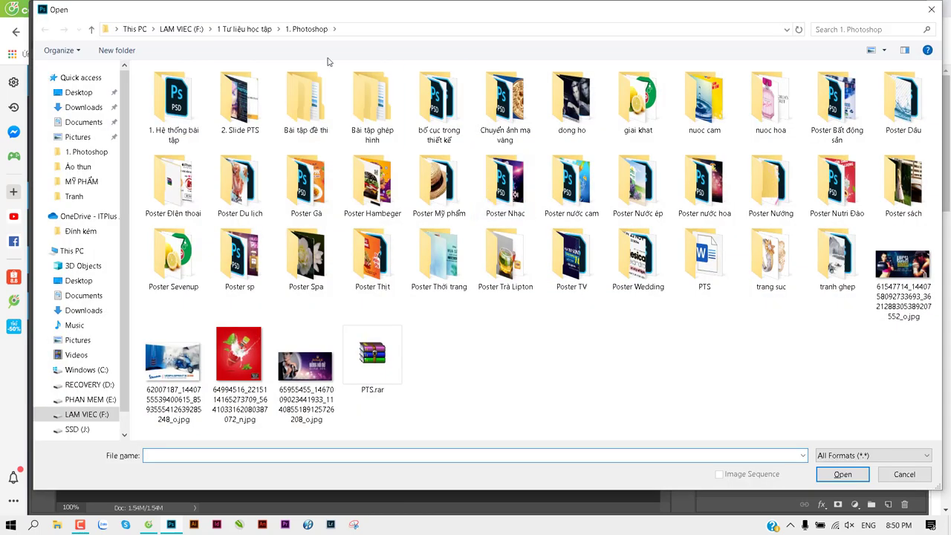
pyautogui.click(247, 28)
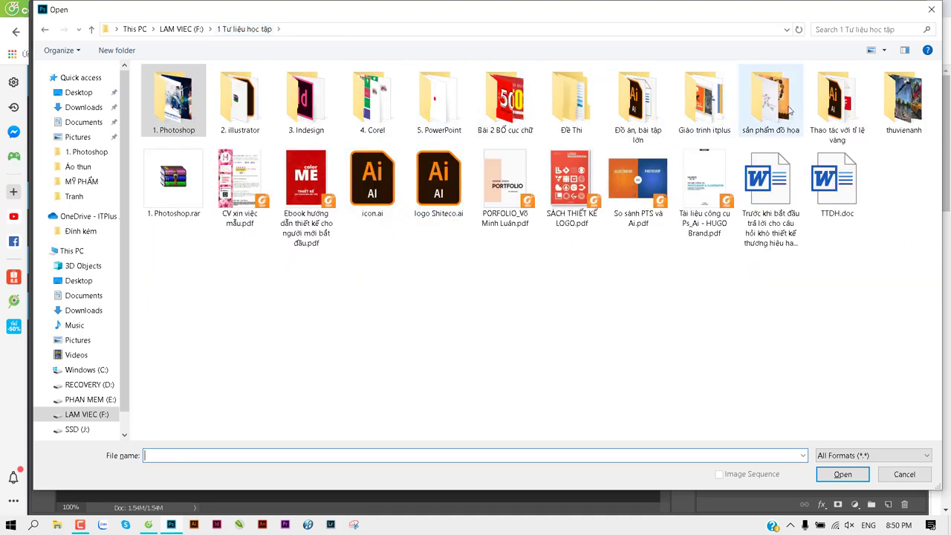
pyautogui.doubleClick(901, 100)
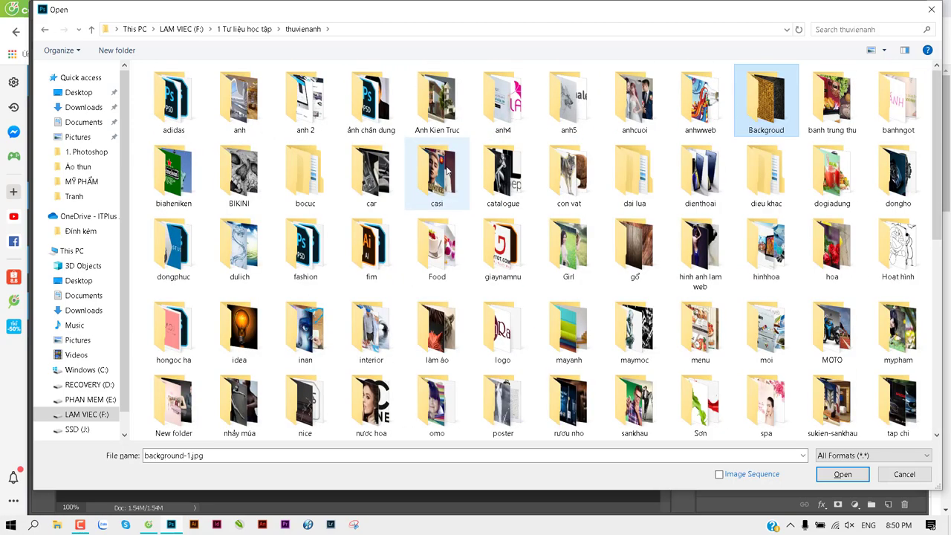
pyautogui.doubleClick(772, 109)
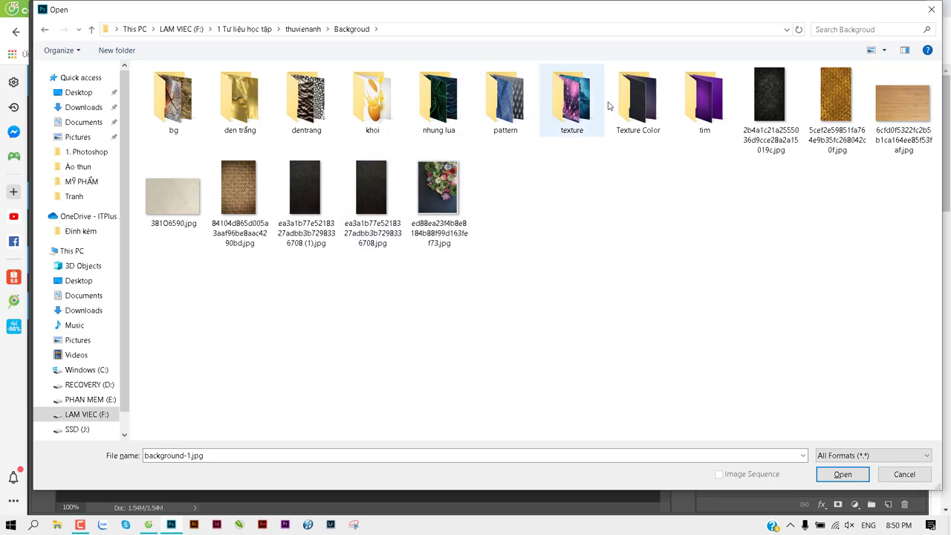
pyautogui.doubleClick(568, 110)
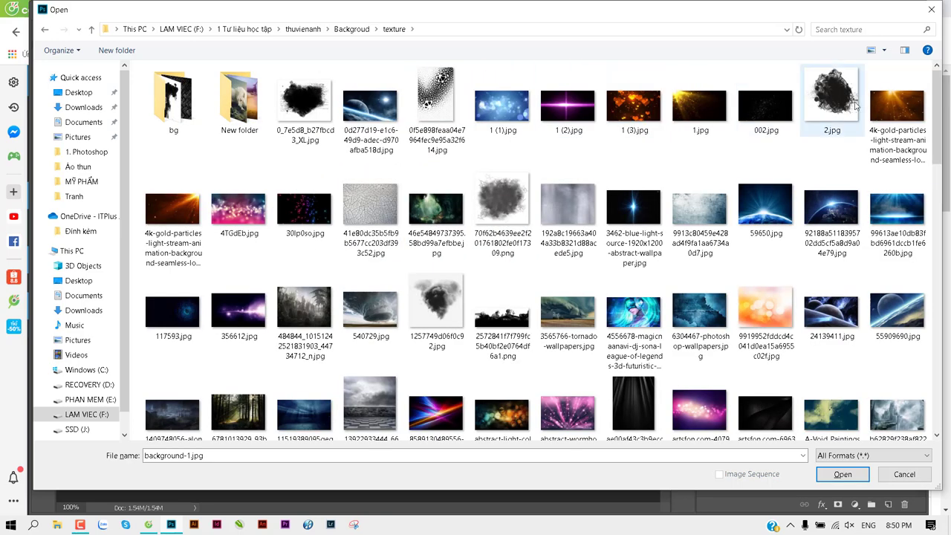
pyautogui.scroll(-2, 746, 259)
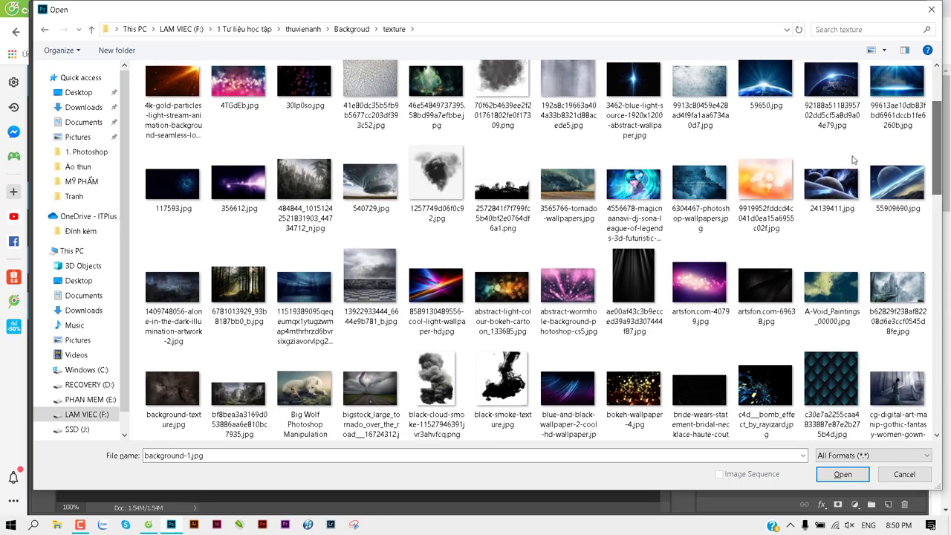
pyautogui.doubleClick(724, 283)
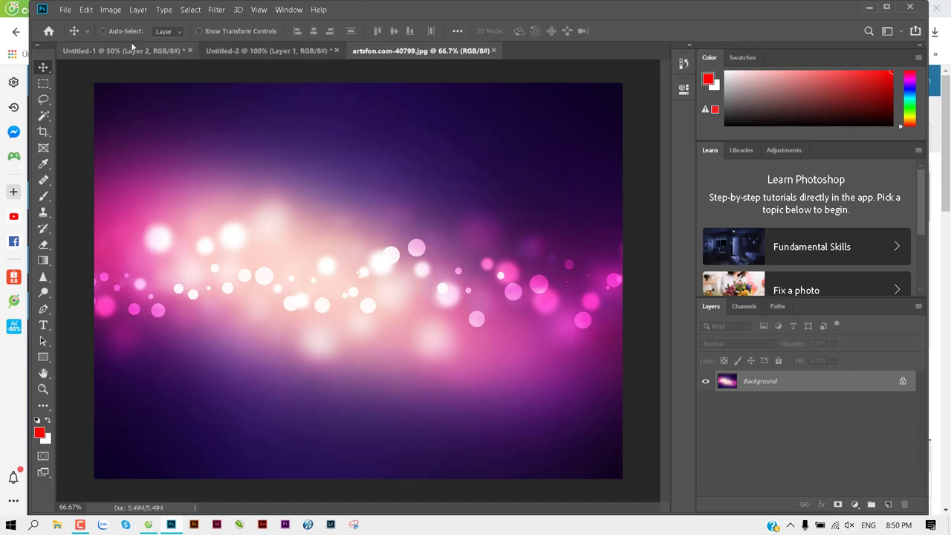
# Step: Cycle through the Untitled-1, Untitled-2 and bokeh image document tabs
pyautogui.click(100, 49)
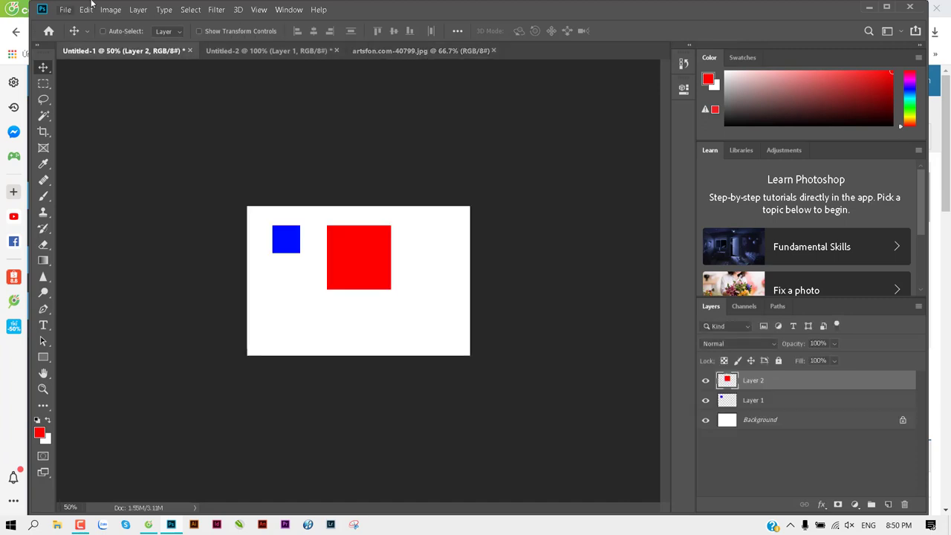
pyautogui.scroll(1, 358, 271)
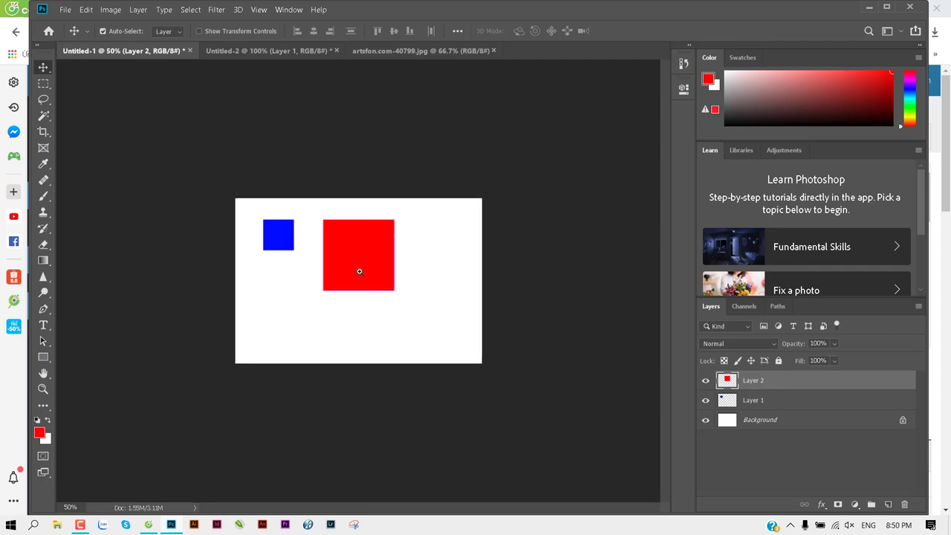
pyautogui.scroll(1, 359, 271)
pyautogui.click(261, 50)
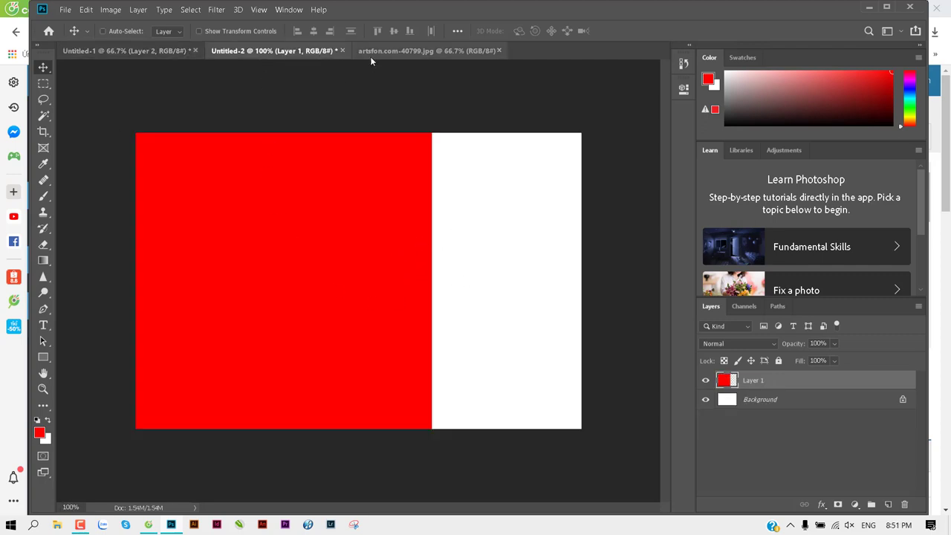
pyautogui.click(401, 54)
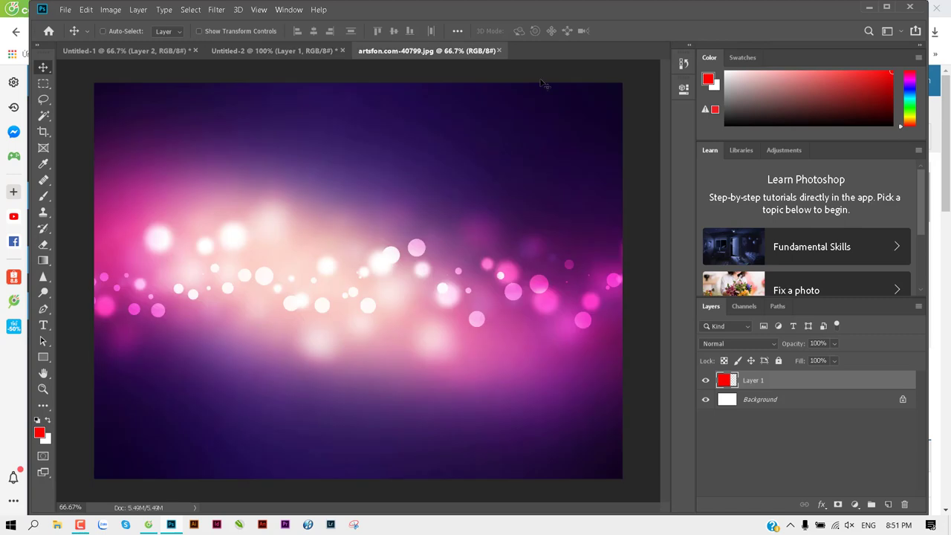
pyautogui.click(289, 50)
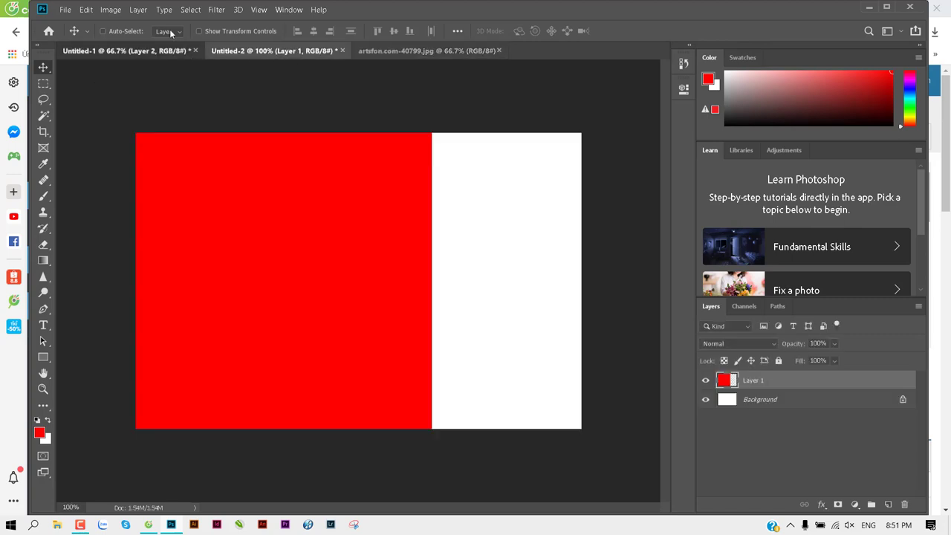
pyautogui.click(170, 51)
pyautogui.click(301, 51)
pyautogui.click(396, 50)
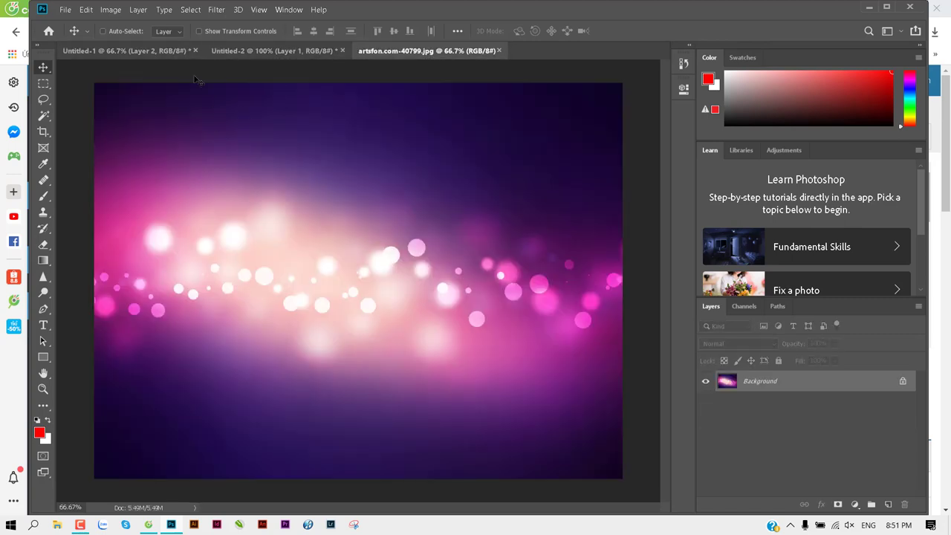
pyautogui.click(145, 51)
pyautogui.click(251, 51)
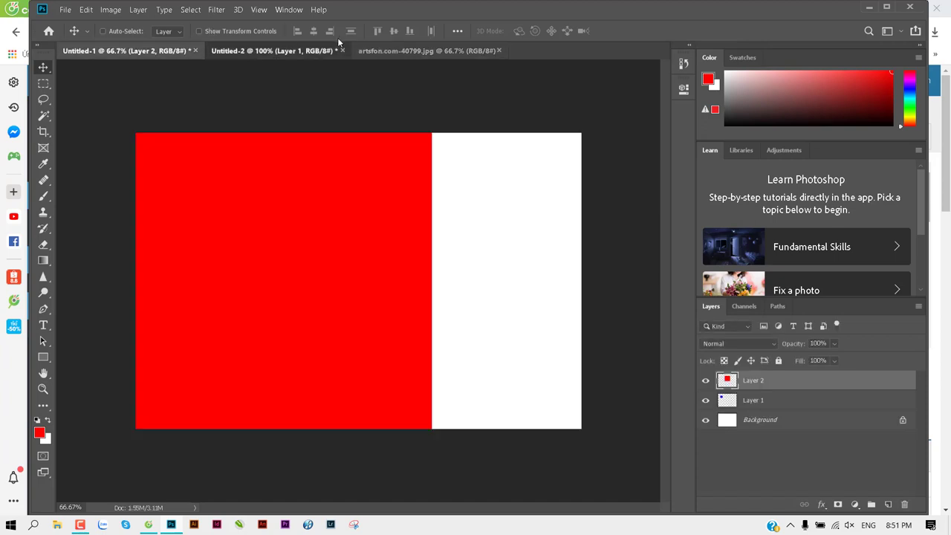
pyautogui.click(377, 51)
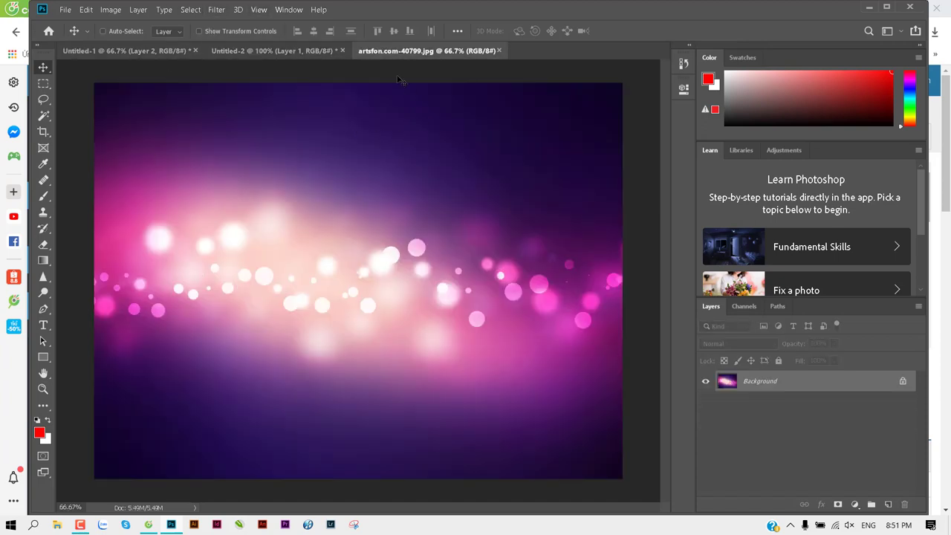
# Step: Open and dismiss the window arrangement options, ending on the bokeh image document
pyautogui.click(285, 11)
pyautogui.moveTo(327, 22)
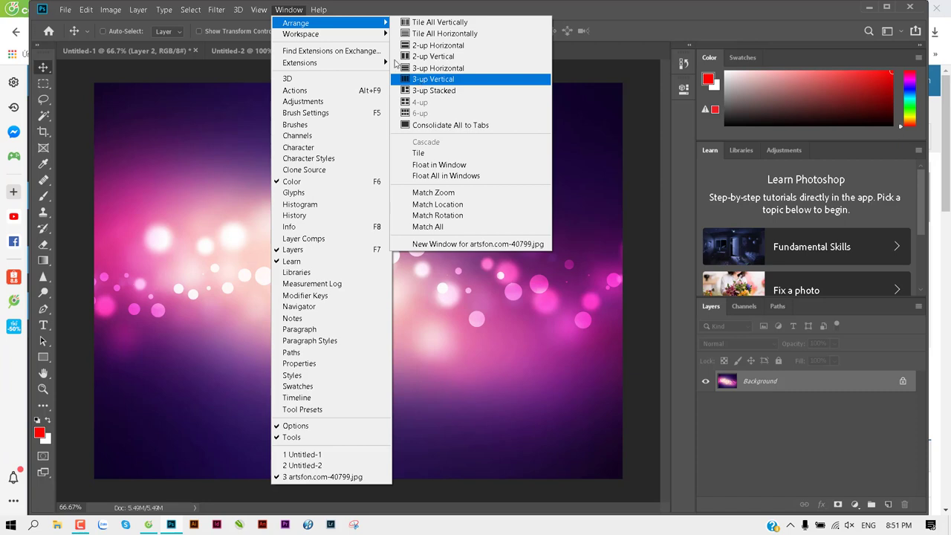
pyautogui.click(245, 80)
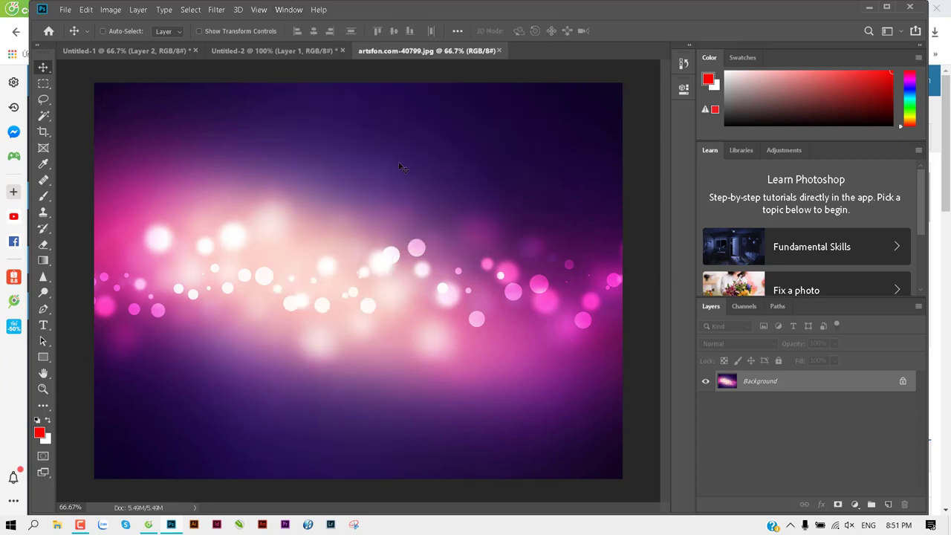
pyautogui.click(282, 51)
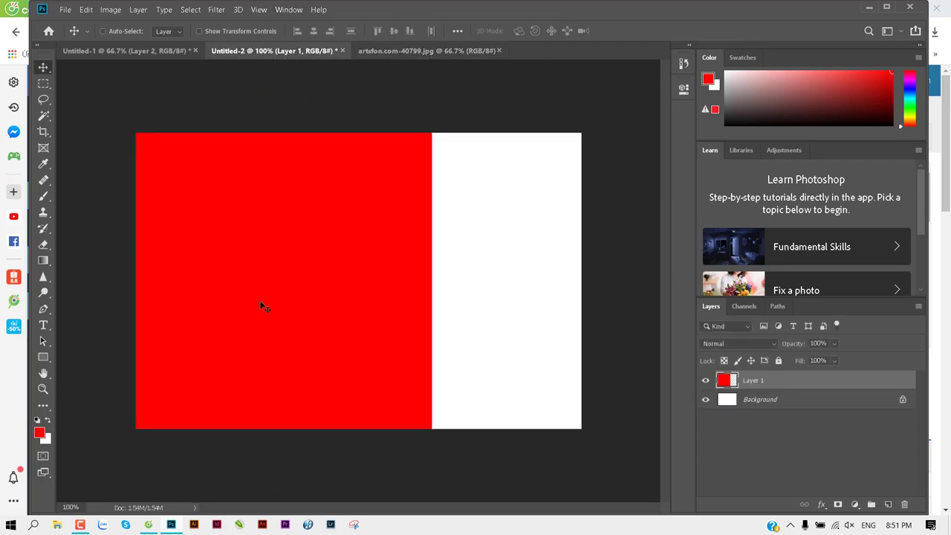
pyautogui.click(389, 52)
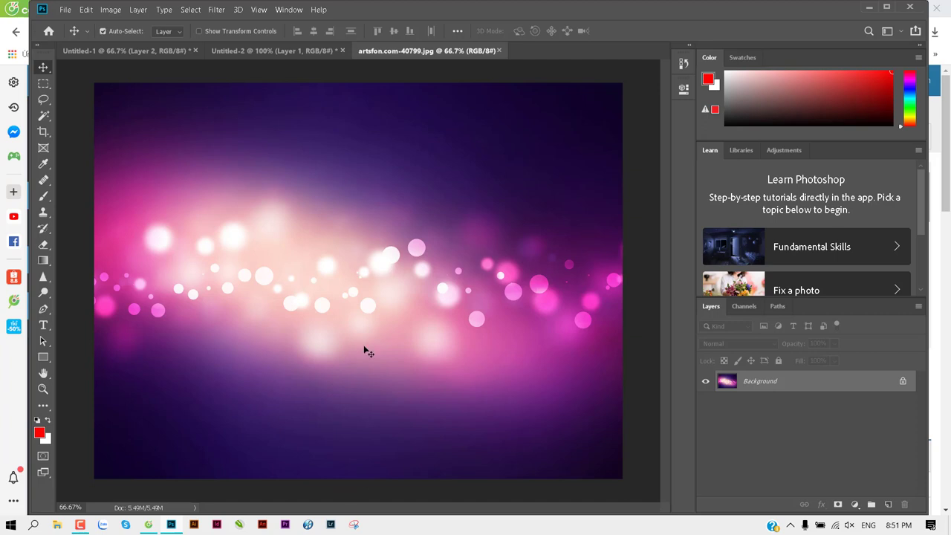
# Step: Paste the whole bokeh image into Untitled-2 as a new Layer 2
pyautogui.hotkey('ctrl', 'a')
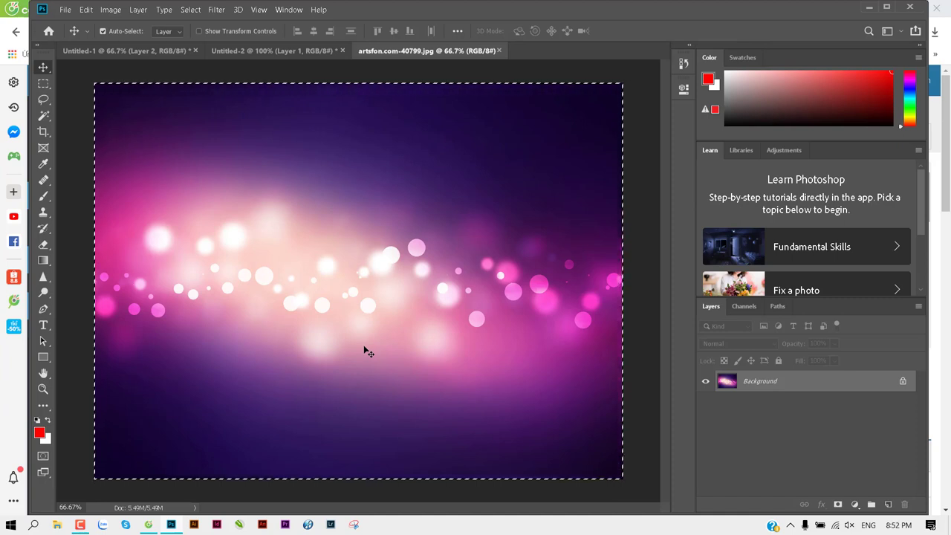
pyautogui.click(291, 52)
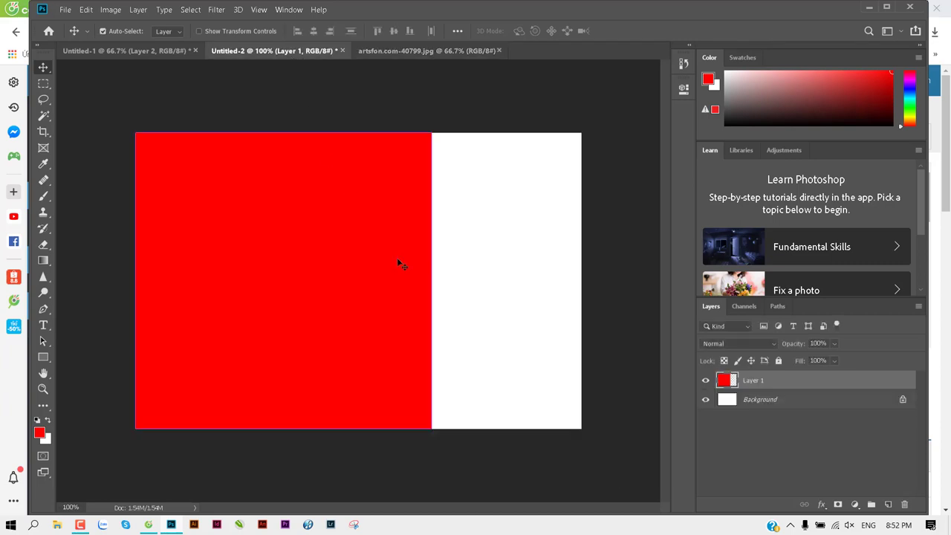
pyautogui.hotkey('ctrl', 'v')
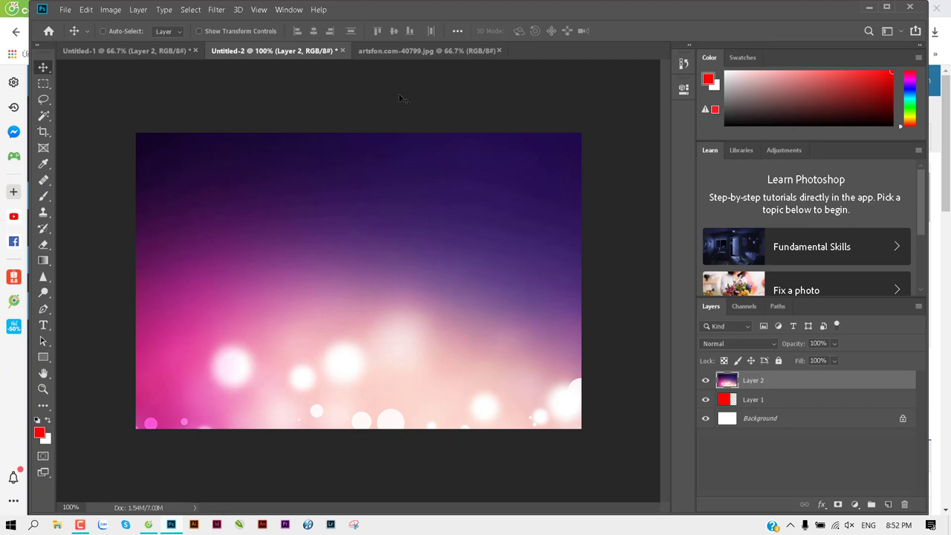
pyautogui.click(456, 52)
pyautogui.click(277, 52)
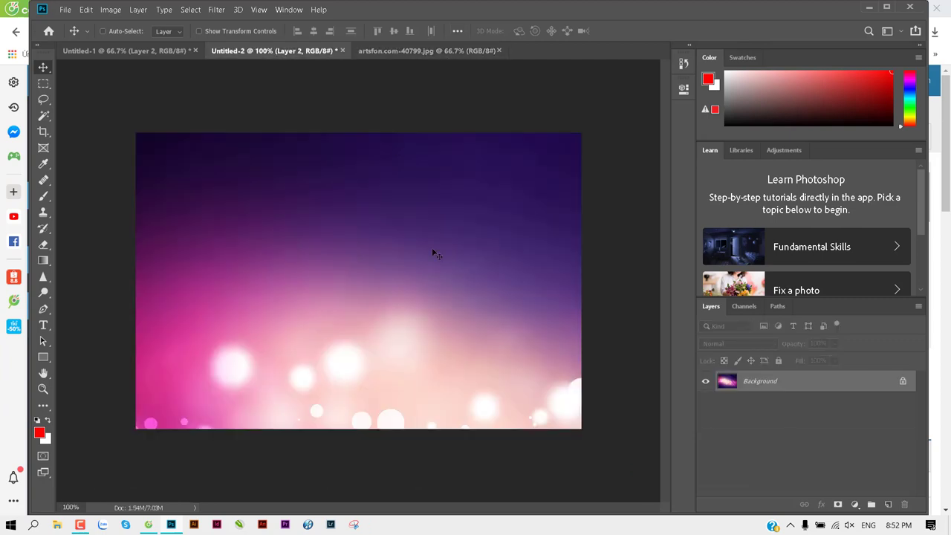
pyautogui.keyDown('alt'); pyautogui.click(345, 269); pyautogui.keyUp('alt')
pyautogui.keyDown('alt'); pyautogui.click(344, 268); pyautogui.keyUp('alt')
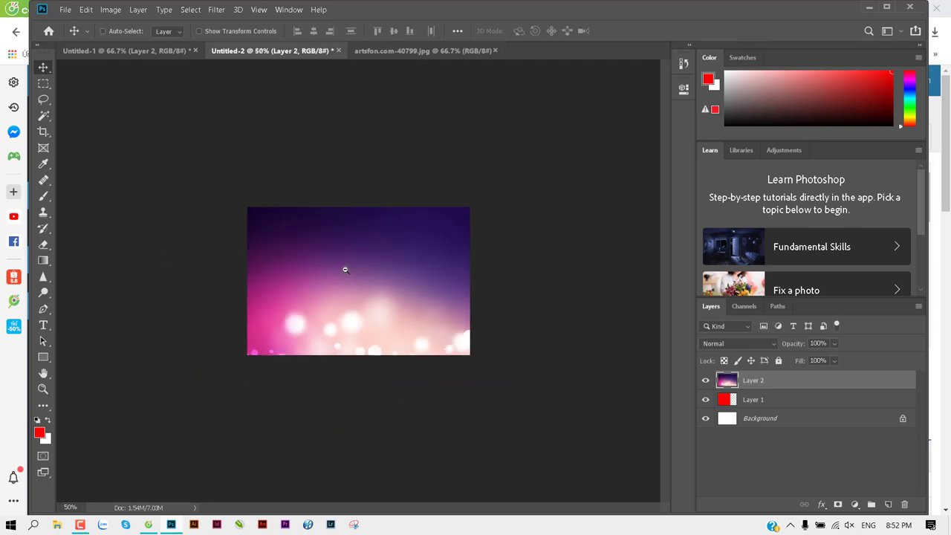
# Step: Scale the pasted bokeh layer to about 57% so it fills the canvas
pyautogui.hotkey('ctrl', 't')
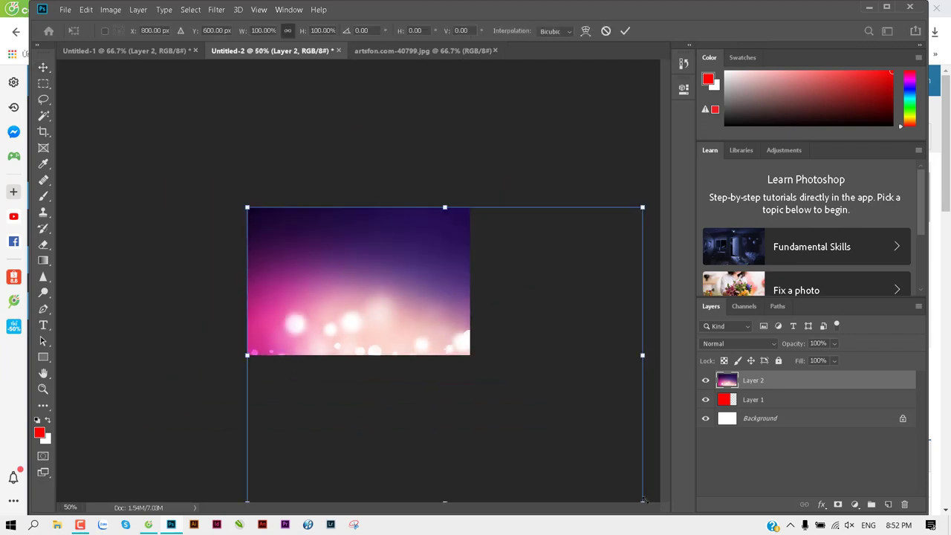
pyautogui.moveTo(643, 502); pyautogui.dragTo(479, 362)
pyautogui.moveTo(421, 324); pyautogui.dragTo(418, 317)
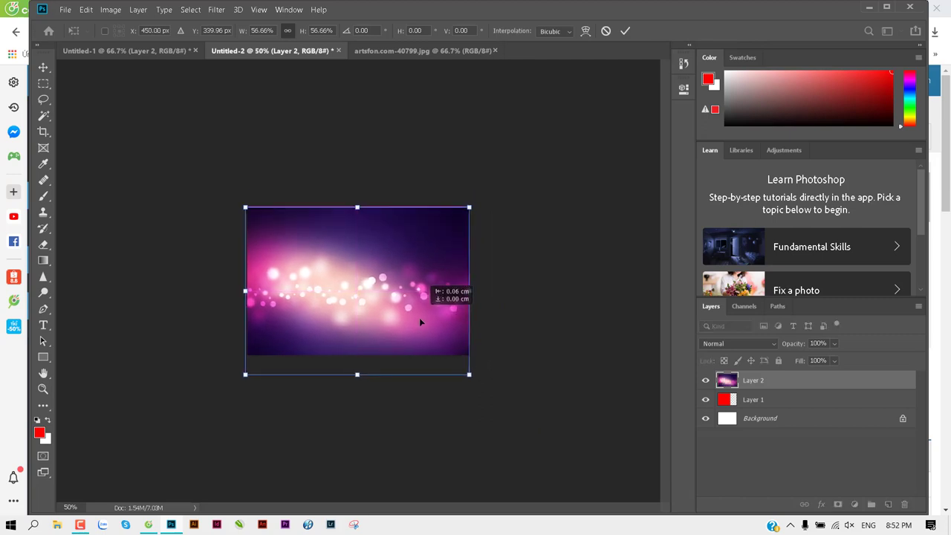
pyautogui.press('Return')
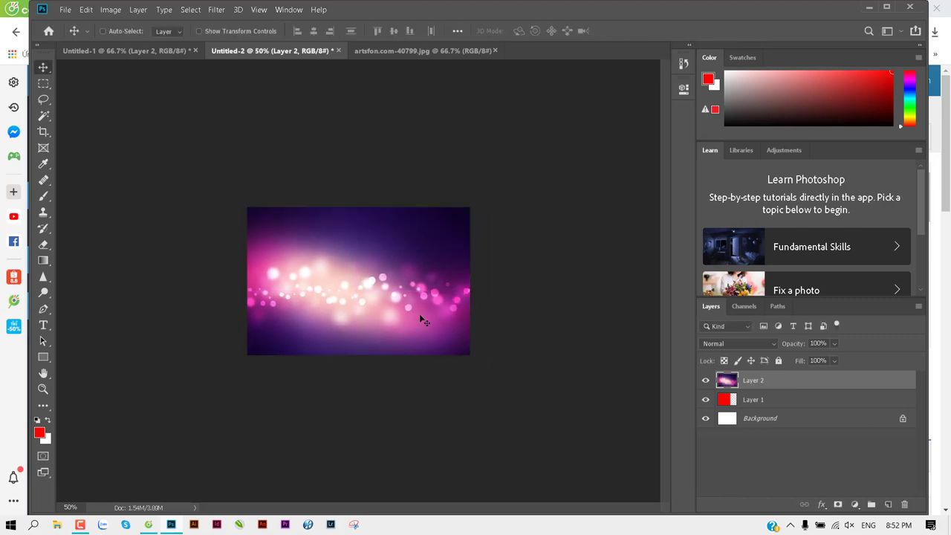
pyautogui.hotkey('ctrl', '+')
pyautogui.hotkey('ctrl', '+')
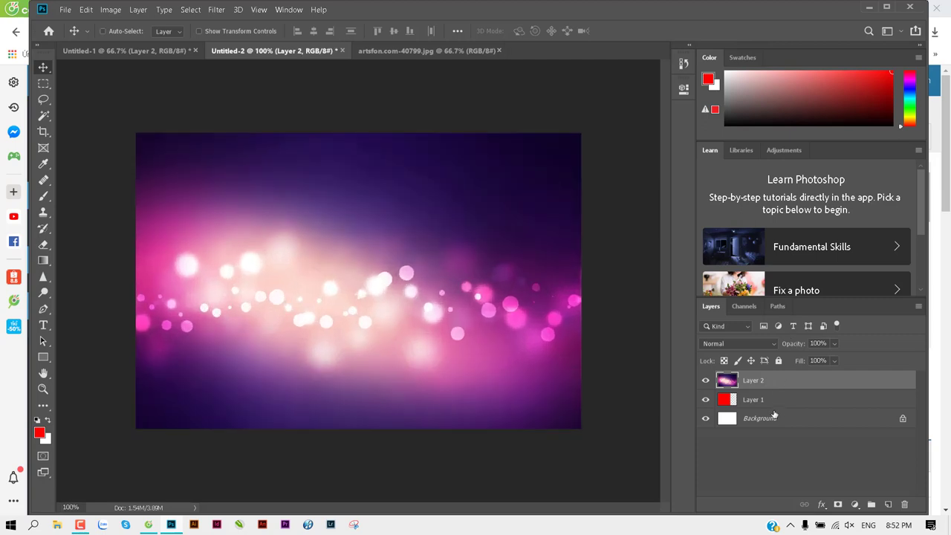
# Step: Delete the red Layer 1 and select the left part of the canvas
pyautogui.moveTo(774, 399); pyautogui.dragTo(774, 377)
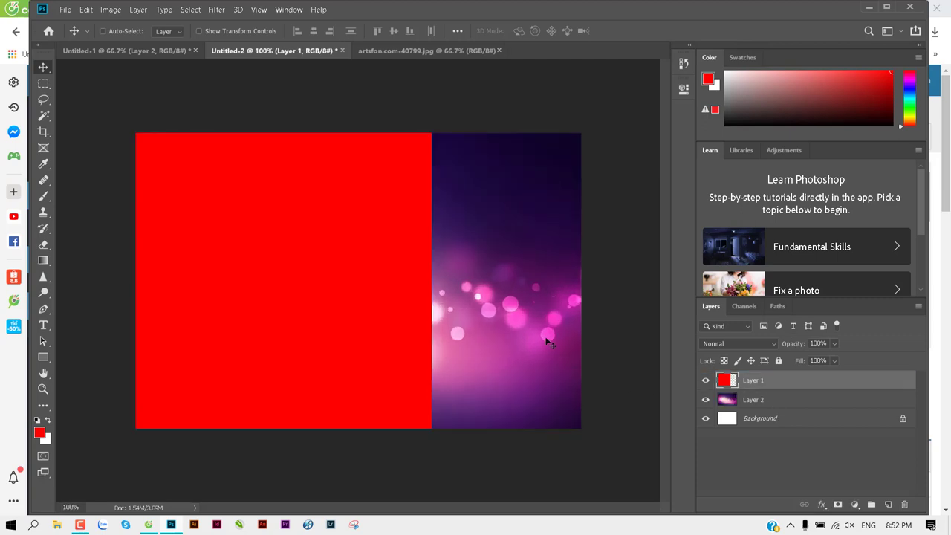
pyautogui.press('Delete')
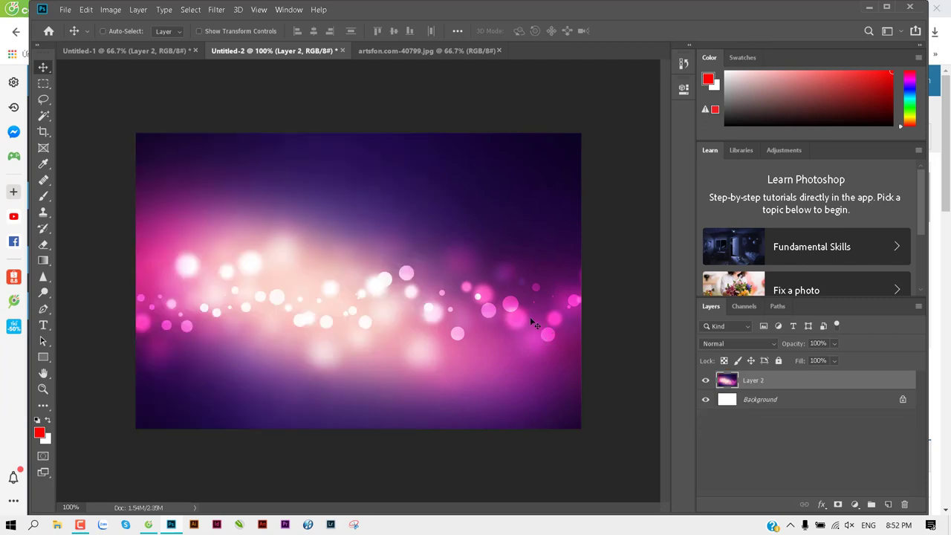
pyautogui.press('m')
pyautogui.moveTo(133, 127); pyautogui.dragTo(451, 455)
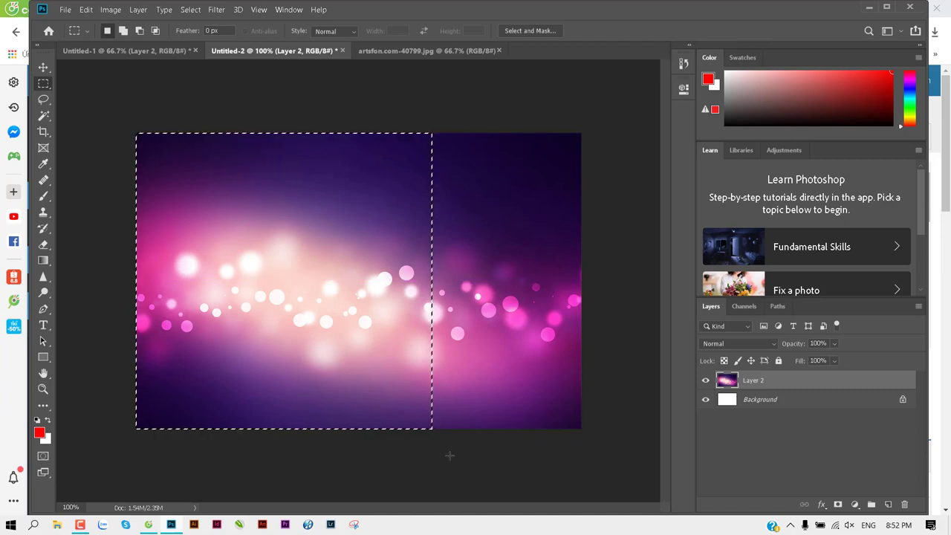
# Step: Fill the selection with white on a new Layer 3 and deselect
pyautogui.hotkey('ctrl', 'shift', 'alt', 'n')
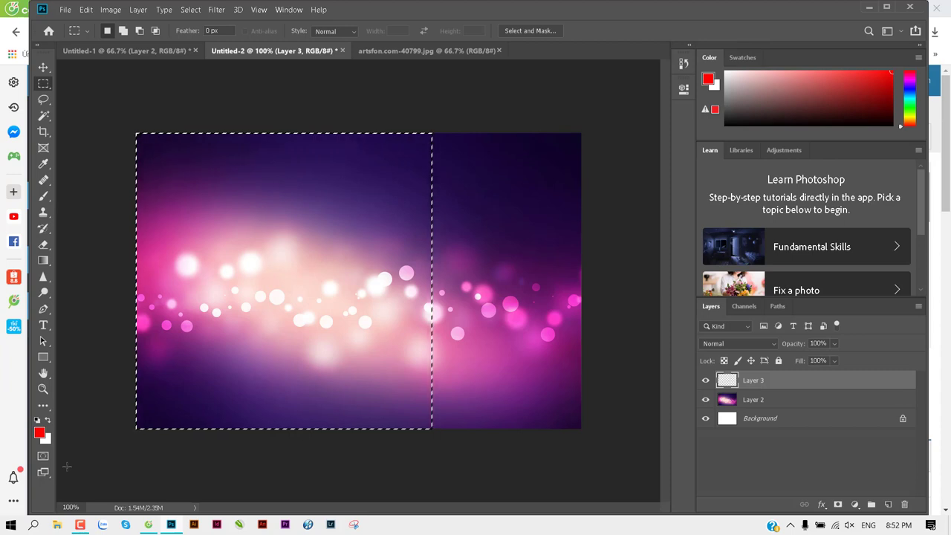
pyautogui.hotkey('ctrl', 'BackSpace')
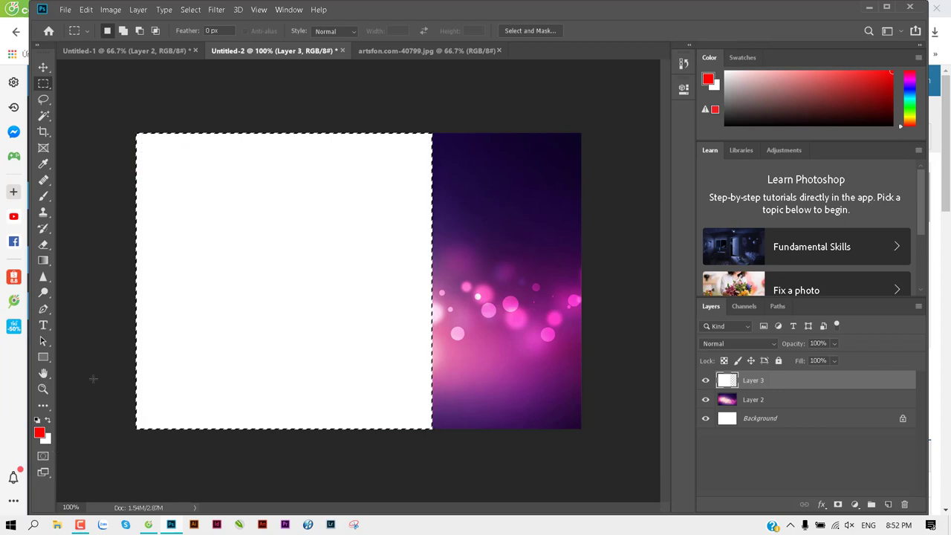
pyautogui.click(112, 357)
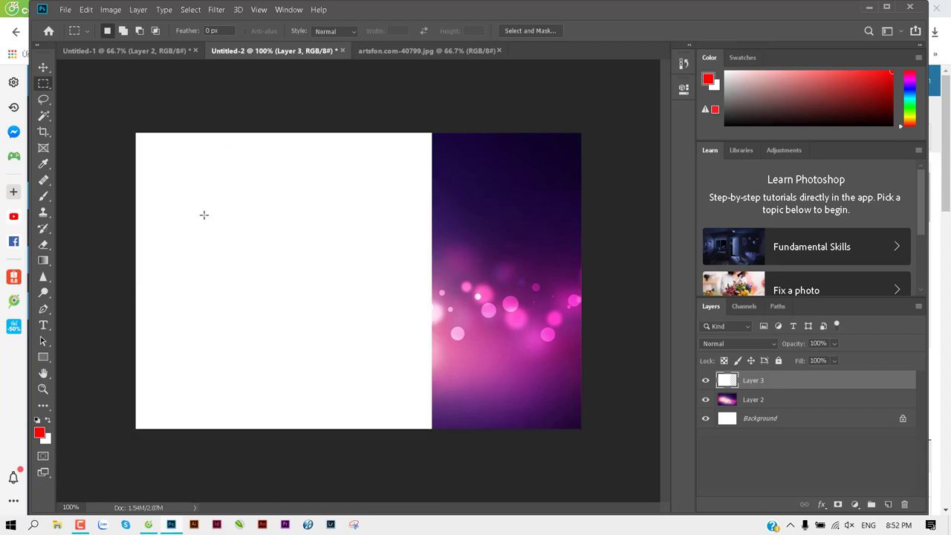
# Step: Rotate the white block 45° and shift it left to form an arrow point
pyautogui.hotkey('ctrl', 't')
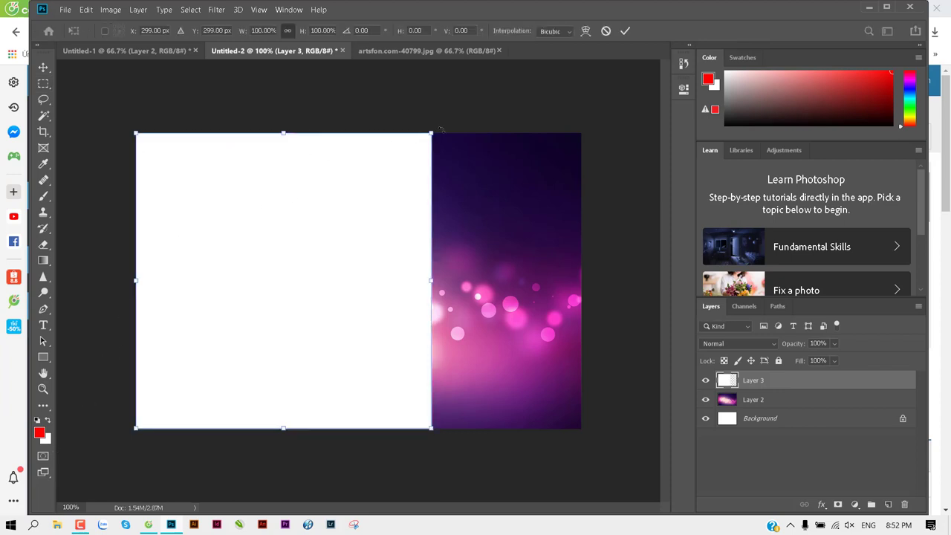
pyautogui.moveTo(477, 136)
pyautogui.mouseDown()
pyautogui.moveTo(483, 335)
pyautogui.moveTo(489, 289)
pyautogui.mouseUp()
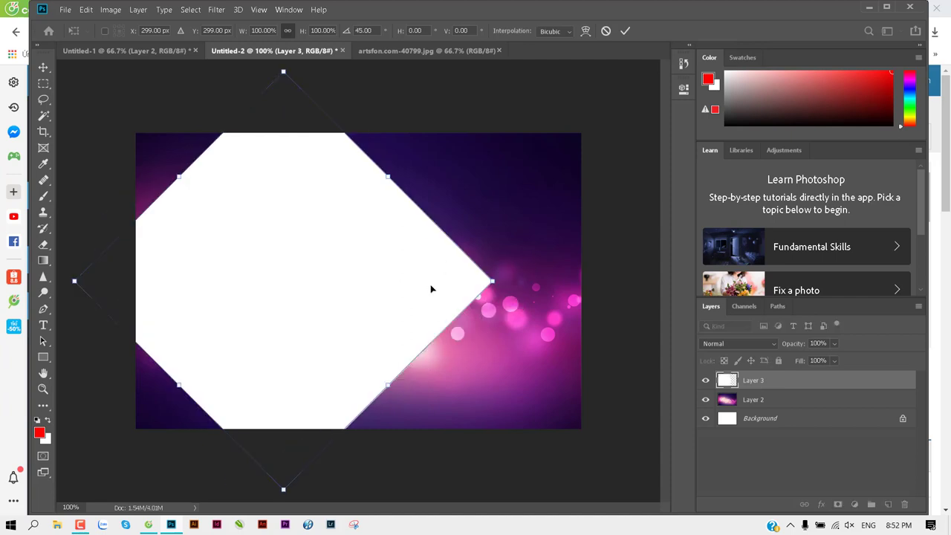
pyautogui.moveTo(430, 287); pyautogui.dragTo(316, 281)
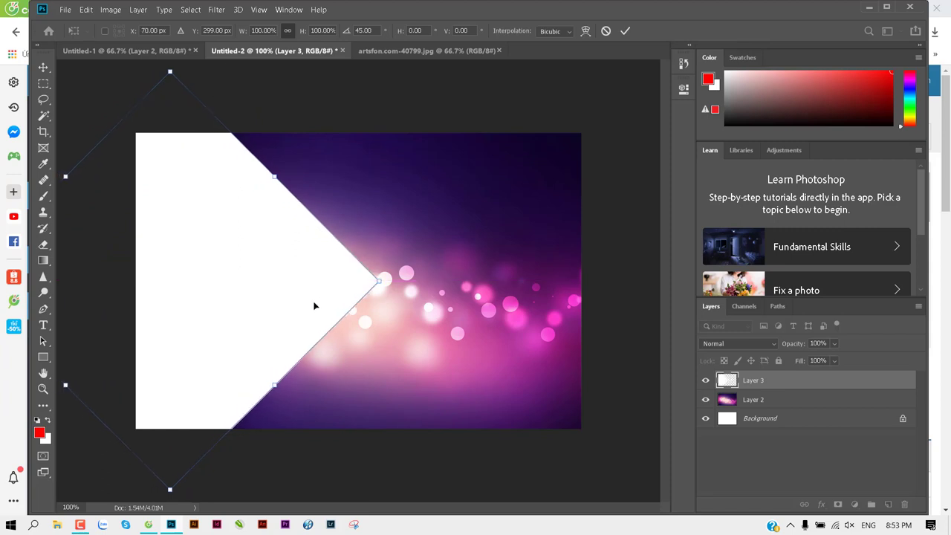
pyautogui.press('Return')
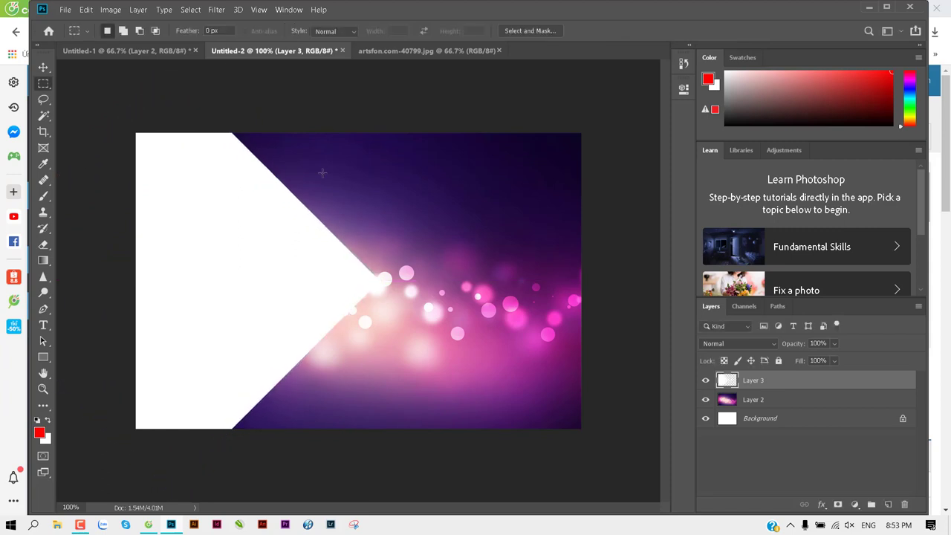
# Step: Nudge the white arrow shape slightly to adjust its position
pyautogui.moveTo(208, 207); pyautogui.dragTo(209, 200)
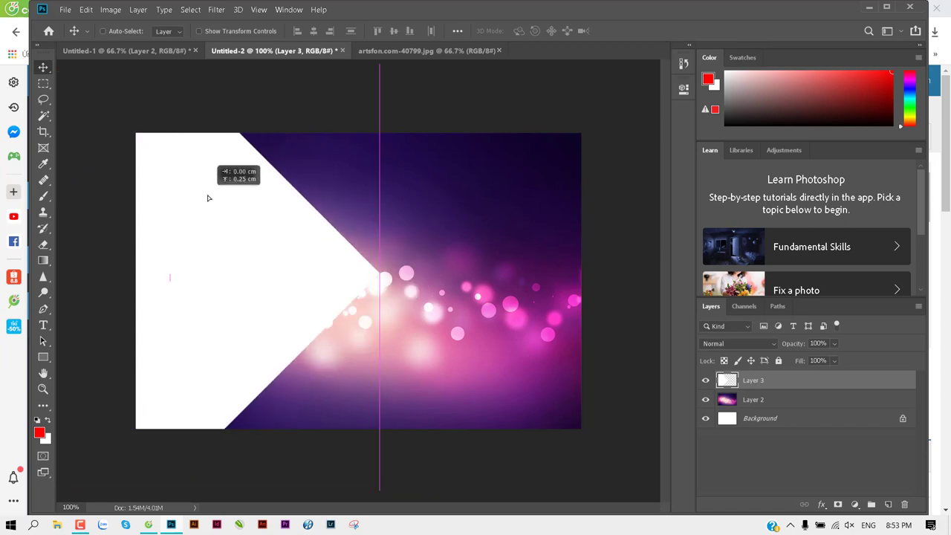
pyautogui.moveTo(209, 200); pyautogui.dragTo(209, 206)
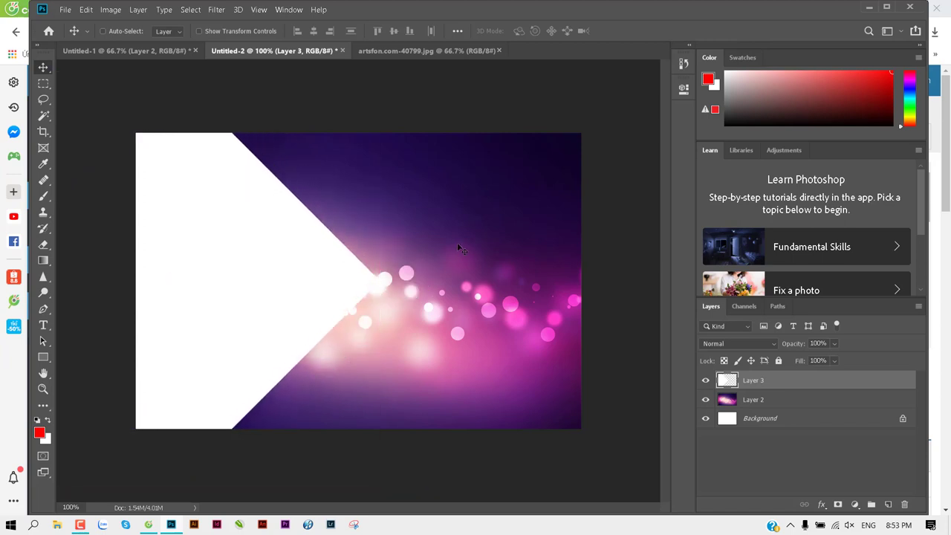
pyautogui.moveTo(323, 250); pyautogui.dragTo(330, 249)
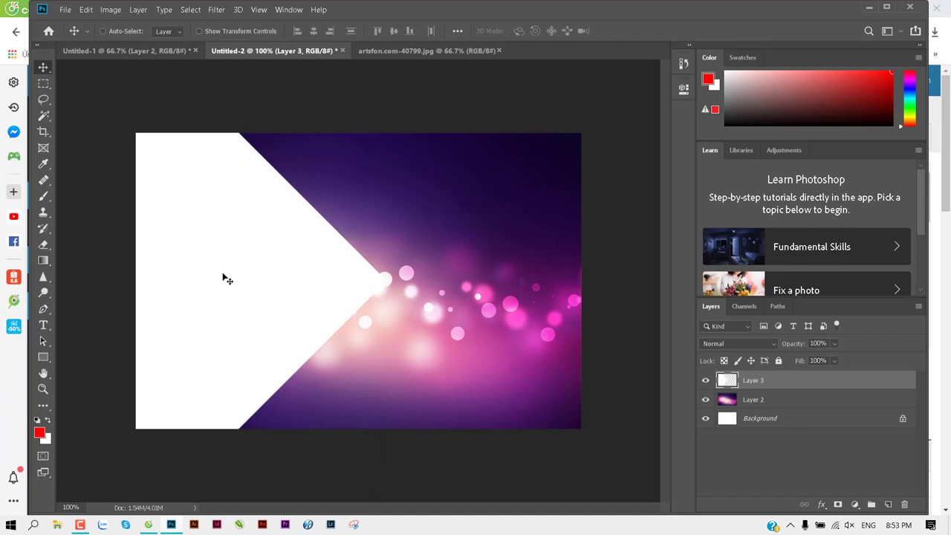
pyautogui.hotkey('ctrl', '-')
pyautogui.hotkey('ctrl', '-')
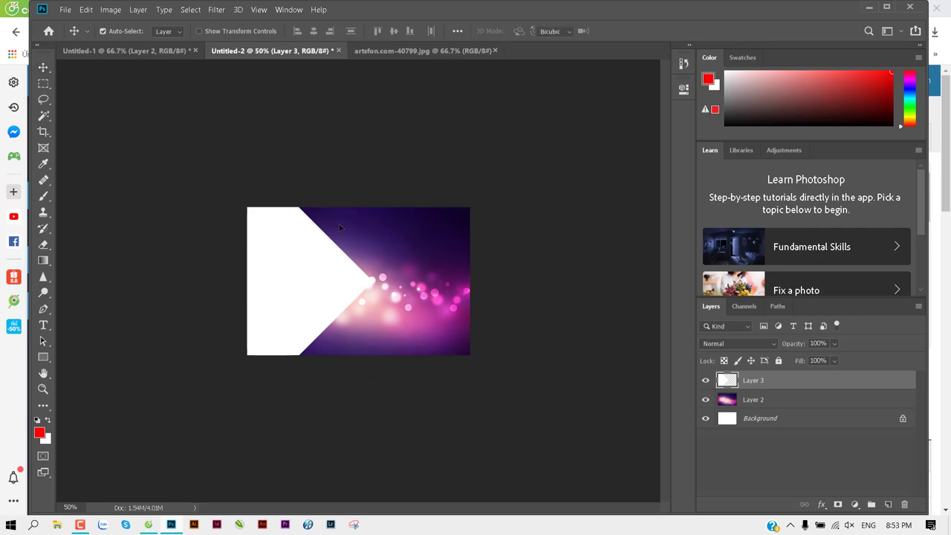
# Step: Enlarge the white arrow to about 114%, reposition it, and nudge it right
pyautogui.hotkey('ctrl', 't')
pyautogui.moveTo(374, 176); pyautogui.dragTo(401, 147)
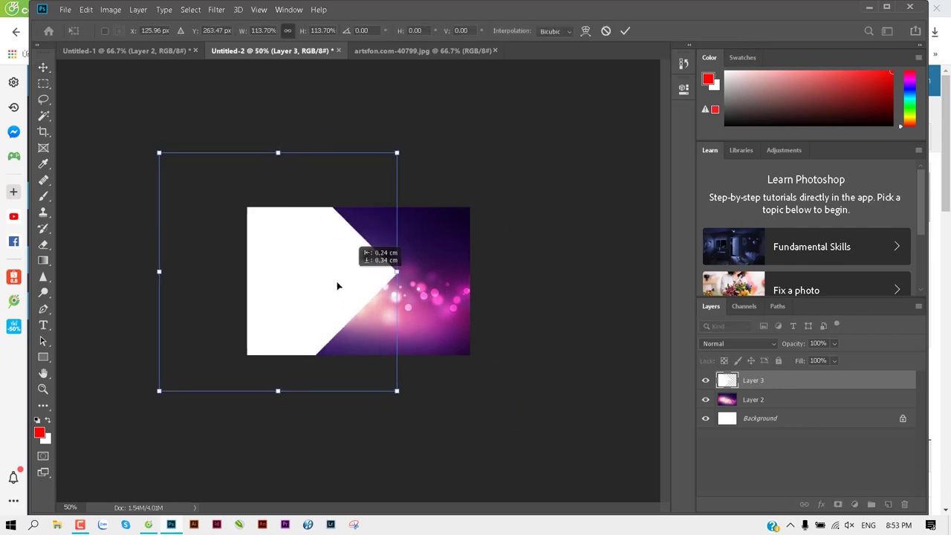
pyautogui.moveTo(339, 282); pyautogui.dragTo(304, 296)
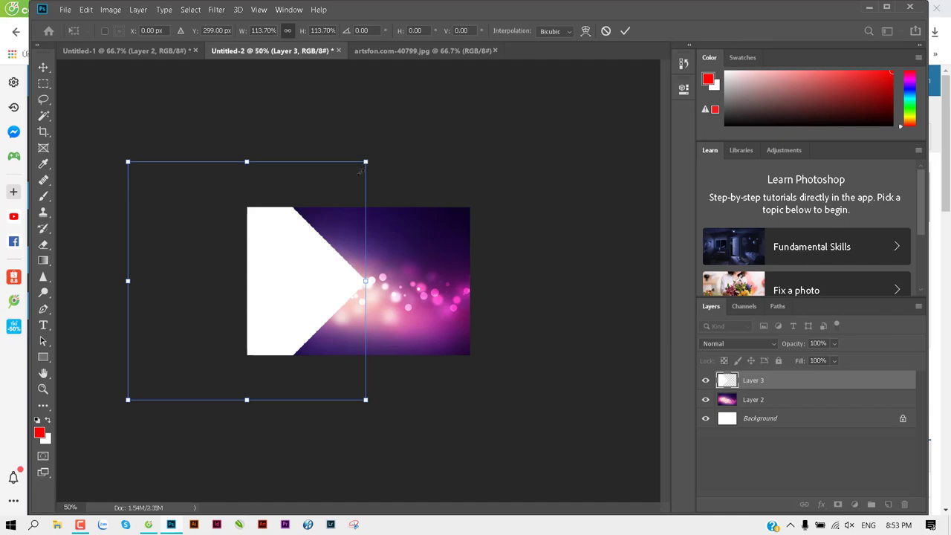
pyautogui.moveTo(304, 251); pyautogui.dragTo(304, 251)
pyautogui.press('Return')
pyautogui.hotkey('ctrl', '+')
pyautogui.hotkey('ctrl', '+')
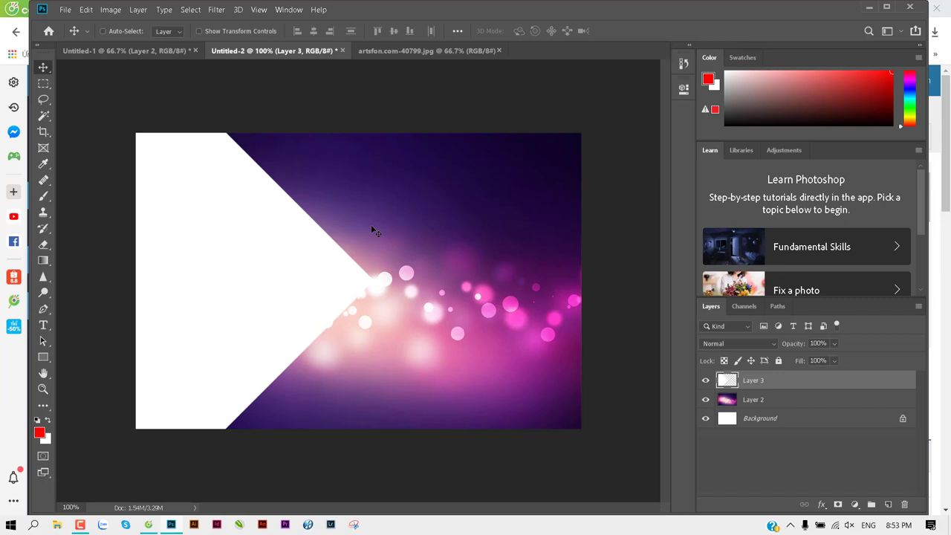
pyautogui.press('Right')
pyautogui.press('Right')
pyautogui.press('Right')
pyautogui.press('Right')
pyautogui.press('Right')
pyautogui.press('Right')
pyautogui.press('Right')
pyautogui.press('Right')
pyautogui.press('Right')
pyautogui.press('Right')
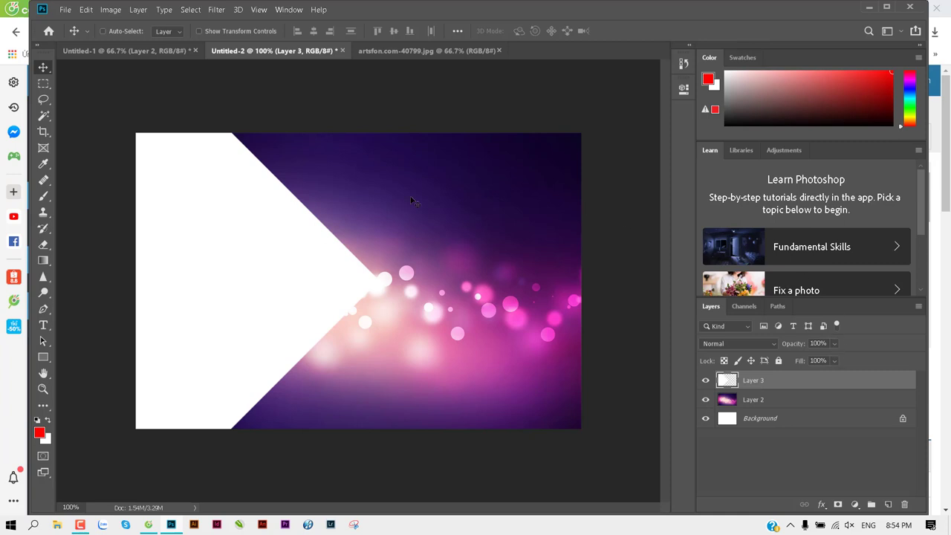
# Step: Set the white arrow layer to 30% opacity and duplicate it as Layer 3 copy
pyautogui.press('5')
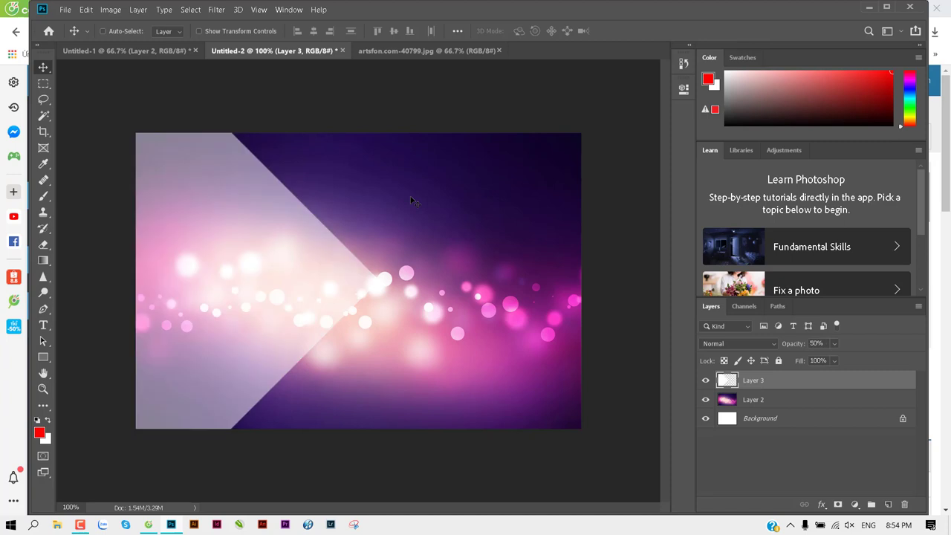
pyautogui.press('3')
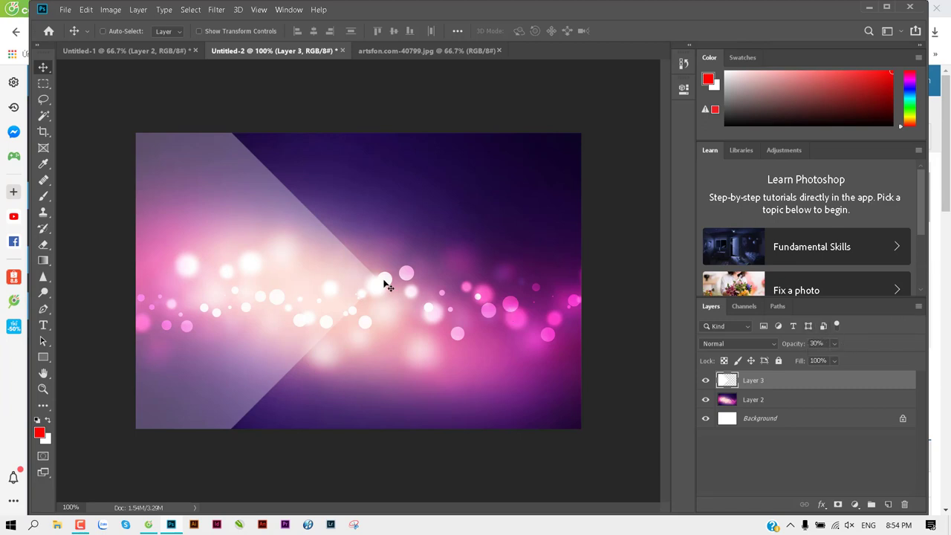
pyautogui.press('7')
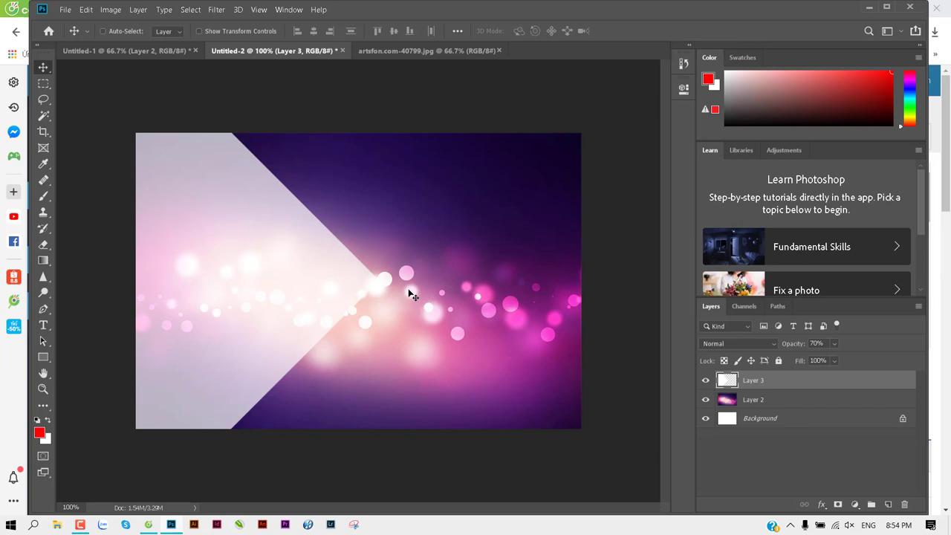
pyautogui.press('5')
pyautogui.press('5')
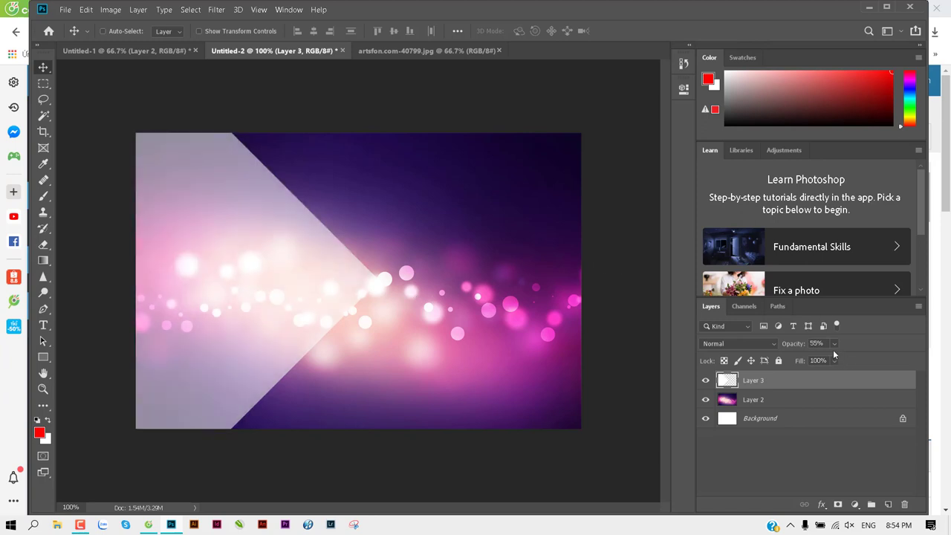
pyautogui.press('7')
pyautogui.press('5')
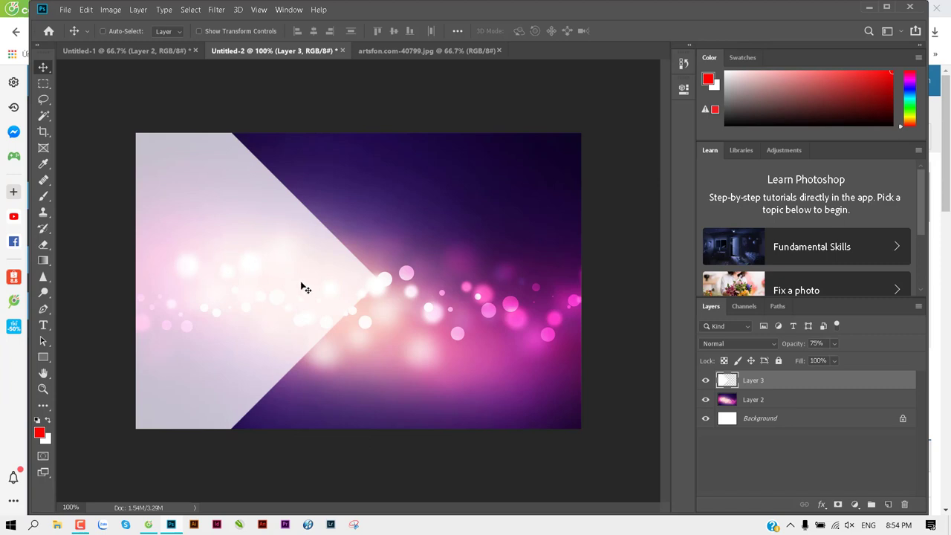
pyautogui.press('3')
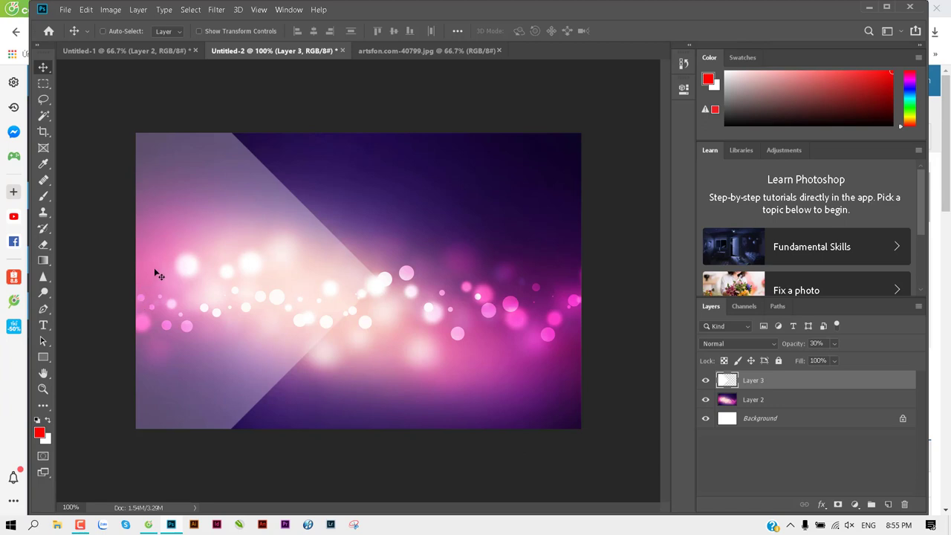
pyautogui.press('ctrl')
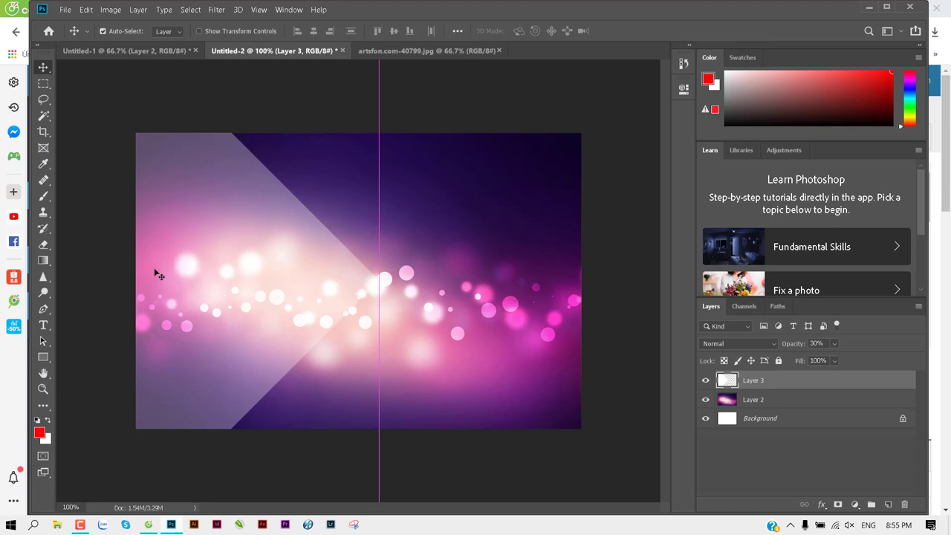
pyautogui.hotkey('ctrl', 'j')
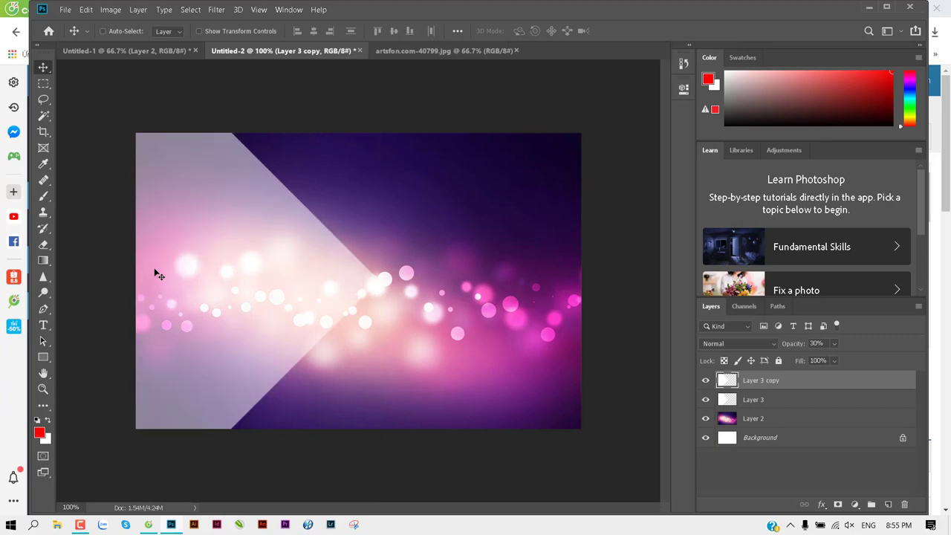
# Step: Shift the arrow copies left to form offset translucent stripes
pyautogui.press('Left')
pyautogui.press('Left')
pyautogui.press('Left')
pyautogui.press('Left')
pyautogui.press('Left')
pyautogui.press('Left')
pyautogui.press('Left')
pyautogui.press('Left')
pyautogui.press('Left')
pyautogui.press('Left')
pyautogui.press('Left')
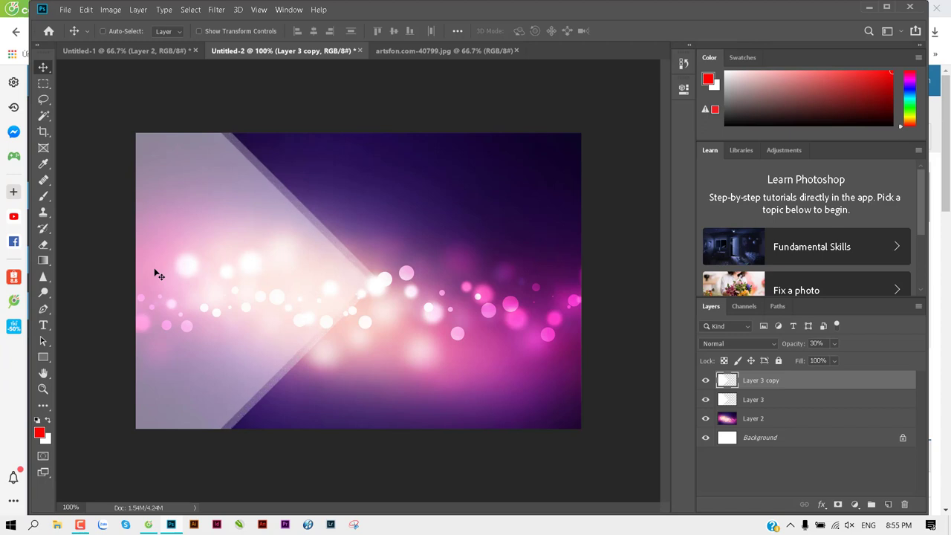
pyautogui.press('Left')
pyautogui.moveTo(331, 275); pyautogui.dragTo(323, 276)
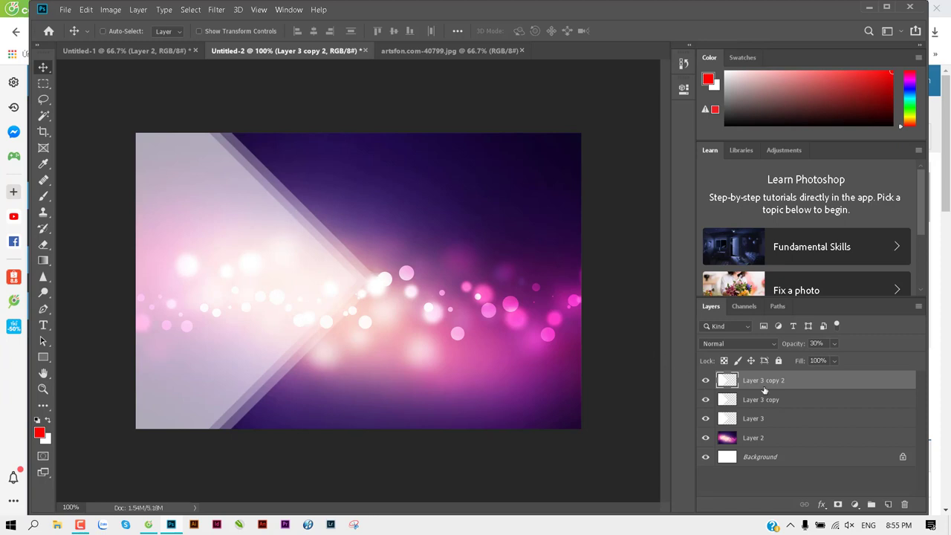
# Step: Set the top arrow copy to 100% opacity and drag out another duplicate
pyautogui.click(835, 342)
pyautogui.moveTo(845, 358); pyautogui.dragTo(879, 357)
pyautogui.click(269, 288)
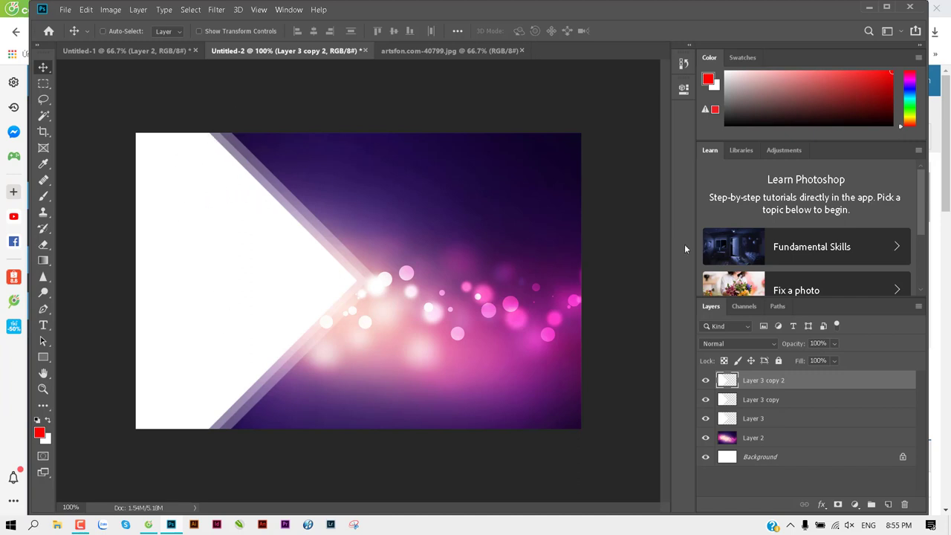
pyautogui.moveTo(320, 281); pyautogui.dragTo(324, 283)
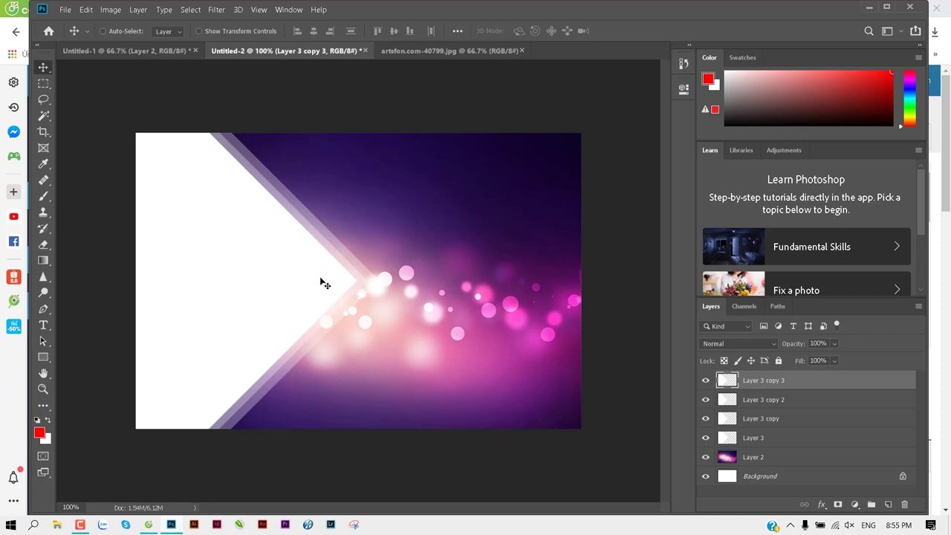
pyautogui.moveTo(324, 283); pyautogui.dragTo(324, 283)
# Step: Turn the top arrow copy black and nudge it slightly left
pyautogui.hotkey('ctrl', 'i')
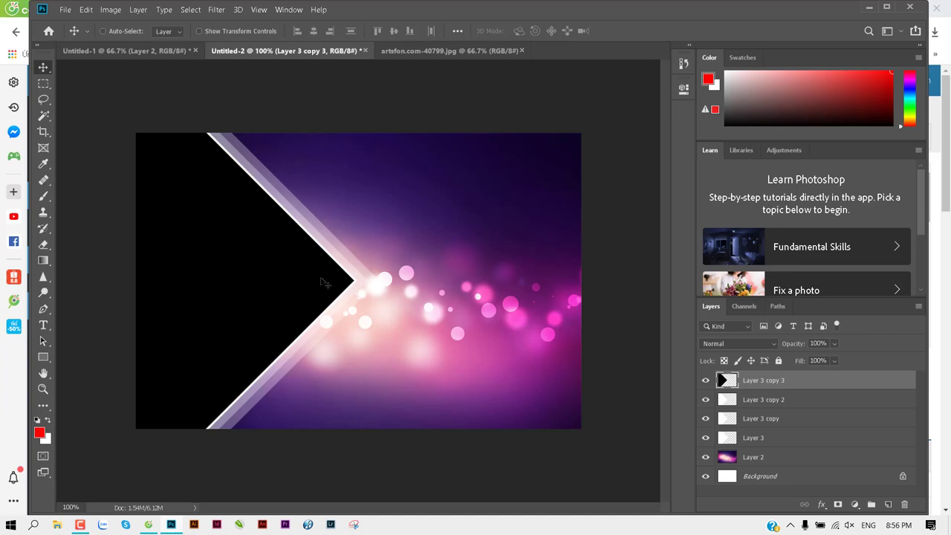
pyautogui.press('Left')
pyautogui.press('Left')
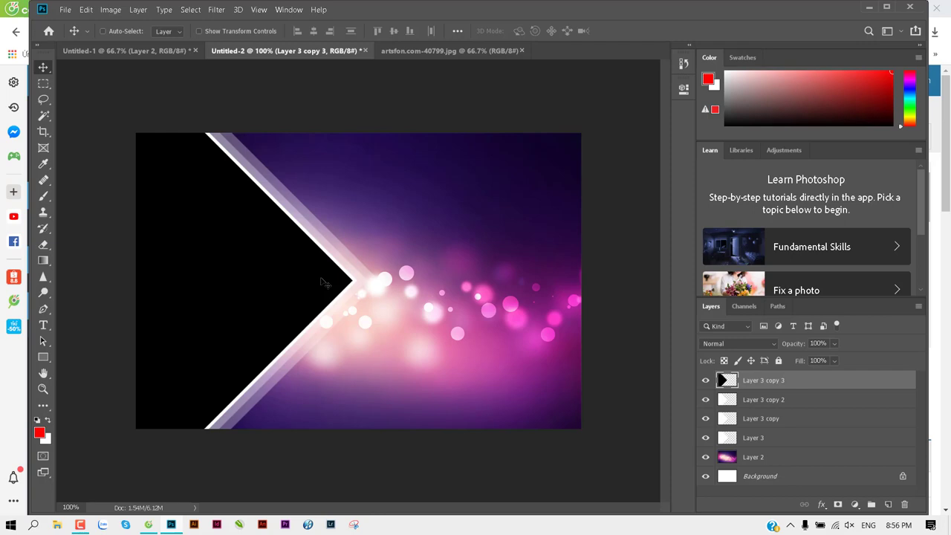
pyautogui.hotkey('ctrl', 'o')
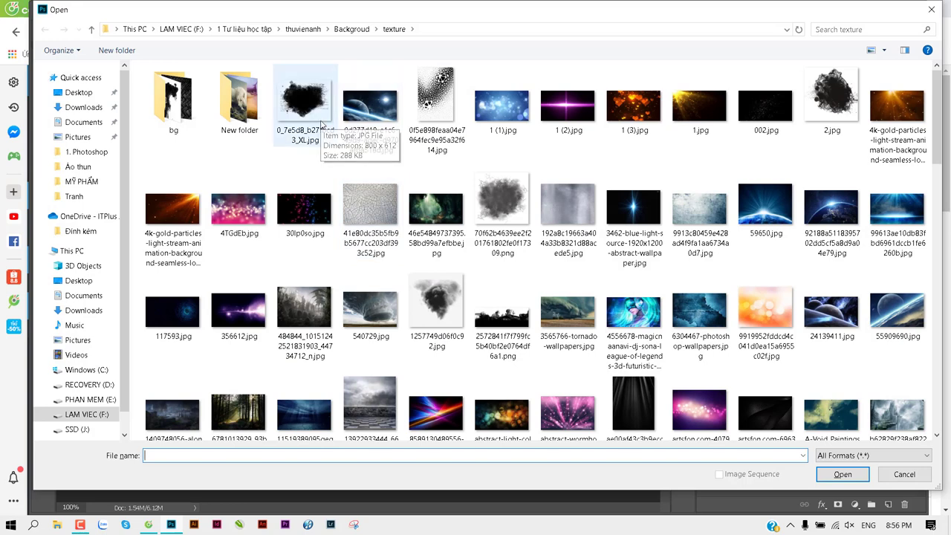
# Step: Open 9afdf5ef3268d8b9f4120c2ac571590d.jpg from thuvienanh > trangsuc > New folder
pyautogui.click(309, 34)
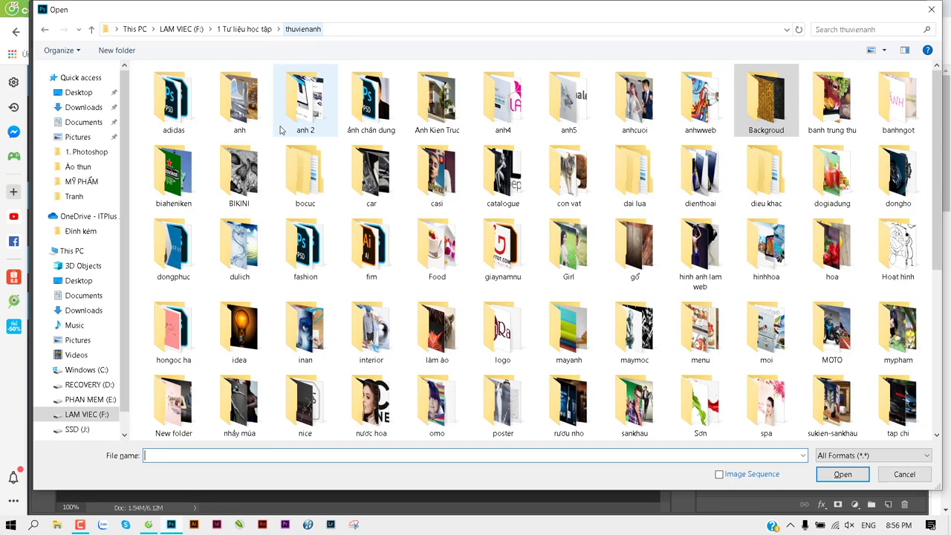
pyautogui.write('t')
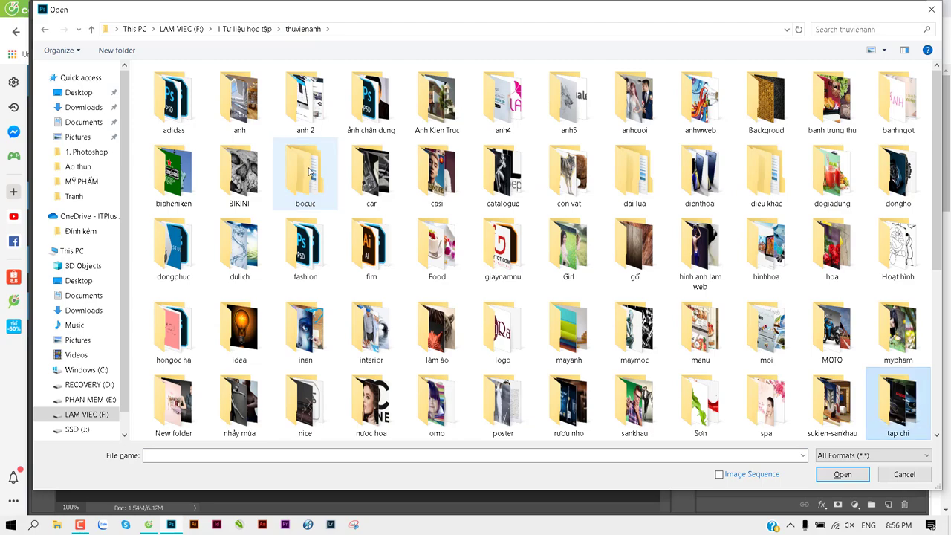
pyautogui.write('h')
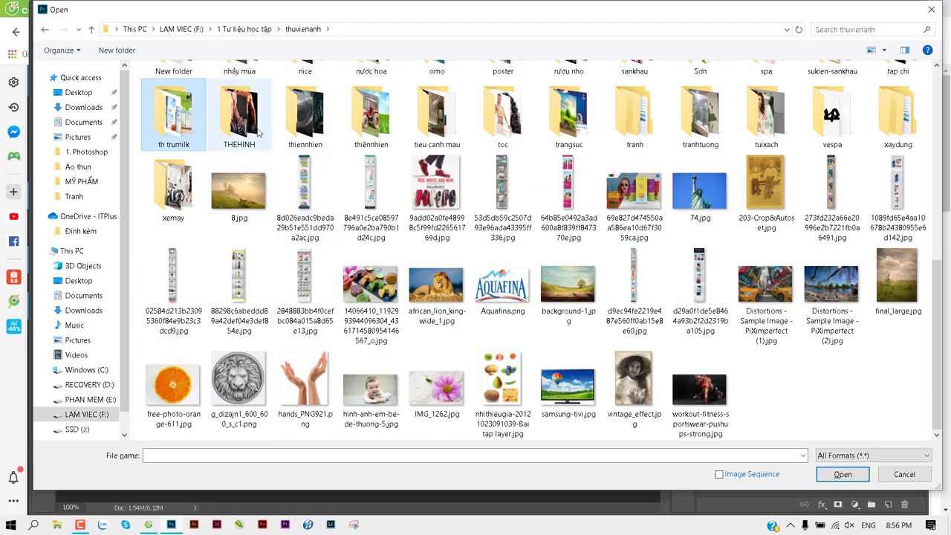
pyautogui.doubleClick(578, 127)
pyautogui.doubleClick(177, 110)
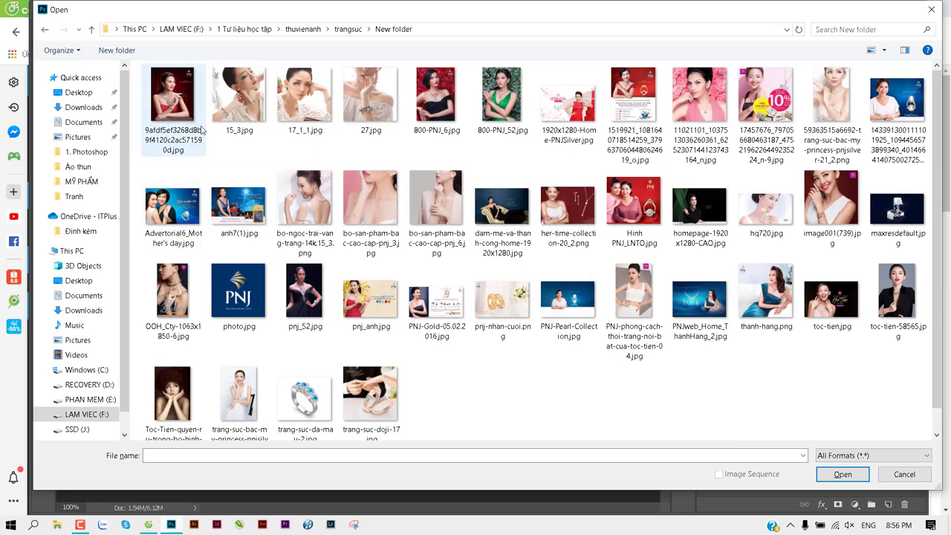
pyautogui.doubleClick(168, 101)
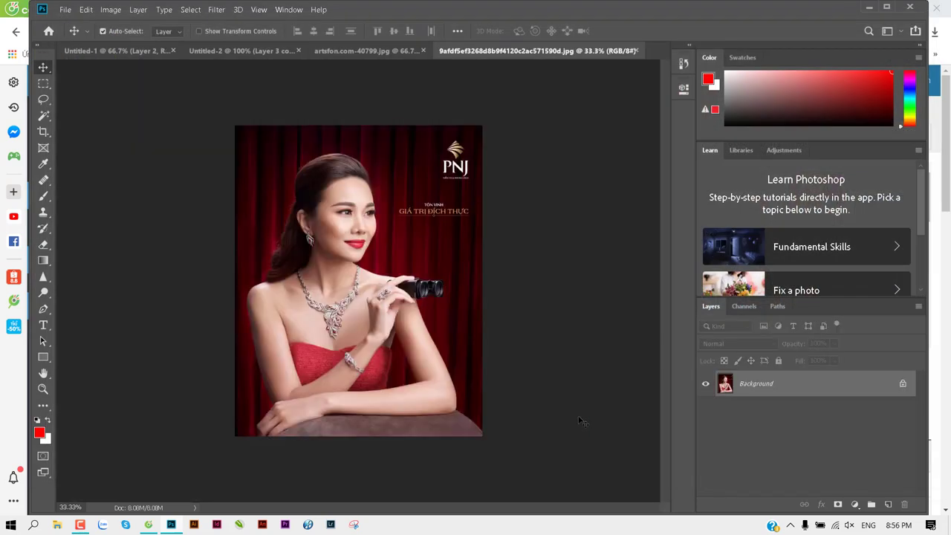
# Step: Copy the entire jewelry photo, close its document, and paste it into Untitled-2 as Layer 4
pyautogui.hotkey('ctrl', 'a')
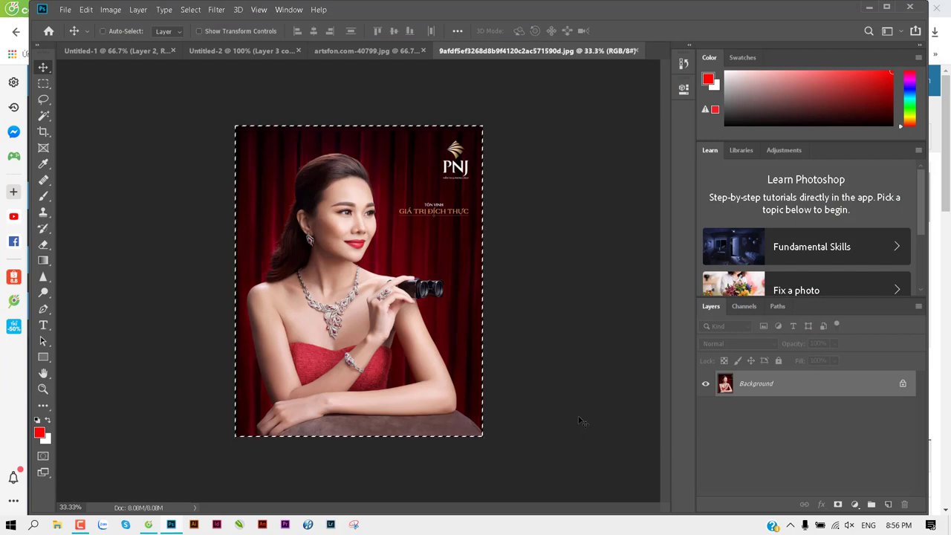
pyautogui.press('ctrl')
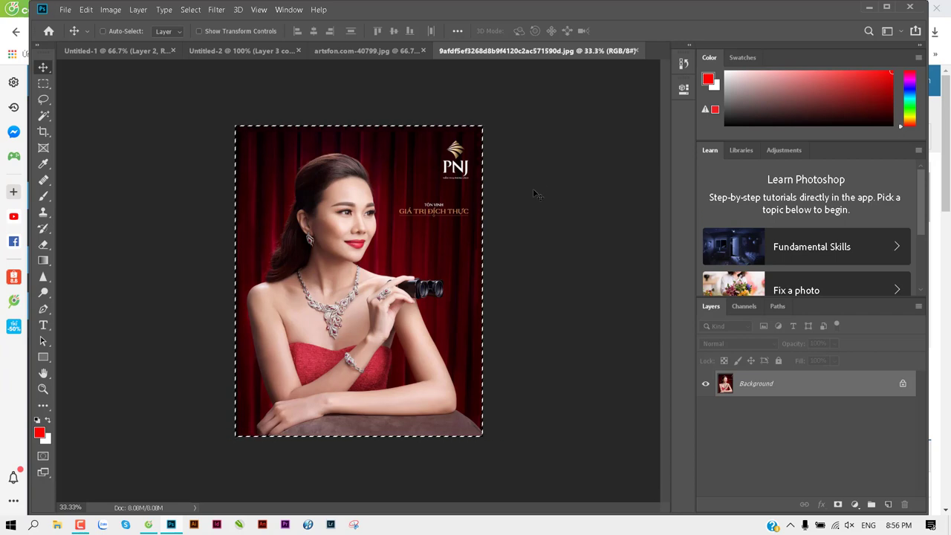
pyautogui.click(250, 52)
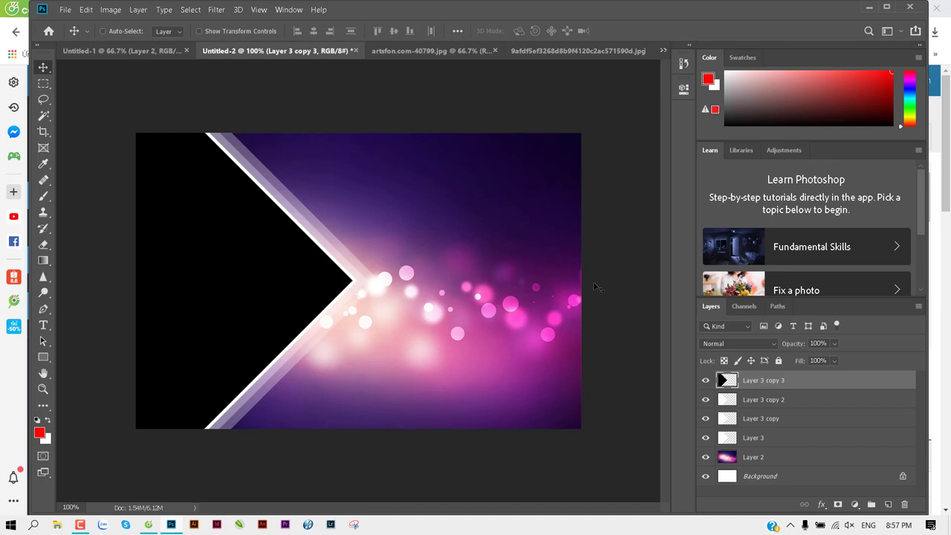
pyautogui.click(571, 52)
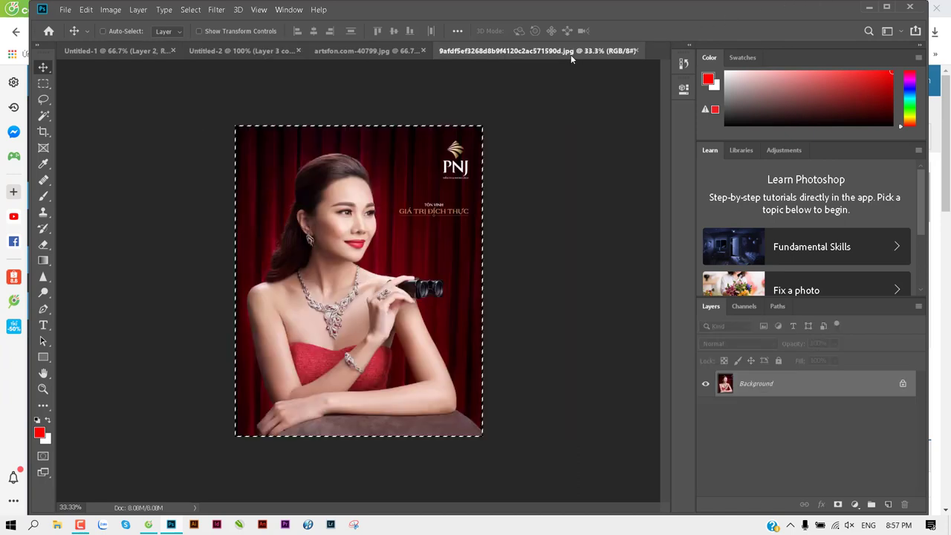
pyautogui.press('ctrl')
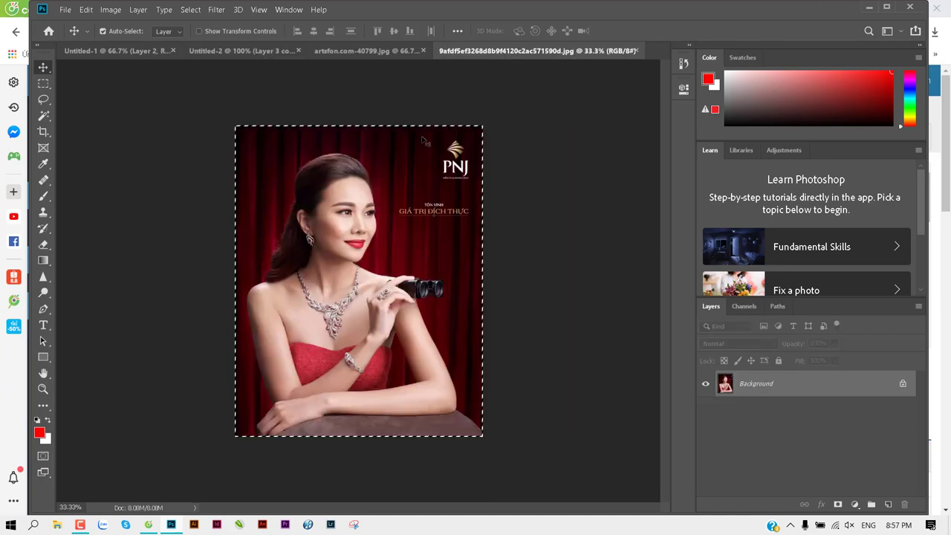
pyautogui.hotkey('ctrl', 'w')
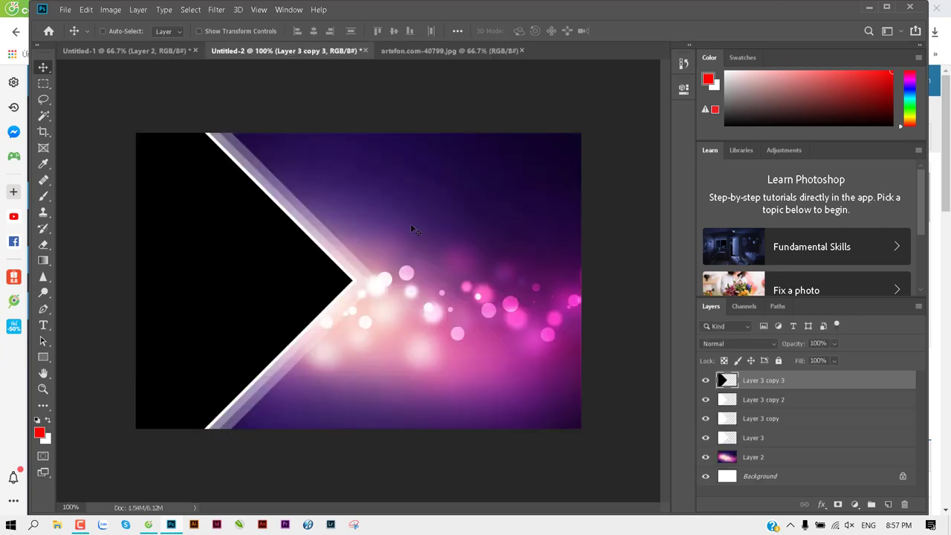
pyautogui.moveTo(354, 228); pyautogui.dragTo(355, 231)
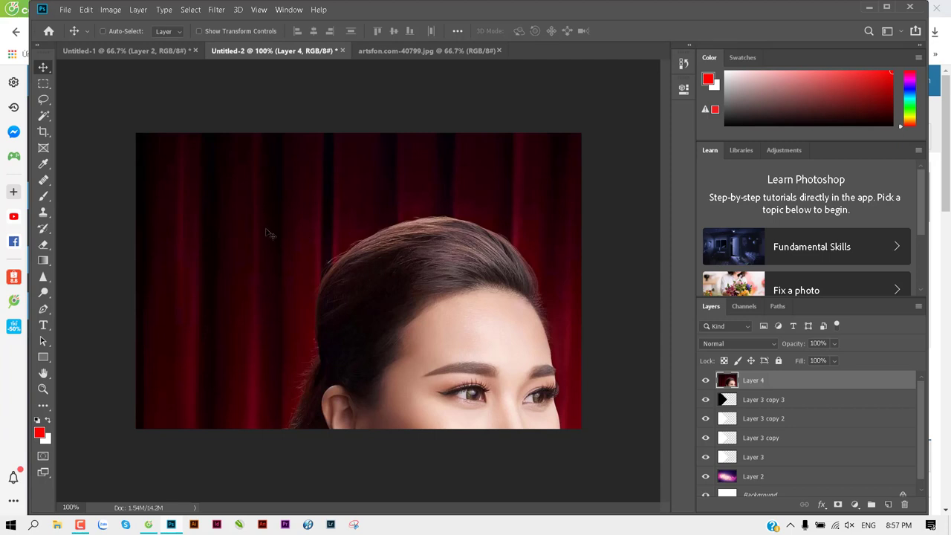
pyautogui.hotkey('ctrl', 't')
pyautogui.moveTo(136, 134); pyautogui.dragTo(201, 195)
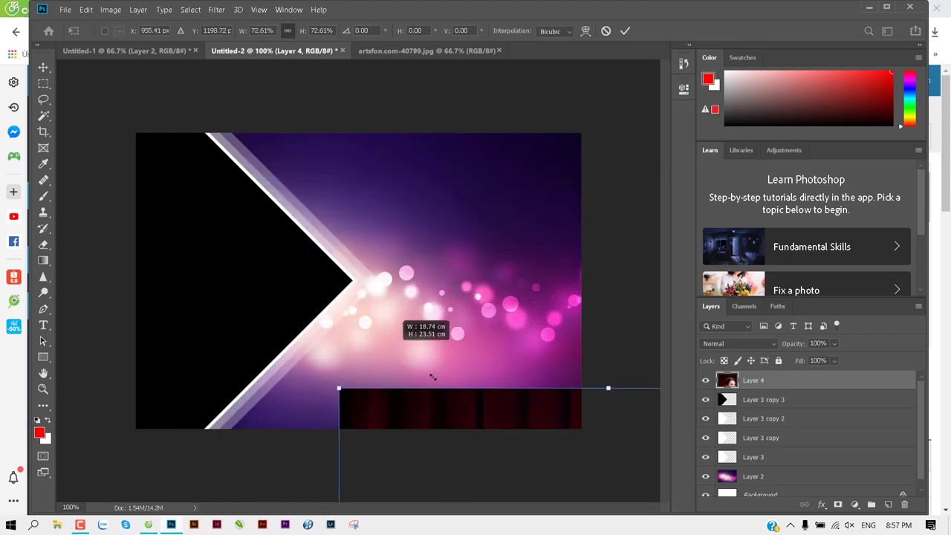
pyautogui.moveTo(200, 195)
pyautogui.mouseDown()
pyautogui.moveTo(231, 208)
pyautogui.moveTo(329, 301)
pyautogui.mouseUp()
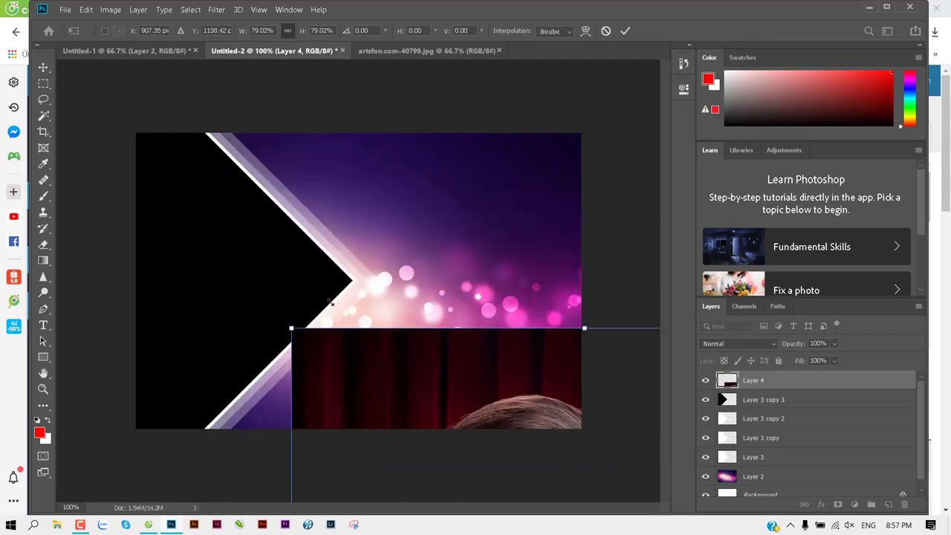
pyautogui.hotkey('ctrl', '-')
pyautogui.hotkey('ctrl', '-')
pyautogui.hotkey('ctrl', '-')
pyautogui.hotkey('ctrl', '-')
pyautogui.hotkey('ctrl', '-')
pyautogui.hotkey('ctrl', '-')
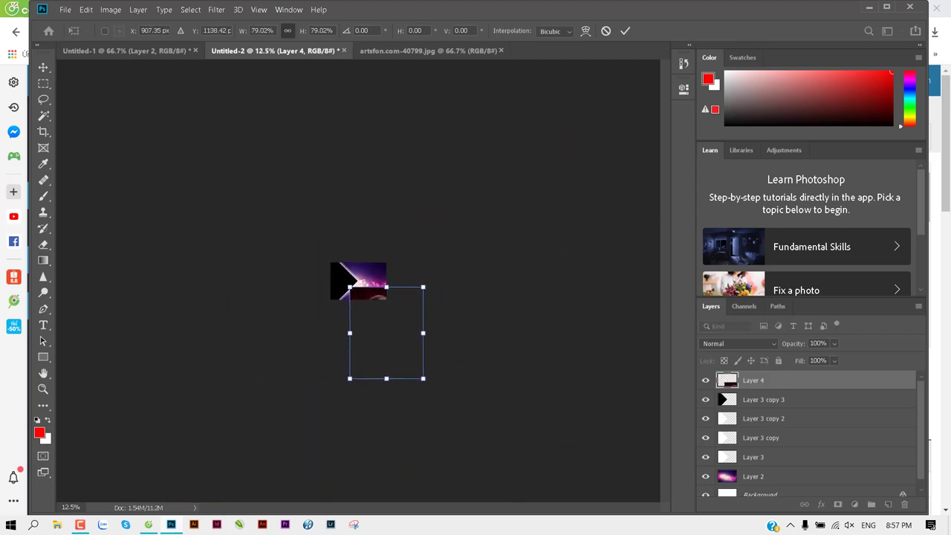
pyautogui.hotkey('ctrl', '+')
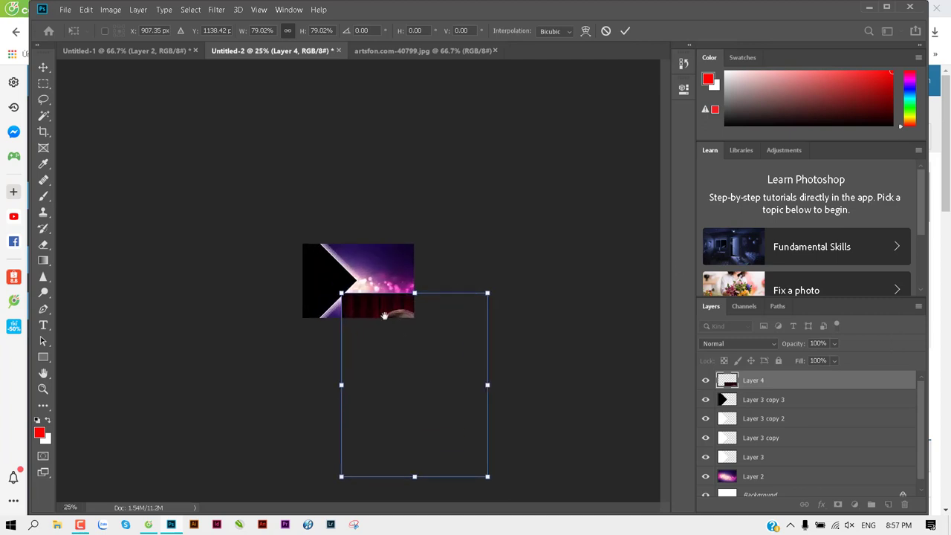
pyautogui.moveTo(361, 303); pyautogui.dragTo(372, 315)
pyautogui.moveTo(335, 289)
pyautogui.mouseDown()
pyautogui.moveTo(419, 386)
pyautogui.moveTo(303, 250)
pyautogui.moveTo(390, 353)
pyautogui.moveTo(339, 305)
pyautogui.moveTo(341, 293)
pyautogui.moveTo(393, 358)
pyautogui.moveTo(347, 303)
pyautogui.moveTo(346, 321)
pyautogui.moveTo(392, 361)
pyautogui.moveTo(352, 307)
pyautogui.moveTo(406, 357)
pyautogui.moveTo(343, 296)
pyautogui.moveTo(384, 344)
pyautogui.moveTo(363, 319)
pyautogui.moveTo(382, 334)
pyautogui.moveTo(400, 372)
pyautogui.moveTo(375, 346)
pyautogui.moveTo(382, 370)
pyautogui.moveTo(359, 280)
pyautogui.moveTo(341, 280)
pyautogui.mouseUp()
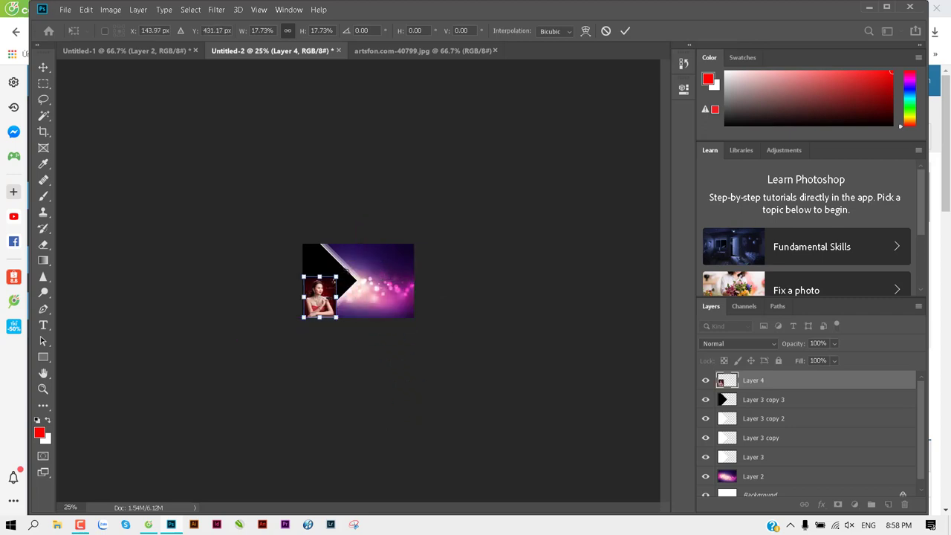
pyautogui.hotkey('ctrl', '+')
pyautogui.hotkey('ctrl', '+')
pyautogui.hotkey('ctrl', '+')
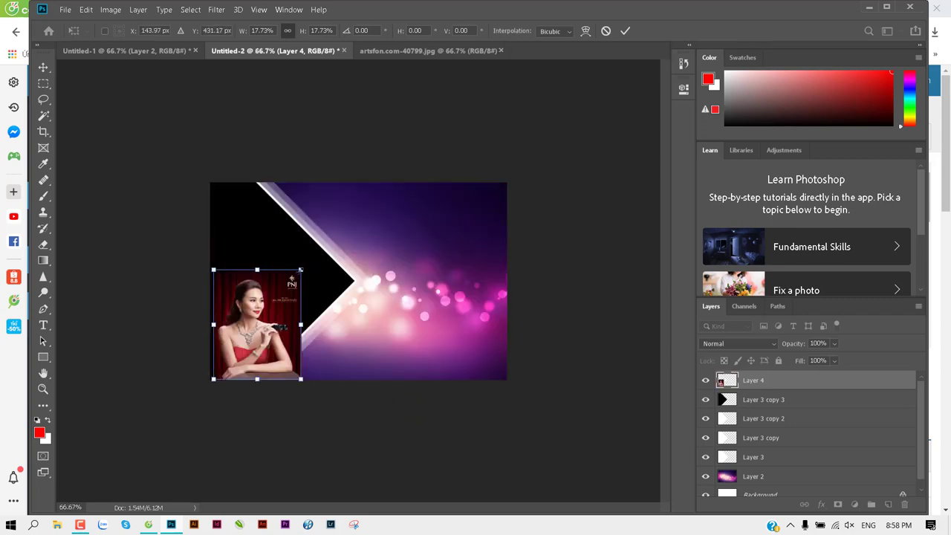
pyautogui.moveTo(301, 269); pyautogui.dragTo(366, 180)
pyautogui.hotkey('ctrl', '+')
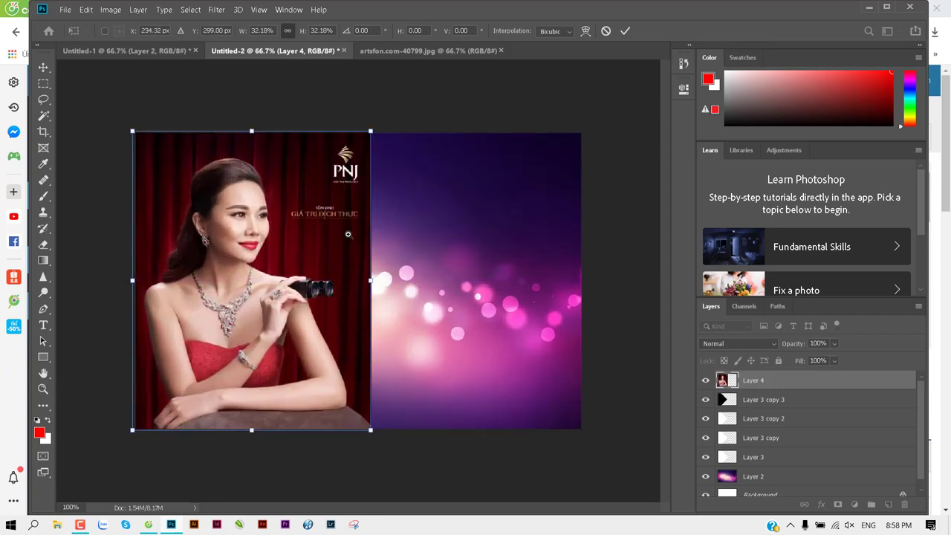
pyautogui.moveTo(286, 247); pyautogui.dragTo(402, 215)
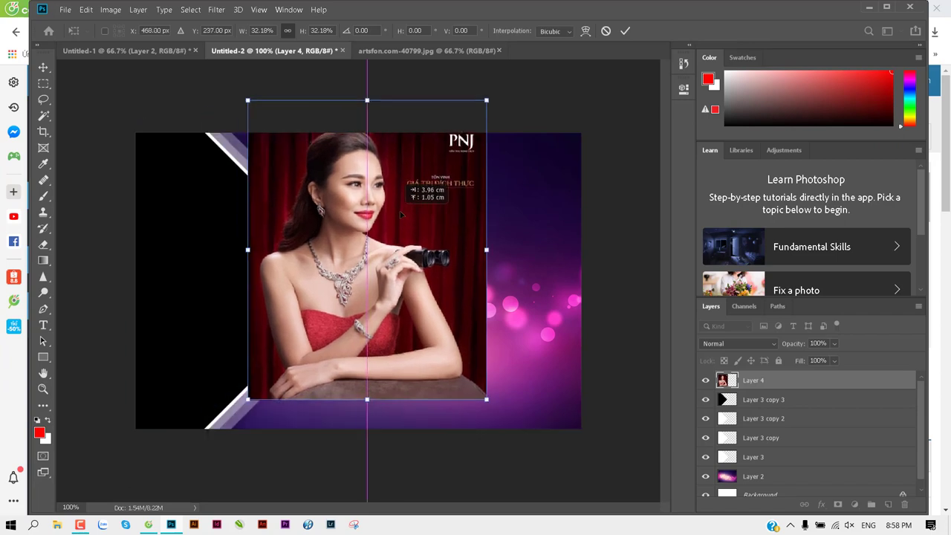
pyautogui.moveTo(488, 99)
pyautogui.mouseDown()
pyautogui.moveTo(335, 259)
pyautogui.moveTo(277, 380)
pyautogui.mouseUp()
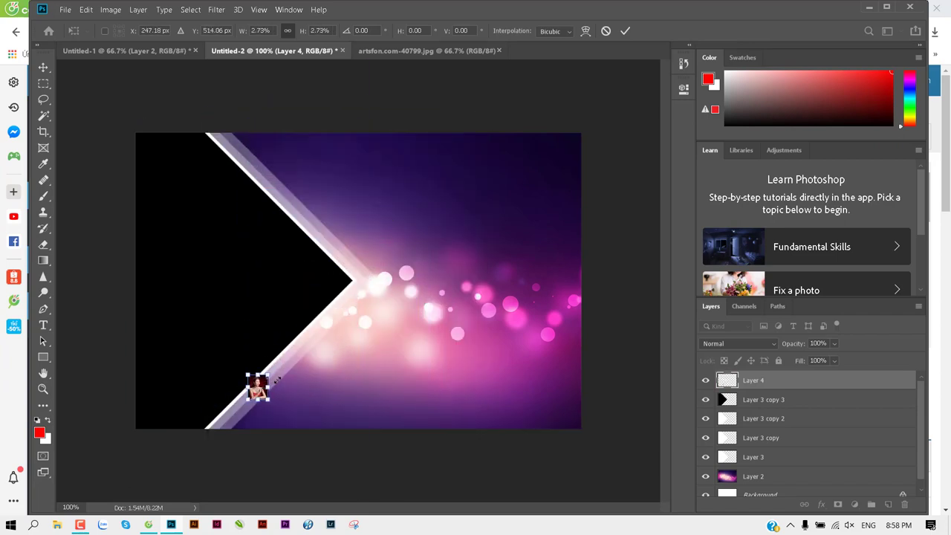
pyautogui.press('Return')
pyautogui.hotkey('ctrl', 't')
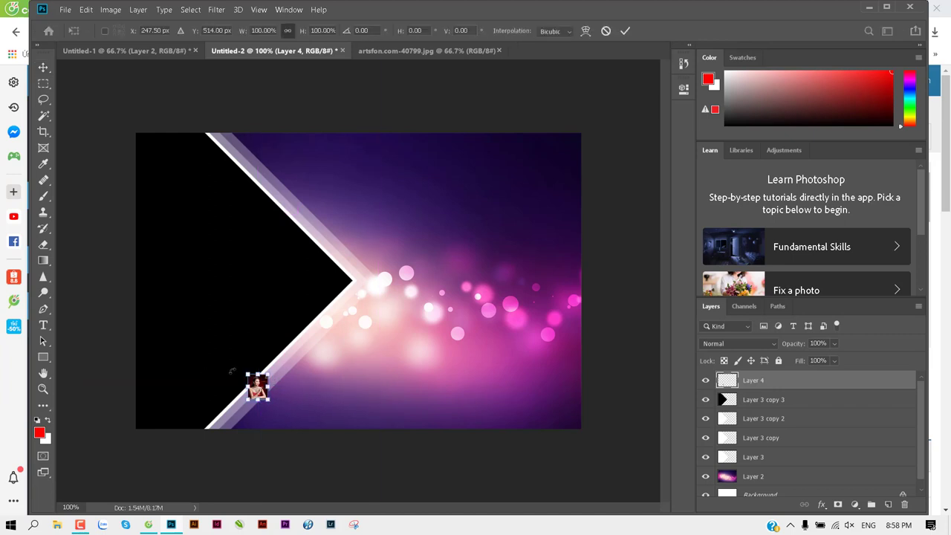
pyautogui.moveTo(268, 373); pyautogui.dragTo(451, 103)
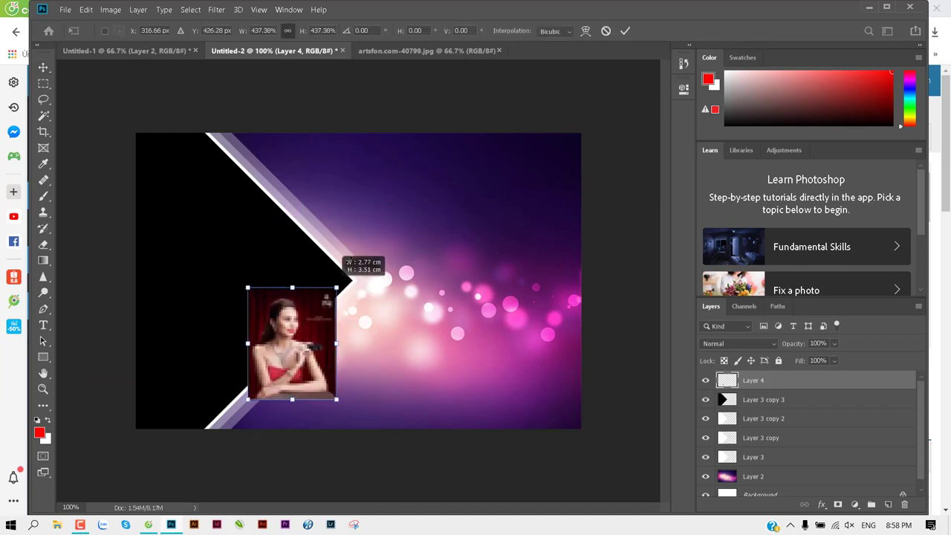
pyautogui.press('Return')
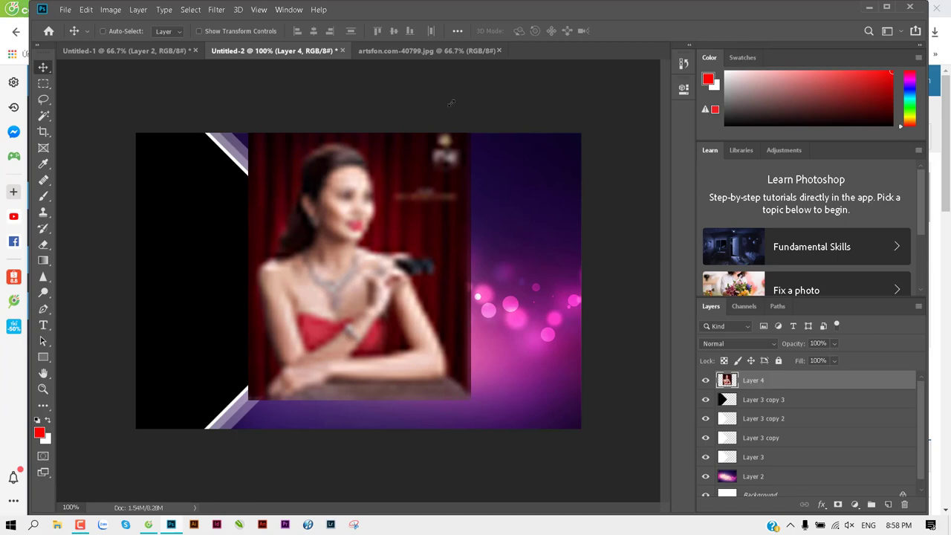
pyautogui.moveTo(316, 257); pyautogui.dragTo(348, 250)
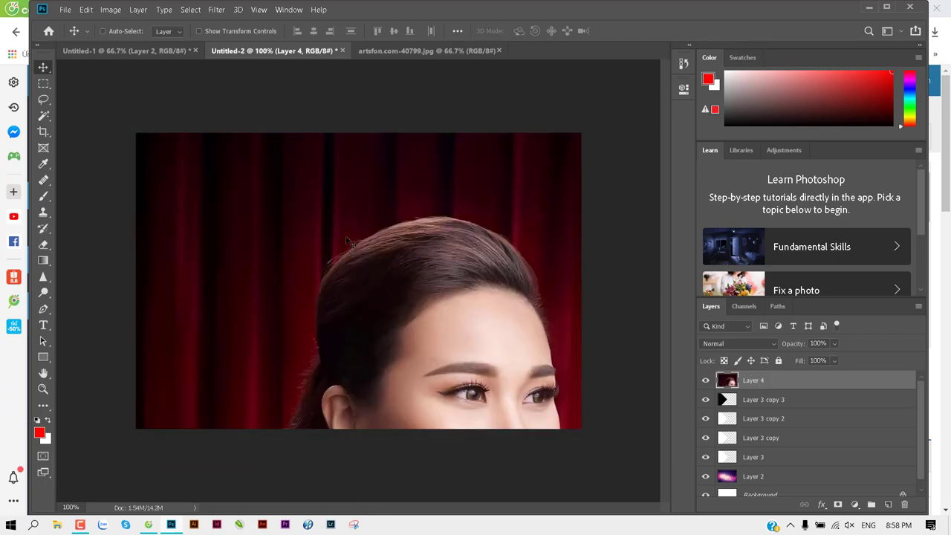
# Step: Scale the jewelry photo to about 39% and place it on the poster's right half beside the arrow
pyautogui.hotkey('ctrl', 't')
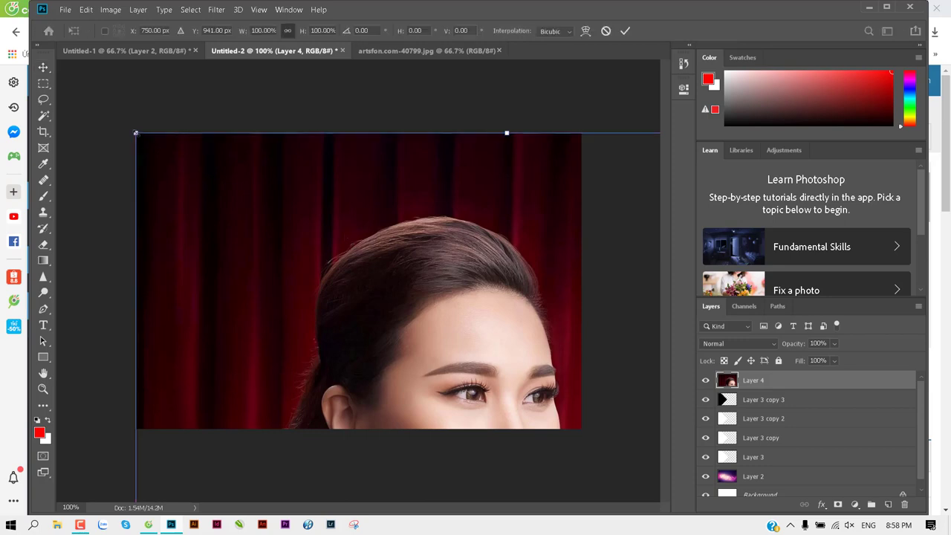
pyautogui.press('super')
pyautogui.press('super')
pyautogui.moveTo(136, 133); pyautogui.dragTo(363, 418)
pyautogui.moveTo(445, 438)
pyautogui.mouseDown()
pyautogui.moveTo(210, 142)
pyautogui.moveTo(277, 135)
pyautogui.moveTo(334, 151)
pyautogui.mouseUp()
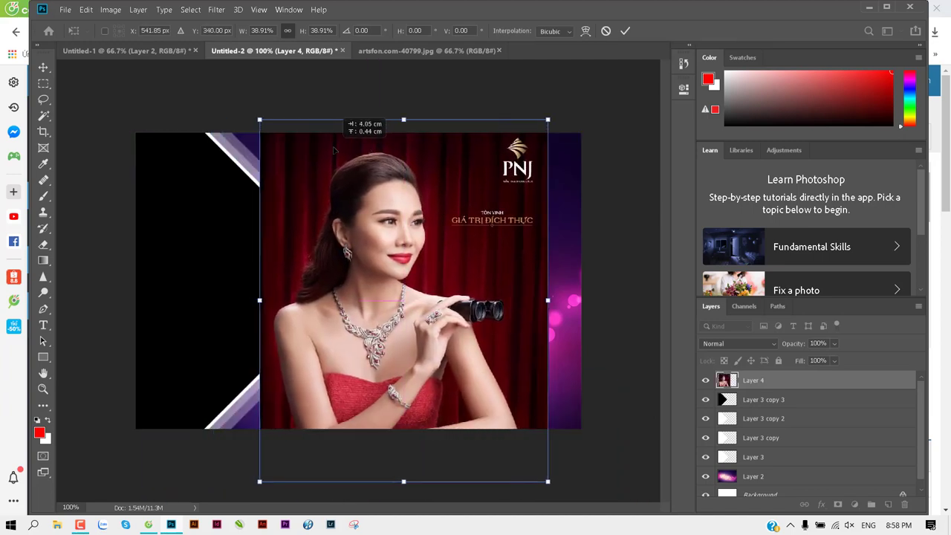
pyautogui.press('Return')
pyautogui.moveTo(340, 217); pyautogui.dragTo(438, 202)
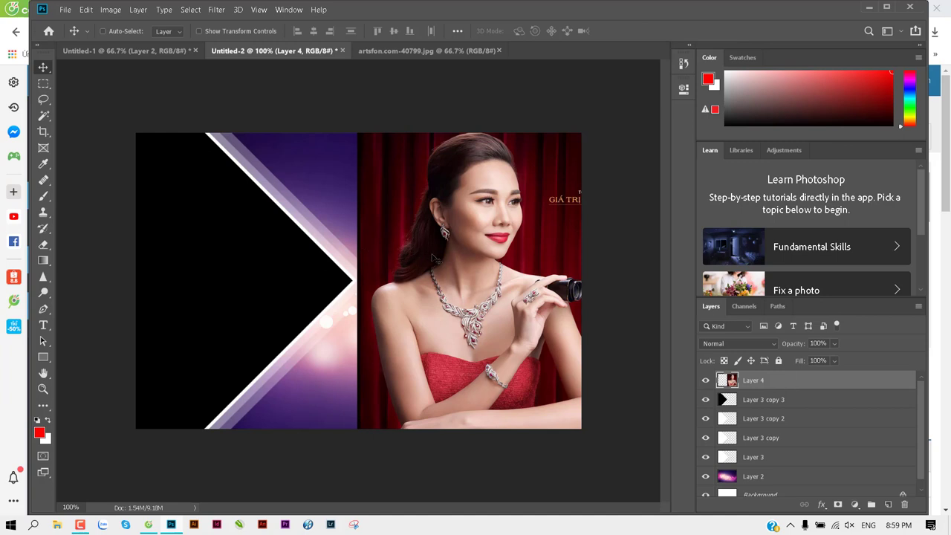
# Step: Move the woman's photo over the arrow and clip Layer 4 to the arrow shape
pyautogui.moveTo(494, 264)
pyautogui.mouseDown()
pyautogui.moveTo(274, 245)
pyautogui.moveTo(256, 291)
pyautogui.mouseUp()
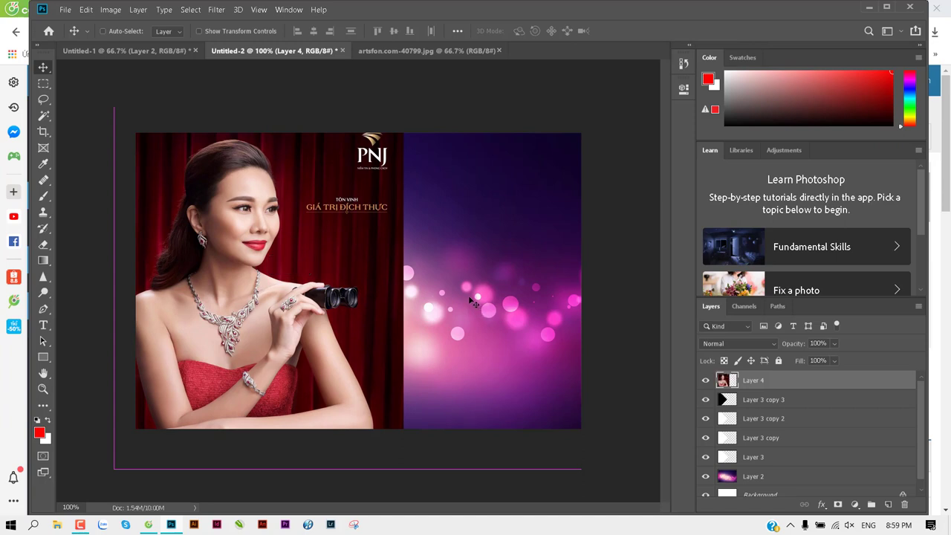
pyautogui.hotkey('ctrl', 'alt', 'g')
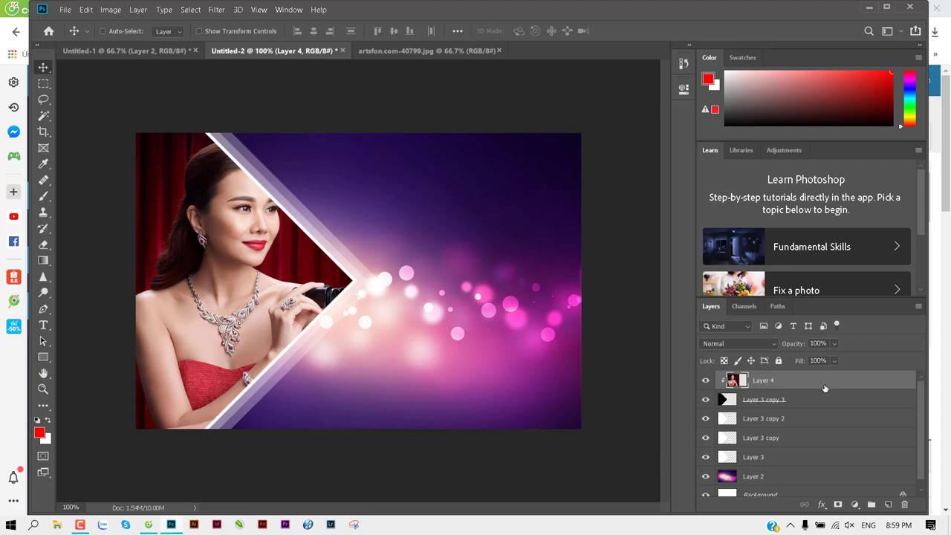
pyautogui.keyDown('alt'); pyautogui.click(779, 390); pyautogui.keyUp('alt')
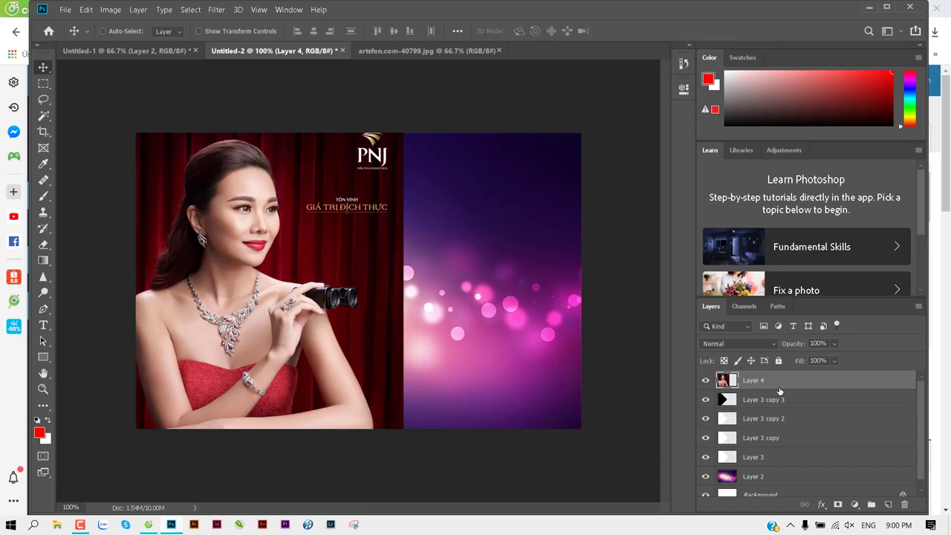
pyautogui.press('ctrl')
pyautogui.keyDown('alt'); pyautogui.click(779, 390); pyautogui.keyUp('alt')
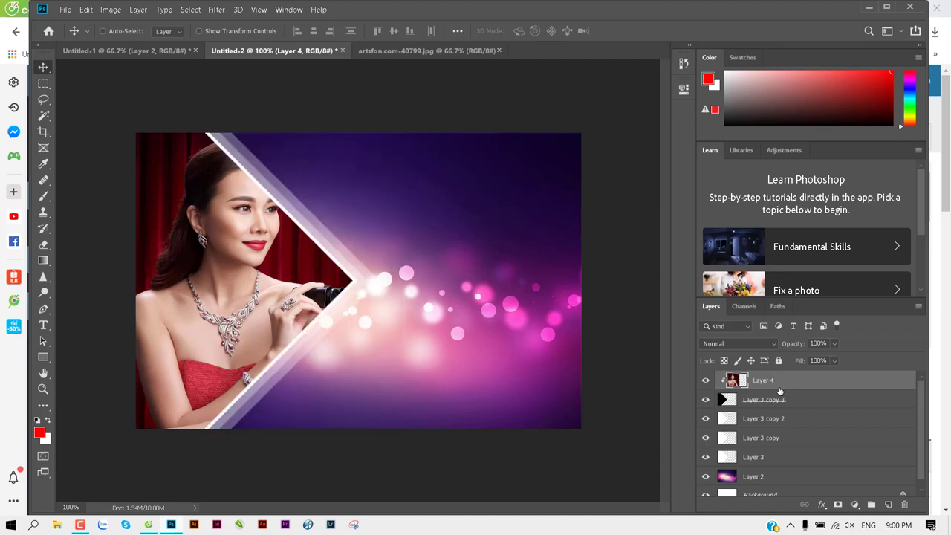
# Step: Reposition the clipped portrait inside the arrow so her face and necklace are framed
pyautogui.moveTo(280, 268); pyautogui.dragTo(262, 264)
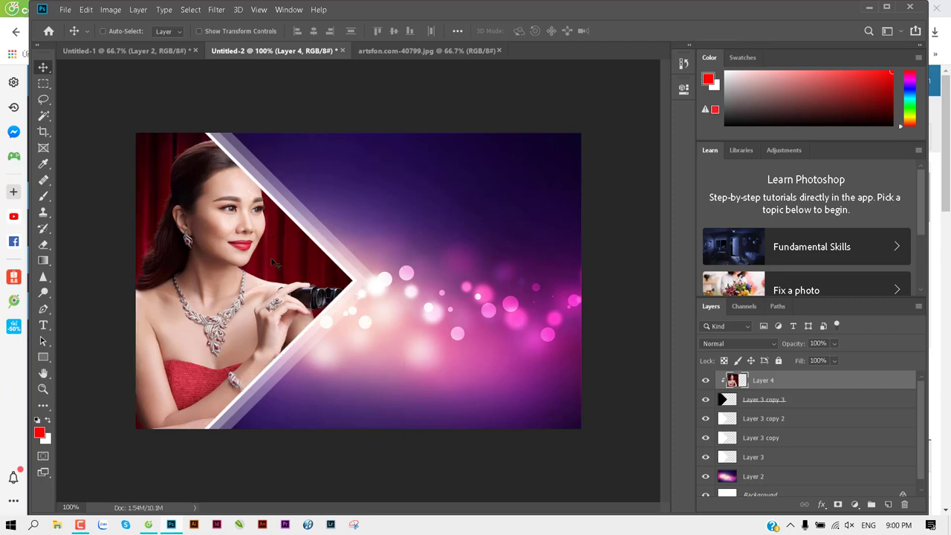
pyautogui.moveTo(262, 263); pyautogui.dragTo(189, 256)
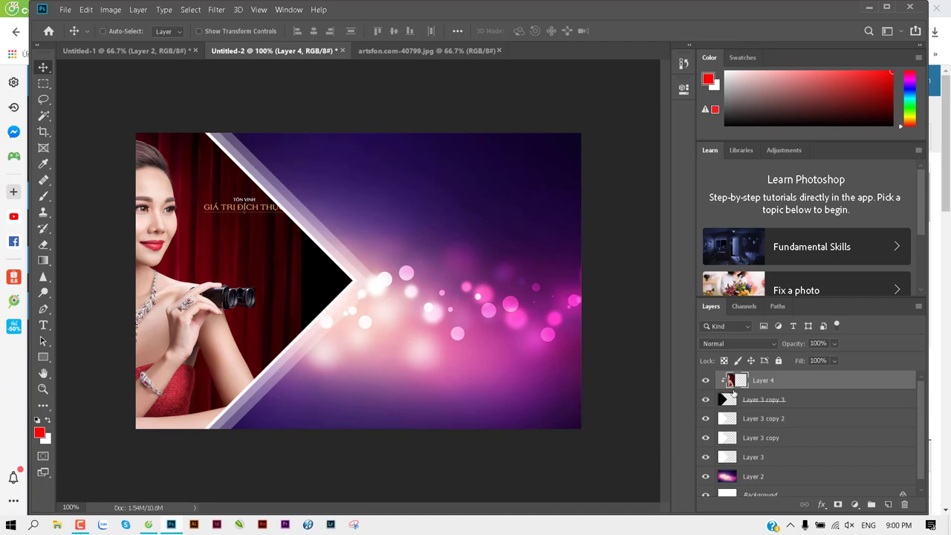
pyautogui.moveTo(239, 298); pyautogui.dragTo(306, 298)
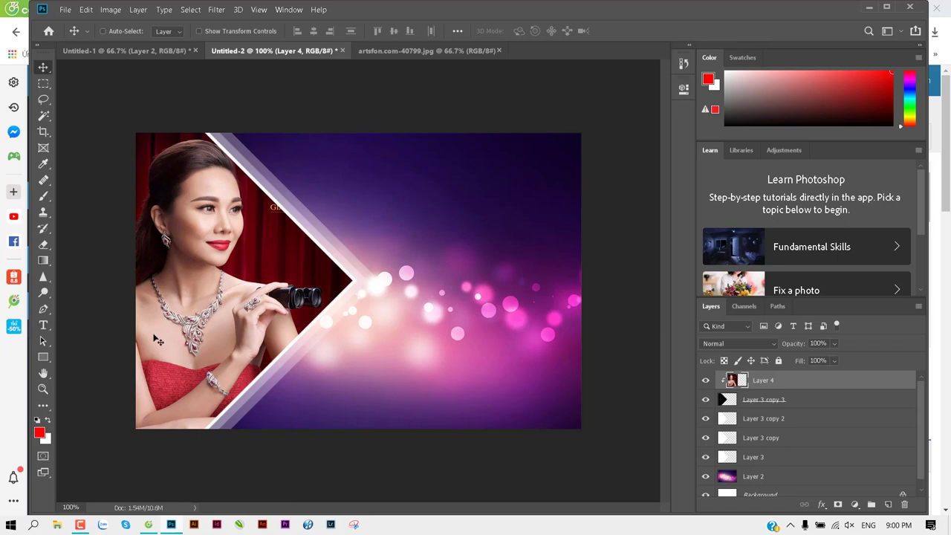
pyautogui.moveTo(158, 339); pyautogui.dragTo(170, 339)
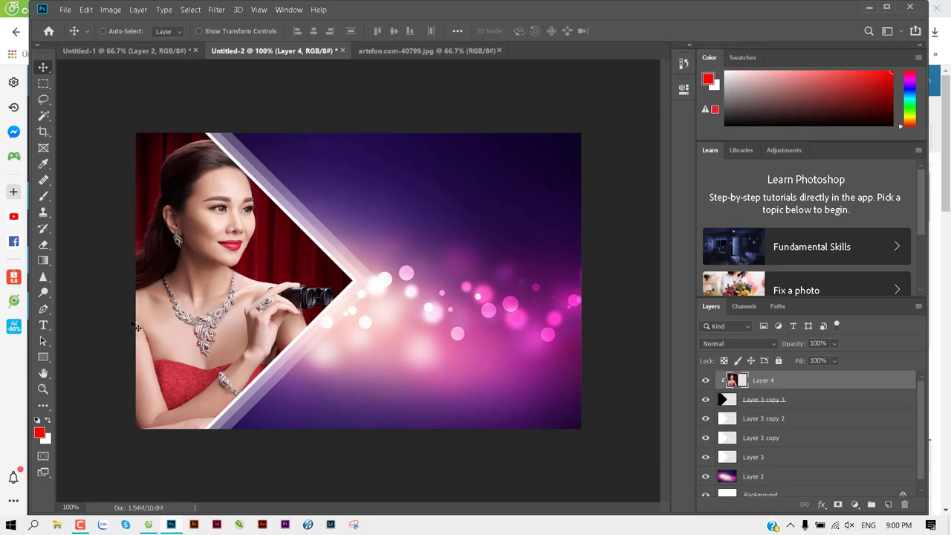
# Step: Scale Layer 4's portrait to about 83%, then toggle the white stripe layer off and on
pyautogui.hotkey('ctrl', 't')
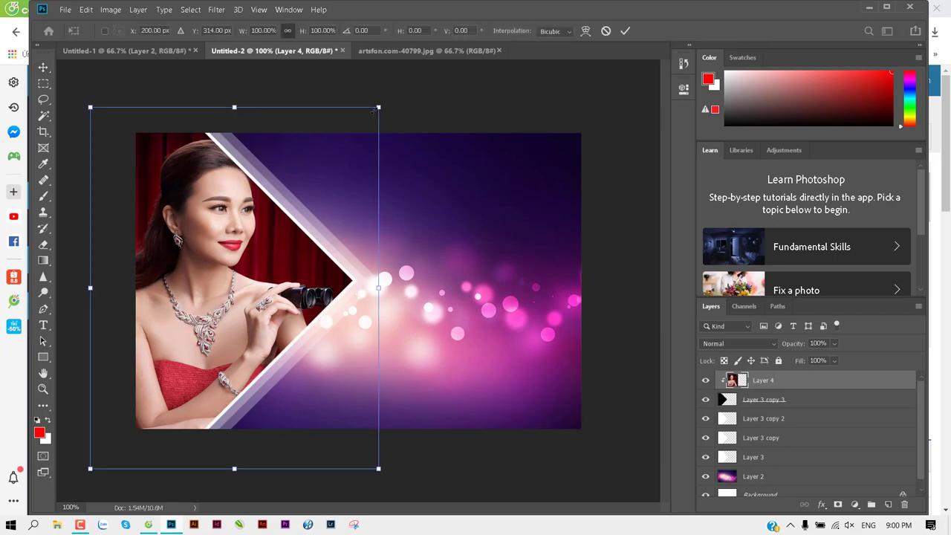
pyautogui.moveTo(378, 107); pyautogui.dragTo(359, 132)
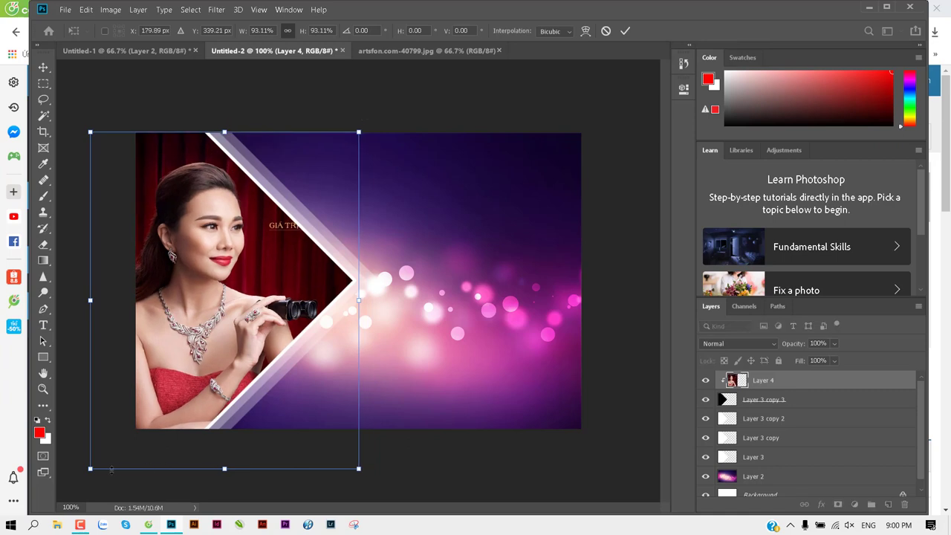
pyautogui.moveTo(91, 469); pyautogui.dragTo(121, 439)
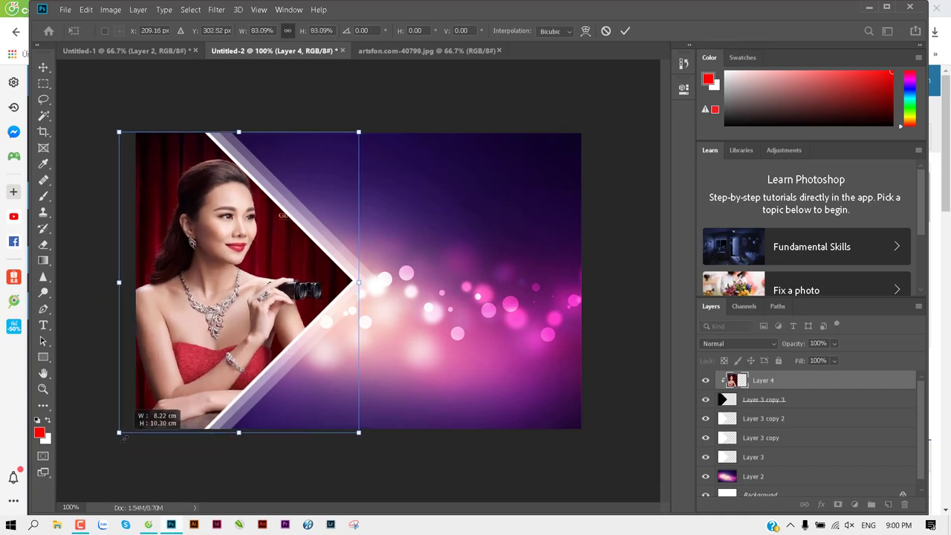
pyautogui.press('Return')
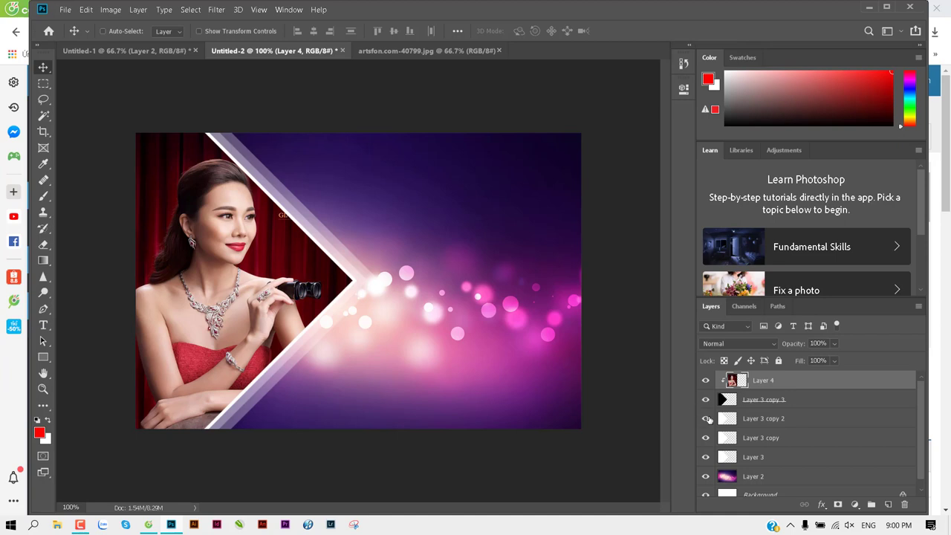
pyautogui.click(706, 418)
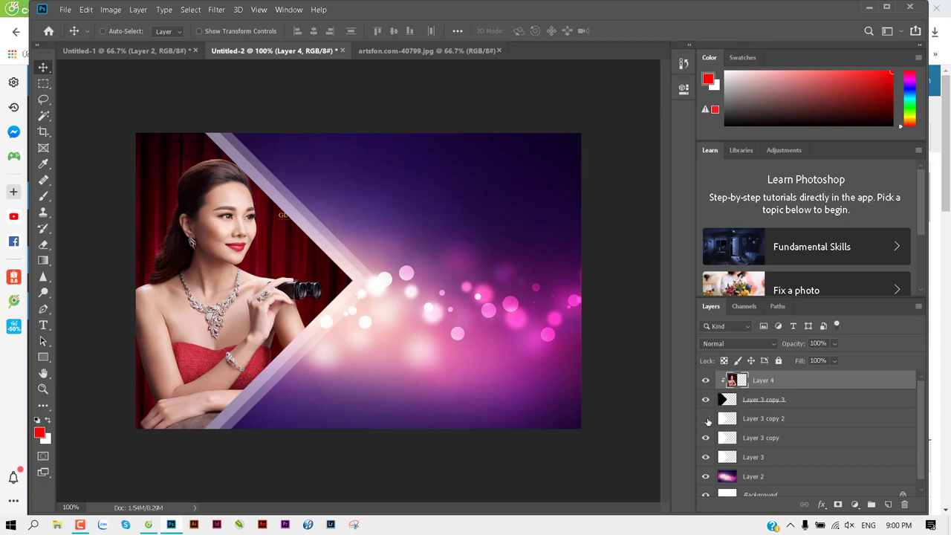
pyautogui.click(706, 419)
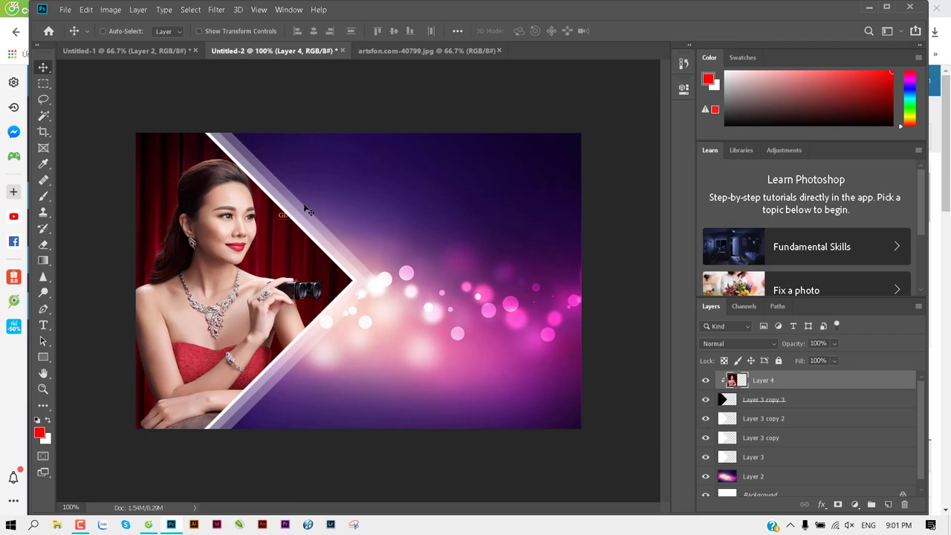
# Step: Move the faint Layer 3 copy stripe down and left along the arrow
pyautogui.scroll(1, 283, 228)
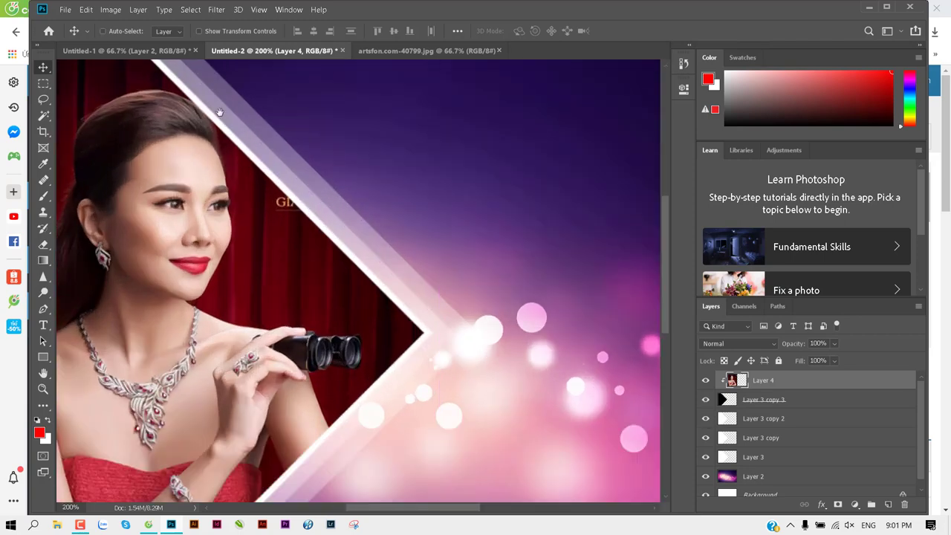
pyautogui.scroll(-1, 310, 254)
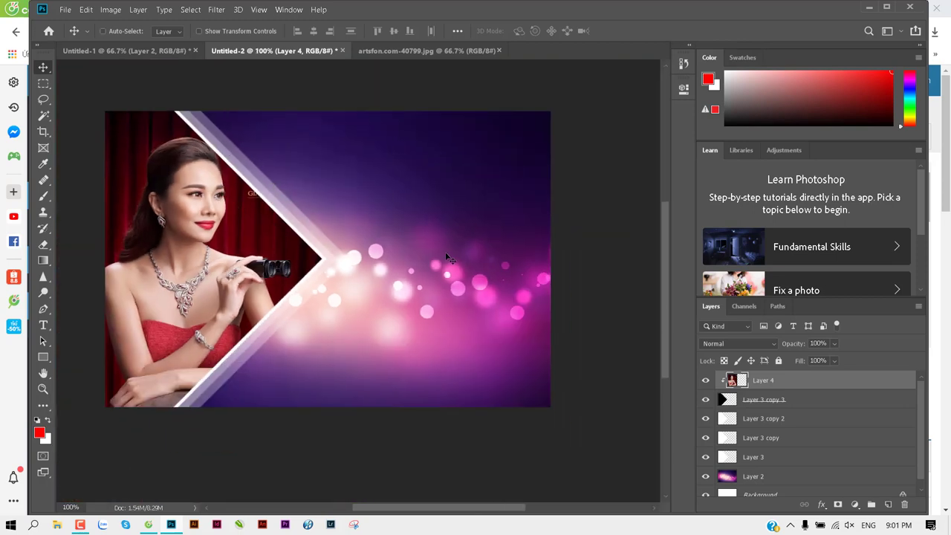
pyautogui.rightClick(238, 164)
pyautogui.click(254, 173)
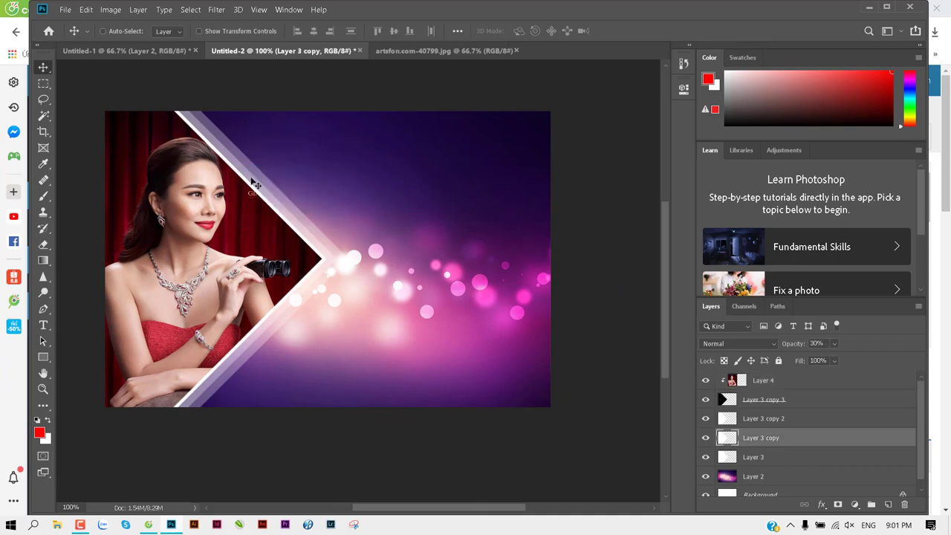
pyautogui.moveTo(251, 186); pyautogui.dragTo(253, 192)
pyautogui.moveTo(248, 219); pyautogui.dragTo(217, 260)
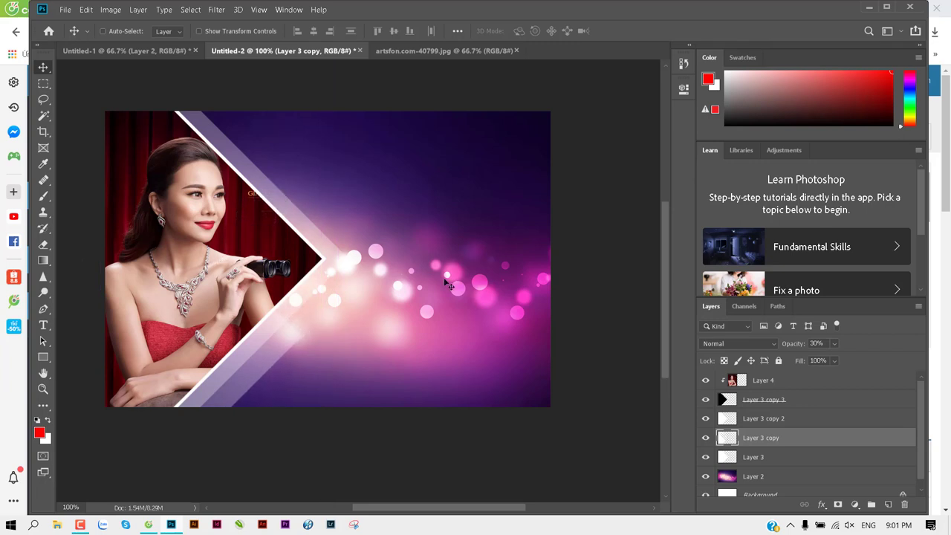
# Step: Position the Layer 3 stripe, duplicate it, and nudge the copy two steps right
pyautogui.rightClick(289, 205)
pyautogui.click(313, 210)
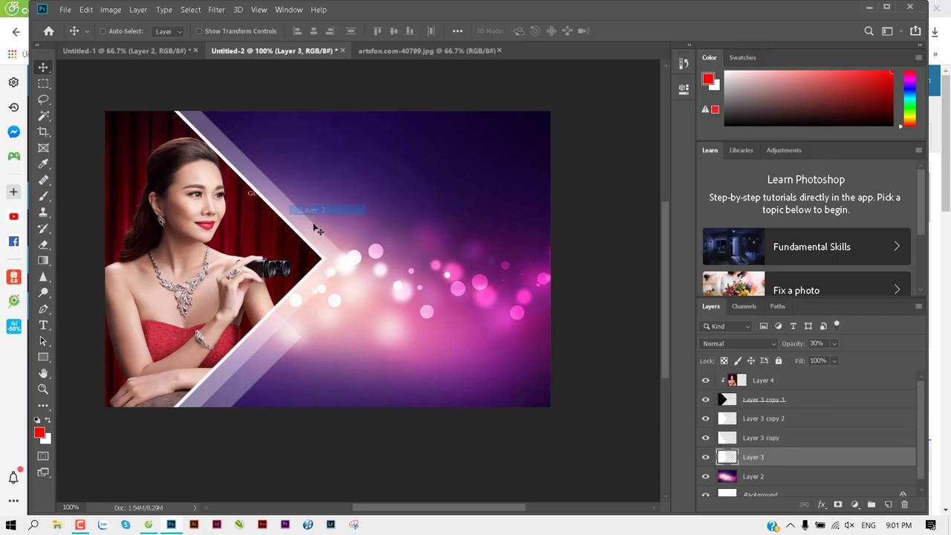
pyautogui.moveTo(315, 229); pyautogui.dragTo(297, 226)
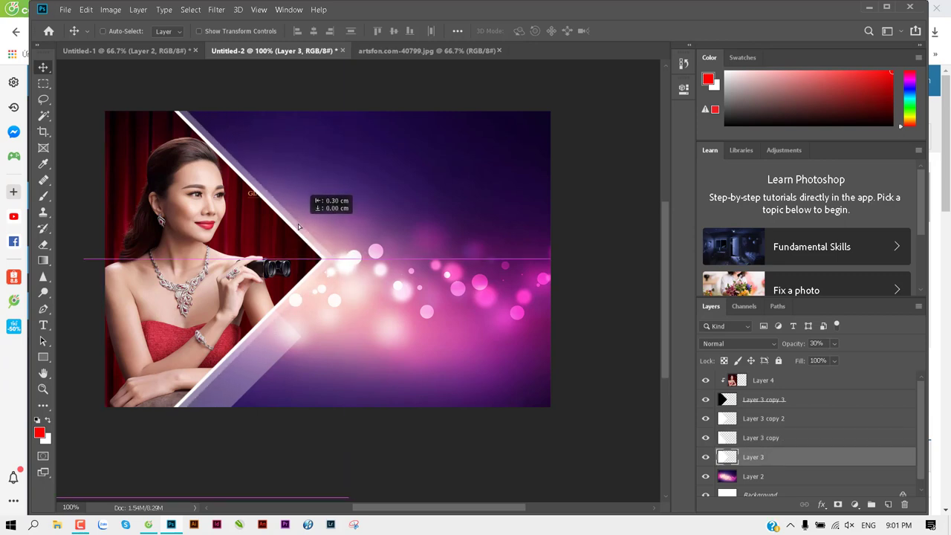
pyautogui.moveTo(297, 226); pyautogui.dragTo(333, 223)
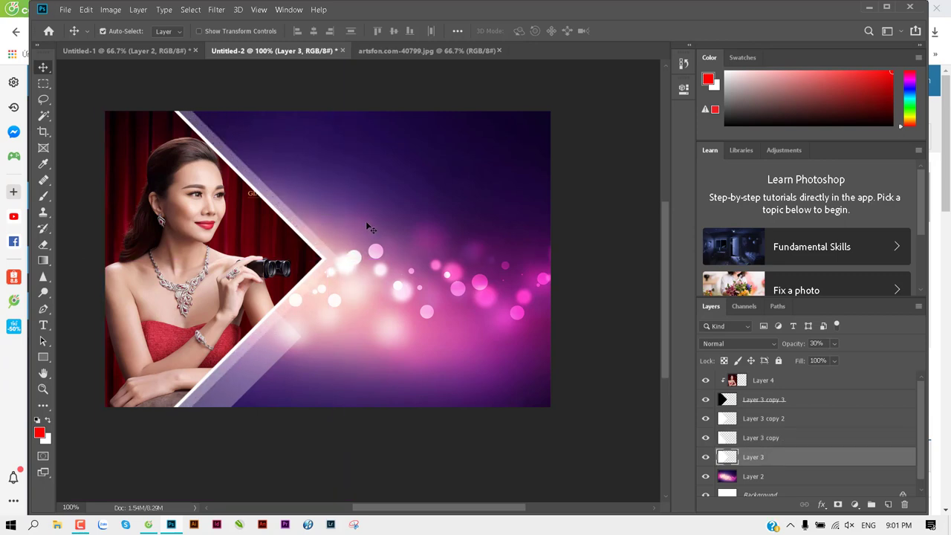
pyautogui.hotkey('ctrl', 'j')
pyautogui.press('Right')
pyautogui.press('Right')
pyautogui.press('Right')
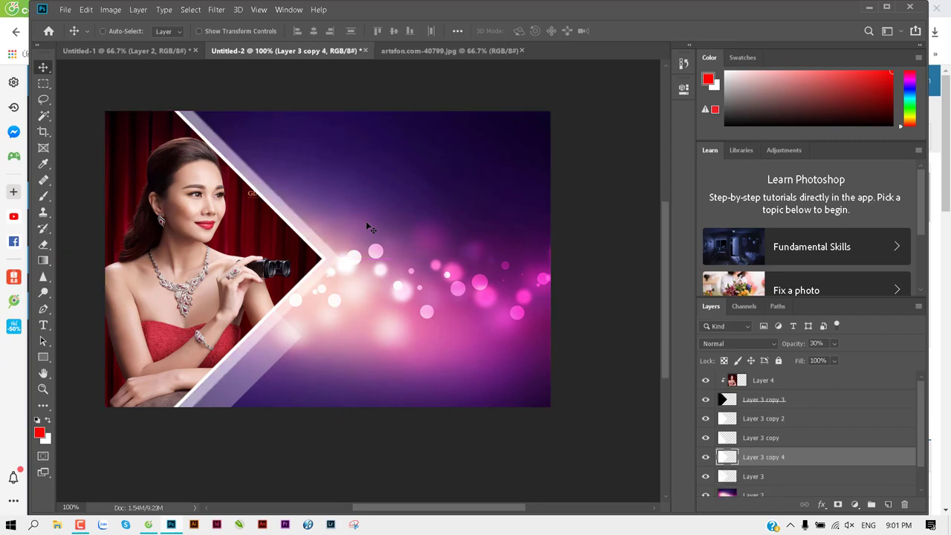
pyautogui.press('Right')
pyautogui.press('Right')
pyautogui.press('Right')
pyautogui.press('Right')
pyautogui.press('Right')
pyautogui.press('Right')
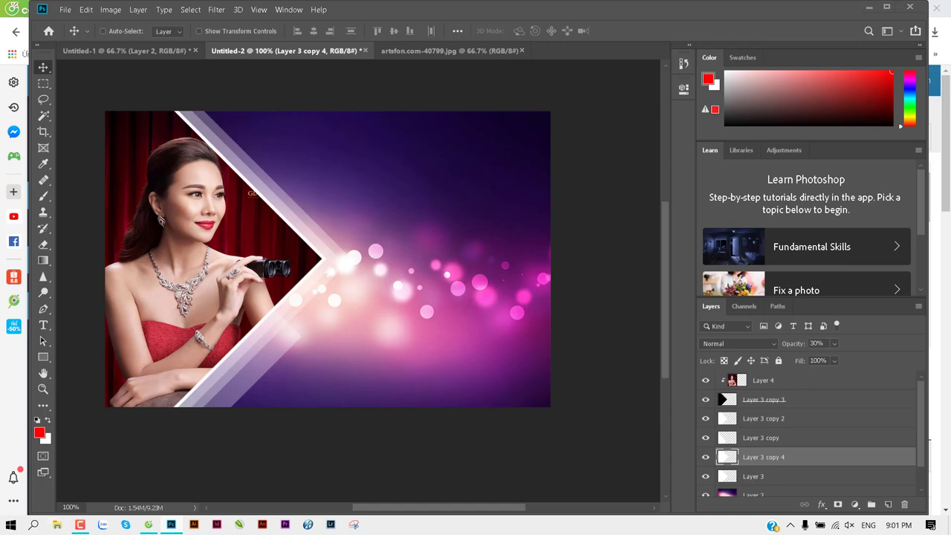
# Step: Open 1.psd–9.psd from F:\1 Tư liệu học tập\1. Photoshop\bố cục trong thiết kế
pyautogui.press('super+e')
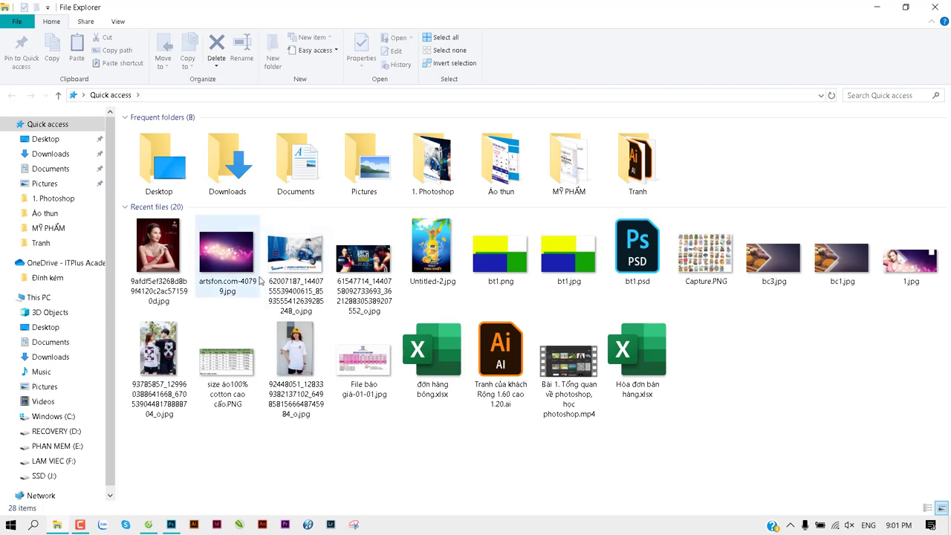
pyautogui.scroll(-1, 74, 408)
pyautogui.click(67, 437)
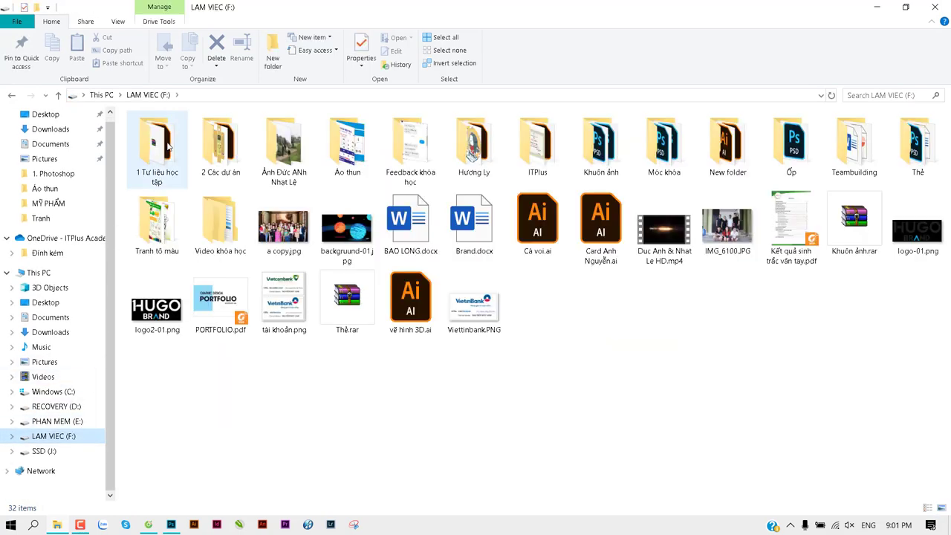
pyautogui.doubleClick(165, 147)
pyautogui.doubleClick(164, 152)
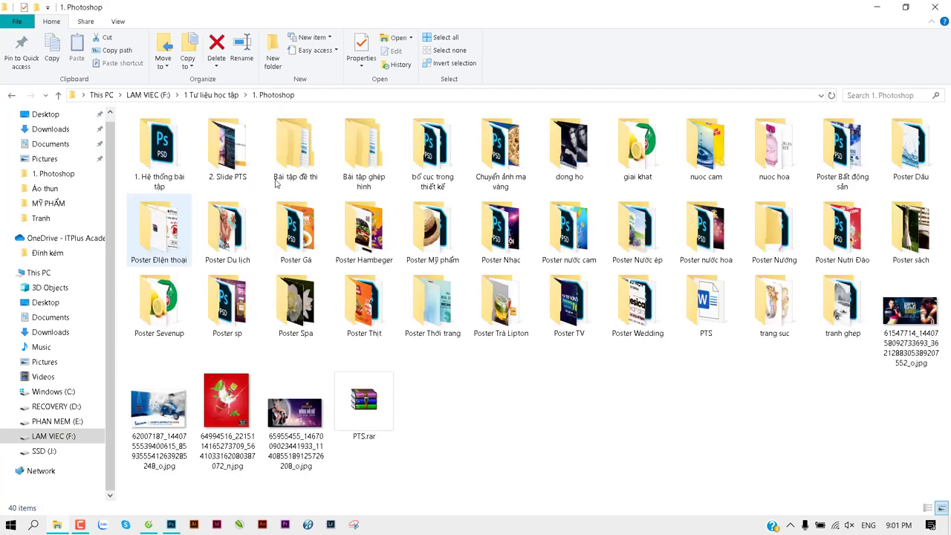
pyautogui.doubleClick(449, 152)
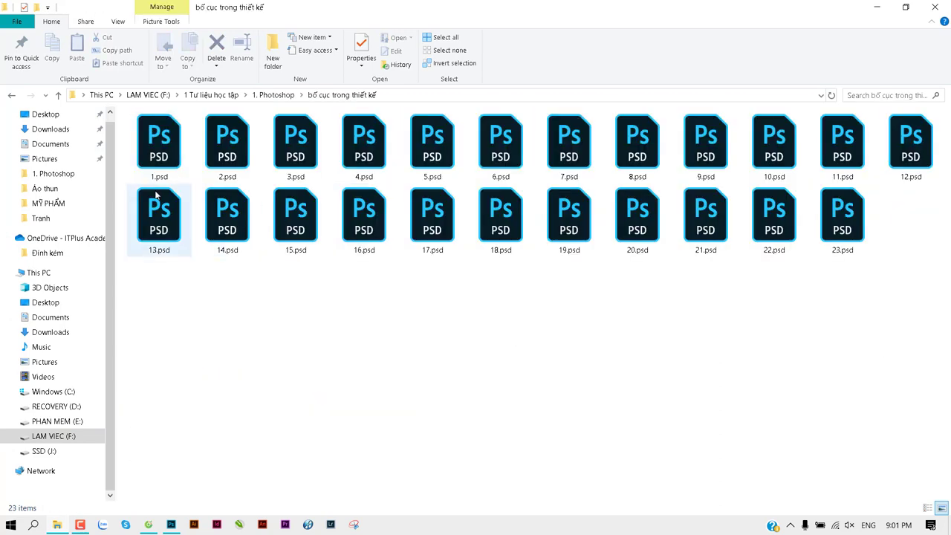
pyautogui.moveTo(124, 150); pyautogui.dragTo(697, 165)
pyautogui.press('Return')
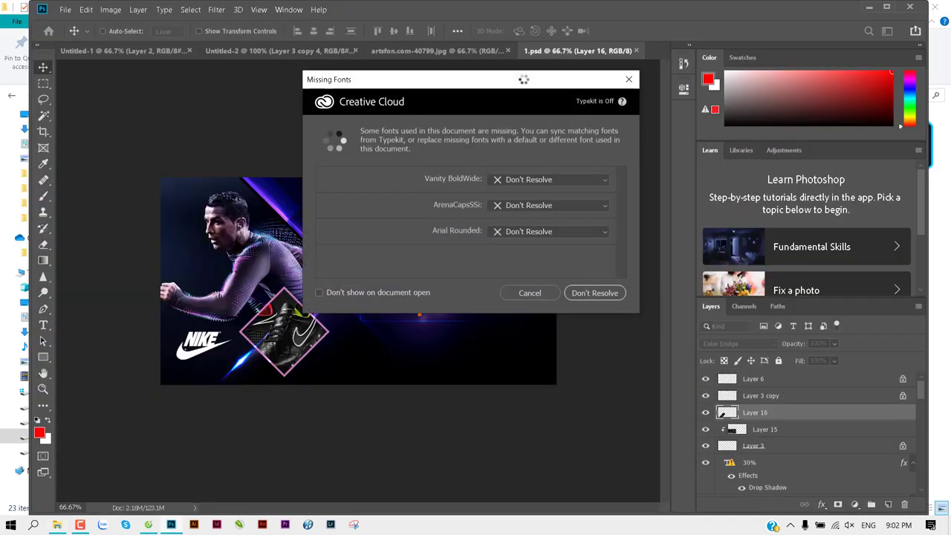
# Step: Choose Don't Resolve in the Missing Fonts dialog
pyautogui.click(630, 82)
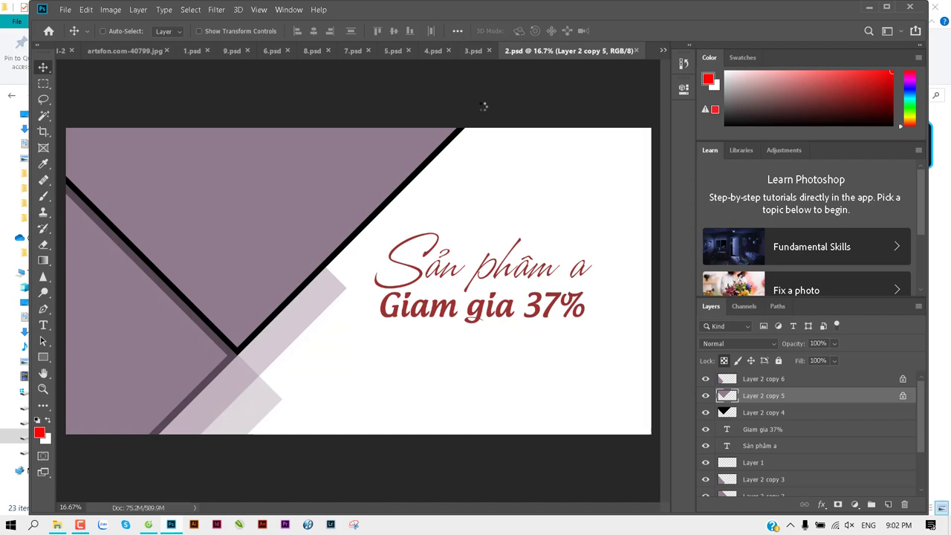
# Step: Enable Move tool Auto-Select and close the layout documents 1.psd through 9.psd
pyautogui.click(103, 31)
pyautogui.hotkey('ctrl', 'w')
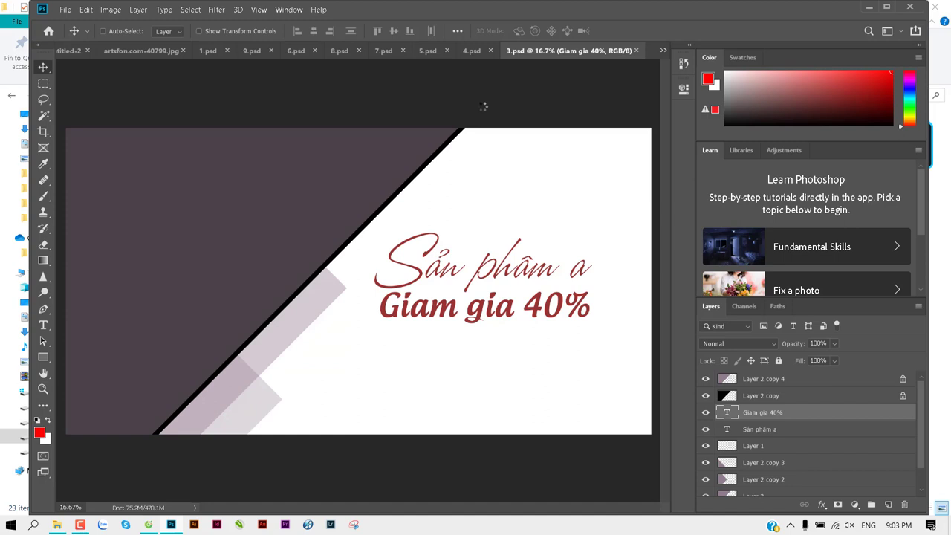
pyautogui.hotkey('ctrl', 'w')
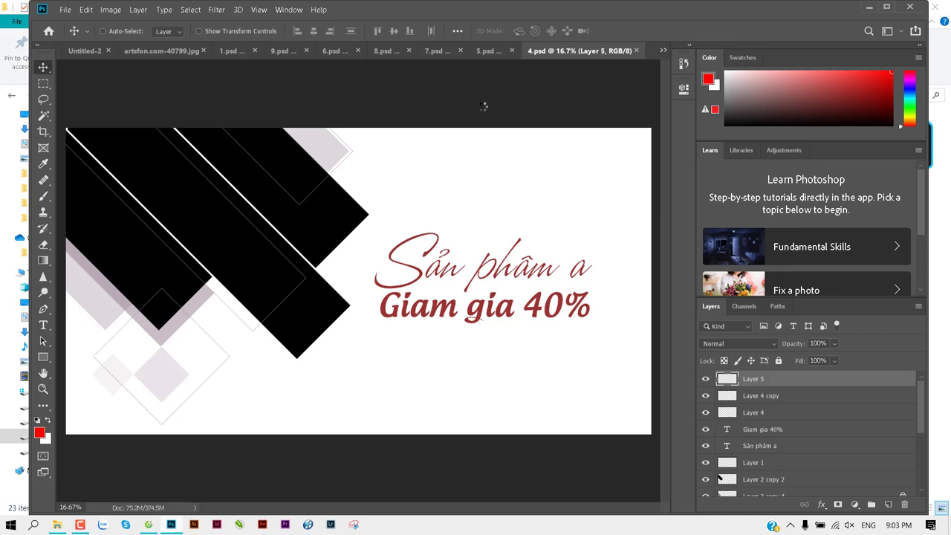
pyautogui.hotkey('ctrl', 'w')
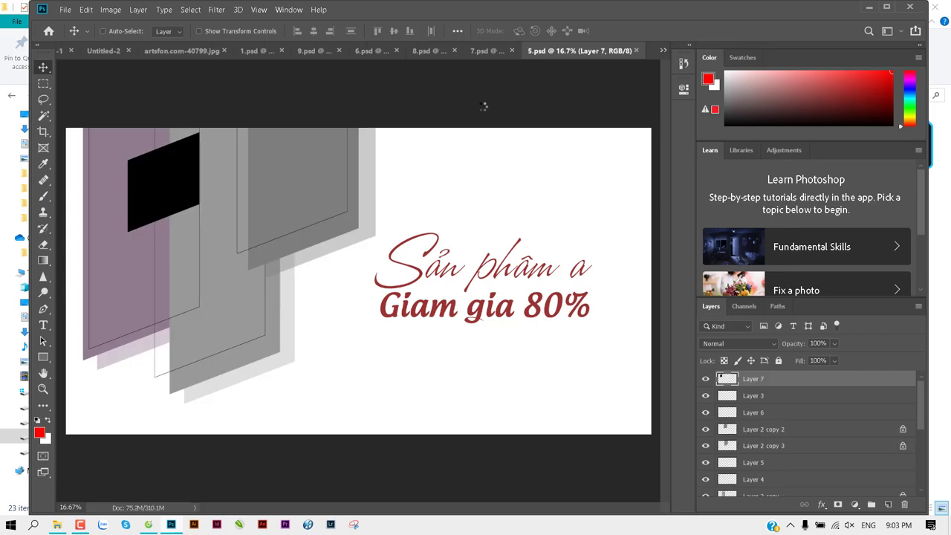
pyautogui.hotkey('ctrl', 'w')
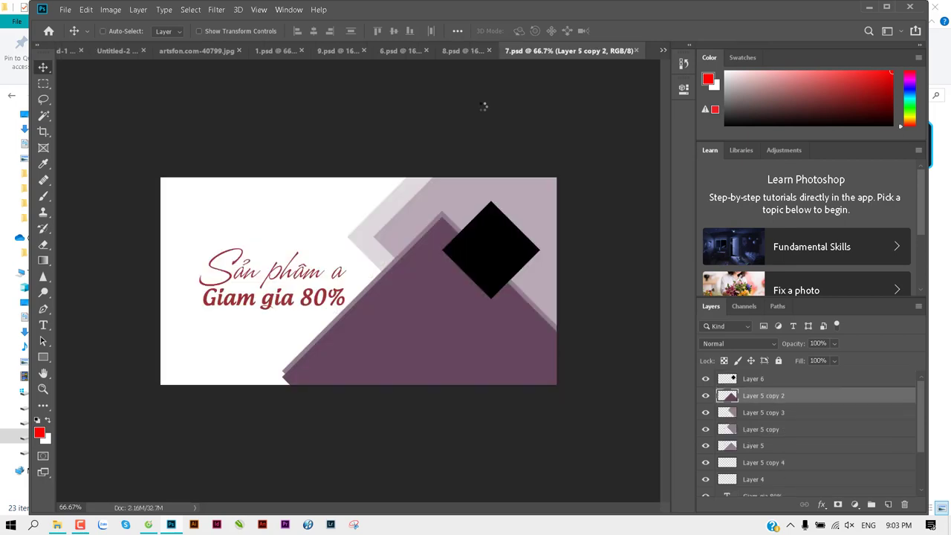
pyautogui.hotkey('ctrl', 'w')
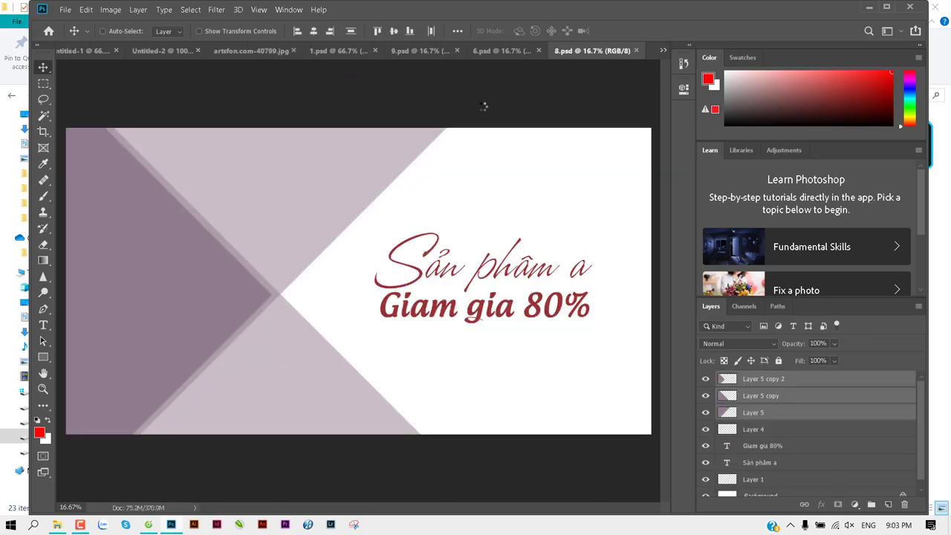
pyautogui.hotkey('ctrl', 'w')
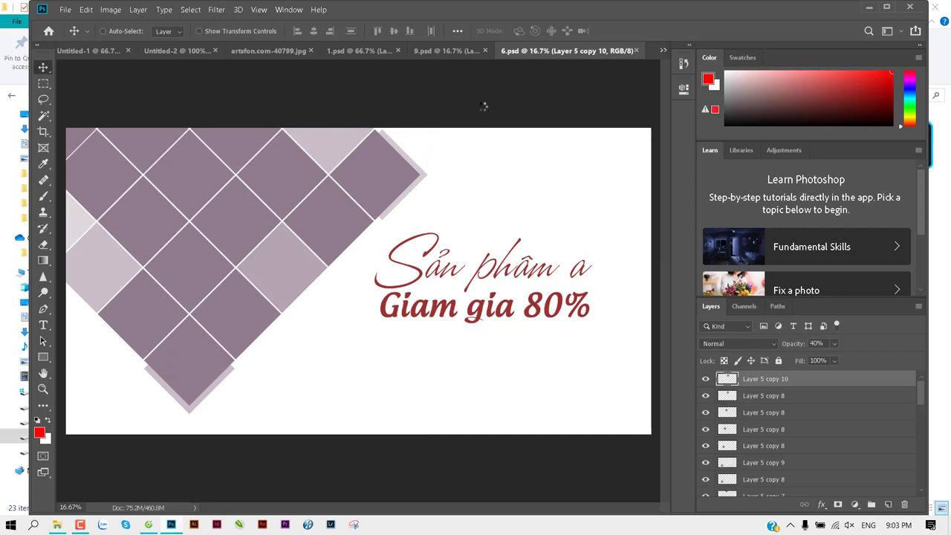
pyautogui.hotkey('ctrl', 'w')
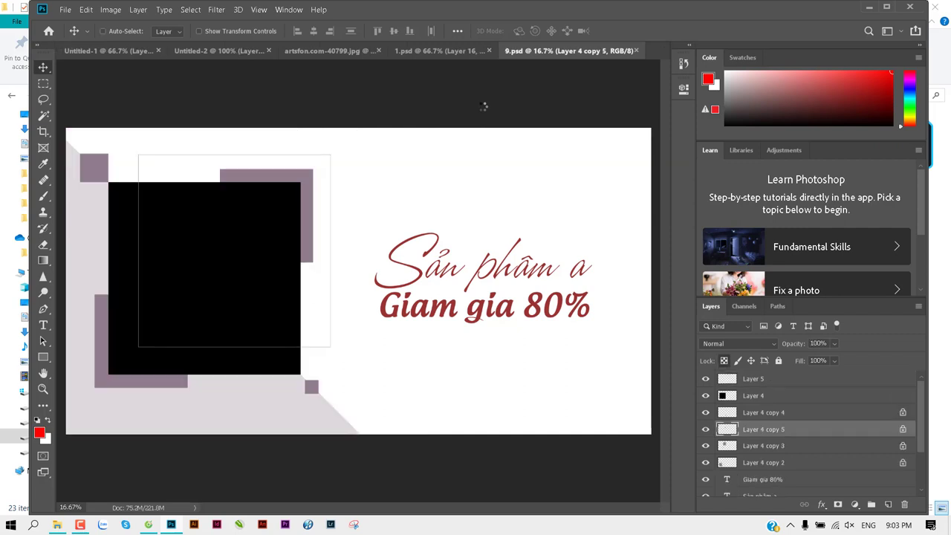
pyautogui.hotkey('ctrl', 'w')
pyautogui.hotkey('ctrl', 'w')
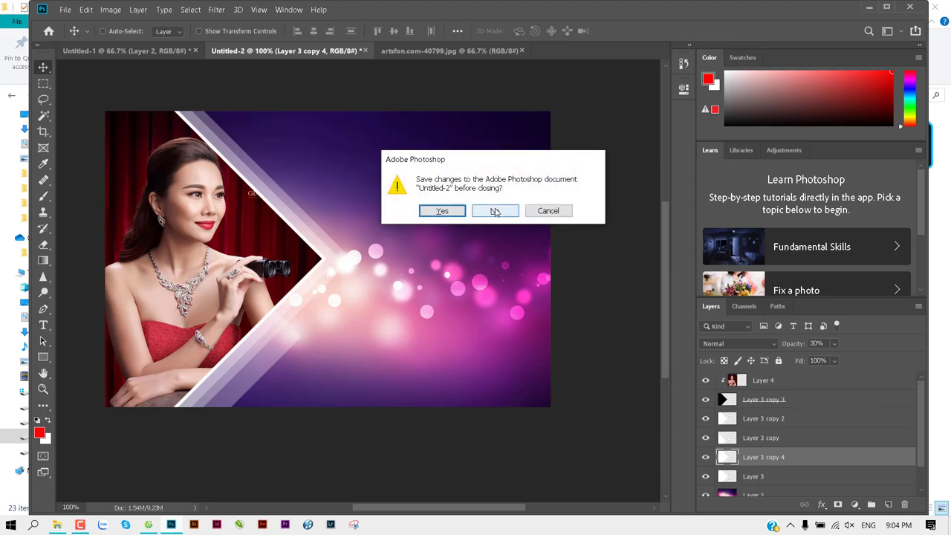
# Step: Close Untitled-2, artsfon.com-40799.jpg and Untitled-1 without saving
pyautogui.click(495, 211)
pyautogui.hotkey('ctrl', 'w')
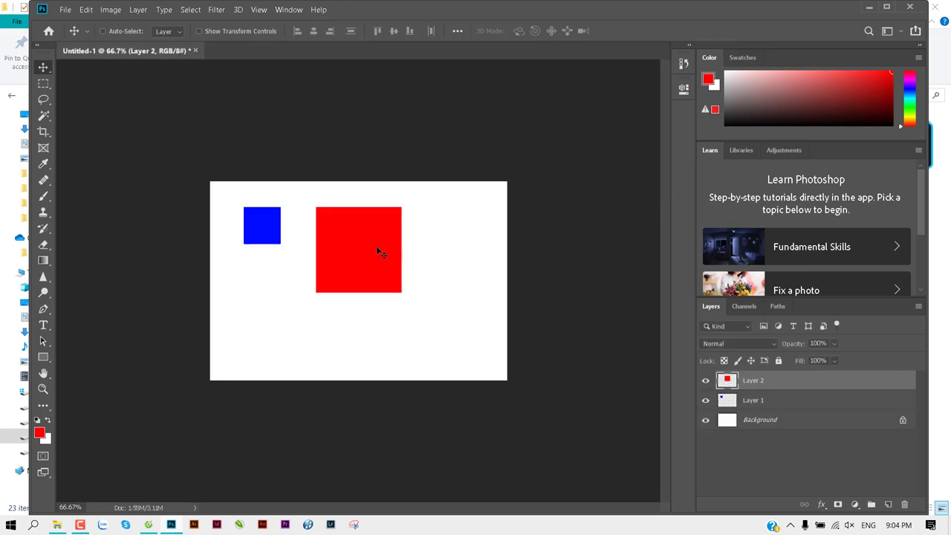
pyautogui.hotkey('ctrl', 'w')
pyautogui.click(495, 211)
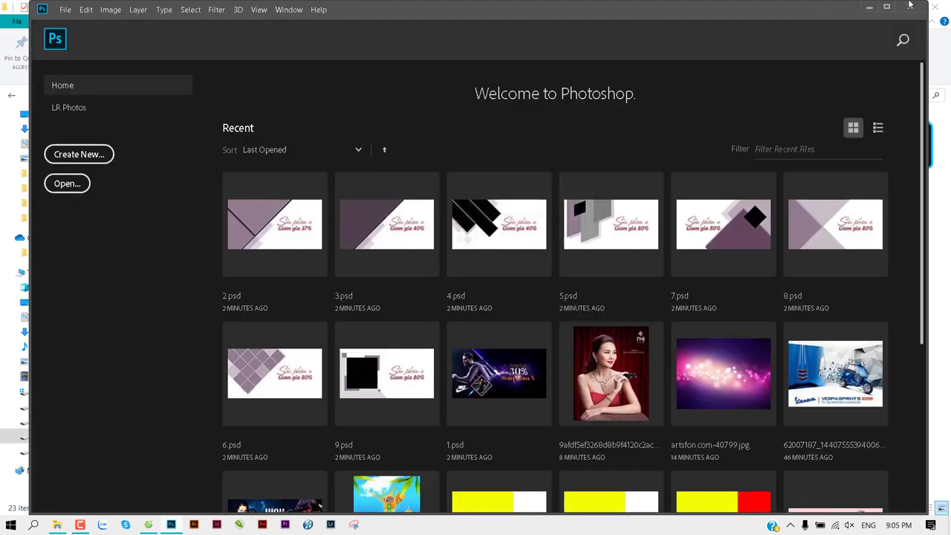
# Step: Quit Photoshop and close the File Explorer and Cốc Cốc browser windows
pyautogui.hotkey('ctrl', 'q')
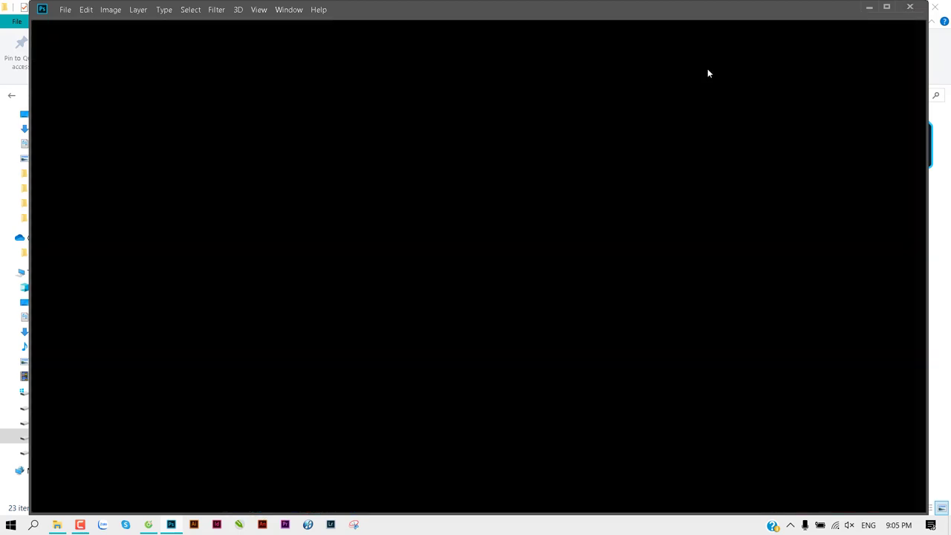
pyautogui.click(934, 7)
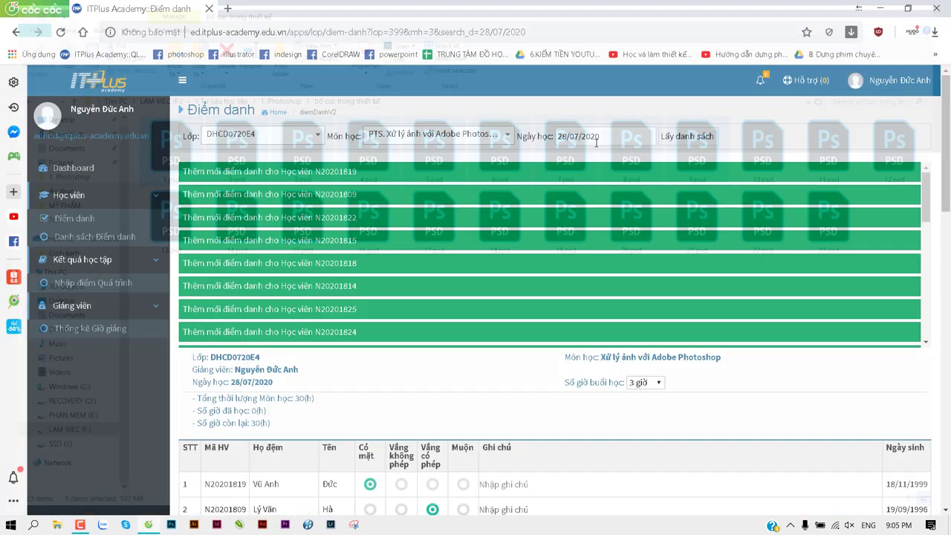
pyautogui.click(930, 9)
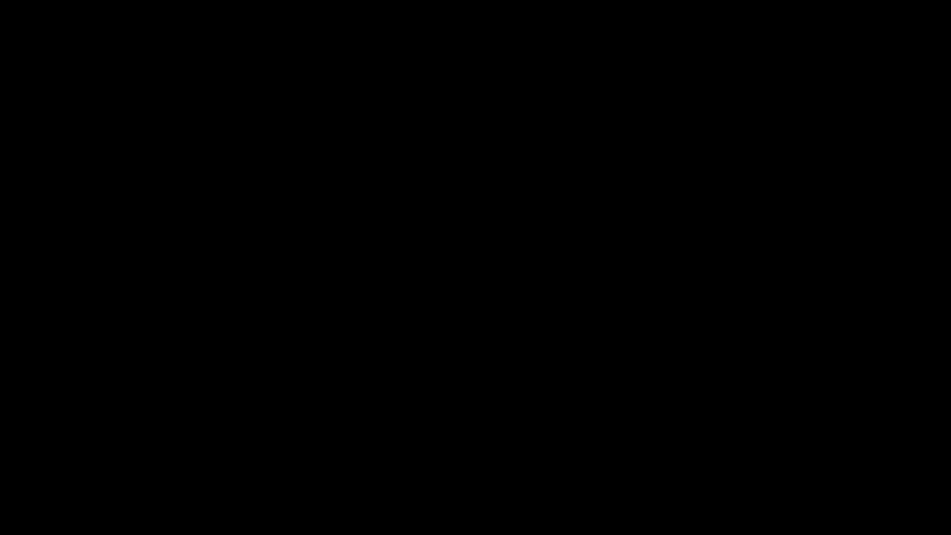